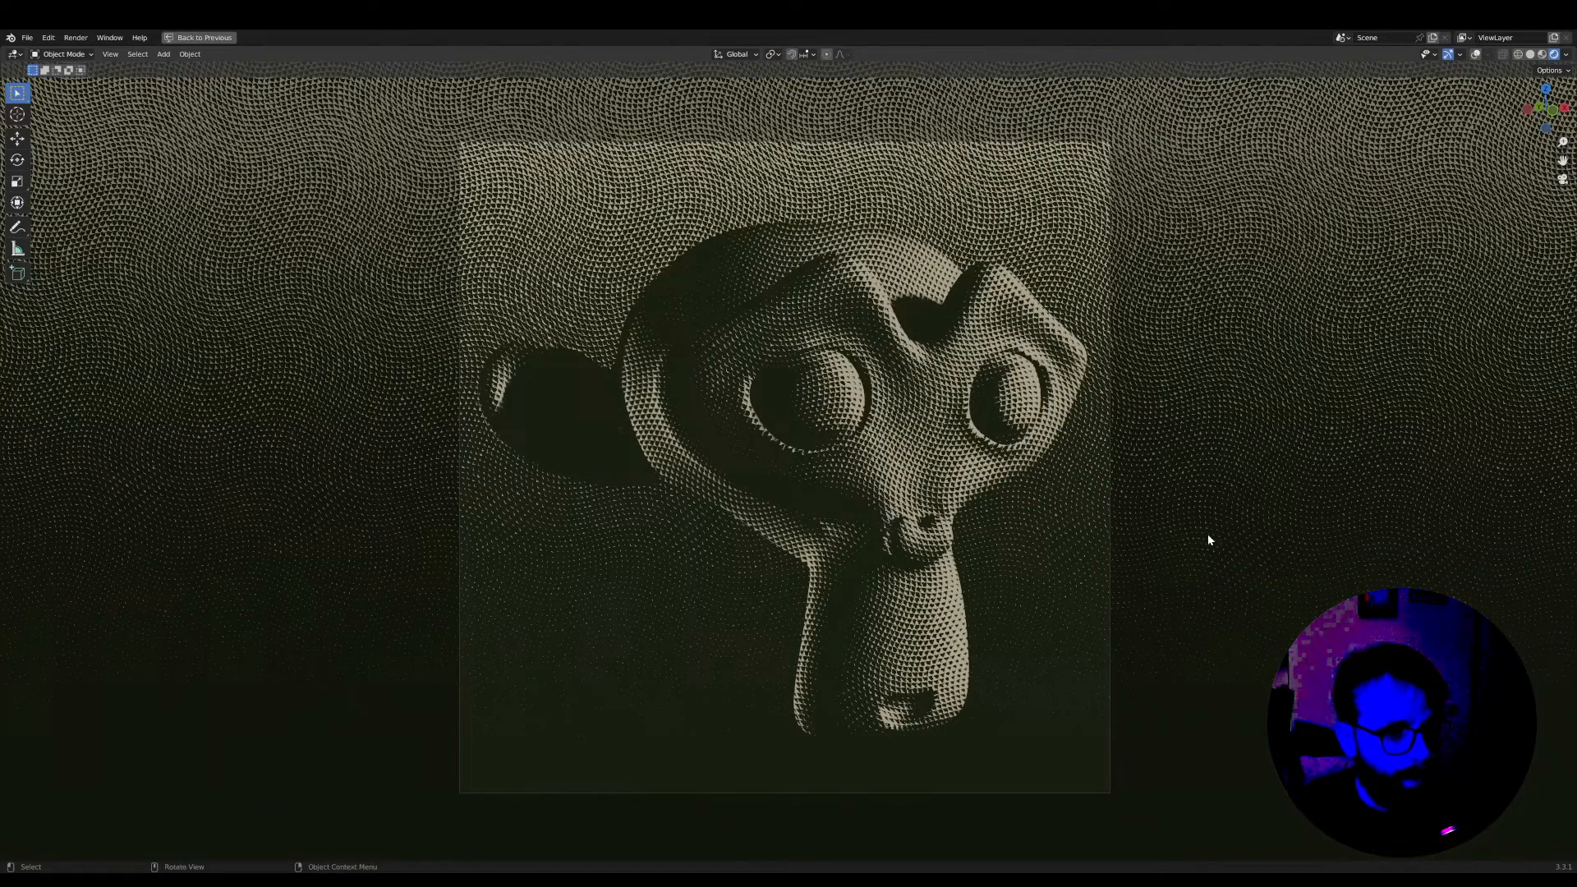
# Open the halftone node group to view the nodes inside it
pyautogui.hotkey('ctrl', 'space')
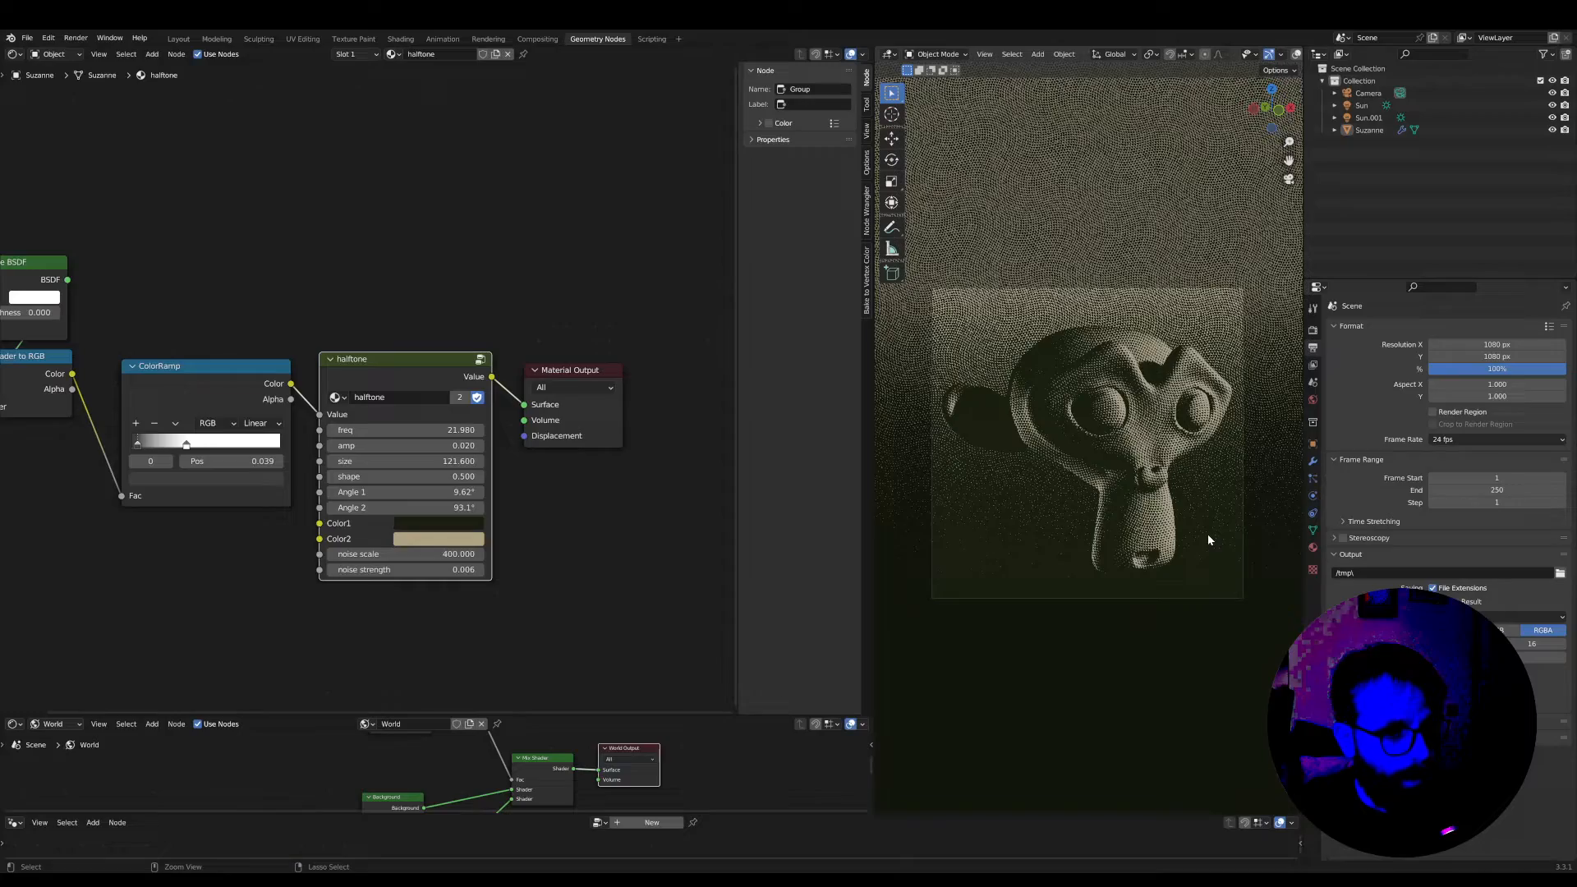
pyautogui.scroll(4, 371, 381)
pyautogui.moveTo(382, 345); pyautogui.dragTo(394, 353)
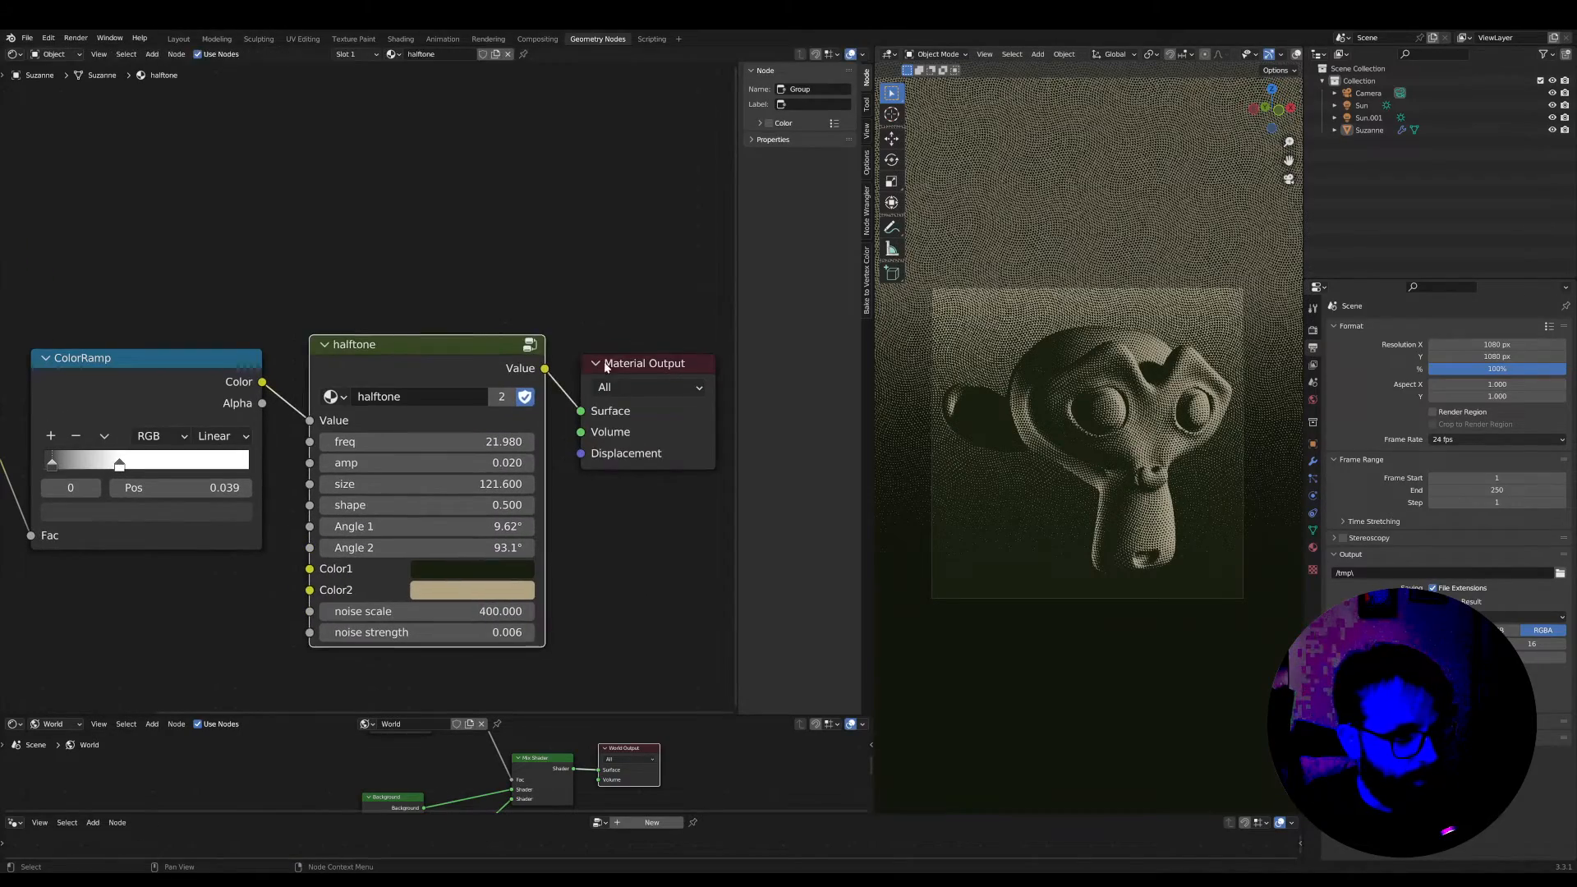
pyautogui.scroll(2, 646, 364)
pyautogui.press('Tab')
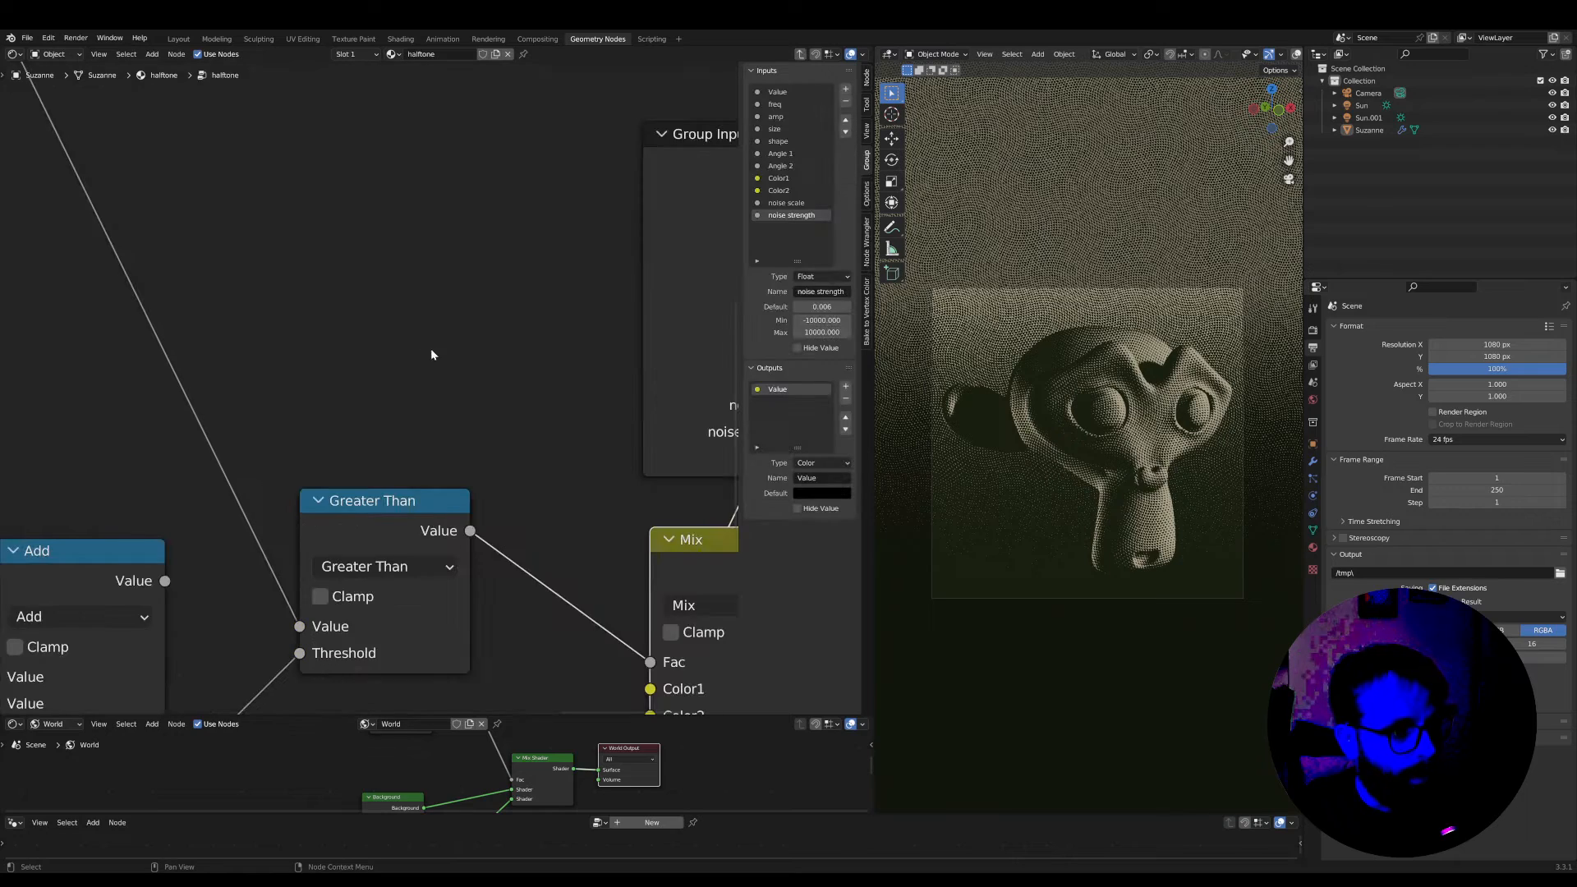
# Connect the Multiply node's value to the Group Output to preview the raw halftone pattern
pyautogui.scroll(-6, 431, 348)
pyautogui.scroll(3, 1051, 511)
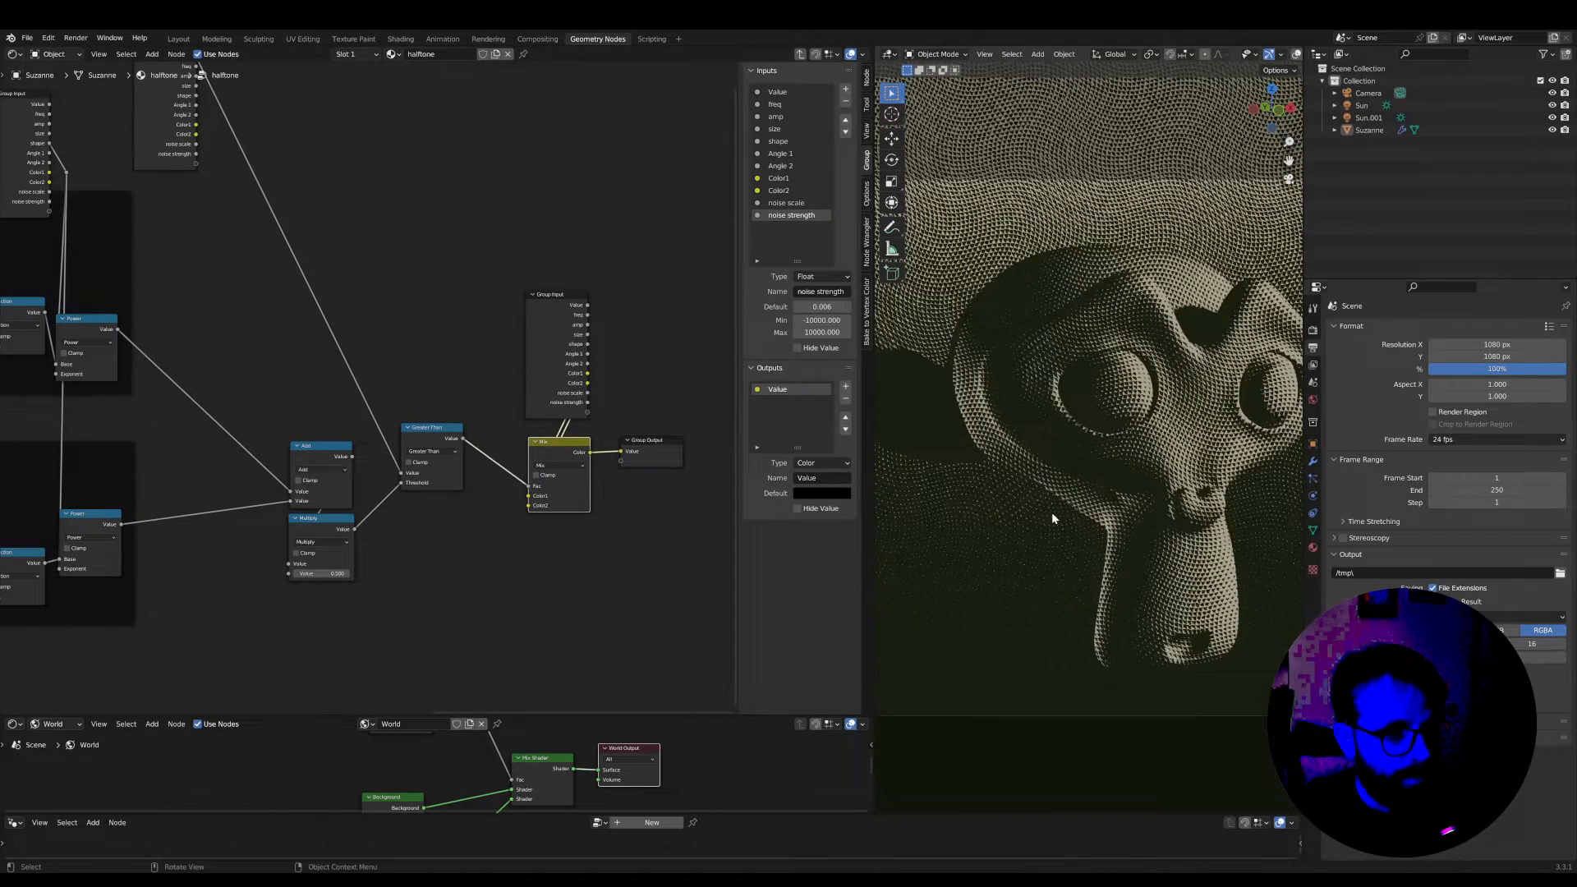
pyautogui.scroll(-2, 1051, 511)
pyautogui.moveTo(436, 584); pyautogui.dragTo(400, 581, button='middle')
pyautogui.scroll(1, 327, 545)
pyautogui.moveTo(315, 539); pyautogui.dragTo(500, 491)
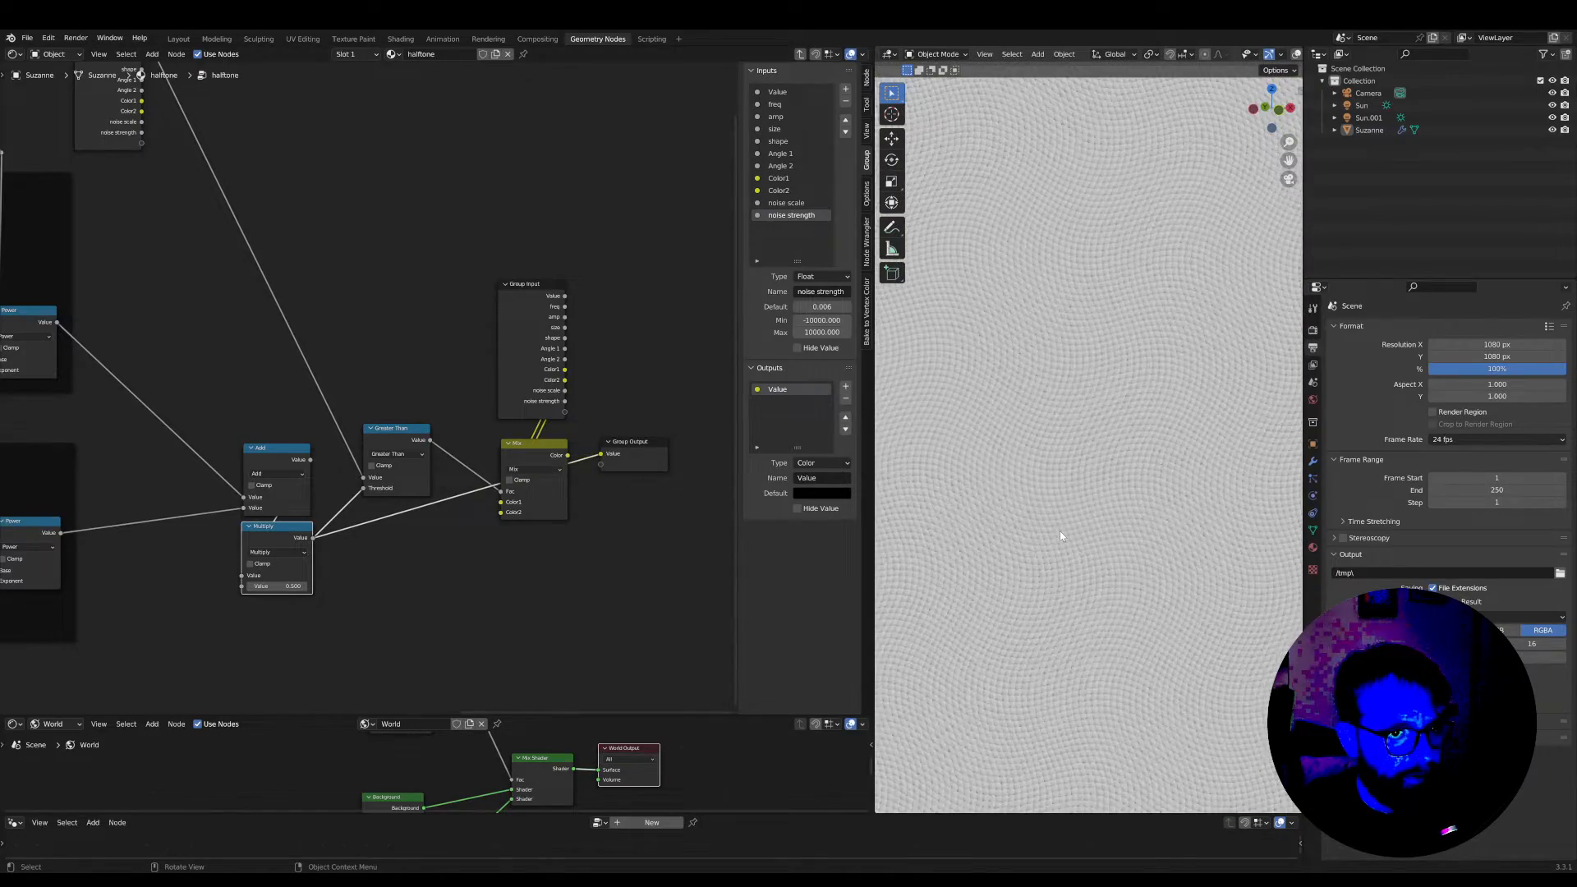
# Examine the raw halftone pattern up close in an enlarged viewport
pyautogui.hotkey('ctrl', 'space')
pyautogui.scroll(-3, 1056, 511)
pyautogui.scroll(10, 784, 478)
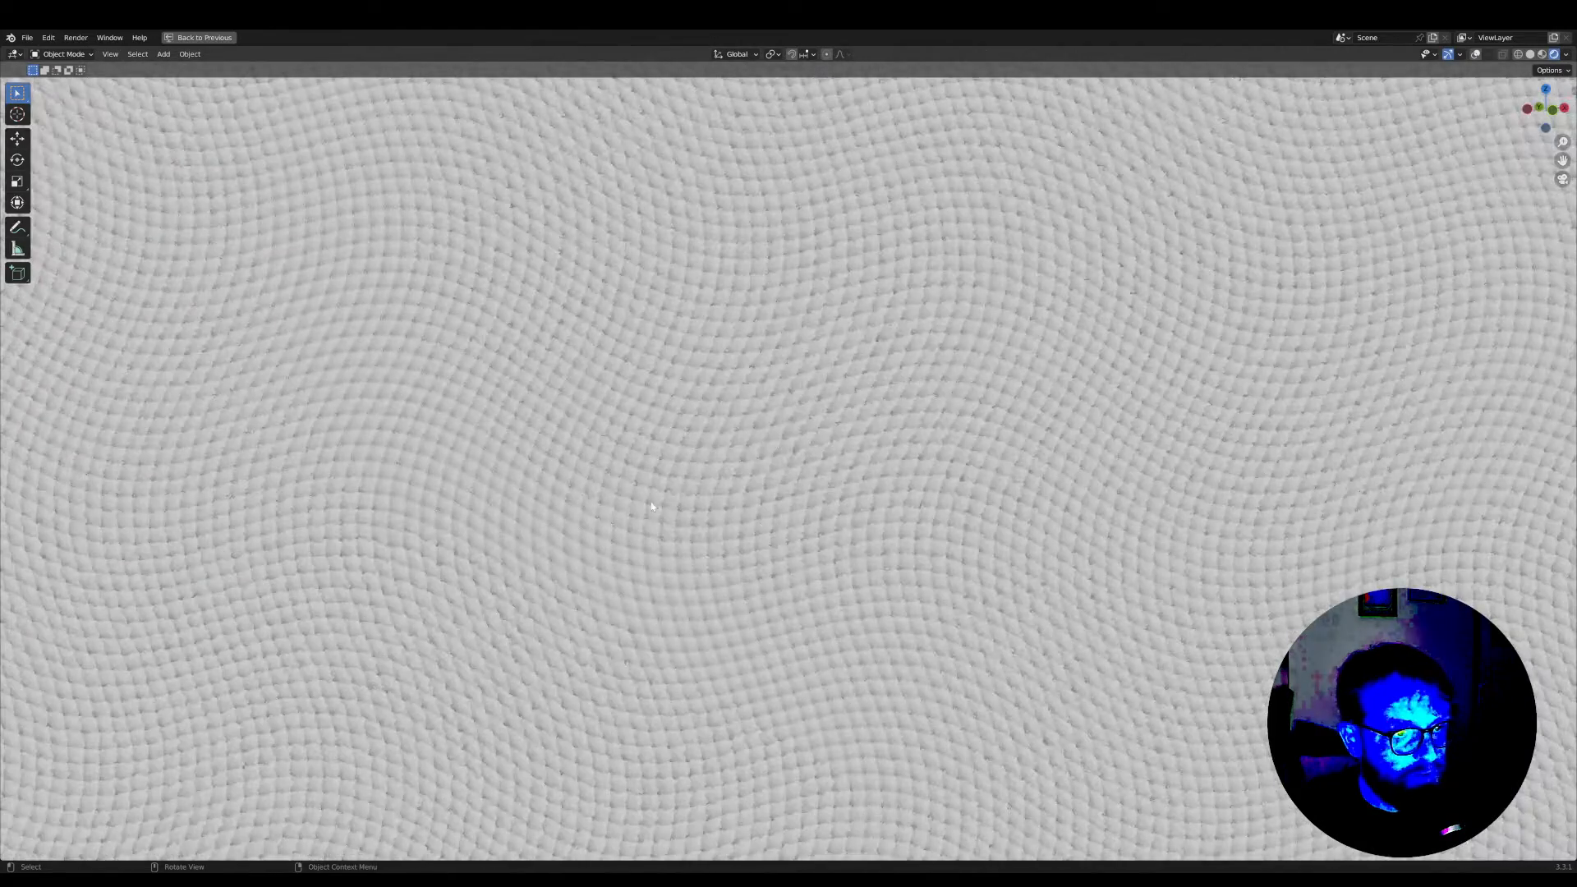
pyautogui.scroll(3, 823, 387)
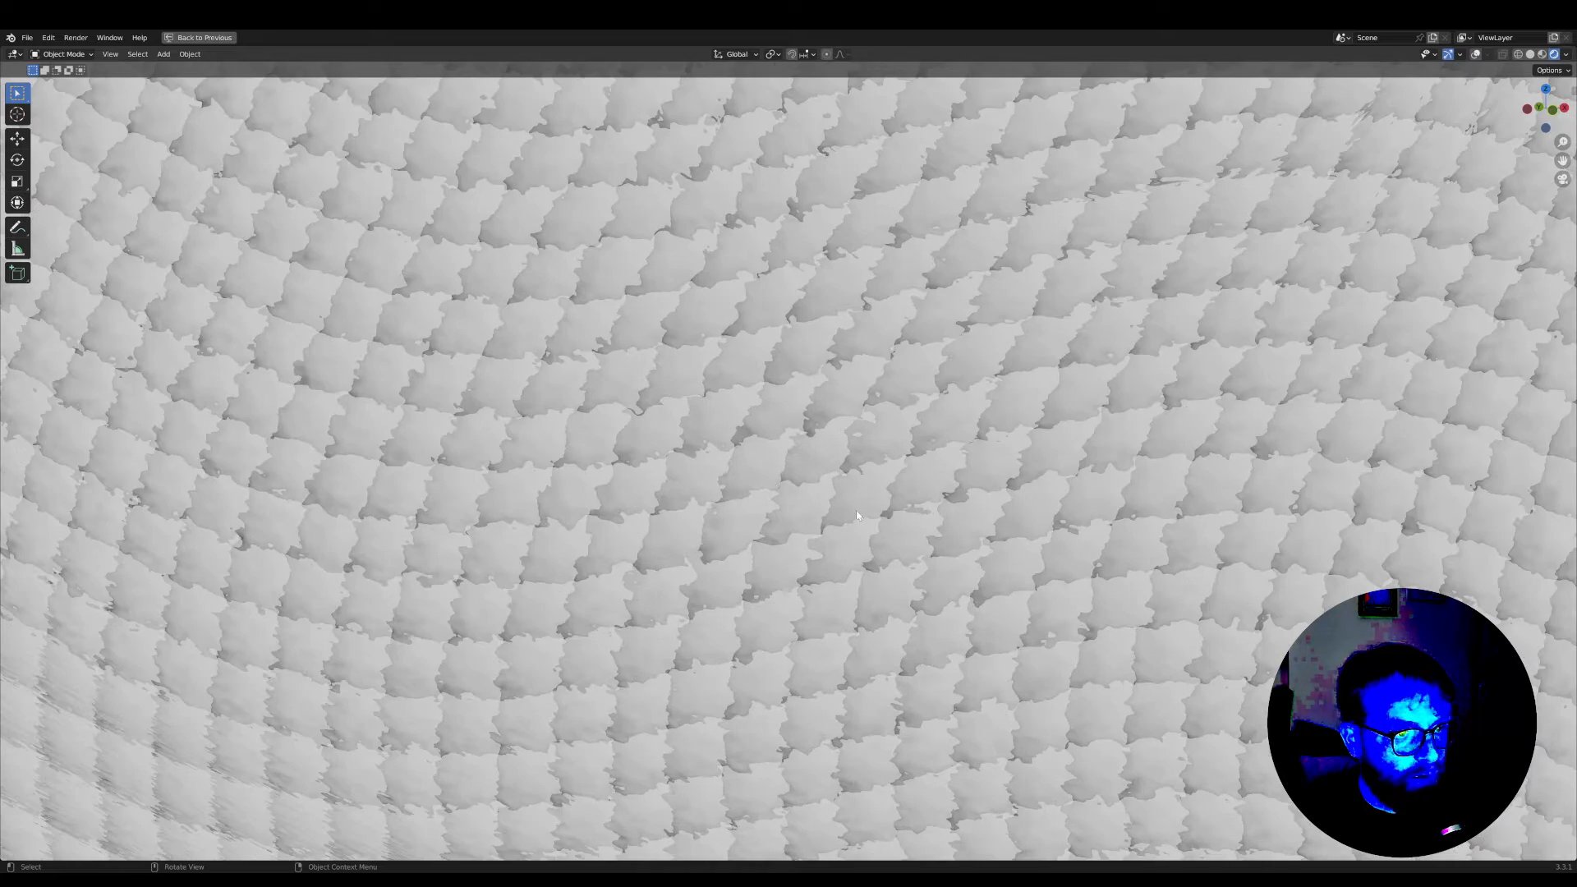
pyautogui.scroll(-5, 586, 569)
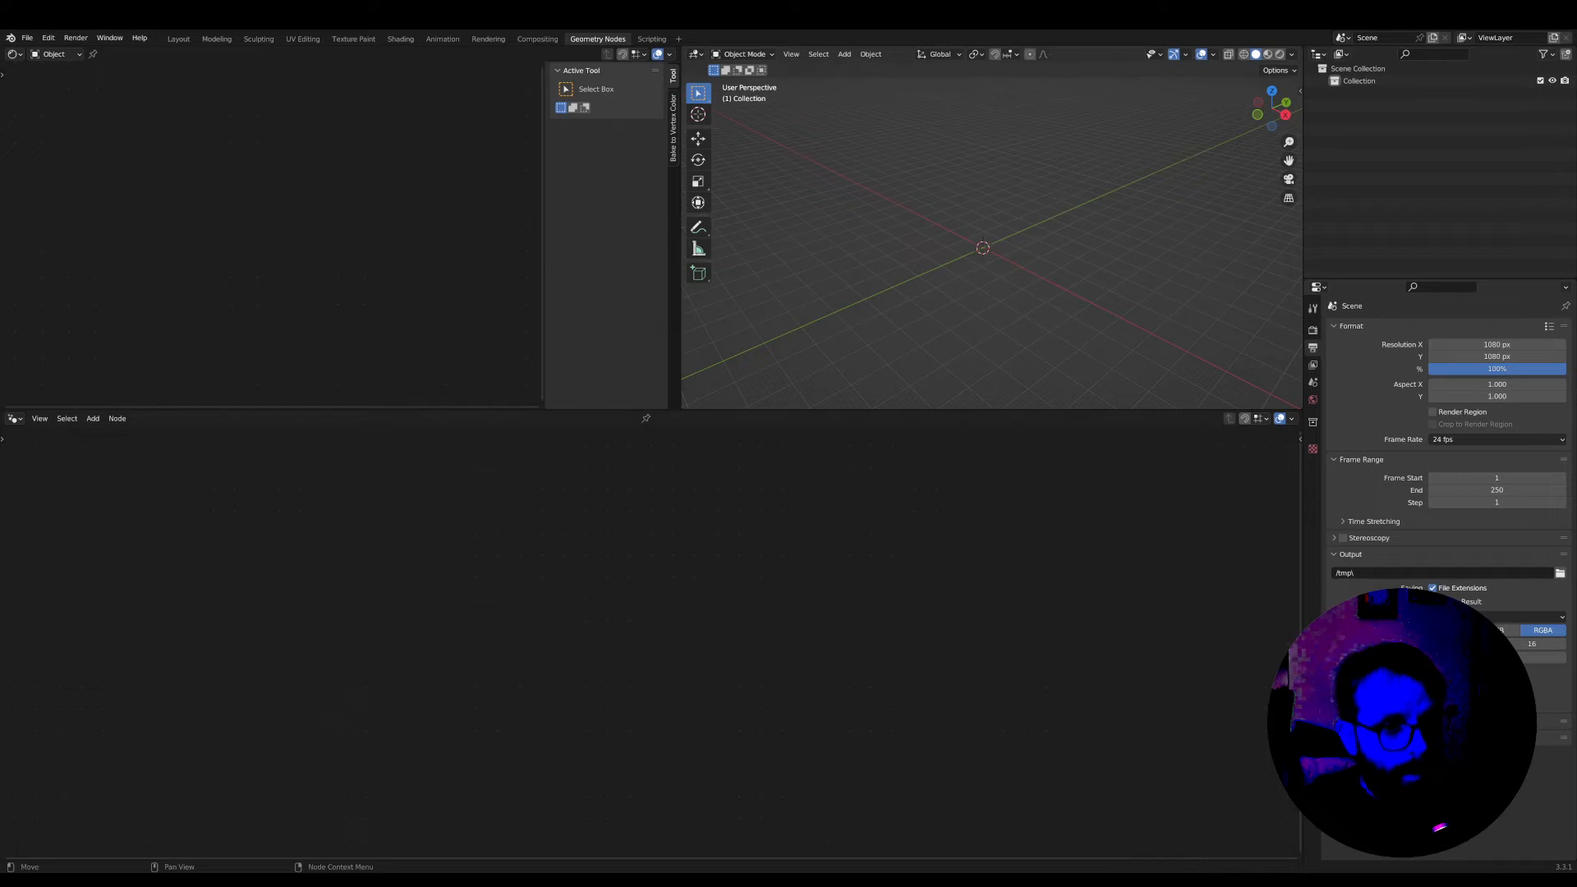
# Add a monkey mesh to the empty scene and frame it in the viewport
pyautogui.moveTo(1021, 408); pyautogui.dragTo(1019, 522)
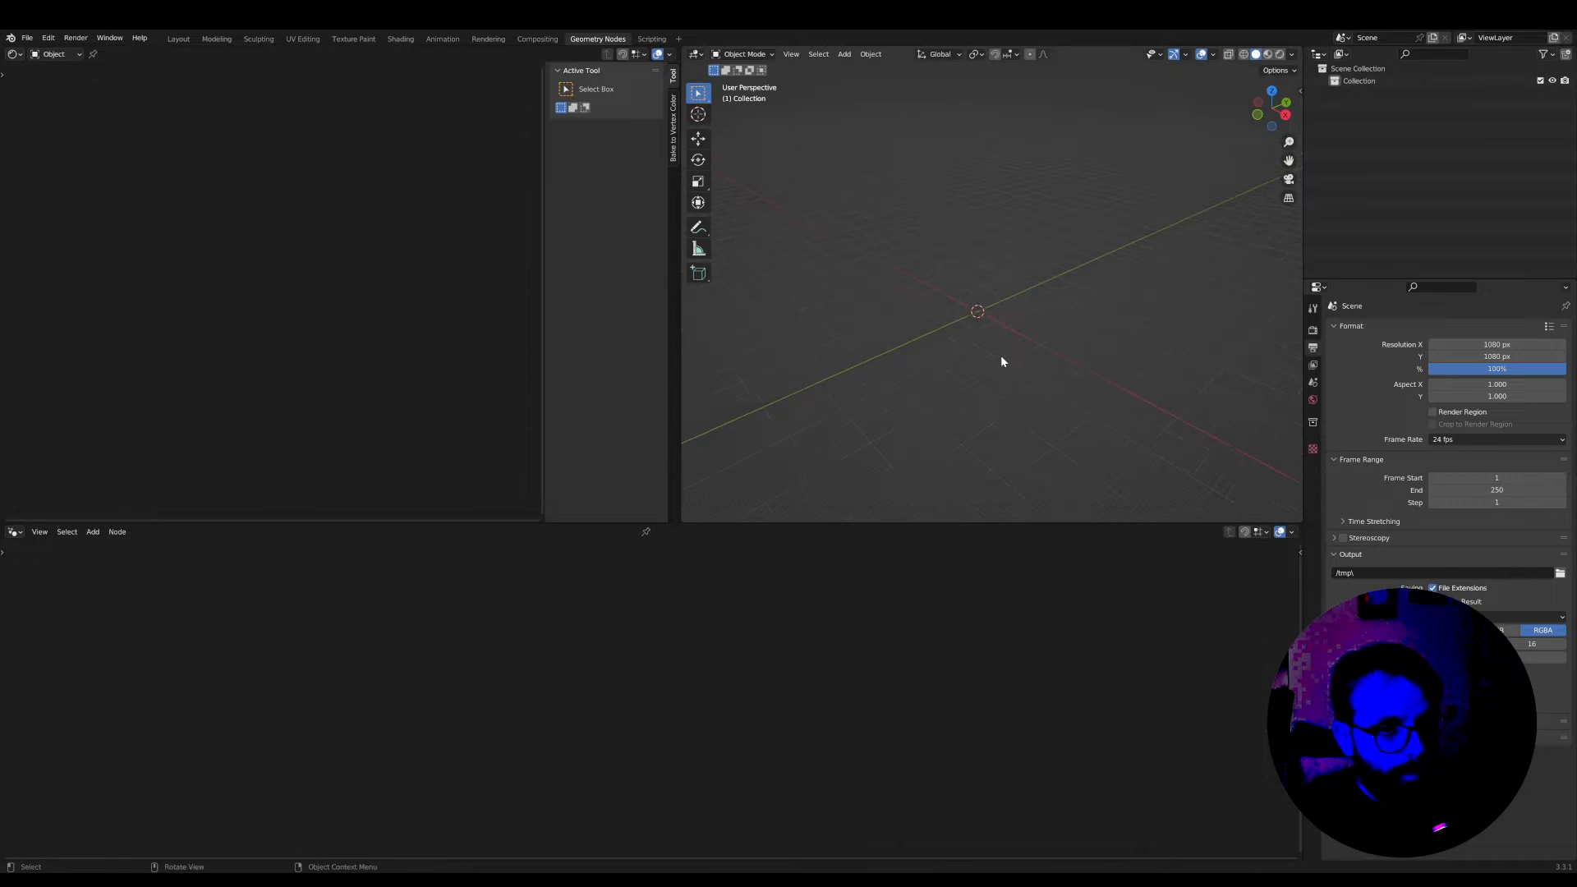
pyautogui.hotkey('shift', 'a')
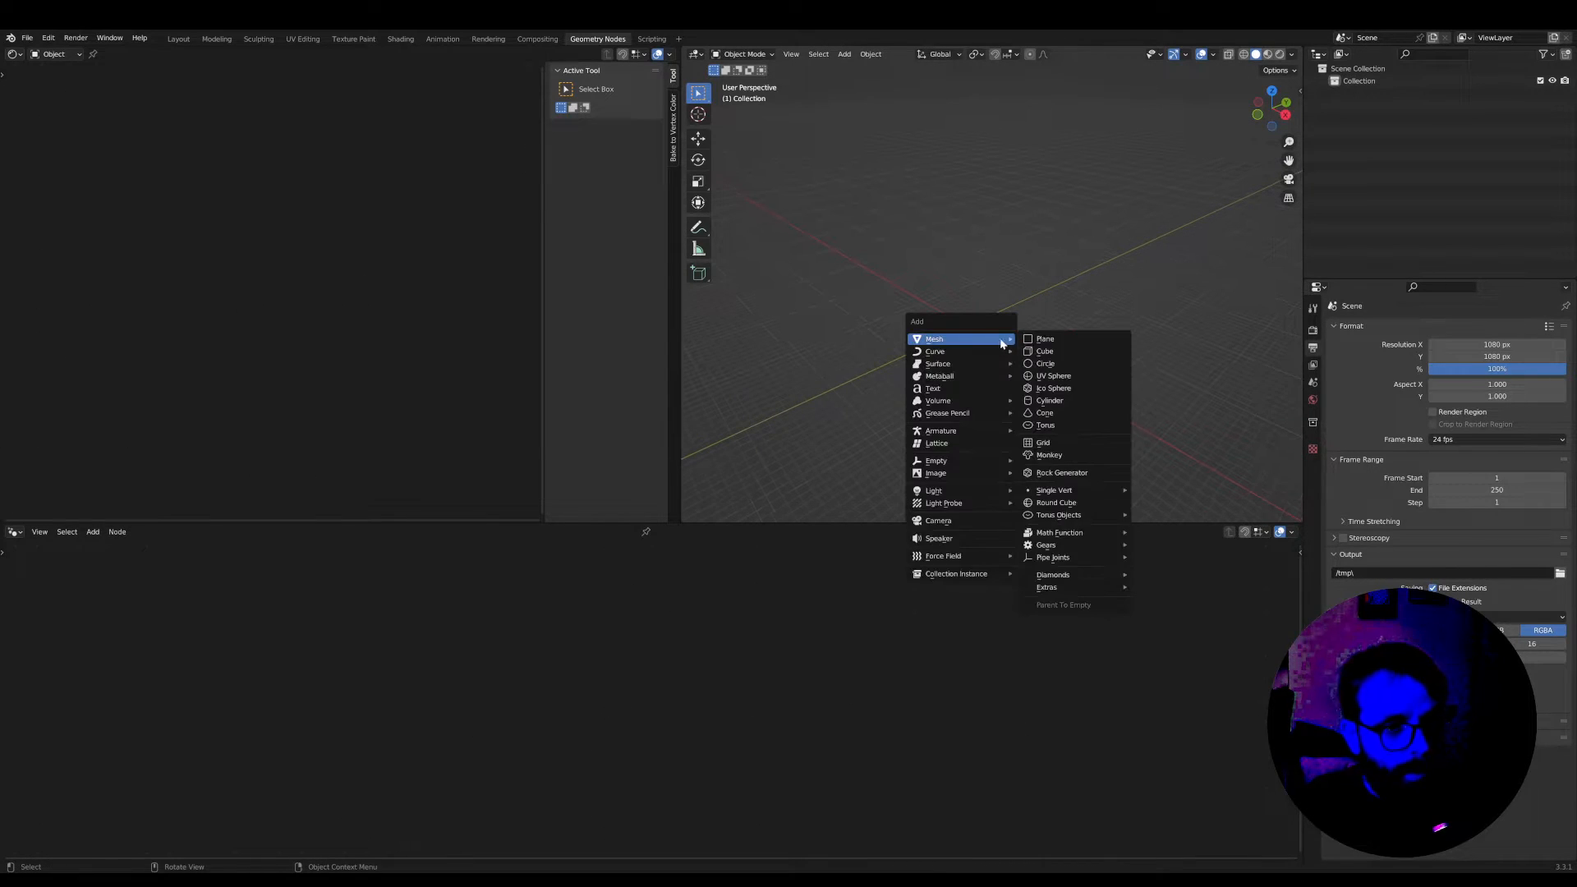
pyautogui.click(1047, 454)
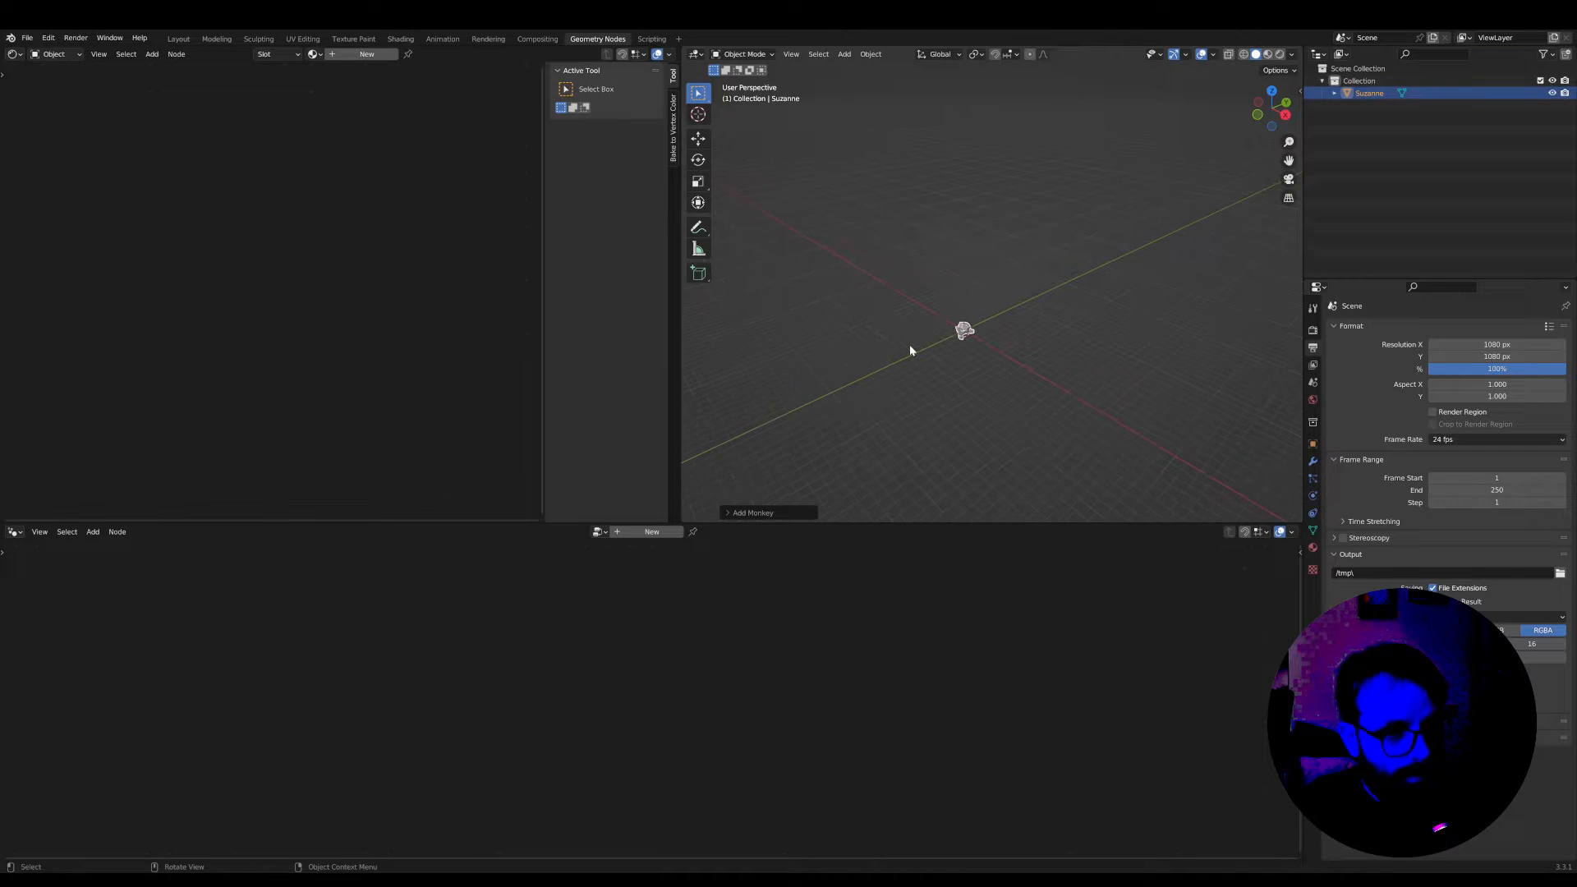
pyautogui.press('KP_Decimal')
pyautogui.moveTo(909, 343); pyautogui.dragTo(1027, 322, button='middle')
# Give the monkey a Subdivision Surface modifier with viewport level 2 and shade it smooth
pyautogui.click(1313, 460)
pyautogui.click(1416, 328)
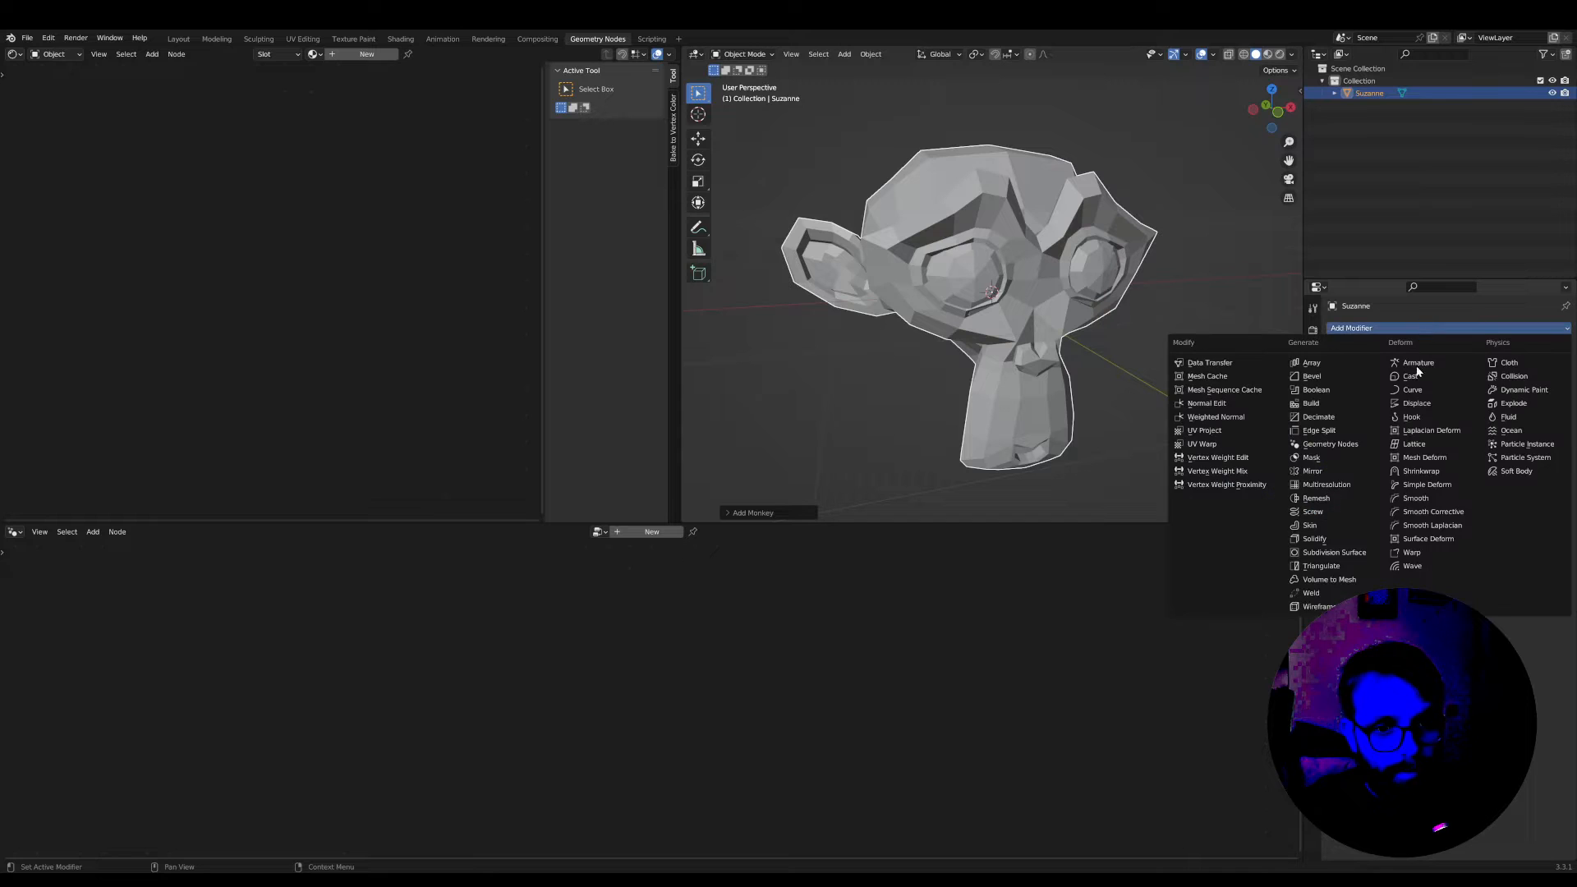
pyautogui.click(1330, 553)
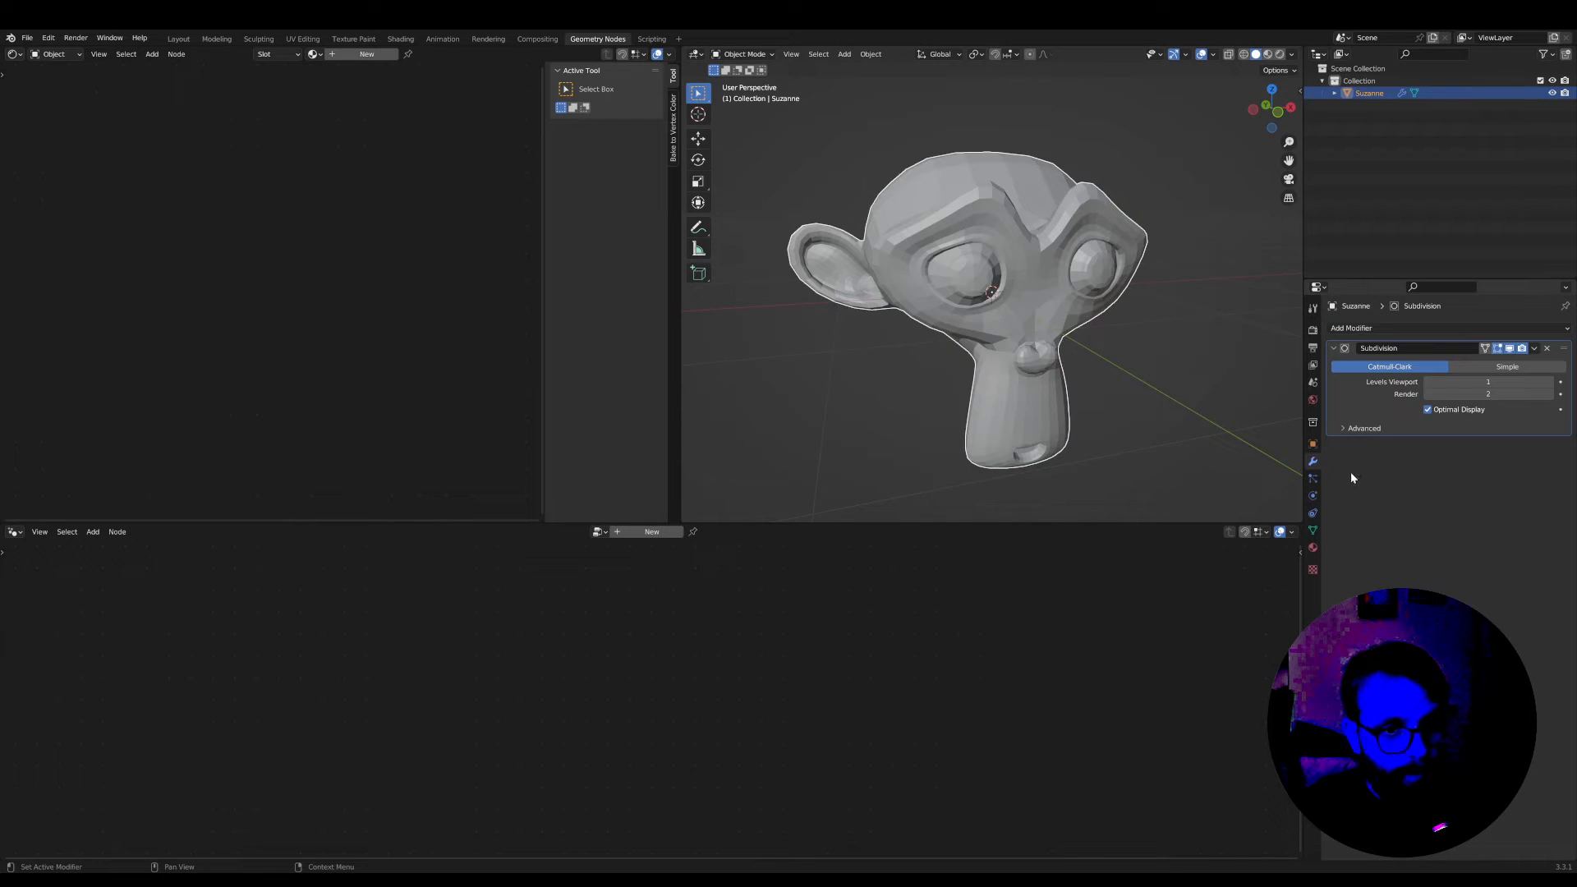
pyautogui.click(1549, 382)
pyautogui.rightClick(924, 271)
pyautogui.click(927, 268)
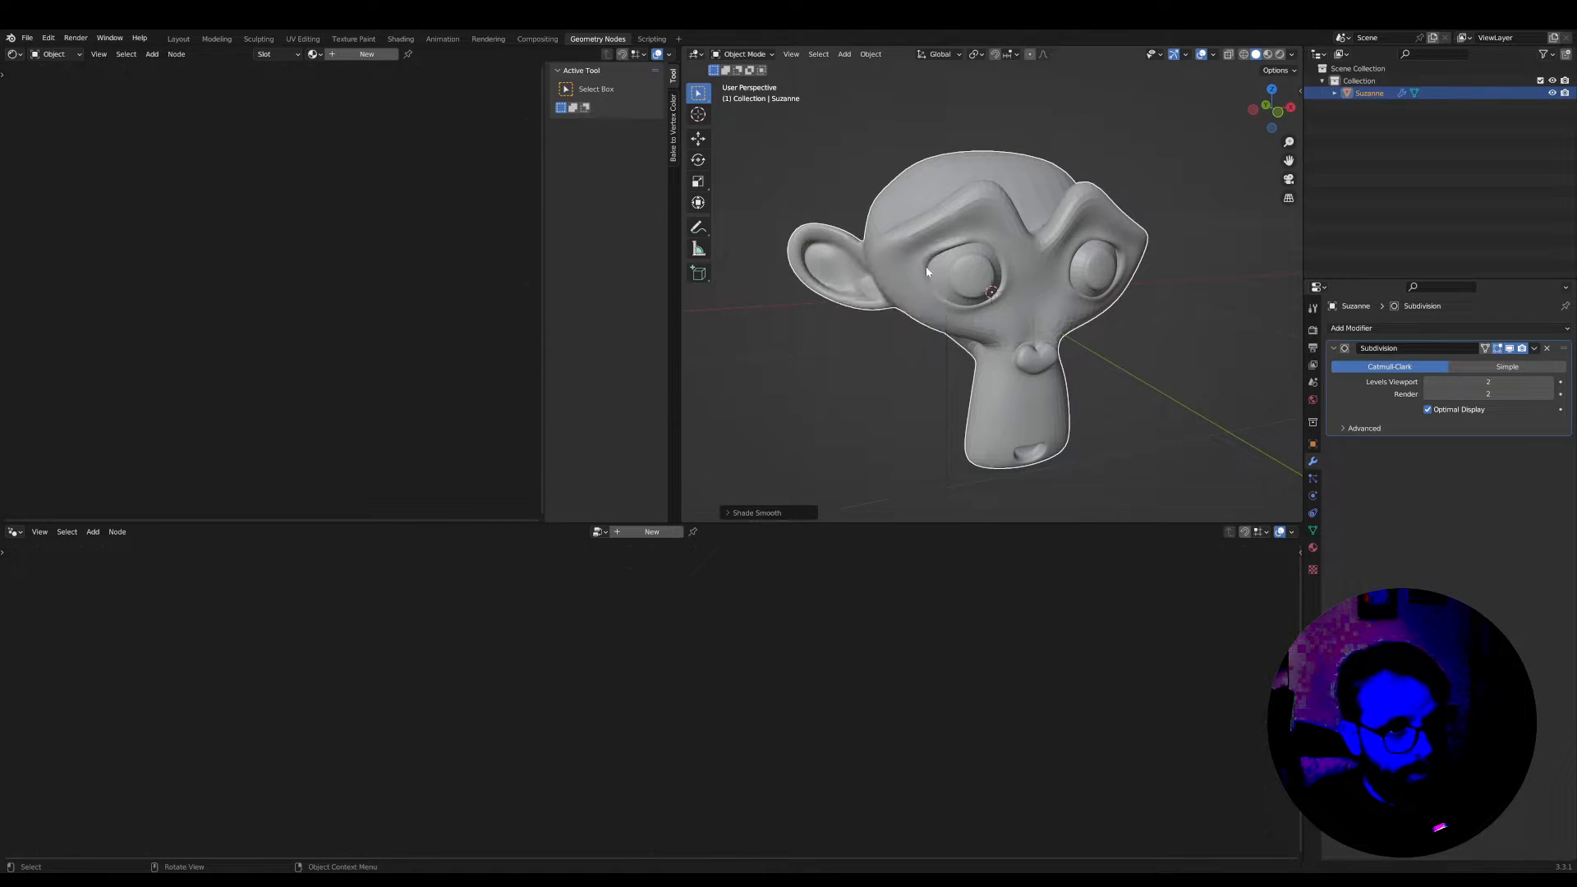
# Switch the viewport to rendered shading and add a sun light
pyautogui.scroll(-5, 925, 267)
pyautogui.moveTo(925, 266); pyautogui.dragTo(1150, 271, button='middle')
pyautogui.click(1279, 53)
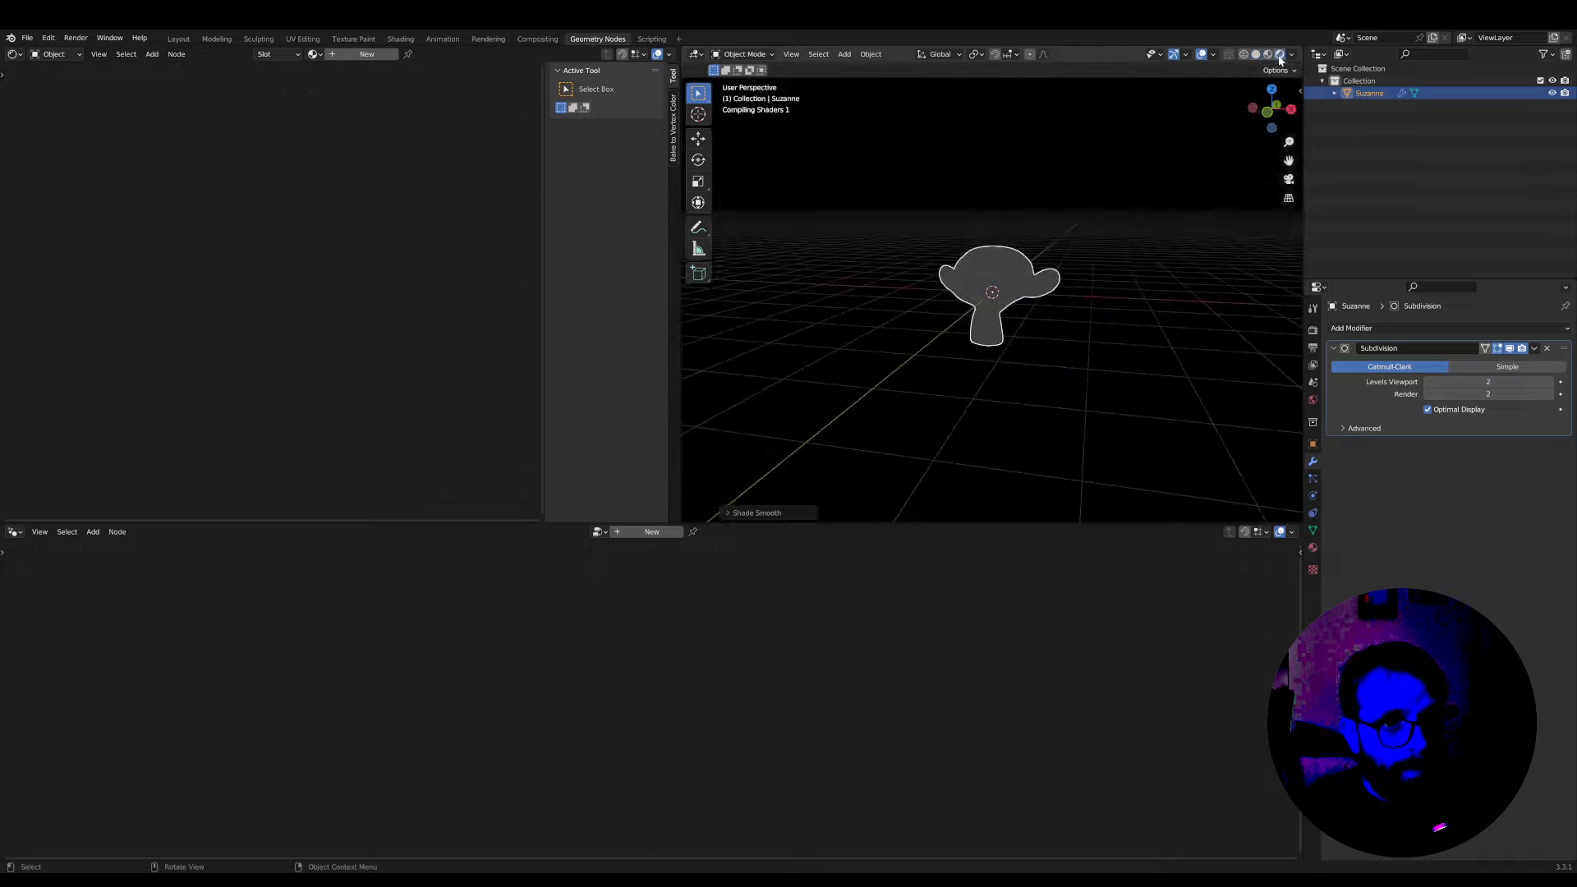
pyautogui.scroll(4, 1060, 309)
pyautogui.hotkey('shift', 'a')
pyautogui.moveTo(1078, 346)
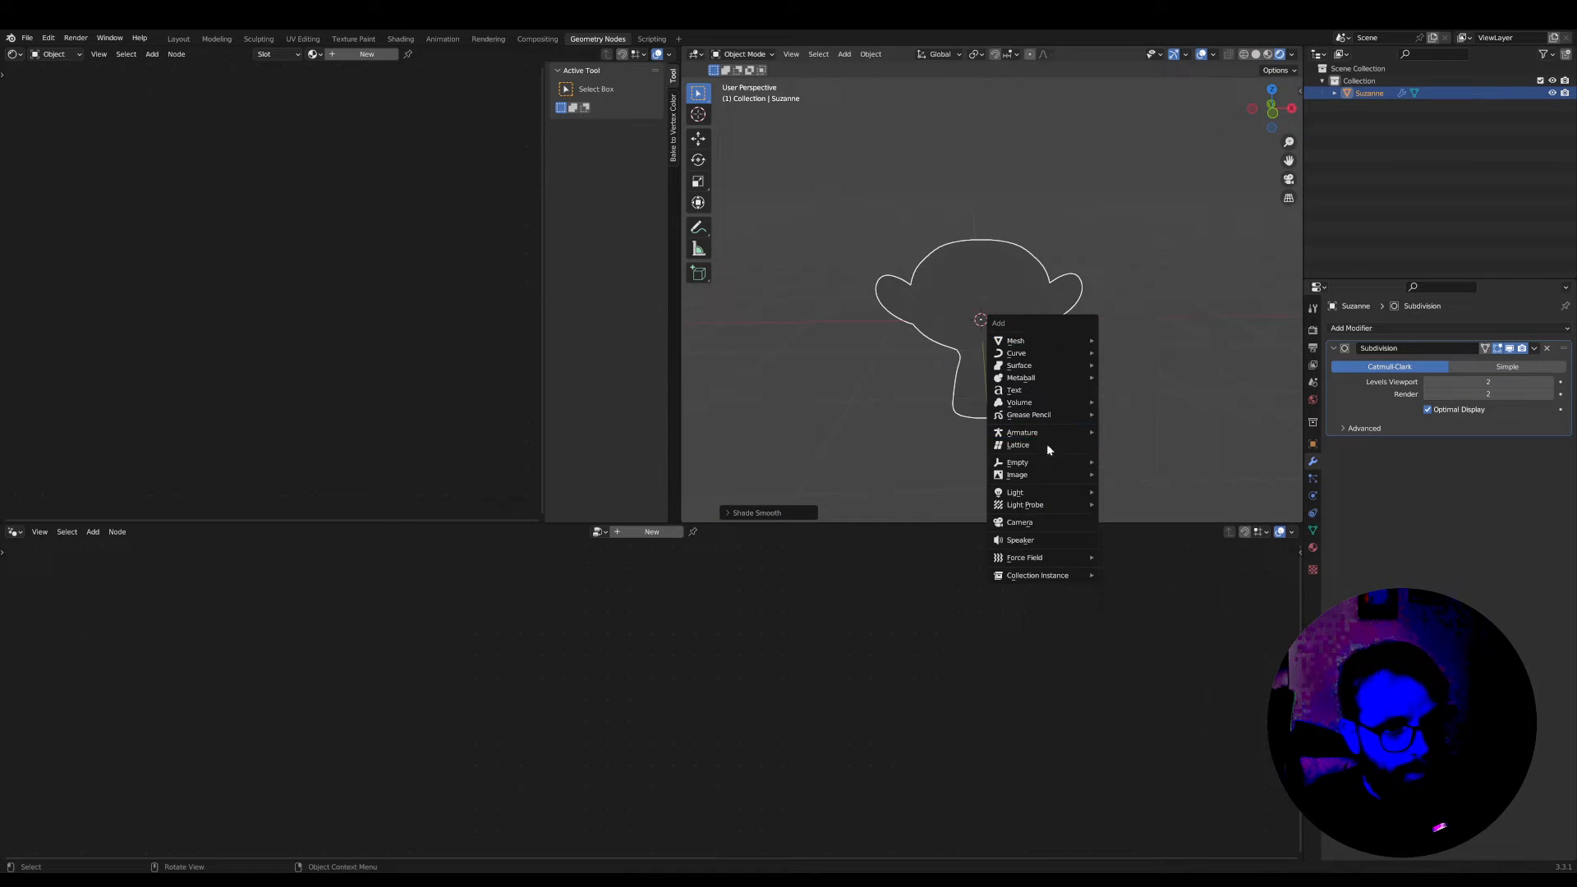
pyautogui.moveTo(1024, 499)
pyautogui.click(1134, 507)
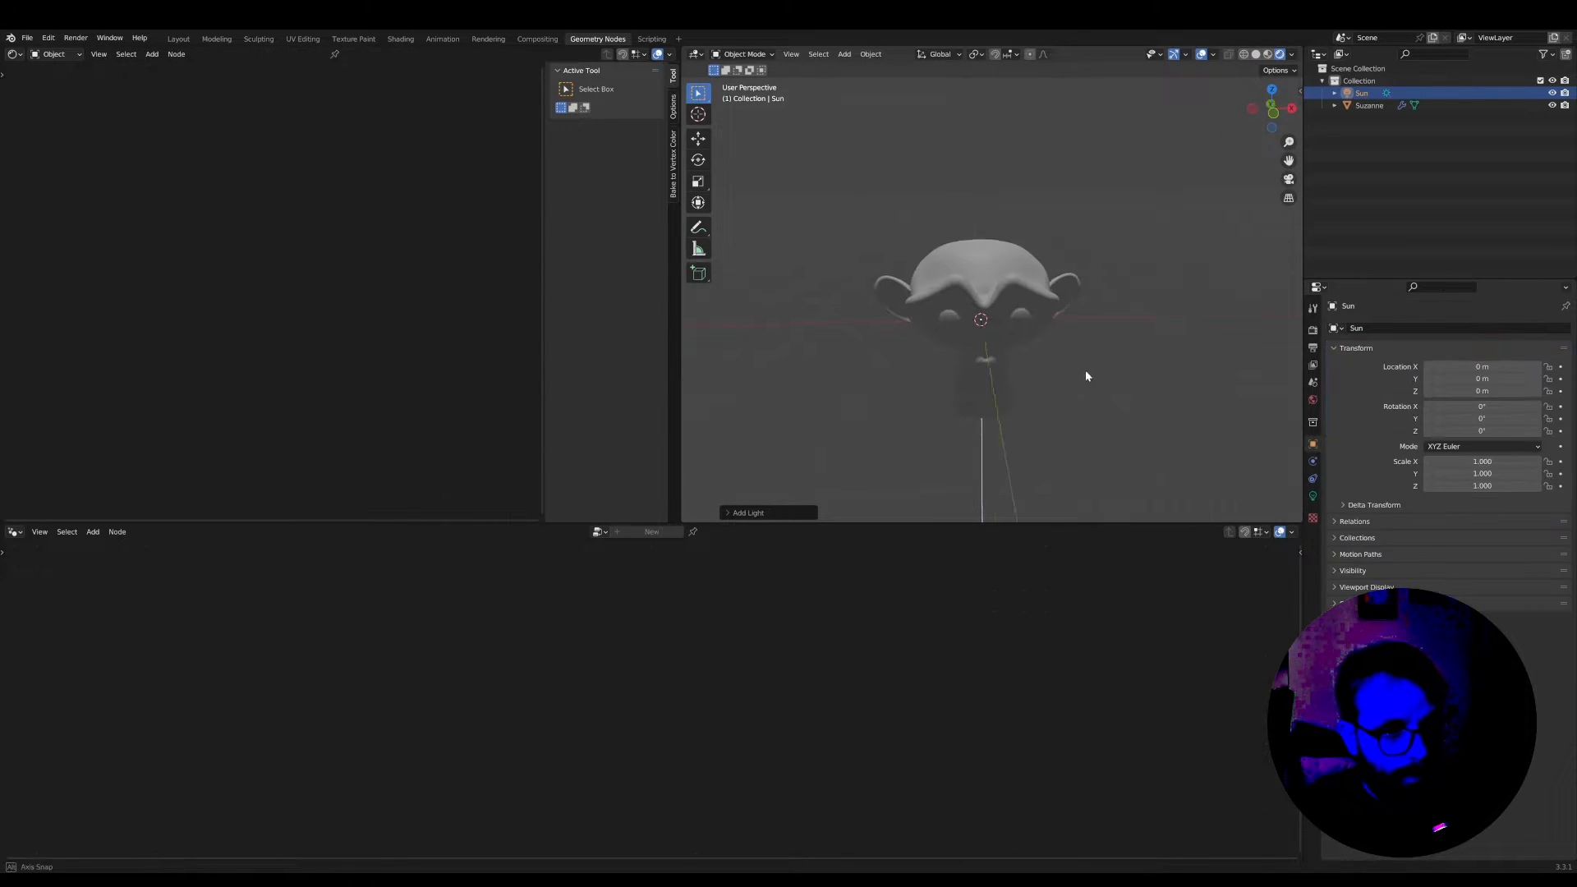
# Rotate the sun to about X 26.8°, Y 67.8°, Z -21.5° so it lights the monkey from the side
pyautogui.moveTo(1085, 369); pyautogui.dragTo(1135, 294, button='middle')
pyautogui.press('r')
pyautogui.click(1071, 363)
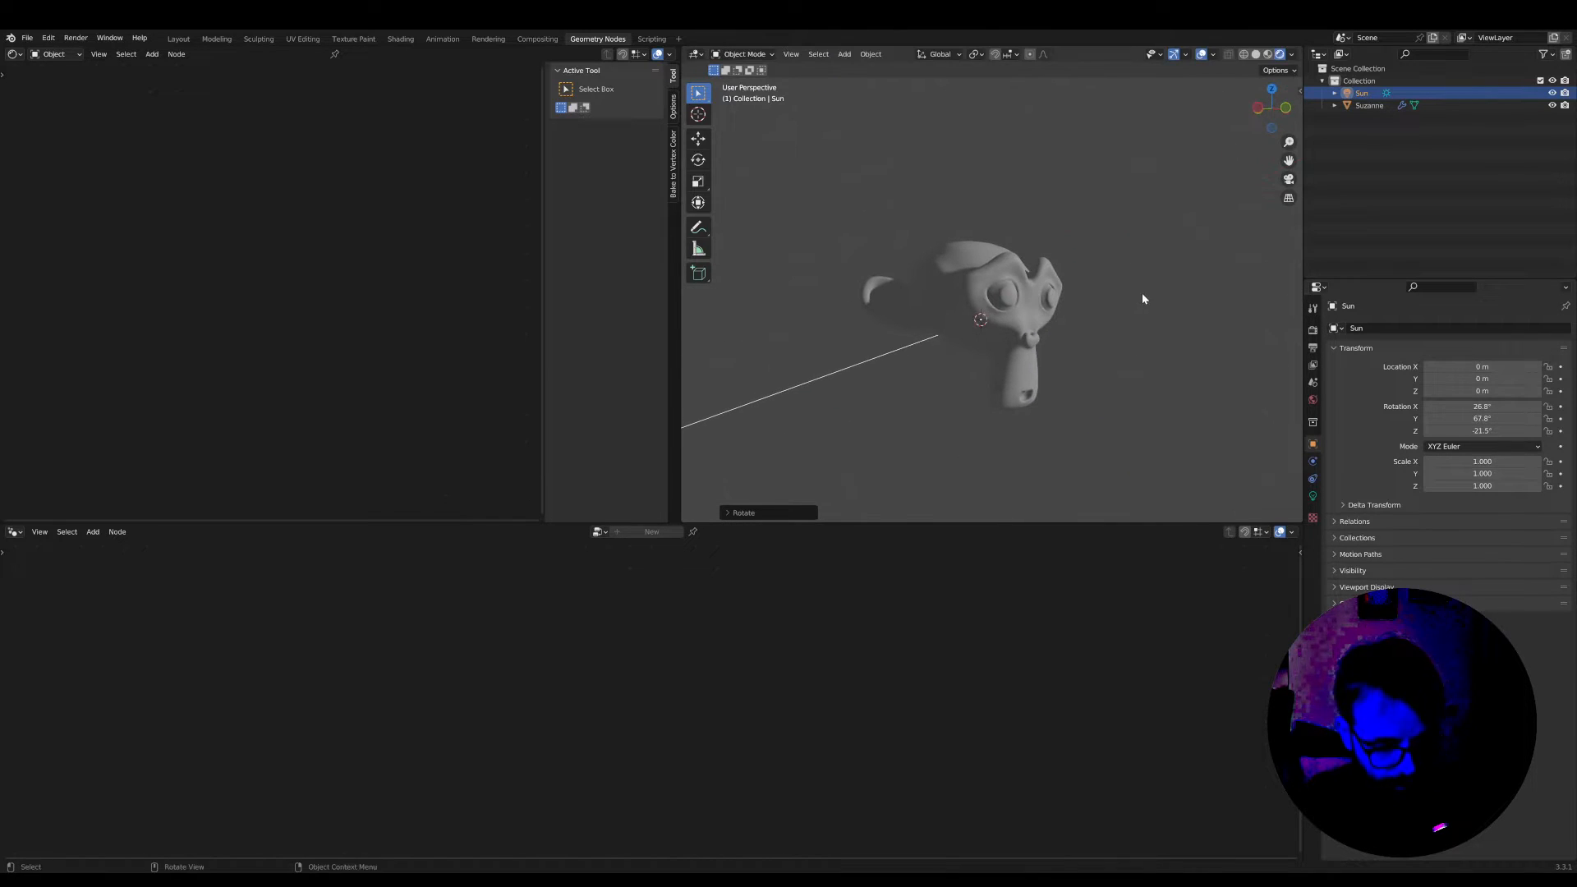
# Duplicate the sun in place and rotate the copy to light the opposite side, about X 189°, Y -76.1°, Z 129°
pyautogui.hotkey('shift', 'd')
pyautogui.rightClick(1082, 304)
pyautogui.press('r')
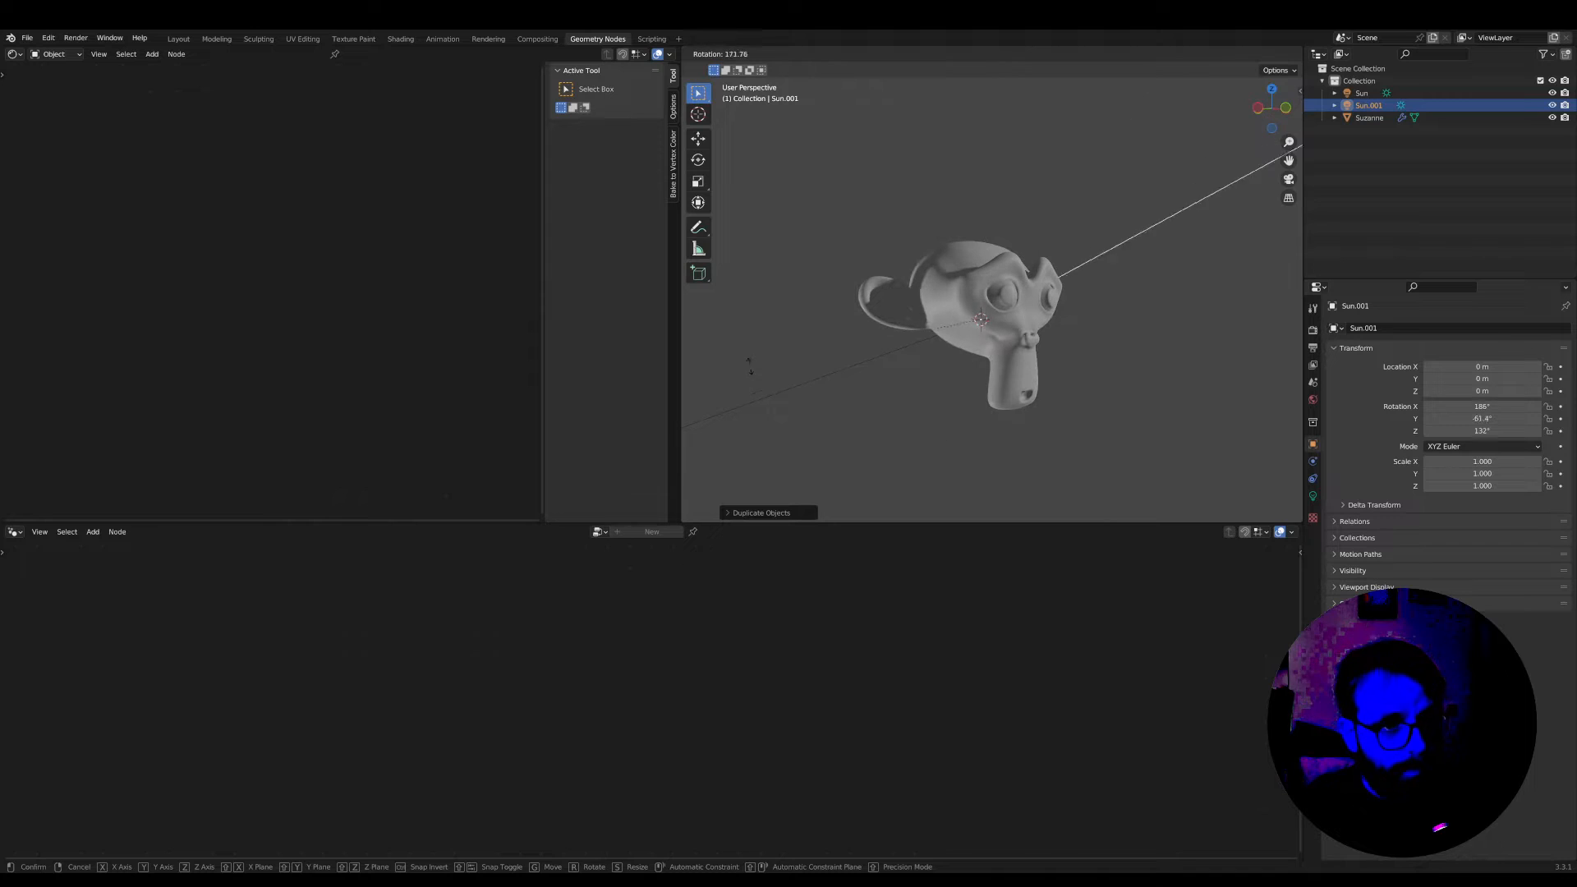
pyautogui.click(1052, 349)
# Add a camera to the scene and look through it
pyautogui.moveTo(1051, 349)
pyautogui.mouseDown(button='middle')
pyautogui.moveTo(998, 347)
pyautogui.moveTo(1027, 329)
pyautogui.mouseUp(button='middle')
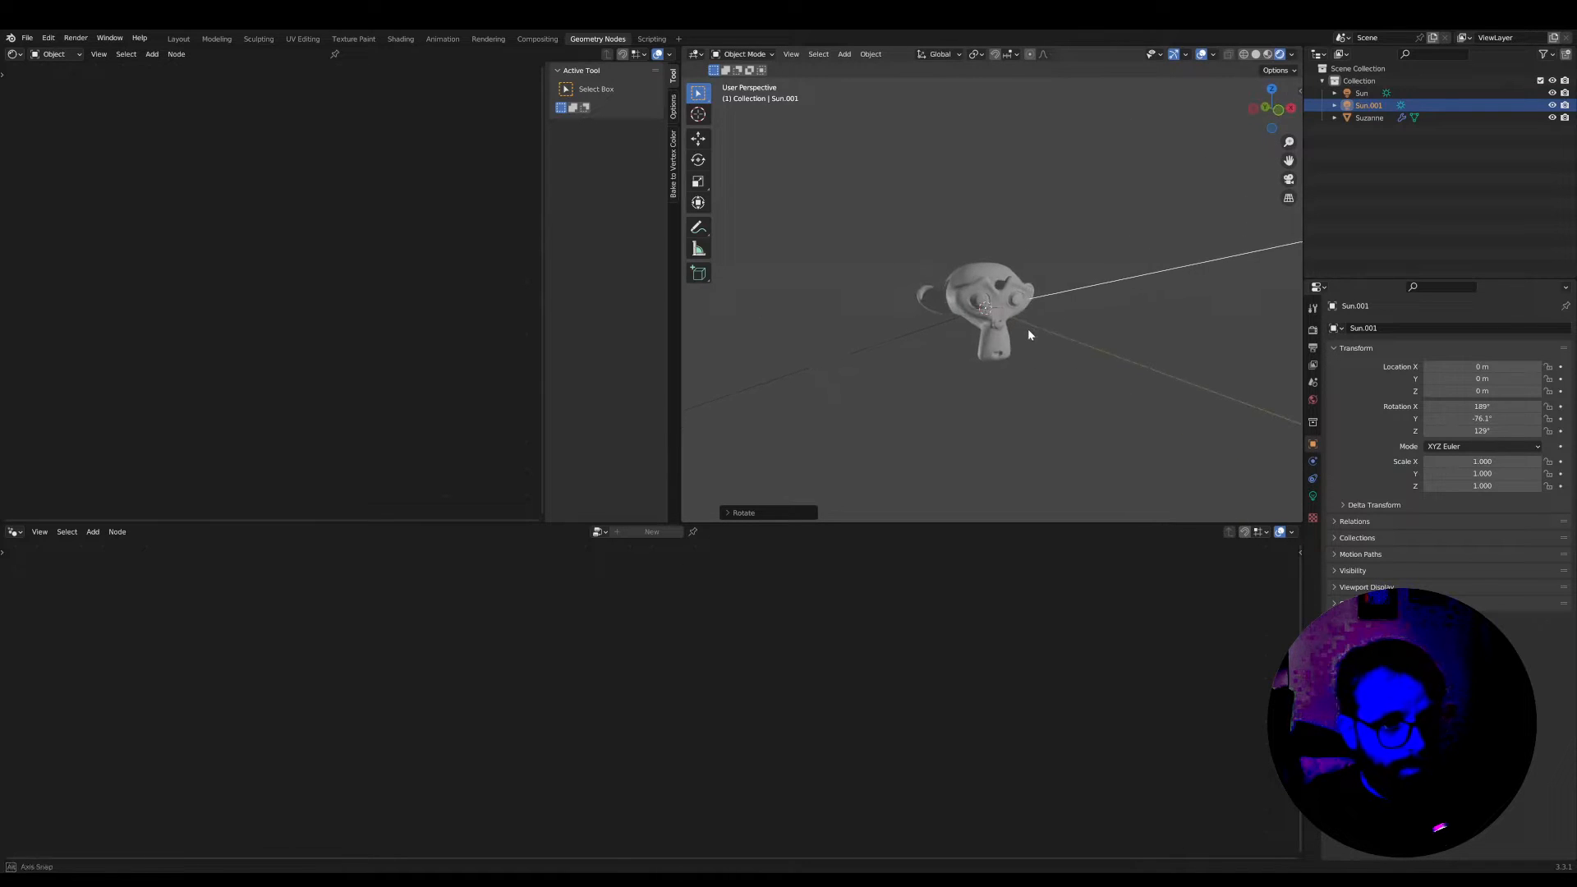
pyautogui.hotkey('shift', 'a')
pyautogui.moveTo(1029, 332)
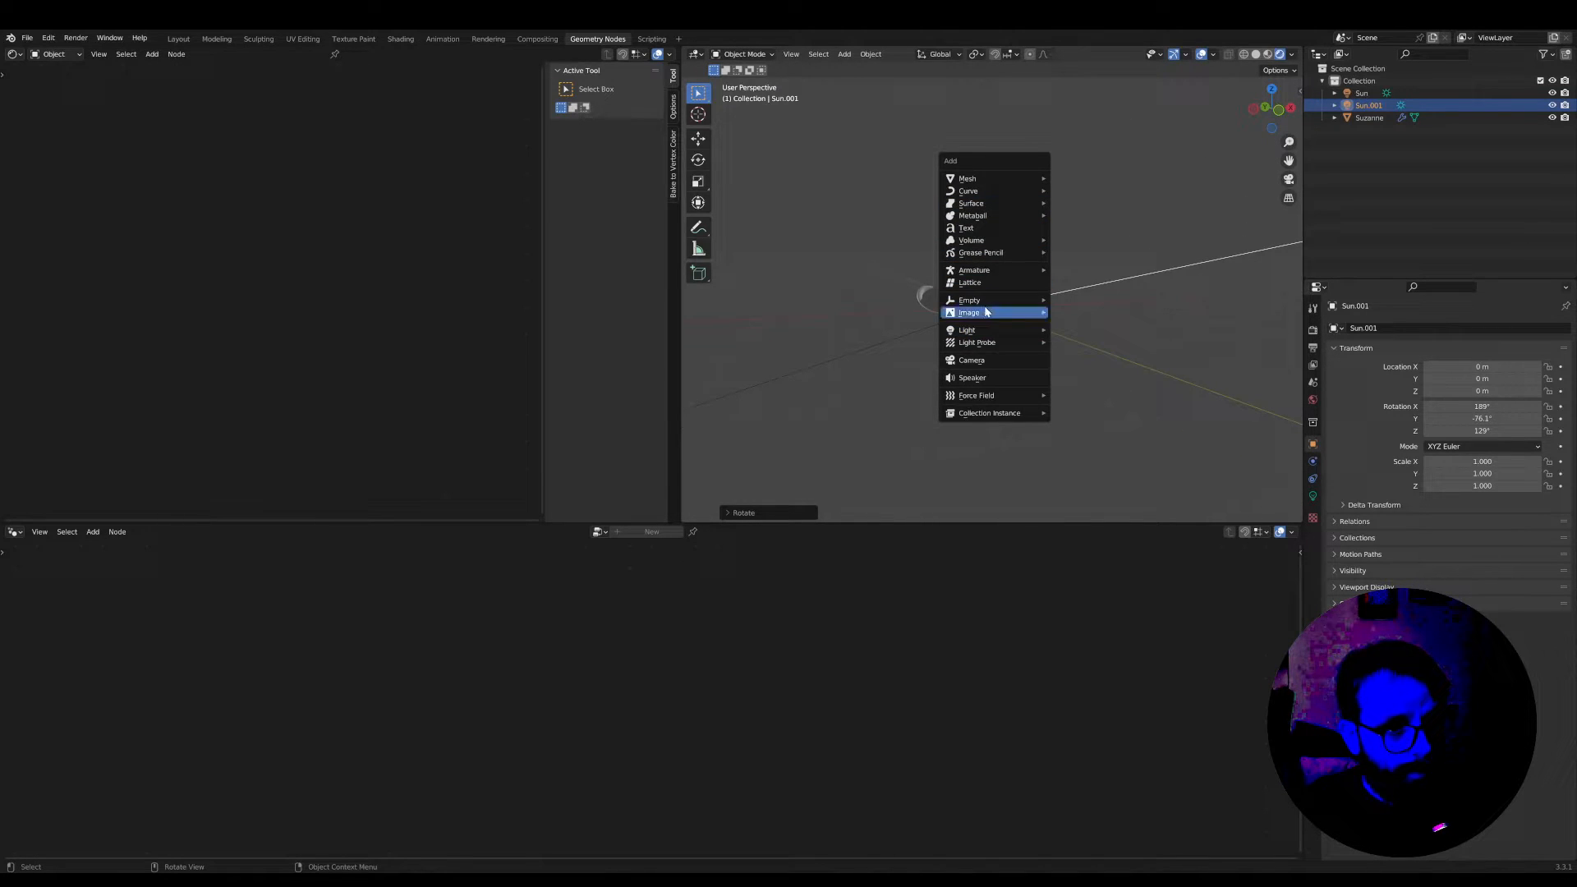
pyautogui.click(984, 362)
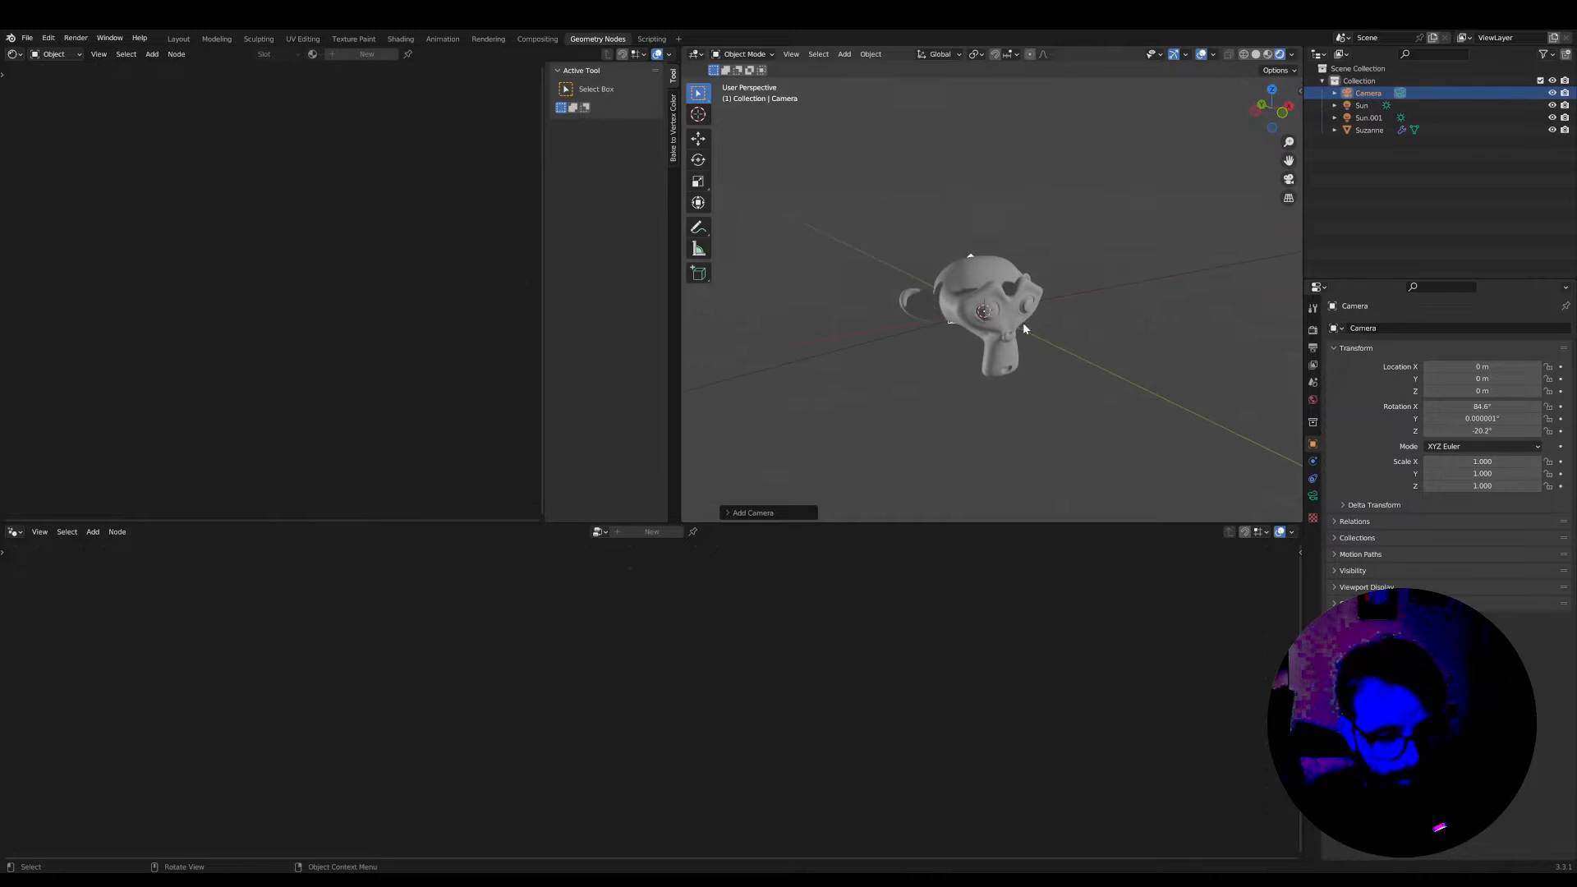
pyautogui.press('KP_0')
# Move the camera back along its local Z axis until the whole monkey head fits in the frame
pyautogui.press('g')
pyautogui.press('z')
pyautogui.press('z')
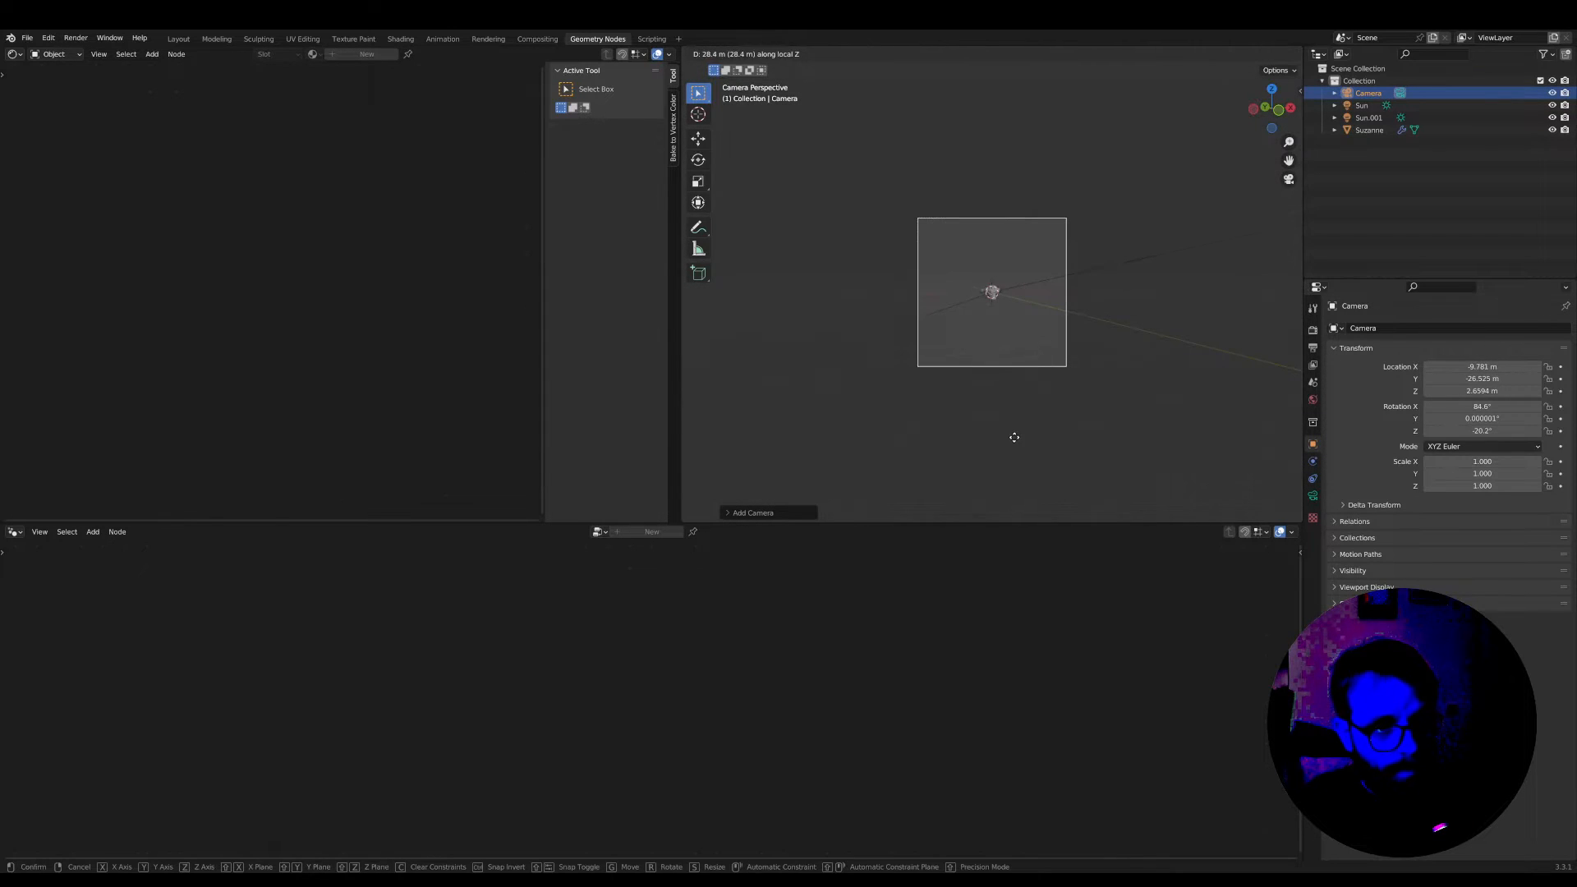
pyautogui.click(1016, 385)
pyautogui.scroll(6, 1018, 308)
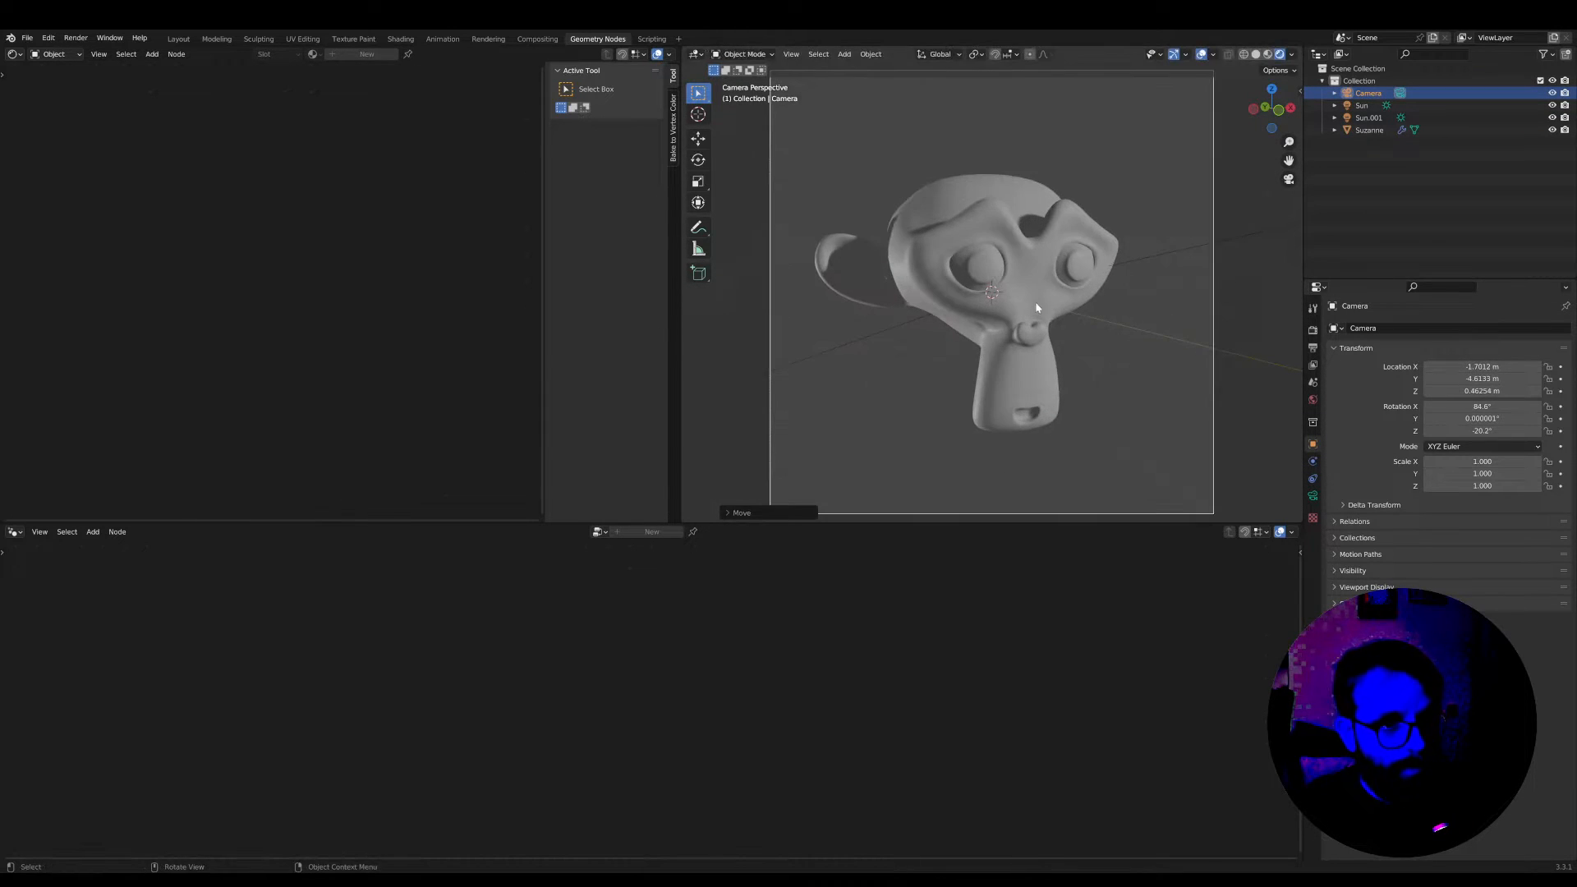
# Shift the camera and move it closer along its local Z axis, to about X -1.72 m, Y -4.15 m, Z 0.45 m
pyautogui.press('g')
pyautogui.click(1031, 331)
pyautogui.press('g')
pyautogui.press('z')
pyautogui.press('z')
pyautogui.click(1029, 298)
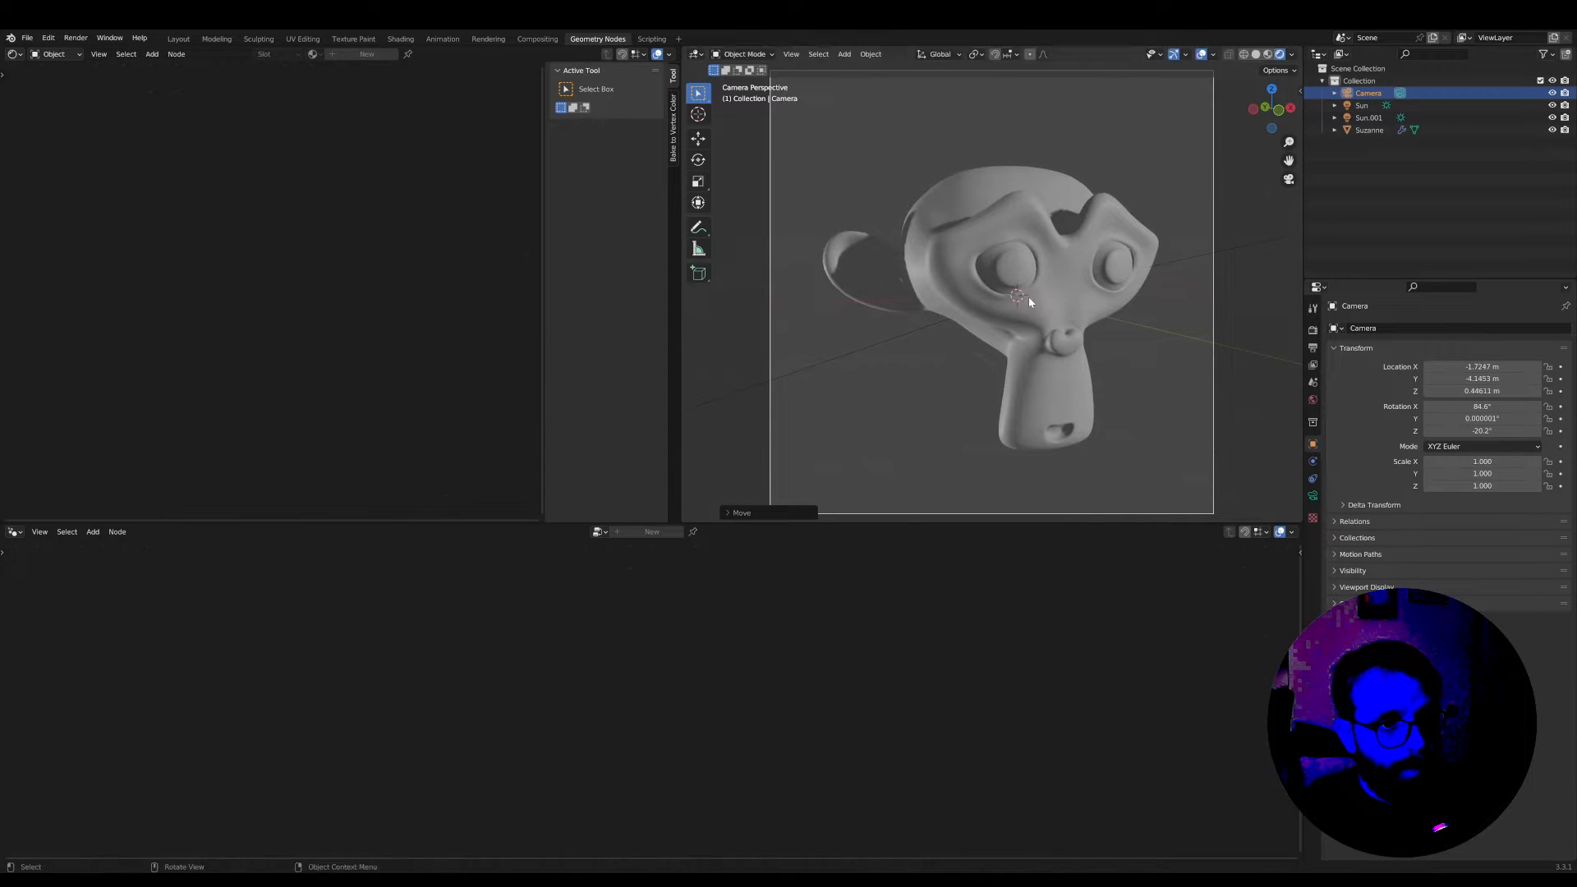
# Enlarge the shader editor and 3D viewport downward and hide the shader editor's sidebar
pyautogui.moveTo(894, 522); pyautogui.dragTo(893, 813)
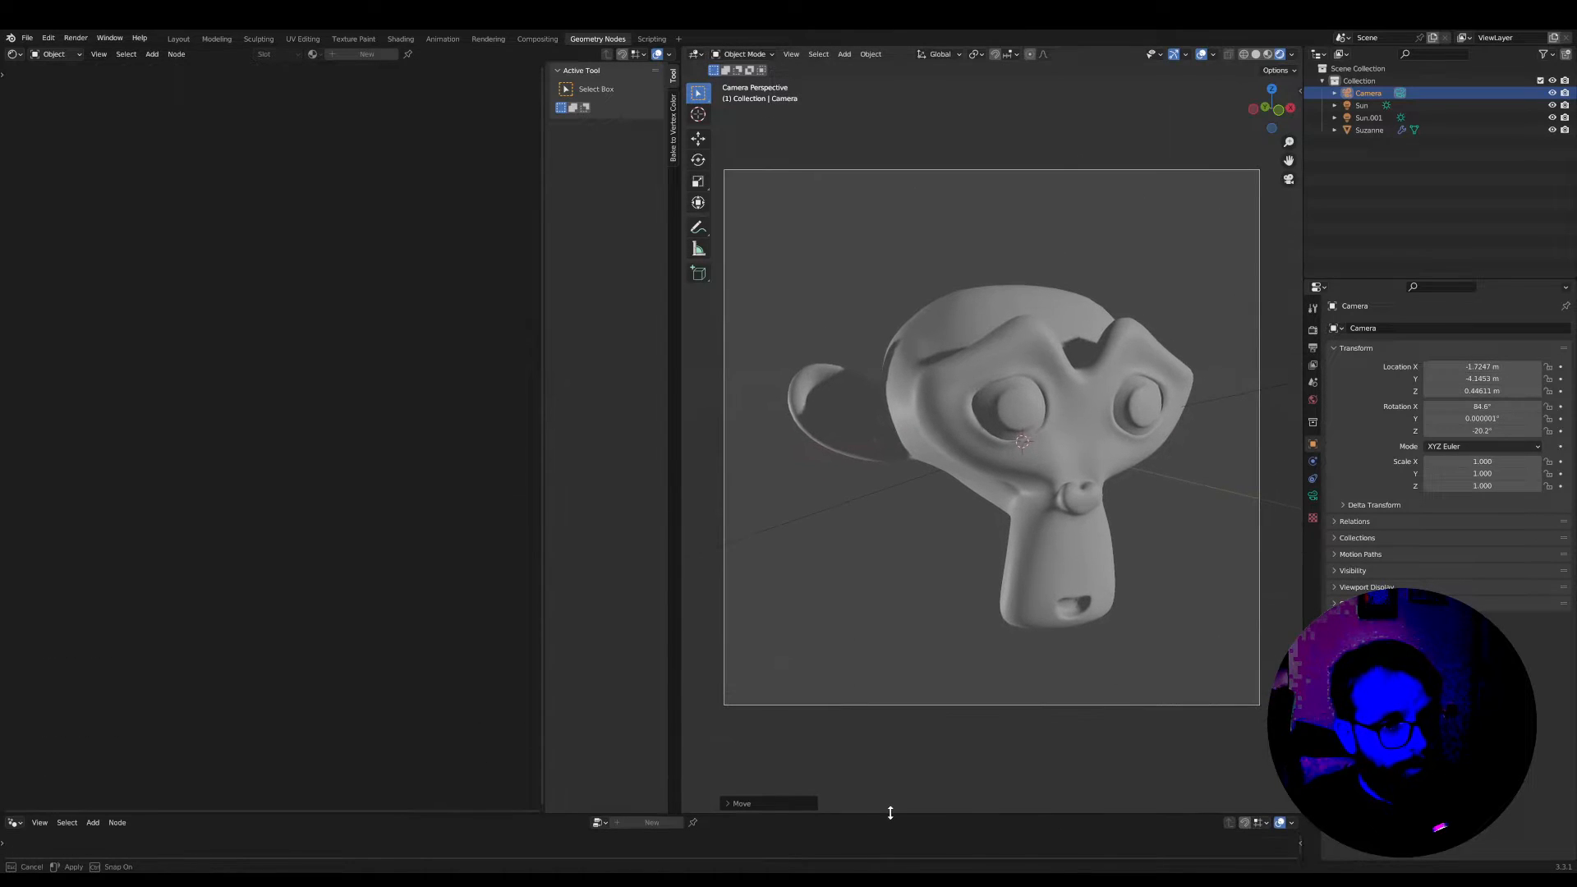
pyautogui.press('n')
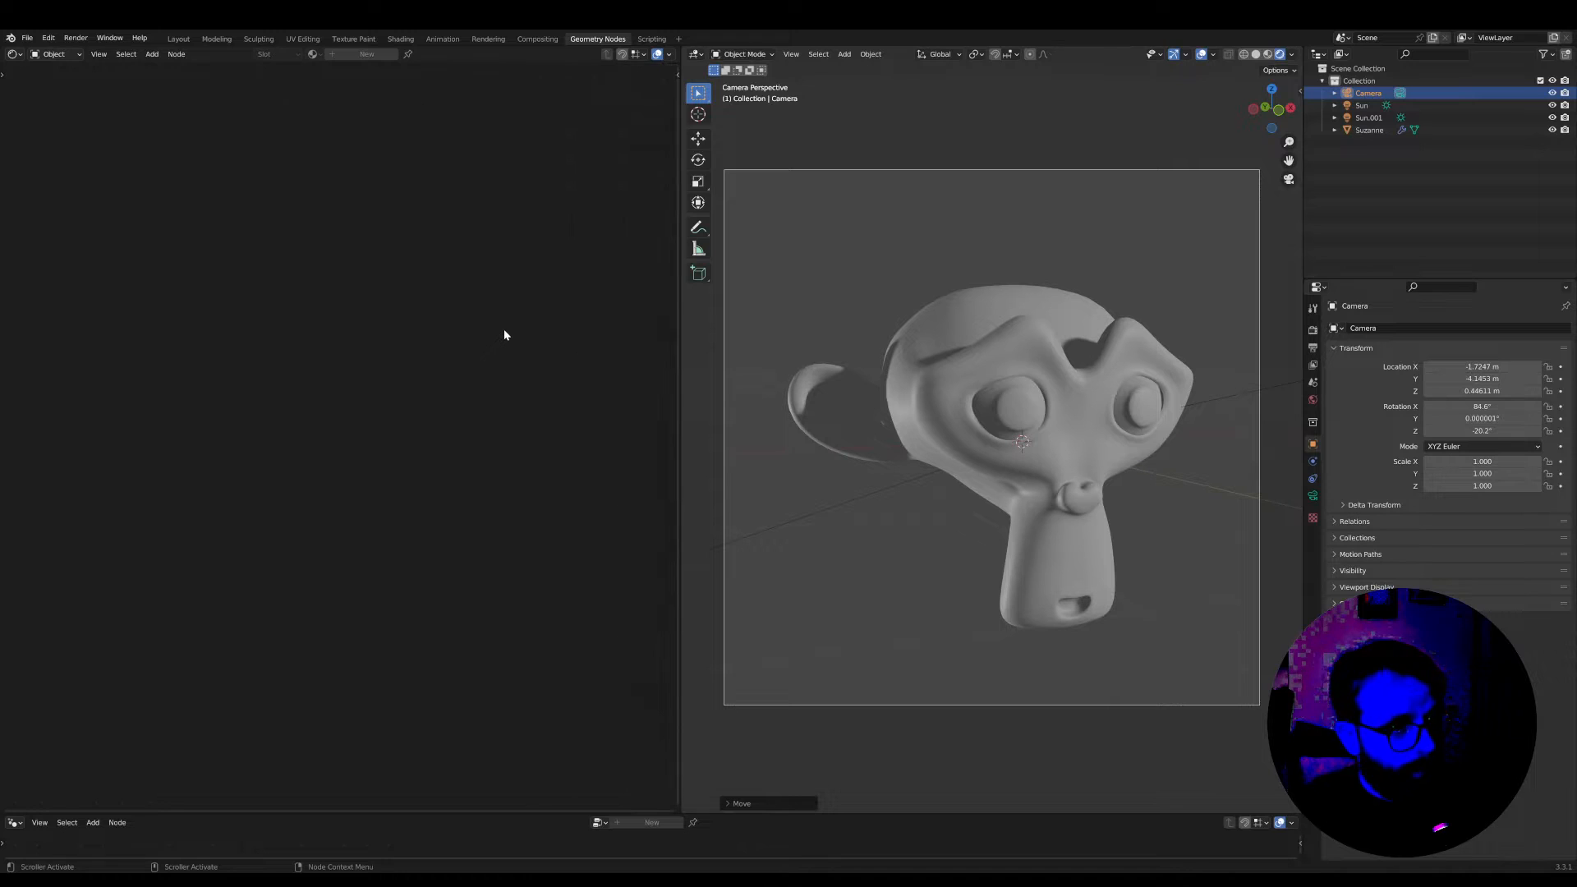
# Create a new material named halftone on the monkey
pyautogui.click(972, 362)
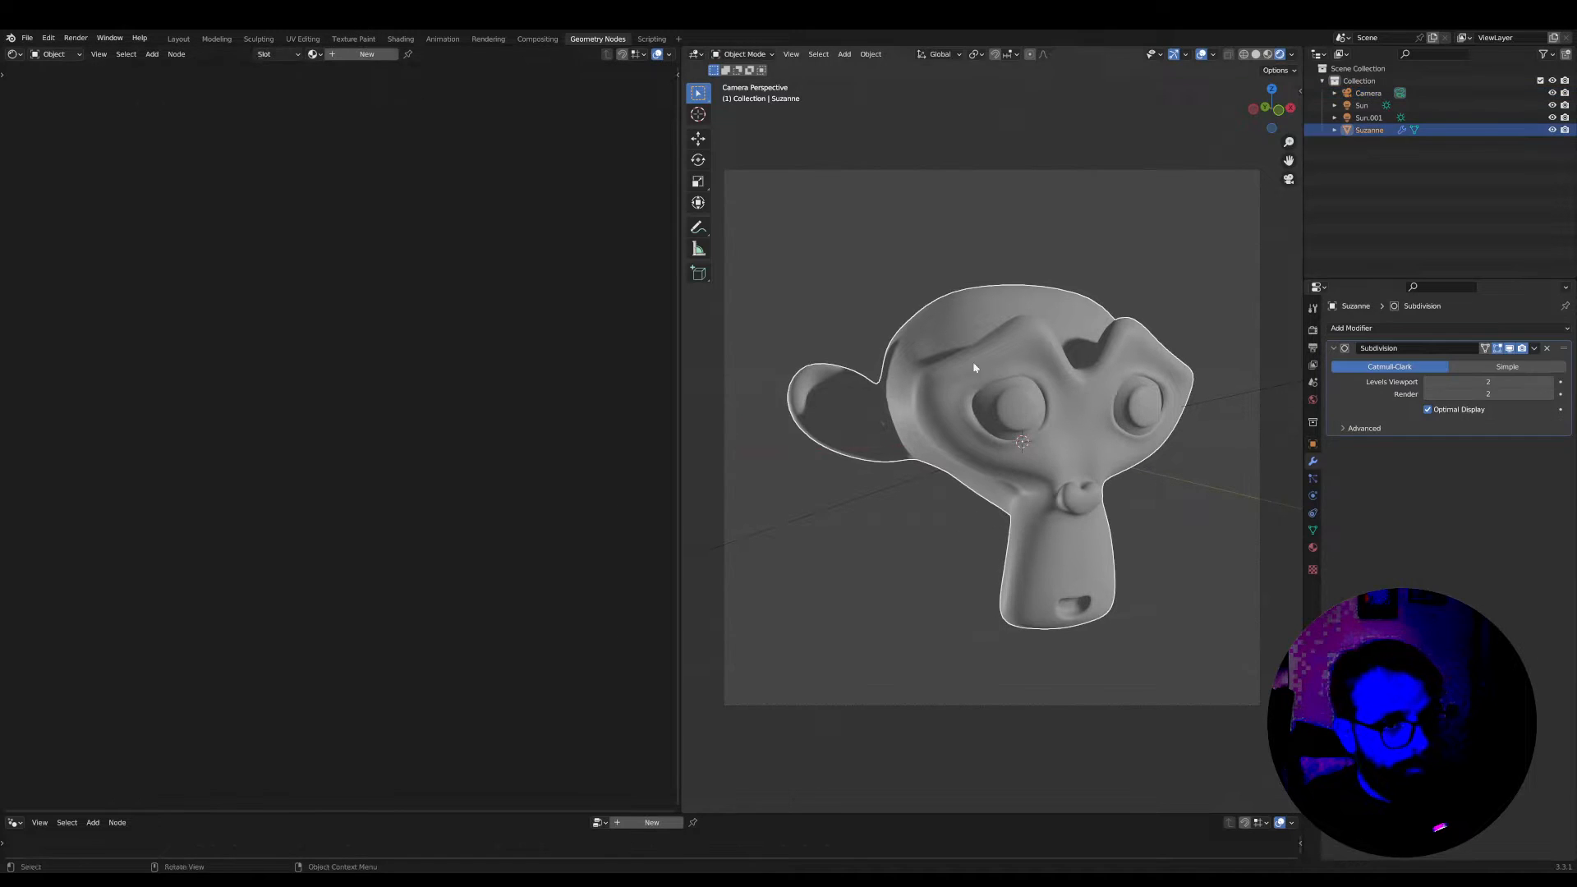
pyautogui.click(371, 56)
pyautogui.write('h')
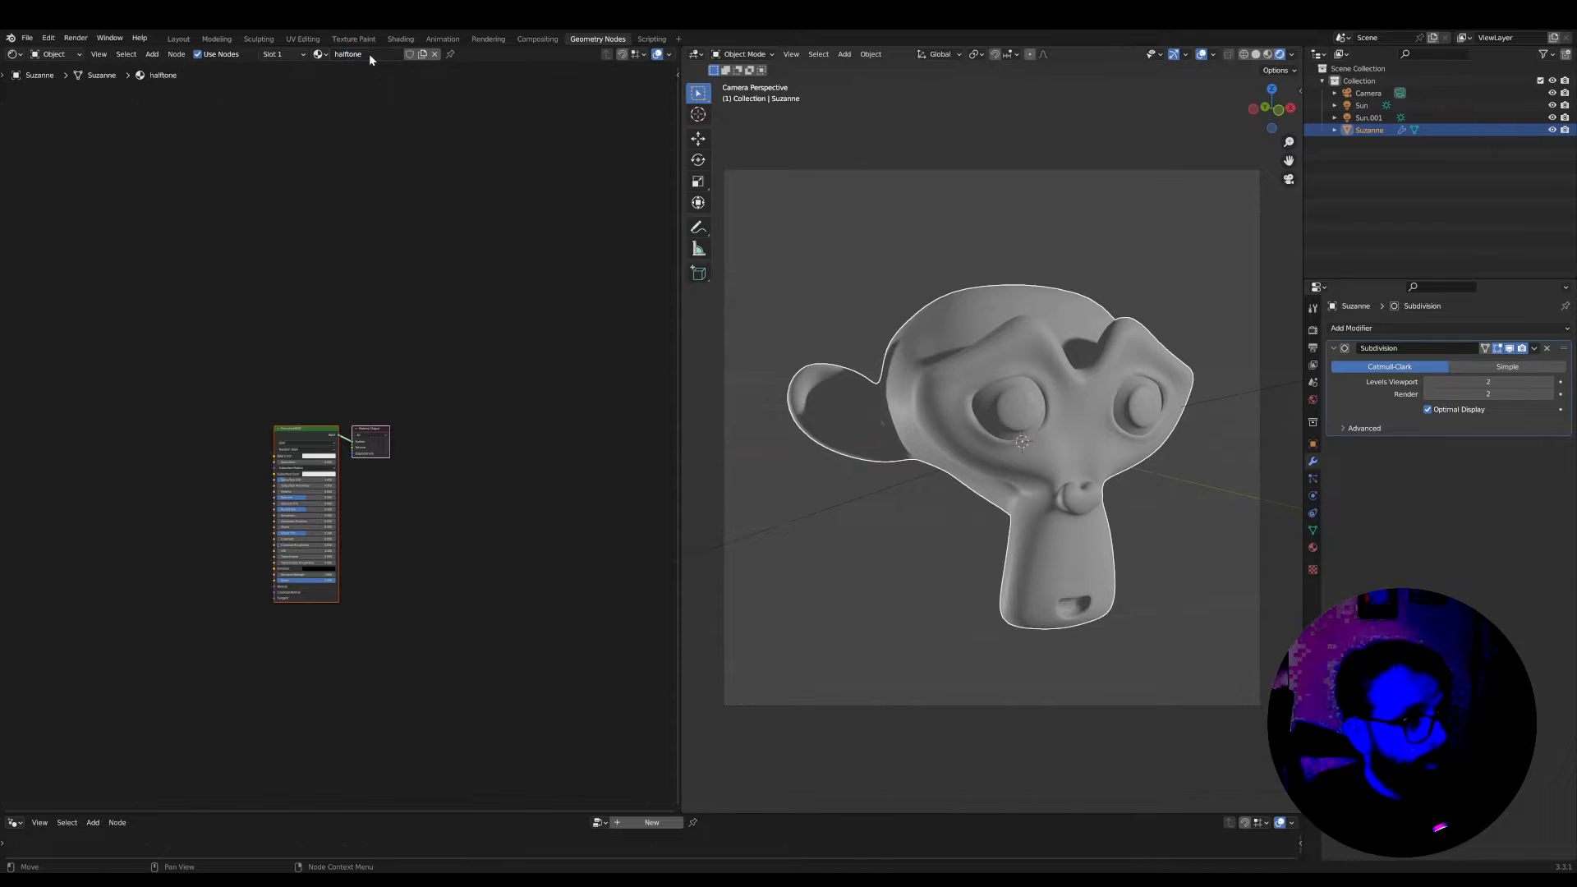
pyautogui.write('alftone')
pyautogui.press('Return')
pyautogui.scroll(3, 436, 438)
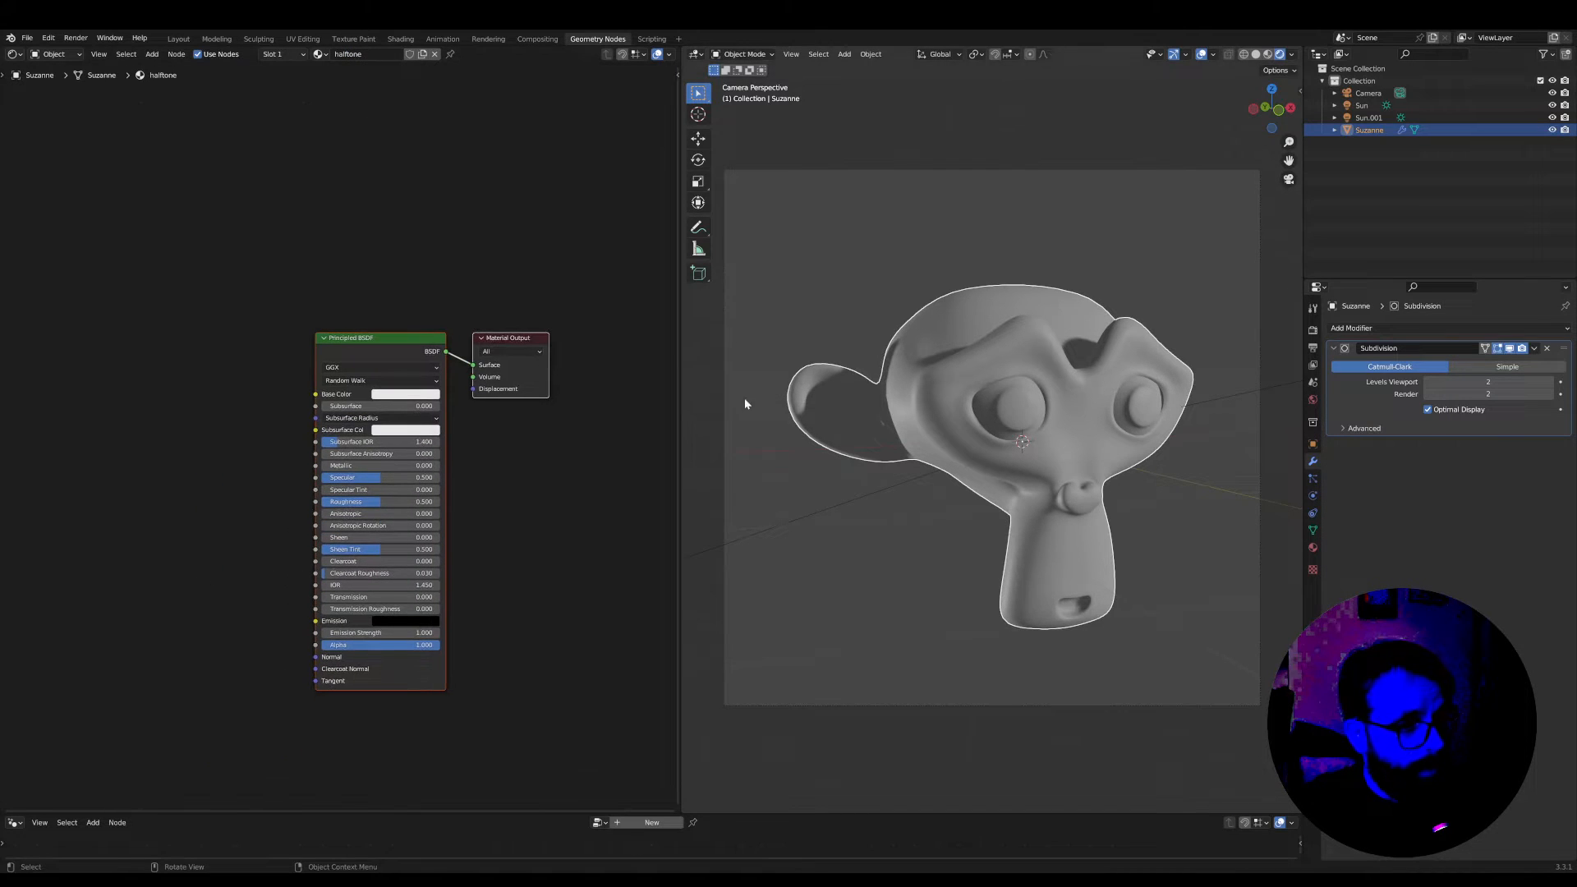
# Widen the shader editor and delete the Principled BSDF node from the halftone material
pyautogui.moveTo(681, 410); pyautogui.dragTo(779, 419)
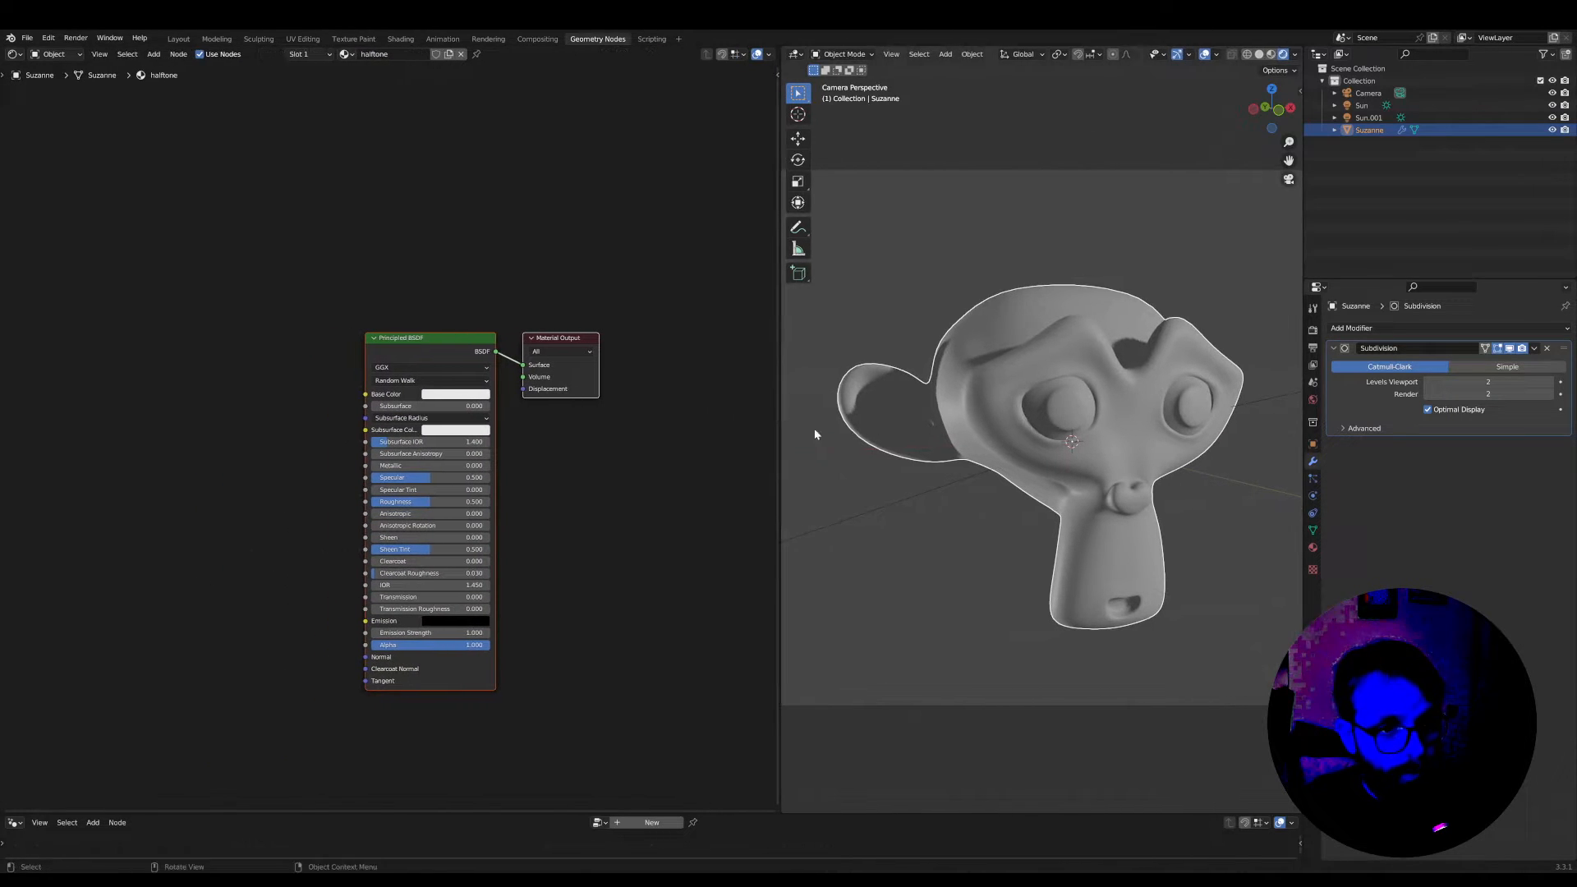
pyautogui.scroll(2, 1091, 454)
pyautogui.scroll(-1, 566, 394)
pyautogui.moveTo(543, 346); pyautogui.dragTo(594, 349)
pyautogui.scroll(1, 509, 350)
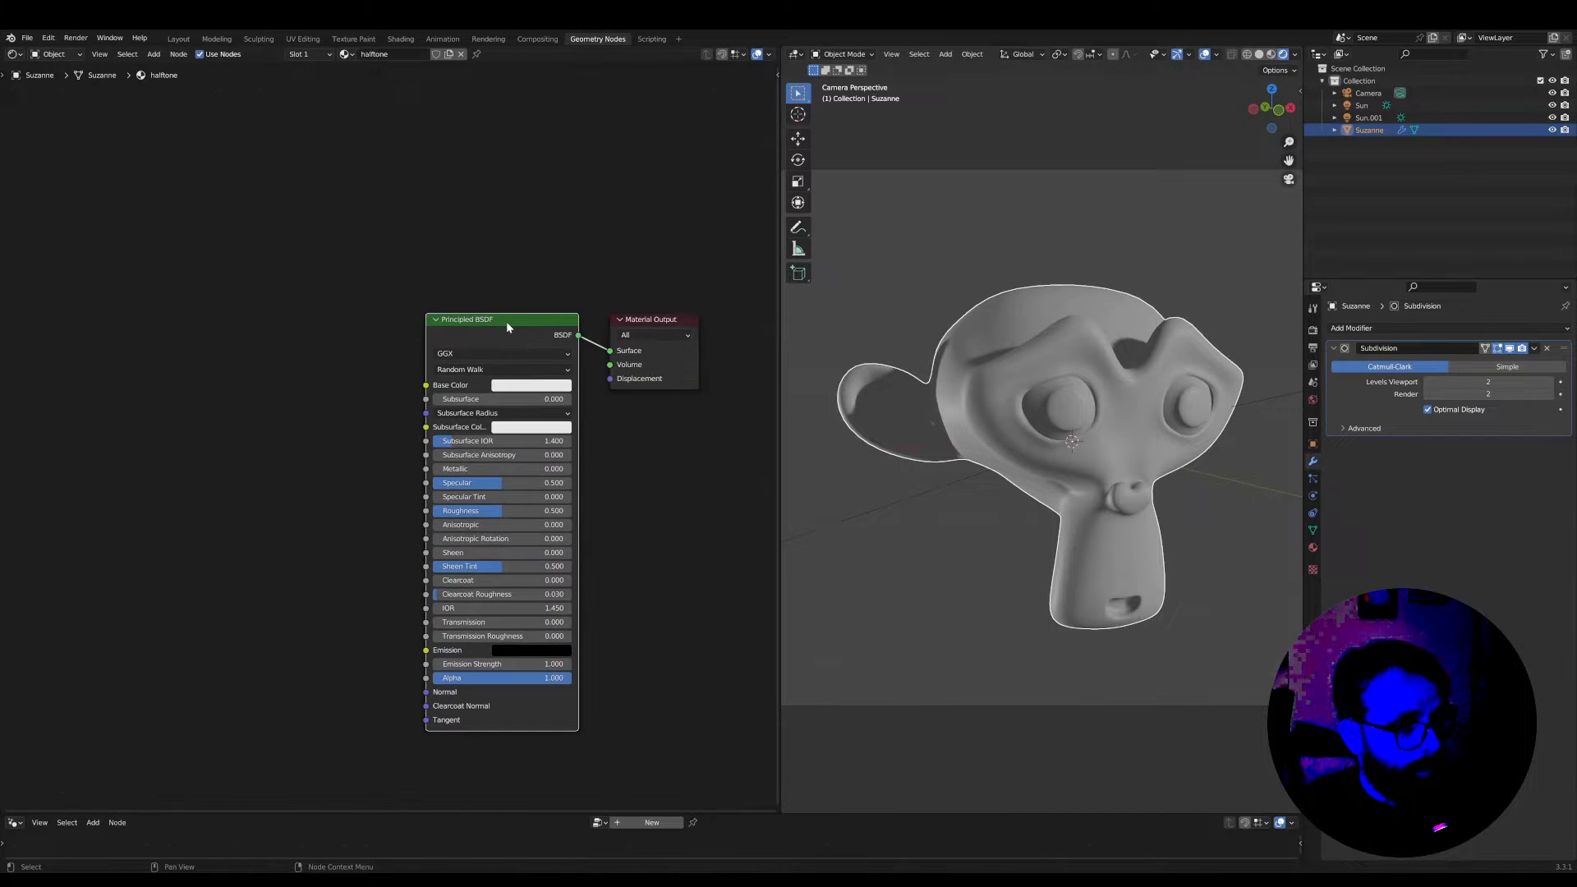
pyautogui.press('x')
pyautogui.moveTo(505, 322); pyautogui.dragTo(557, 328, button='middle')
pyautogui.scroll(-1, 398, 369)
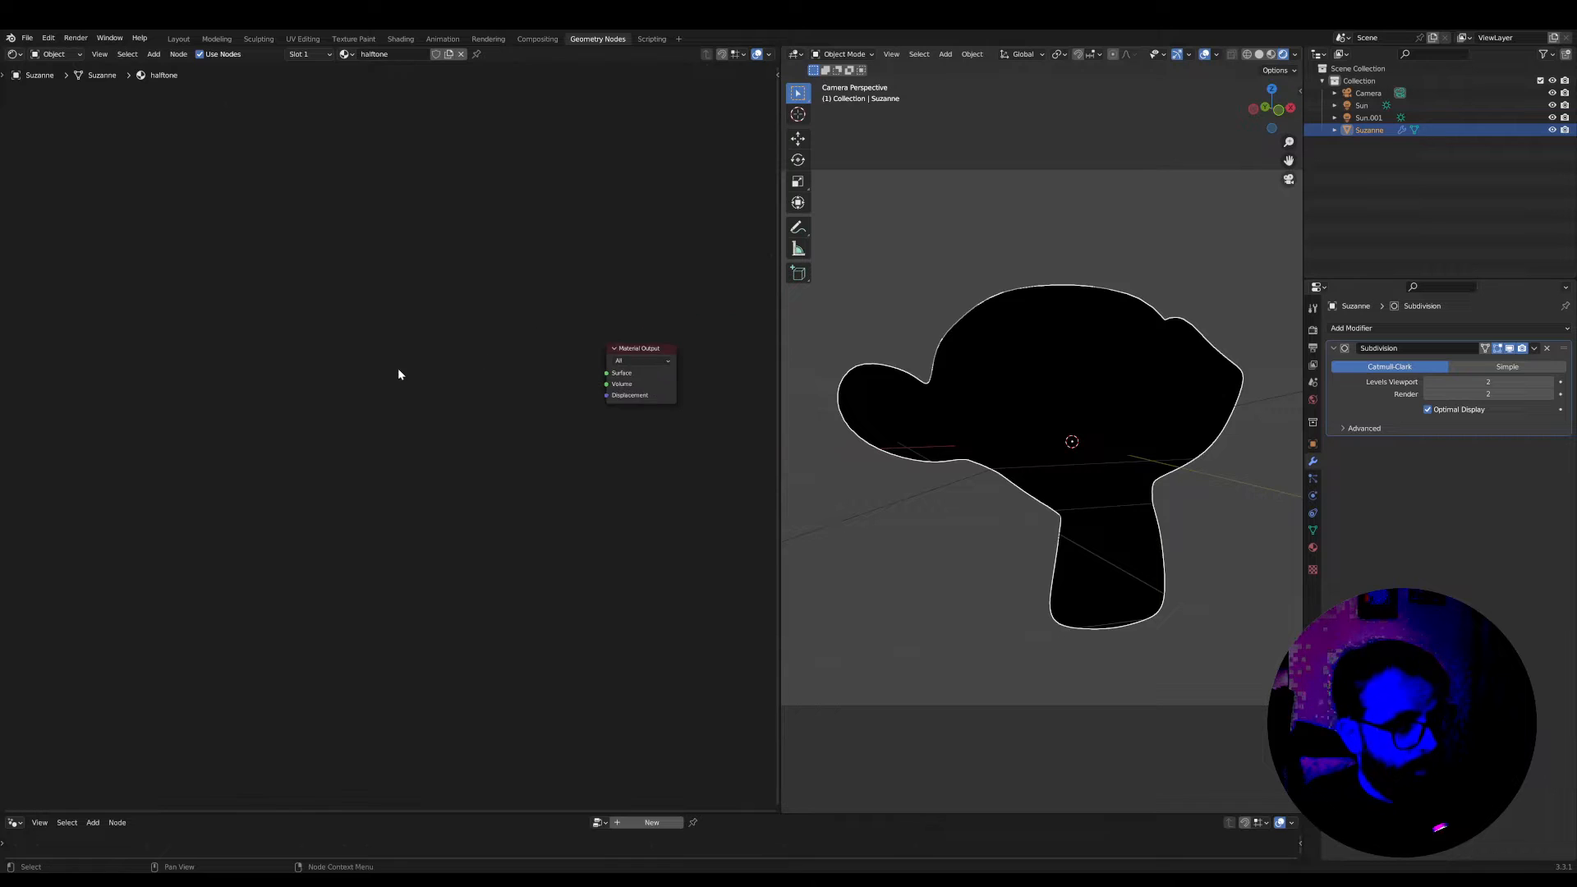
# Add a Texture Coordinate node ahead of the Material Output in the halftone material
pyautogui.scroll(1, 399, 369)
pyautogui.moveTo(406, 370); pyautogui.dragTo(368, 415, button='middle')
pyautogui.hotkey('shift', 'a')
pyautogui.press('s')
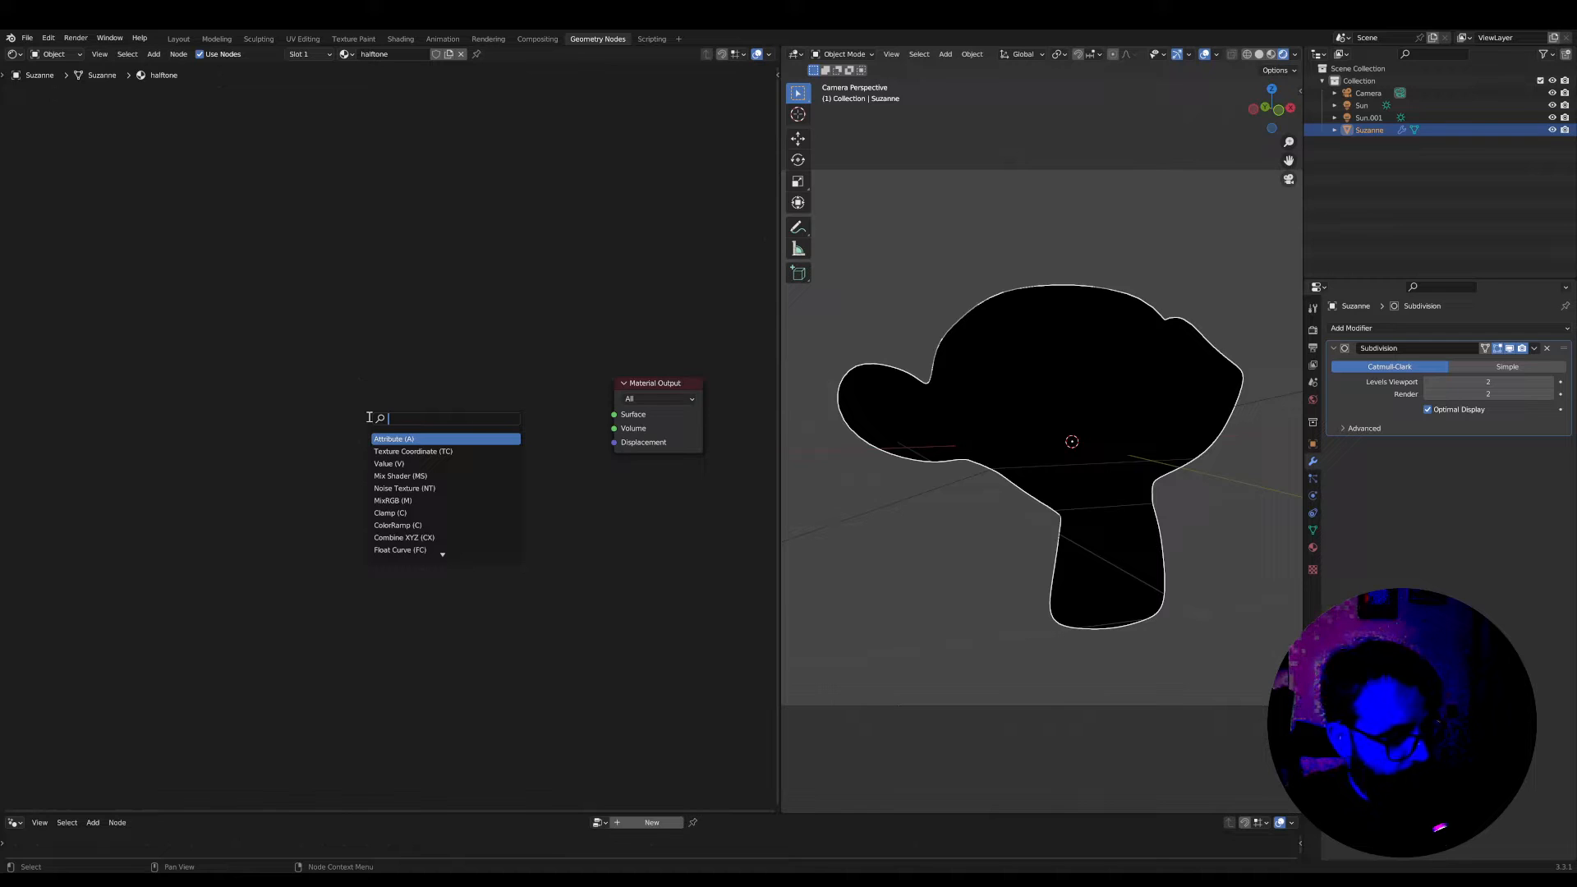
pyautogui.write('tc')
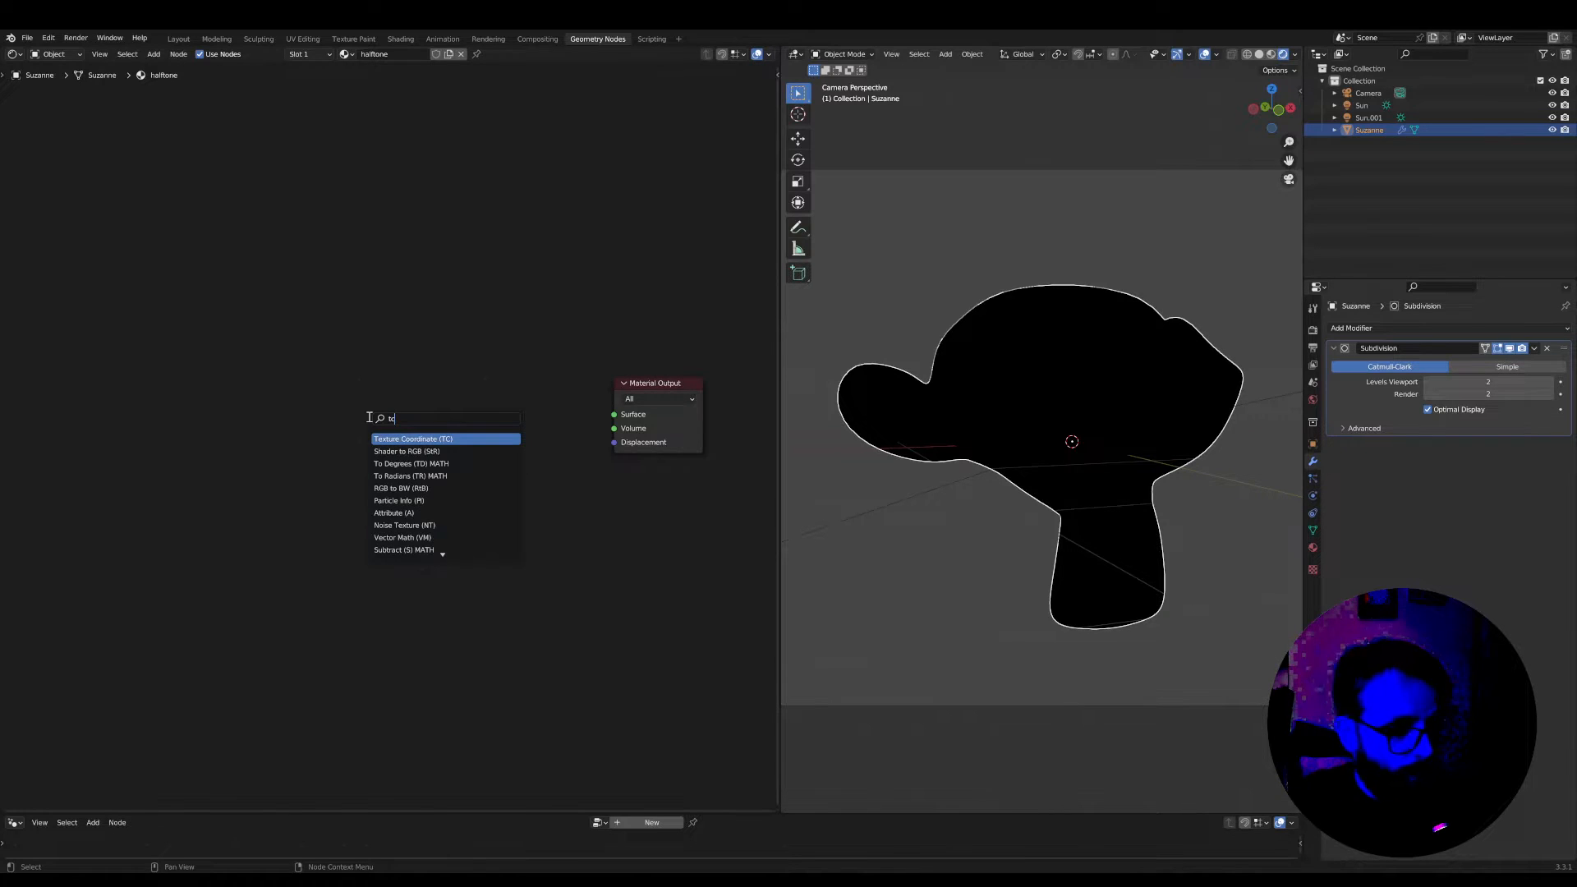
pyautogui.press('Return')
pyautogui.click(341, 387)
pyautogui.scroll(3, 451, 371)
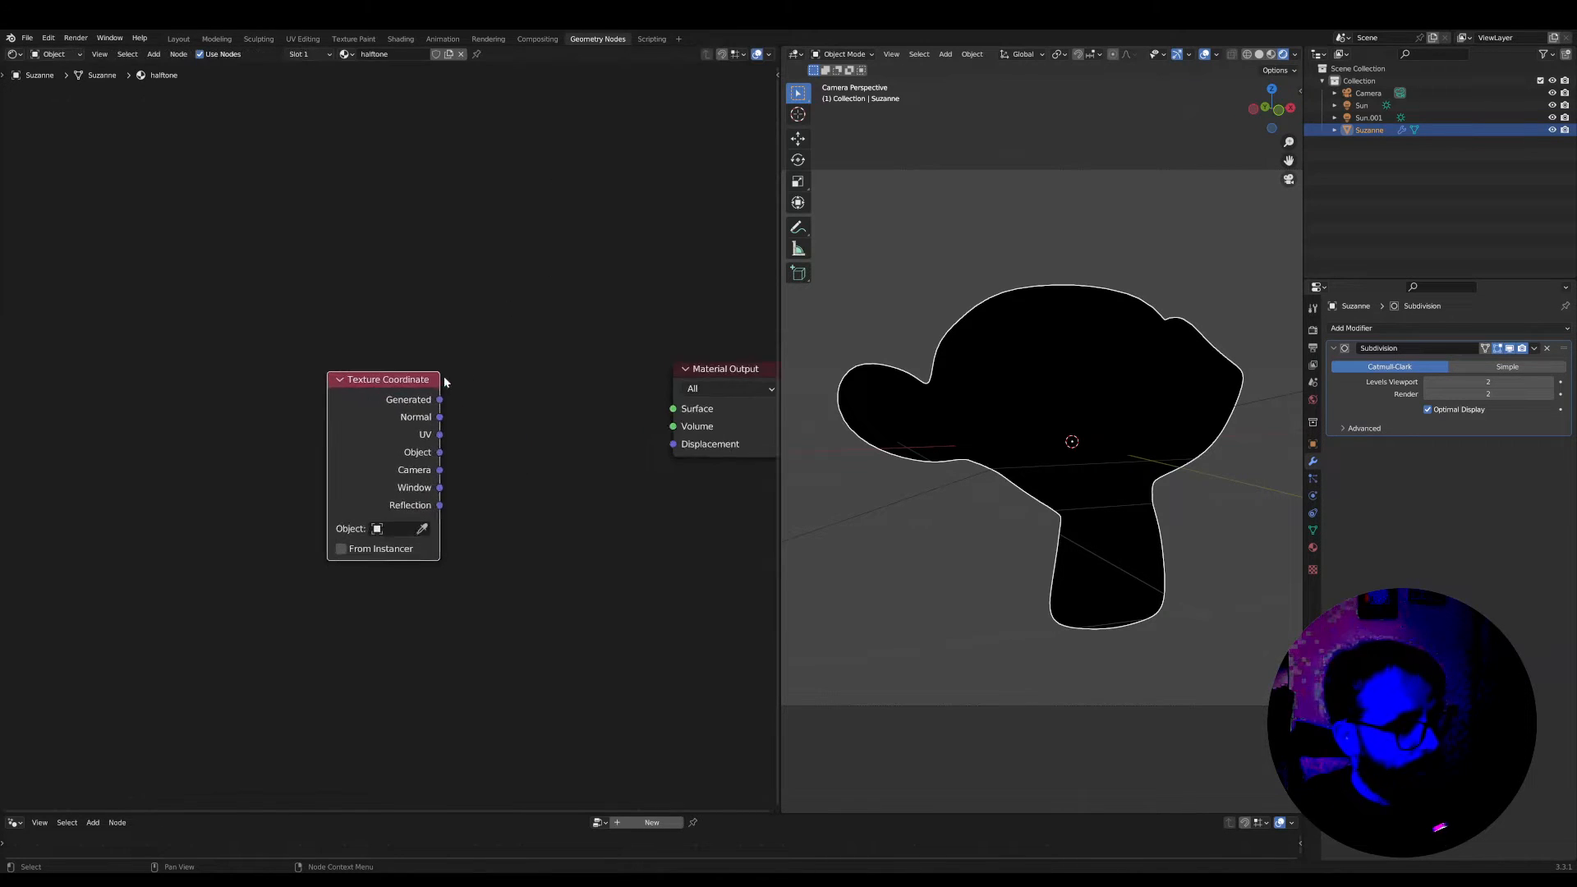
# Preview the Texture Coordinate node by routing its Window output into the Material Output's Surface
pyautogui.keyDown('ctrl'); pyautogui.keyDown('shift'); pyautogui.click(407, 395); pyautogui.keyUp('shift'); pyautogui.keyUp('ctrl')
pyautogui.keyDown('ctrl'); pyautogui.keyDown('shift'); pyautogui.click(406, 395); pyautogui.keyUp('shift'); pyautogui.keyUp('ctrl')
pyautogui.keyDown('ctrl'); pyautogui.keyDown('shift'); pyautogui.click(407, 395); pyautogui.keyUp('shift'); pyautogui.keyUp('ctrl')
pyautogui.keyDown('ctrl'); pyautogui.keyDown('shift'); pyautogui.click(405, 393); pyautogui.keyUp('shift'); pyautogui.keyUp('ctrl')
pyautogui.keyDown('ctrl'); pyautogui.keyDown('shift'); pyautogui.click(405, 391); pyautogui.keyUp('shift'); pyautogui.keyUp('ctrl')
pyautogui.keyDown('ctrl'); pyautogui.keyDown('shift'); pyautogui.click(404, 392); pyautogui.keyUp('shift'); pyautogui.keyUp('ctrl')
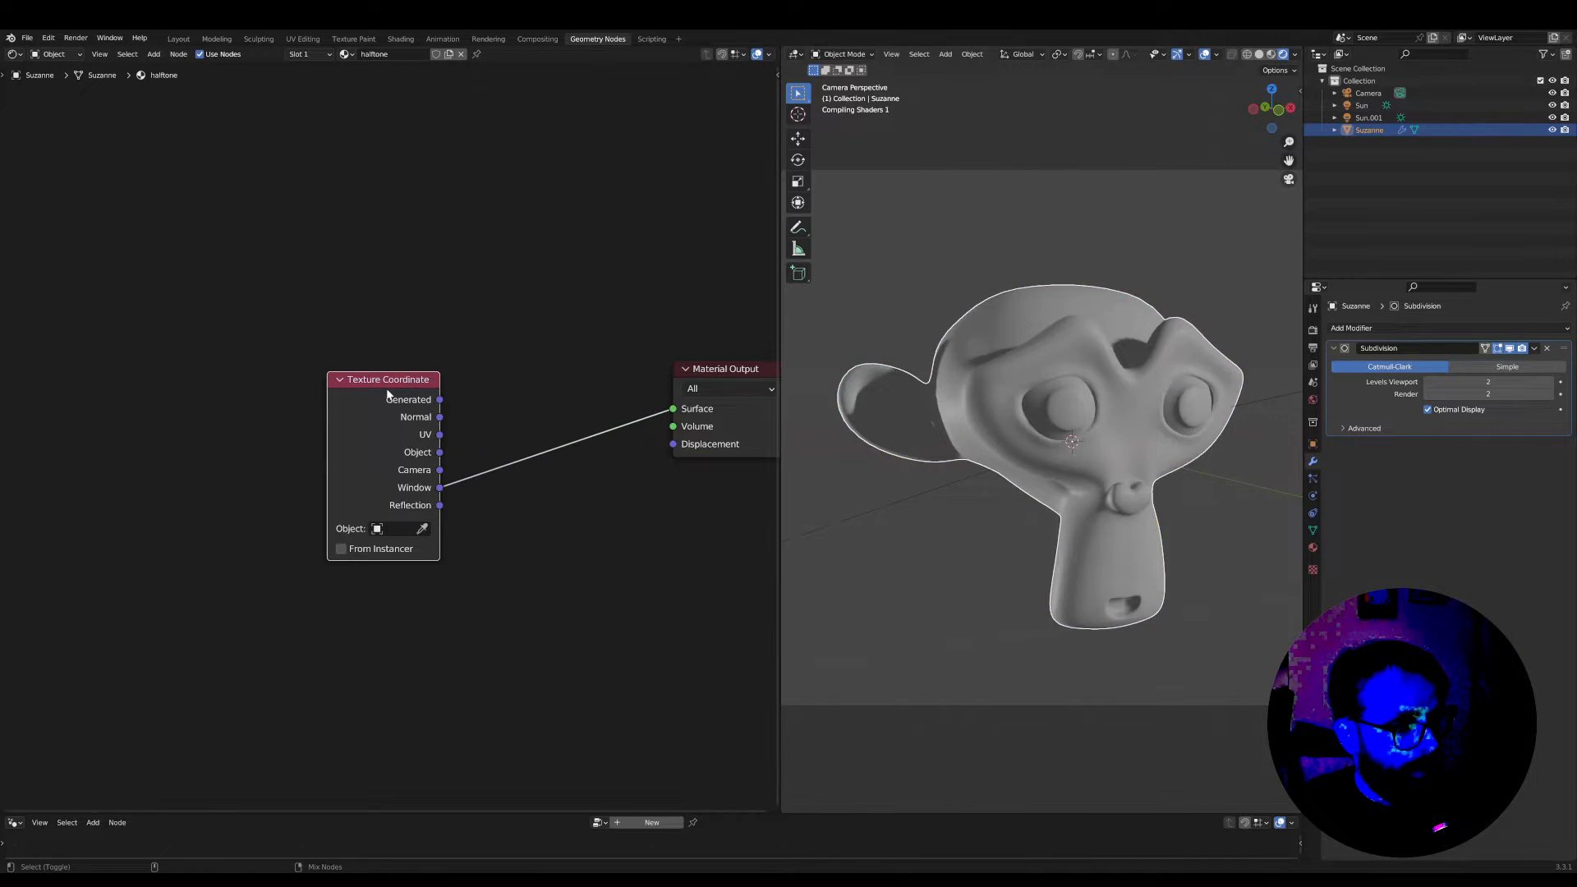
# Move the camera about 1.81 m closer to the monkey along its local Z axis, and reselect the monkey
pyautogui.scroll(-2, 1048, 546)
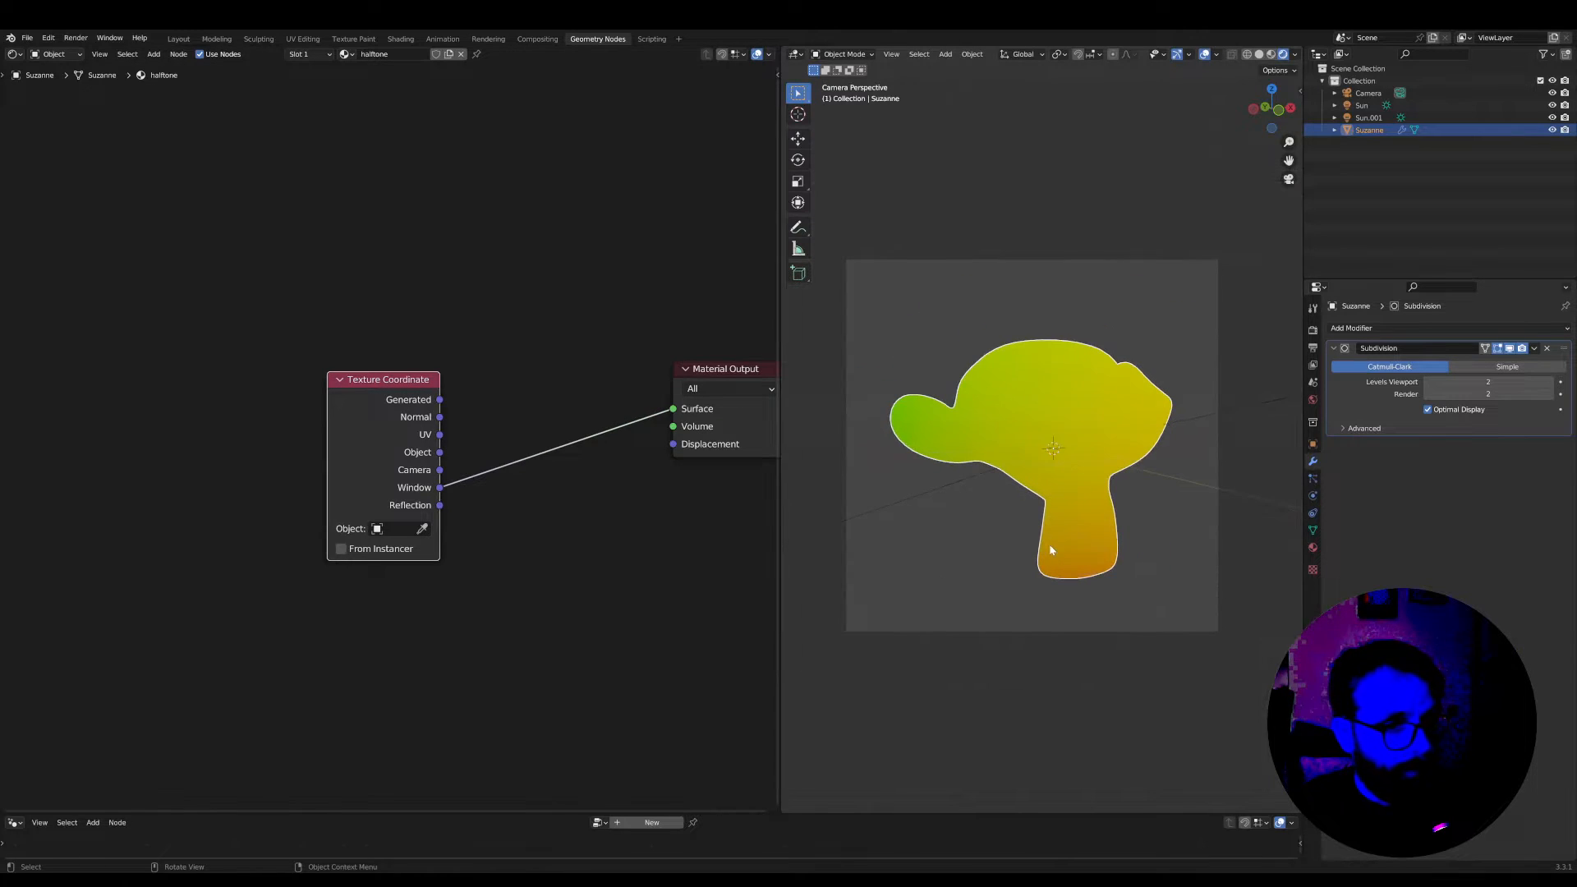
pyautogui.click(1019, 631)
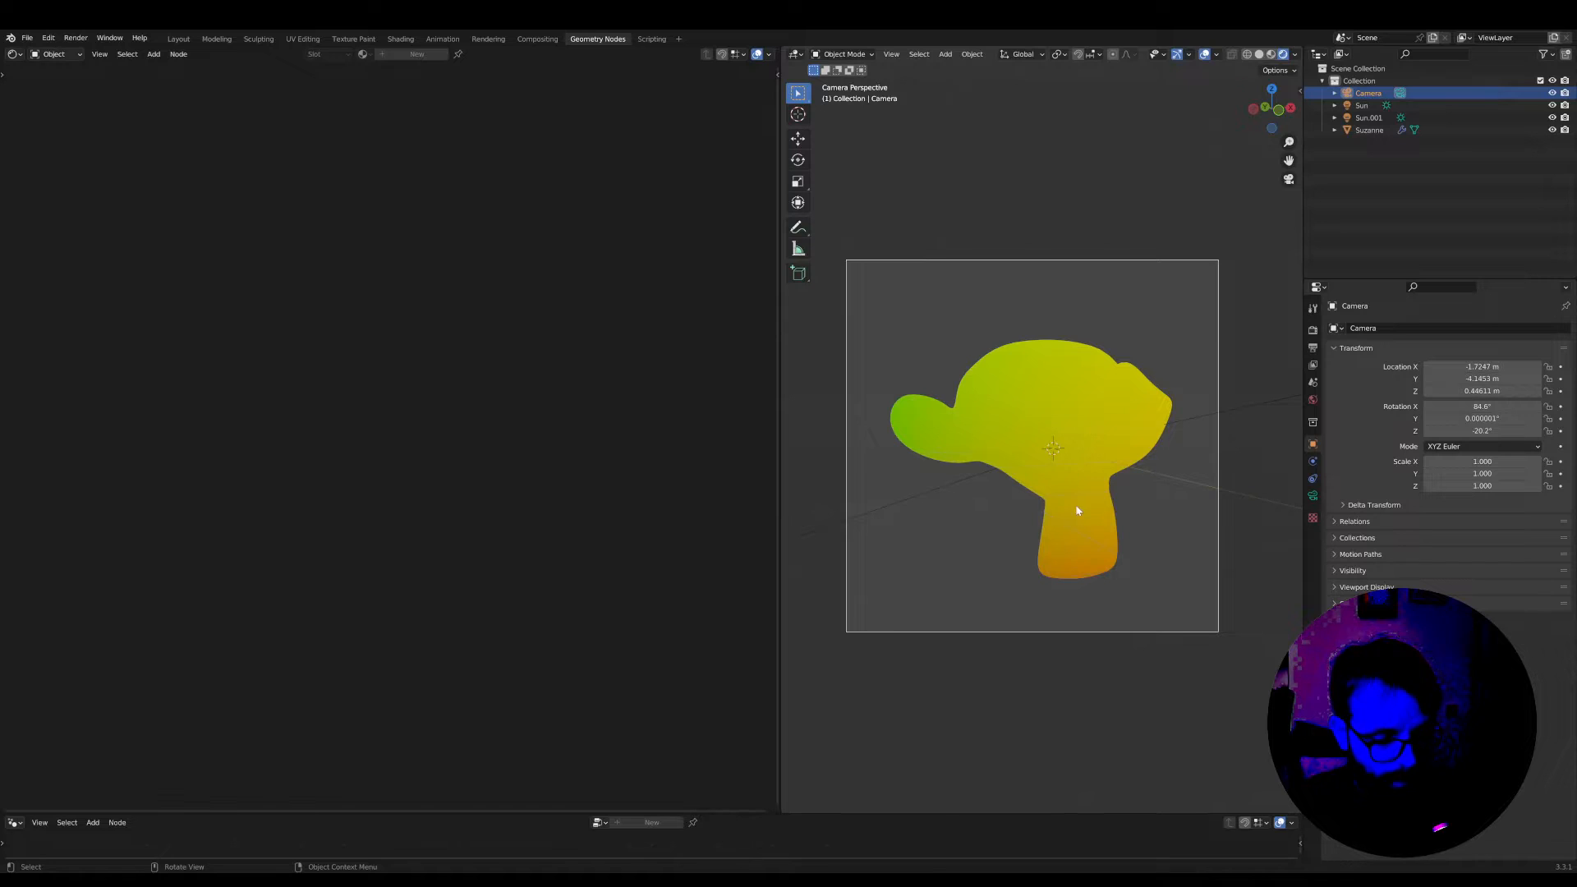
pyautogui.press('g')
pyautogui.press('z')
pyautogui.press('z')
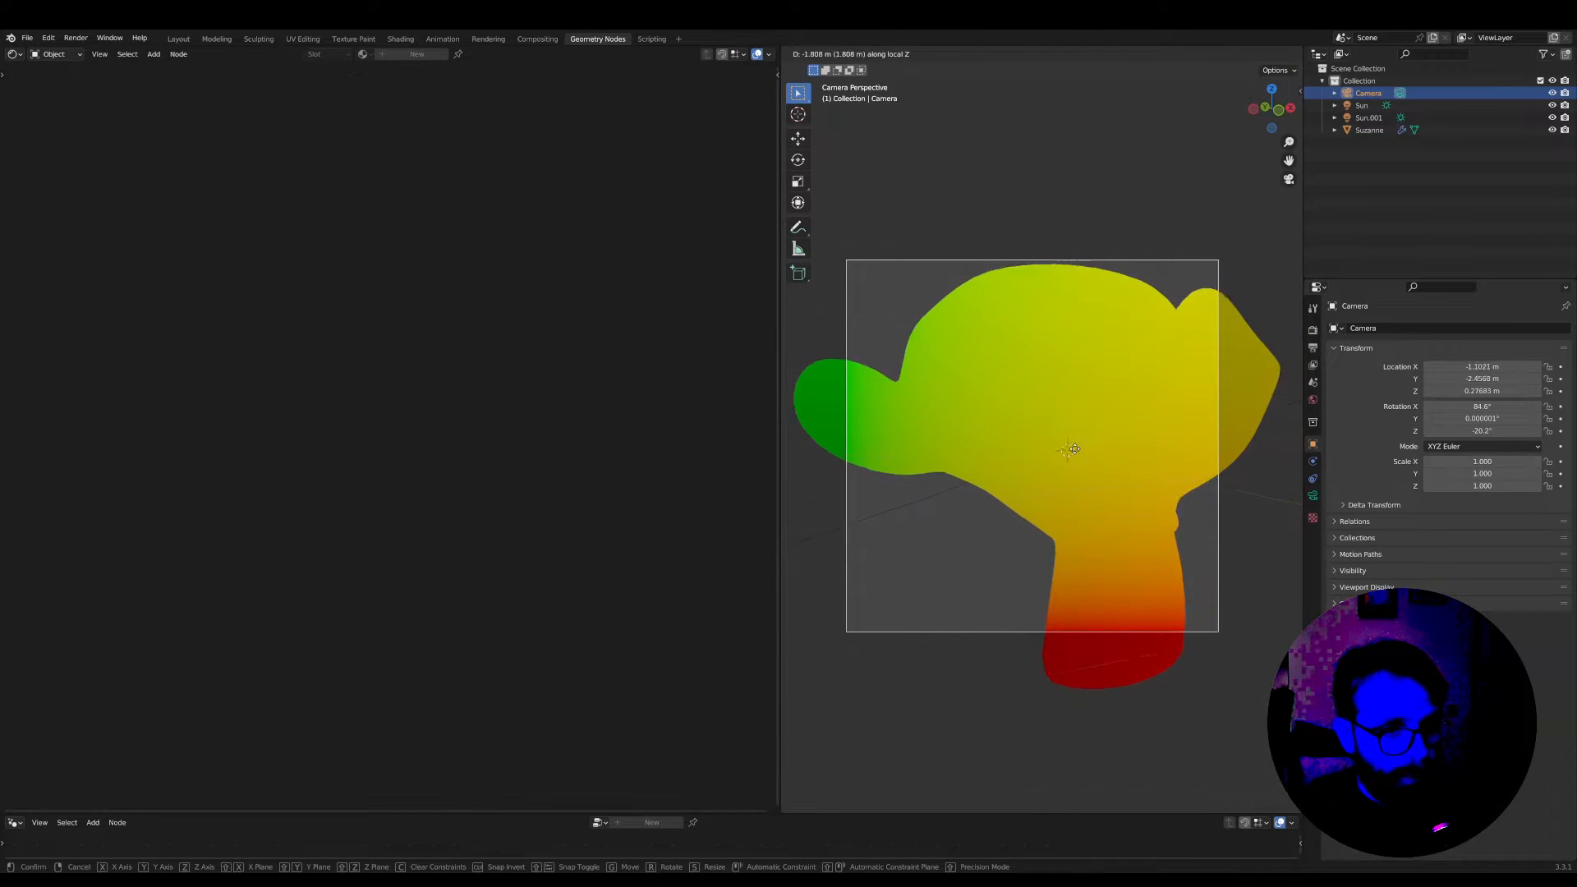
pyautogui.click(1074, 449)
pyautogui.click(1024, 433)
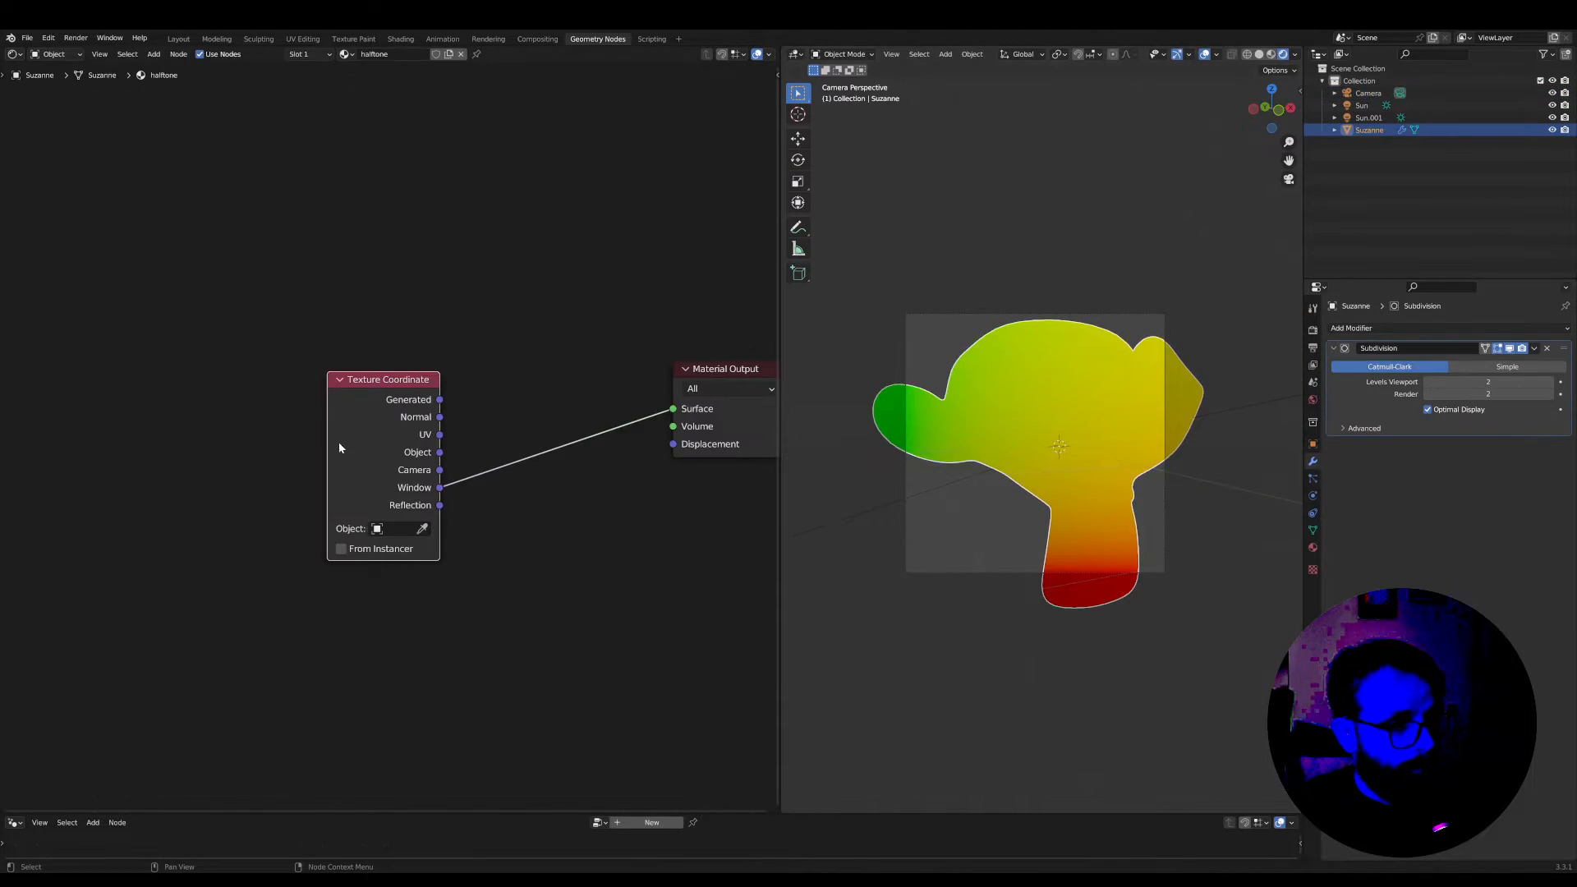
# Insert a Separate XYZ node on the link between the Window output and the Material Output
pyautogui.scroll(4, 338, 442)
pyautogui.hotkey('shift', 'a')
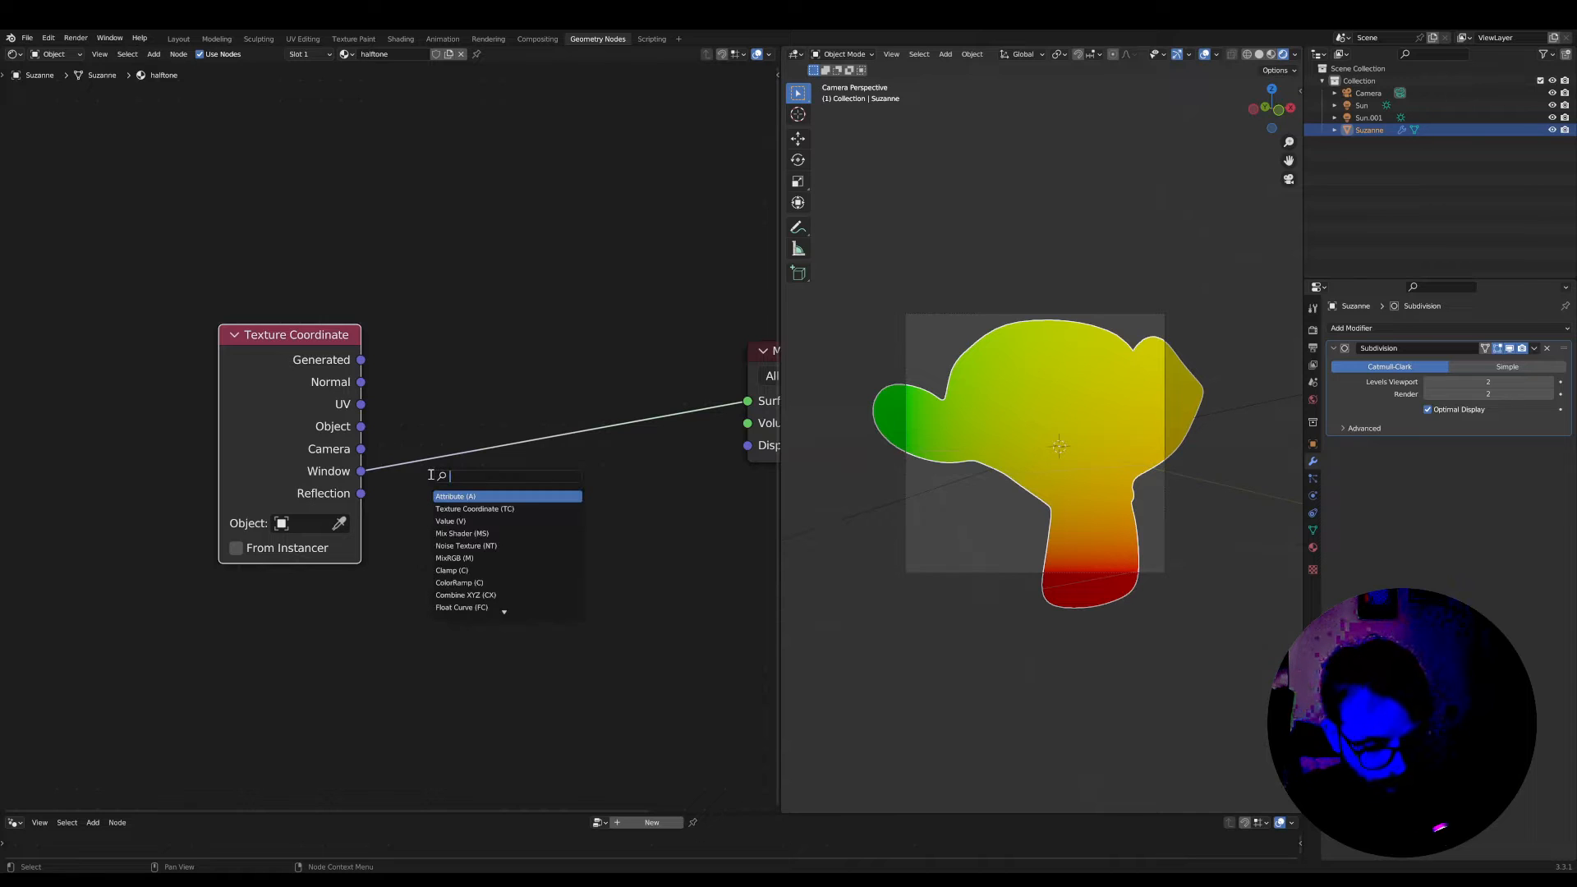
pyautogui.write('spea')
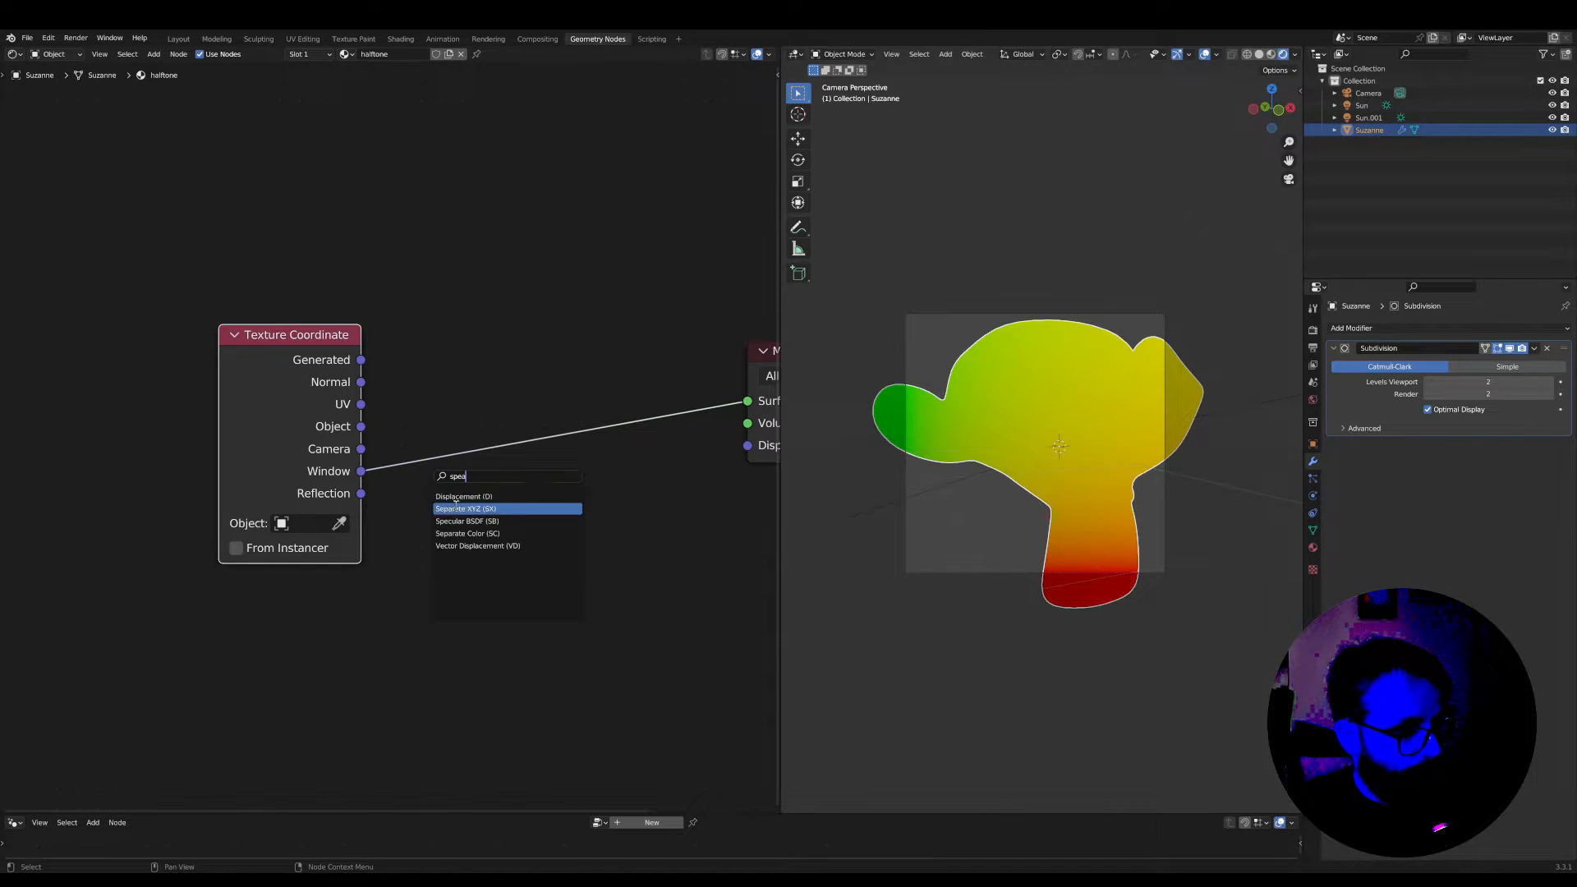
pyautogui.click(464, 509)
pyautogui.click(491, 446)
# Preview the Separate XYZ outputs one after another through the Material Output's Surface, ending on X
pyautogui.keyDown('ctrl'); pyautogui.keyDown('shift'); pyautogui.click(498, 448); pyautogui.keyUp('shift'); pyautogui.keyUp('ctrl')
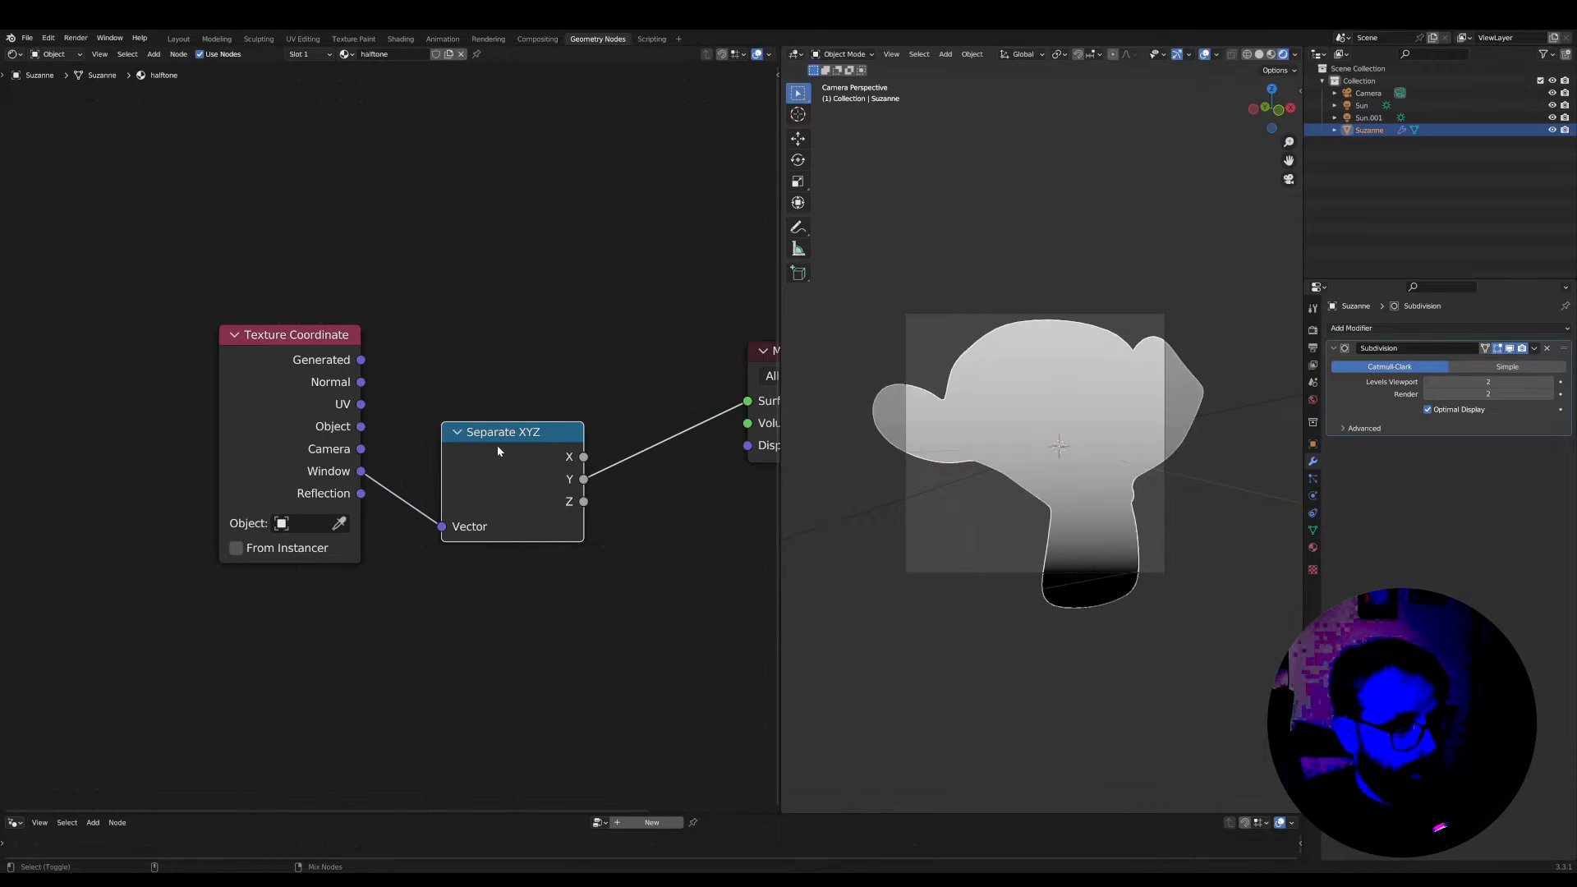
pyautogui.keyDown('ctrl'); pyautogui.keyDown('shift'); pyautogui.click(498, 447); pyautogui.keyUp('shift'); pyautogui.keyUp('ctrl')
pyautogui.keyDown('ctrl'); pyautogui.keyDown('shift'); pyautogui.click(498, 447); pyautogui.keyUp('shift'); pyautogui.keyUp('ctrl')
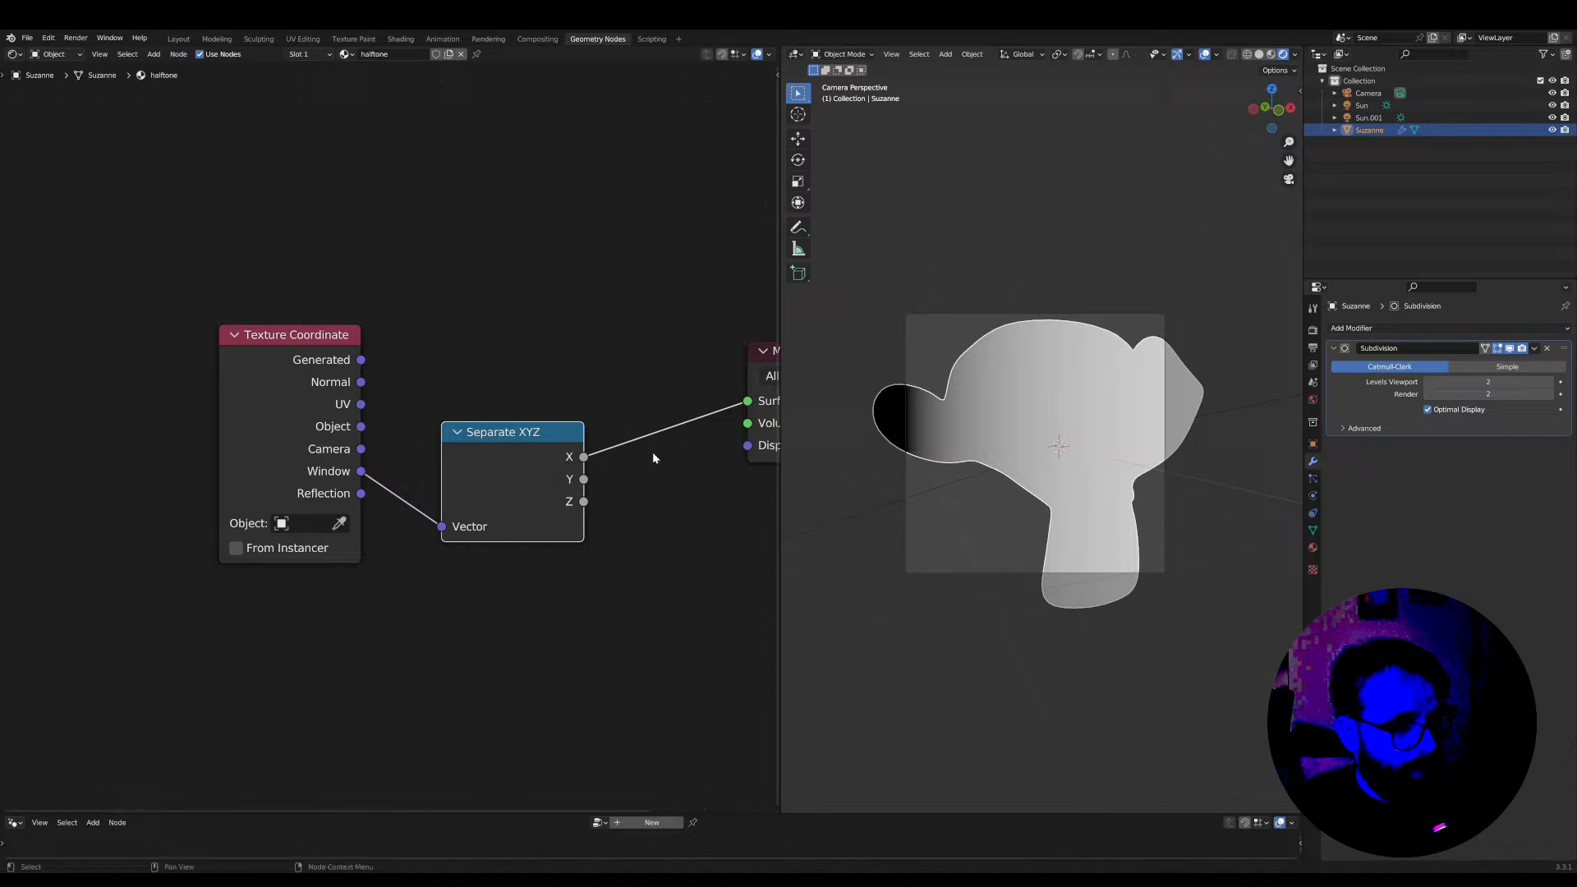
pyautogui.hotkey('alt', 'a')
pyautogui.scroll(1, 511, 454)
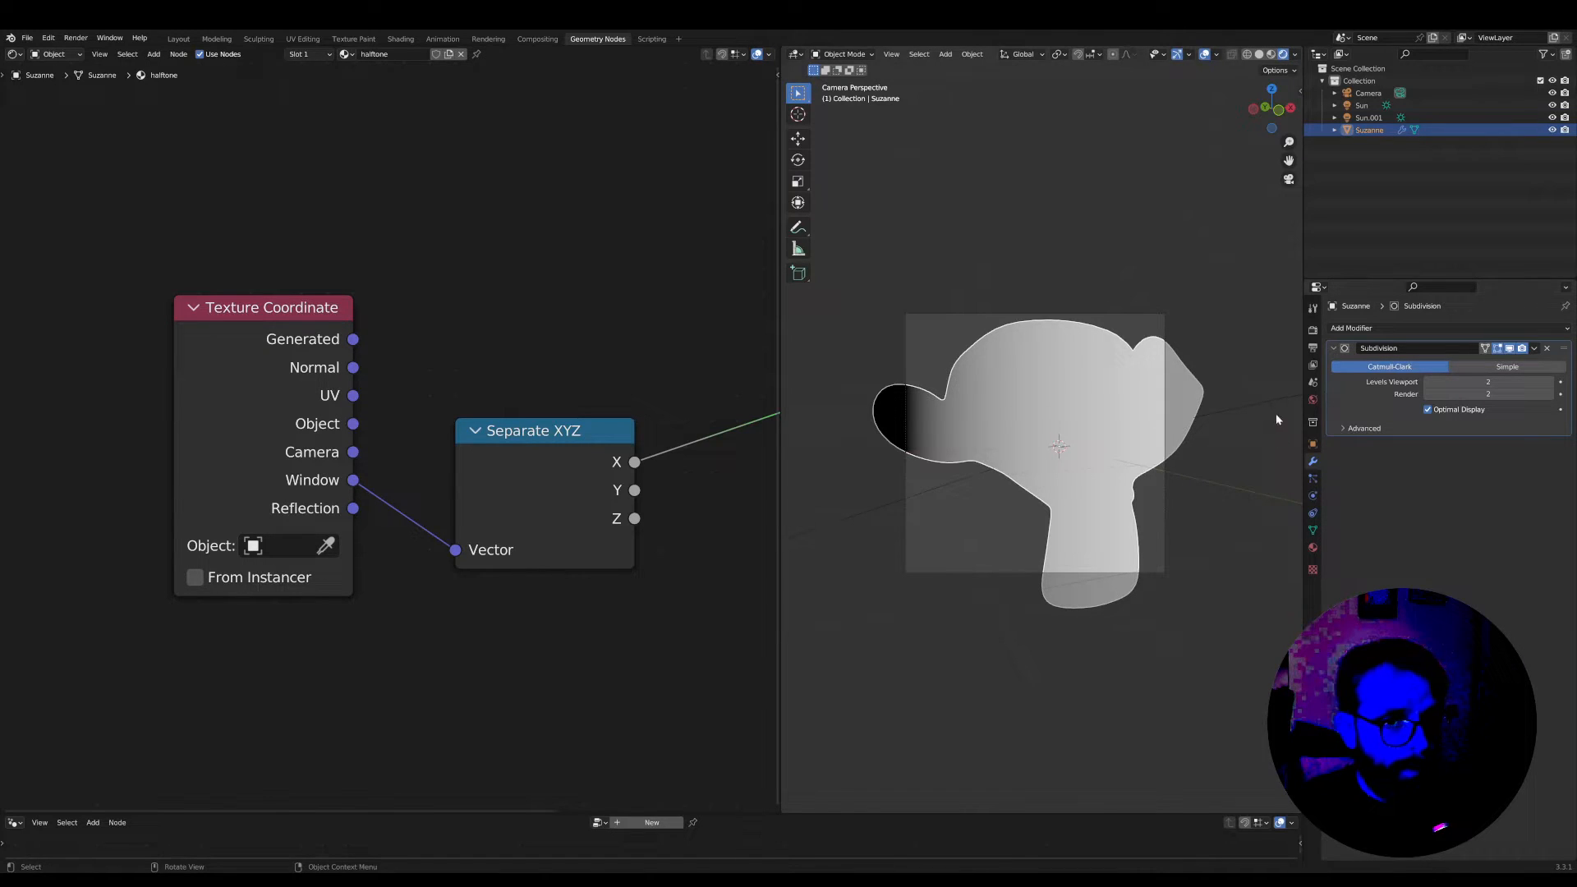
pyautogui.scroll(1, 926, 440)
pyautogui.scroll(-2, 1060, 362)
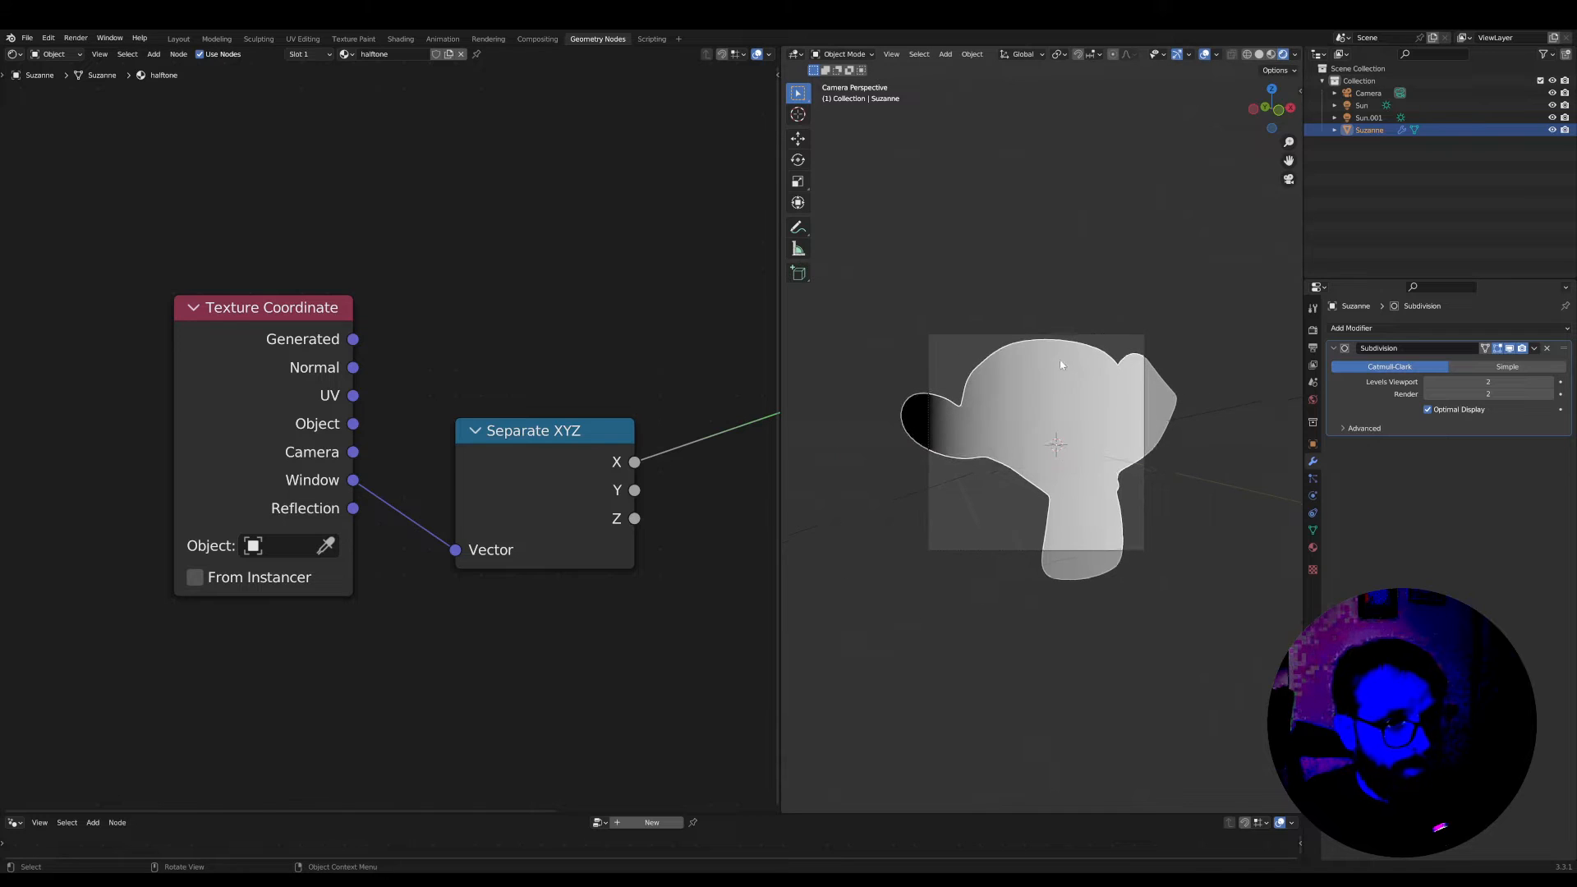
pyautogui.scroll(1, 1061, 362)
# Set the render output's horizontal resolution to 1920 px
pyautogui.click(1313, 330)
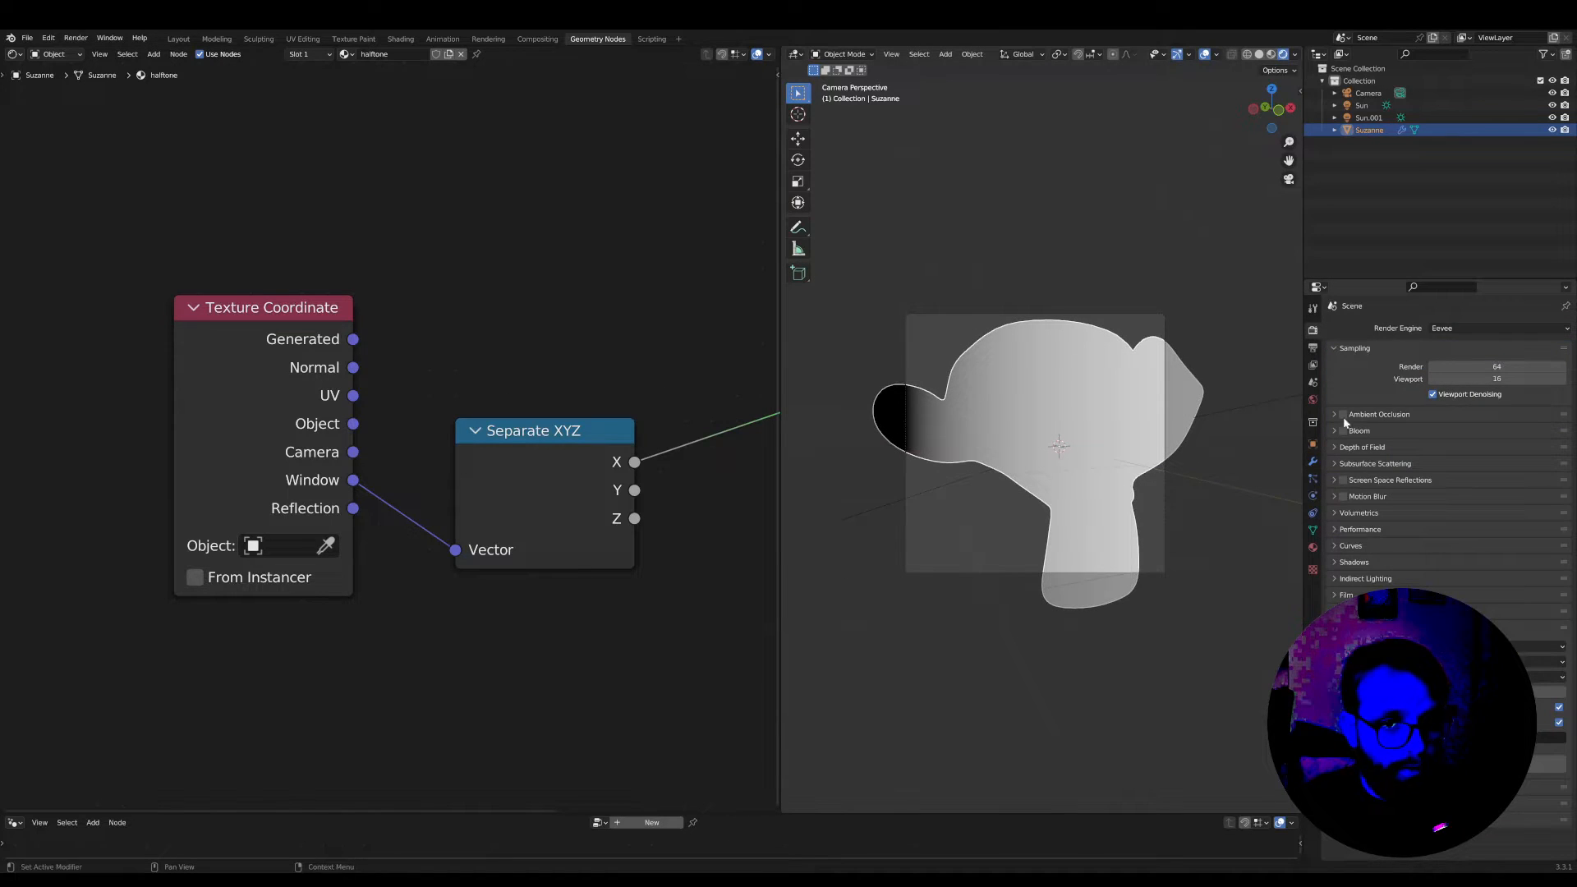
pyautogui.click(1312, 349)
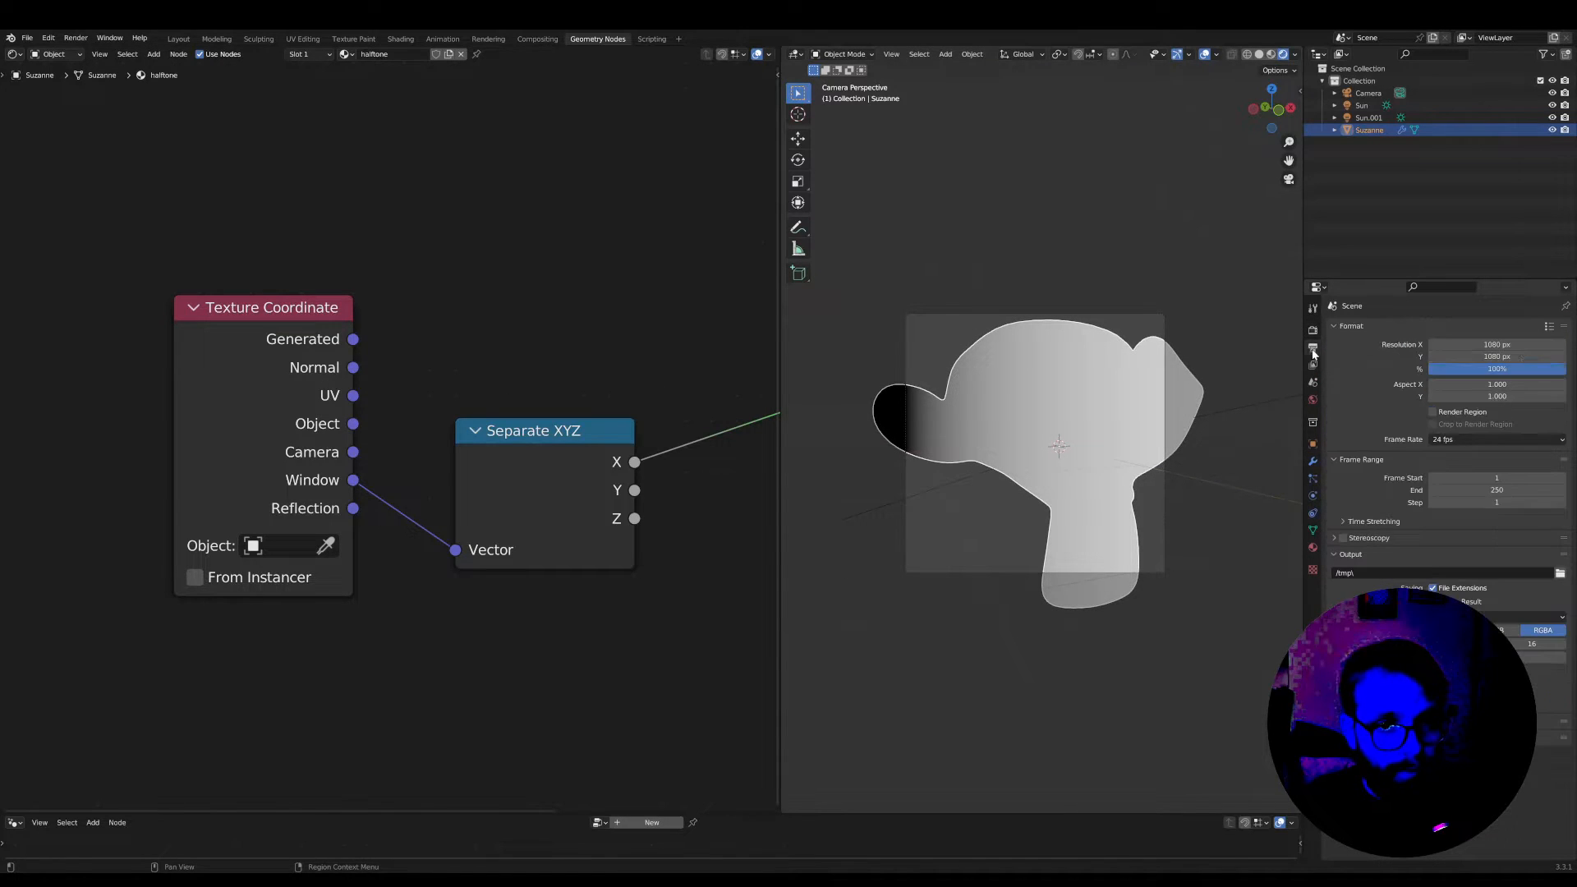
pyautogui.click(1482, 345)
pyautogui.write('1')
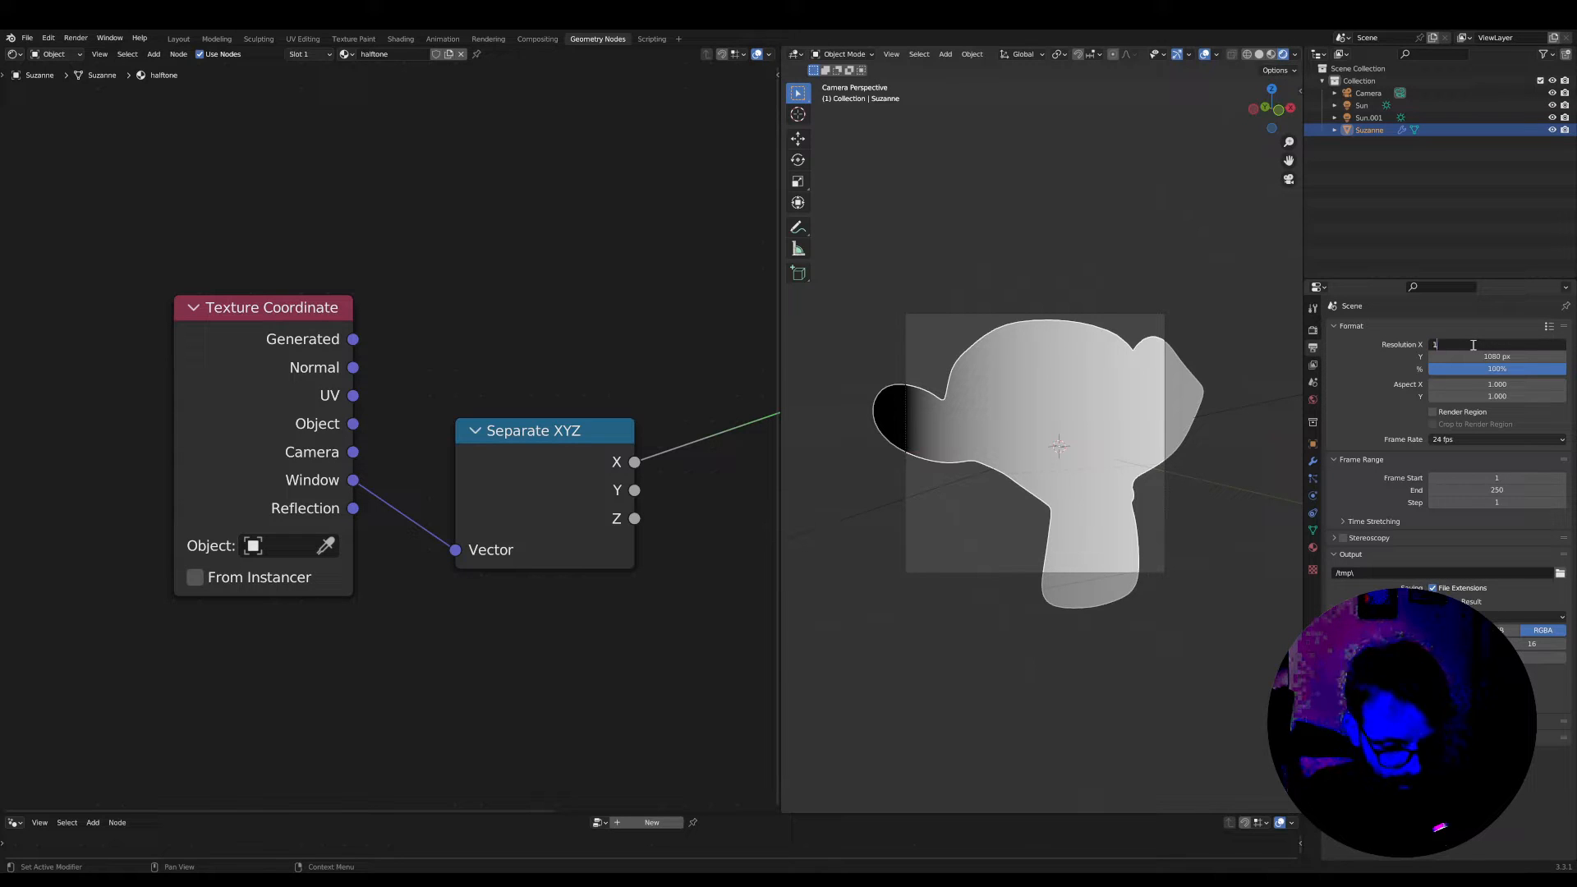
pyautogui.write('920')
pyautogui.press('Return')
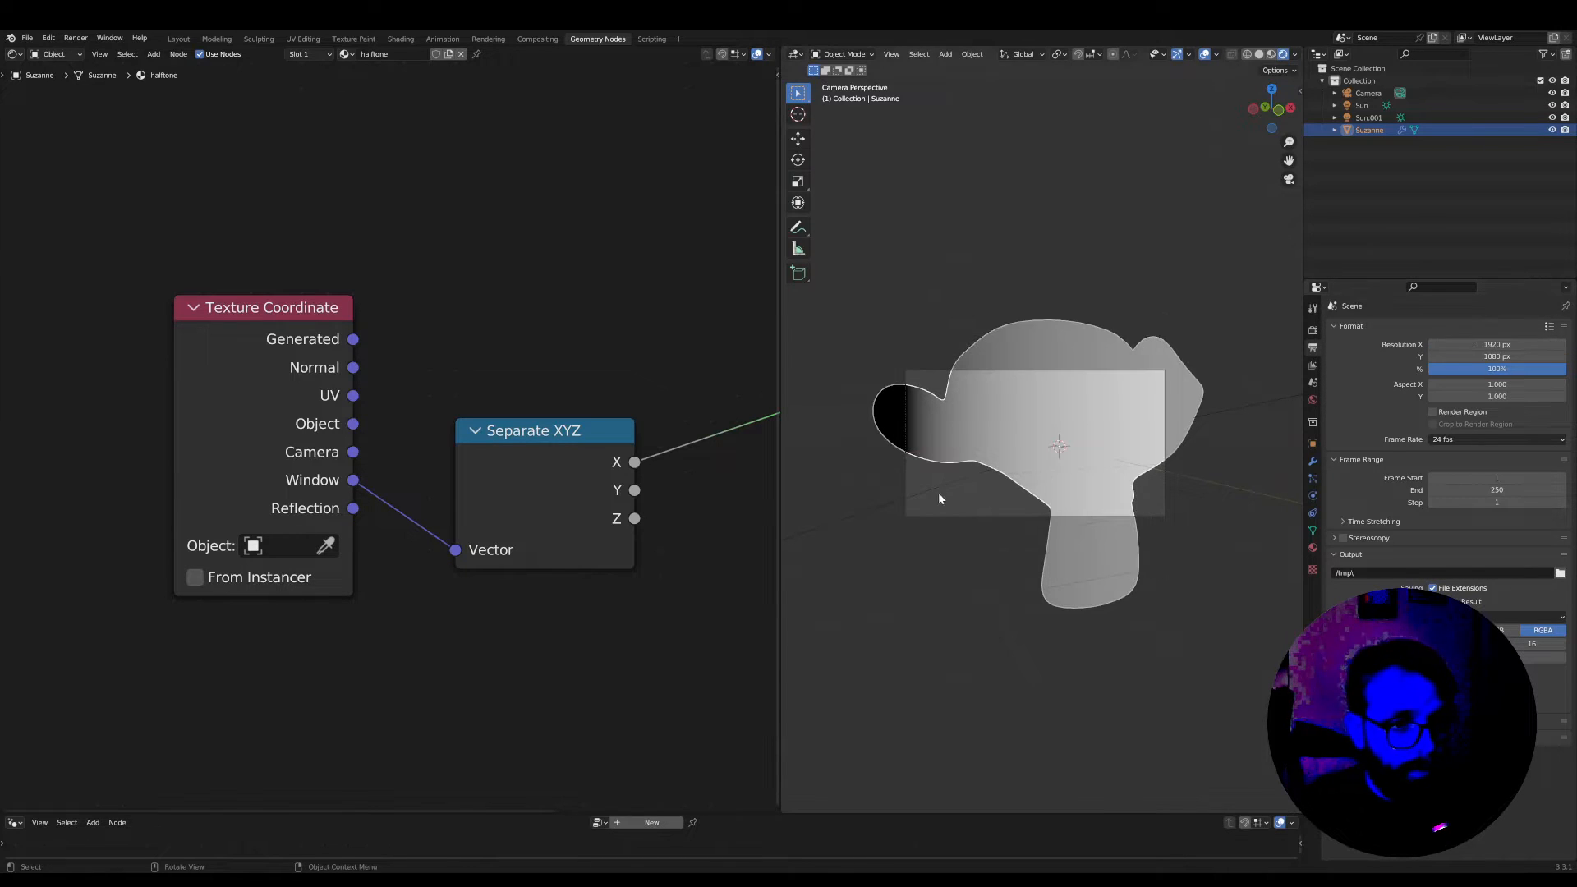
# Move the Separate XYZ node up above the line between Texture Coordinate and Material Output to free space below
pyautogui.scroll(2, 938, 492)
pyautogui.scroll(-2, 535, 470)
pyautogui.moveTo(515, 465); pyautogui.dragTo(572, 434)
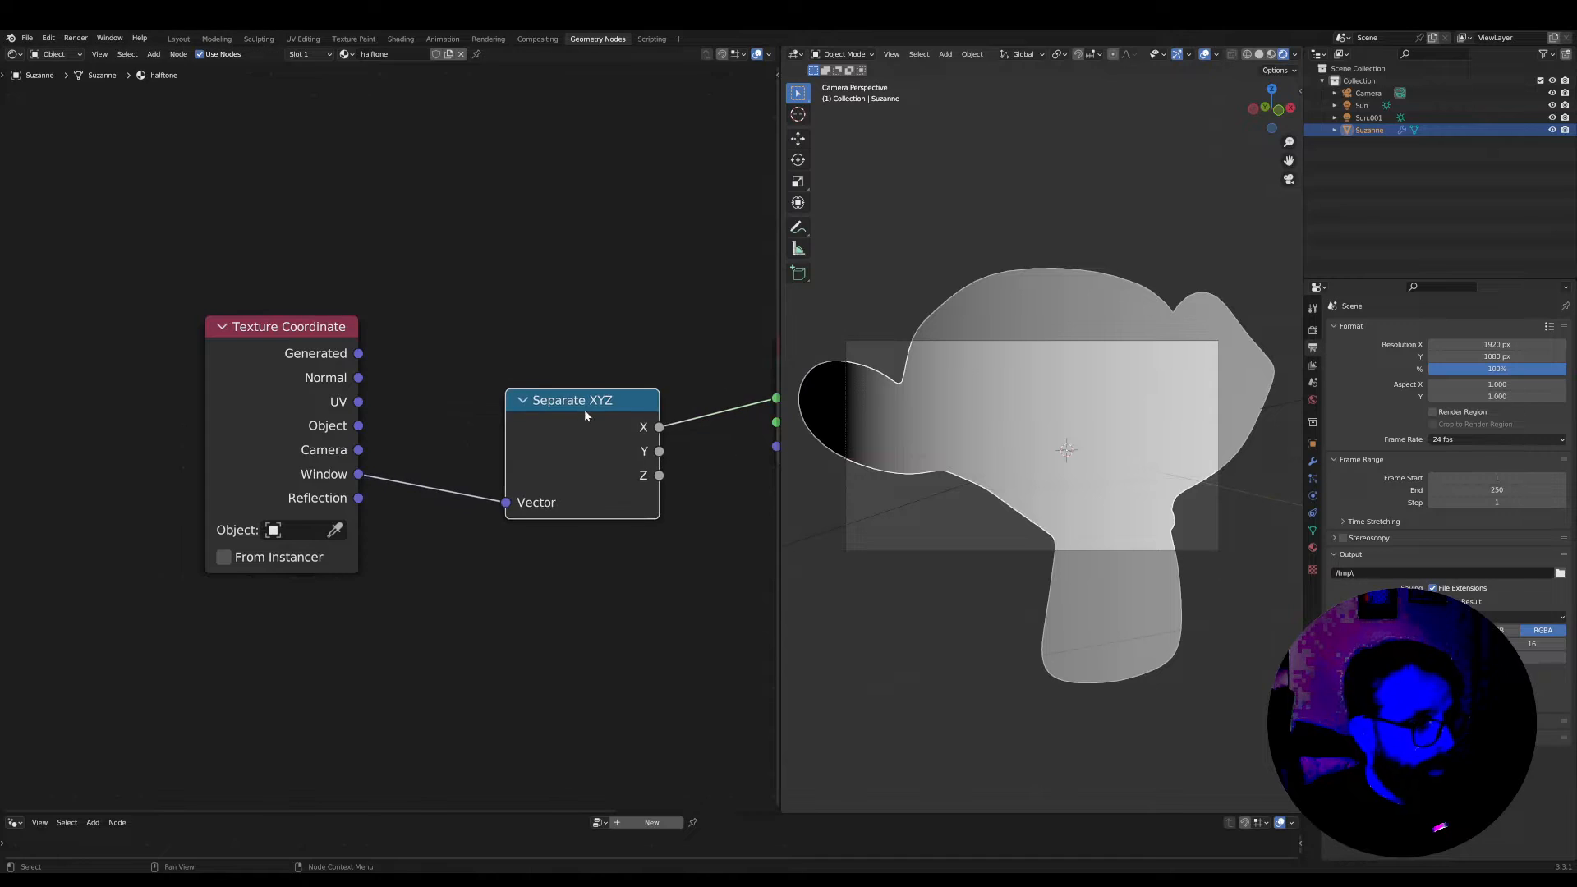
pyautogui.scroll(-3, 567, 423)
pyautogui.moveTo(517, 411); pyautogui.dragTo(440, 391, button='middle')
pyautogui.moveTo(455, 398); pyautogui.dragTo(437, 238)
# Add a Checker Texture below Separate XYZ, feed its Vector from the Window output, and preview its Color on the Surface
pyautogui.hotkey('shift', 'a')
pyautogui.write('s')
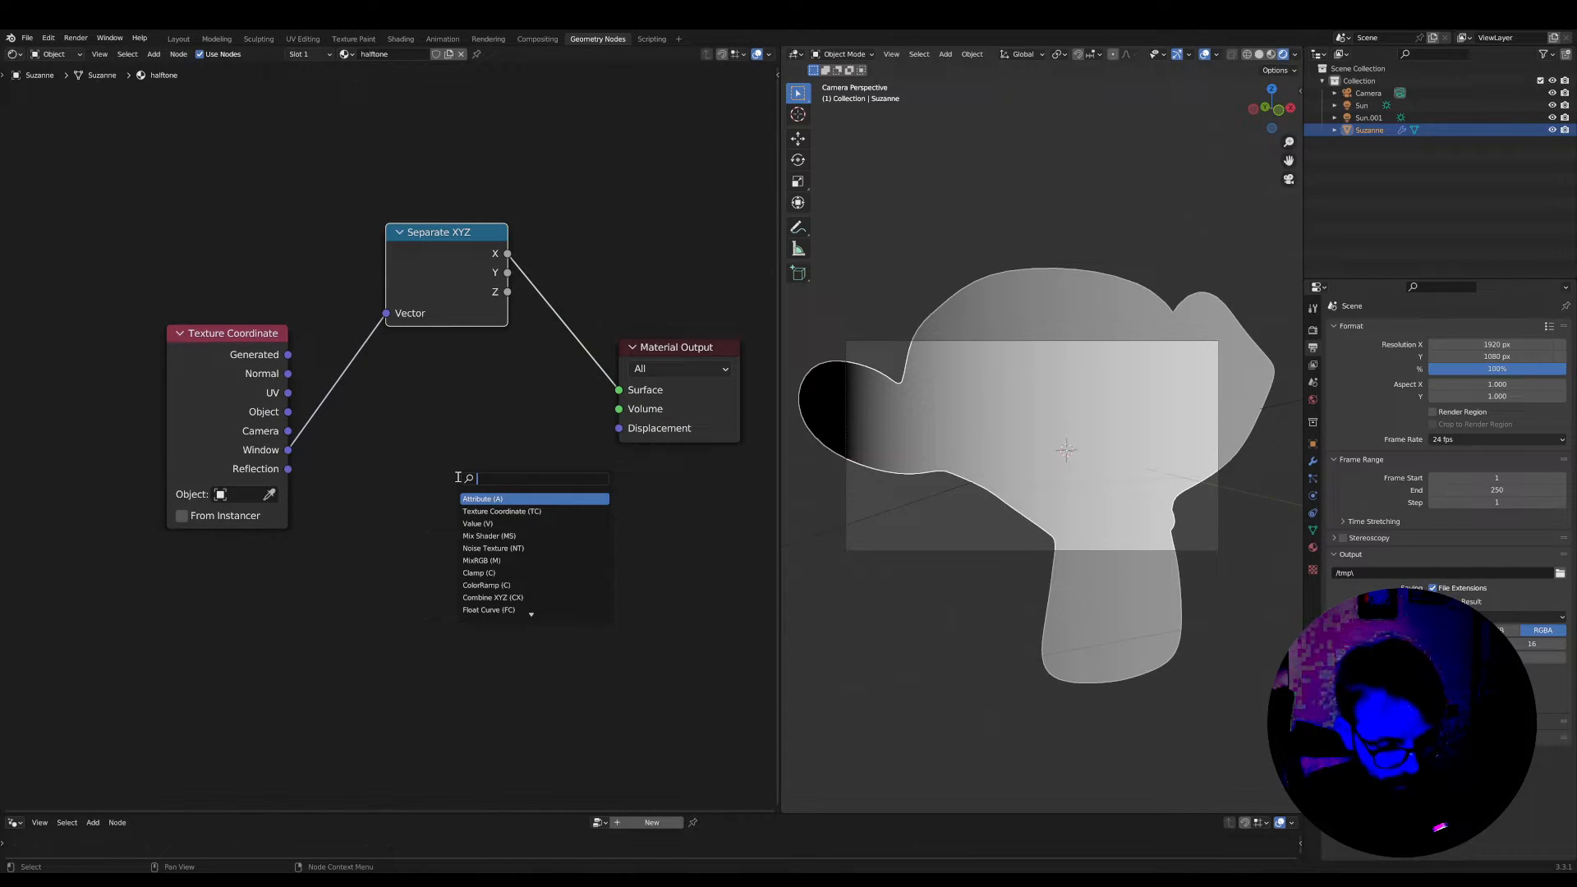
pyautogui.write('check')
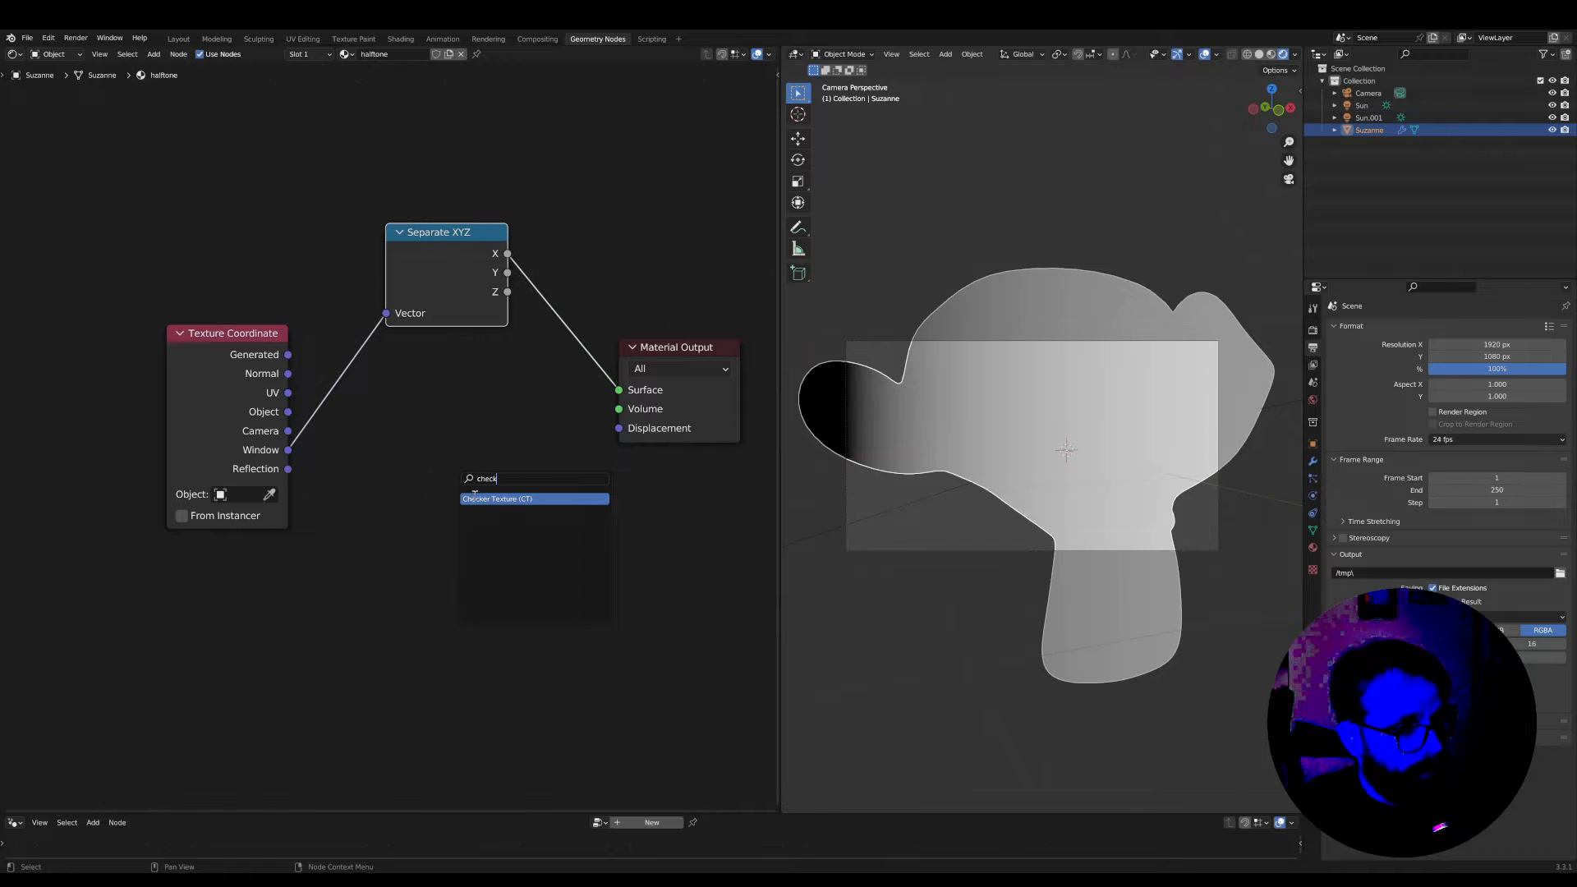
pyautogui.click(474, 498)
pyautogui.moveTo(288, 449); pyautogui.dragTo(399, 502)
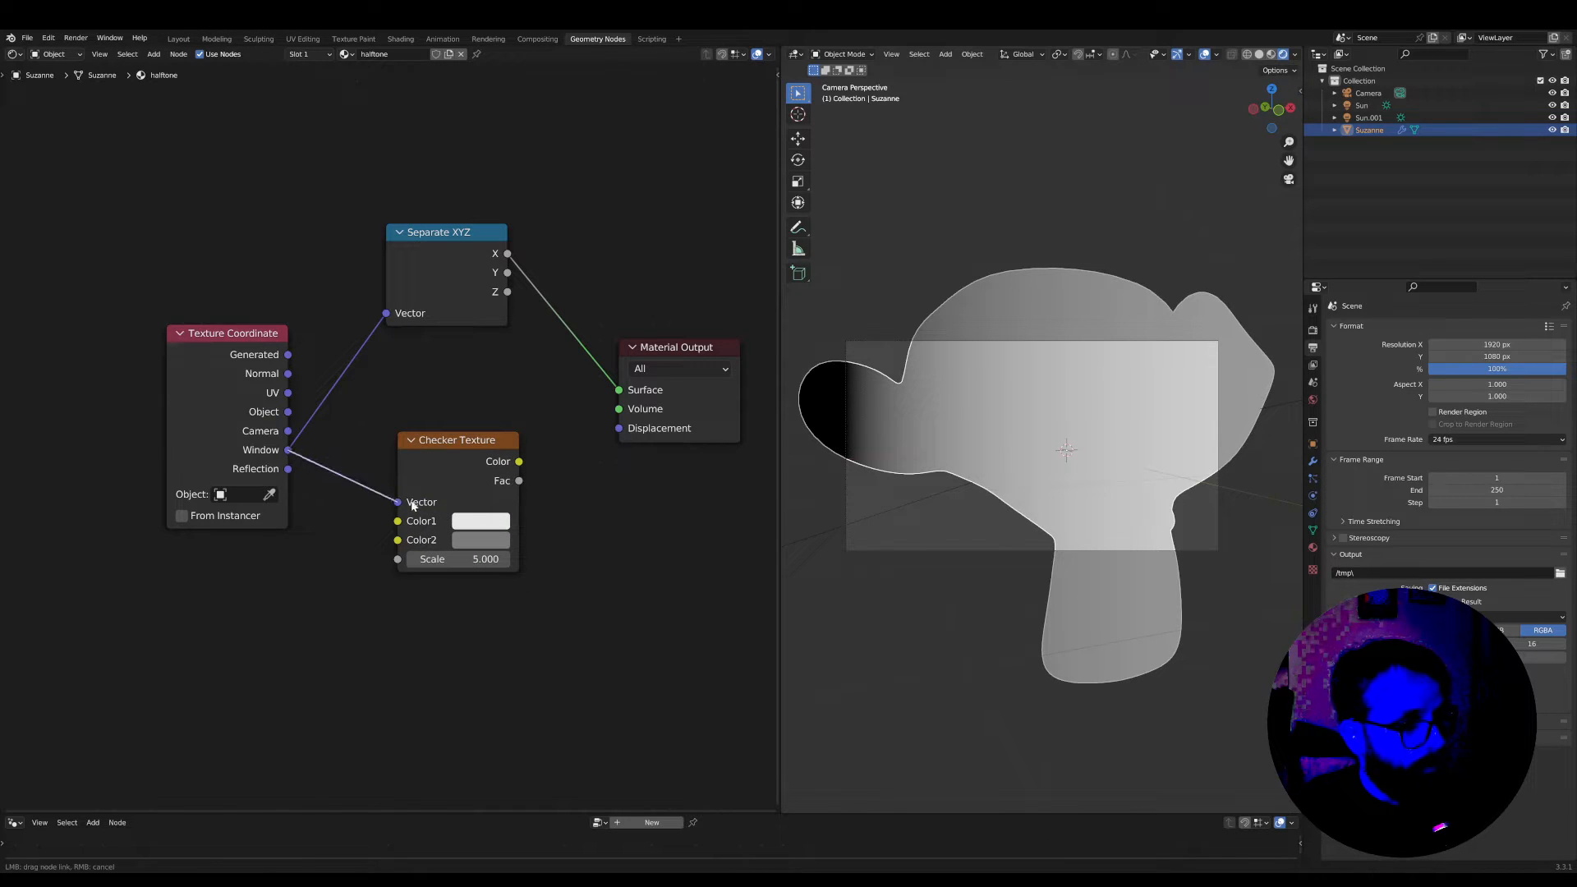
pyautogui.keyDown('ctrl'); pyautogui.keyDown('shift'); pyautogui.click(457, 443); pyautogui.keyUp('shift'); pyautogui.keyUp('ctrl')
pyautogui.scroll(5, 874, 437)
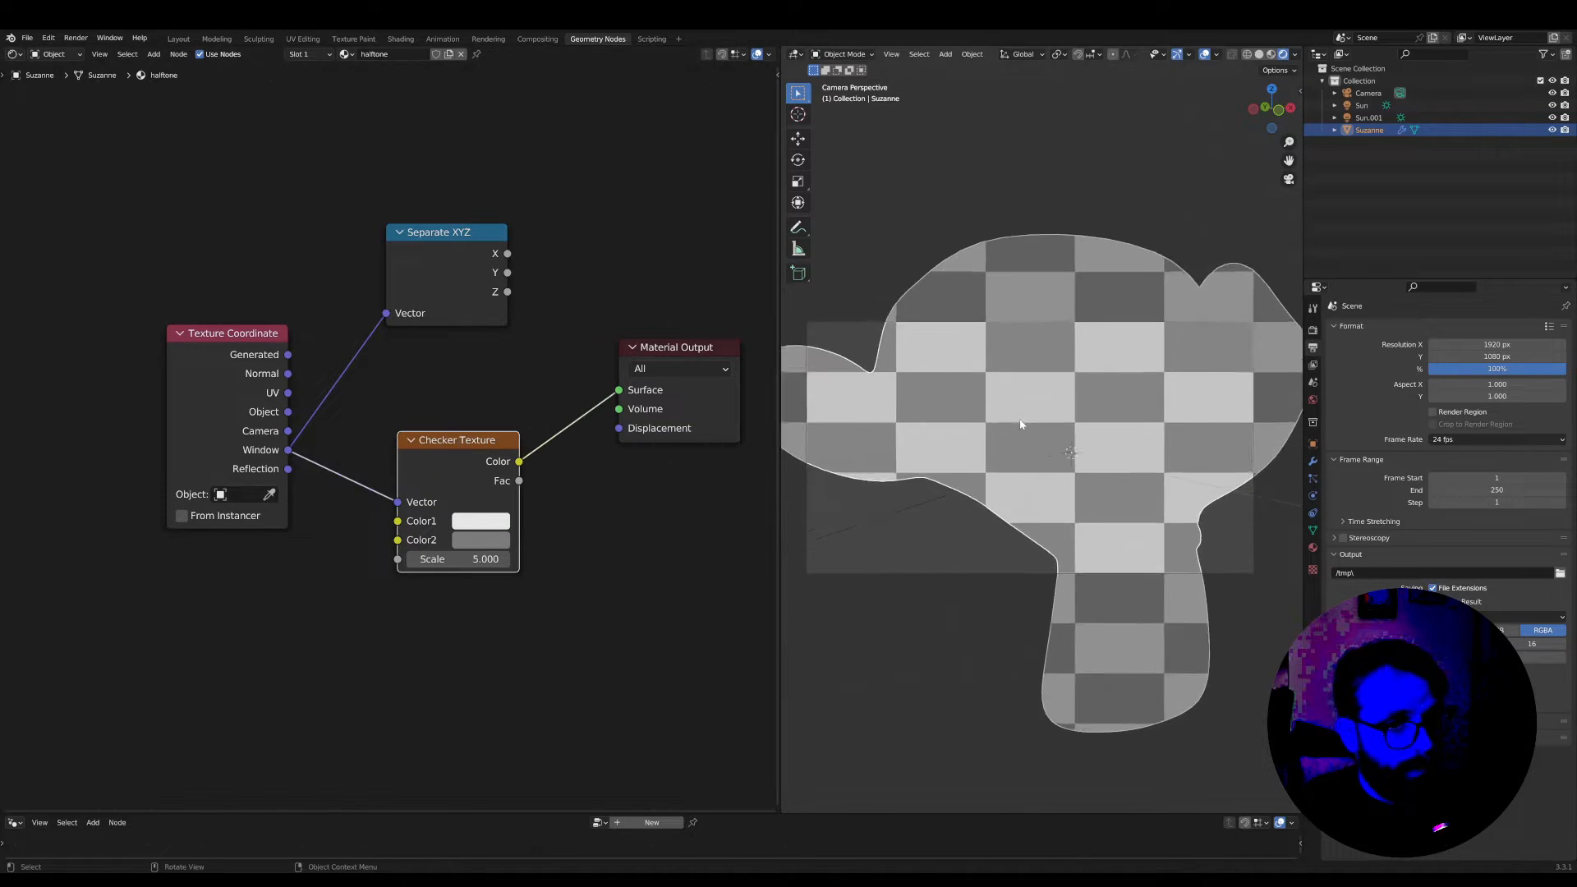
pyautogui.scroll(-1, 426, 493)
pyautogui.scroll(-1, 426, 493)
# Spread the nodes apart and insert an Add Vector Math node between the Window output and the Checker Texture
pyautogui.moveTo(230, 358); pyautogui.dragTo(78, 359)
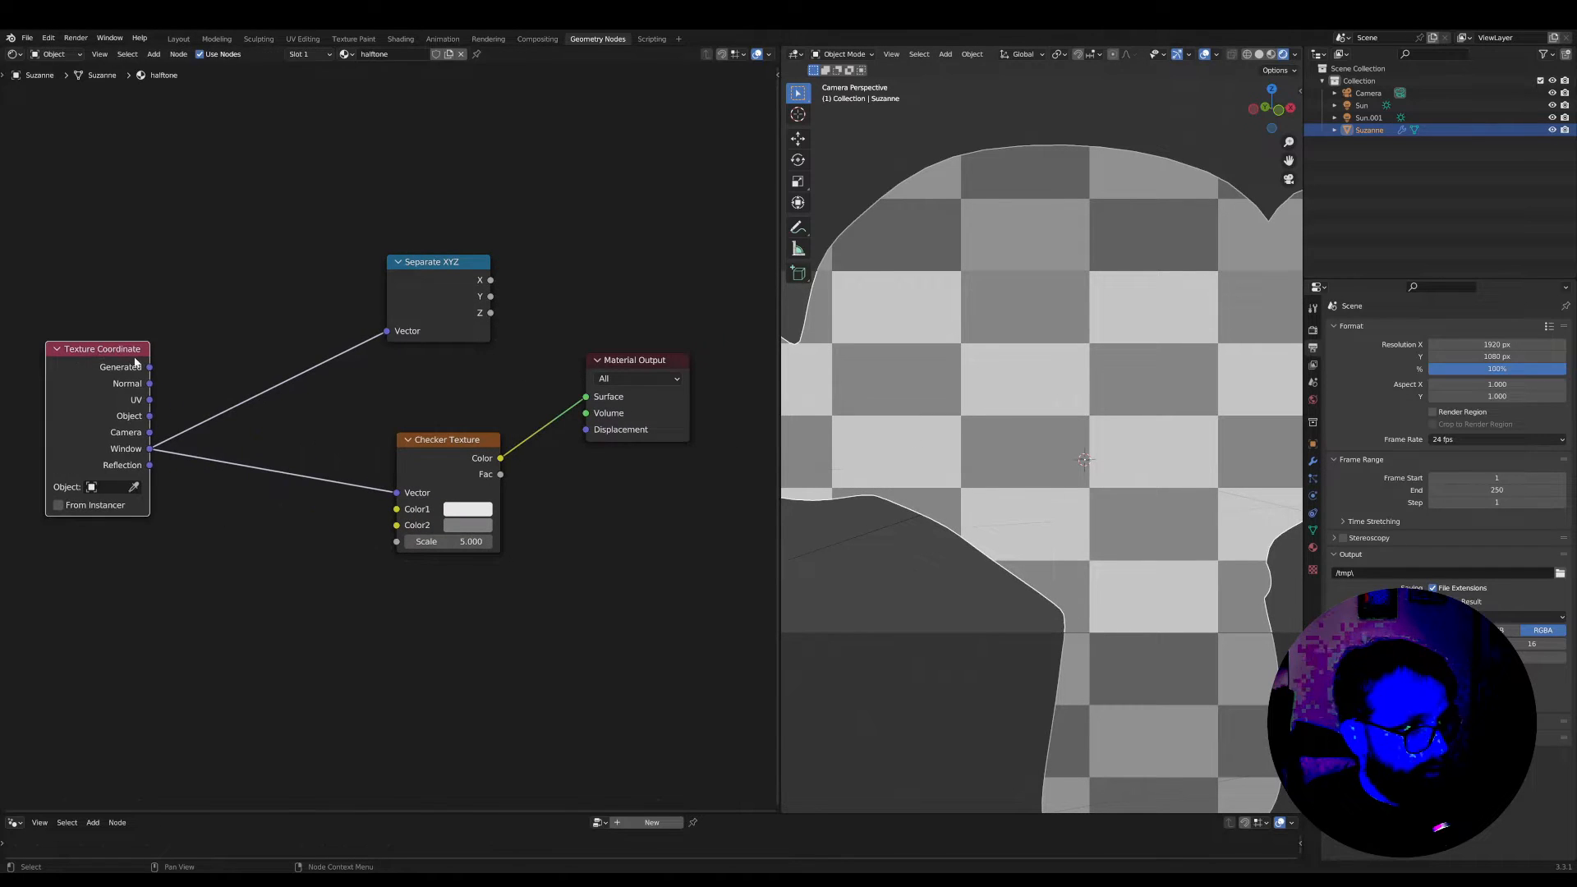
pyautogui.moveTo(442, 259); pyautogui.dragTo(455, 228)
pyautogui.moveTo(397, 442); pyautogui.dragTo(465, 440, button='middle')
pyautogui.press('Tab')
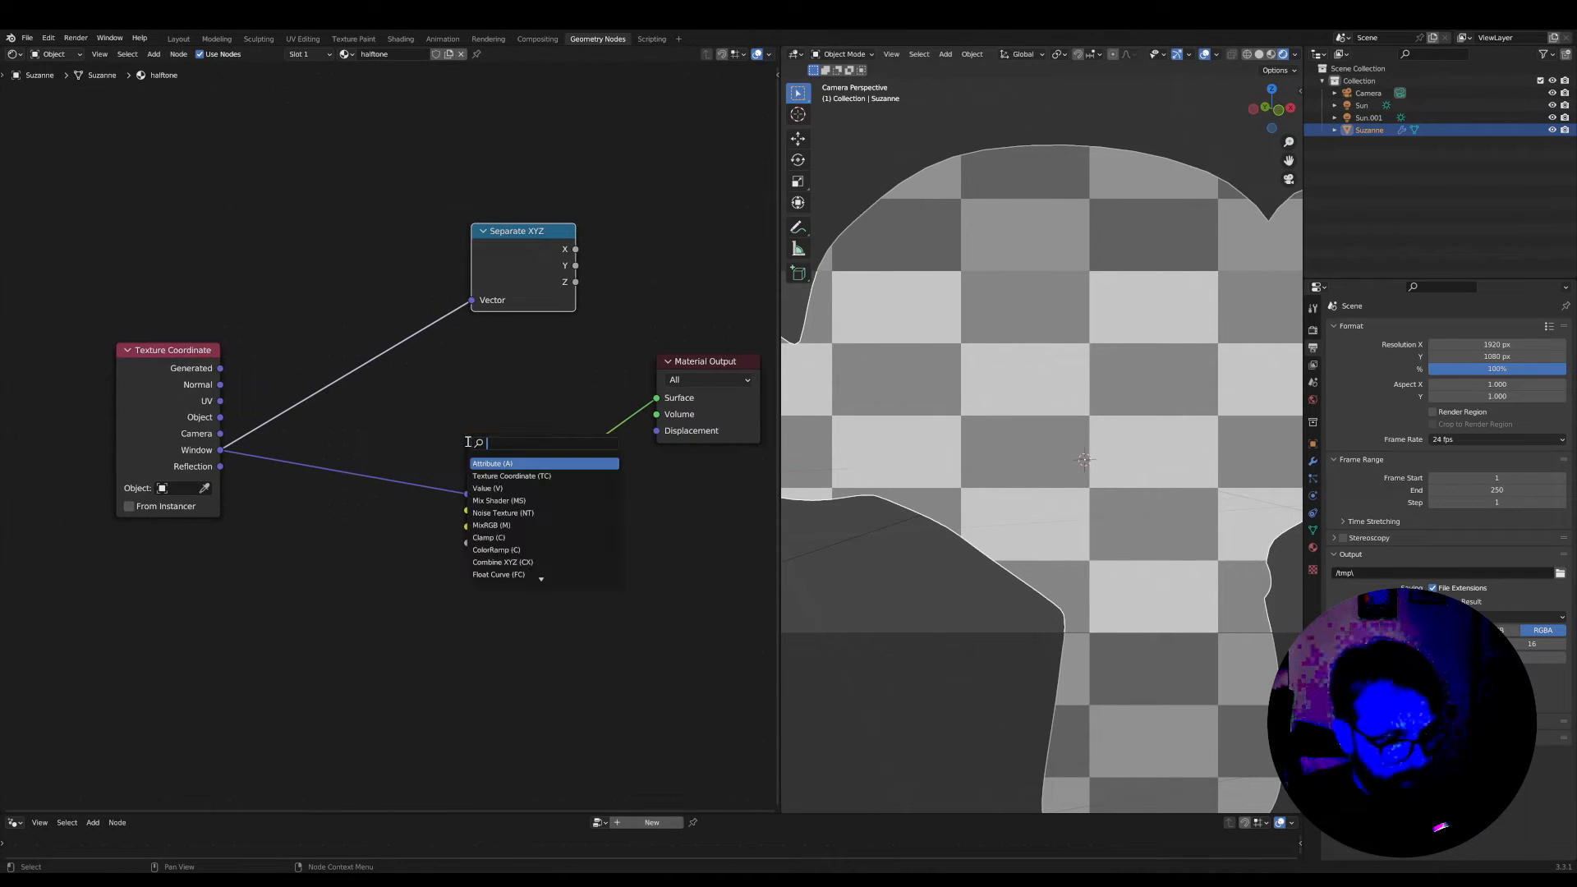
pyautogui.write('add')
pyautogui.press('Return')
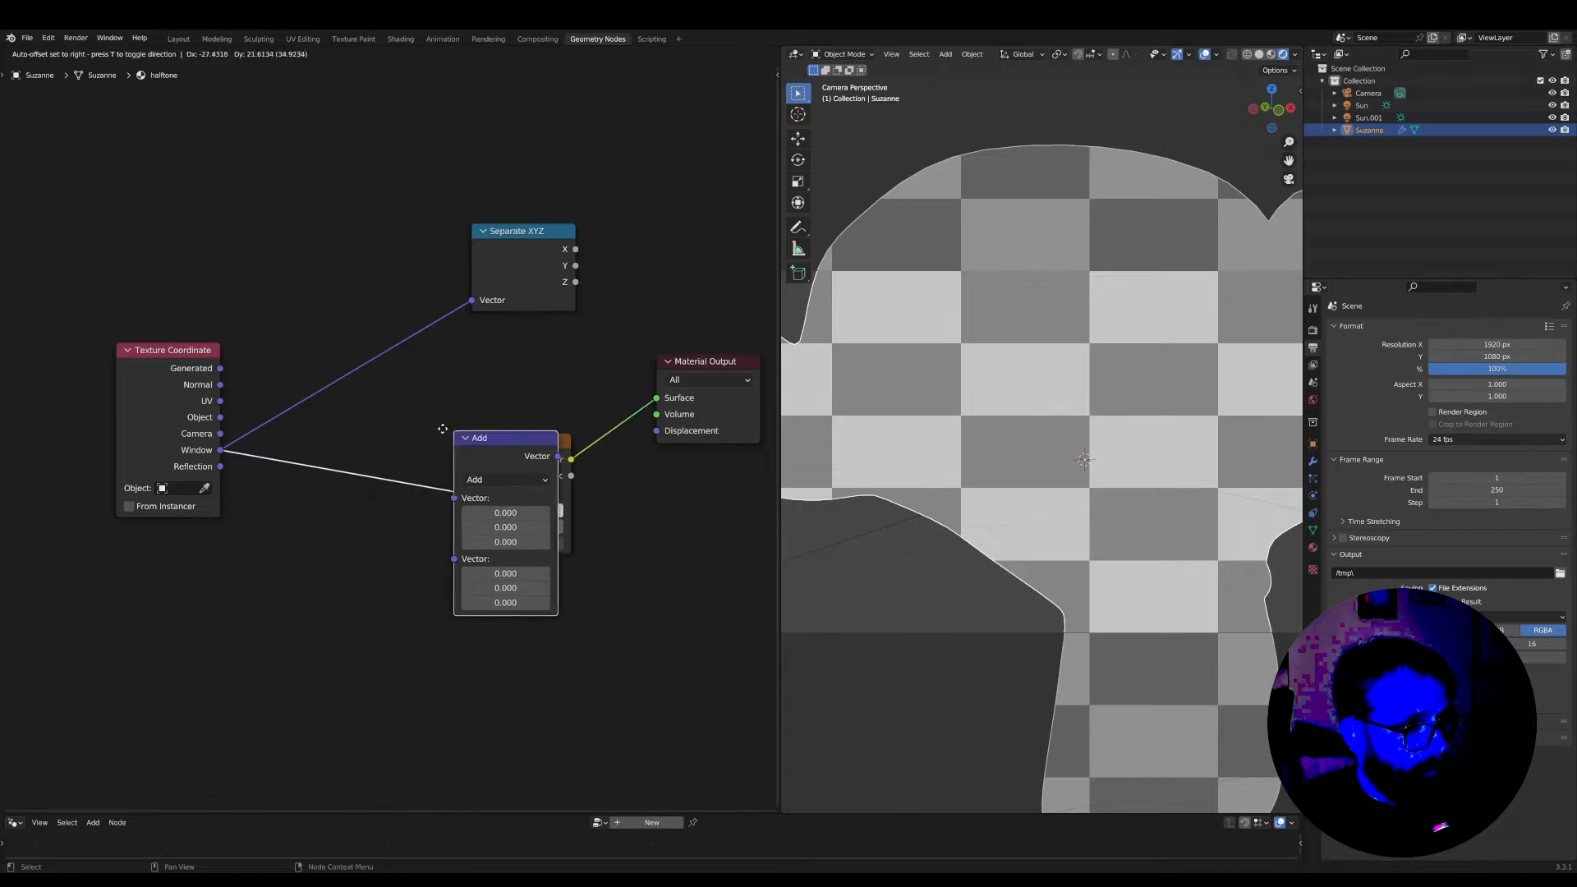
pyautogui.click(345, 427)
# Change the Vector Math node to Multiply, shift it slightly toward the Checker Texture, and set its X and Y factors to 1
pyautogui.click(357, 472)
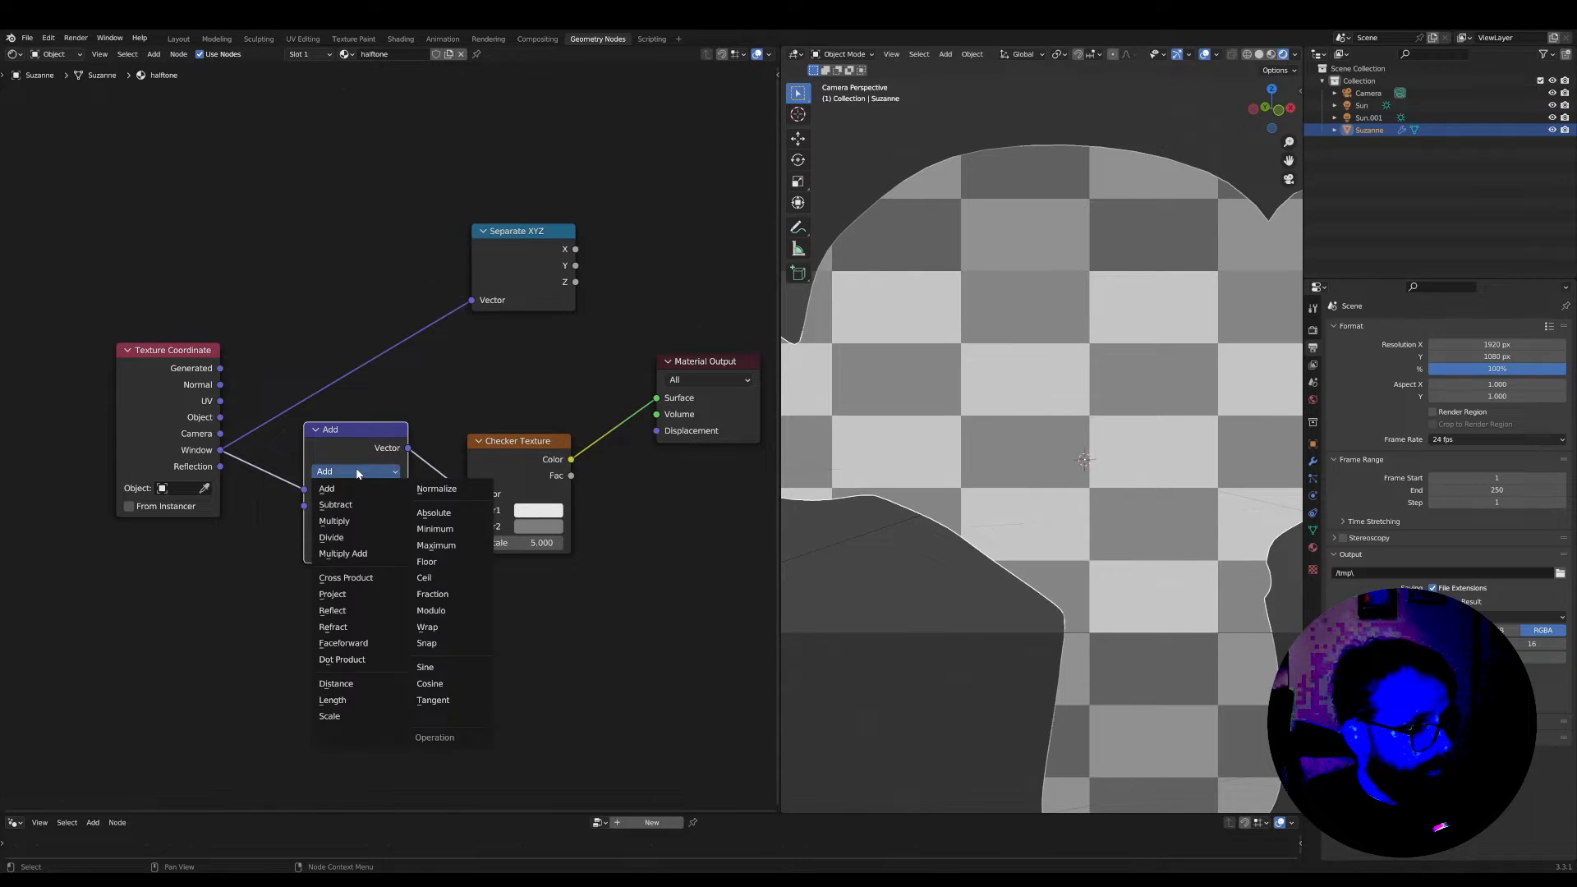
pyautogui.click(351, 521)
pyautogui.press('g')
pyautogui.press('x')
pyautogui.click(382, 435)
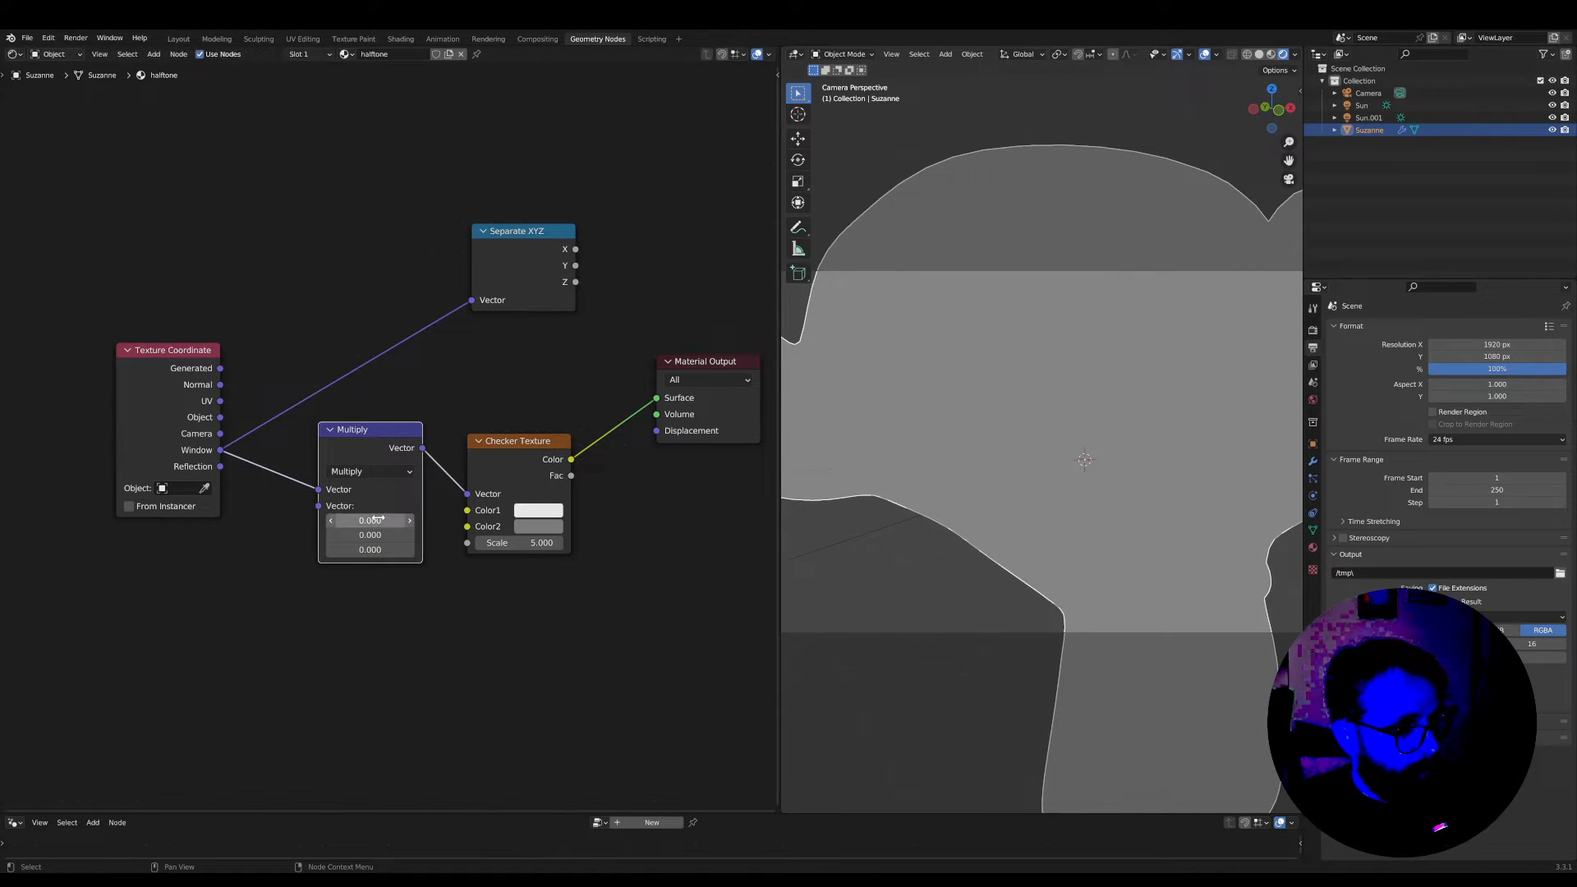
pyautogui.moveTo(369, 521); pyautogui.dragTo(370, 534)
pyautogui.write('1')
pyautogui.press('Return')
pyautogui.scroll(1, 374, 519)
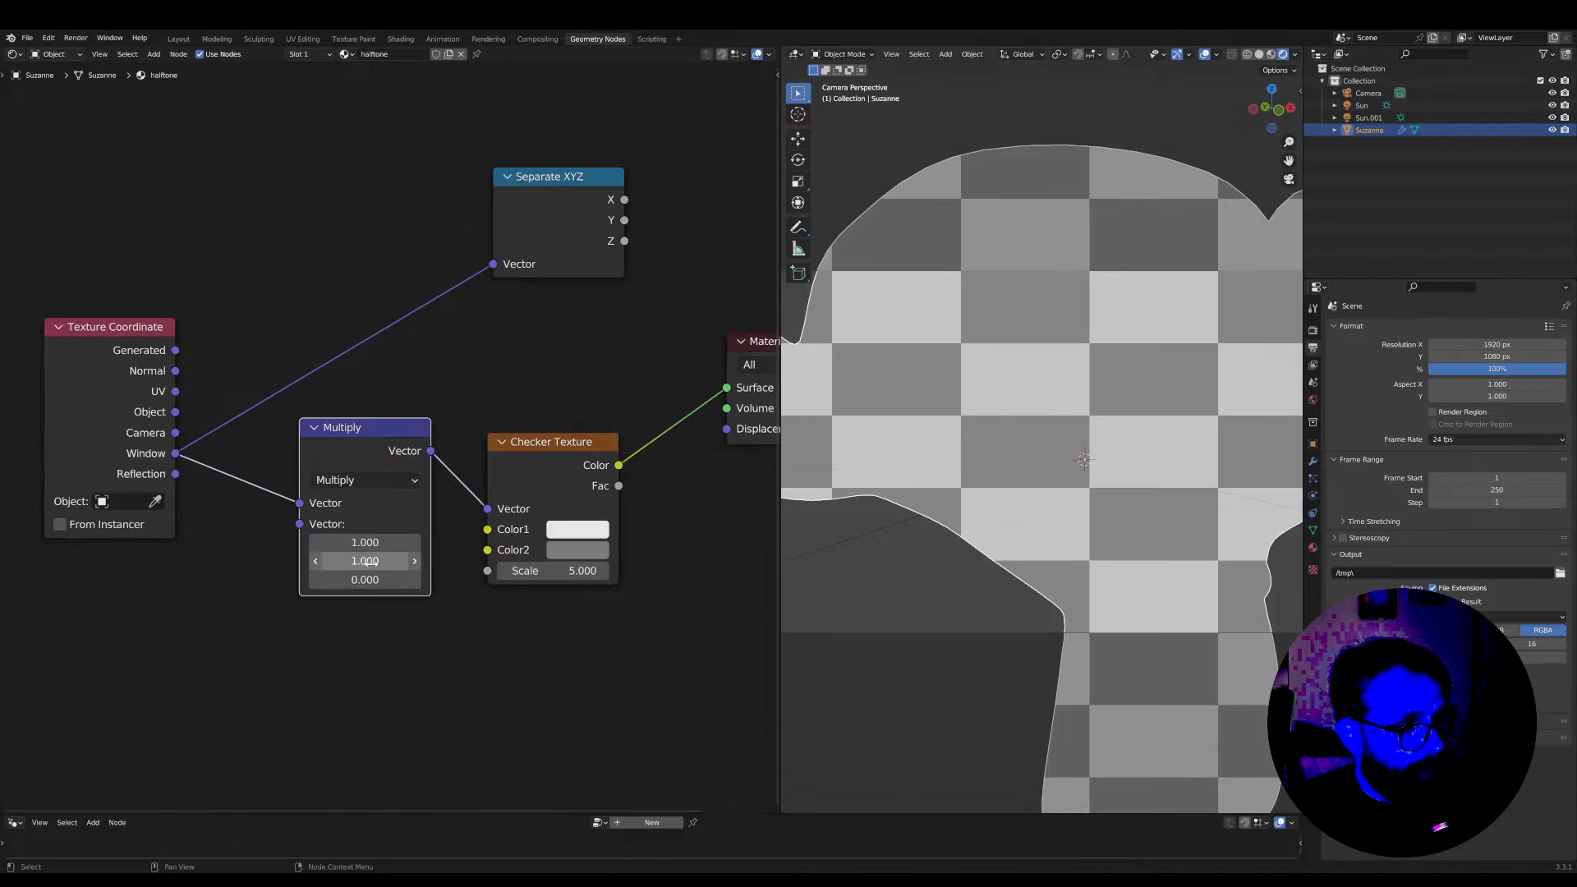
# Set the Multiply node's X factor to 1.92 and its Y factor to 1.08 to match the render's aspect ratio
pyautogui.click(360, 542)
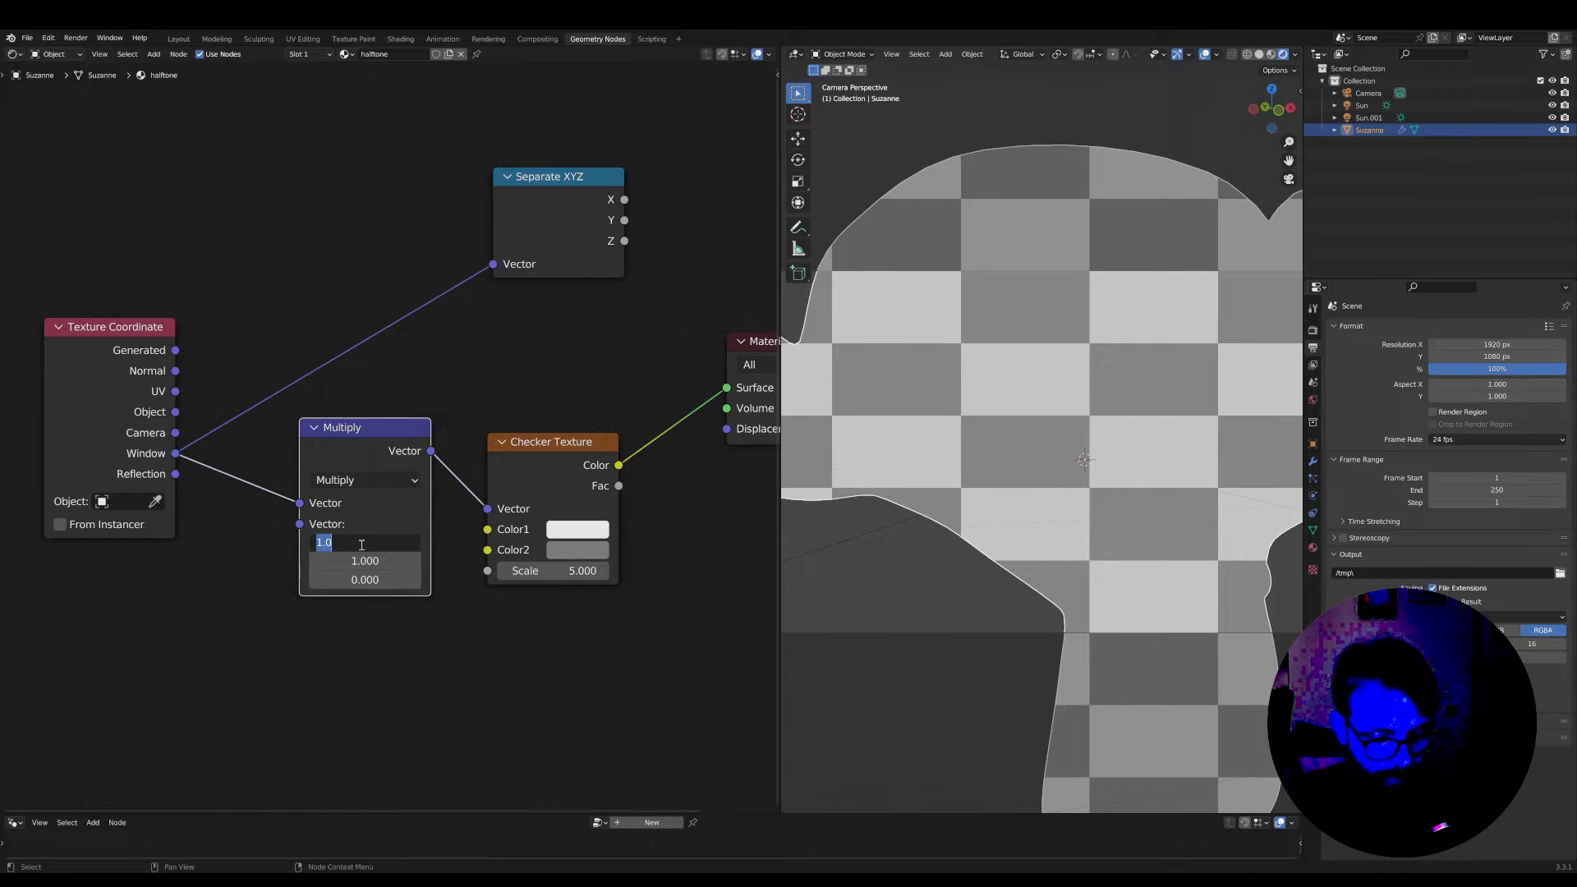
pyautogui.write('1.9')
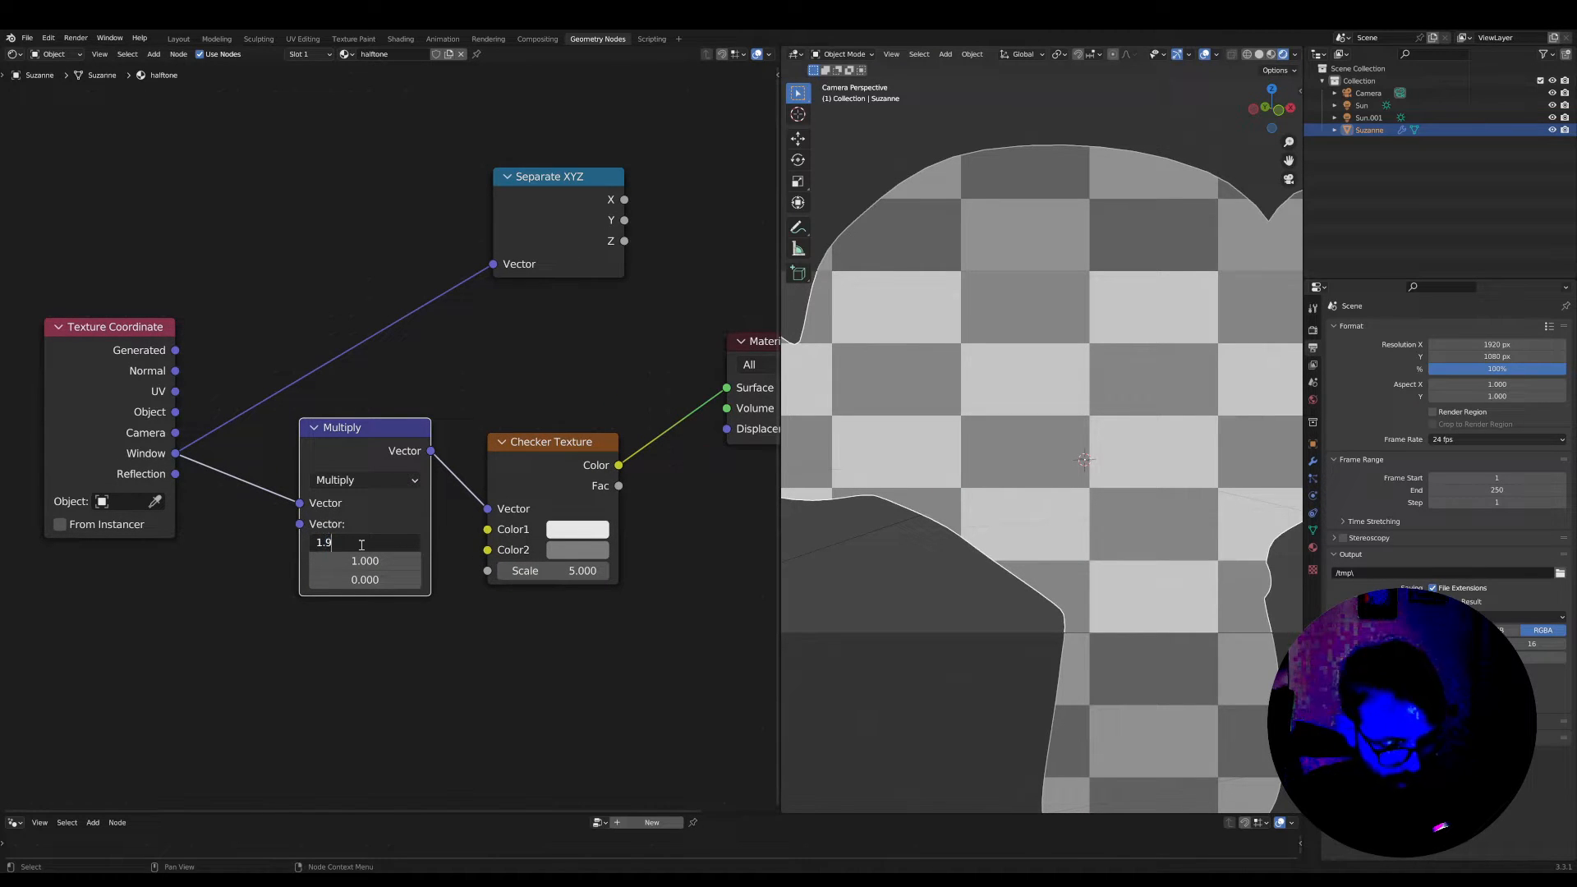
pyautogui.write('2')
pyautogui.press('Return')
pyautogui.click(366, 561)
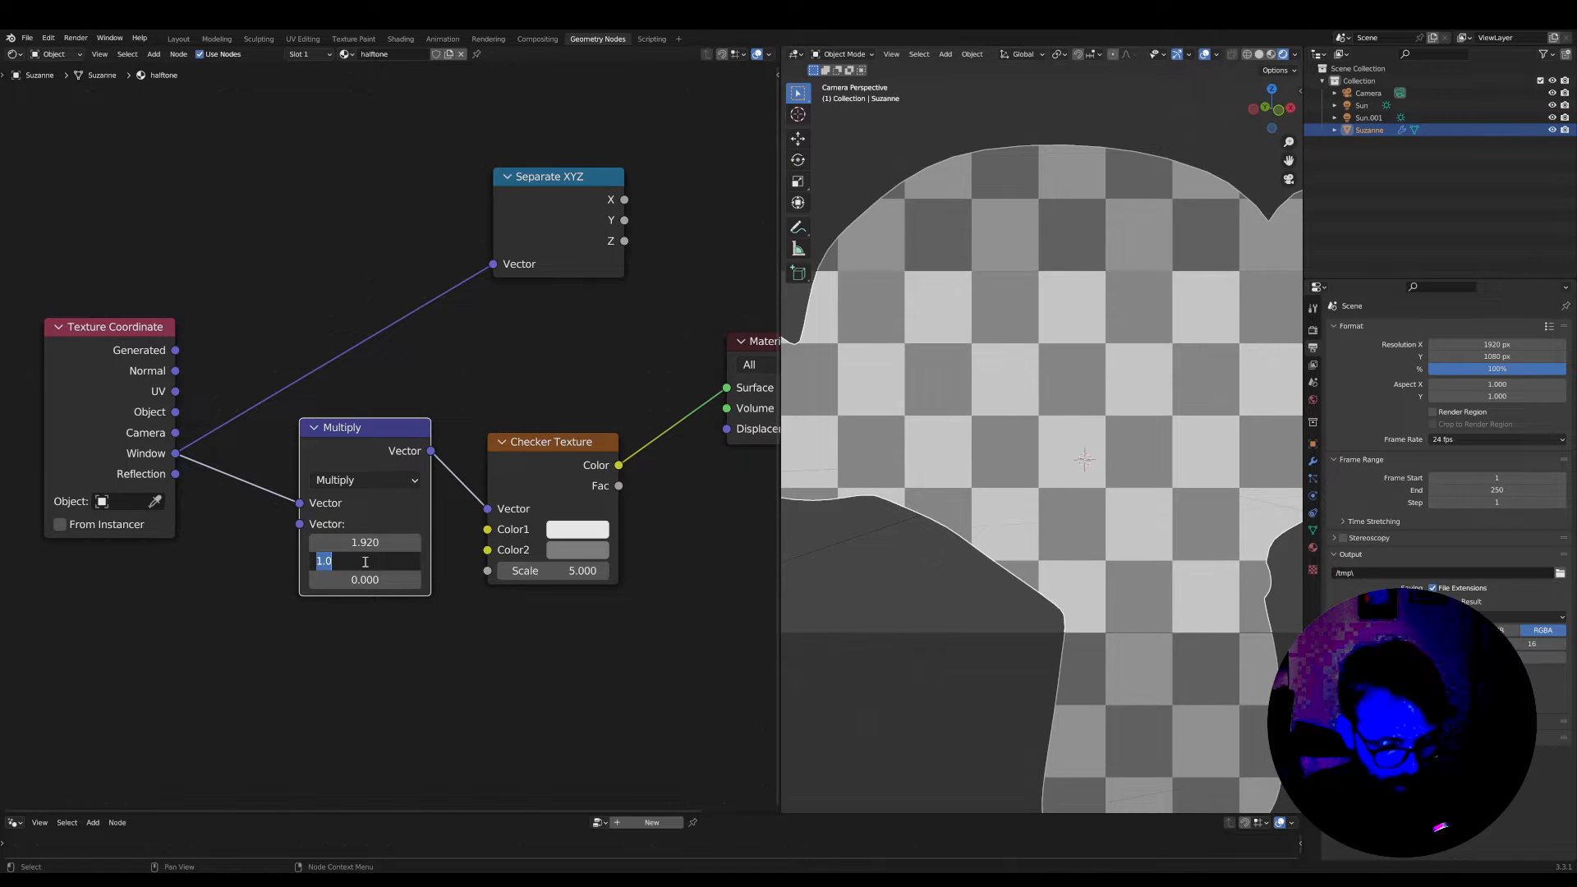
pyautogui.write('1')
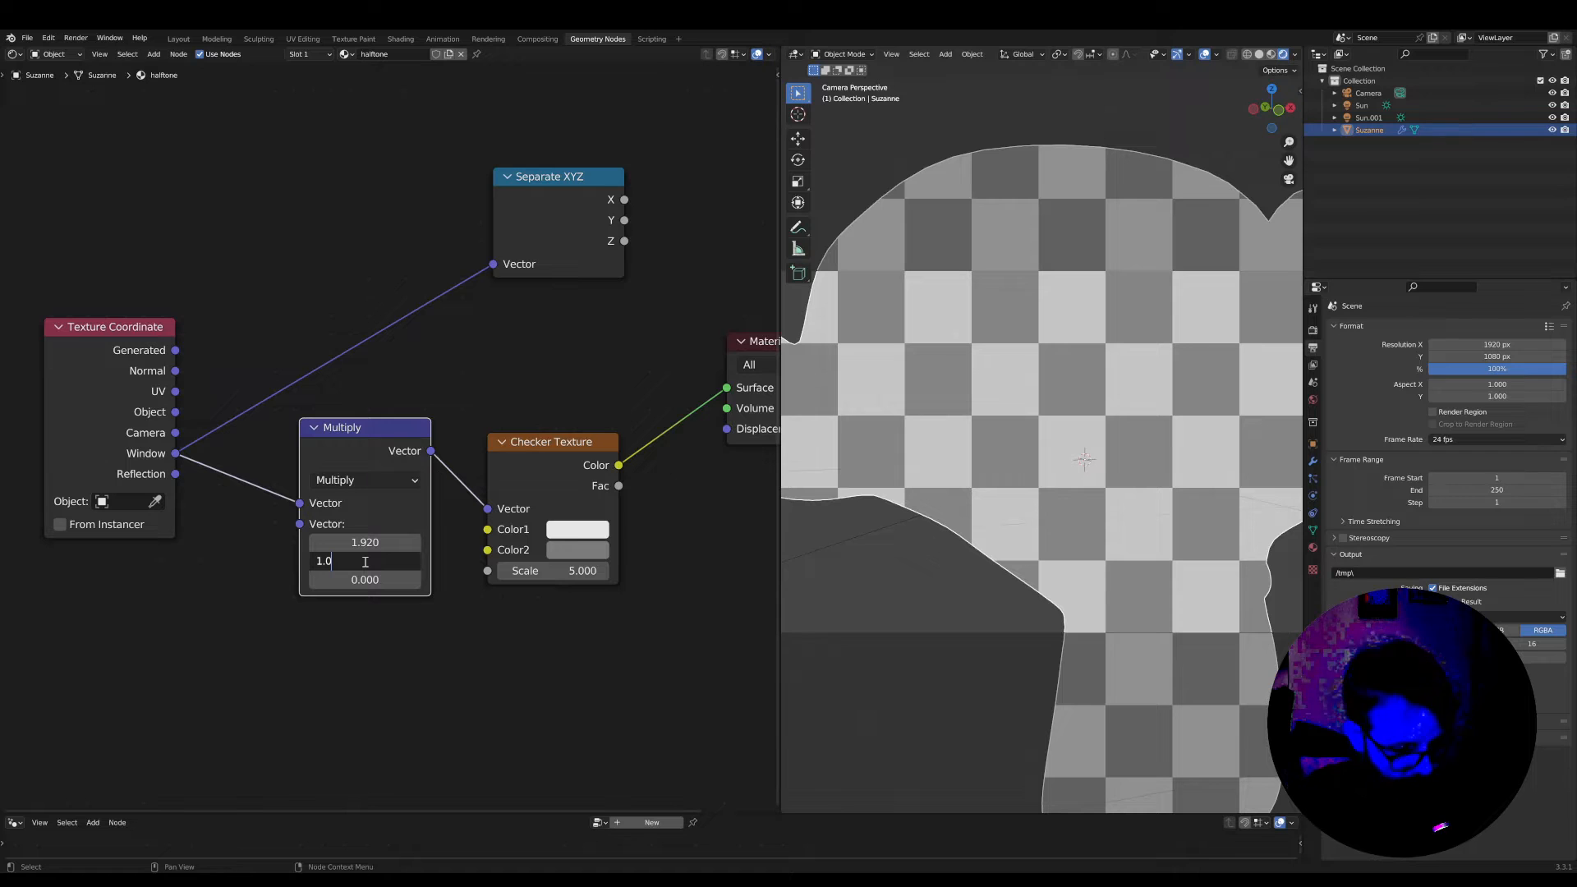
pyautogui.write('.080')
pyautogui.press('Return')
# Select the camera and set the render's X resolution to 1080 px for a square frame
pyautogui.scroll(-4, 1106, 464)
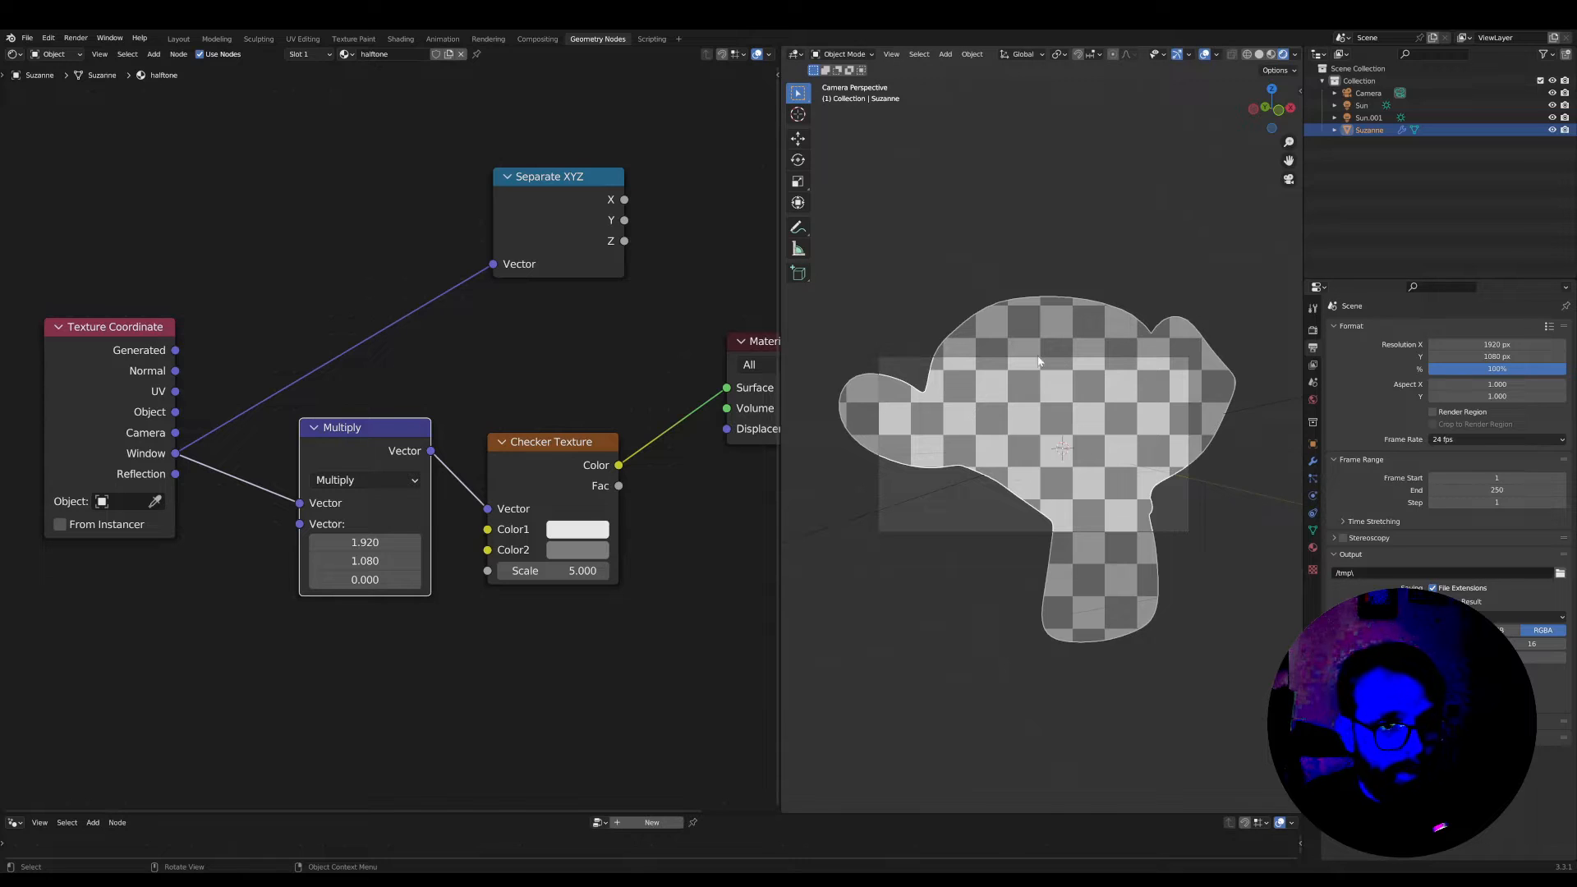
pyautogui.click(885, 361)
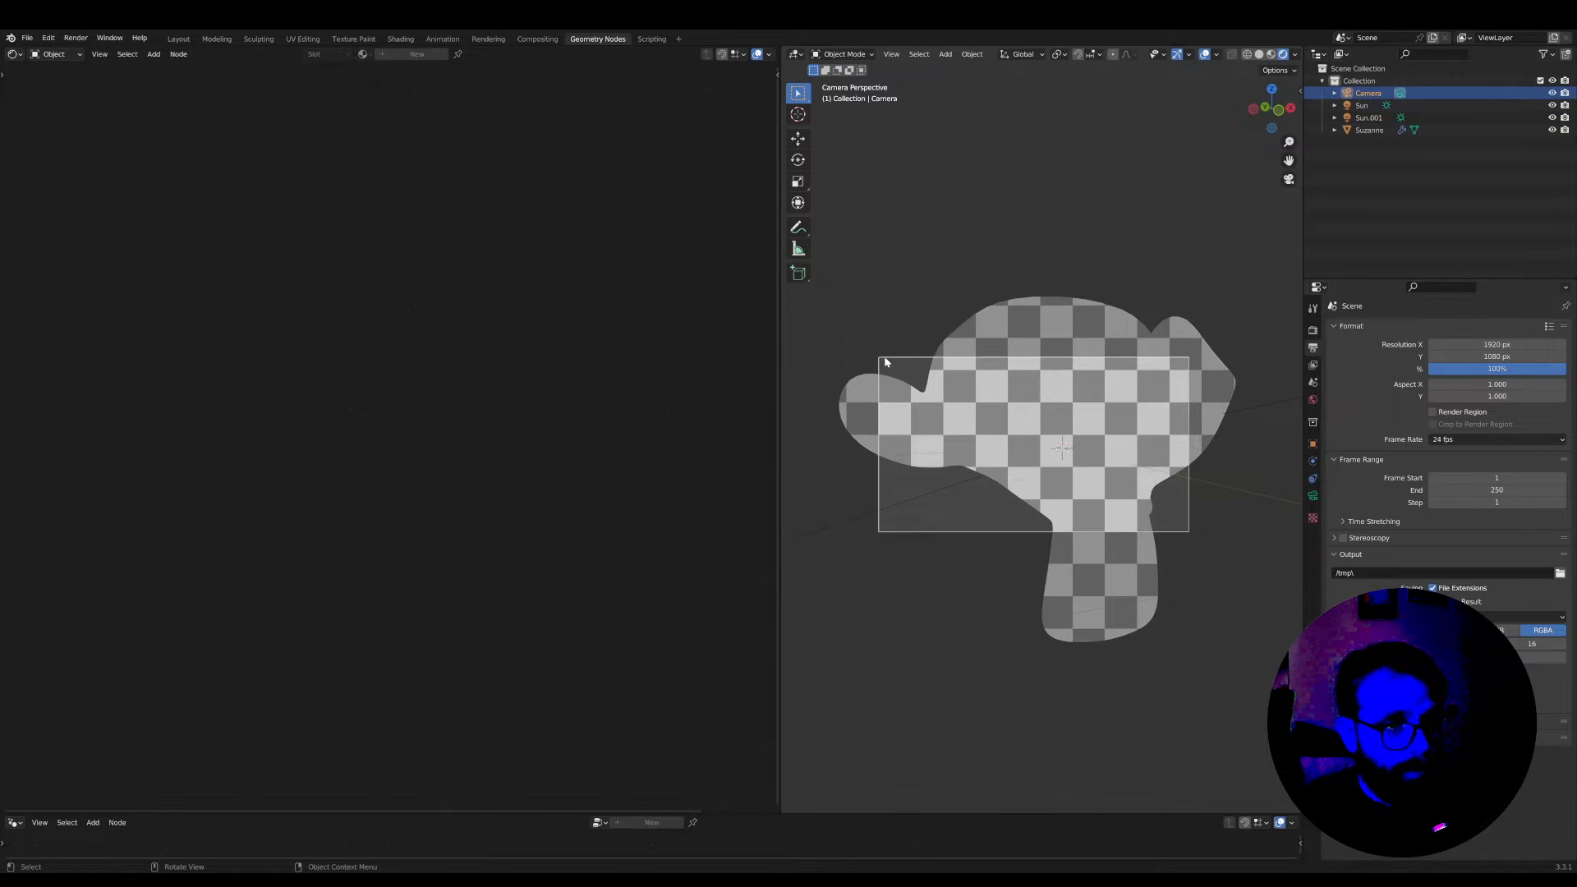
pyautogui.click(1314, 493)
pyautogui.click(1314, 330)
pyautogui.click(1312, 347)
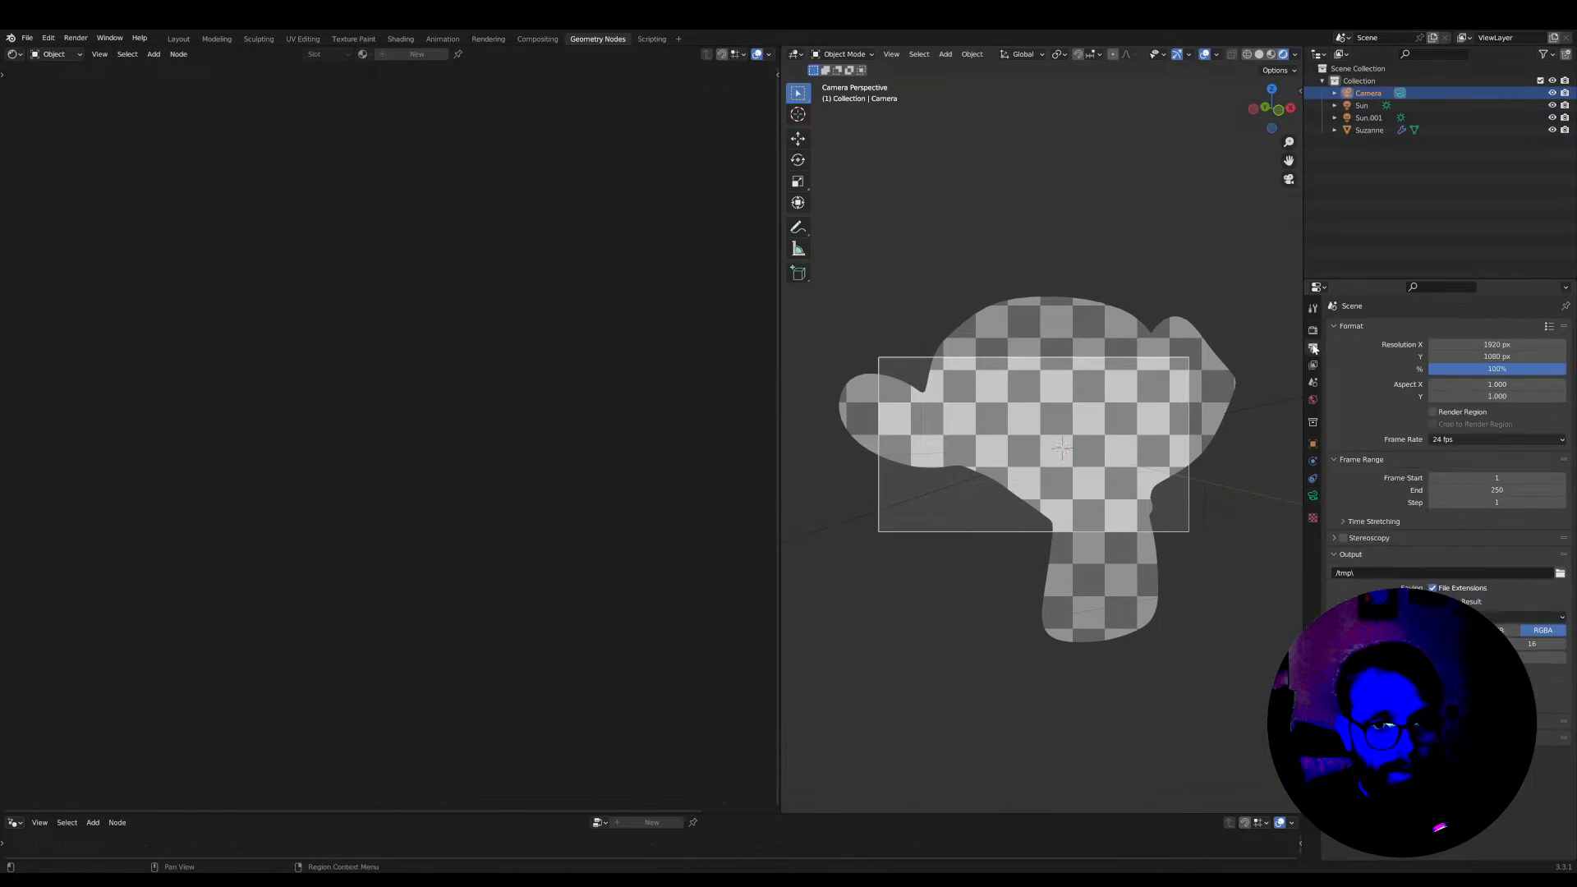
pyautogui.click(1473, 345)
pyautogui.write('10')
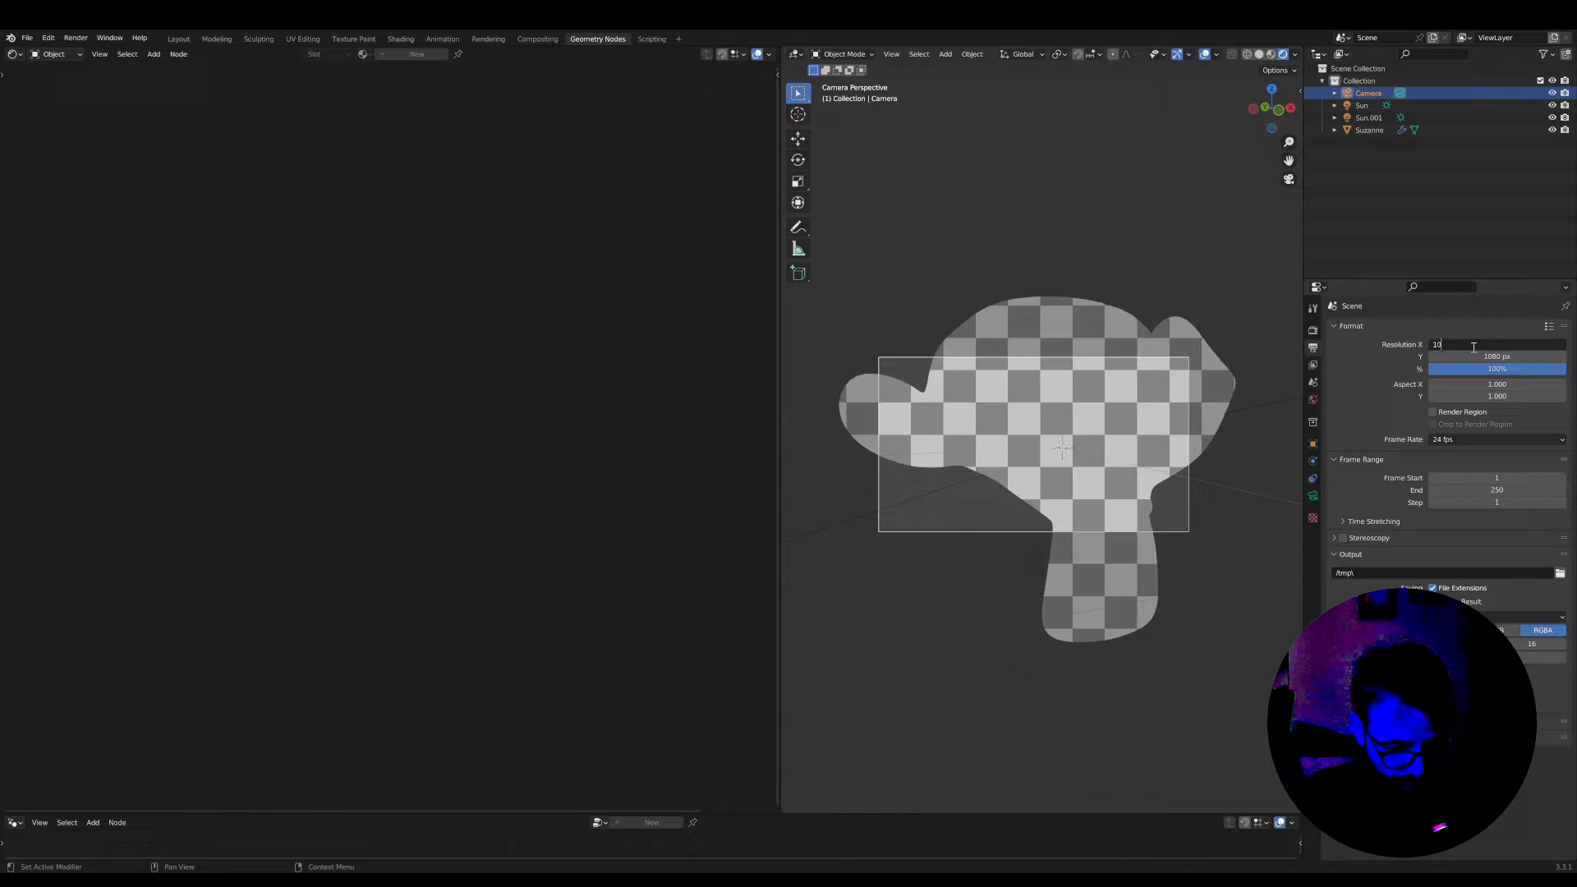
pyautogui.write('80')
pyautogui.press('Return')
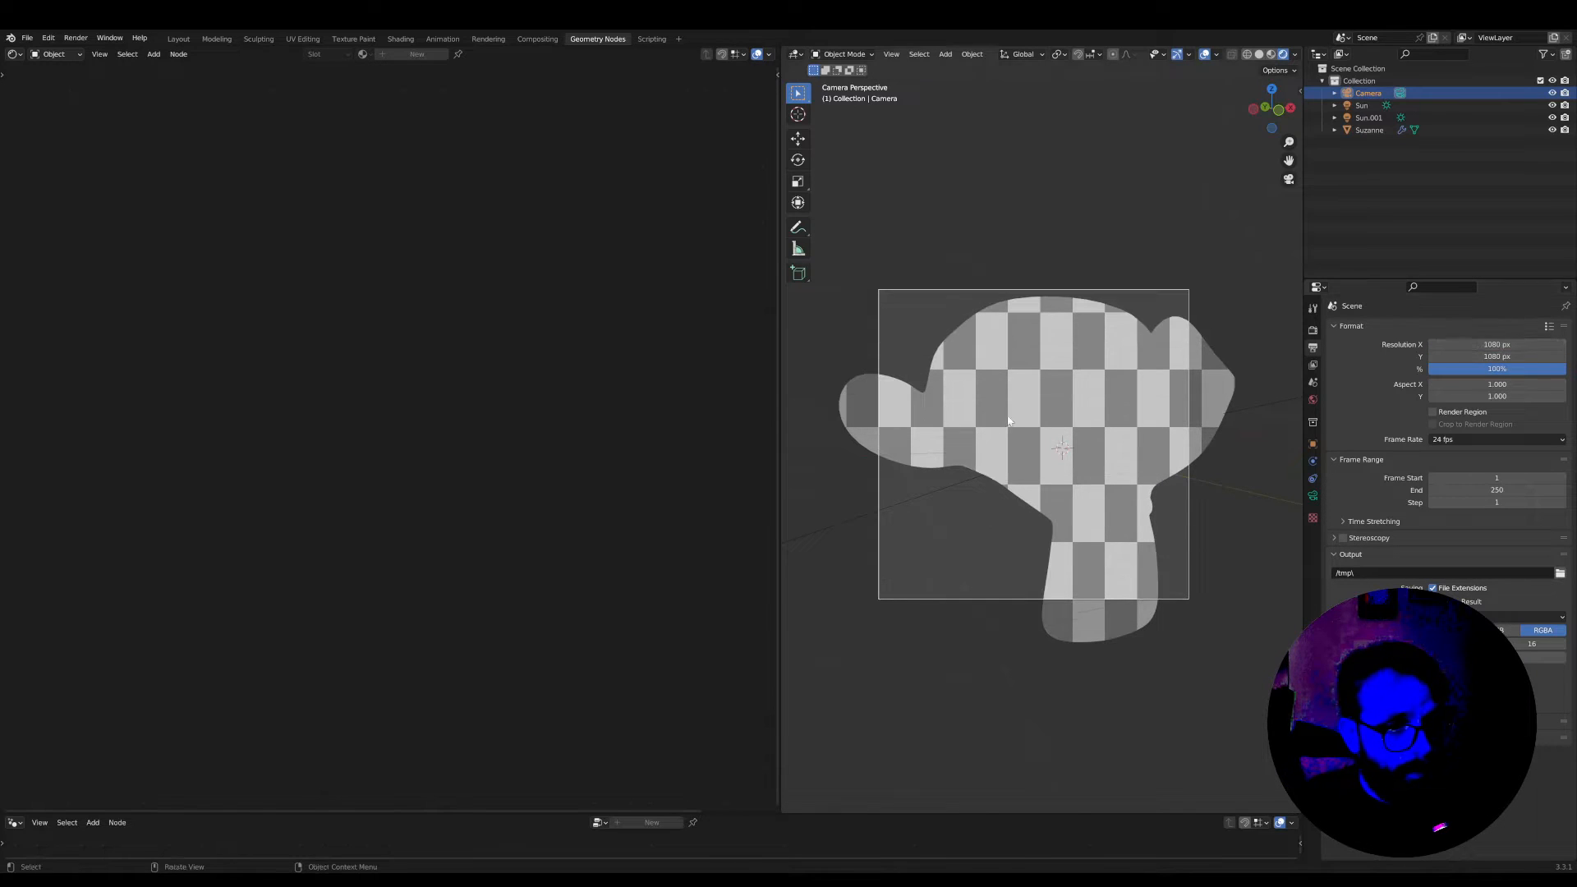
# Select the monkey head and remove the vector Multiply and Checker Texture nodes from its material, keeping the remaining links
pyautogui.click(1043, 443)
pyautogui.scroll(2, 356, 445)
pyautogui.hotkey('ctrl', 'x')
pyautogui.scroll(-2, 357, 446)
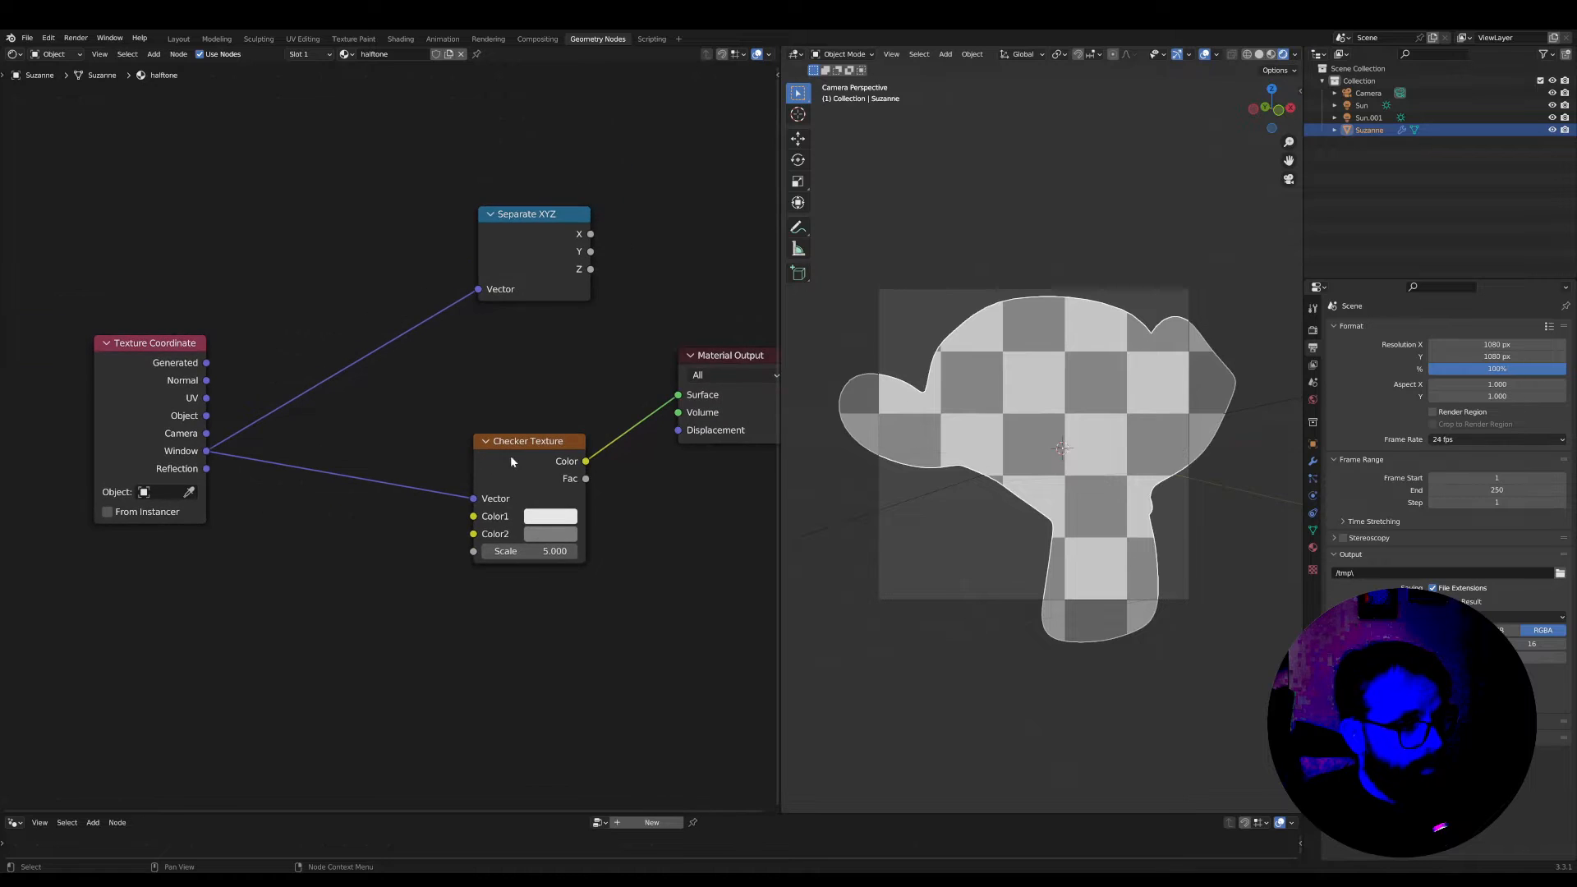
pyautogui.click(514, 446)
pyautogui.press('x')
# Move Separate XYZ right beside the Texture Coordinate node and preview its Y output on the Surface
pyautogui.moveTo(546, 250); pyautogui.dragTo(323, 397)
pyautogui.scroll(2, 447, 409)
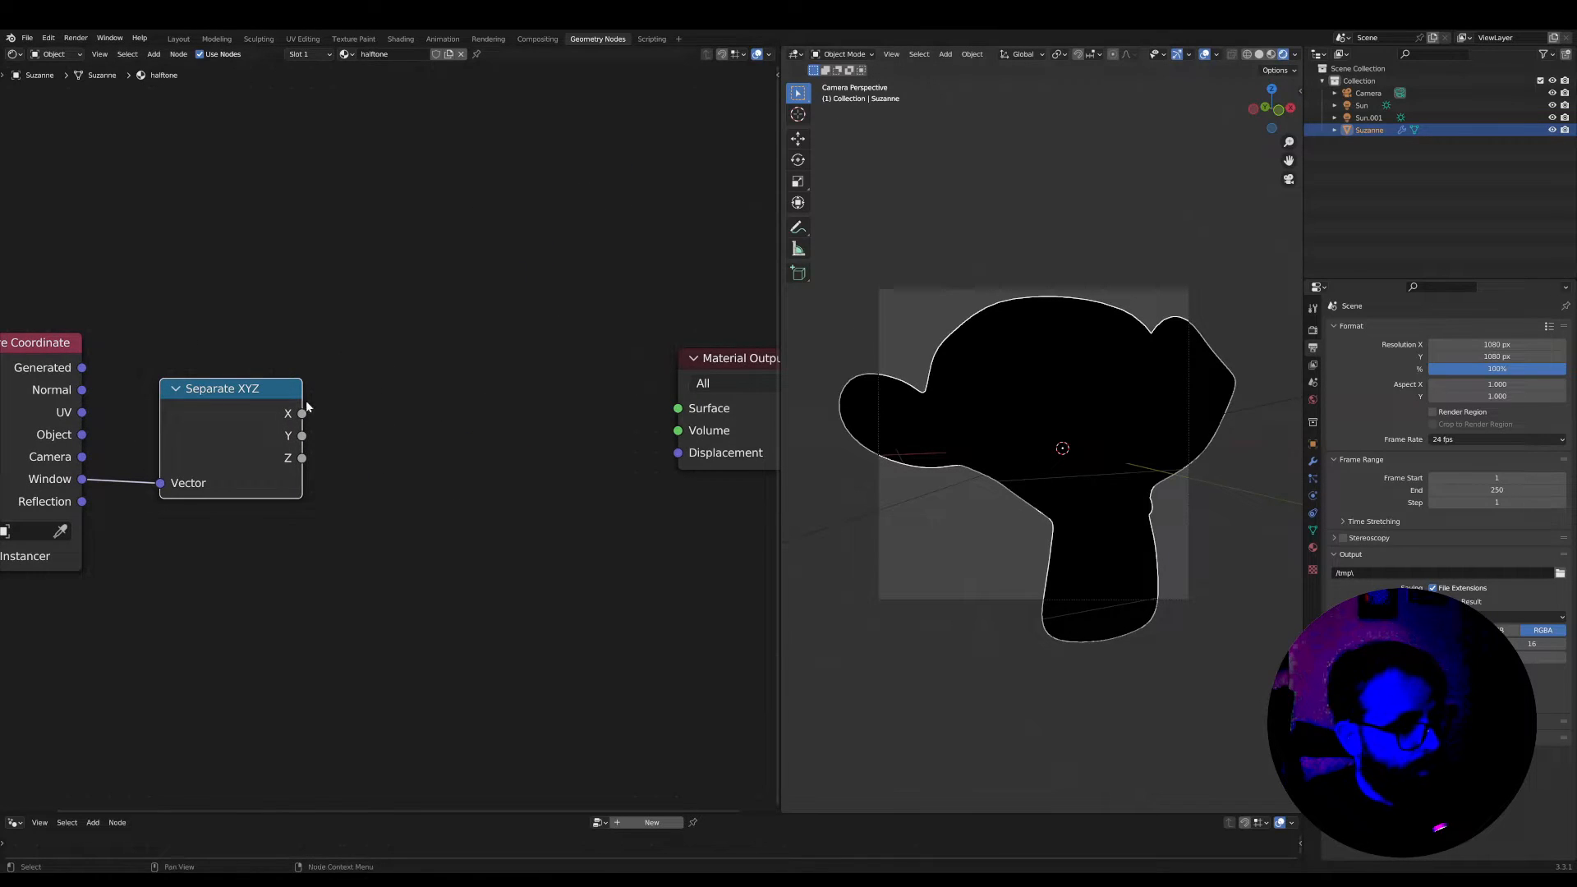
pyautogui.keyDown('ctrl'); pyautogui.keyDown('shift'); pyautogui.click(221, 394); pyautogui.keyUp('shift'); pyautogui.keyUp('ctrl')
pyautogui.keyDown('ctrl'); pyautogui.keyDown('shift'); pyautogui.click(221, 394); pyautogui.keyUp('shift'); pyautogui.keyUp('ctrl')
pyautogui.moveTo(220, 394); pyautogui.dragTo(198, 385)
pyautogui.scroll(1, 427, 431)
pyautogui.scroll(-3, 427, 431)
pyautogui.moveTo(427, 431); pyautogui.dragTo(366, 464, button='middle')
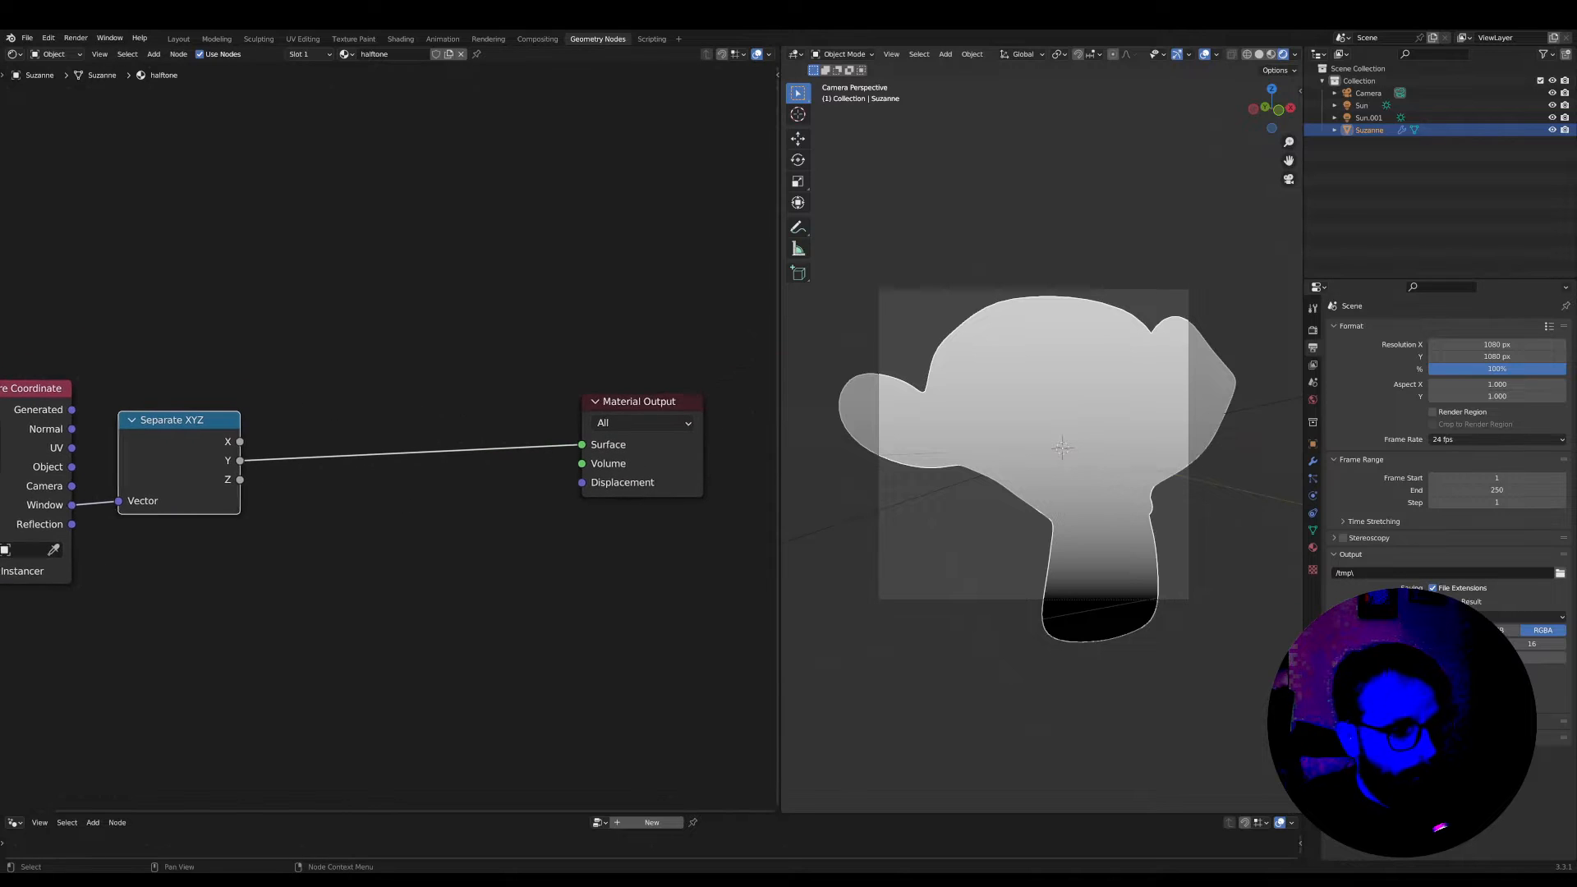
# Insert a Fraction Math node between the Y output of Separate XYZ and the Surface, spacing out the Material Output
pyautogui.press('Tab')
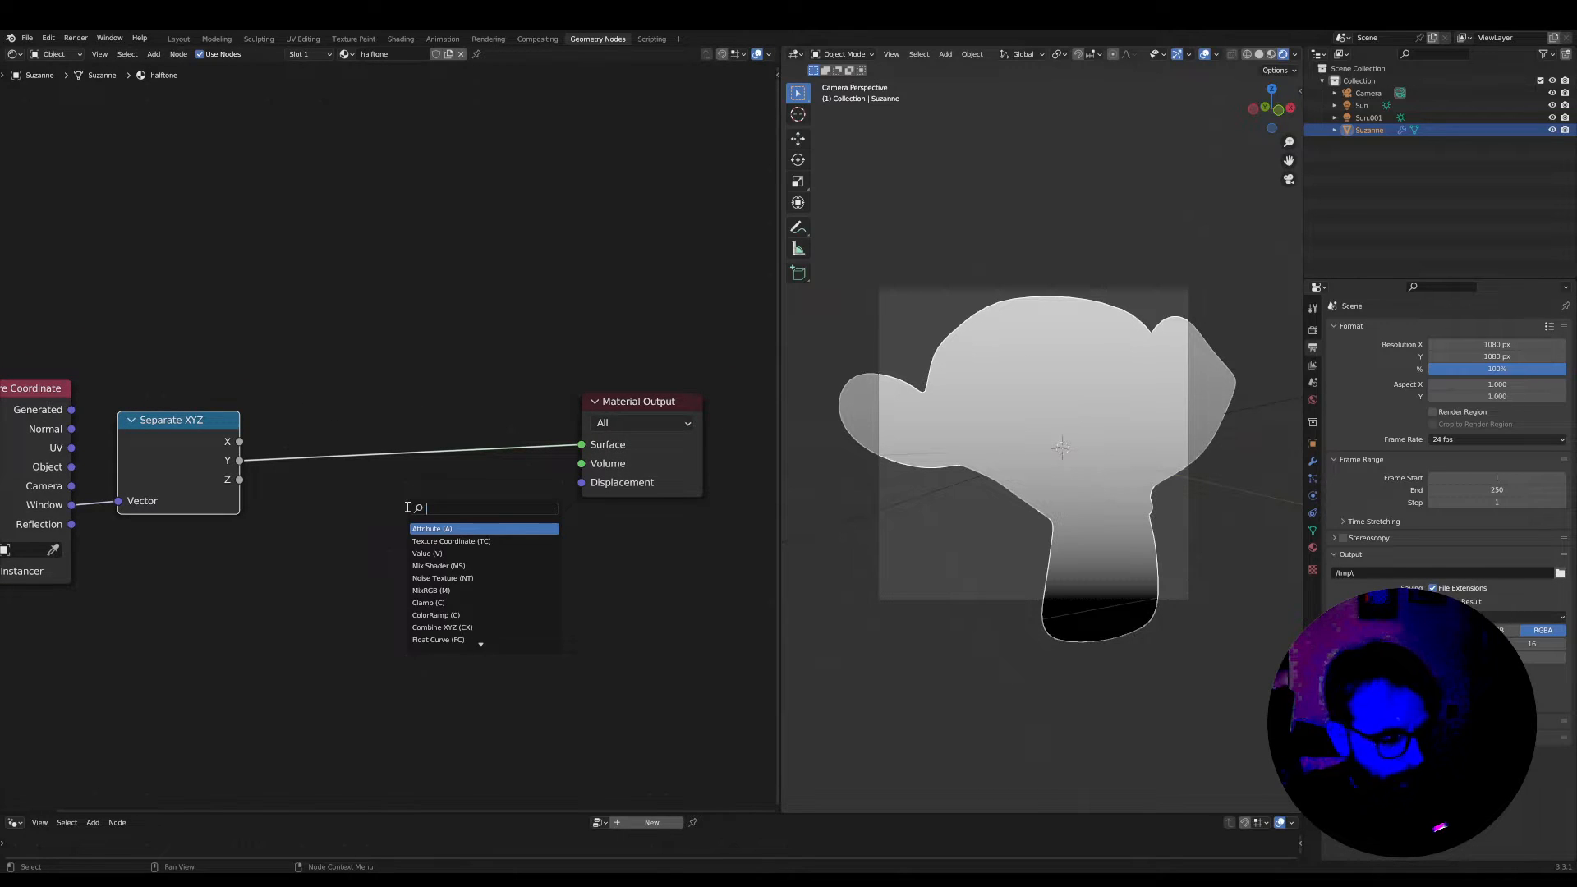
pyautogui.write('frac')
pyautogui.click(441, 528)
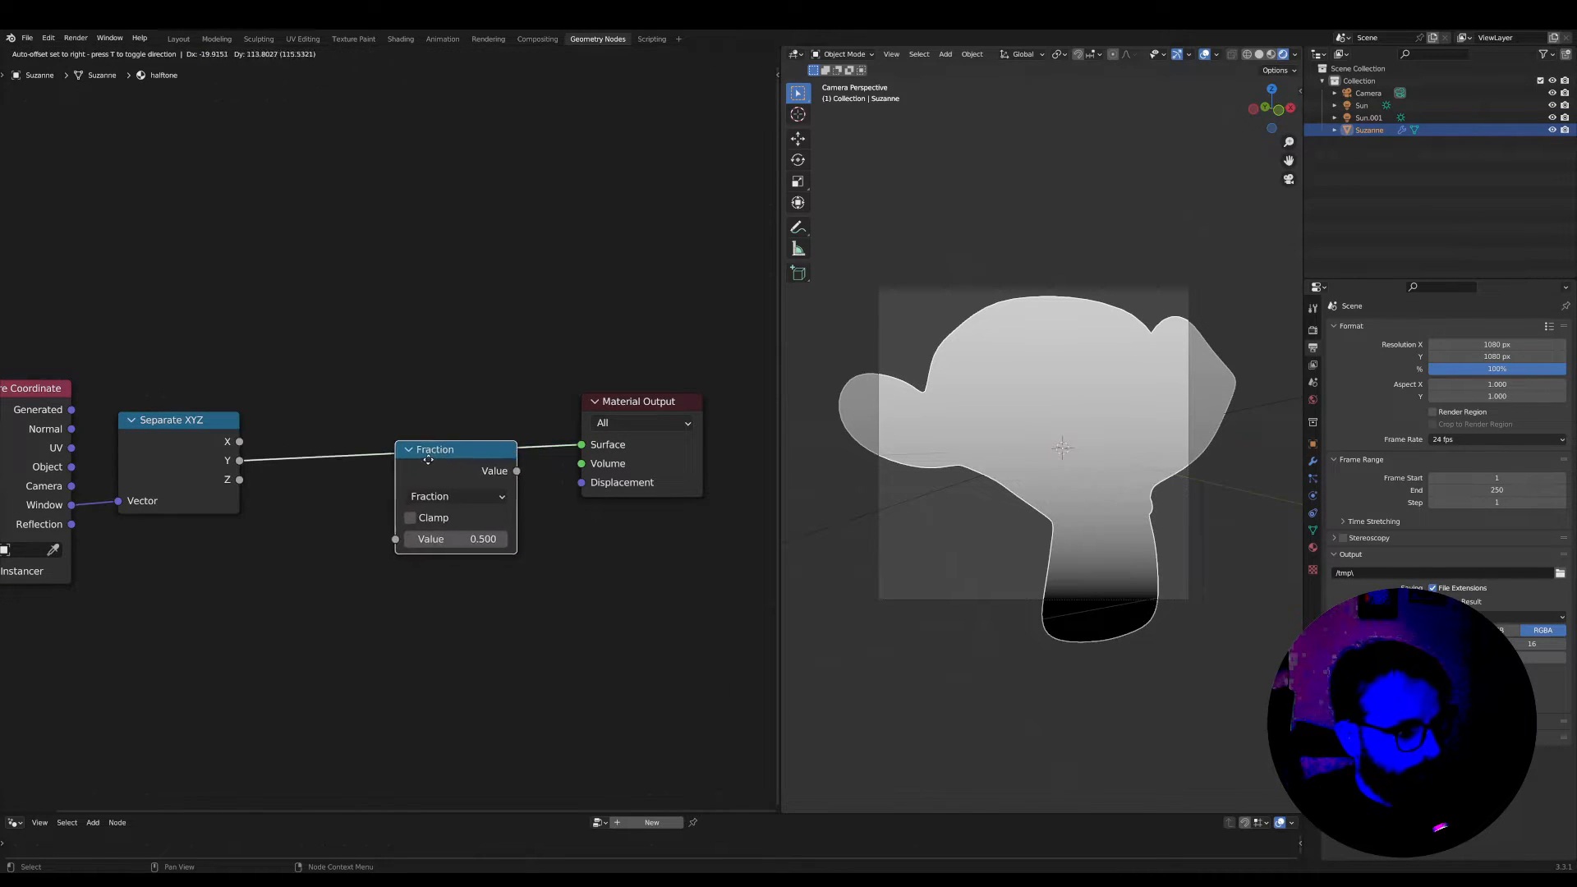
pyautogui.click(456, 452)
pyautogui.moveTo(608, 410); pyautogui.dragTo(644, 416)
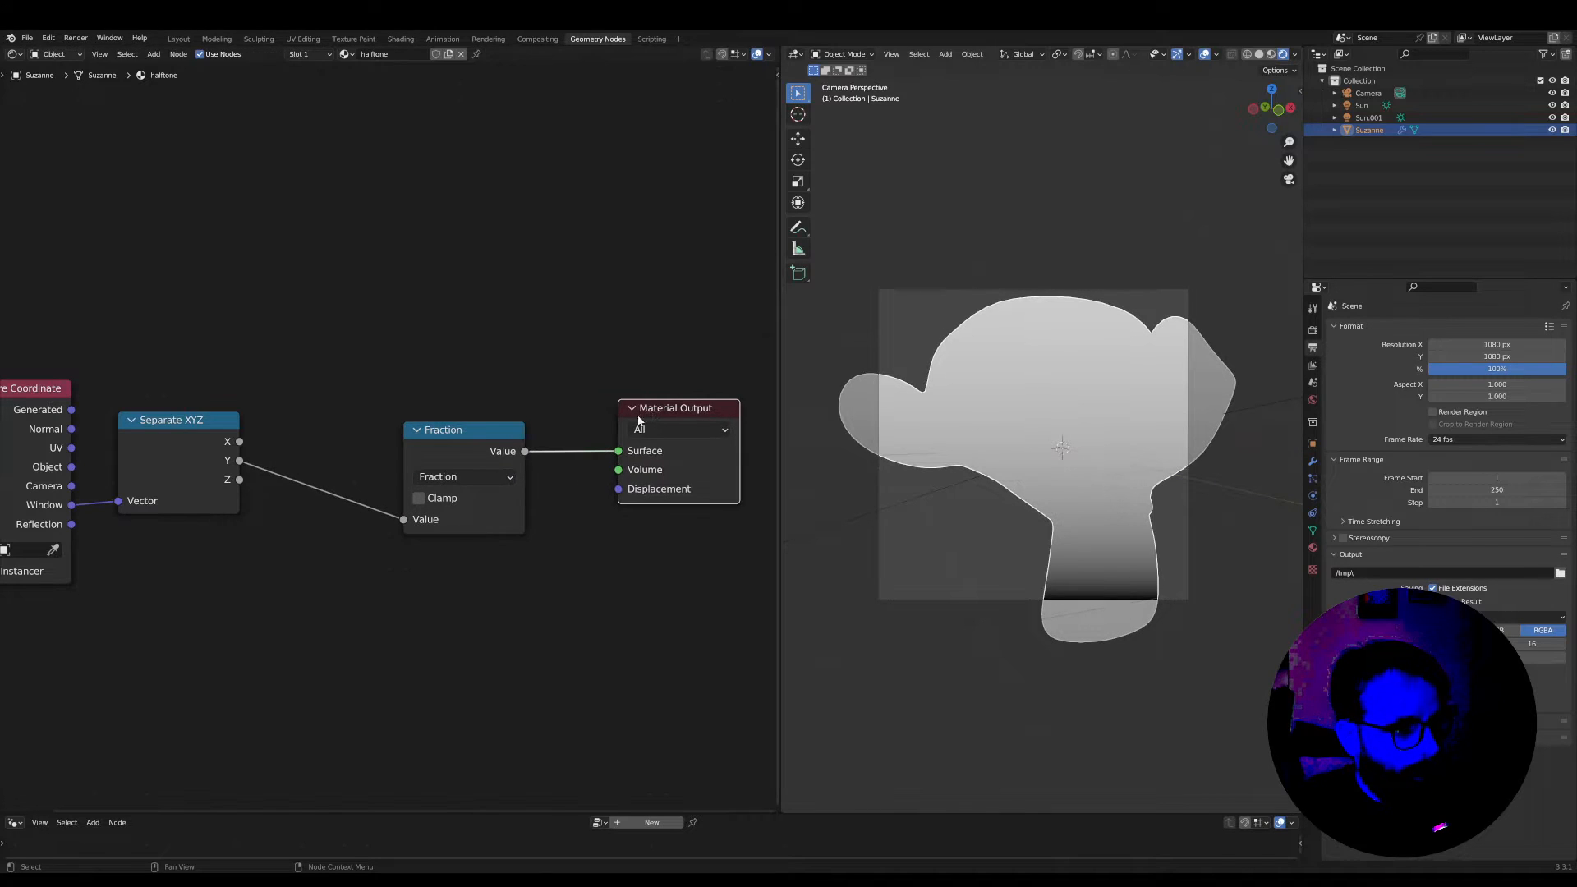
pyautogui.moveTo(470, 430); pyautogui.dragTo(510, 419)
# Duplicate the Fraction node onto the link before it, change the copy to Multiply, and set its factor to 20.4
pyautogui.moveTo(258, 459); pyautogui.dragTo(395, 462, button='middle')
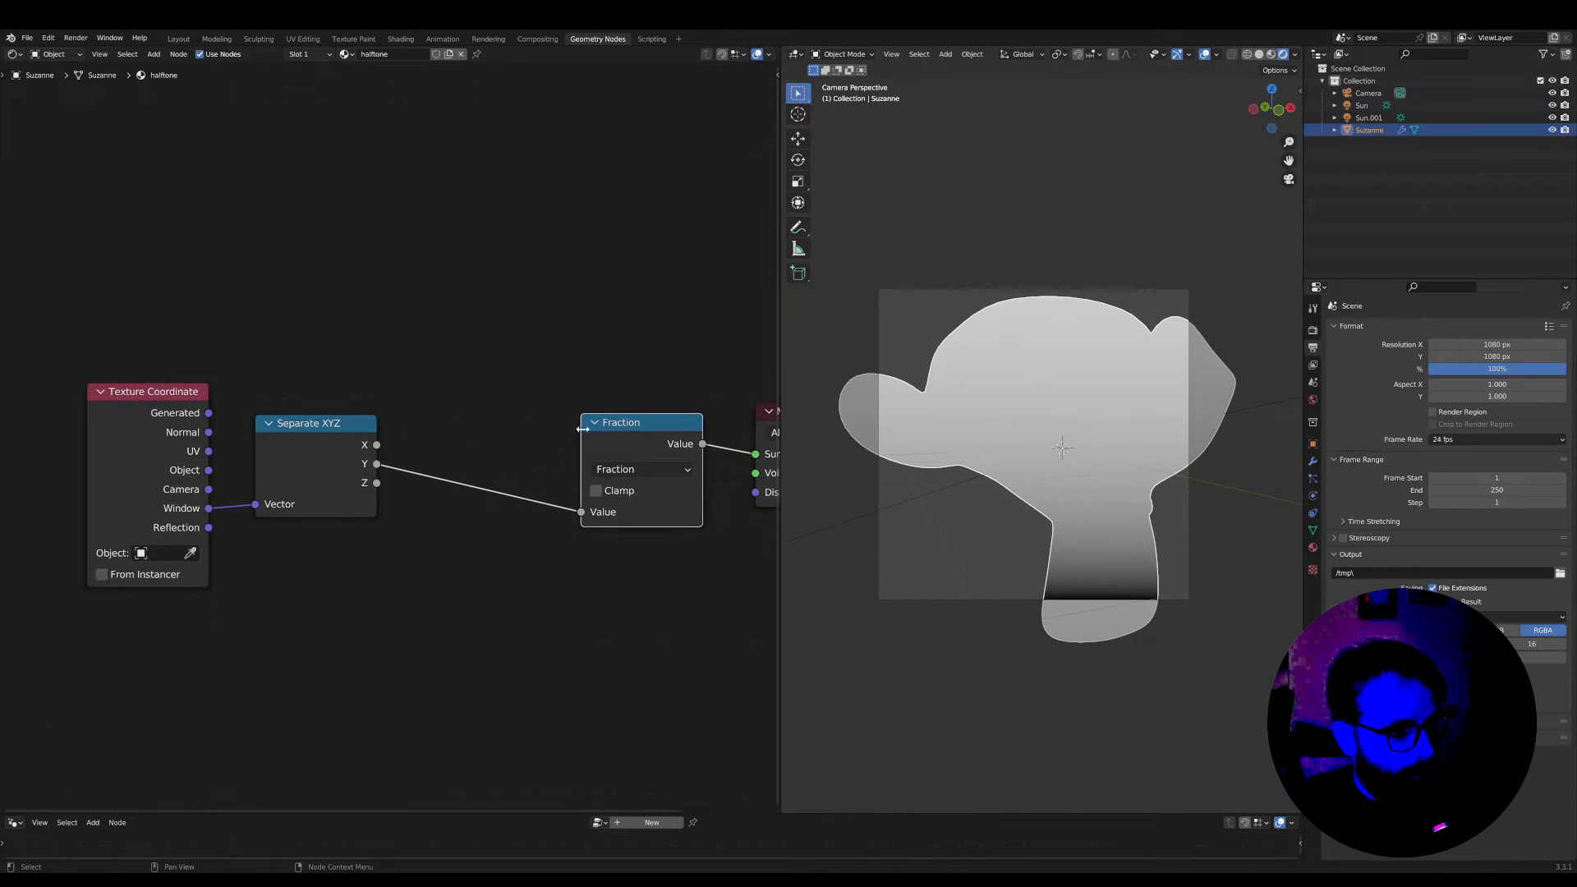
pyautogui.hotkey('shift', 'd')
pyautogui.click(477, 426)
pyautogui.click(498, 466)
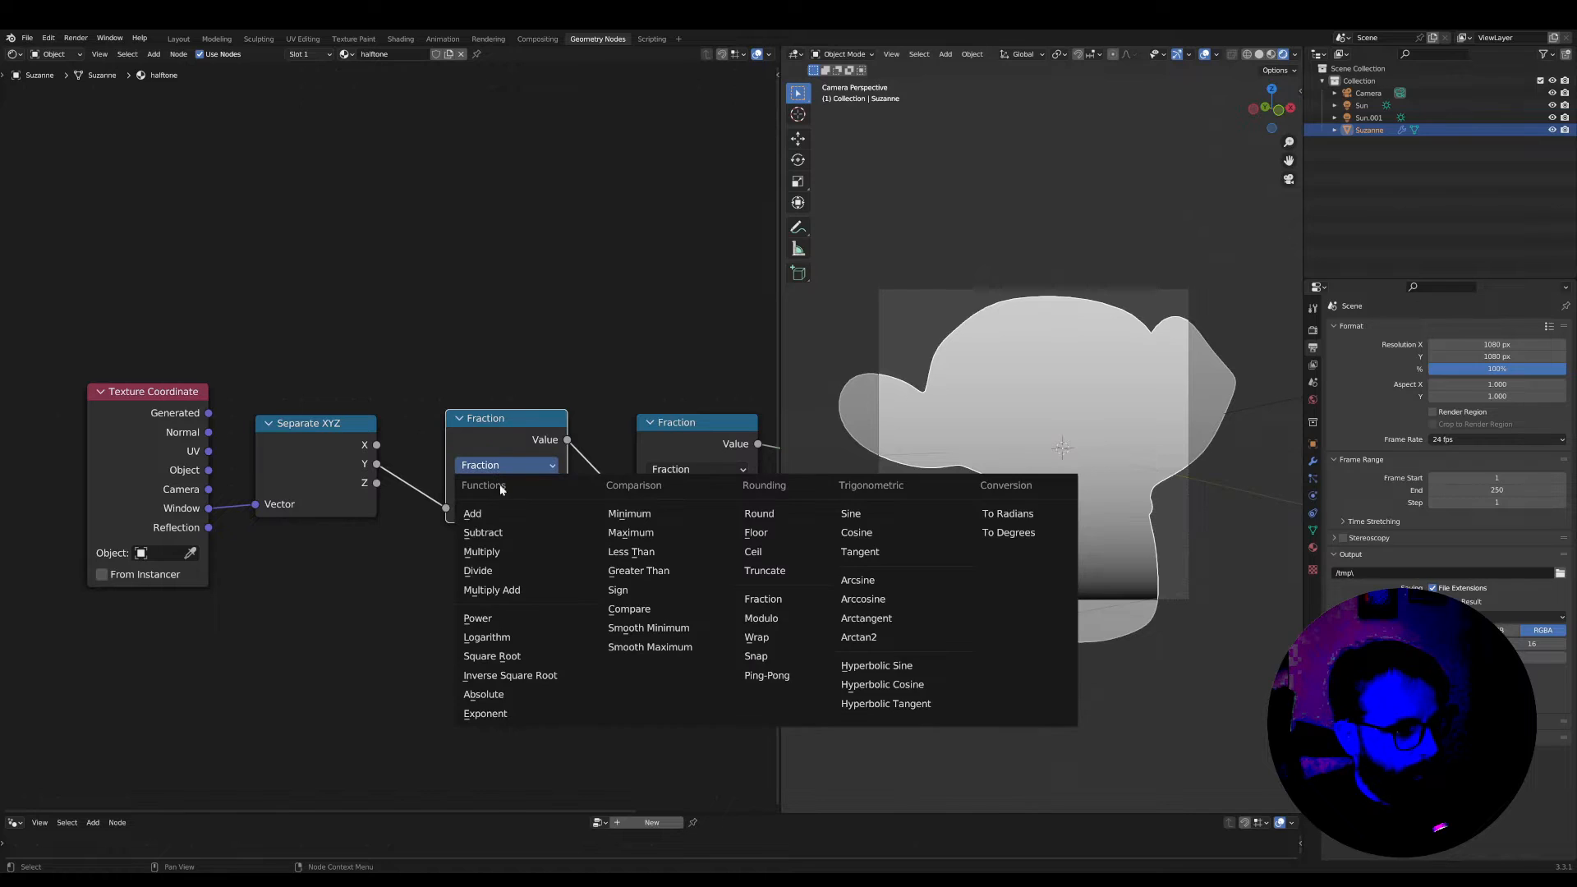
pyautogui.click(497, 552)
pyautogui.moveTo(527, 552); pyautogui.dragTo(432, 550, button='middle')
pyautogui.scroll(1, 431, 550)
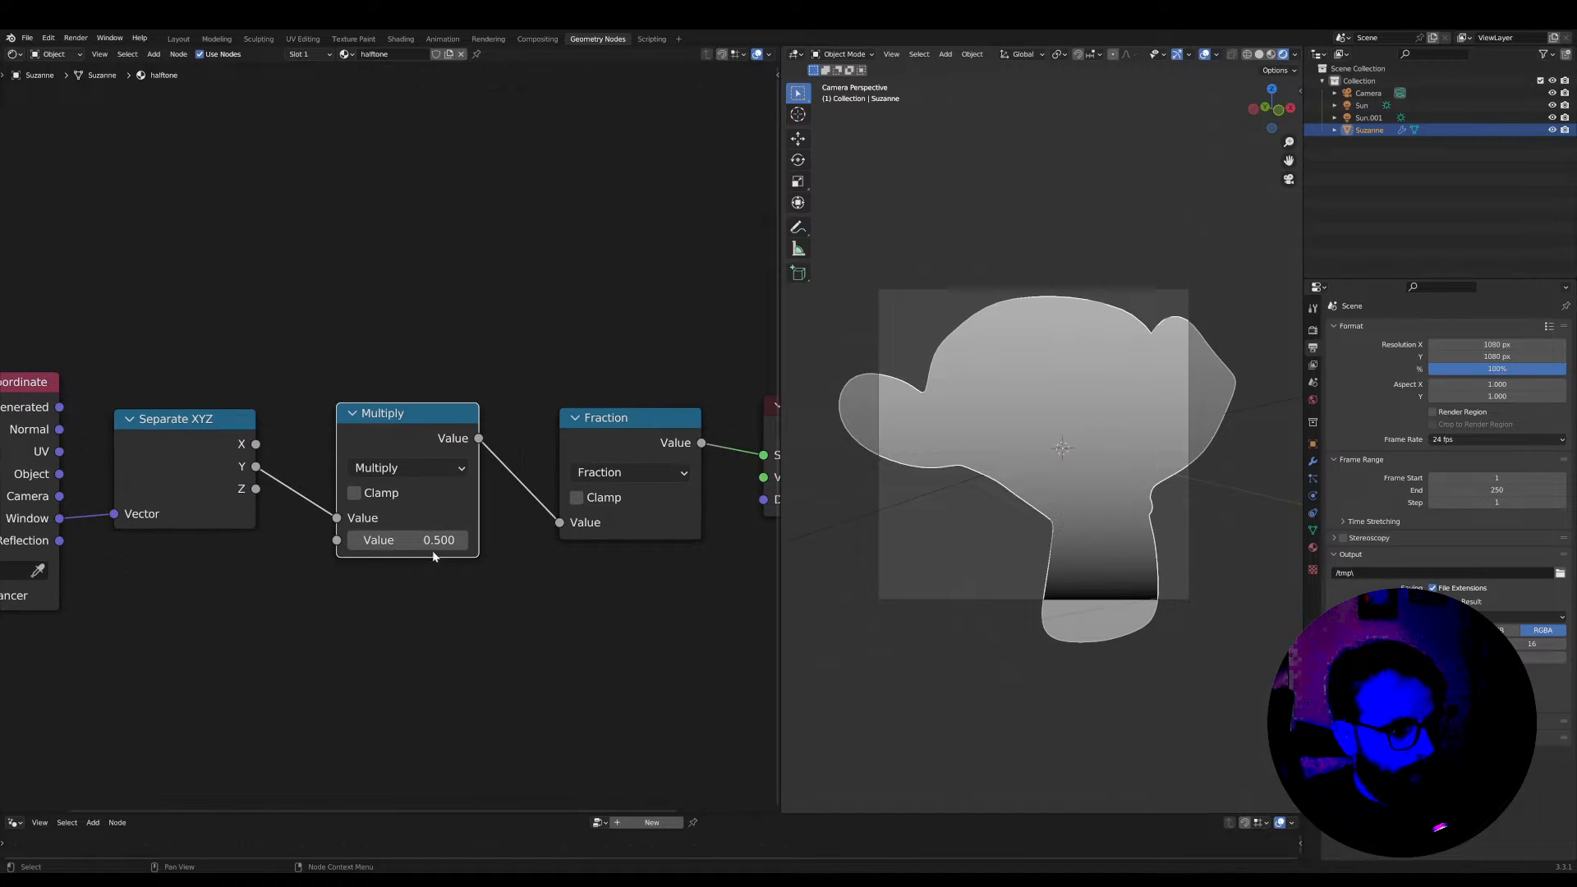
pyautogui.moveTo(432, 548); pyautogui.dragTo(548, 548)
pyautogui.moveTo(519, 545); pyautogui.dragTo(445, 562, button='middle')
pyautogui.scroll(7, 1130, 659)
pyautogui.scroll(-2, 614, 536)
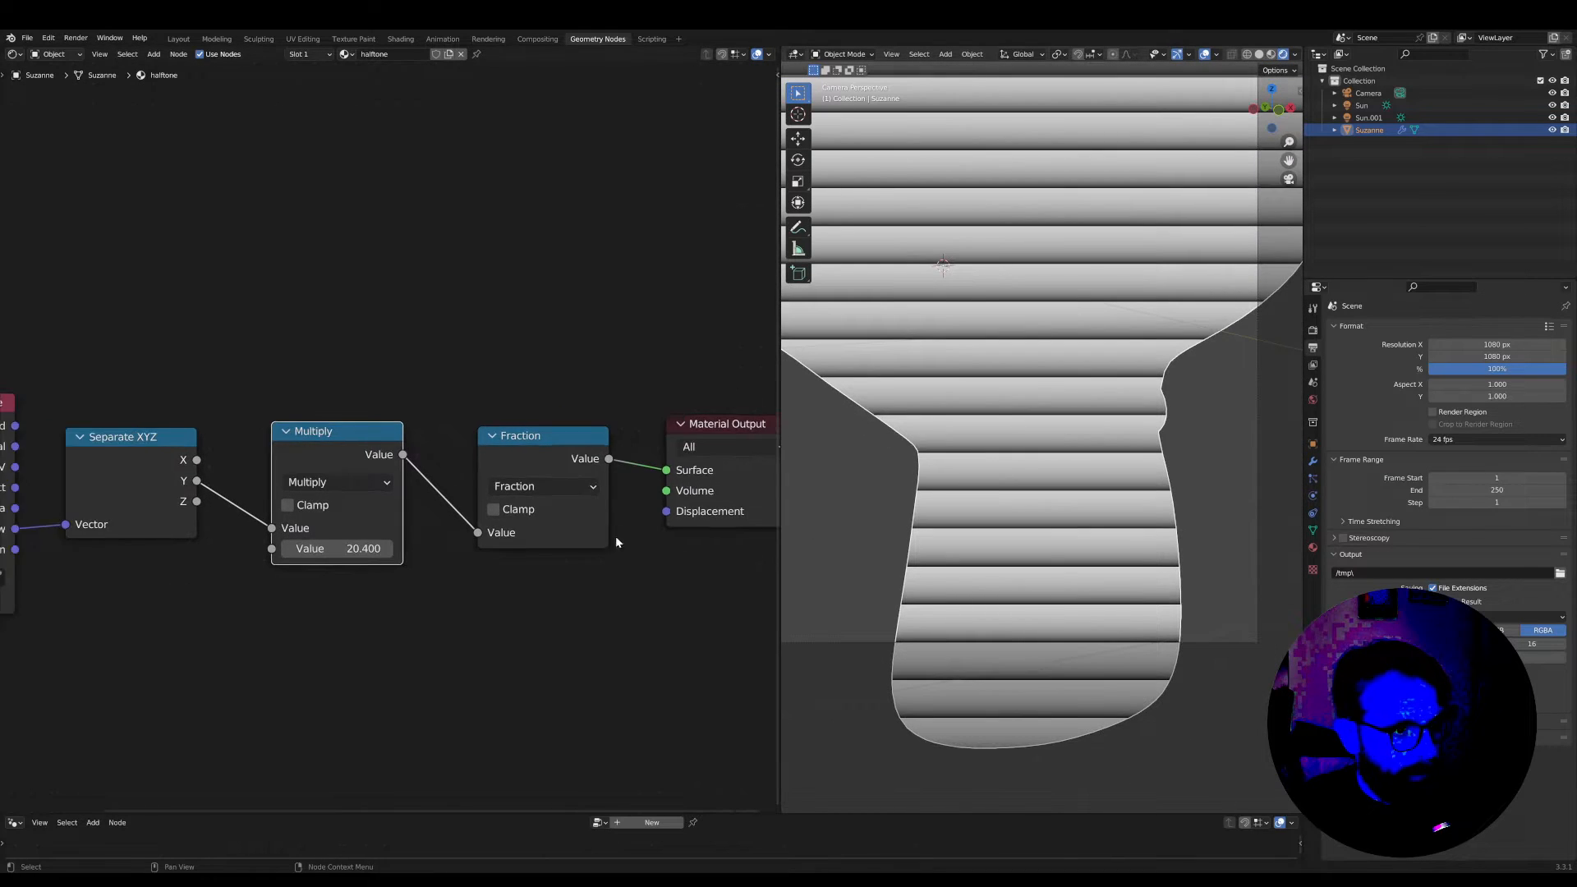
# Reposition the Fraction, Material Output and Multiply nodes so the Y chain forms an evenly spaced row
pyautogui.moveTo(513, 441); pyautogui.dragTo(488, 537)
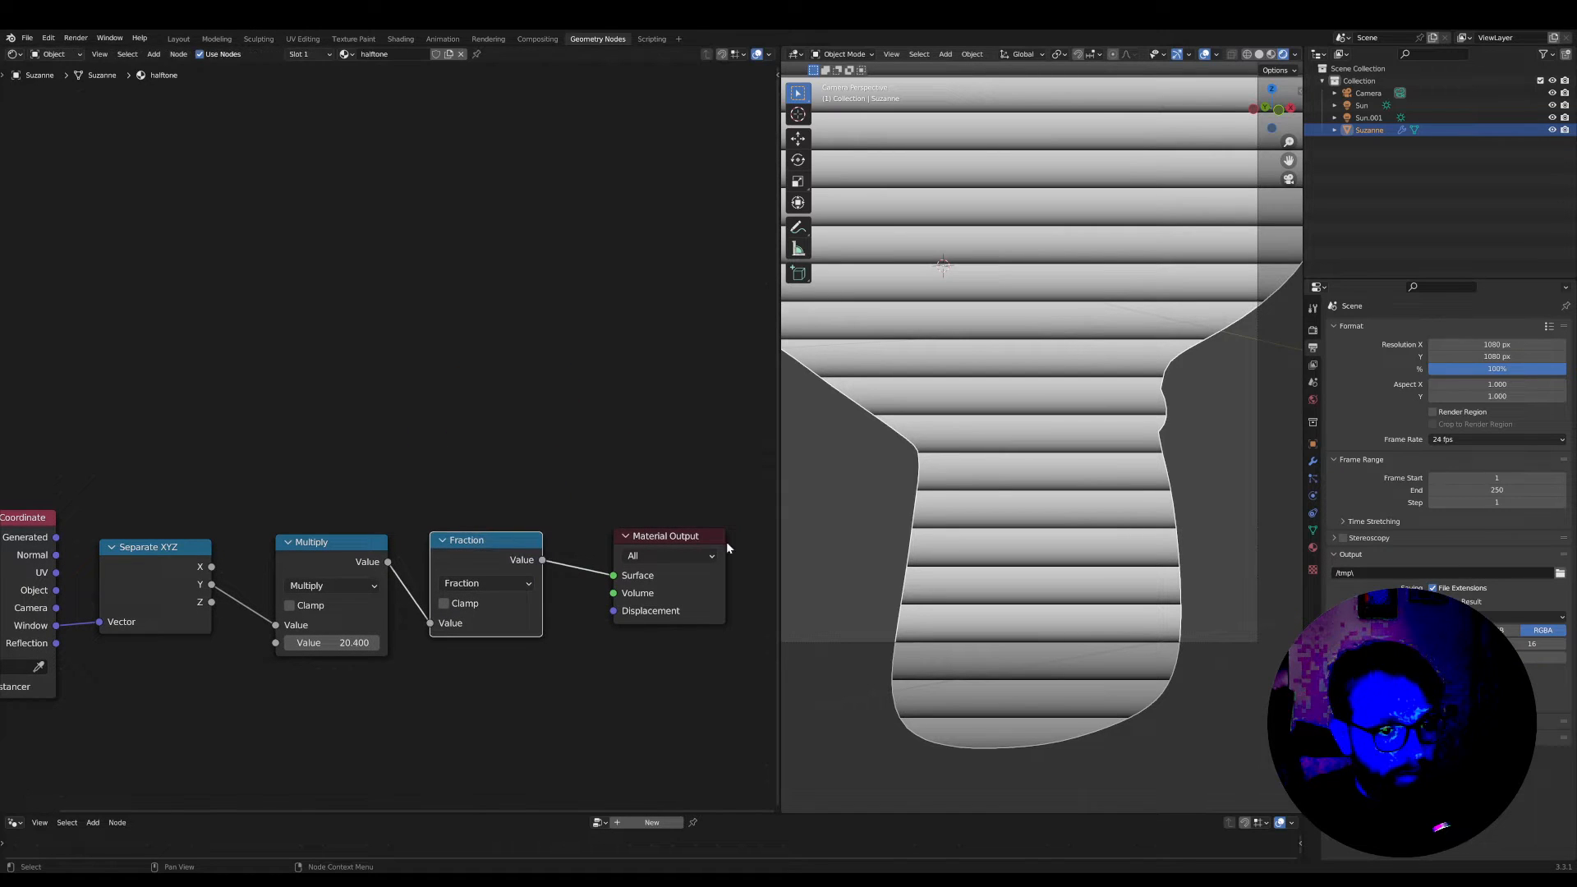
pyautogui.moveTo(667, 536); pyautogui.dragTo(648, 539)
pyautogui.moveTo(299, 546); pyautogui.dragTo(281, 548)
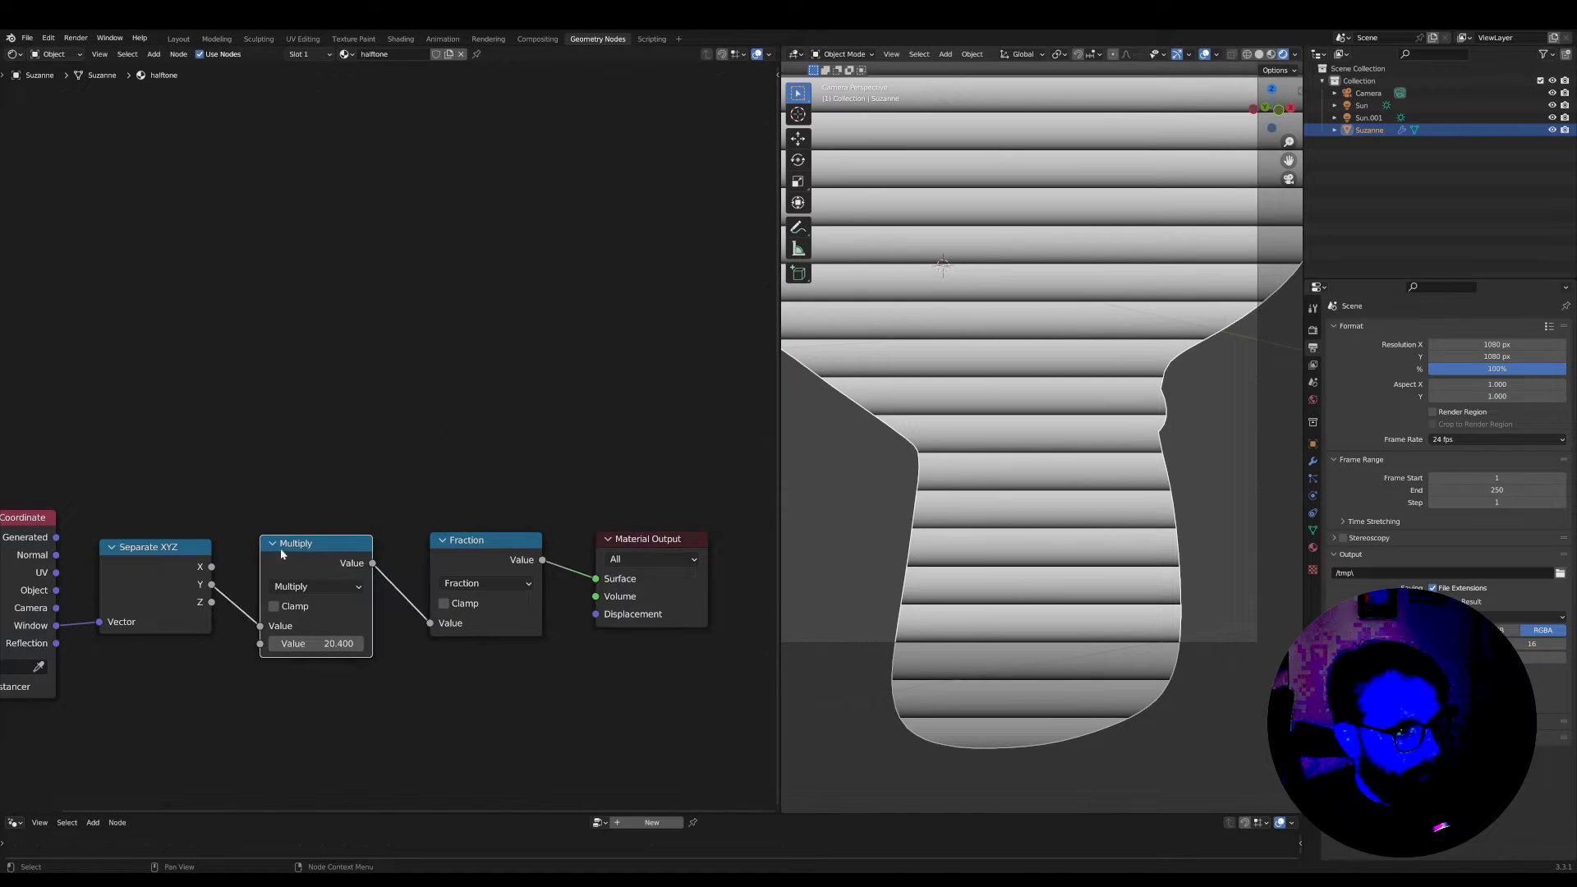
pyautogui.scroll(-3, 823, 614)
pyautogui.scroll(-1, 328, 548)
pyautogui.moveTo(287, 545); pyautogui.dragTo(414, 536, button='middle')
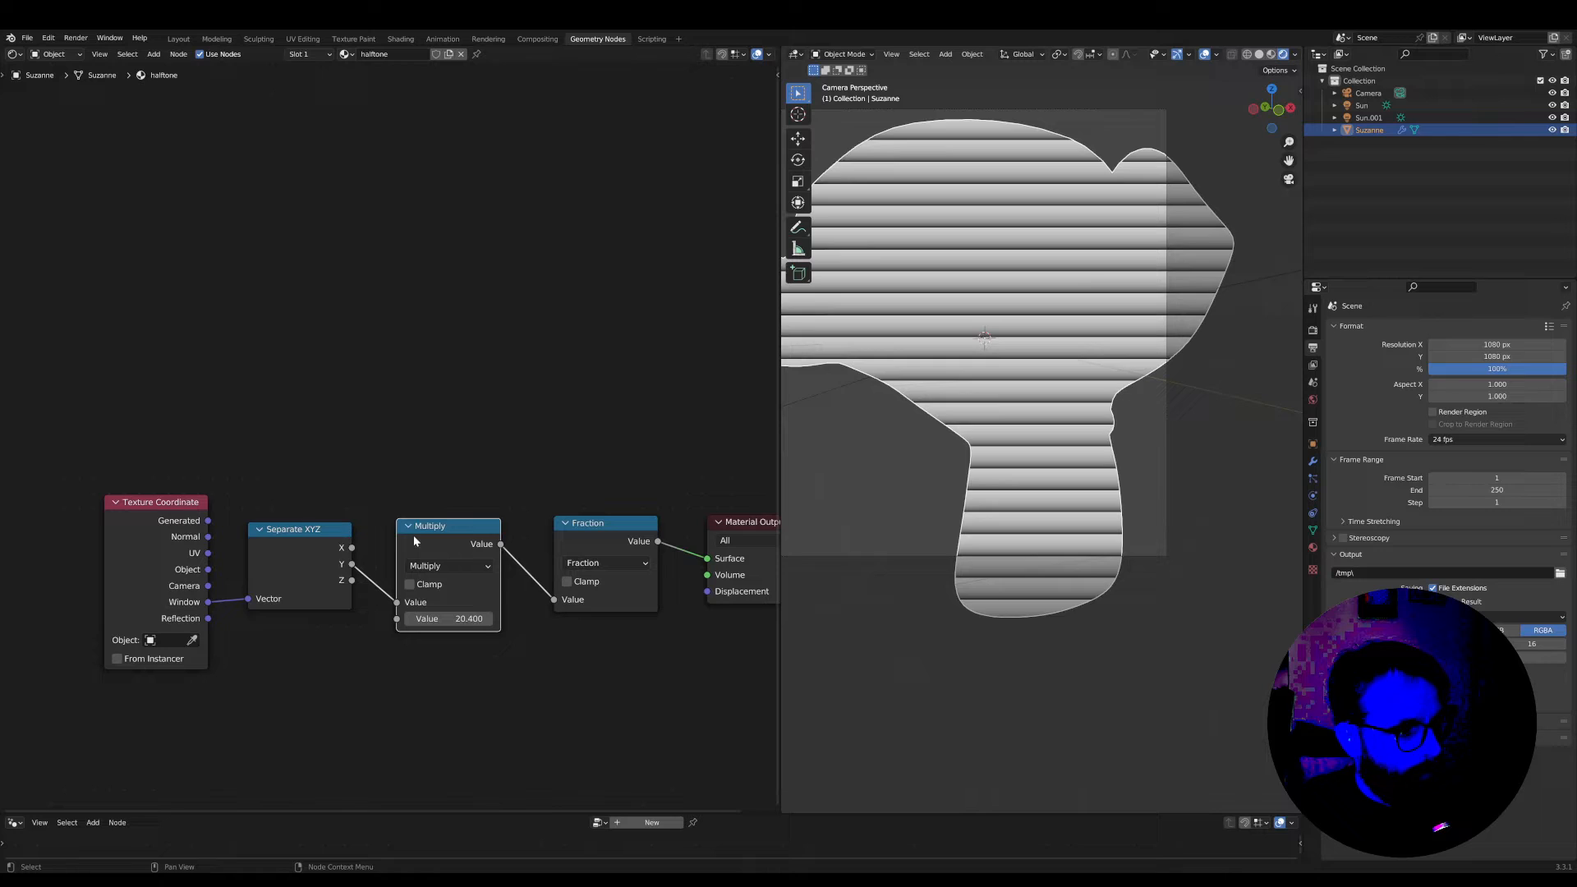
# Preview the Separate XYZ Y, Multiply and Fraction outputs one after another to compare how each changes the gradient
pyautogui.keyDown('ctrl'); pyautogui.keyDown('shift'); pyautogui.click(320, 542); pyautogui.keyUp('shift'); pyautogui.keyUp('ctrl')
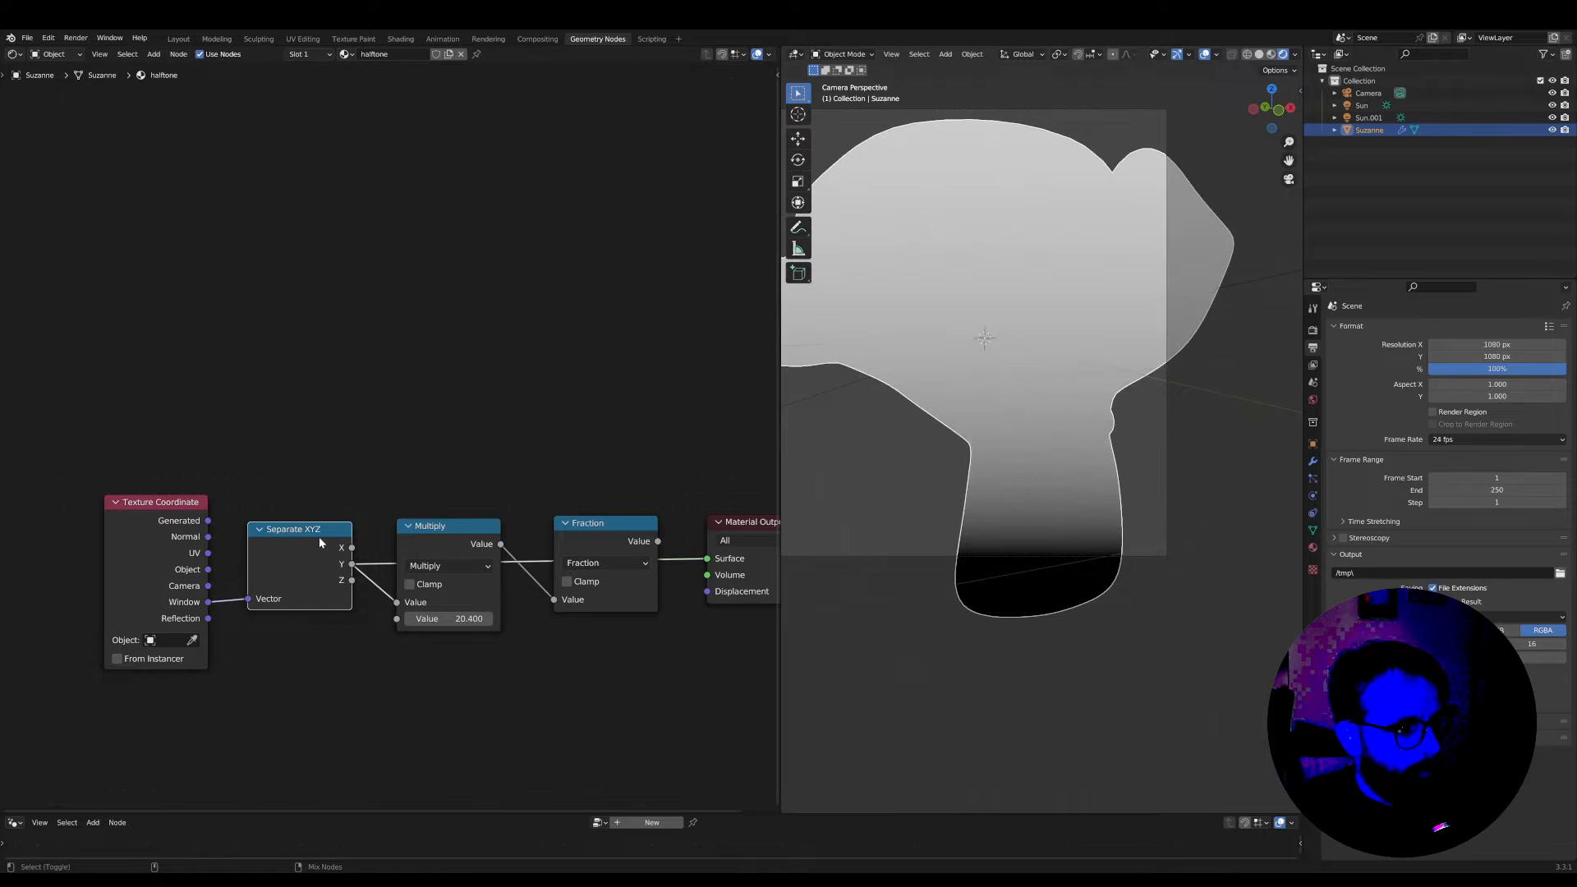
pyautogui.keyDown('ctrl'); pyautogui.keyDown('shift'); pyautogui.click(468, 531); pyautogui.keyUp('shift'); pyautogui.keyUp('ctrl')
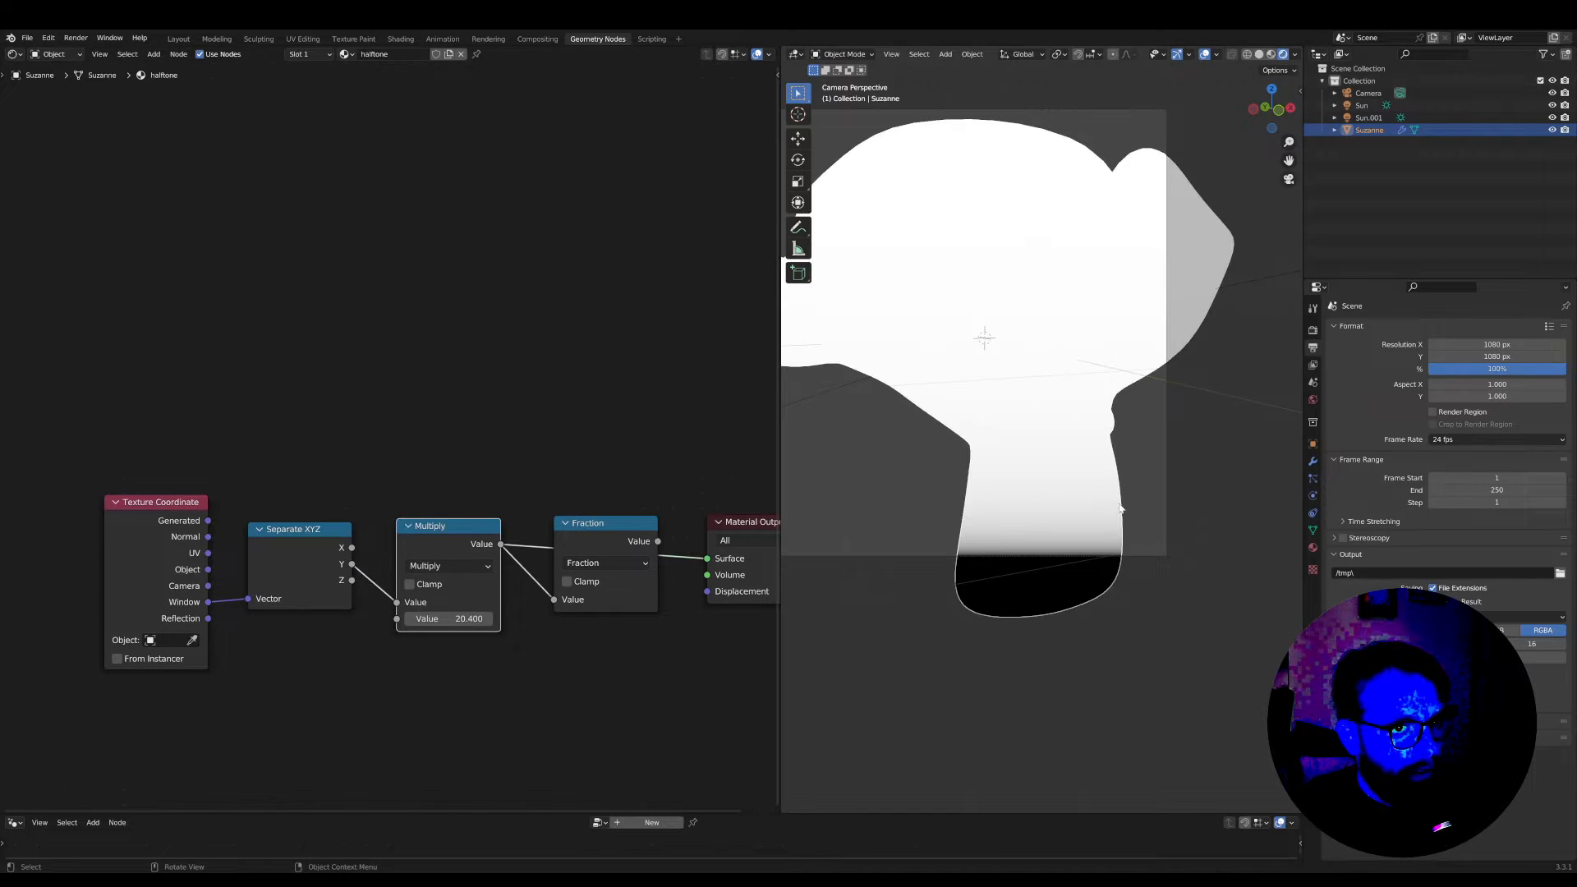
pyautogui.keyDown('ctrl'); pyautogui.keyDown('shift'); pyautogui.click(633, 535); pyautogui.keyUp('shift'); pyautogui.keyUp('ctrl')
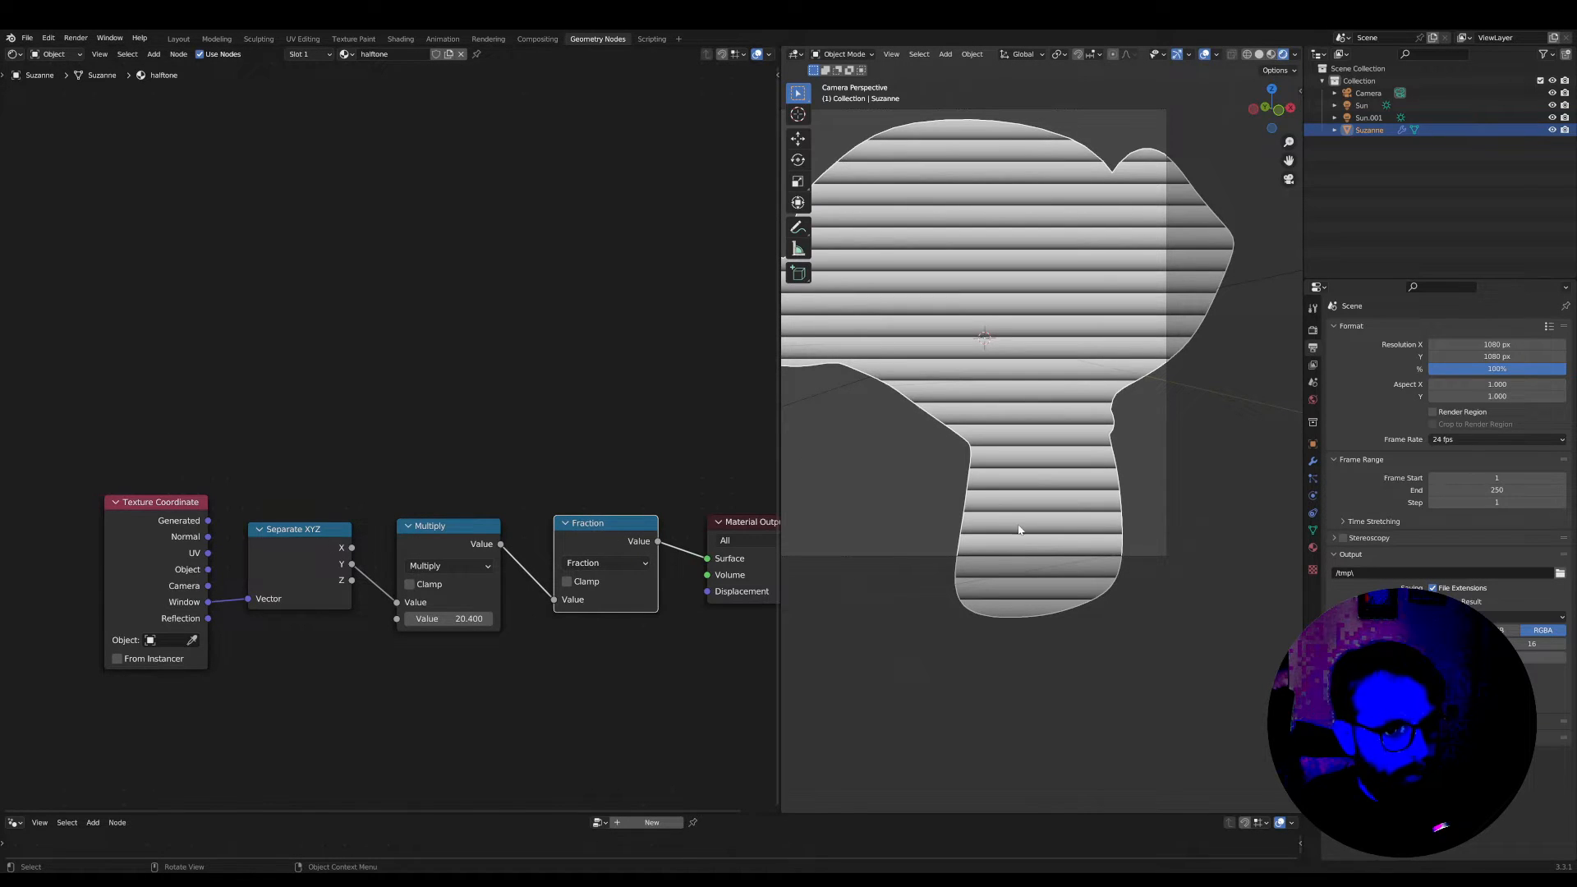
# Move the Multiply, Fraction and Material Output nodes closer together and set the Multiply factor to 37.8
pyautogui.moveTo(622, 530); pyautogui.dragTo(589, 531)
pyautogui.scroll(3, 1063, 531)
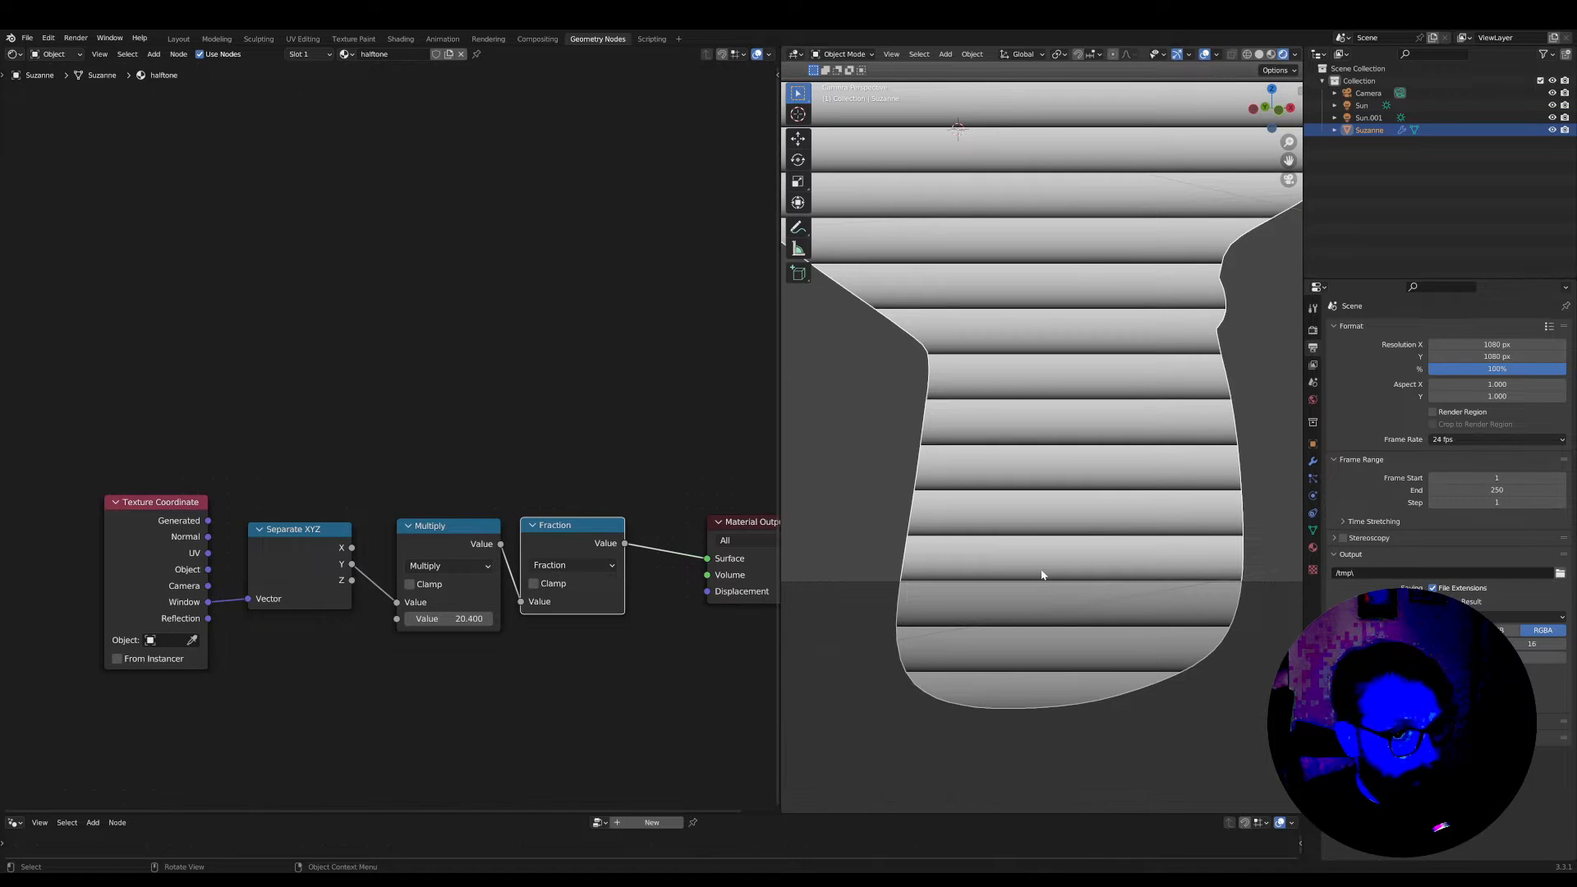
pyautogui.scroll(-3, 517, 525)
pyautogui.moveTo(427, 510); pyautogui.dragTo(415, 513)
pyautogui.moveTo(526, 510); pyautogui.dragTo(515, 512)
pyautogui.moveTo(655, 508); pyautogui.dragTo(618, 511)
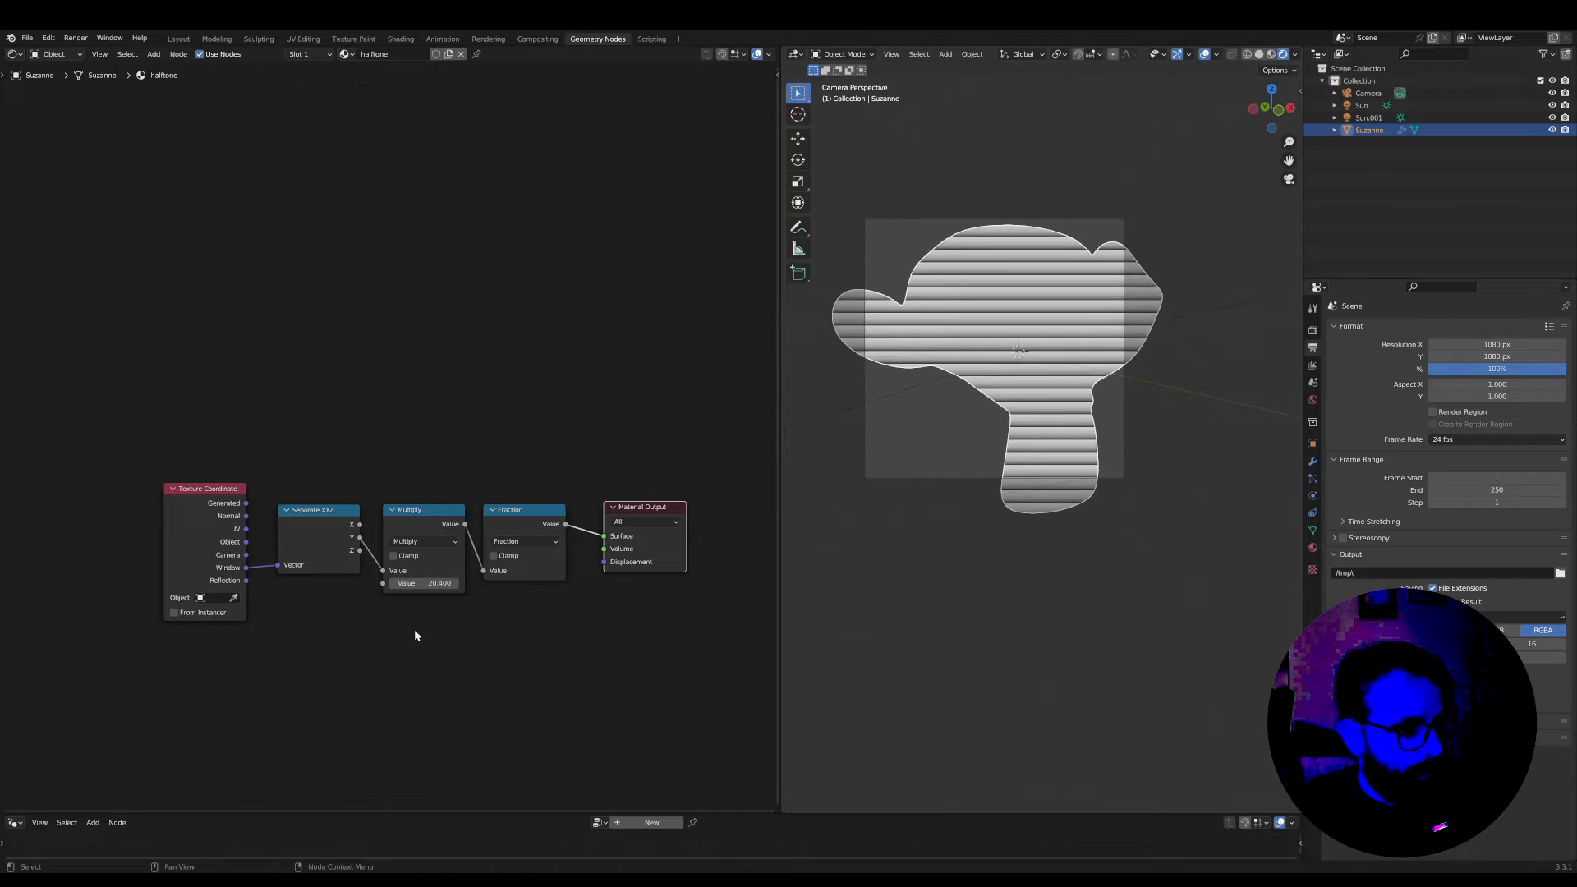
pyautogui.moveTo(429, 583); pyautogui.dragTo(575, 583)
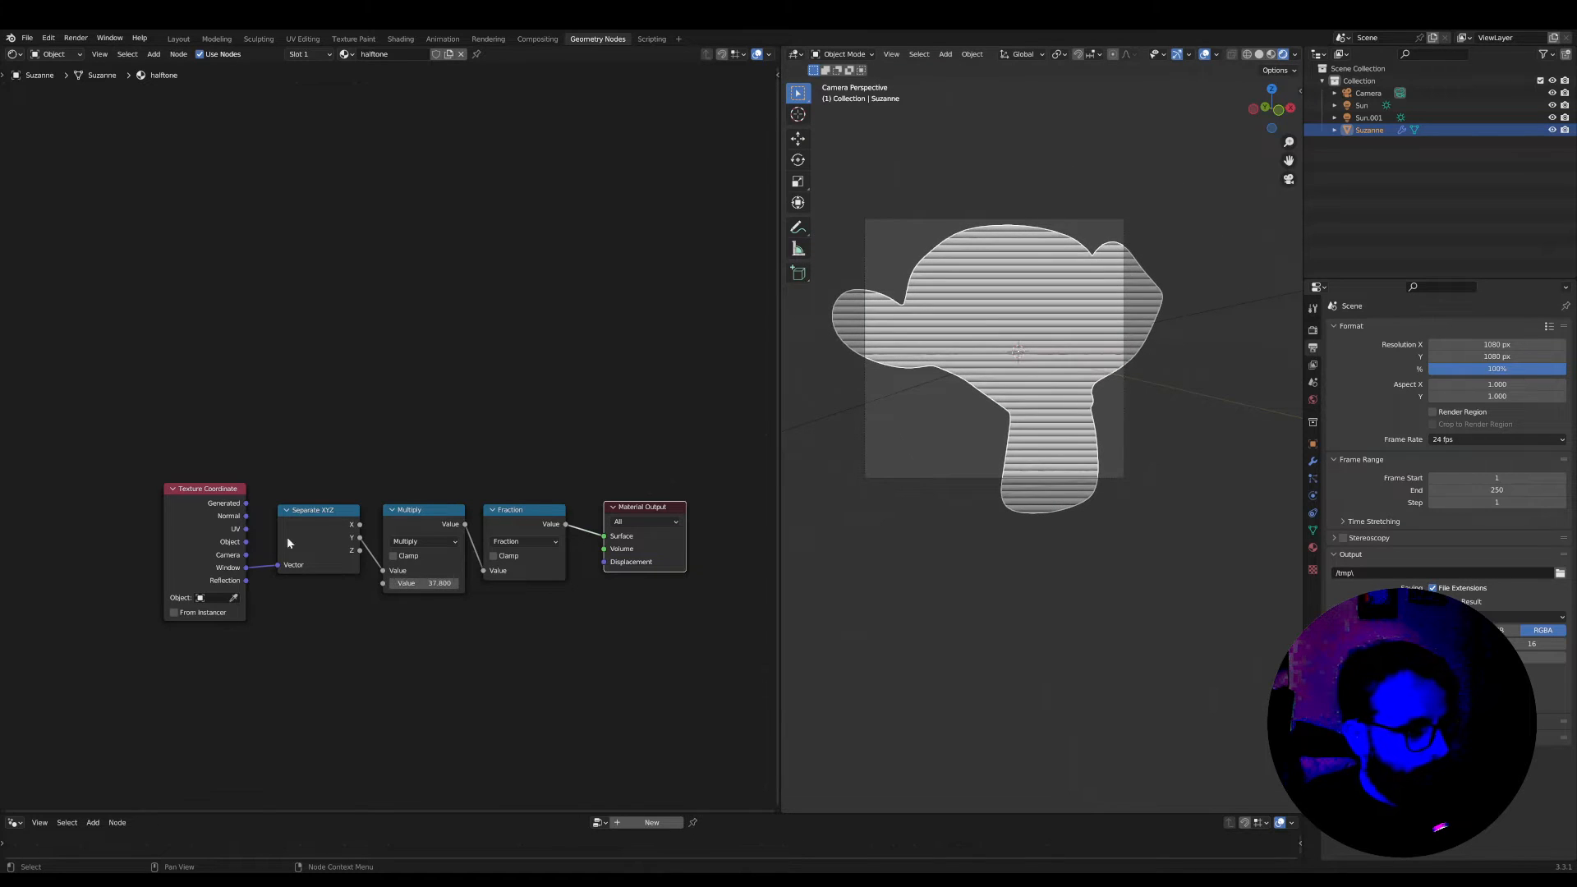
# Move Texture Coordinate and Separate XYZ away from the Multiply node to leave a wide gap between them
pyautogui.moveTo(219, 491); pyautogui.dragTo(464, 488, button='middle')
pyautogui.scroll(1, 464, 489)
pyautogui.moveTo(442, 489); pyautogui.dragTo(205, 499)
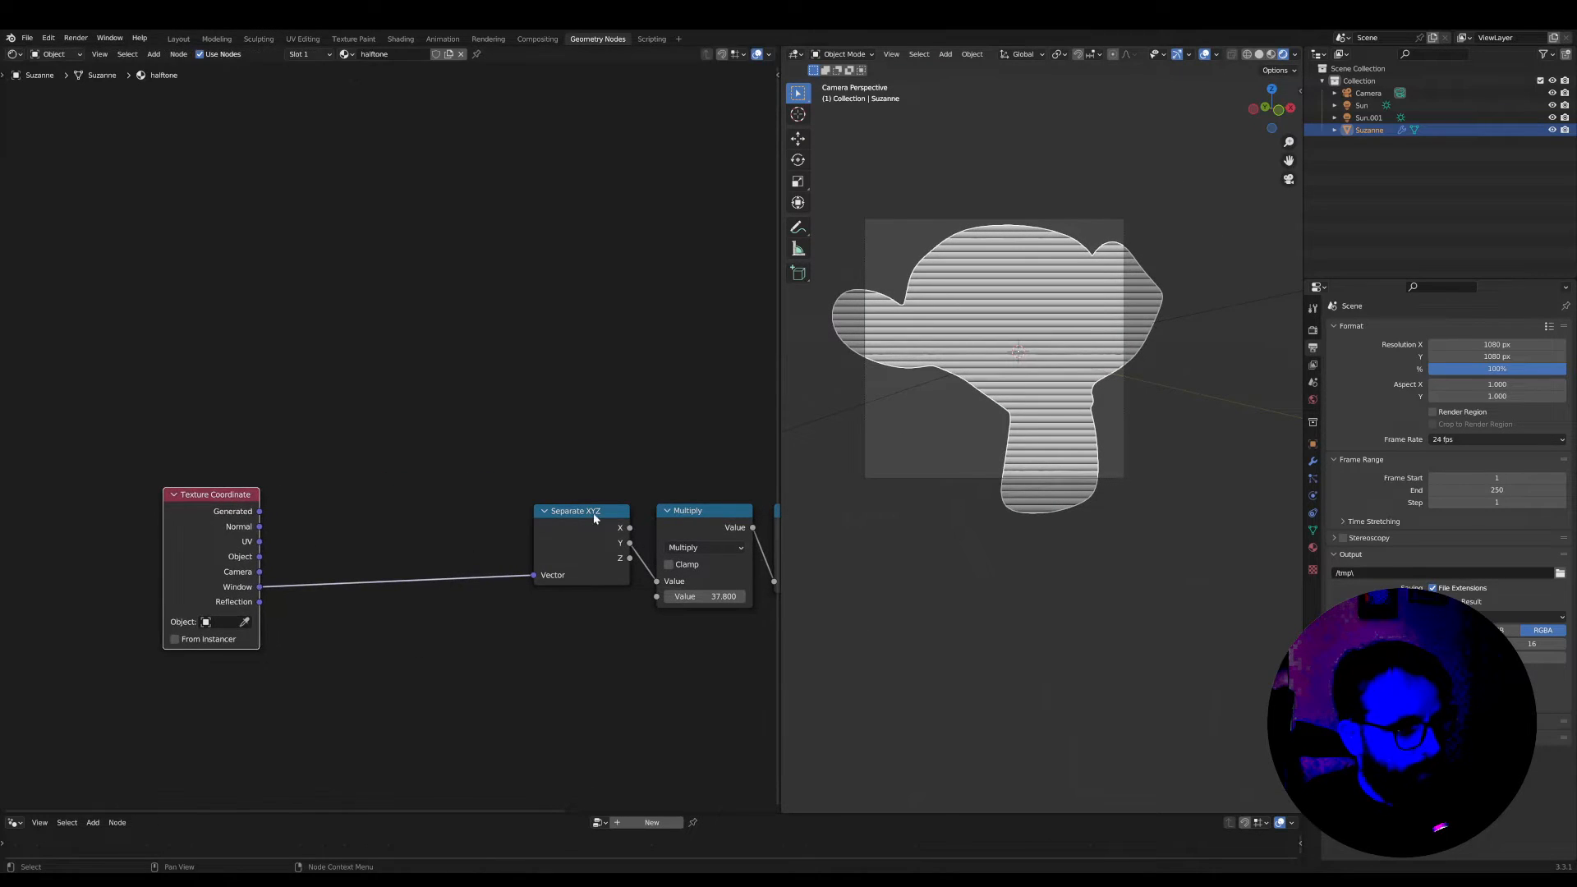
pyautogui.moveTo(592, 513); pyautogui.dragTo(404, 513)
pyautogui.moveTo(560, 503); pyautogui.dragTo(443, 519, button='middle')
pyautogui.scroll(-1, 444, 519)
pyautogui.moveTo(314, 528); pyautogui.dragTo(322, 516)
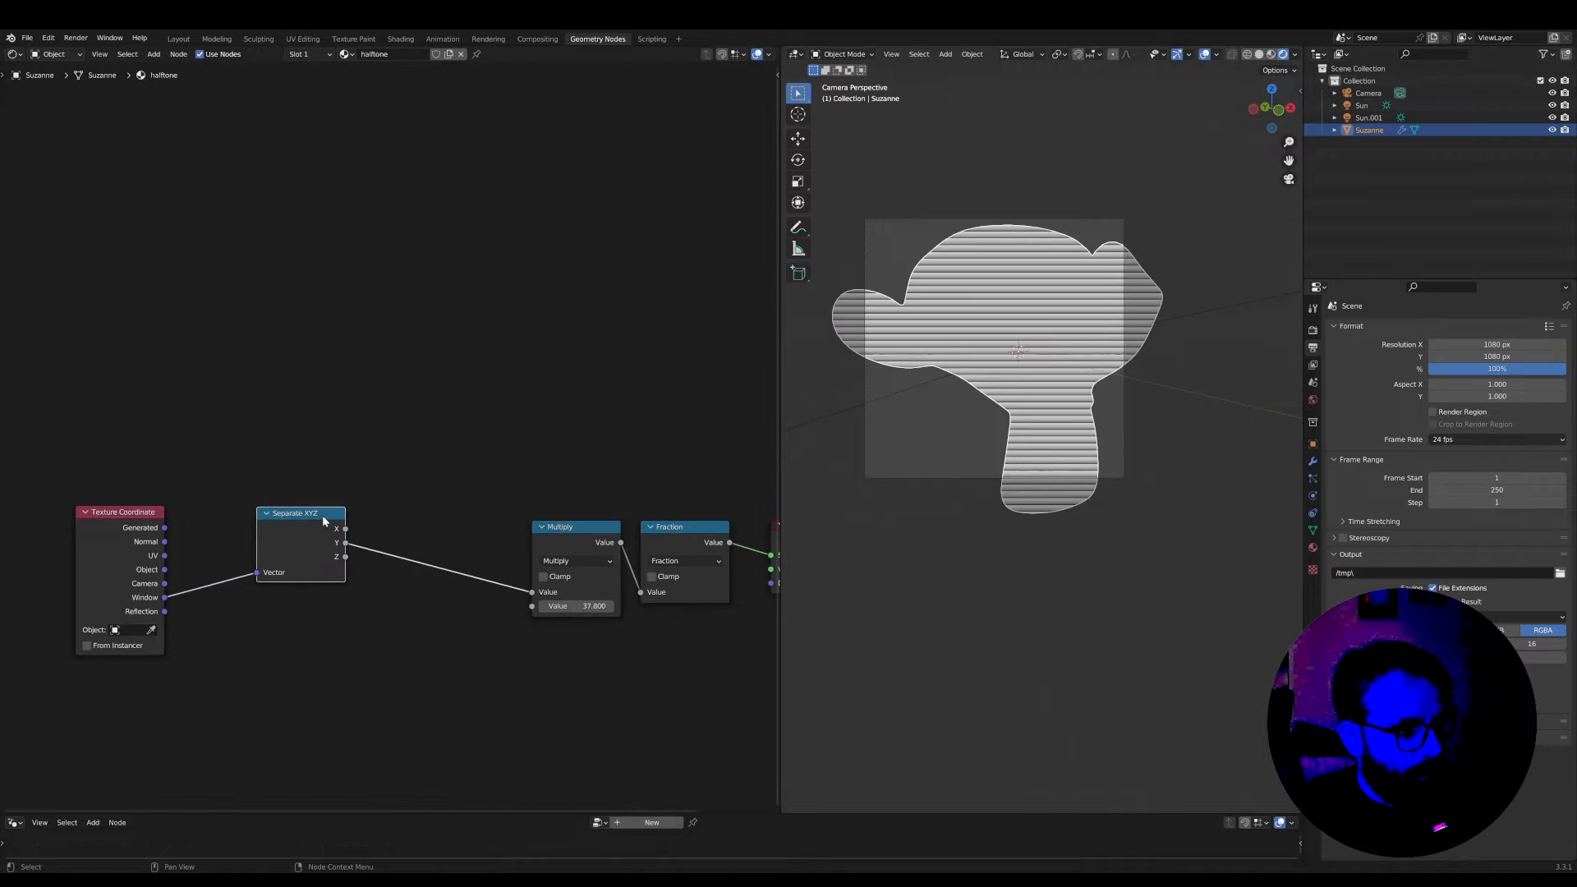
# Preview the X output of Separate XYZ on the Surface
pyautogui.keyDown('ctrl'); pyautogui.keyDown('shift'); pyautogui.click(322, 516); pyautogui.keyUp('shift'); pyautogui.keyUp('ctrl')
pyautogui.scroll(3, 838, 370)
pyautogui.scroll(-1, 844, 349)
pyautogui.scroll(-1, 558, 485)
pyautogui.keyDown('shift'); pyautogui.scroll(3, 457, 534); pyautogui.keyUp('shift')
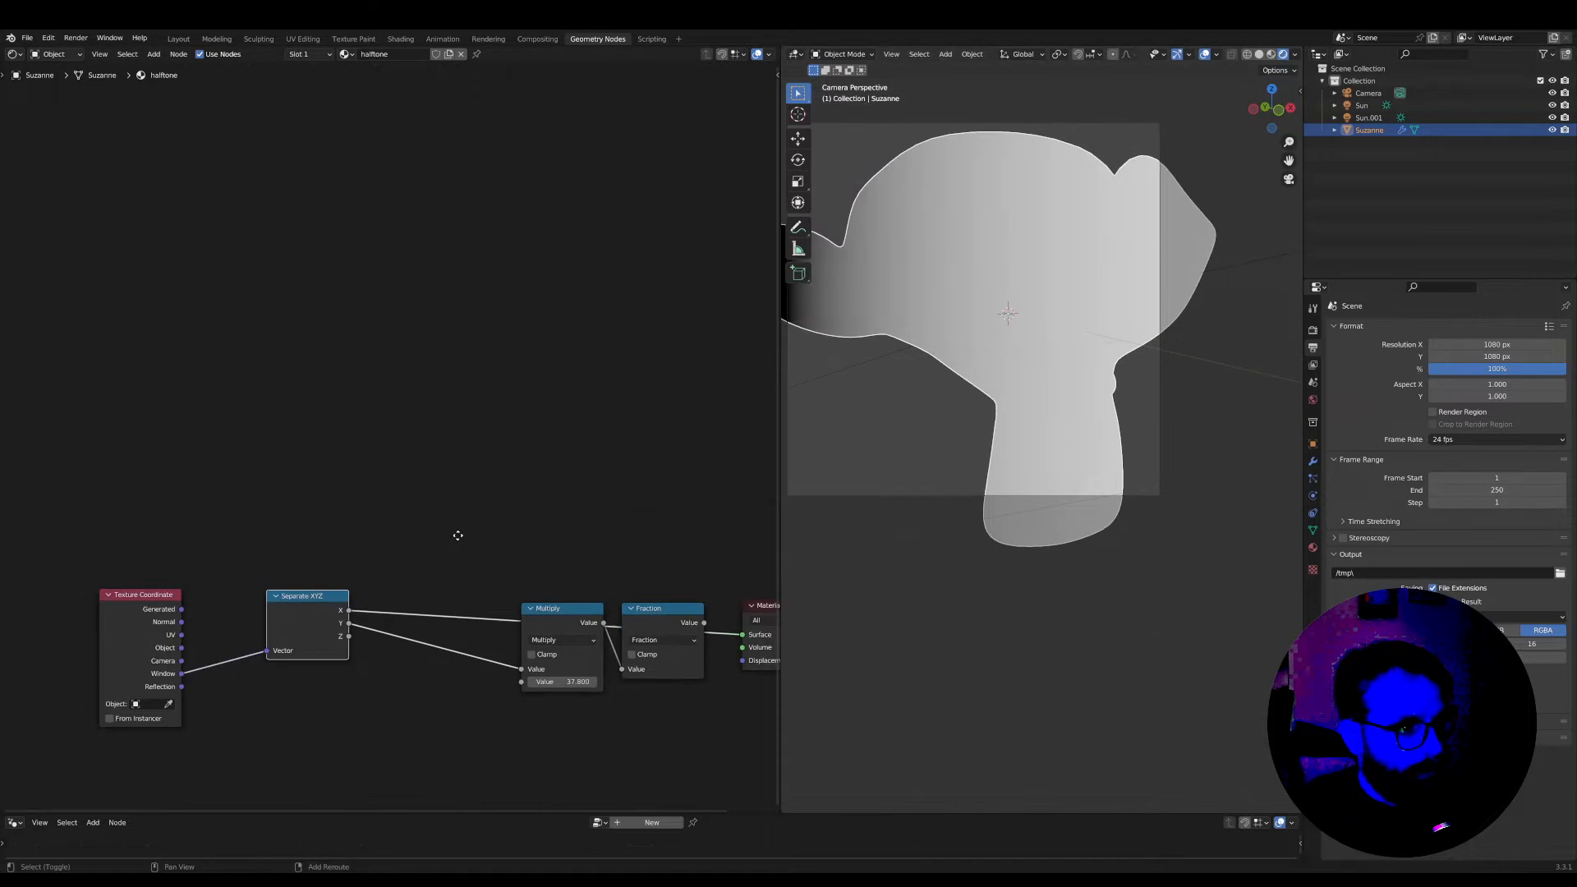
pyautogui.scroll(1, 457, 535)
# Insert a Sine Math node between the X output and the Surface, placing it above the Multiply and Fraction nodes
pyautogui.hotkey('shift', 'a')
pyautogui.write('s')
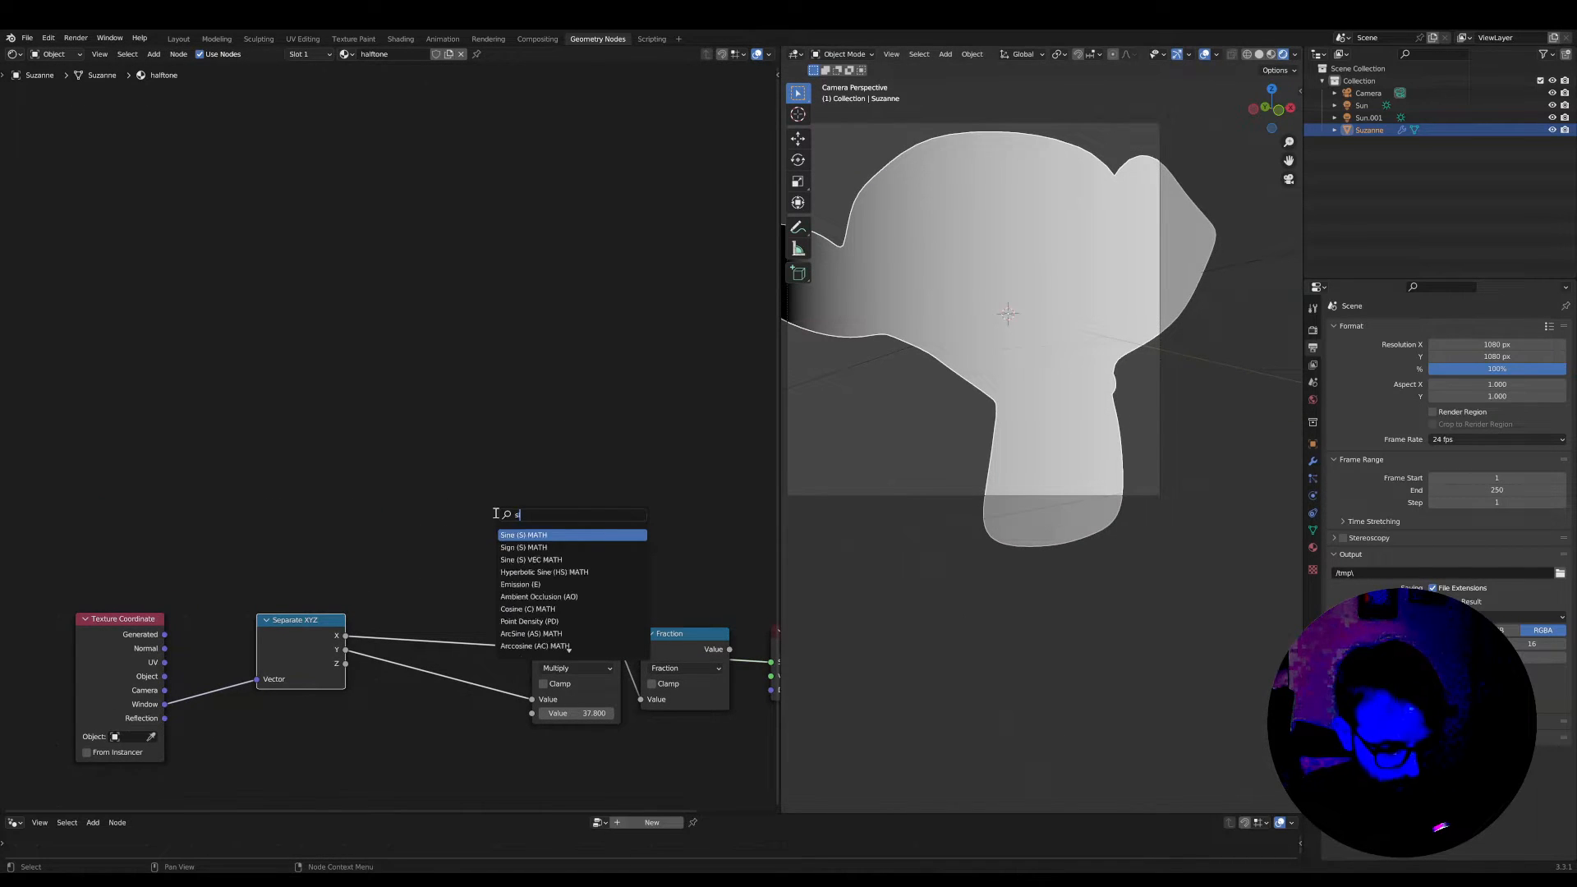
pyautogui.write('ine')
pyautogui.press('Return')
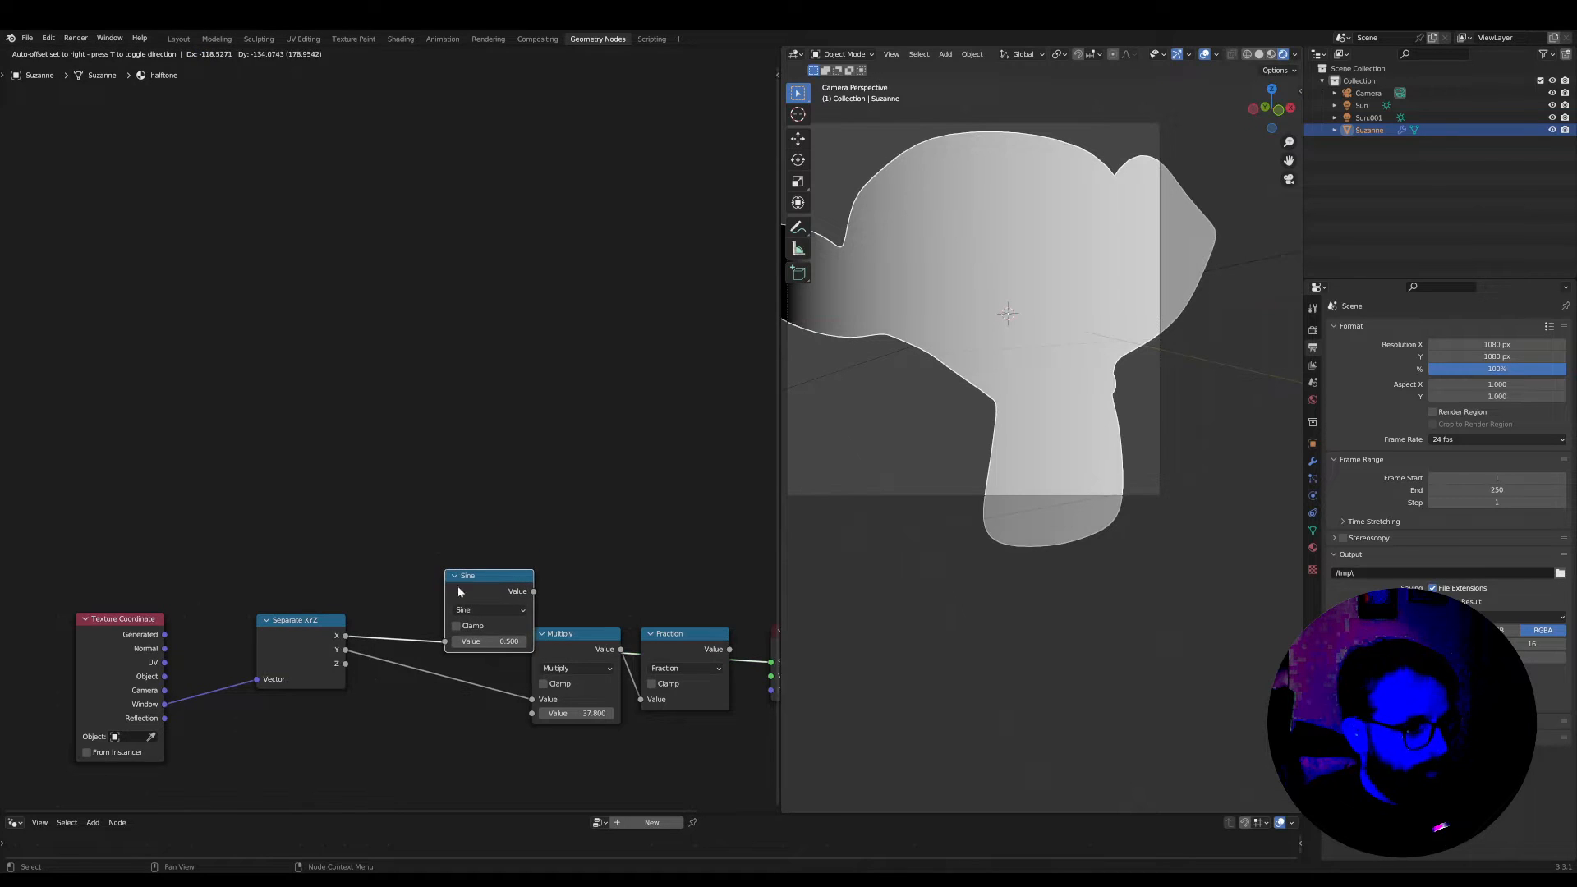
pyautogui.click(493, 533)
pyautogui.moveTo(511, 514); pyautogui.dragTo(609, 454)
# Duplicate the Multiply node onto the link between the X output and Sine, and set its factor to 46.48
pyautogui.scroll(1, 616, 476)
pyautogui.click(608, 674)
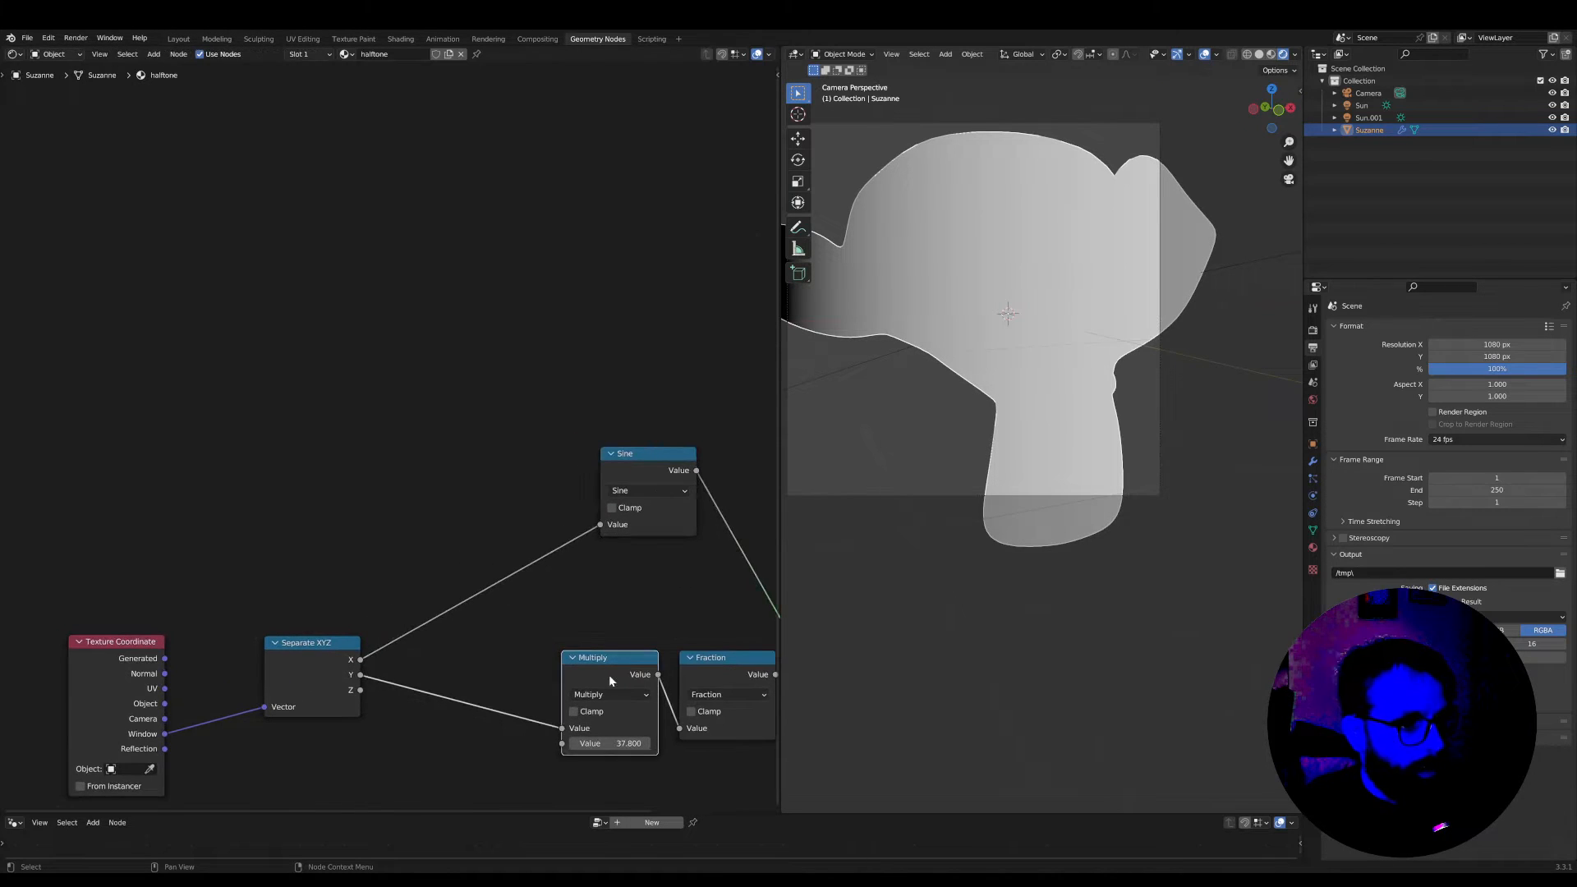
pyautogui.hotkey('shift', 'd')
pyautogui.click(524, 490)
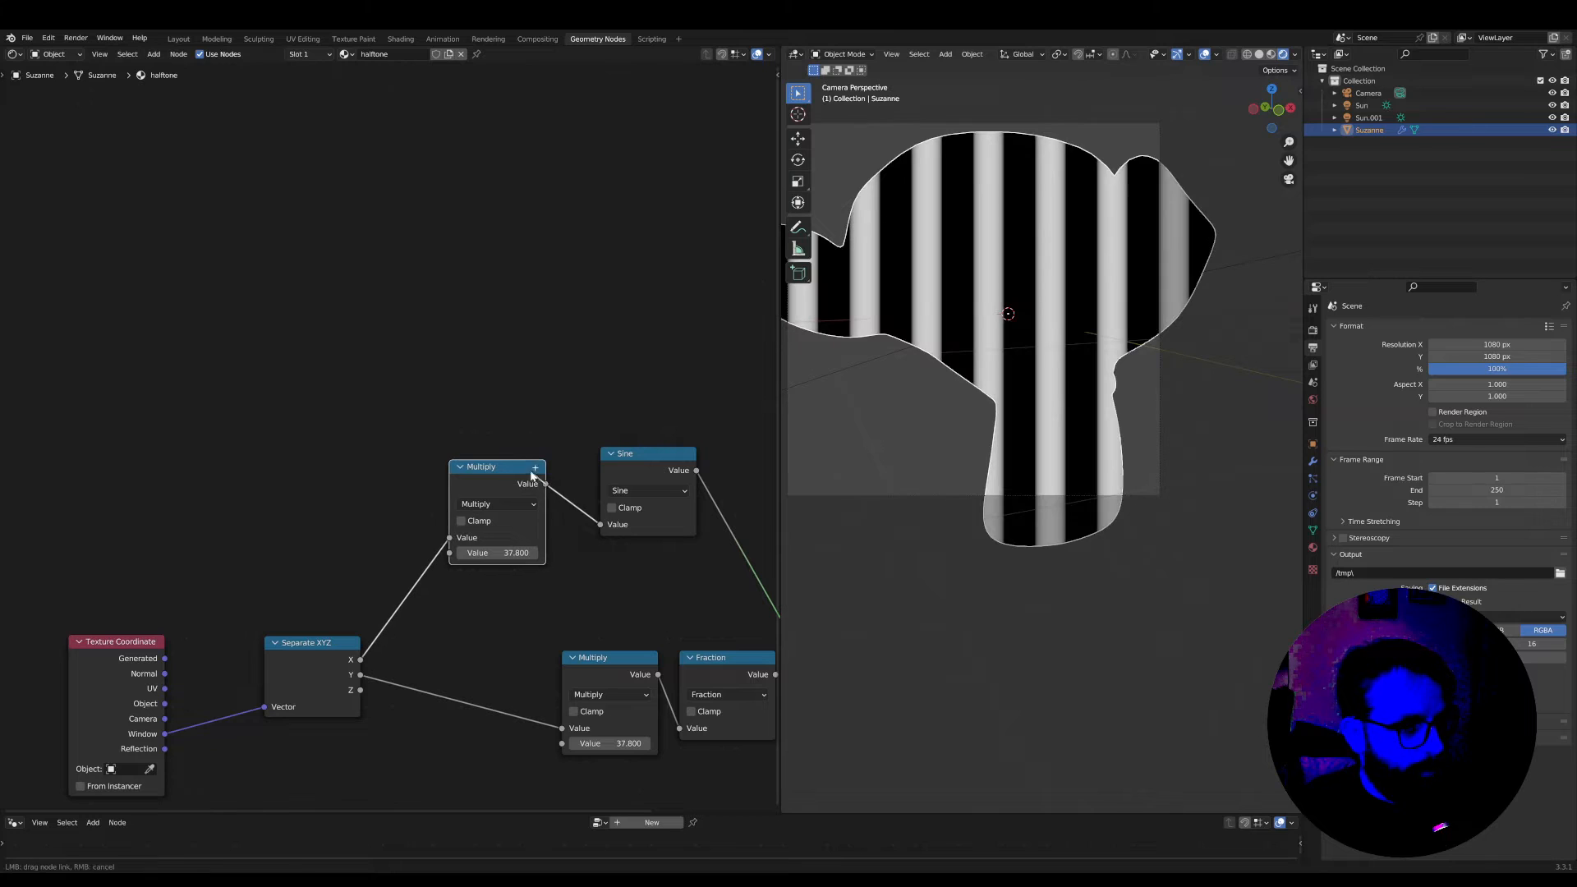
pyautogui.moveTo(516, 552); pyautogui.dragTo(599, 553)
pyautogui.moveTo(504, 468); pyautogui.dragTo(540, 454)
pyautogui.moveTo(540, 453); pyautogui.dragTo(412, 471, button='middle')
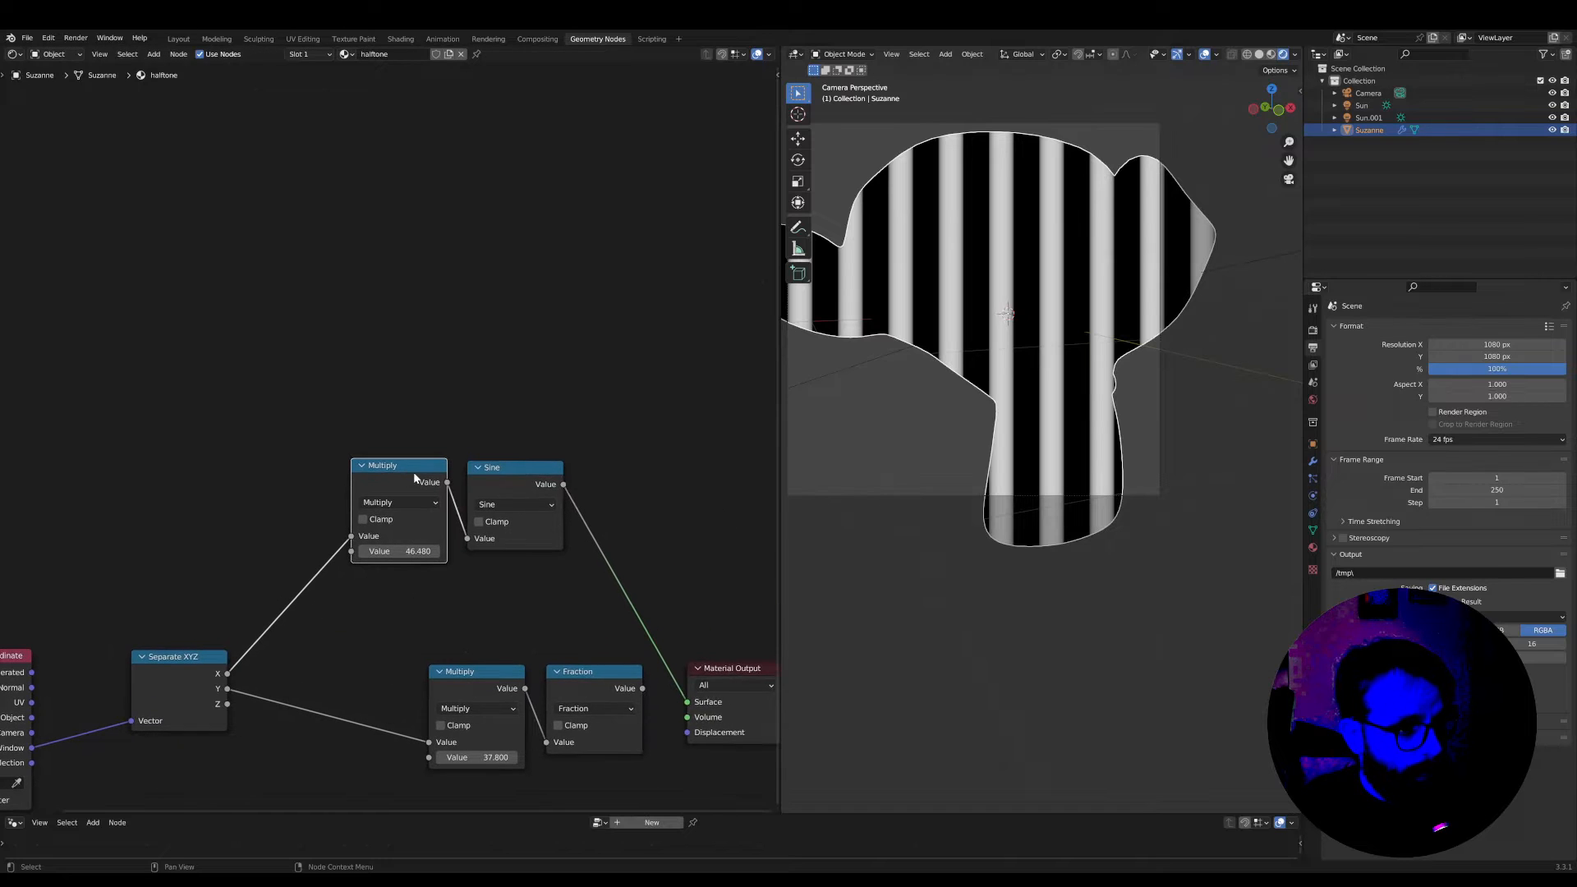
# Place another copy of the Multiply node right after Sine and set its factor to 0.1
pyautogui.hotkey('shift', 'd')
pyautogui.click(634, 484)
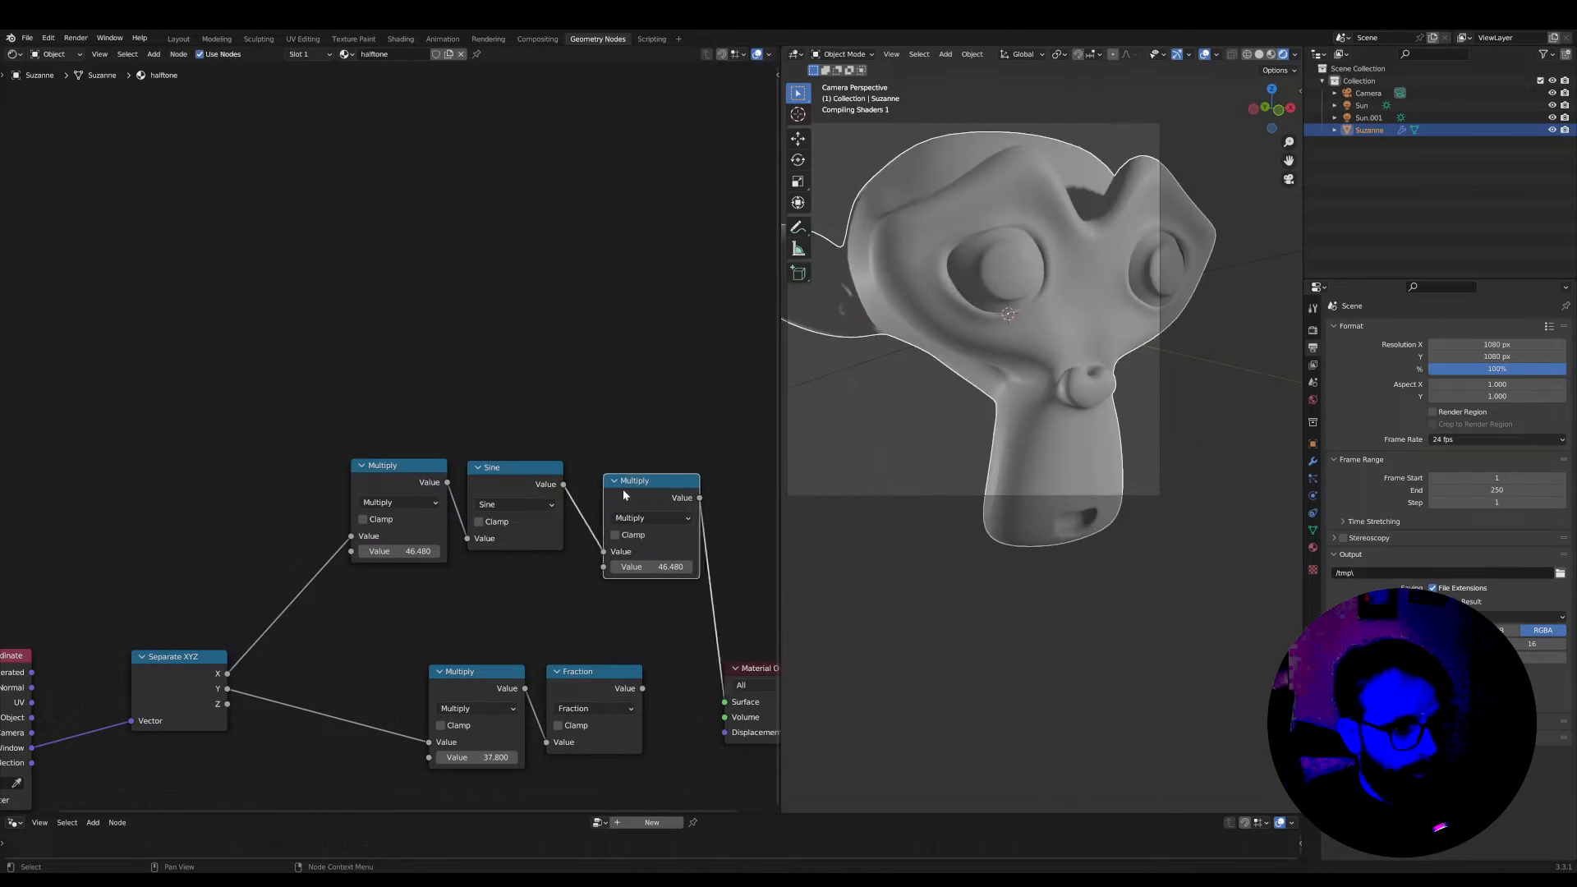
pyautogui.moveTo(623, 484); pyautogui.dragTo(610, 473)
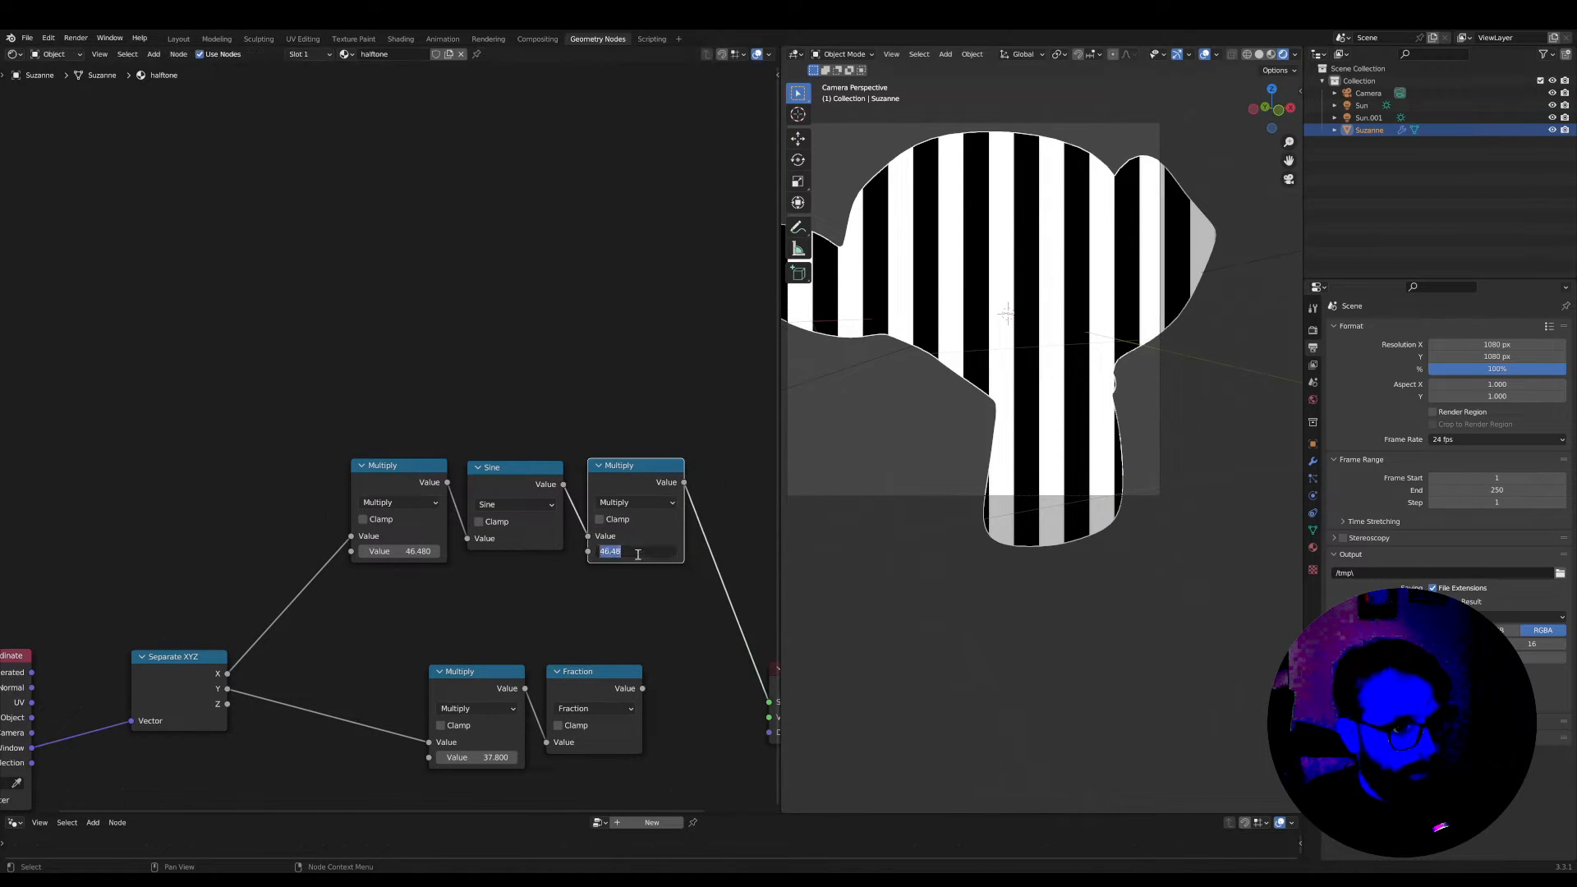
pyautogui.write('.1')
pyautogui.press('Return')
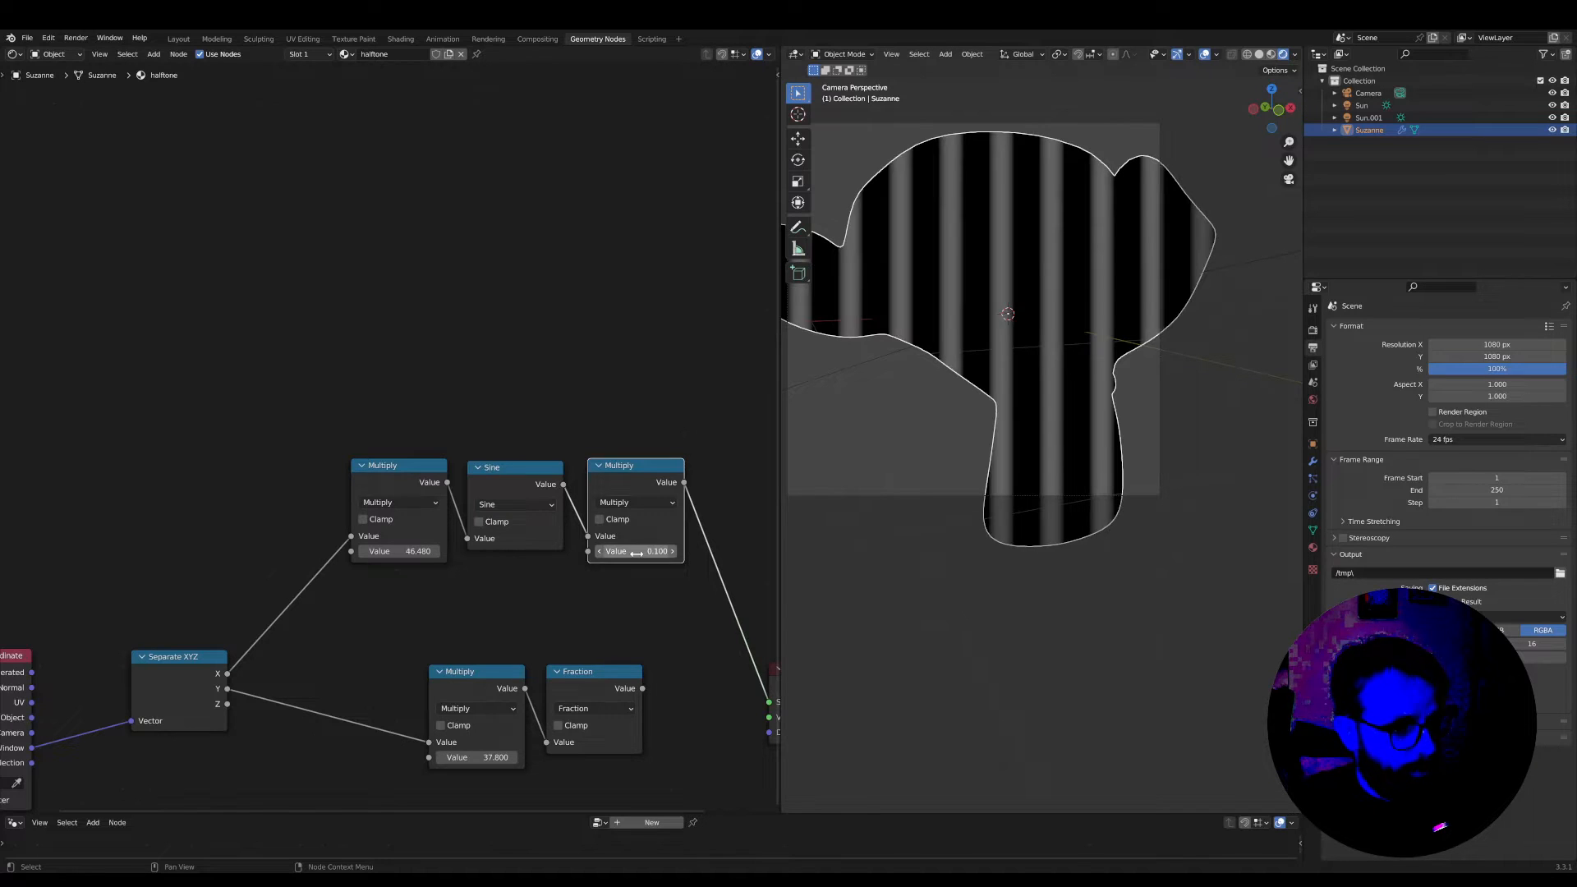
# Move the Material Output farther from the two math chains to make room for further nodes
pyautogui.scroll(-6, 632, 583)
pyautogui.moveTo(606, 656); pyautogui.dragTo(459, 673)
pyautogui.moveTo(667, 579); pyautogui.dragTo(776, 545)
pyautogui.moveTo(715, 574); pyautogui.dragTo(622, 582, button='middle')
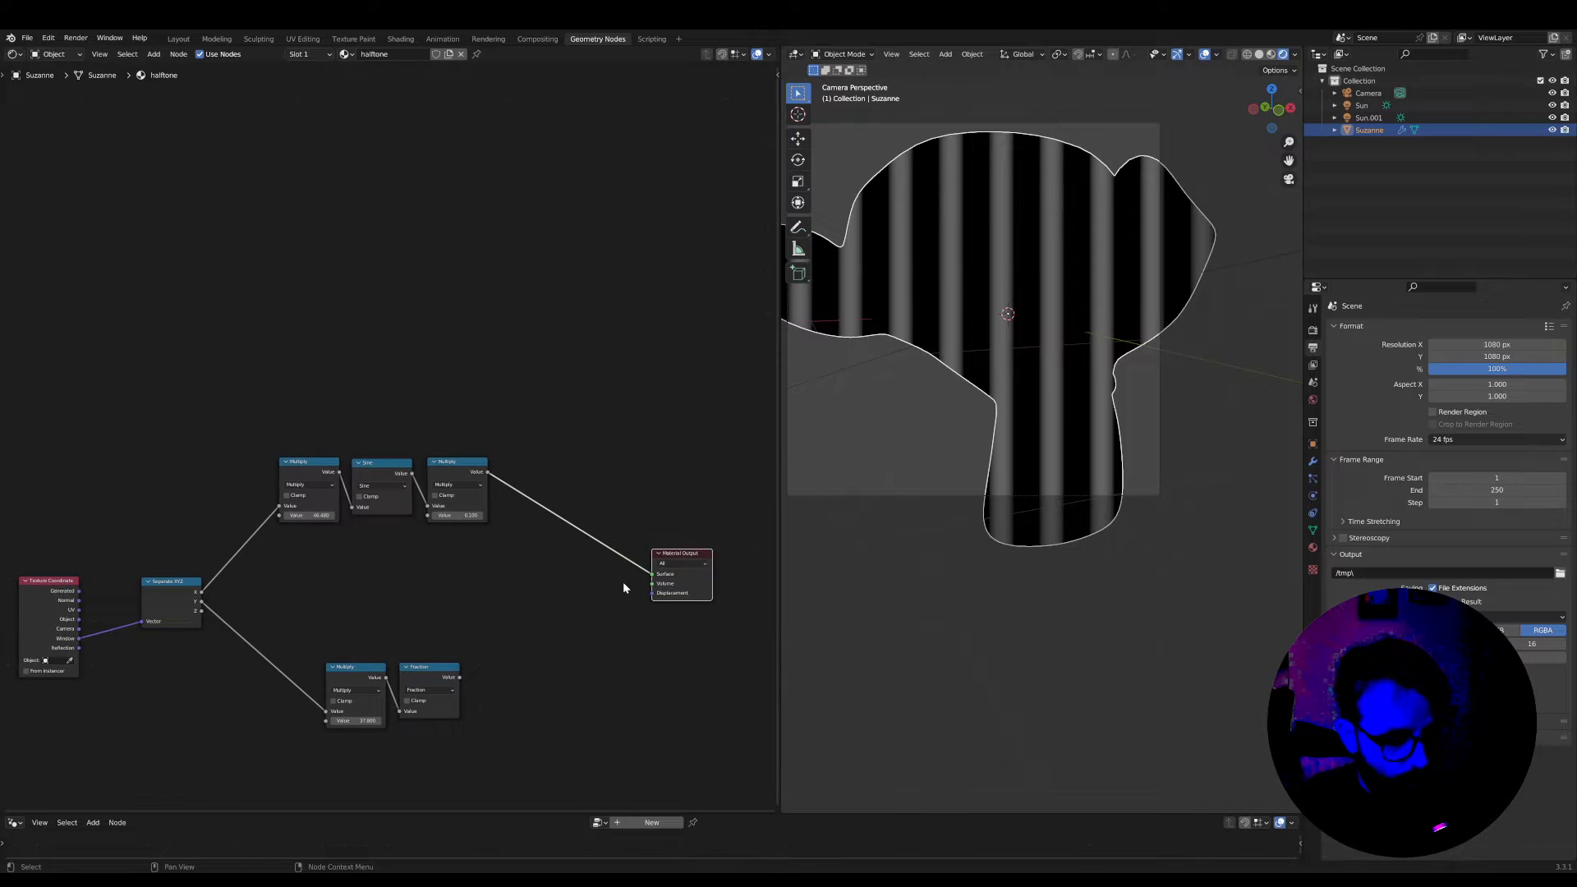
# Insert a Greater Than node between the sine chain's last Multiply and the Surface, and connect the Y output to its Threshold
pyautogui.press('Tab')
pyautogui.write('gre')
pyautogui.press('Return')
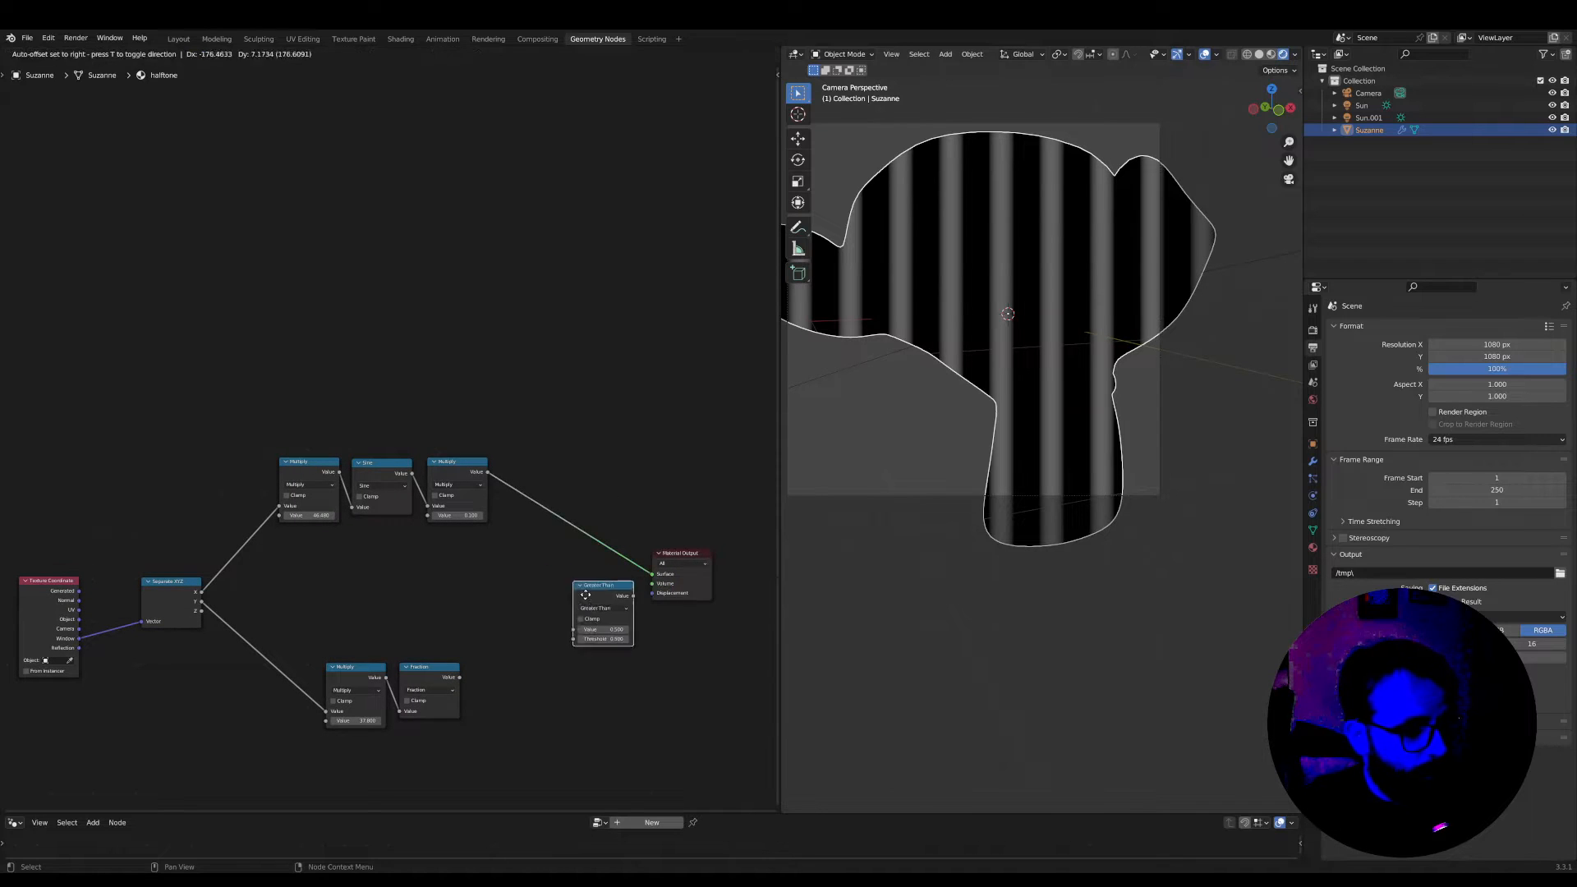
pyautogui.click(618, 561)
pyautogui.scroll(2, 394, 549)
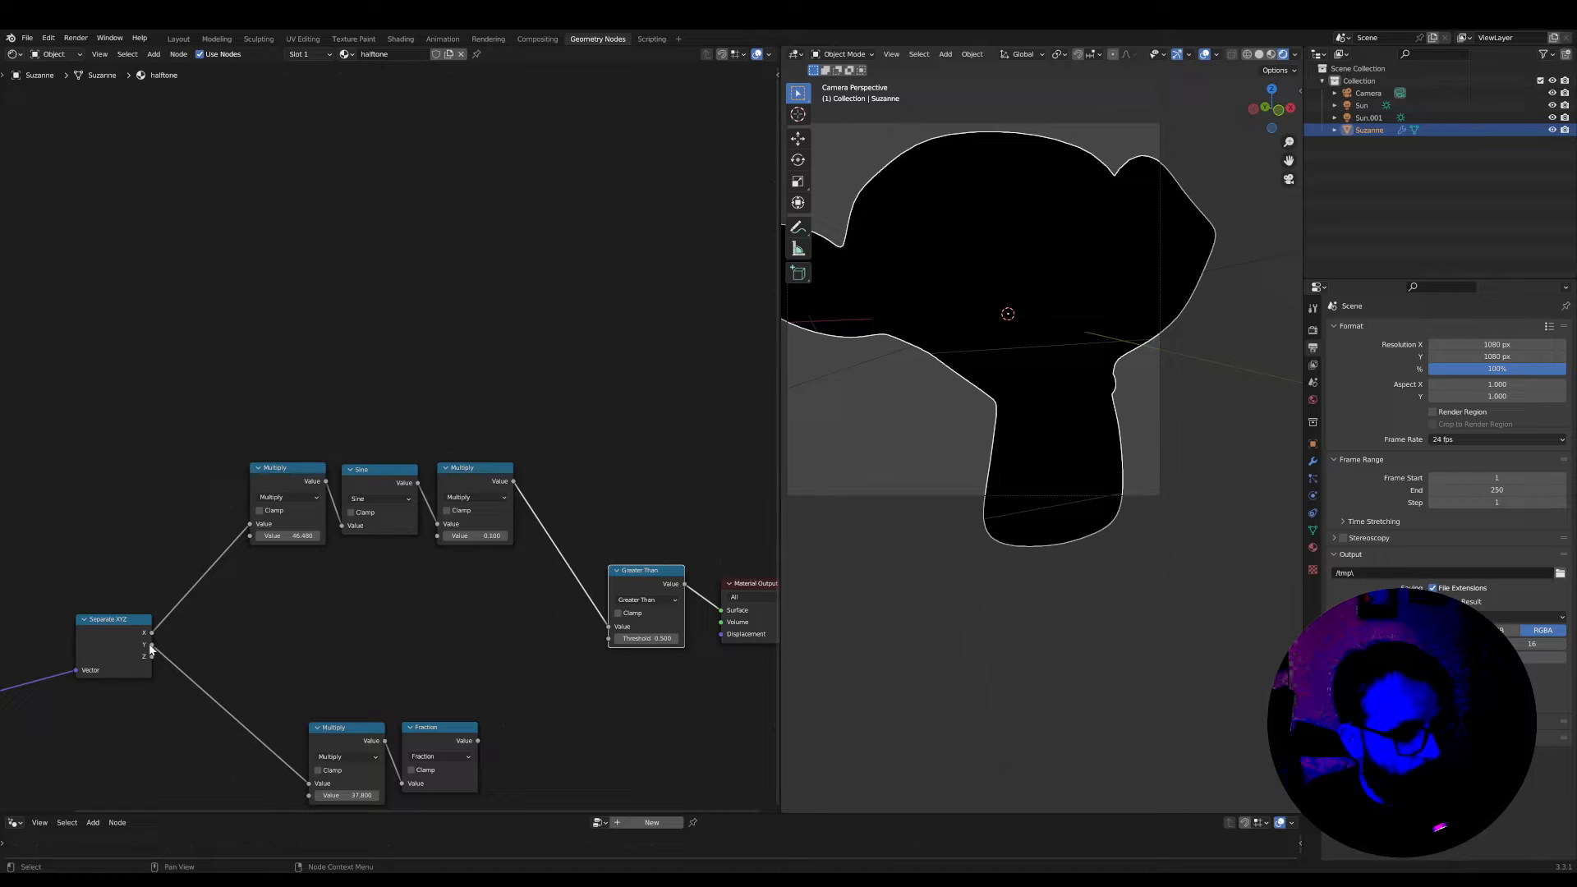
pyautogui.moveTo(152, 646); pyautogui.dragTo(173, 649)
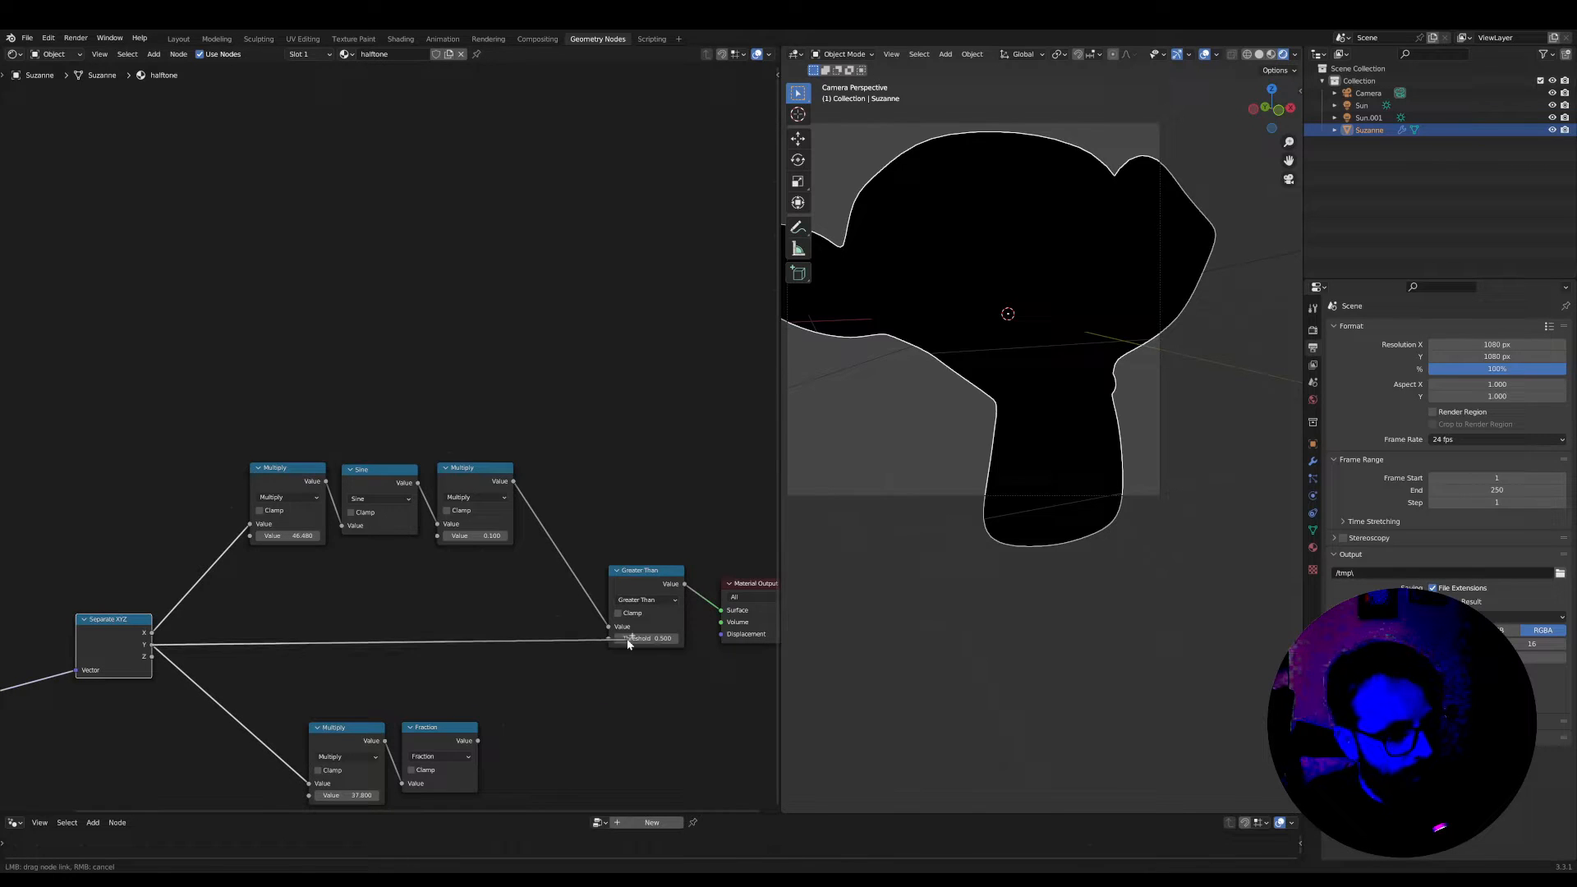
pyautogui.moveTo(629, 644); pyautogui.dragTo(613, 637)
# Move the camera so the wave edge runs across the monkey's face
pyautogui.scroll(-1, 979, 404)
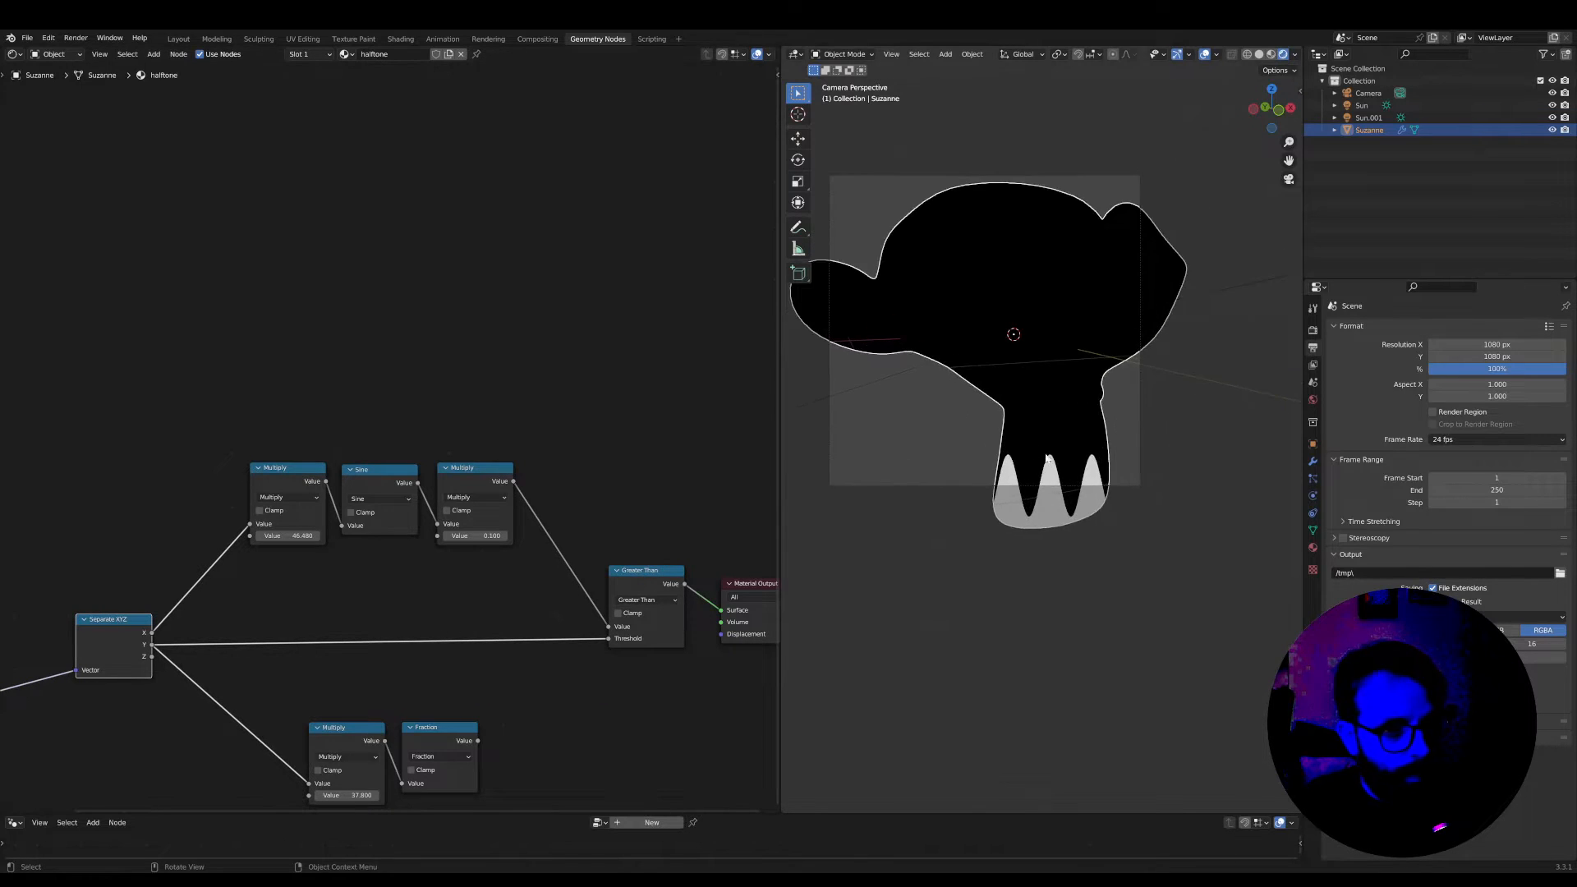
pyautogui.click(1141, 389)
pyautogui.press('g')
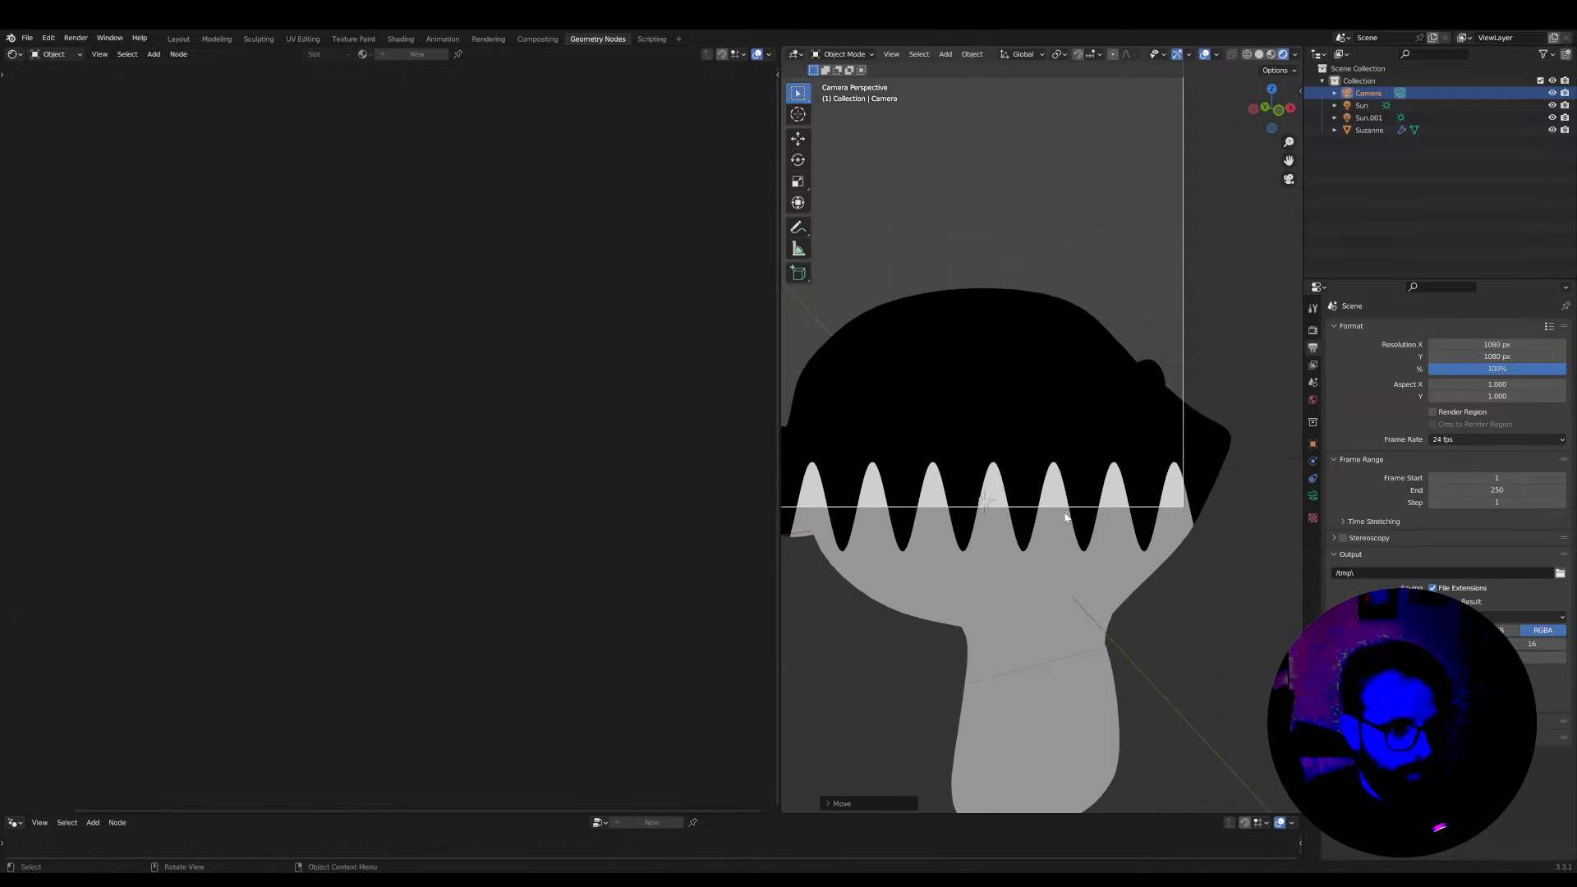
pyautogui.click(1015, 512)
pyautogui.scroll(-1, 1015, 511)
pyautogui.scroll(1, 882, 506)
pyautogui.keyDown('shift'); pyautogui.moveTo(827, 501); pyautogui.dragTo(935, 506, button='middle'); pyautogui.keyUp('shift')
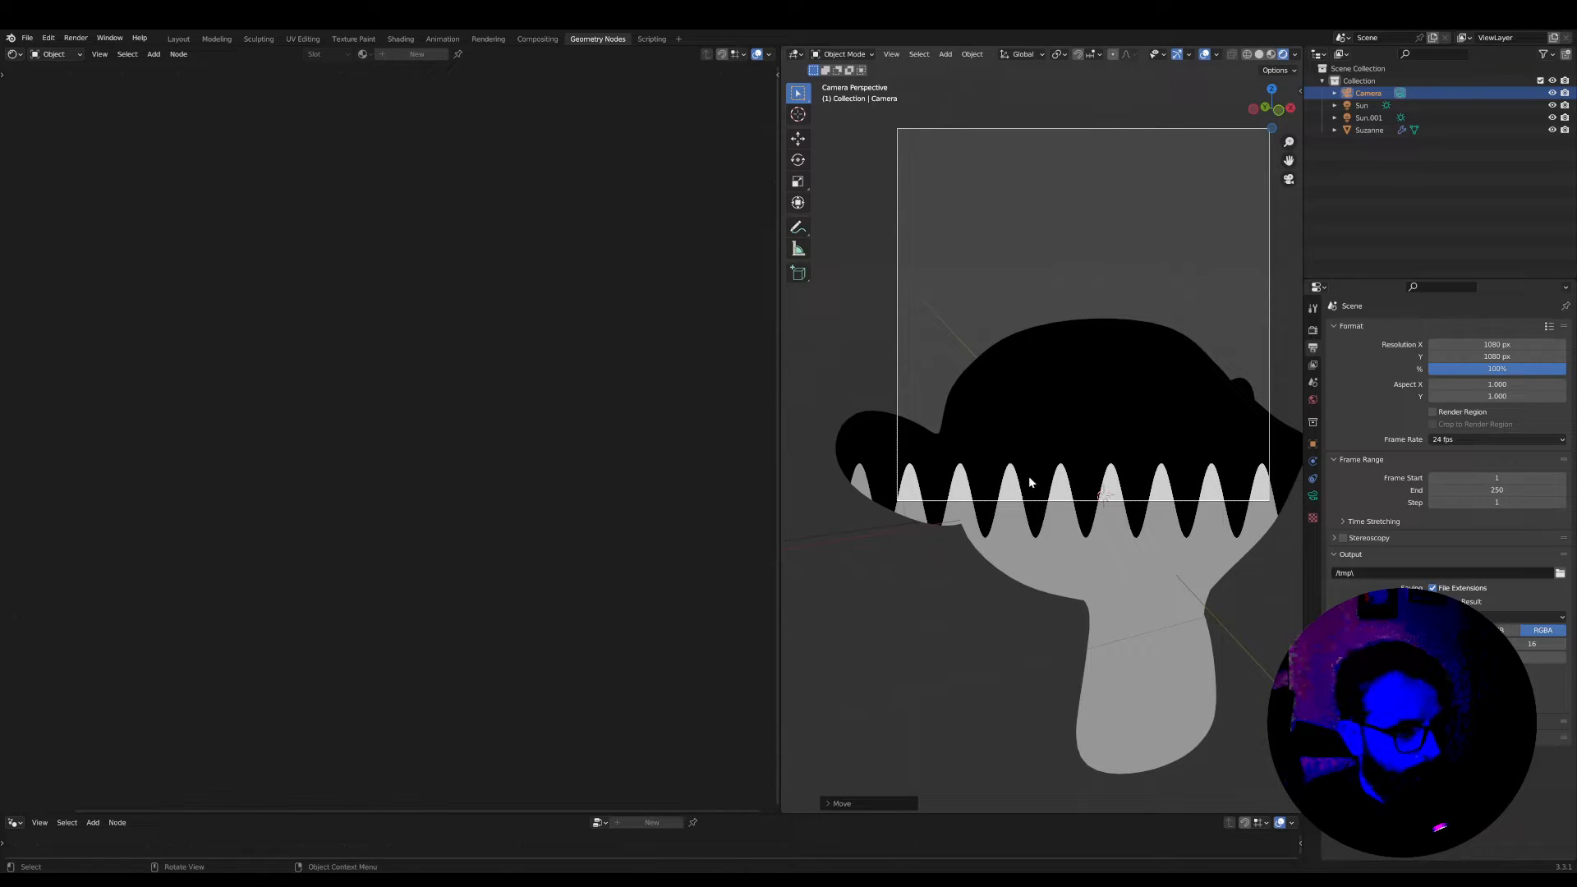
# On the monkey's material, set the Multiply after Sine to 0.03 and the Multiply before Sine to 21.85
pyautogui.click(1055, 430)
pyautogui.moveTo(474, 535); pyautogui.dragTo(245, 539)
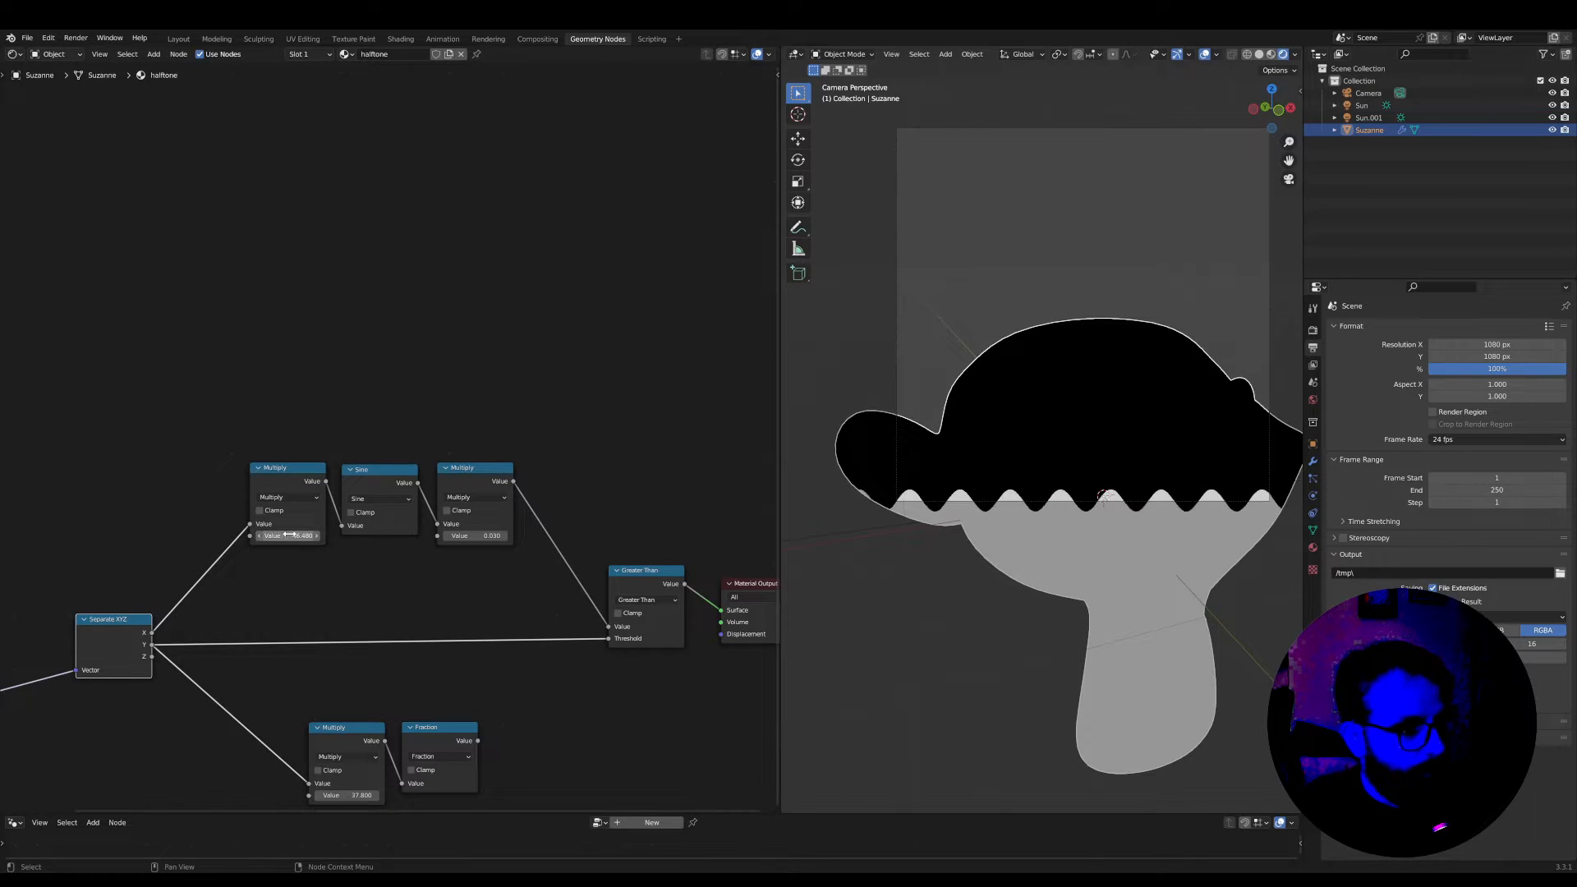
pyautogui.moveTo(289, 536); pyautogui.dragTo(194, 538)
pyautogui.scroll(-2, 625, 556)
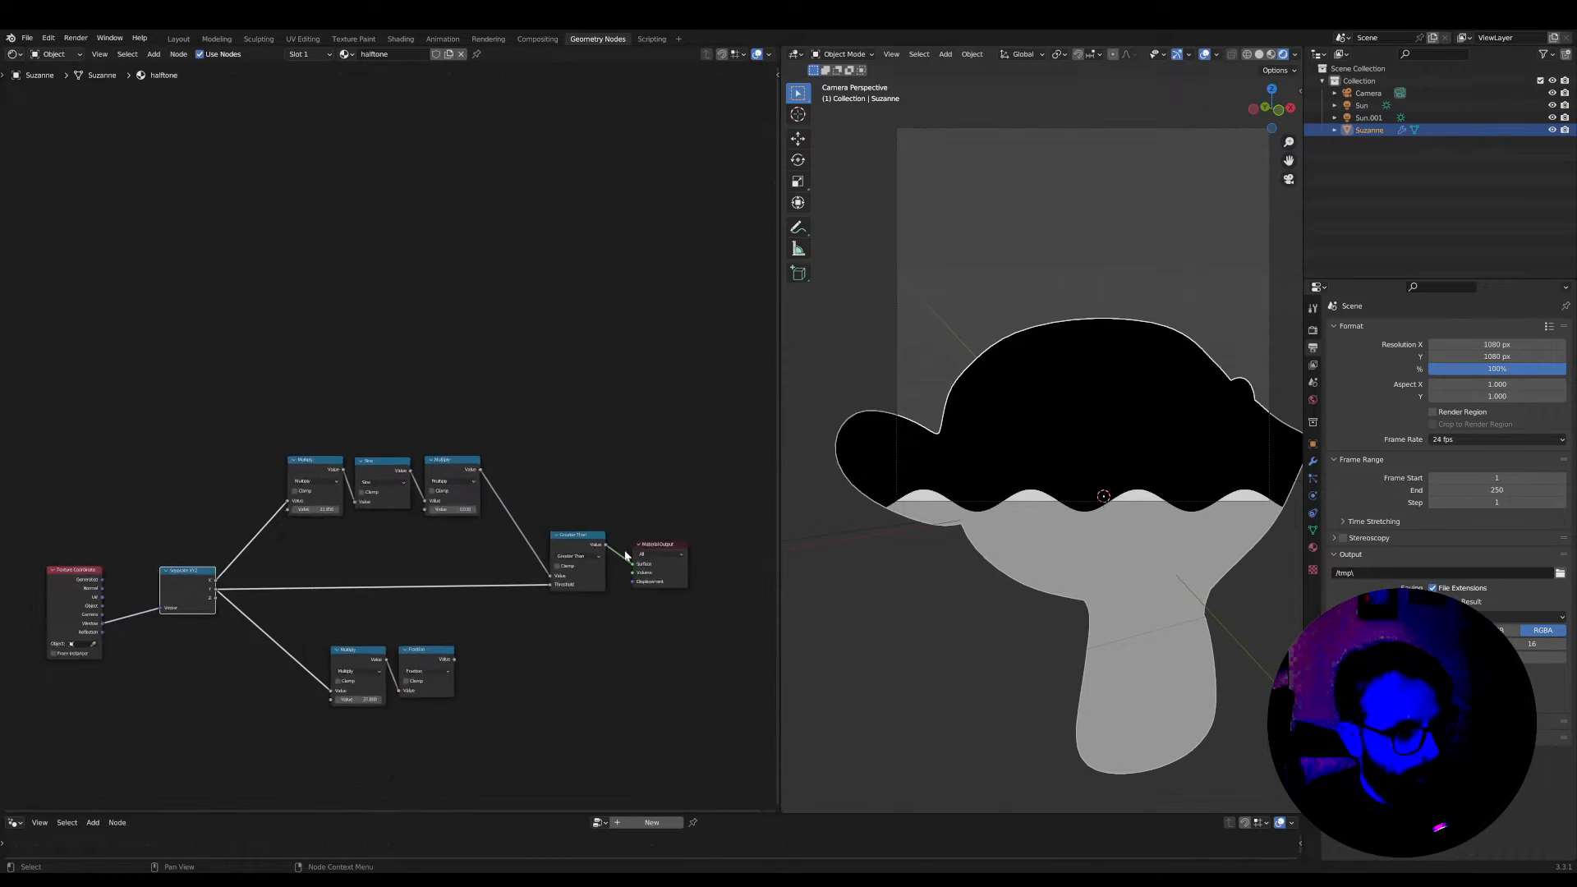
# Delete the Greater Than node in front of the Material Output
pyautogui.scroll(-1, 626, 556)
pyautogui.moveTo(620, 572); pyautogui.dragTo(508, 512, button='middle')
pyautogui.scroll(1, 464, 485)
pyautogui.press('x')
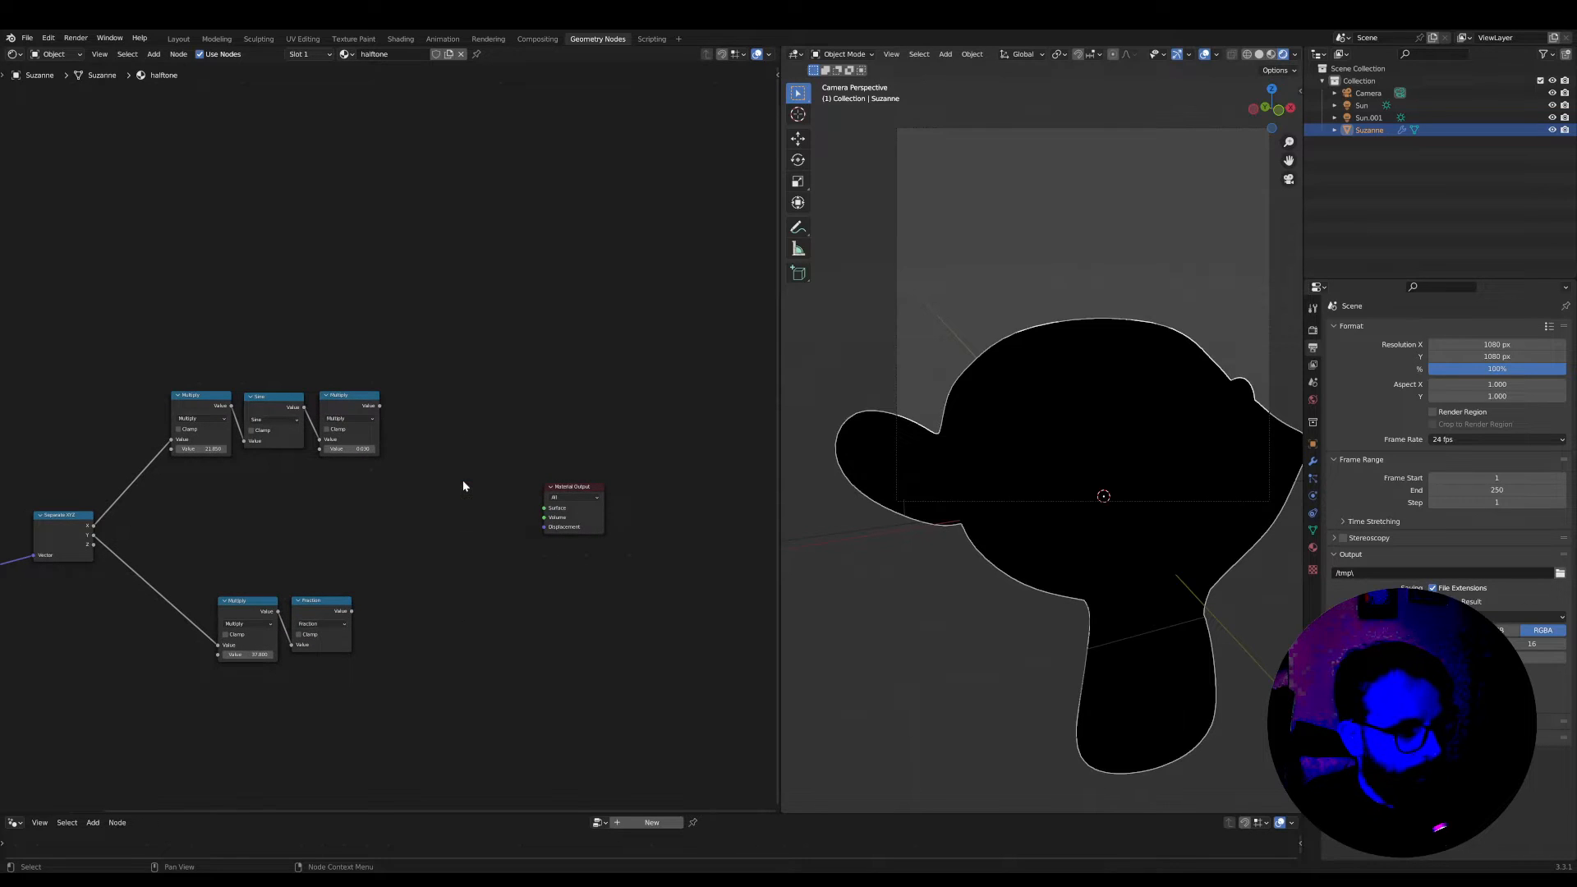
# Move the camera so the monkey head is framed in the camera view again
pyautogui.click(901, 380)
pyautogui.press('g')
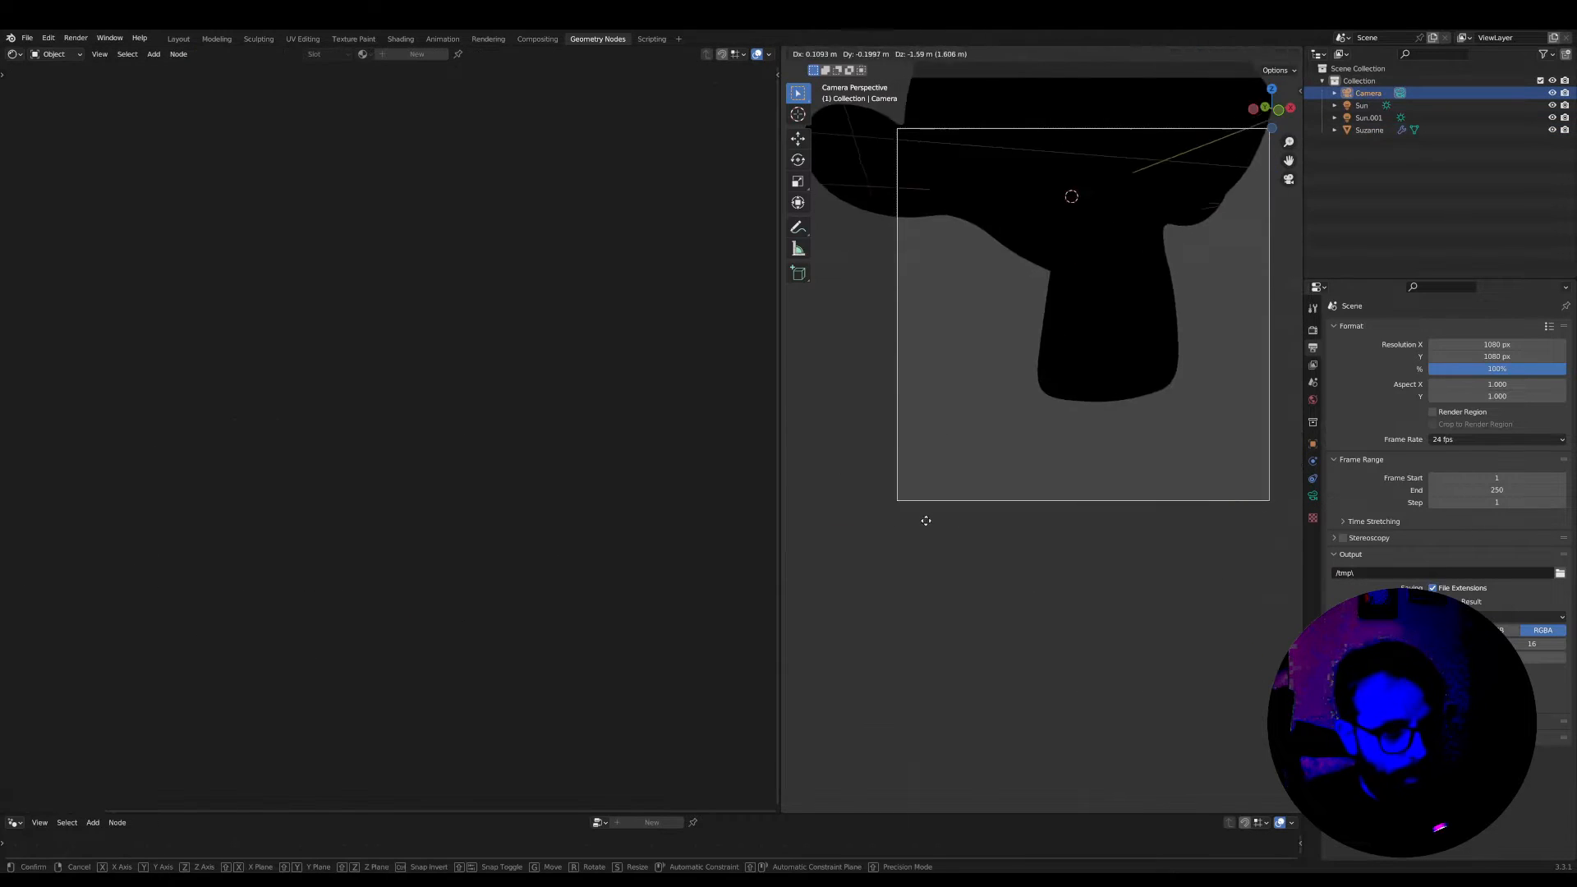
pyautogui.click(922, 460)
pyautogui.scroll(1, 994, 374)
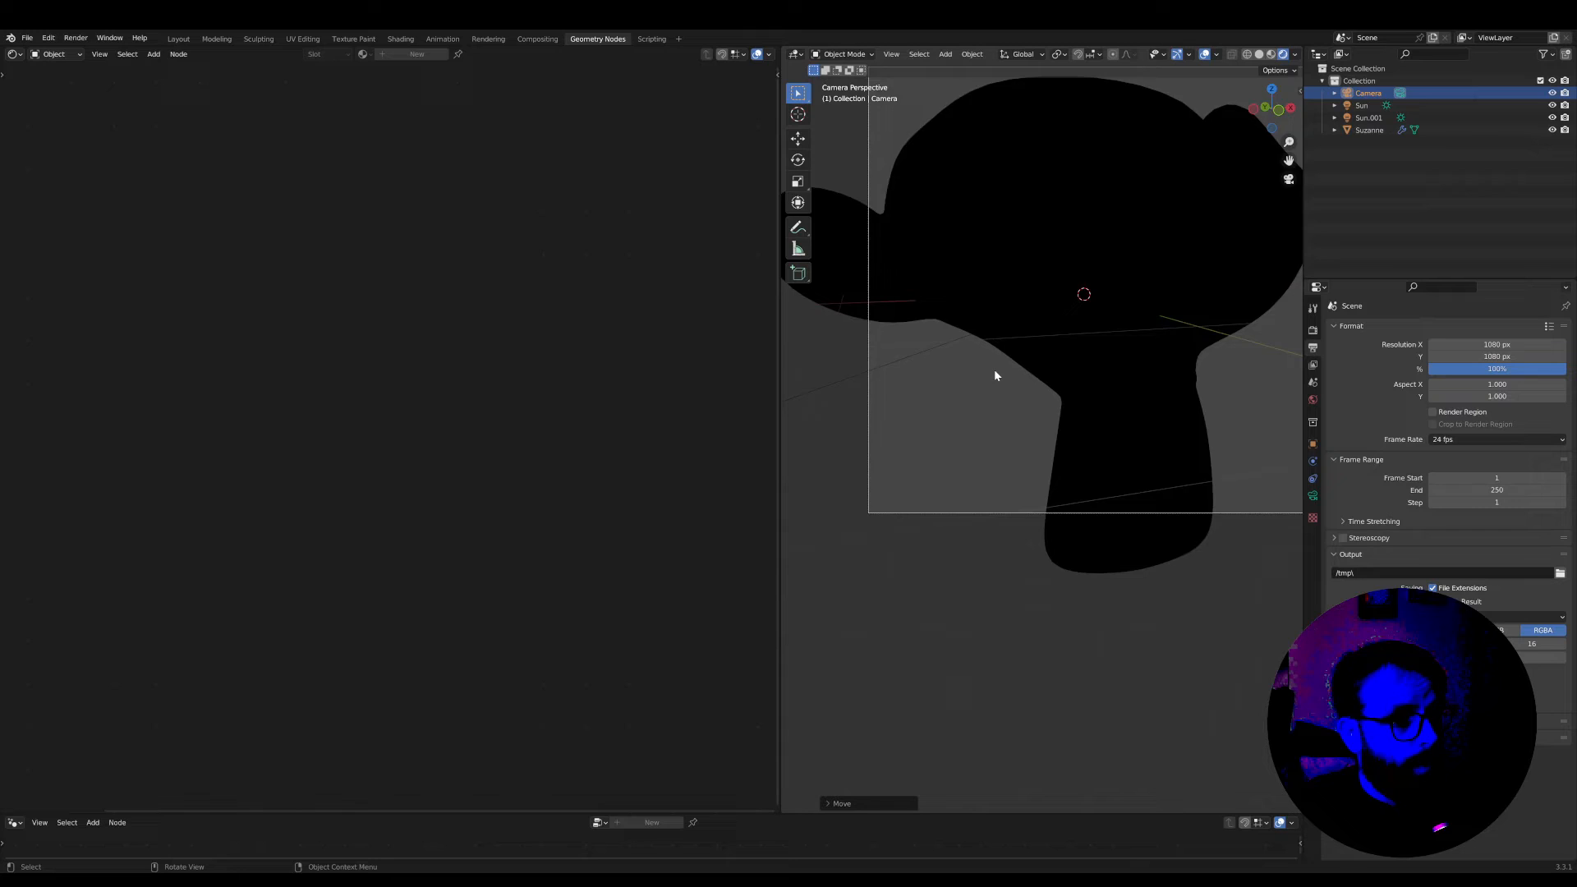
pyautogui.scroll(-1, 994, 375)
# Shift the Multiply and Fraction pair away from Separate XYZ and connect the sine chain's last Multiply to the Surface
pyautogui.click(1041, 290)
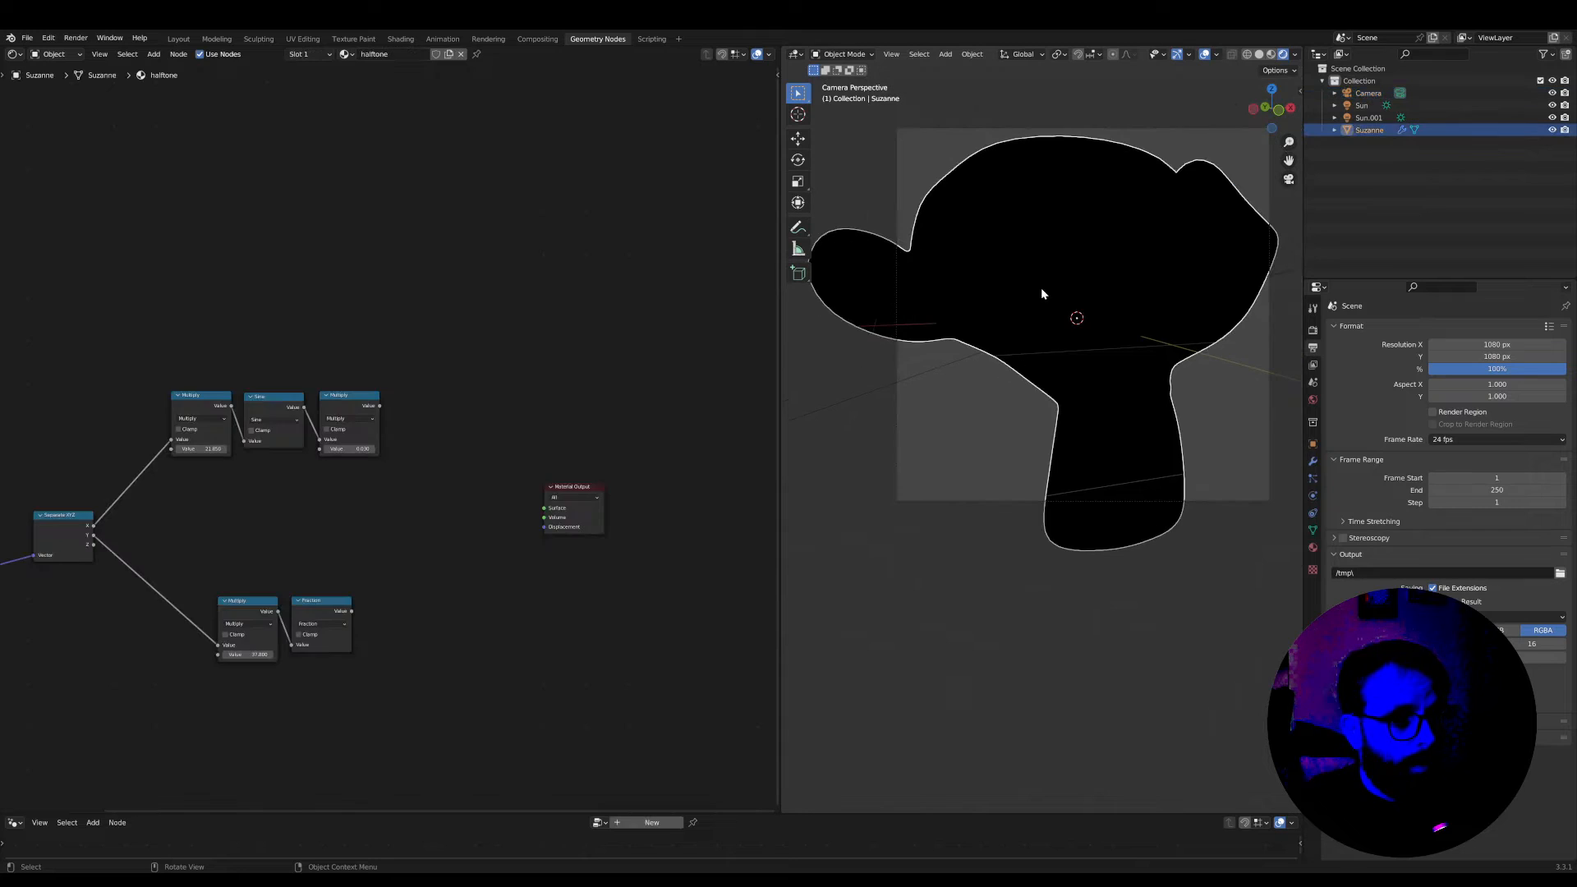
pyautogui.scroll(1, 353, 605)
pyautogui.moveTo(355, 612); pyautogui.dragTo(449, 606, button='middle')
pyautogui.scroll(1, 453, 616)
pyautogui.moveTo(471, 709); pyautogui.dragTo(320, 624)
pyautogui.moveTo(321, 624); pyautogui.dragTo(524, 567)
pyautogui.moveTo(686, 490); pyautogui.dragTo(737, 477)
pyautogui.scroll(1, 513, 429)
pyautogui.moveTo(513, 429); pyautogui.dragTo(520, 482, button='middle')
pyautogui.keyDown('ctrl'); pyautogui.keyDown('shift'); pyautogui.click(465, 446); pyautogui.keyUp('shift'); pyautogui.keyUp('ctrl')
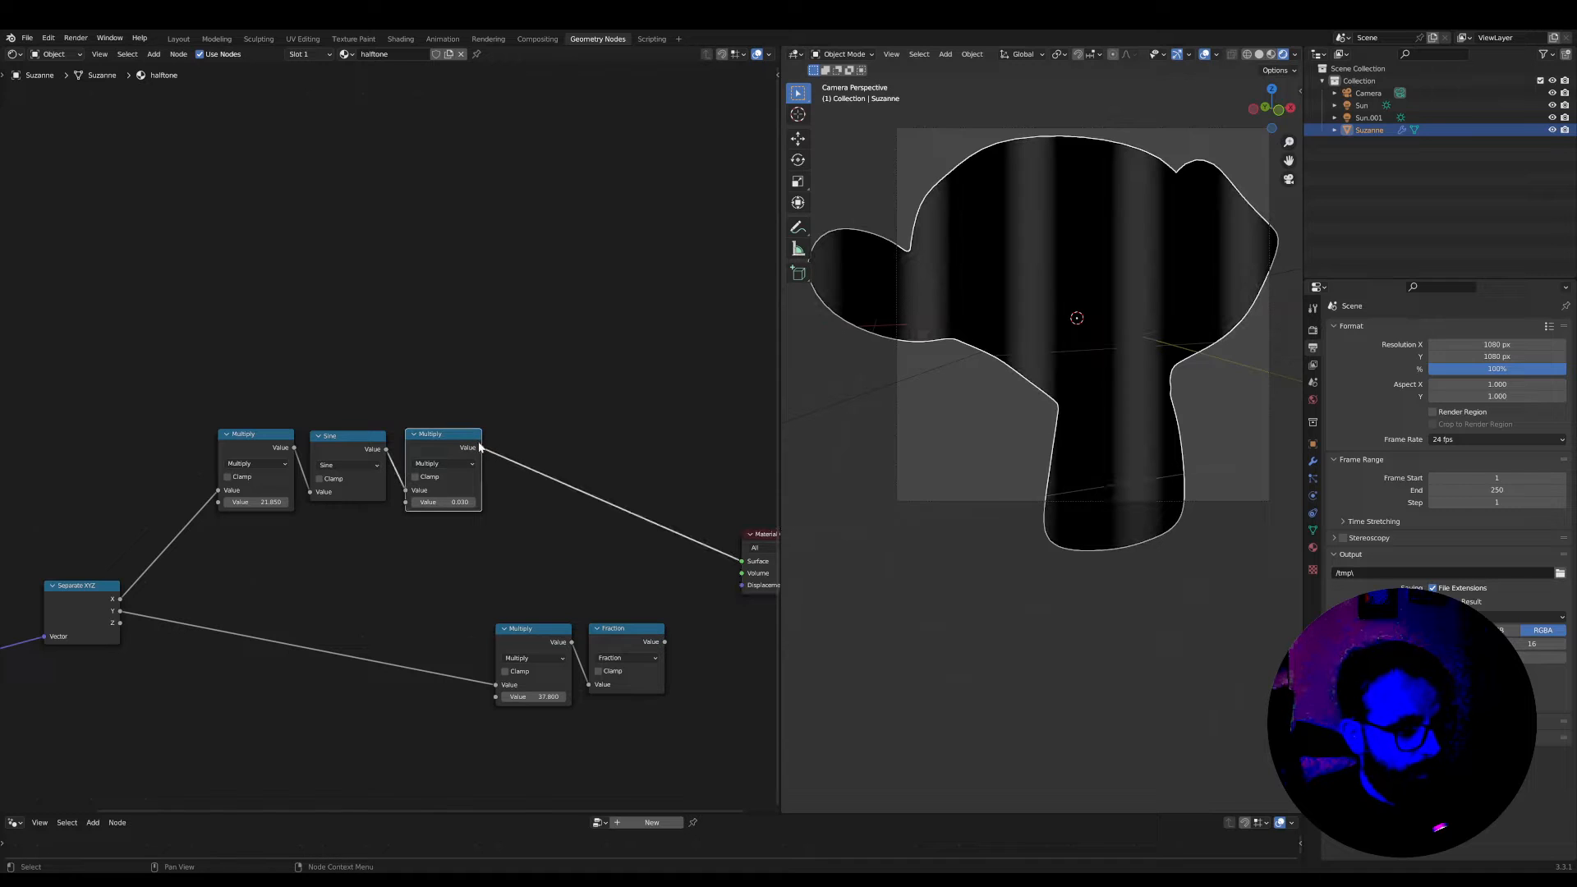
# Move the Multiply and Fraction pair closer to the Material Output to leave room before it on the Y link
pyautogui.moveTo(658, 728); pyautogui.dragTo(507, 624)
pyautogui.moveTo(532, 631); pyautogui.dragTo(600, 608)
pyautogui.scroll(1, 601, 610)
pyautogui.moveTo(602, 610); pyautogui.dragTo(558, 583, button='middle')
pyautogui.scroll(-1, 557, 585)
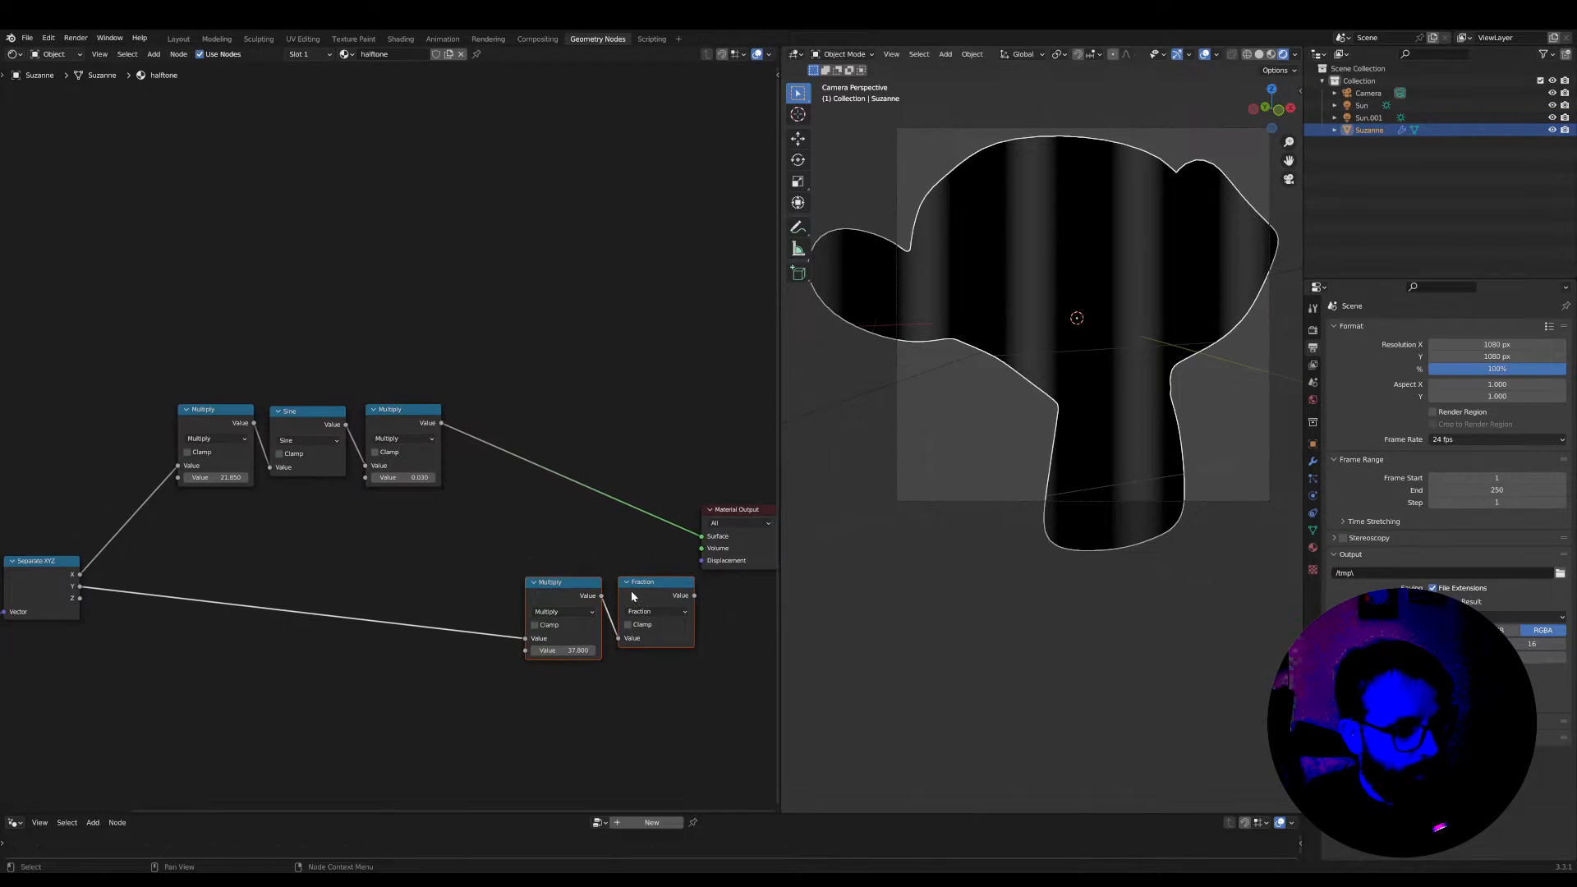
# Duplicate the Multiply node onto the Y link before the Multiply and Fraction pair, and change its operation to Add
pyautogui.click(455, 586)
pyautogui.scroll(3, 599, 604)
pyautogui.moveTo(455, 586)
pyautogui.mouseDown(button='middle')
pyautogui.moveTo(597, 602)
pyautogui.moveTo(452, 597)
pyautogui.mouseUp(button='middle')
pyautogui.scroll(2, 452, 598)
pyautogui.click(443, 588)
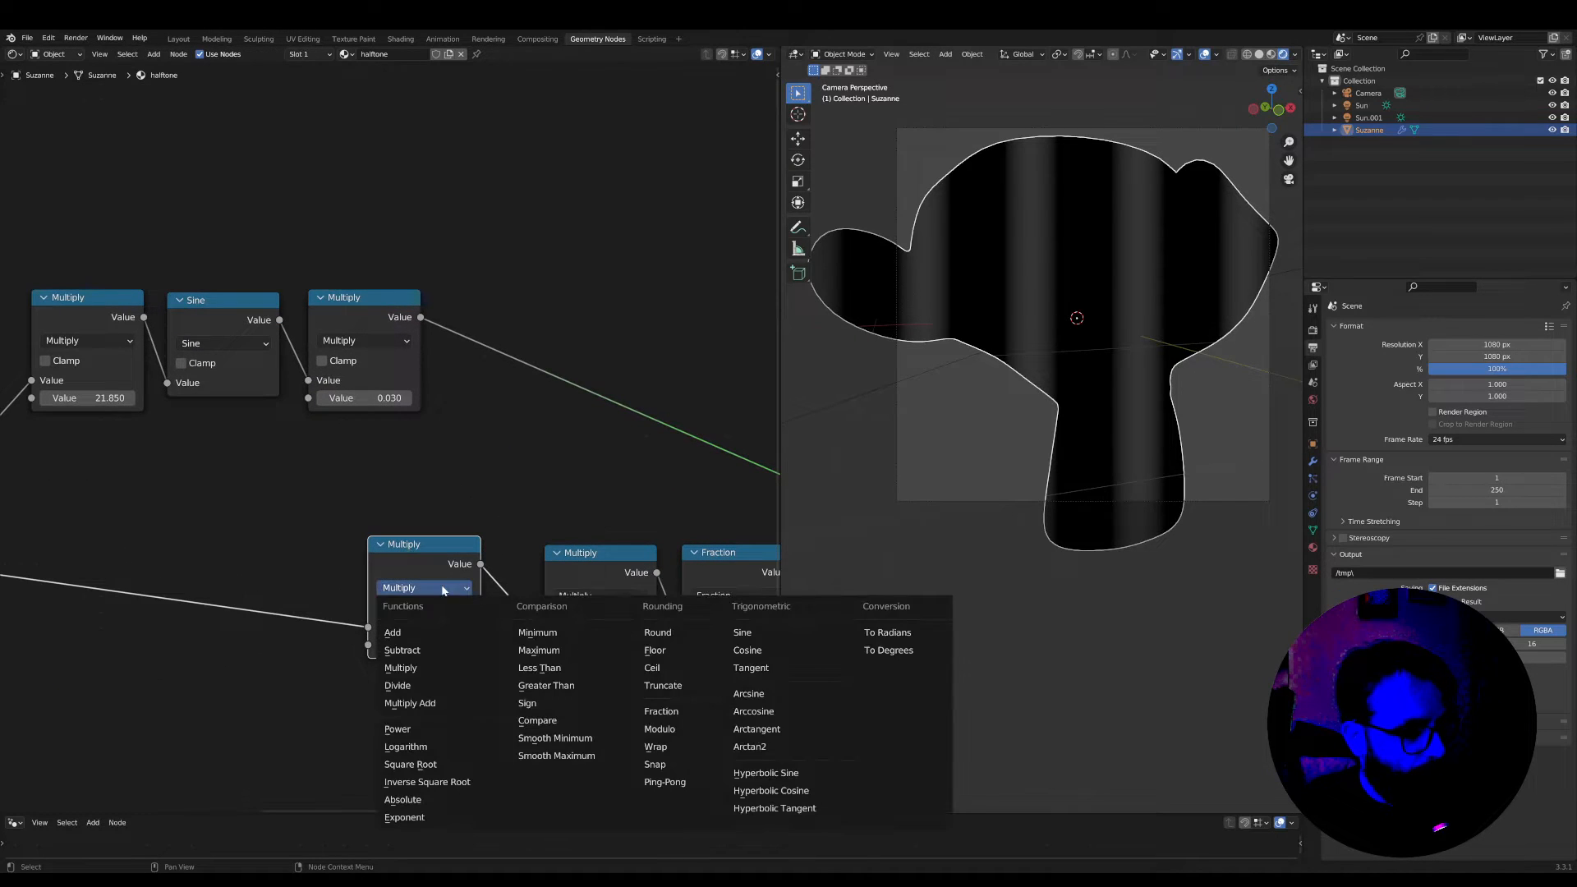
pyautogui.click(433, 633)
# Position the Add node beside the Multiply and connect the scaled sine output to its second Value input
pyautogui.moveTo(430, 546); pyautogui.dragTo(460, 546)
pyautogui.moveTo(420, 318); pyautogui.dragTo(475, 551)
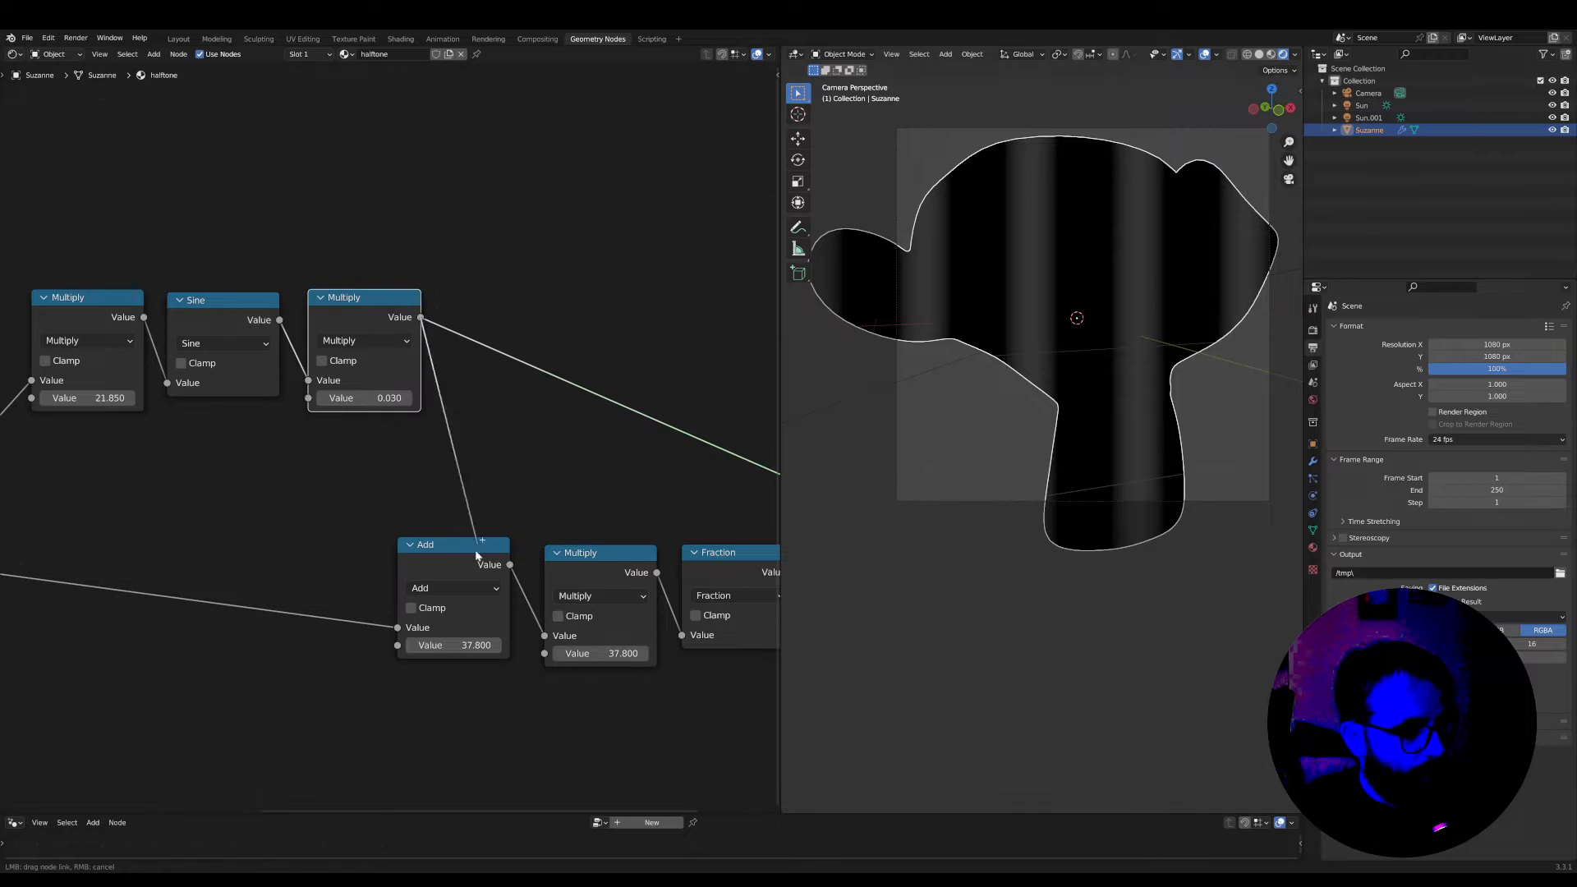
pyautogui.scroll(-4, 467, 649)
pyautogui.moveTo(644, 621); pyautogui.dragTo(496, 619, button='middle')
pyautogui.scroll(-1, 496, 619)
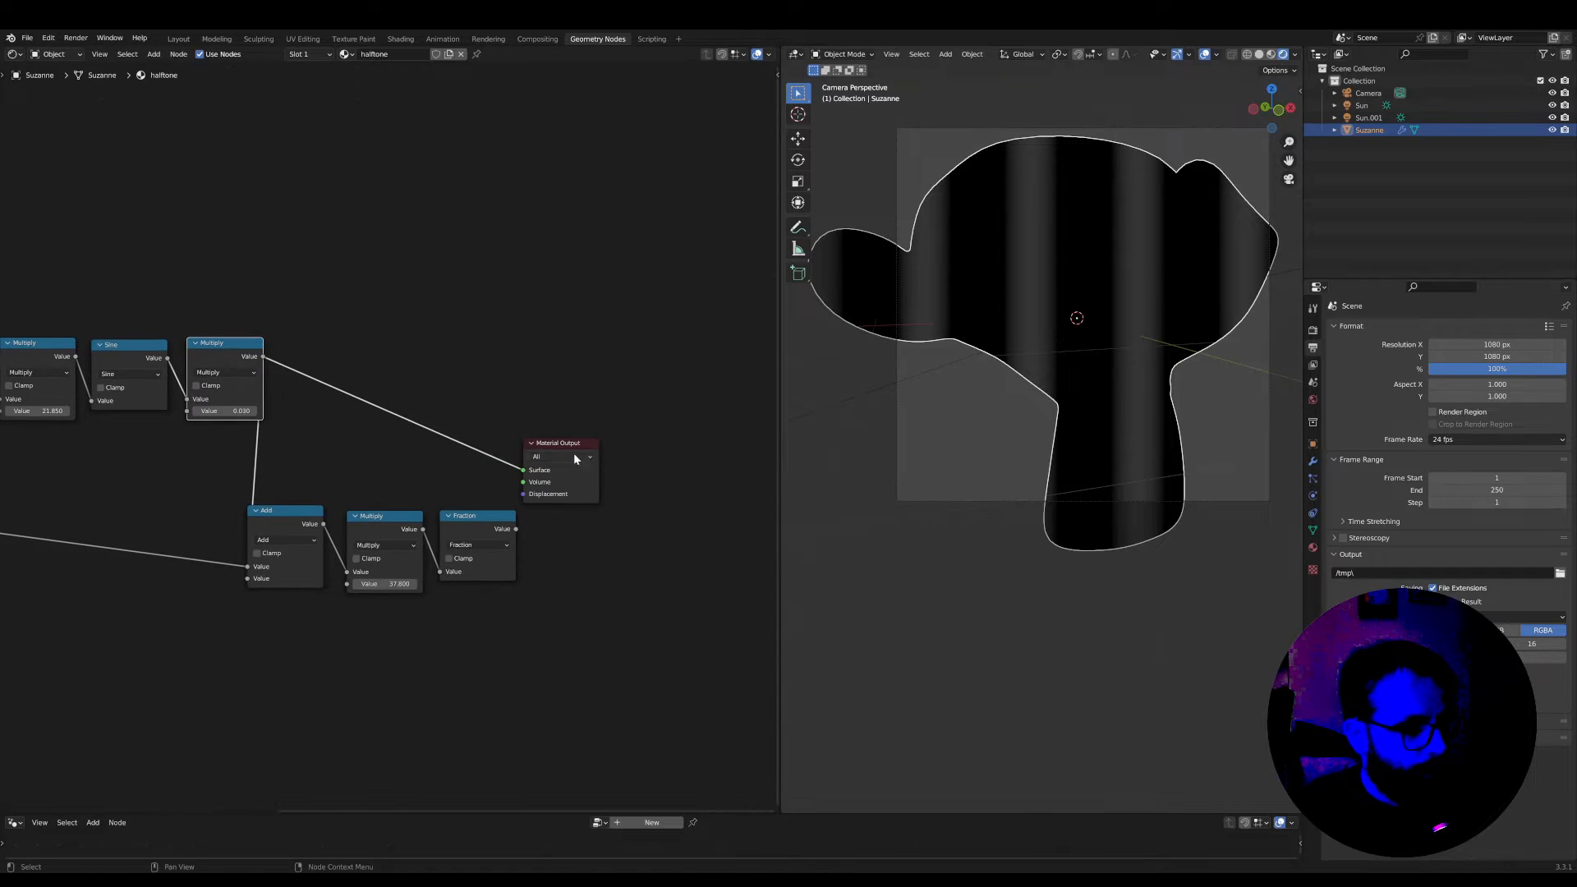
# Move the Material Output farther out, connect Fraction to its Surface, and inspect the wavy lines on the monkey
pyautogui.moveTo(598, 448); pyautogui.dragTo(660, 436)
pyautogui.keyDown('ctrl'); pyautogui.keyDown('shift'); pyautogui.click(497, 527); pyautogui.keyUp('shift'); pyautogui.keyUp('ctrl')
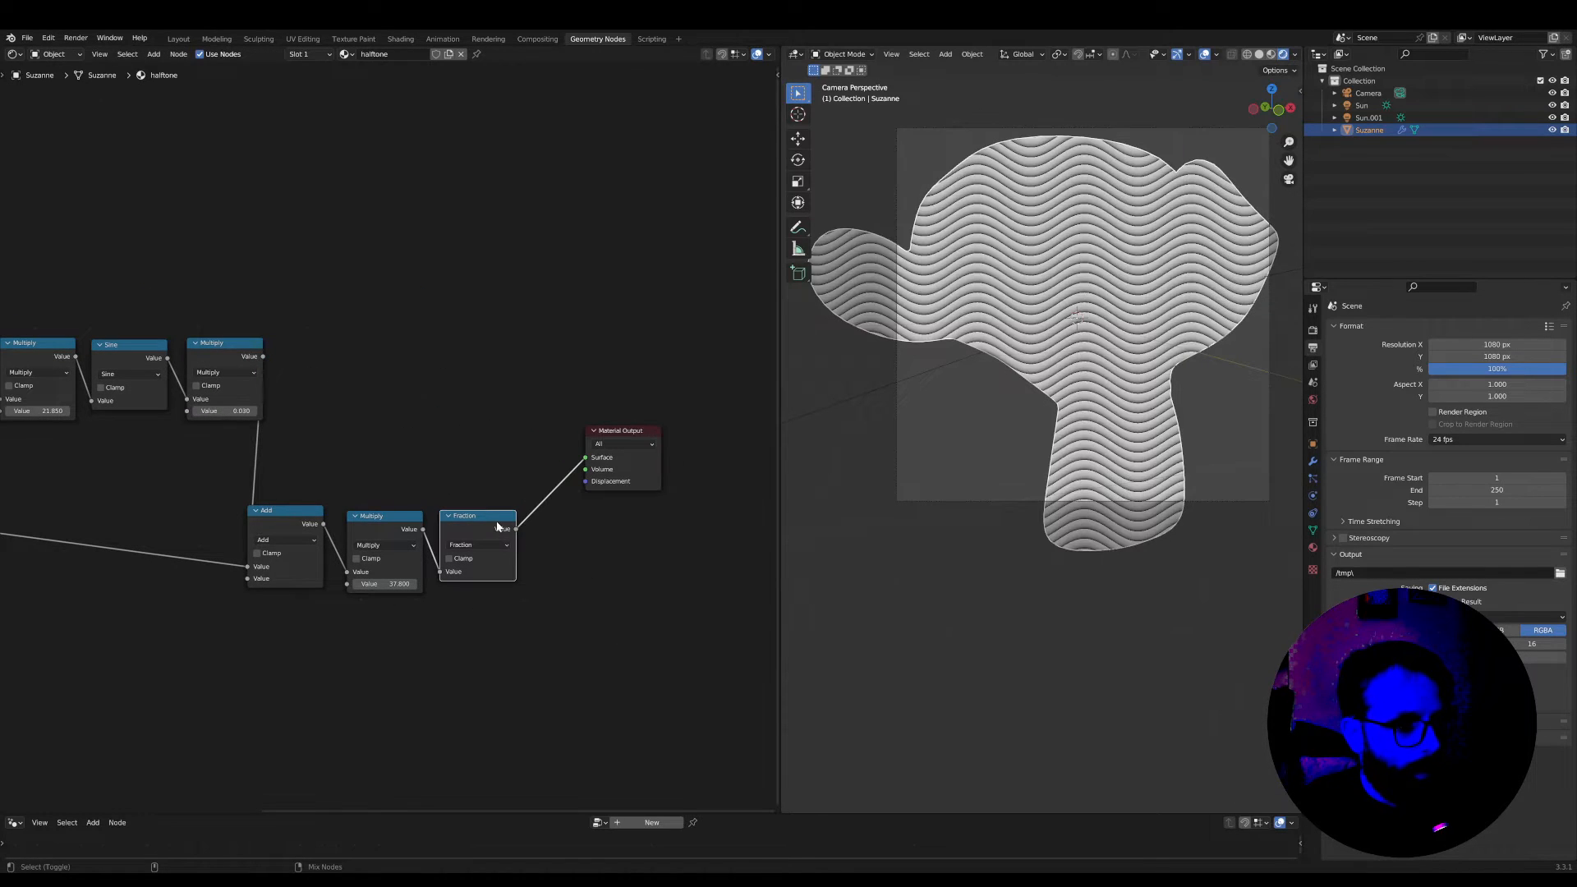
pyautogui.scroll(2, 1018, 374)
pyautogui.keyDown('shift'); pyautogui.moveTo(1087, 318); pyautogui.dragTo(1037, 445, button='middle'); pyautogui.keyUp('shift')
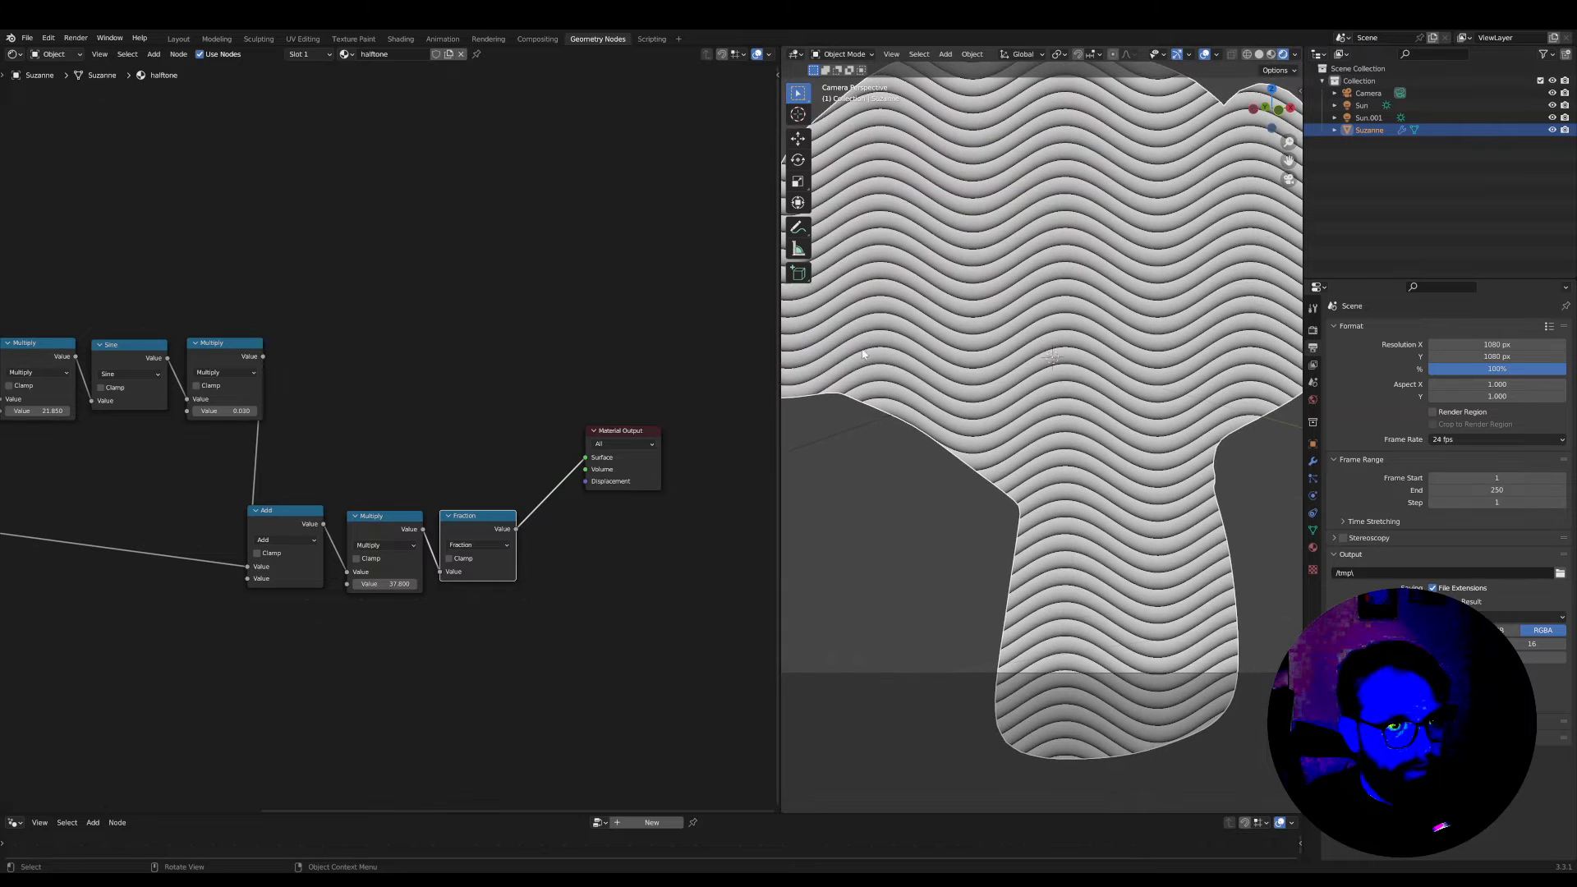
pyautogui.scroll(2, 484, 485)
# Tighten the spacing between Add, Multiply and Fraction, and set the Multiply before Sine to 12.85
pyautogui.click(503, 530)
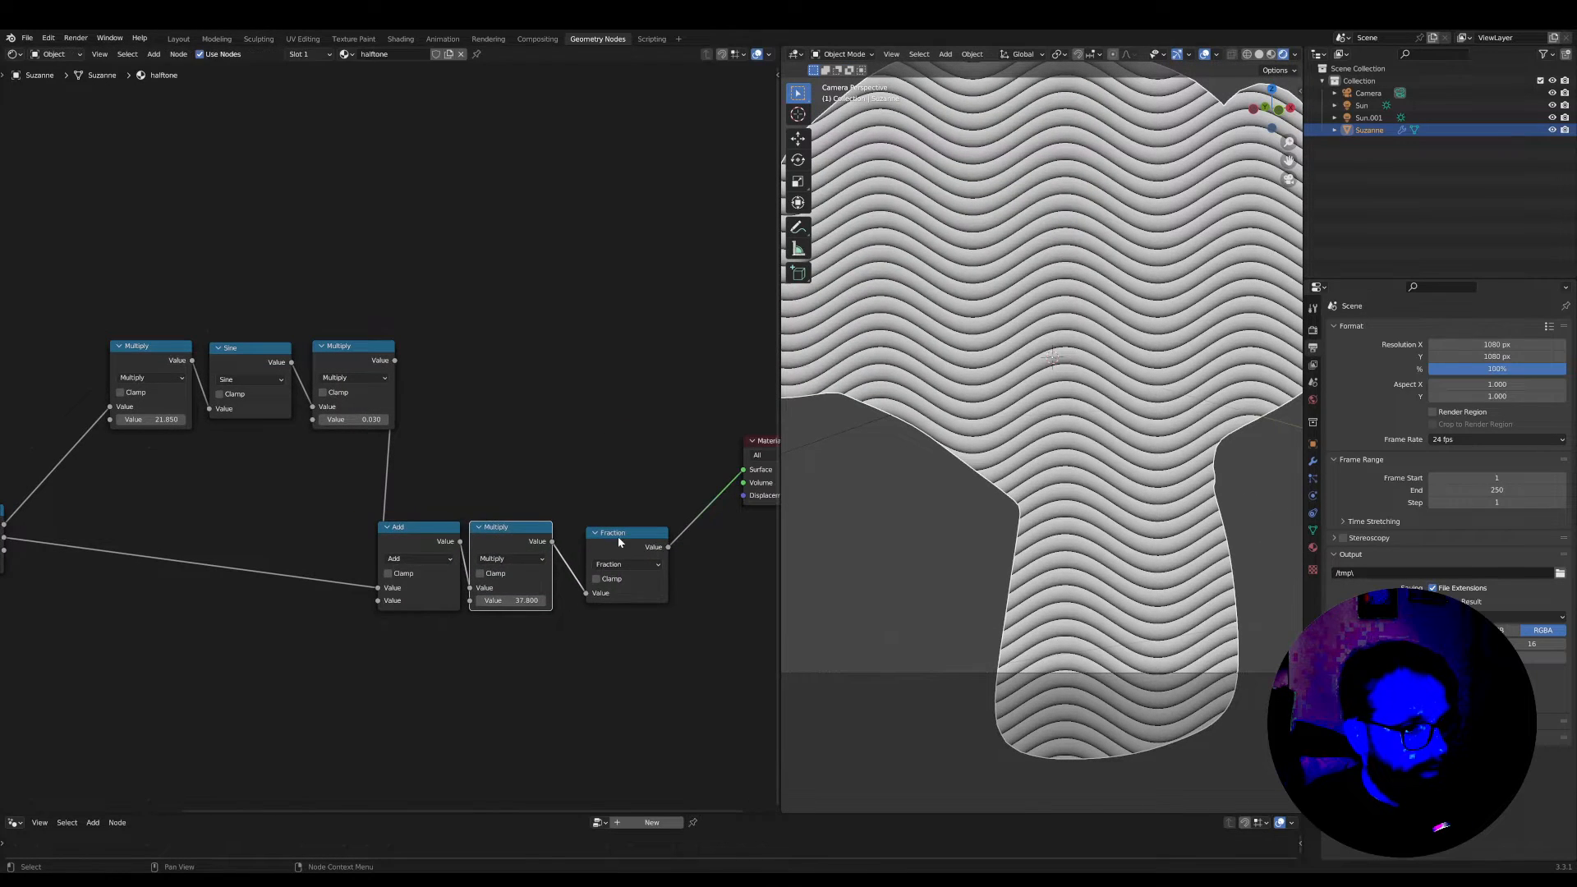
pyautogui.moveTo(618, 537); pyautogui.dragTo(602, 537)
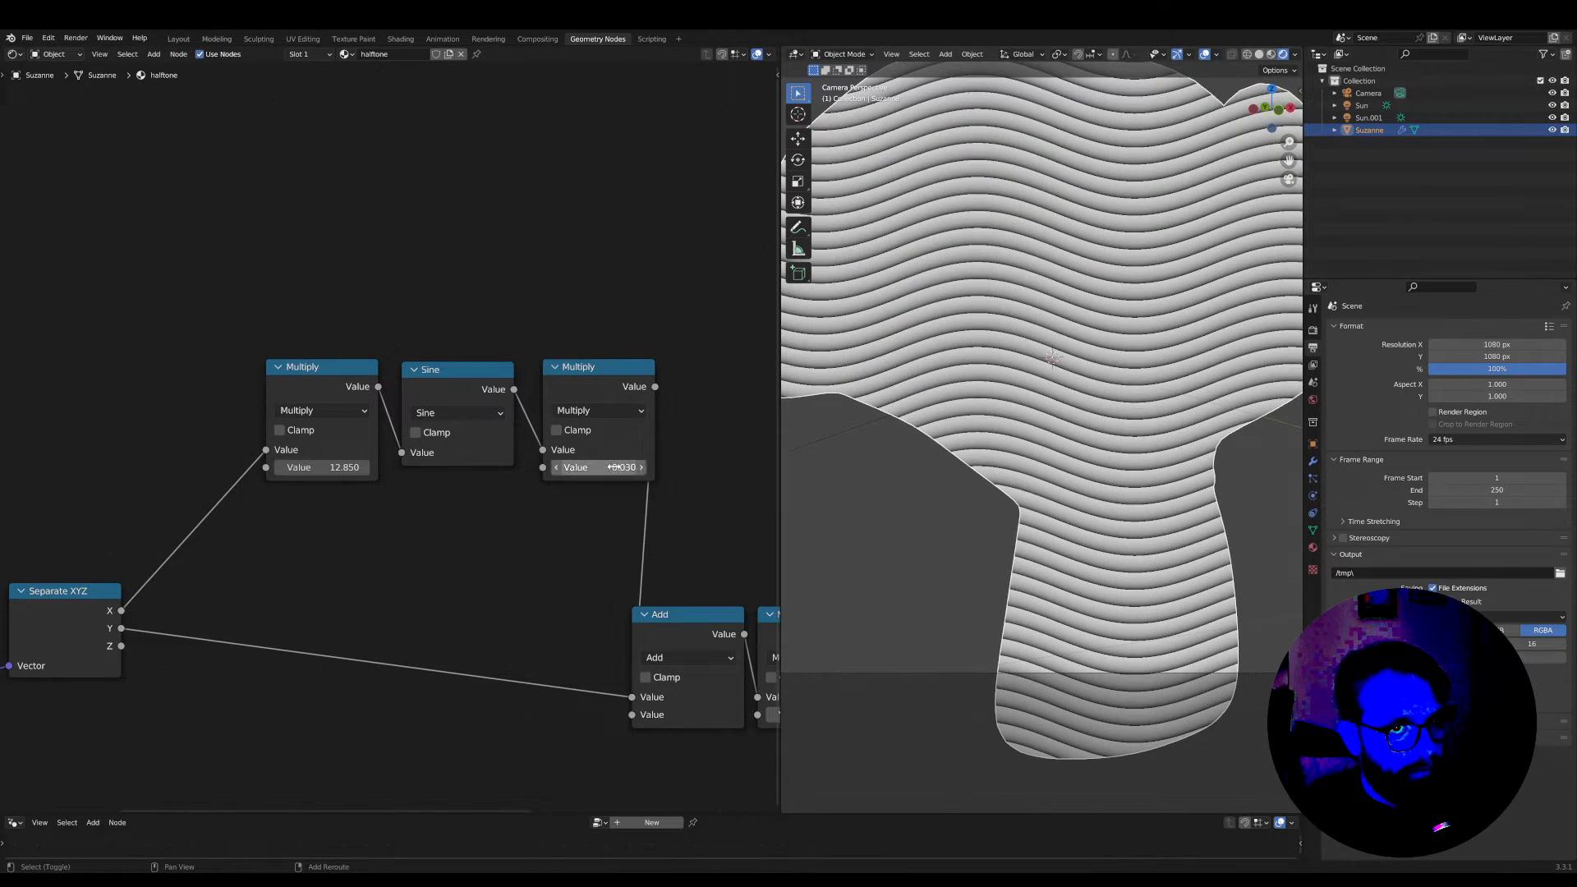
pyautogui.scroll(-1, 1088, 519)
pyautogui.scroll(1, 1087, 519)
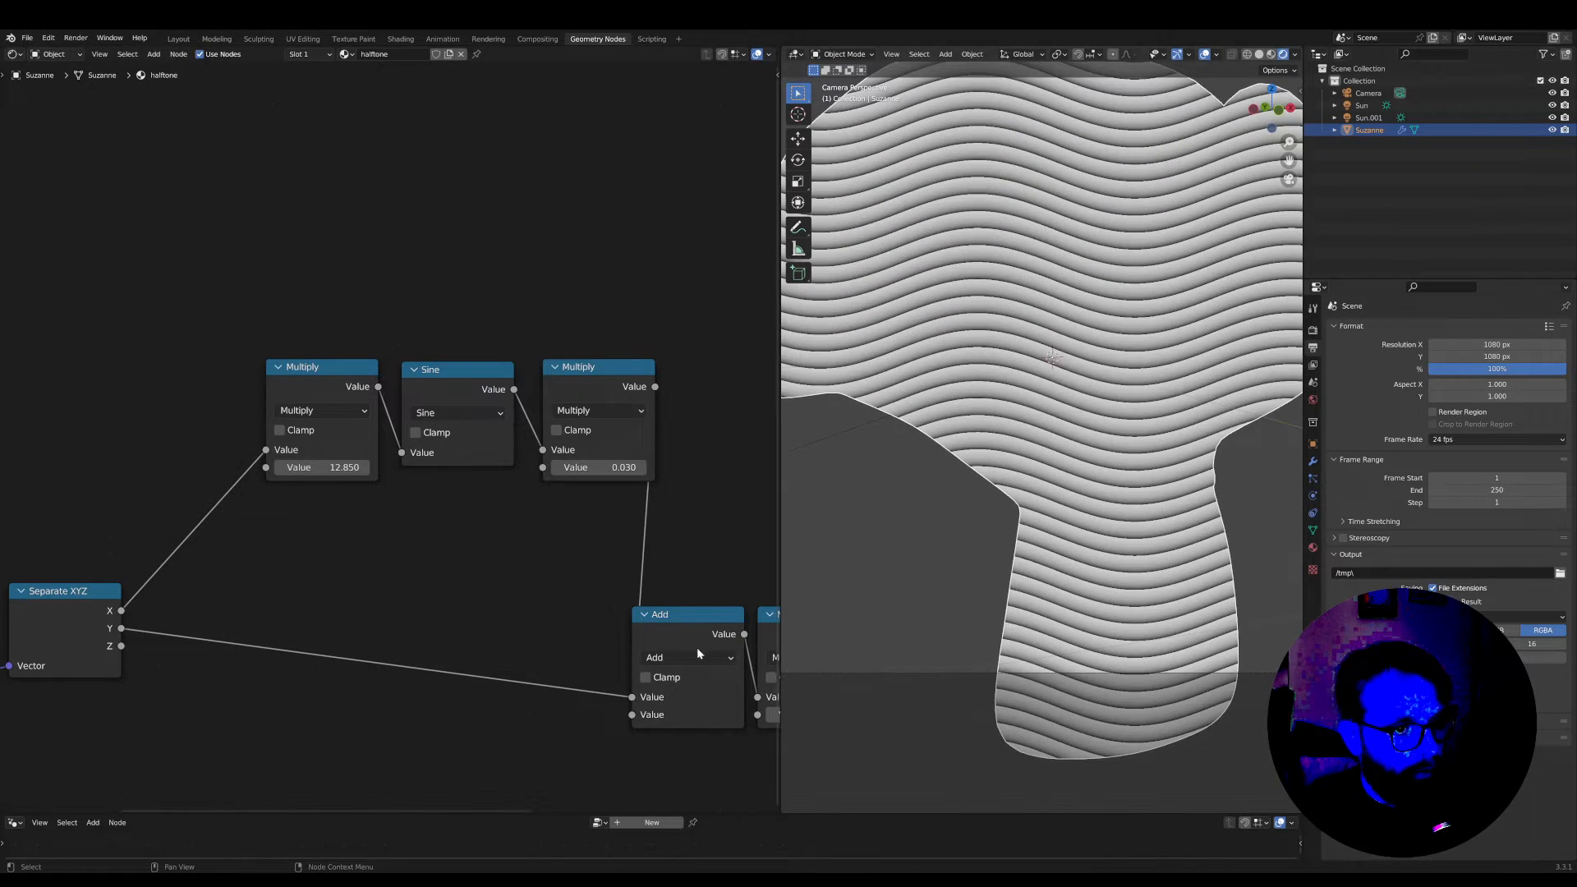
# Set the factor of the Multiply between Add and Fraction to 53.9
pyautogui.moveTo(696, 653); pyautogui.dragTo(613, 657, button='middle')
pyautogui.moveTo(624, 666); pyautogui.dragTo(666, 666)
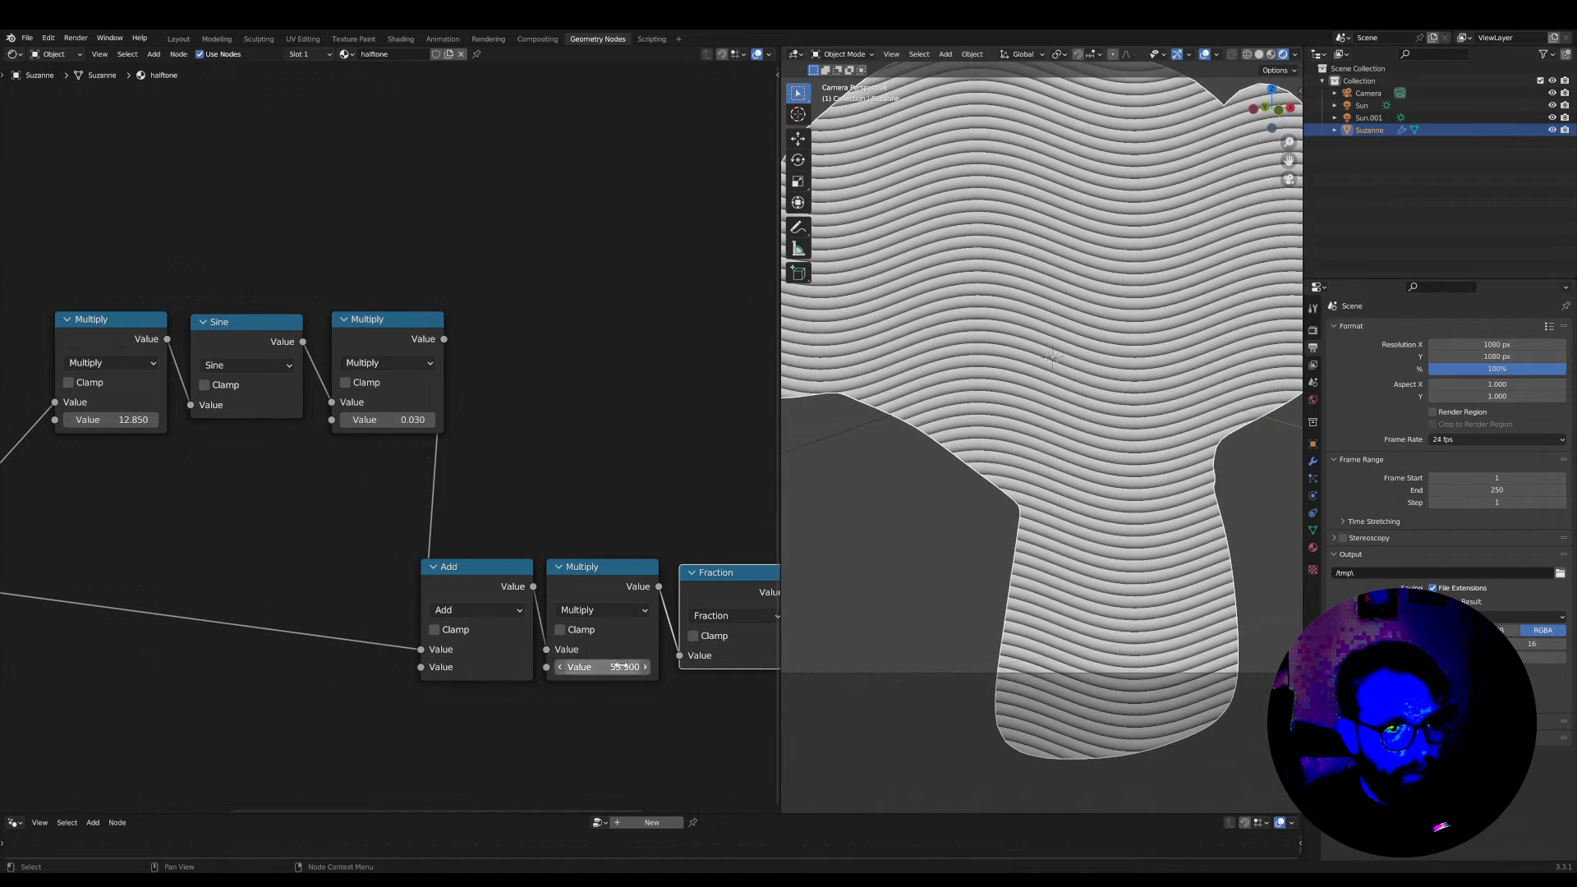
pyautogui.scroll(-4, 1061, 527)
pyautogui.scroll(-3, 534, 583)
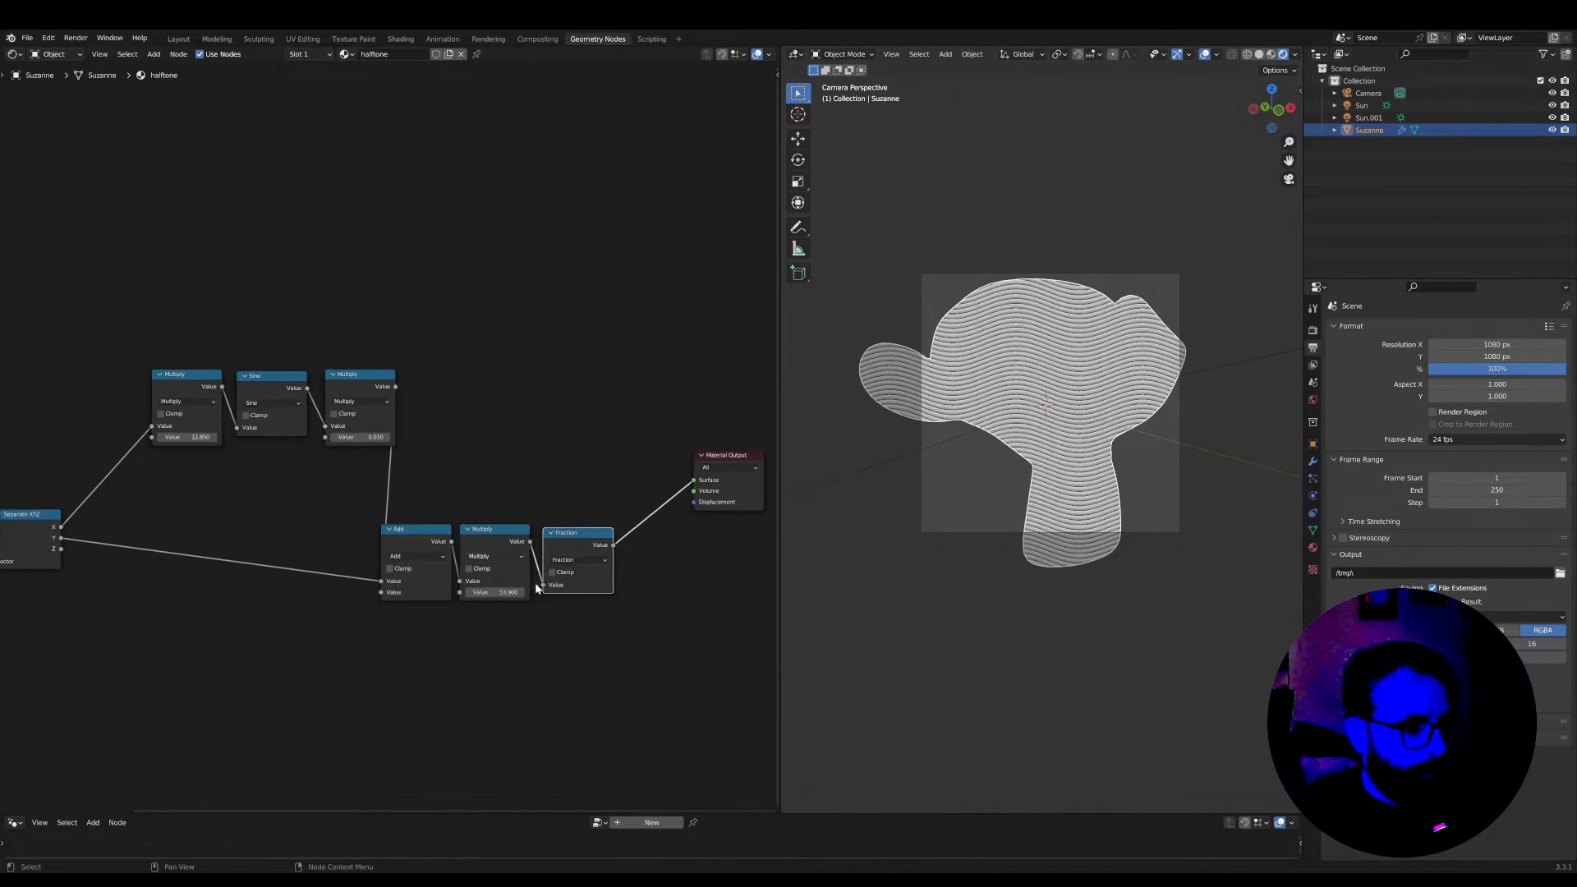
# Move the sine chain nearer to the Add row and bring Separate XYZ closer to both rows
pyautogui.moveTo(415, 479); pyautogui.dragTo(489, 488, button='middle')
pyautogui.moveTo(490, 488); pyautogui.dragTo(301, 436)
pyautogui.moveTo(131, 522); pyautogui.dragTo(238, 526)
pyautogui.scroll(3, 1000, 437)
pyautogui.scroll(2, 999, 437)
pyautogui.scroll(1, 1055, 580)
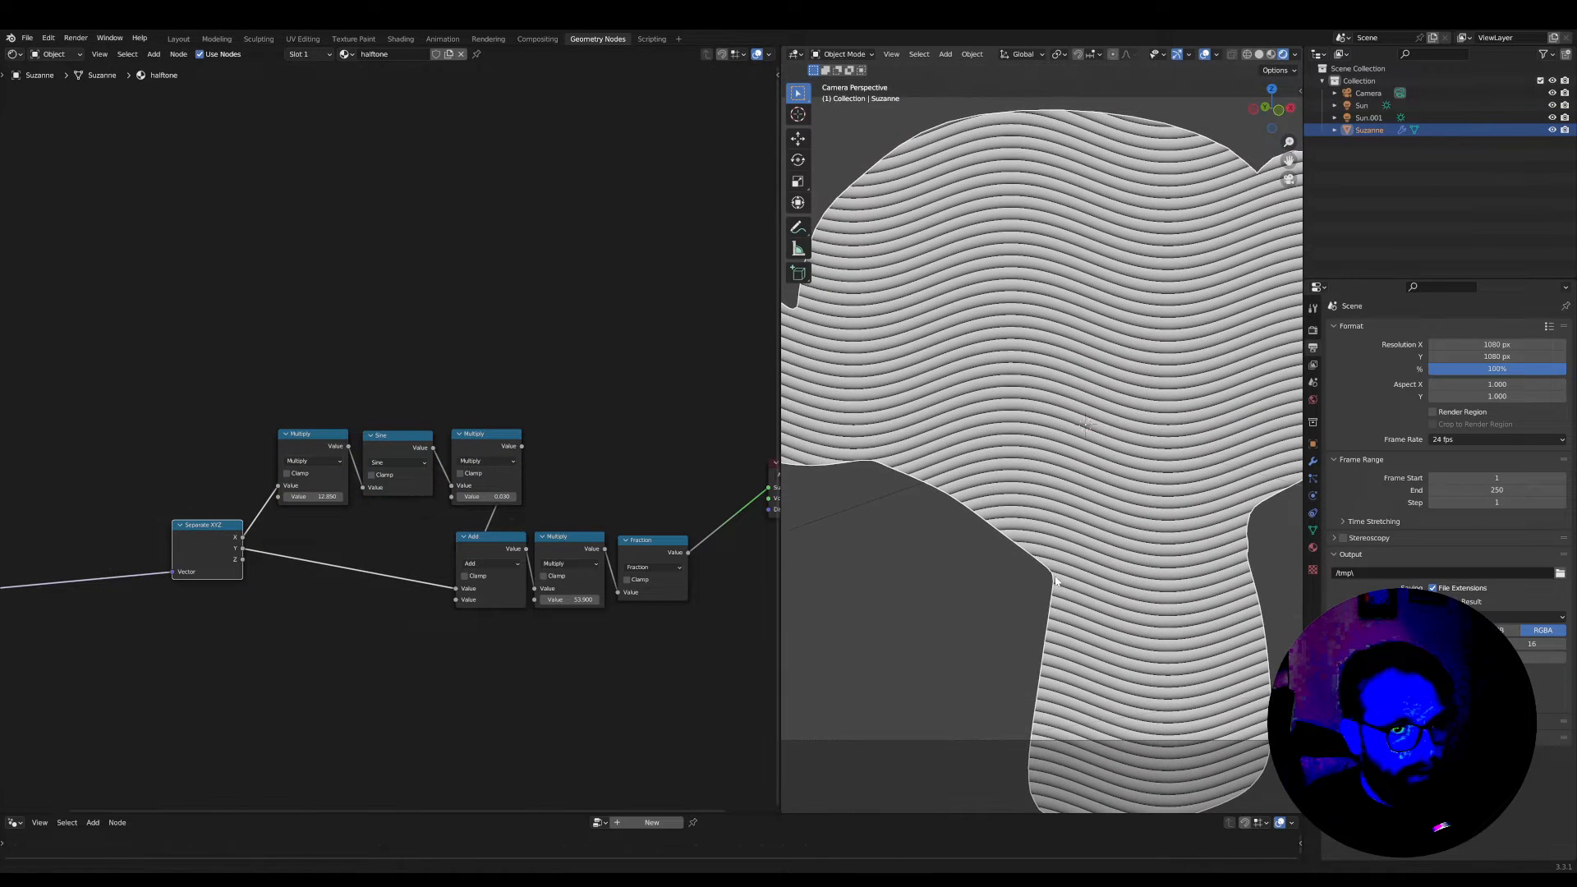
# Move the Material Output well away from the Fraction node to make space for more nodes
pyautogui.moveTo(594, 680); pyautogui.dragTo(340, 678, button='middle')
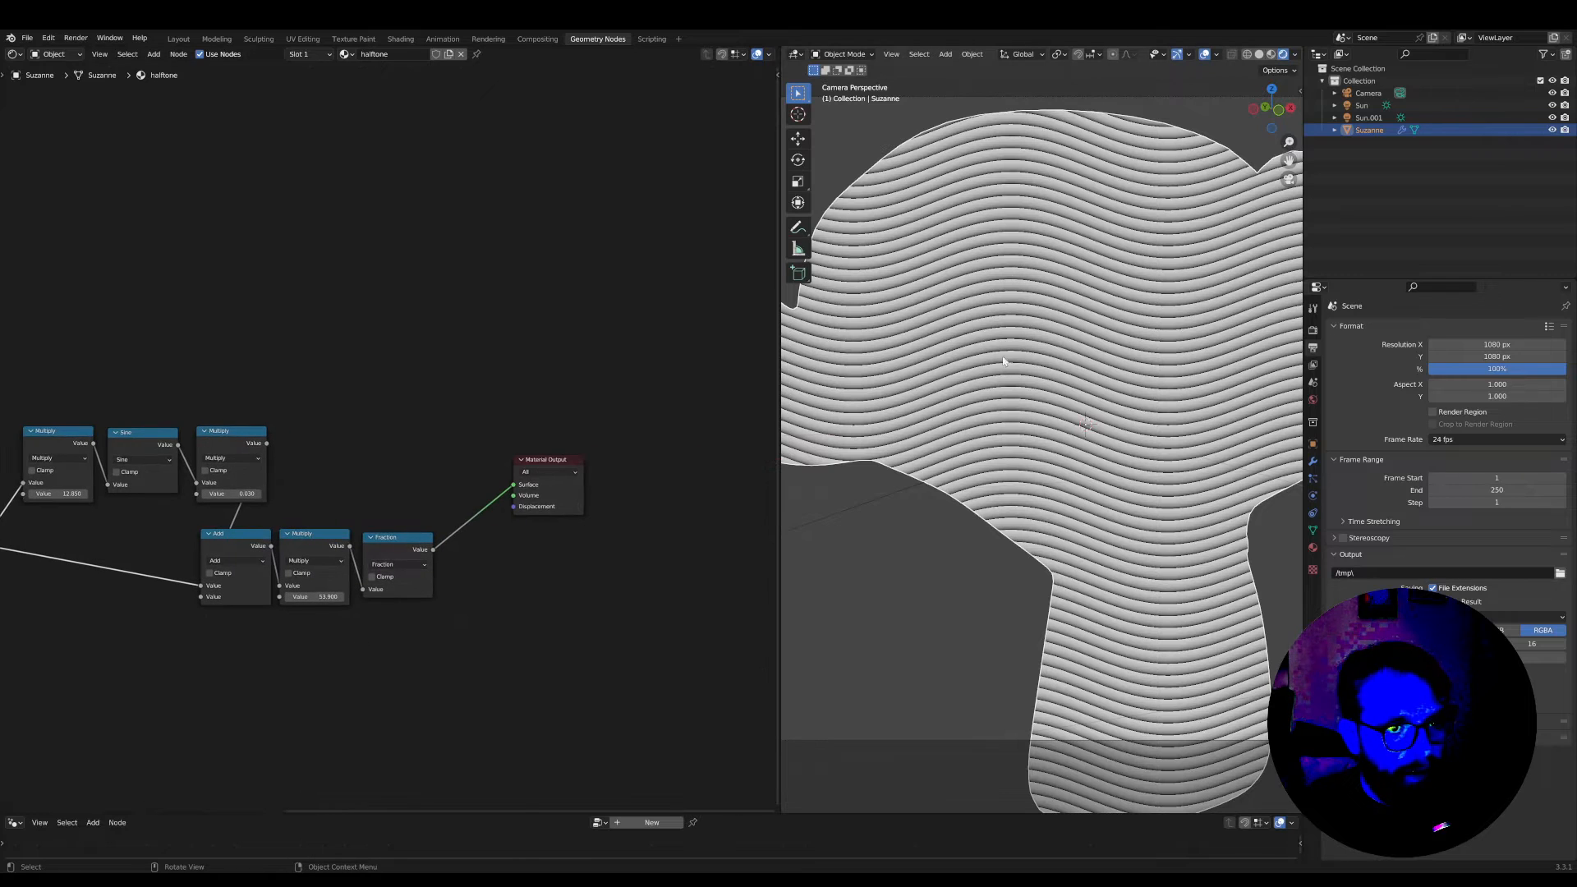
pyautogui.scroll(-2, 641, 628)
pyautogui.moveTo(530, 461); pyautogui.dragTo(682, 544)
pyautogui.moveTo(569, 576); pyautogui.dragTo(667, 579, button='middle')
pyautogui.moveTo(579, 627); pyautogui.dragTo(640, 620, button='middle')
# Join Separate XYZ, the sine chain and the Add, Multiply and Fraction nodes in one frame
pyautogui.moveTo(633, 606); pyautogui.dragTo(59, 353)
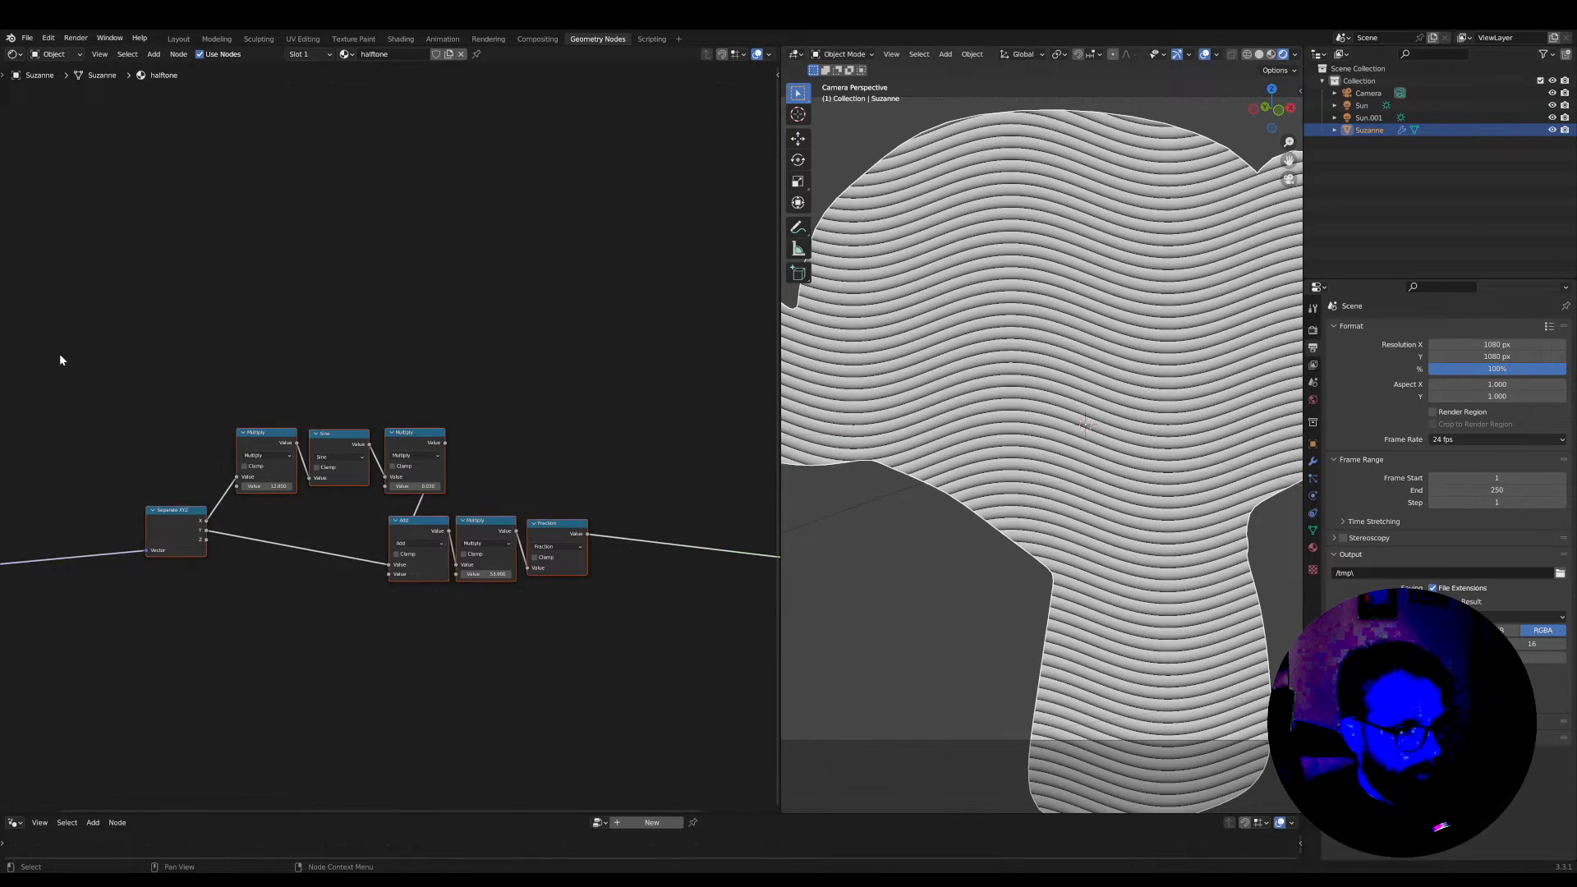
pyautogui.hotkey('ctrl', 'j')
pyautogui.scroll(-3, 106, 390)
pyautogui.moveTo(61, 378); pyautogui.dragTo(201, 294, button='middle')
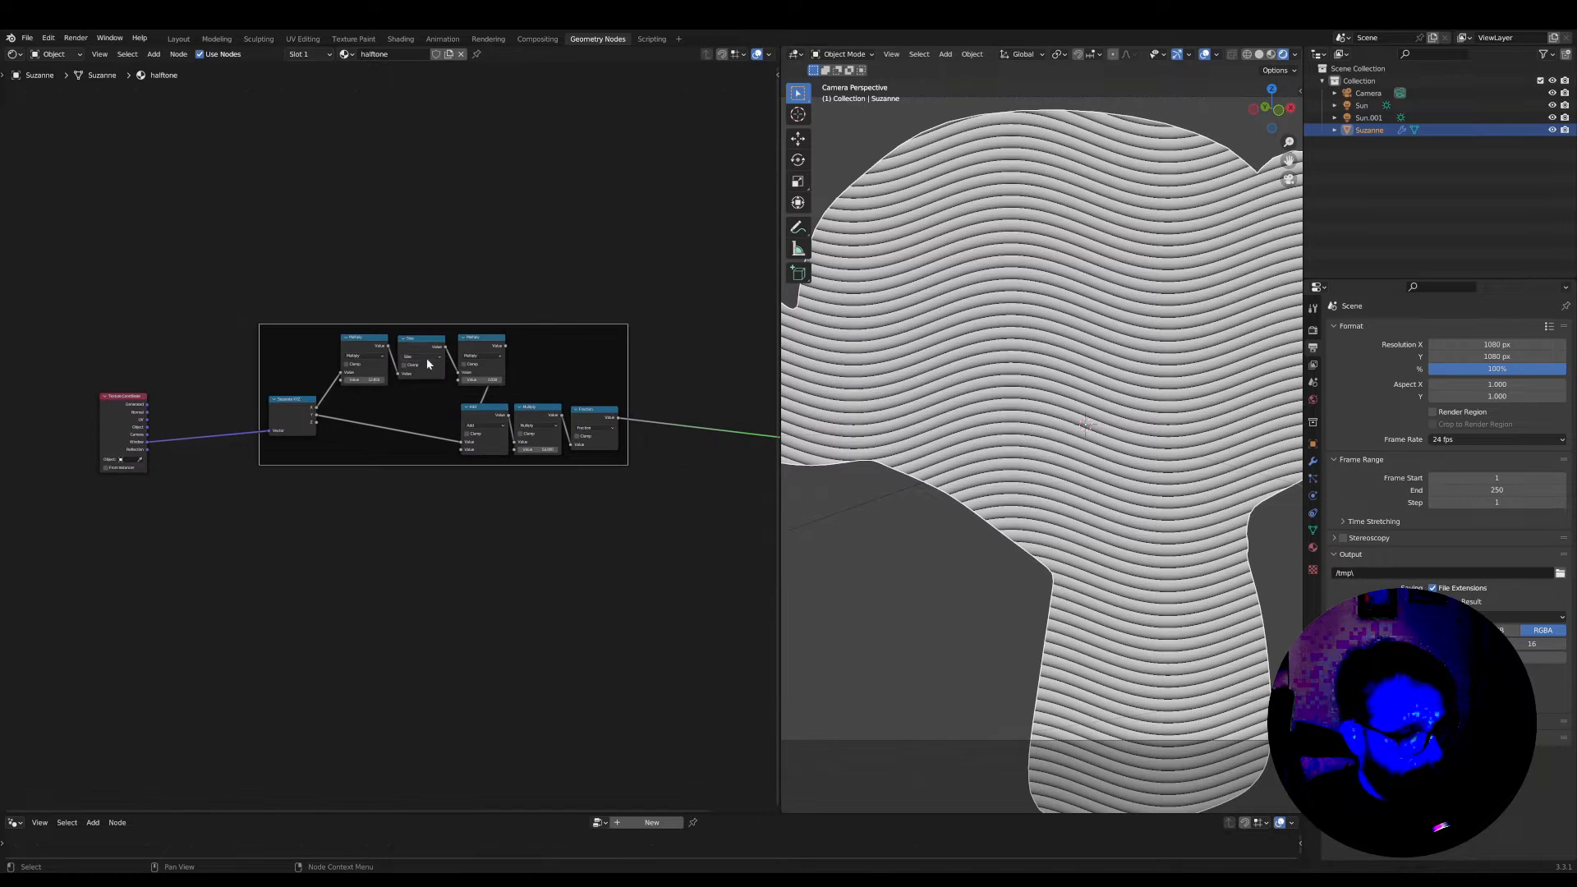
pyautogui.hotkey('shift', 'd')
pyautogui.click(450, 575)
pyautogui.press('x')
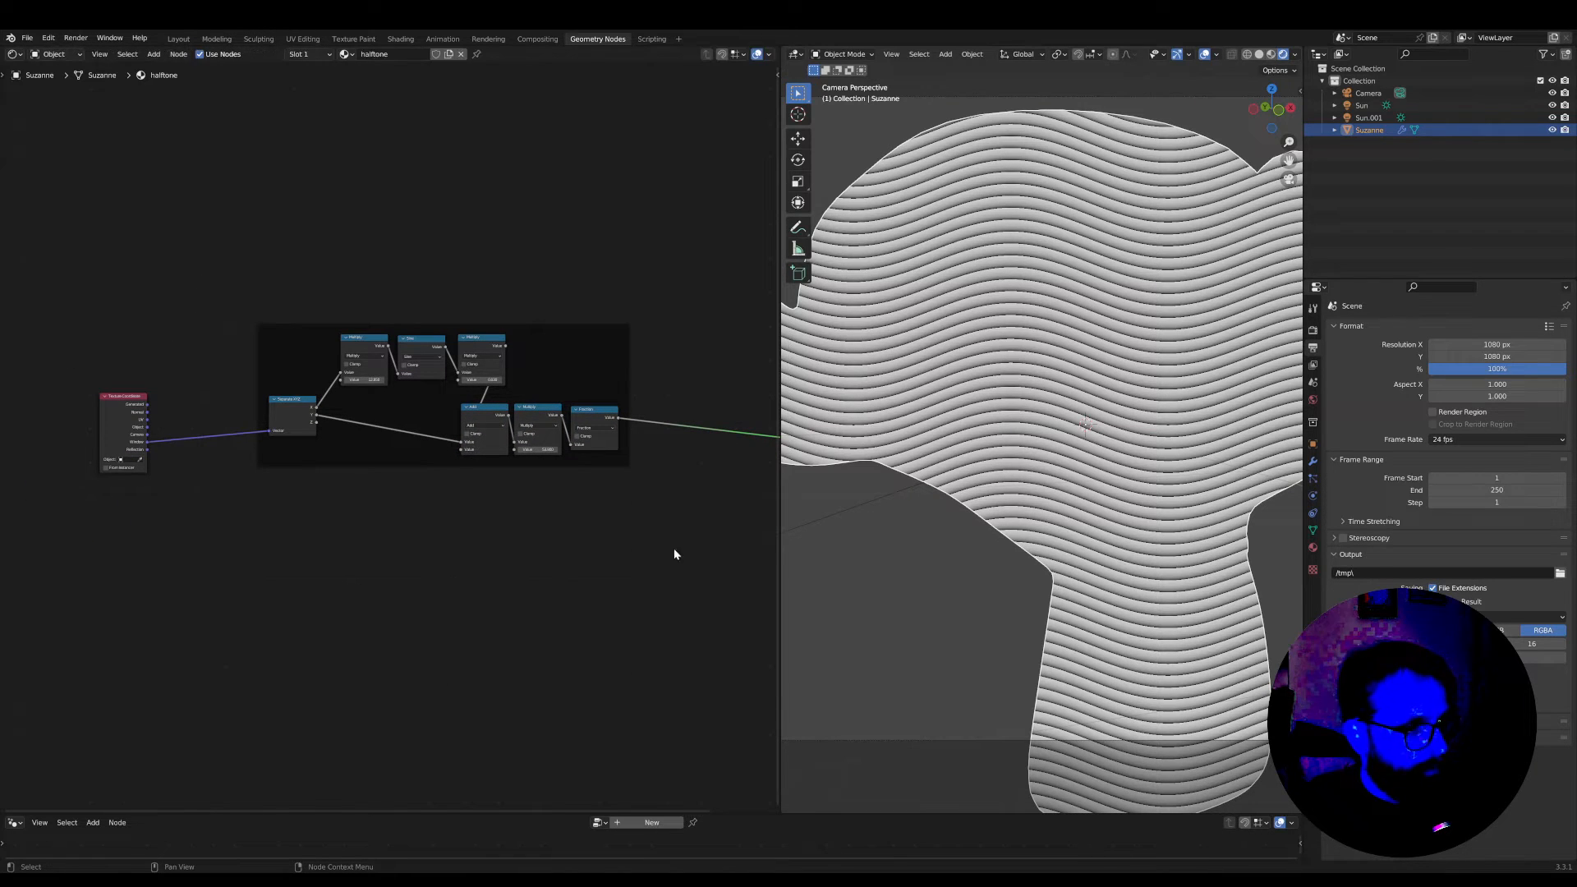
# Duplicate the frame with all its nodes, keeping the Window coordinate link, and place the copy below the original
pyautogui.moveTo(673, 543); pyautogui.dragTo(172, 245)
pyautogui.hotkey('ctrl', 'shift', 'd')
pyautogui.click(297, 470)
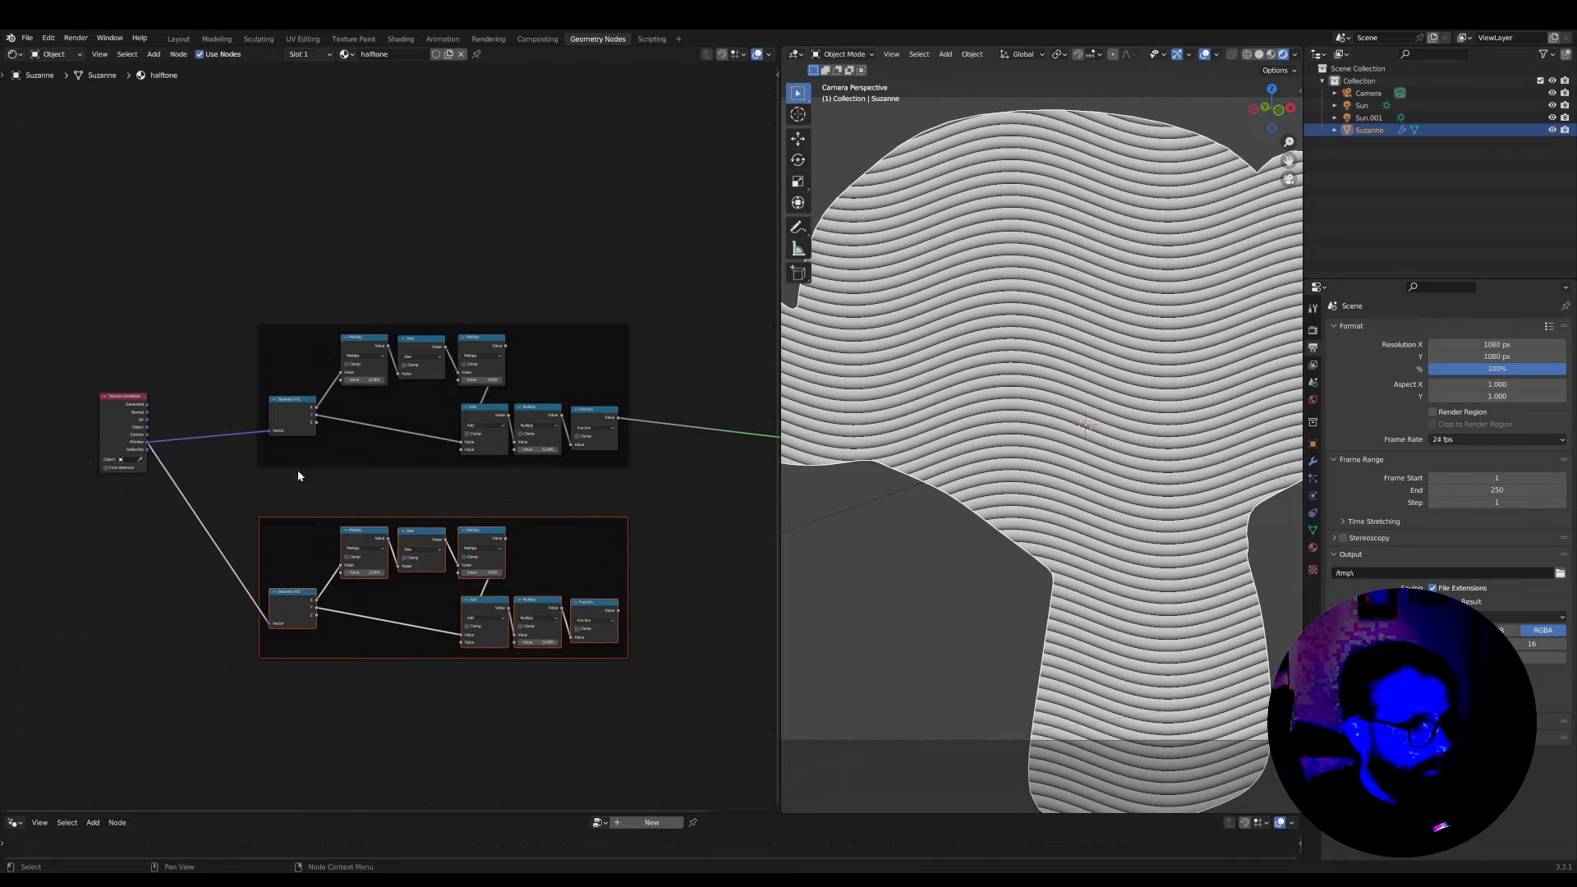
# Insert a Vector Rotate node on the link between the Window coordinate and the duplicated frame's Separate XYZ
pyautogui.moveTo(297, 495); pyautogui.dragTo(427, 519, button='middle')
pyautogui.scroll(2, 427, 518)
pyautogui.scroll(2, 410, 526)
pyautogui.moveTo(301, 533); pyautogui.dragTo(197, 504, button='middle')
pyautogui.press('Tab')
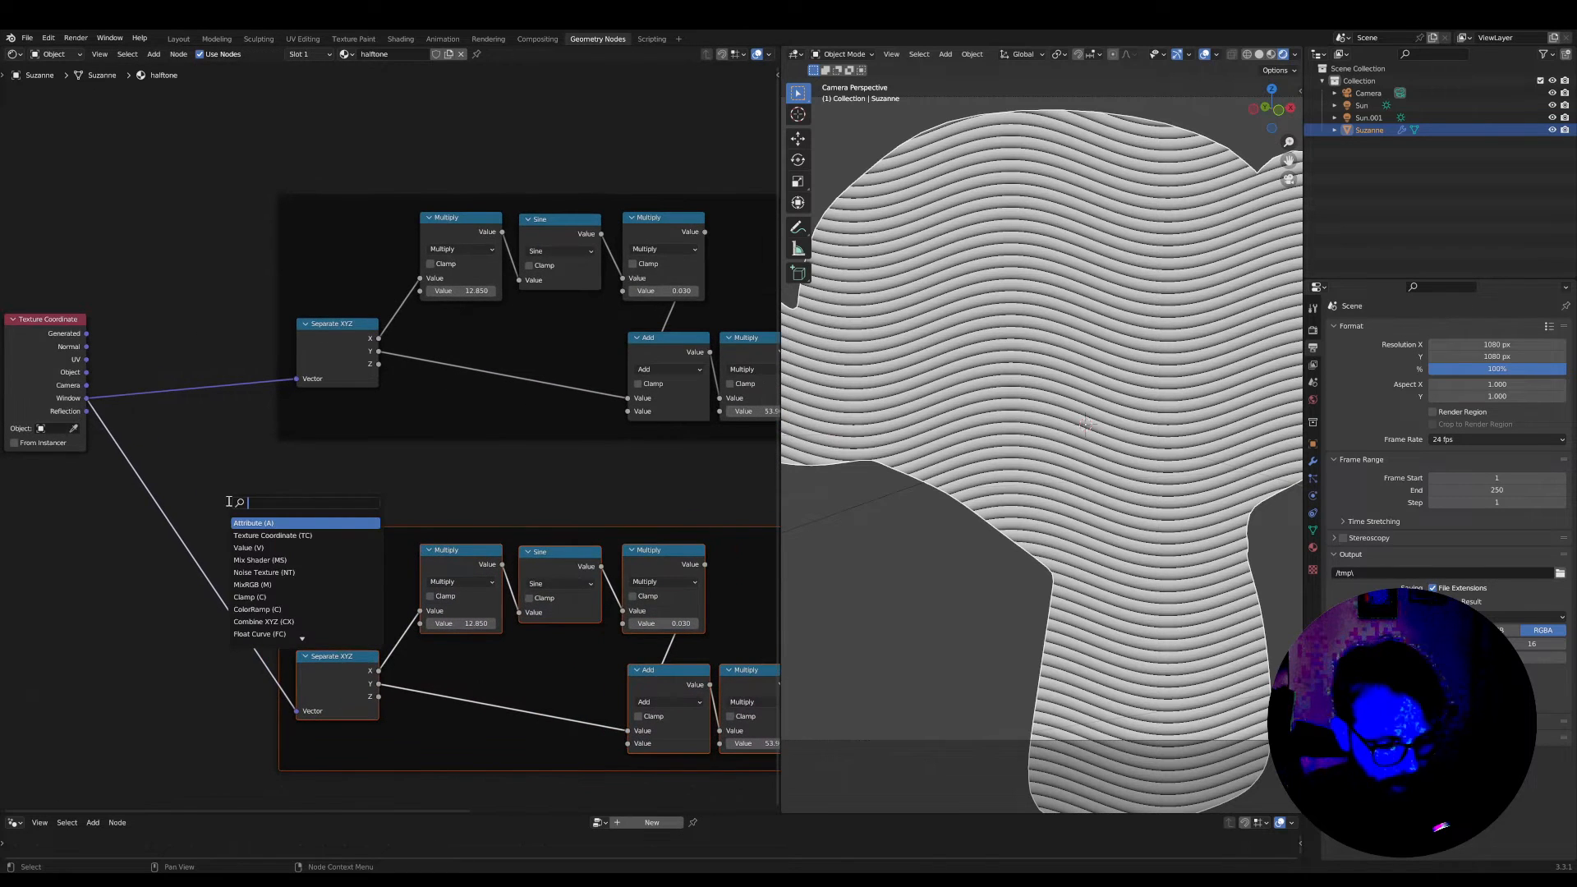
pyautogui.write('rota')
pyautogui.press('Return')
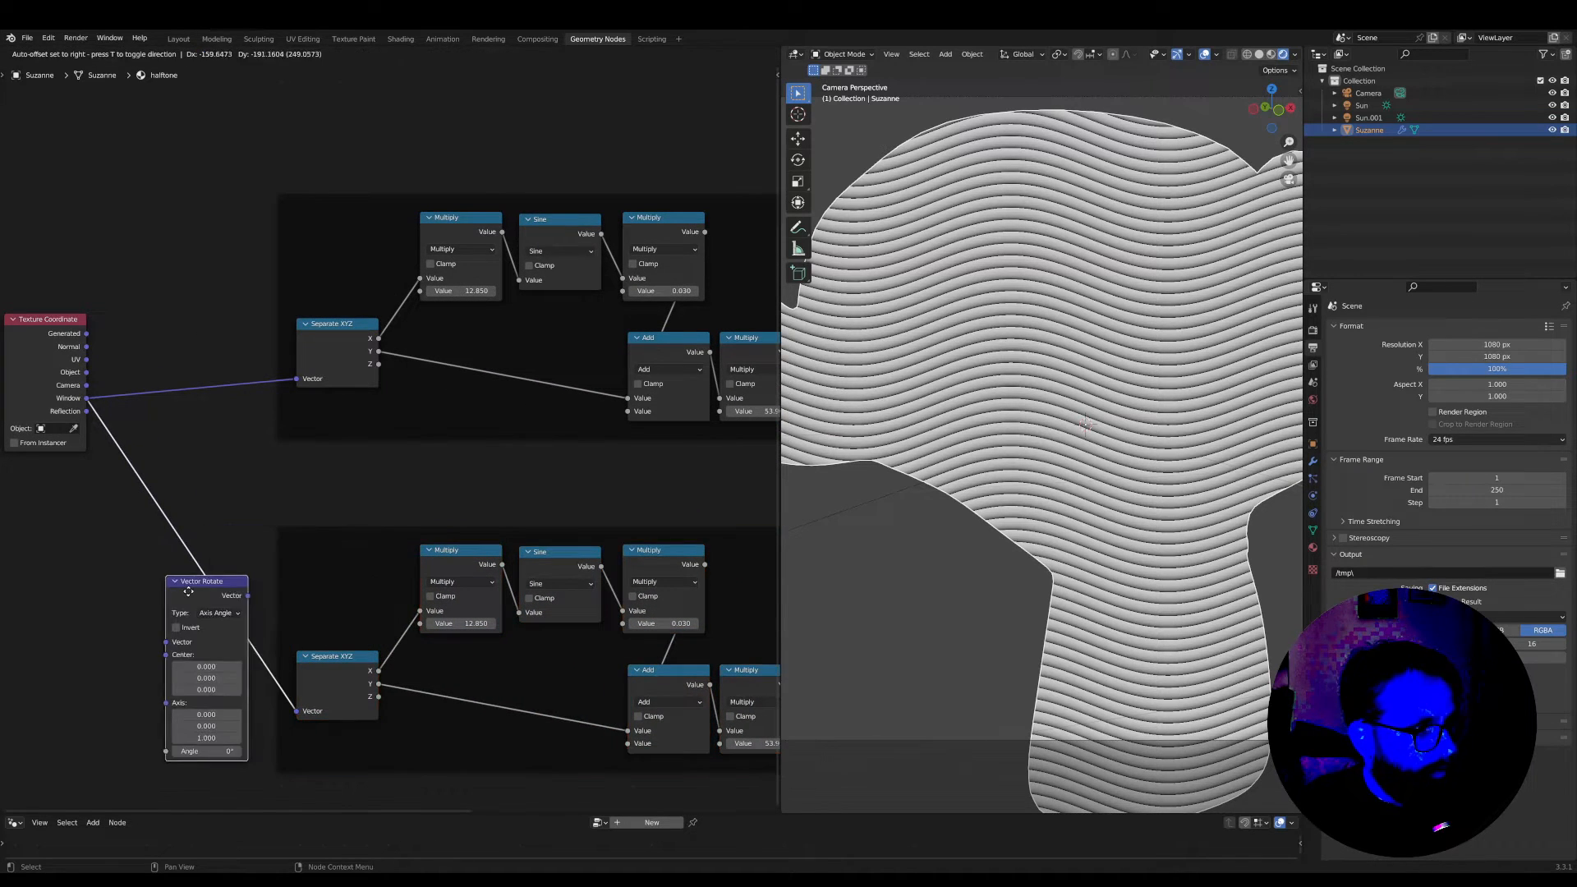
pyautogui.click(216, 593)
pyautogui.scroll(2, 217, 593)
pyautogui.moveTo(202, 602); pyautogui.dragTo(487, 508, button='middle')
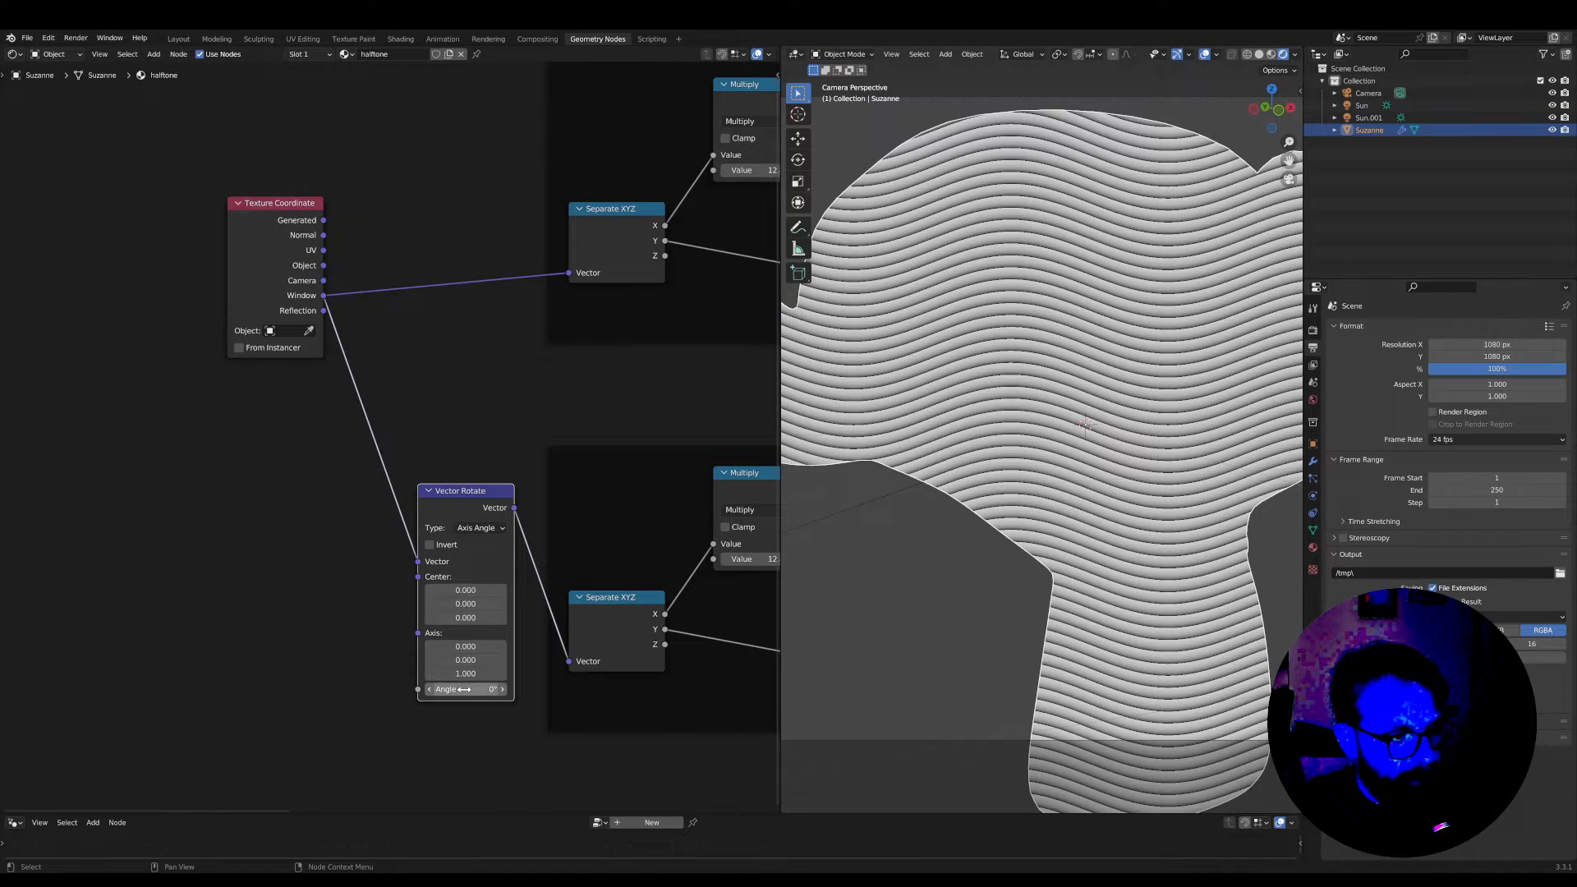
# Connect the duplicated frame's Fraction node to the Surface to preview its lines
pyautogui.moveTo(583, 657); pyautogui.dragTo(205, 592, button='middle')
pyautogui.scroll(-6, 595, 588)
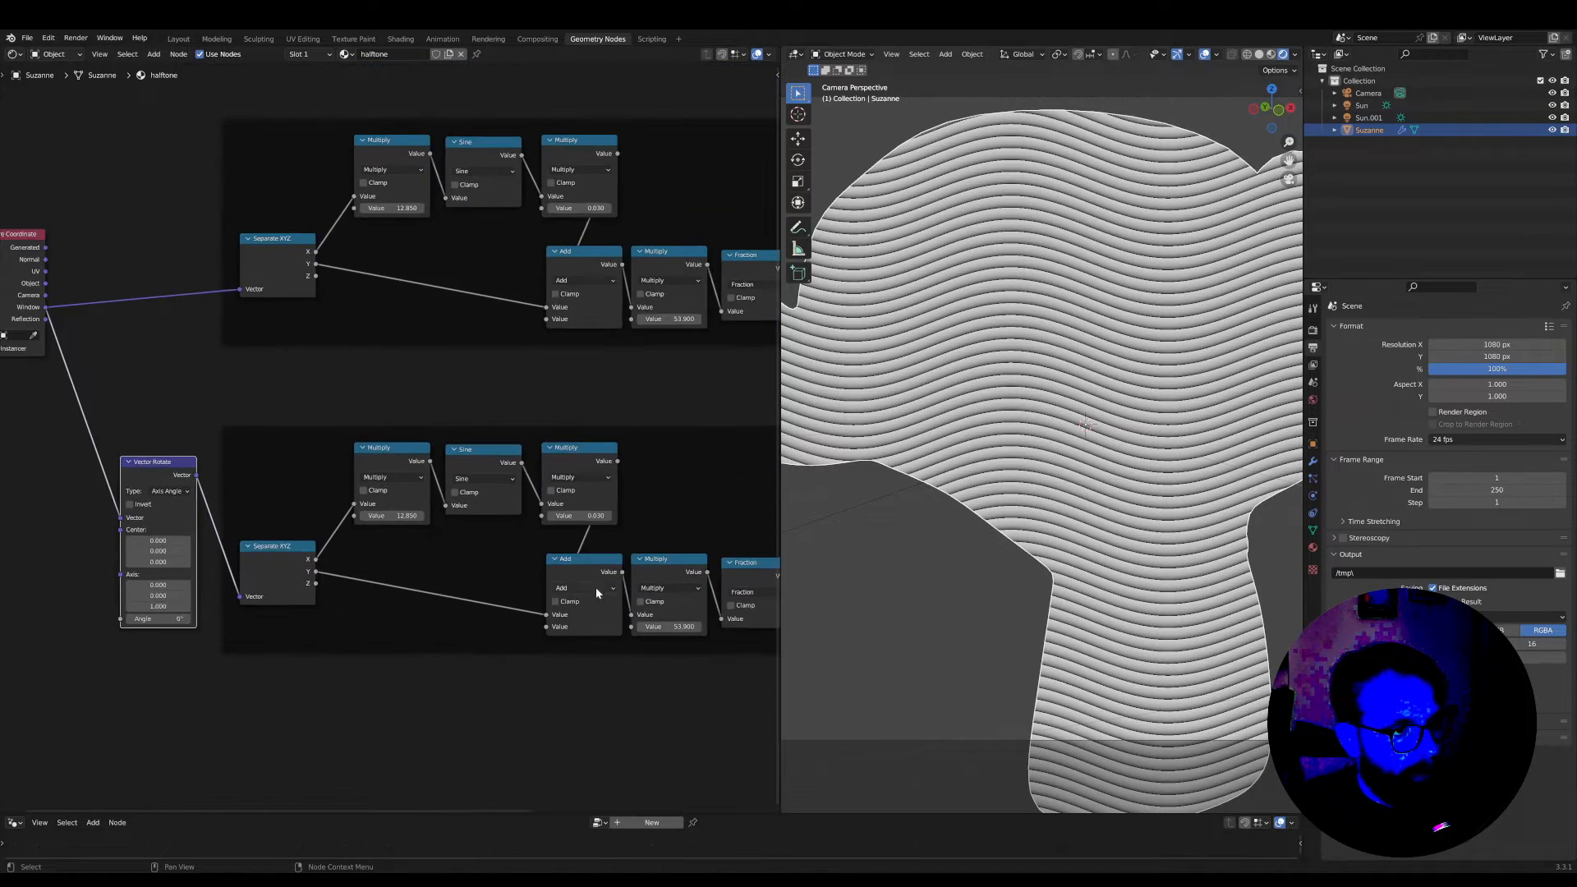
pyautogui.moveTo(659, 626); pyautogui.dragTo(527, 594, button='middle')
pyautogui.keyDown('ctrl'); pyautogui.keyDown('shift'); pyautogui.click(596, 542); pyautogui.keyUp('shift'); pyautogui.keyUp('ctrl')
pyautogui.moveTo(205, 639); pyautogui.dragTo(485, 633, button='middle')
pyautogui.scroll(2, 480, 630)
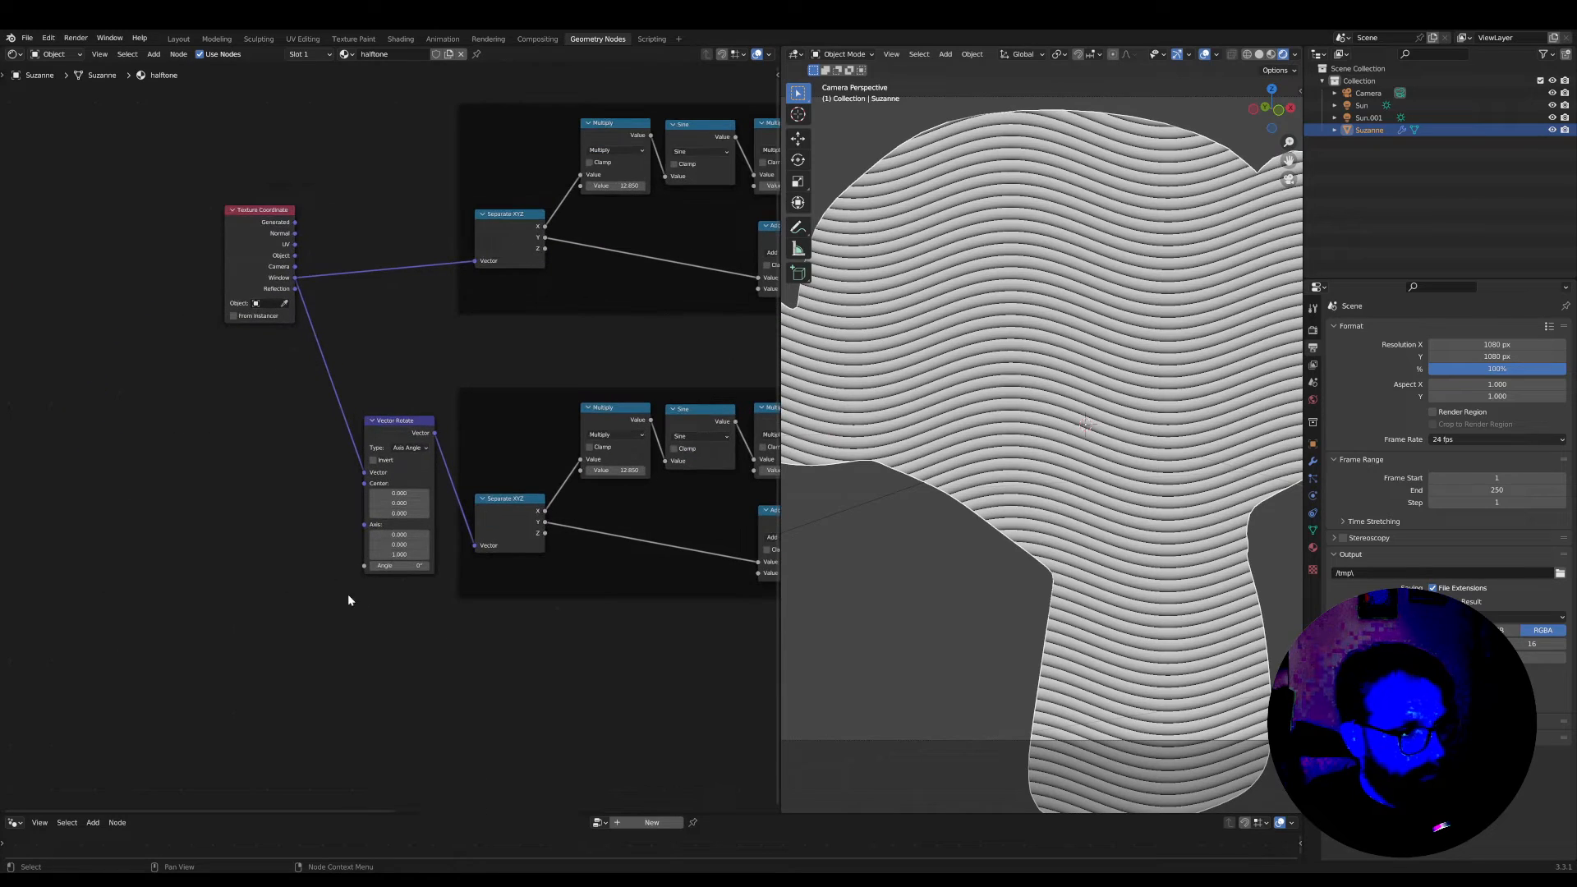
# Set the Vector Rotate node's angle to 90°
pyautogui.moveTo(392, 568); pyautogui.dragTo(468, 568)
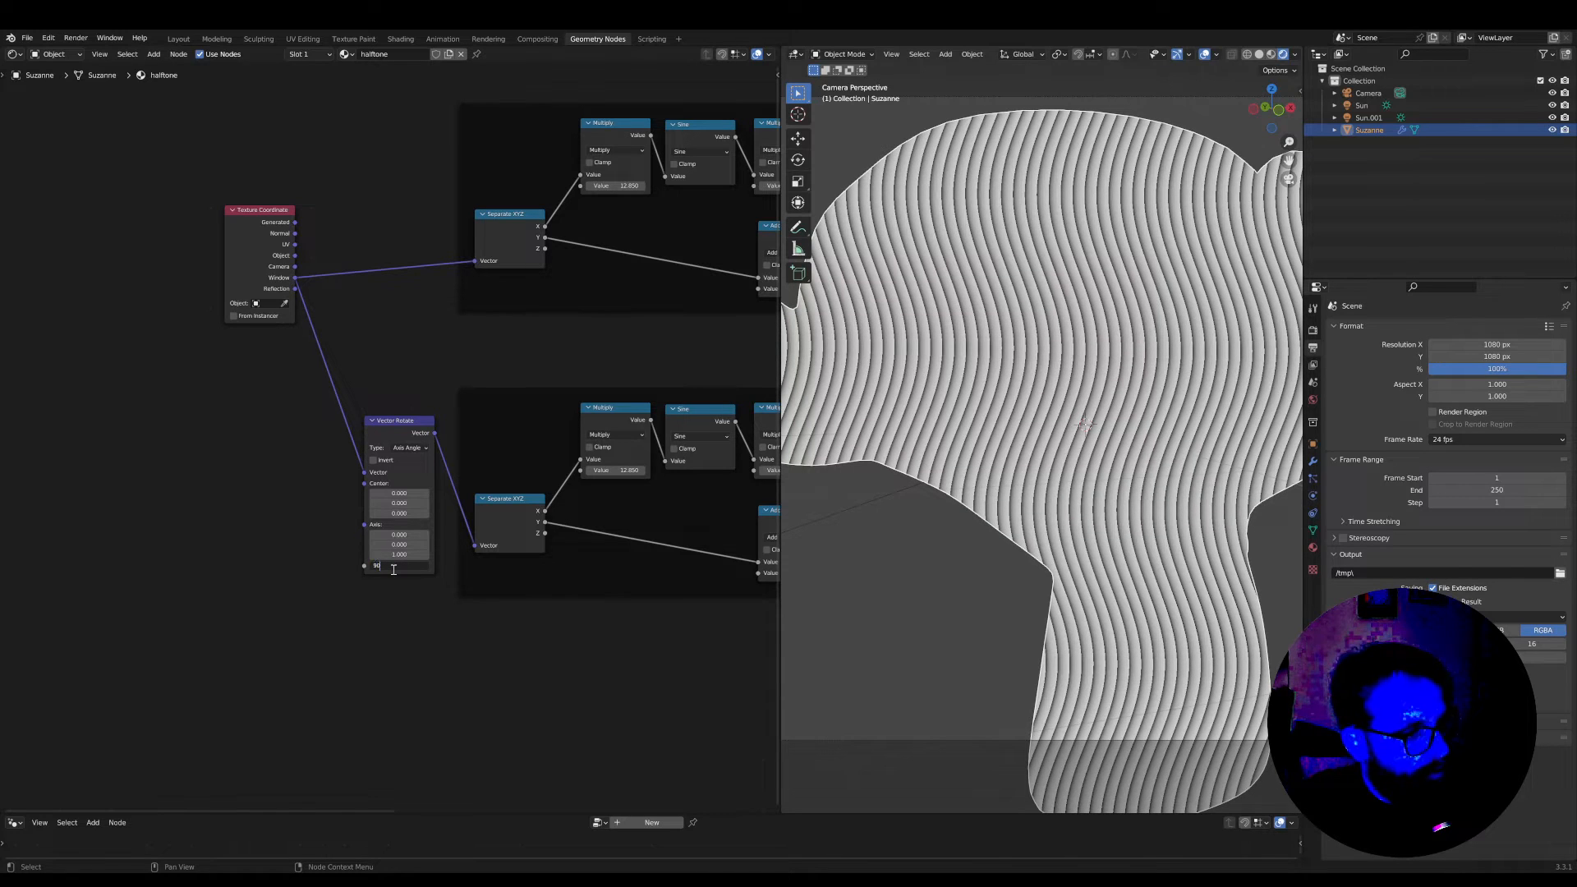
pyautogui.press('Return')
pyautogui.scroll(-2, 394, 568)
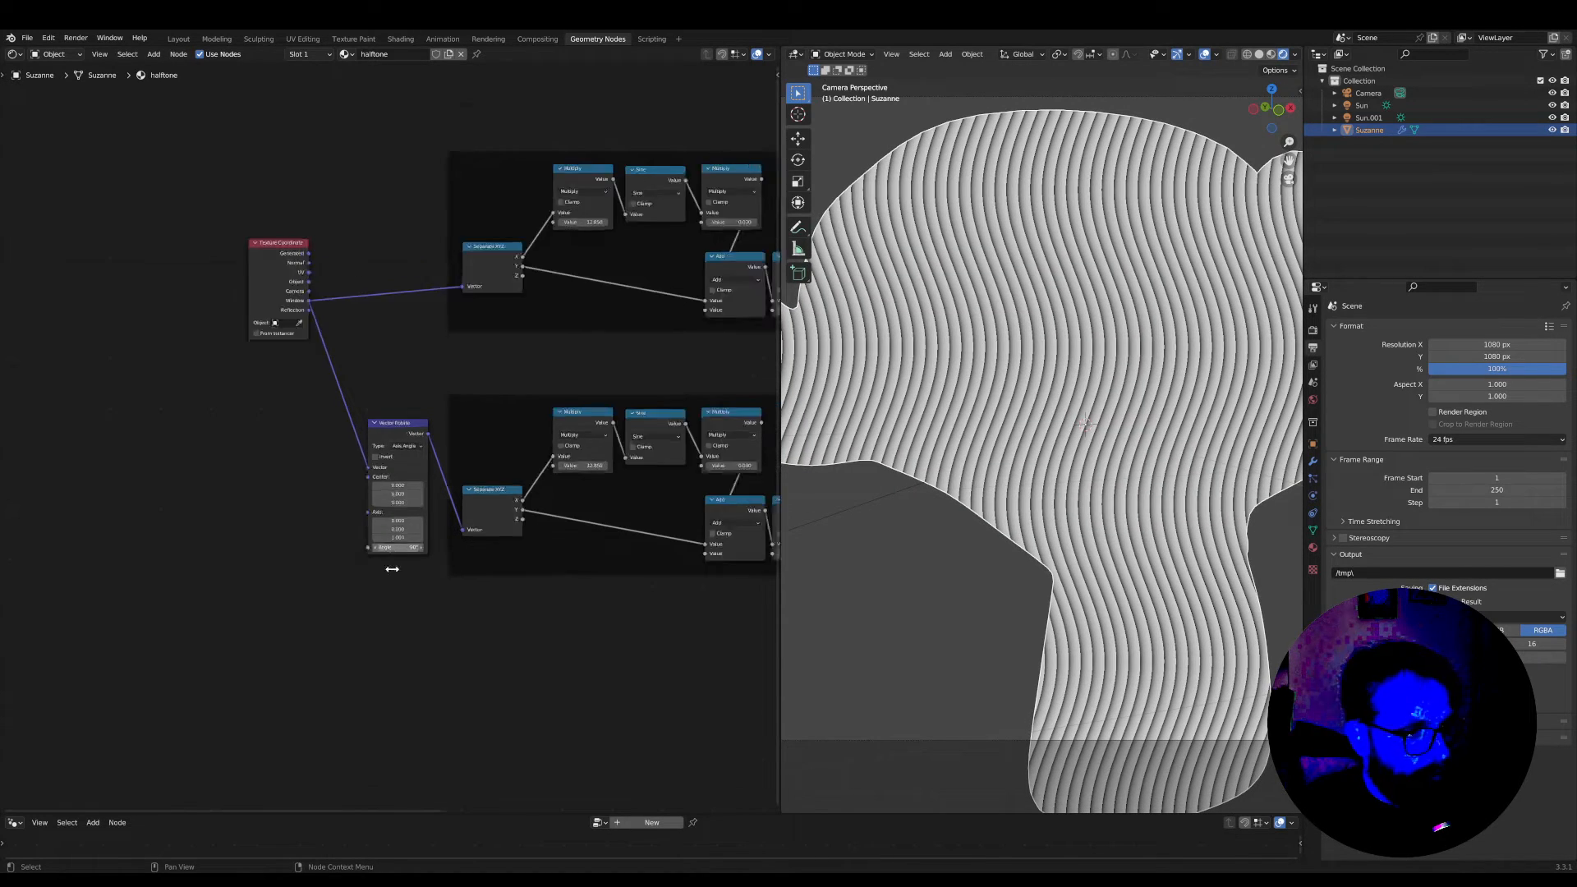
# Insert an Add math node on the link between the duplicated frame's Fraction and the Material Output
pyautogui.moveTo(492, 565); pyautogui.dragTo(121, 613, button='middle')
pyautogui.scroll(1, 444, 479)
pyautogui.moveTo(662, 355); pyautogui.dragTo(754, 415)
pyautogui.moveTo(471, 429); pyautogui.dragTo(608, 437, button='middle')
pyautogui.scroll(1, 608, 460)
pyautogui.moveTo(601, 548); pyautogui.dragTo(450, 532, button='middle')
pyautogui.scroll(3, 491, 497)
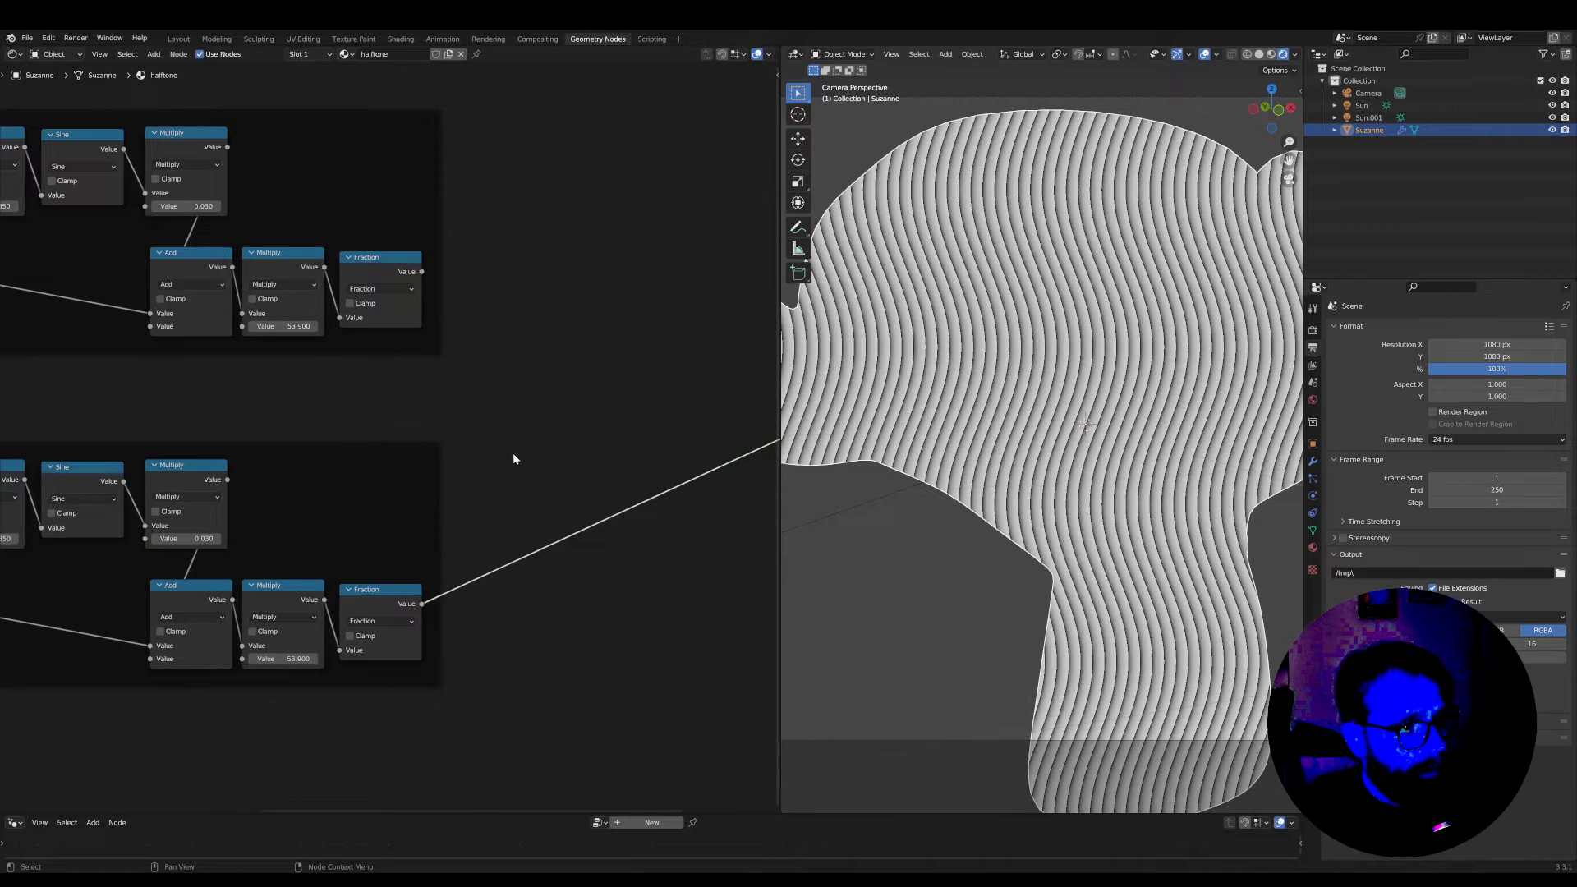
pyautogui.scroll(-1, 512, 458)
pyautogui.moveTo(512, 459); pyautogui.dragTo(463, 463, button='middle')
pyautogui.press('Tab')
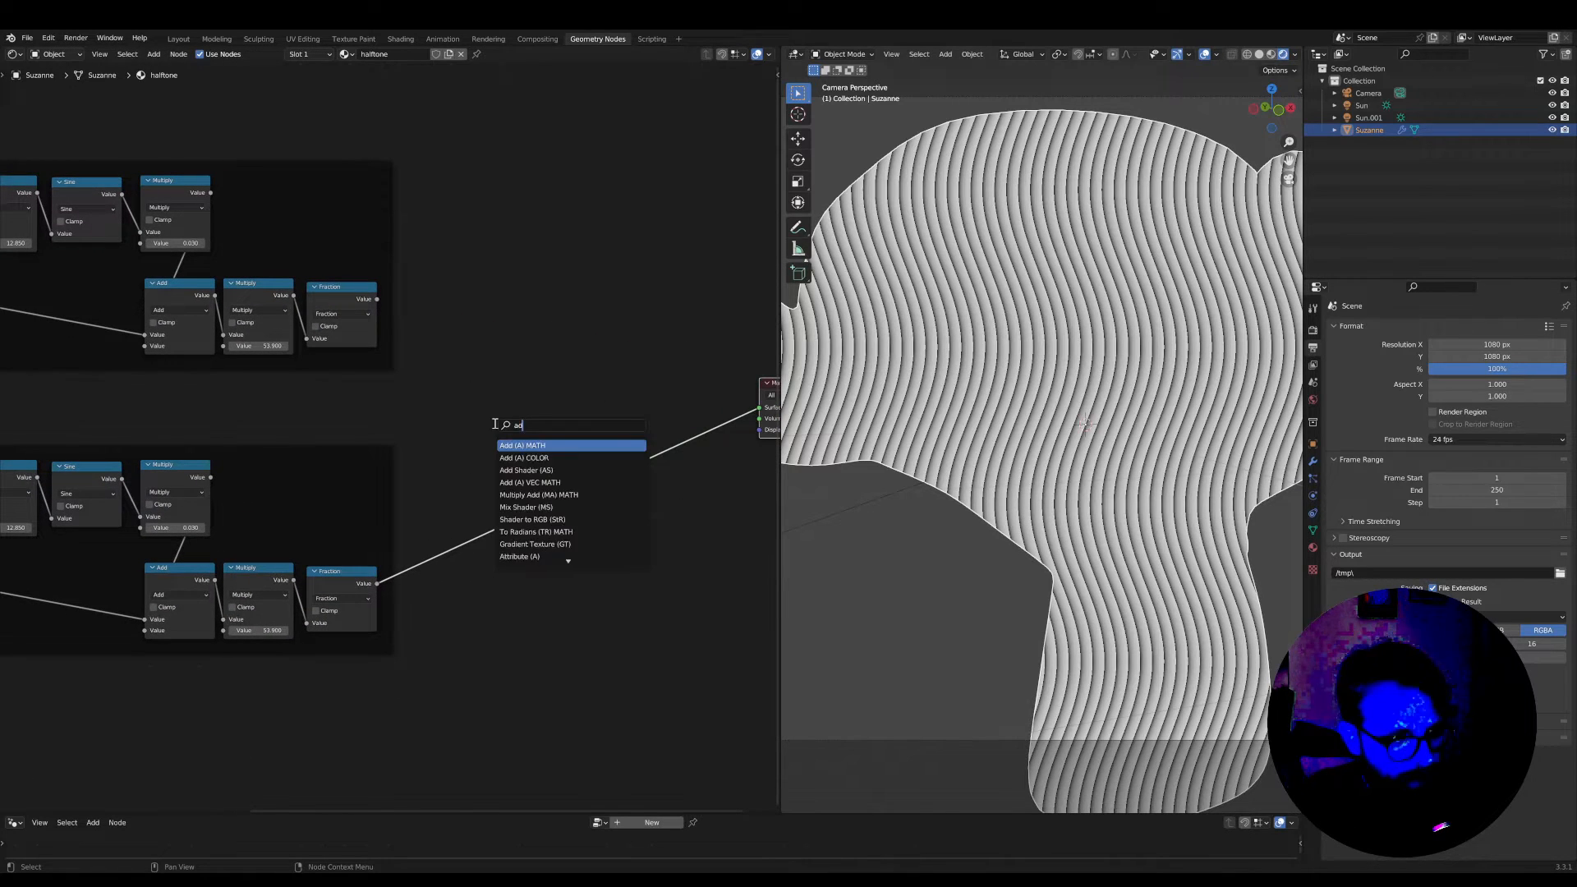
pyautogui.press('Return')
pyautogui.click(561, 446)
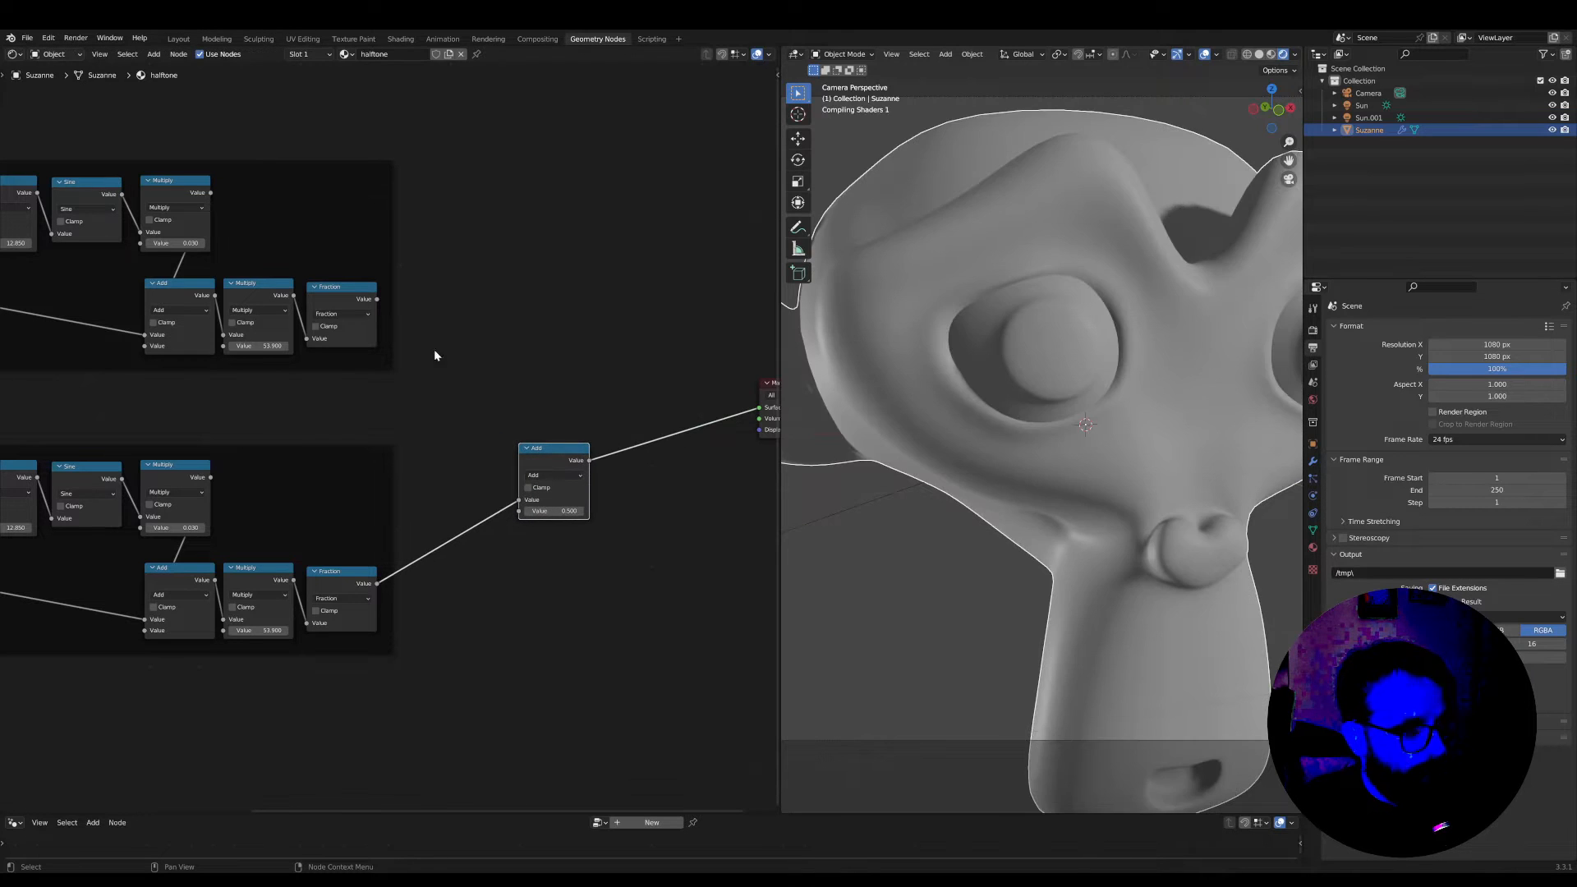
# Connect the original frame's Fraction output to the Add node's free input and place the Add between the two frames' outputs
pyautogui.moveTo(377, 301); pyautogui.dragTo(439, 382)
pyautogui.moveTo(521, 502); pyautogui.dragTo(503, 446)
pyautogui.scroll(5, 1106, 382)
pyautogui.scroll(6, 1106, 403)
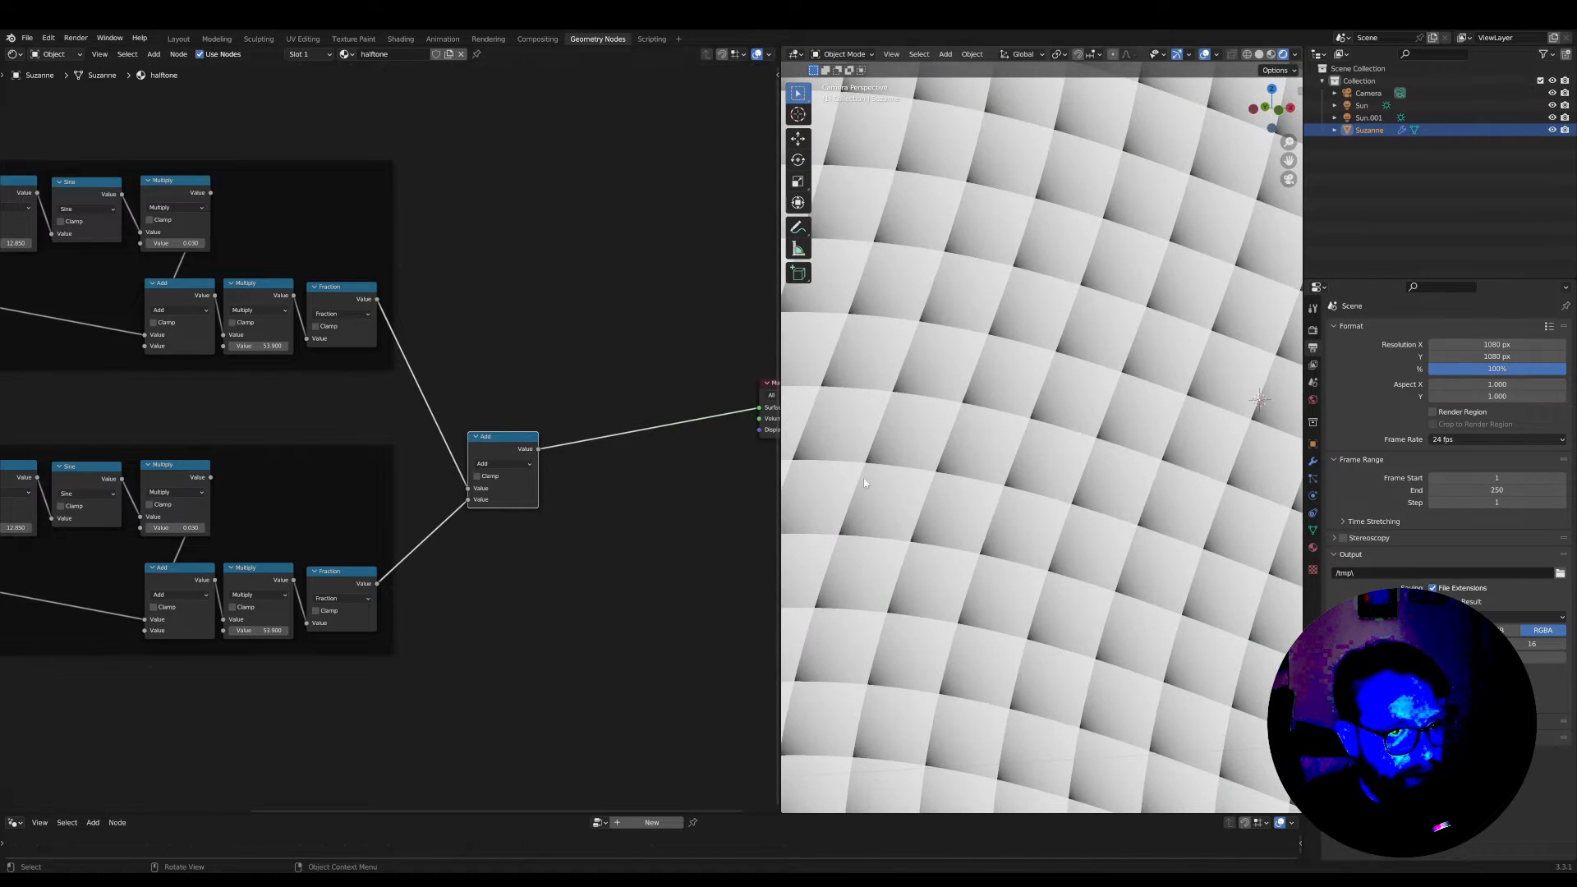
pyautogui.scroll(-3, 474, 525)
pyautogui.moveTo(481, 440); pyautogui.dragTo(501, 439)
pyautogui.scroll(3, 394, 379)
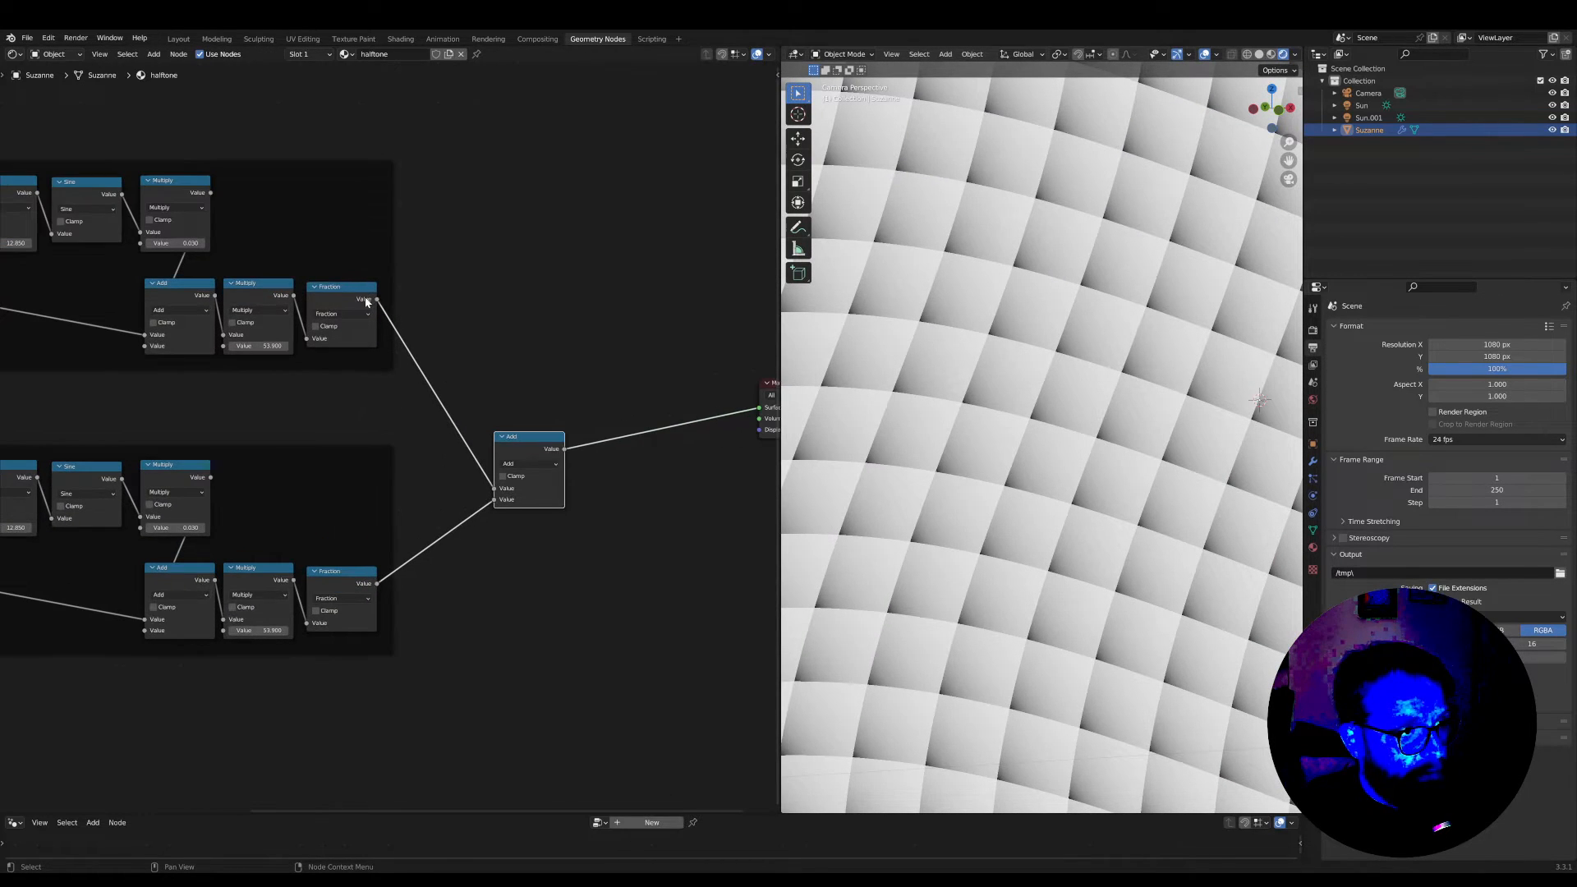
# Preview the original Fraction, the duplicated Fraction and the combined Add result on the surface in turn
pyautogui.keyDown('ctrl'); pyautogui.keyDown('shift'); pyautogui.click(351, 292); pyautogui.keyUp('shift'); pyautogui.keyUp('ctrl')
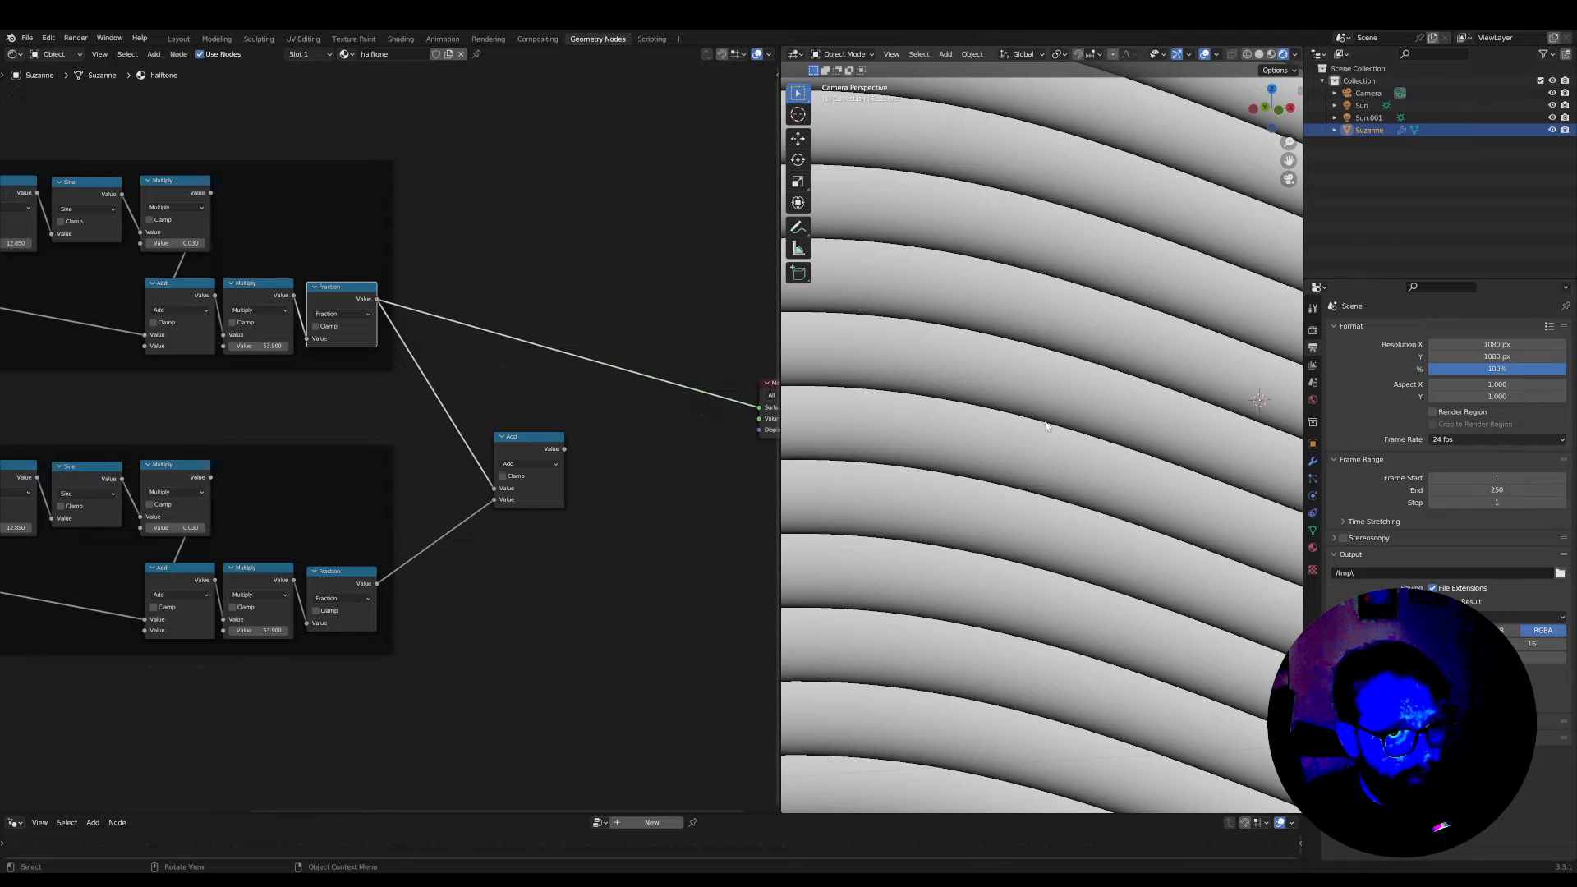
pyautogui.keyDown('ctrl'); pyautogui.keyDown('shift'); pyautogui.click(358, 581); pyautogui.keyUp('shift'); pyautogui.keyUp('ctrl')
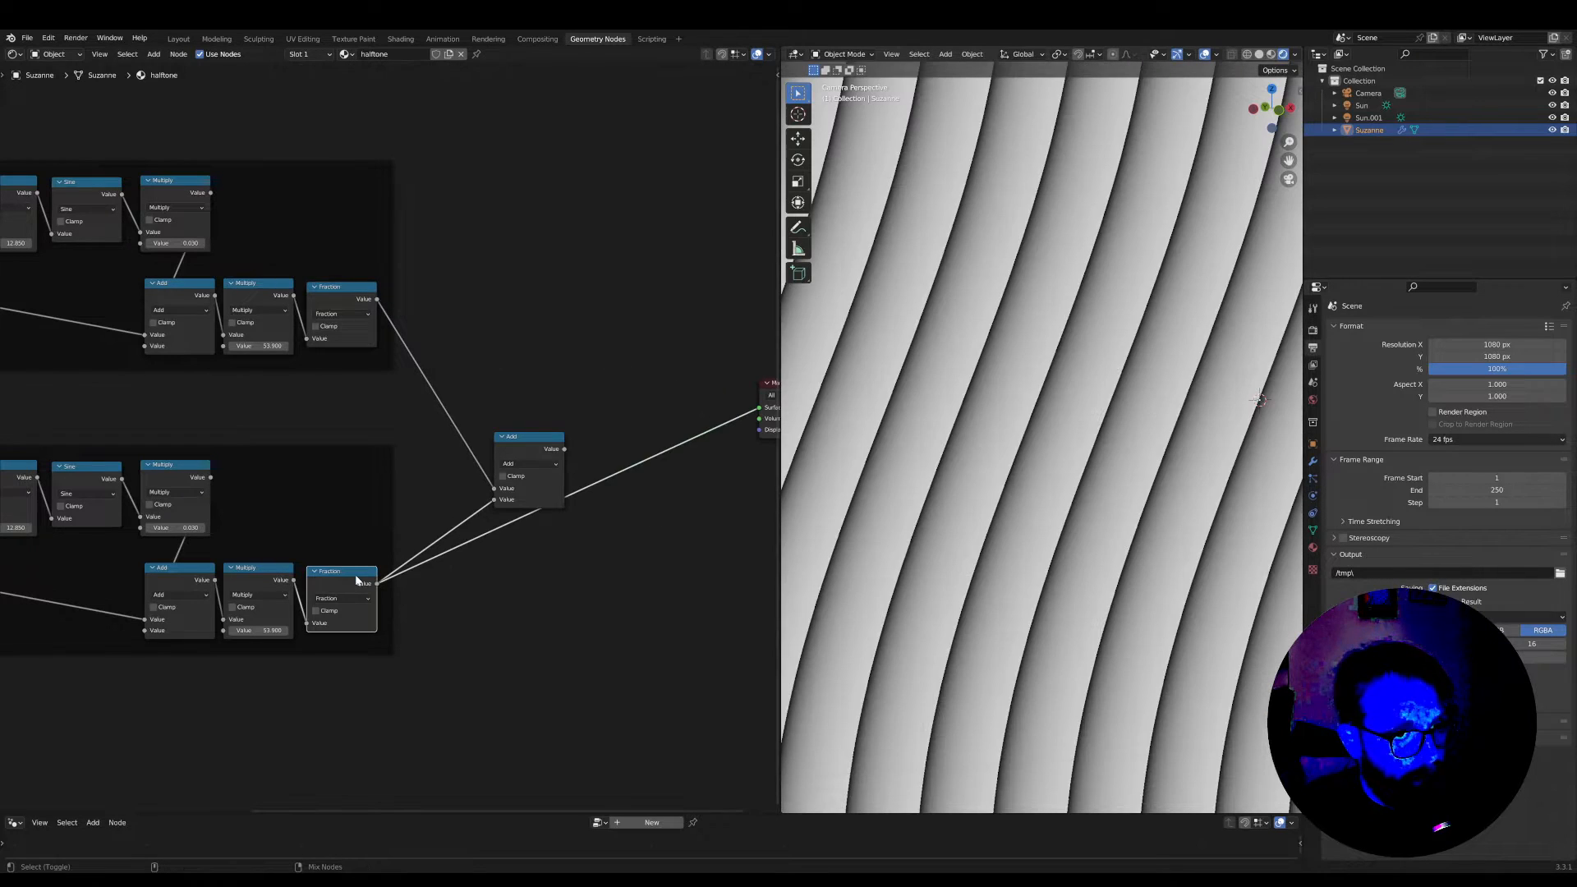
pyautogui.moveTo(543, 447); pyautogui.dragTo(538, 439)
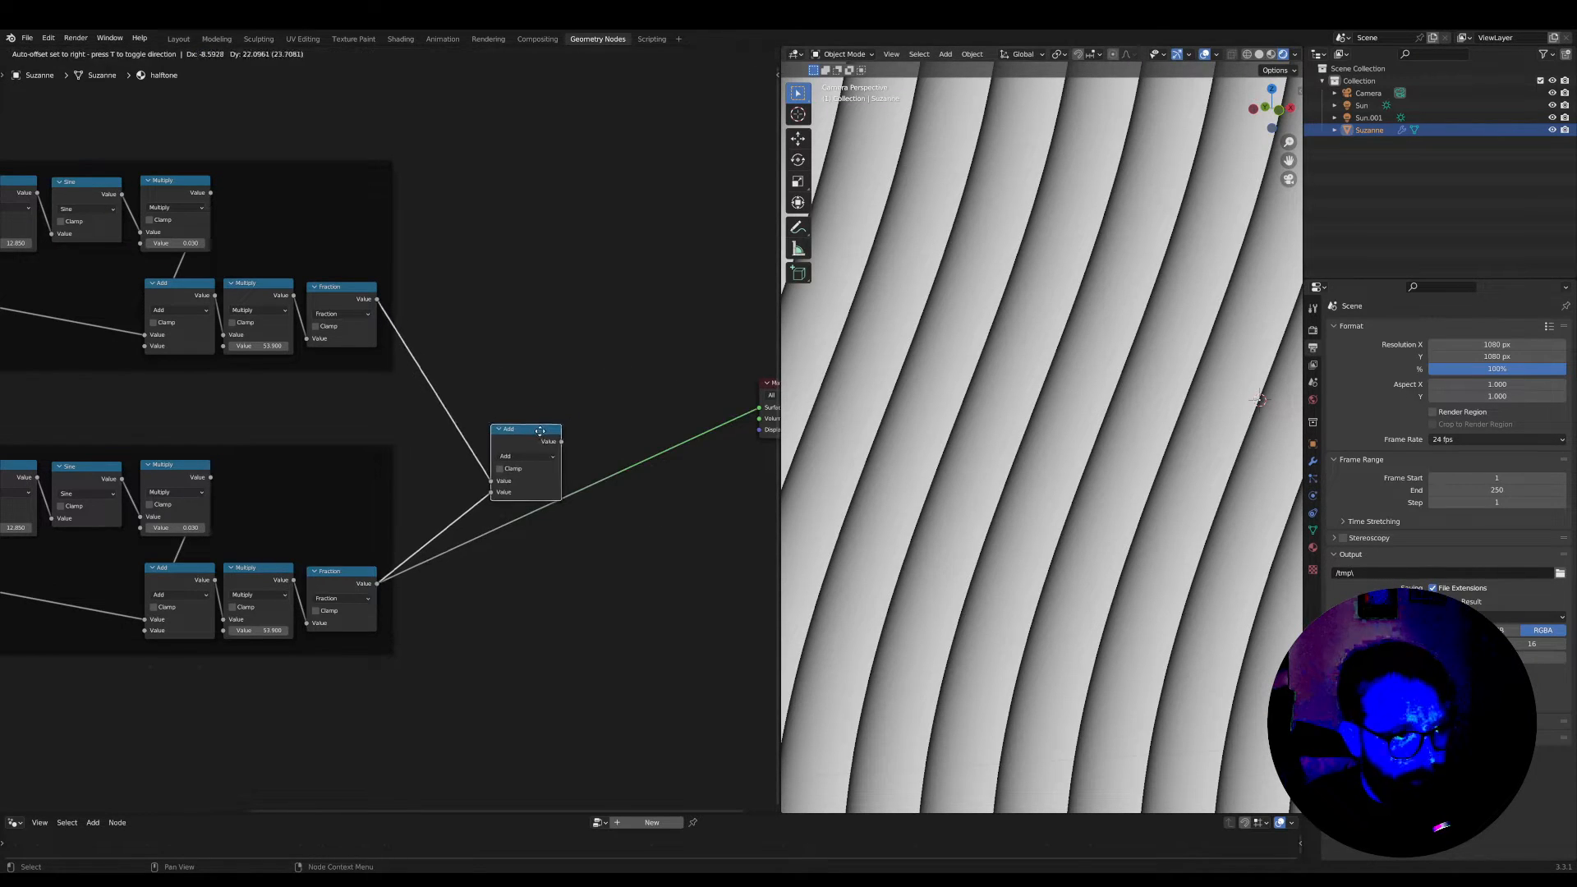
pyautogui.keyDown('ctrl'); pyautogui.keyDown('shift'); pyautogui.click(541, 436); pyautogui.keyUp('shift'); pyautogui.keyUp('ctrl')
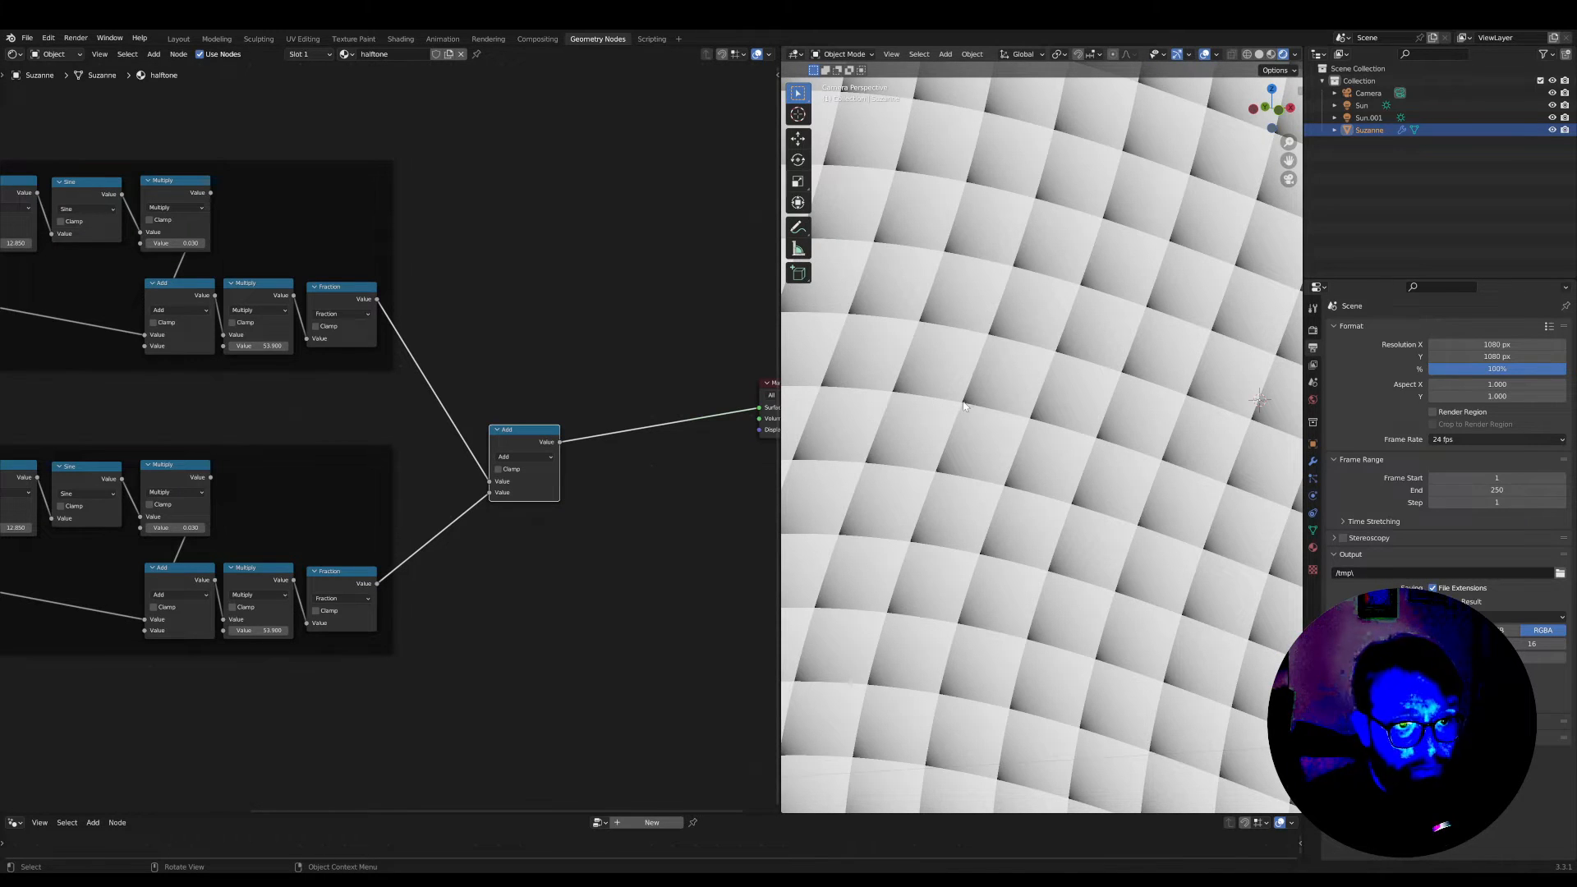
# Insert a Multiply node with value 0.500 after the Add, placed beneath it, and move the Material Output farther away
pyautogui.moveTo(645, 507); pyautogui.dragTo(584, 499, button='middle')
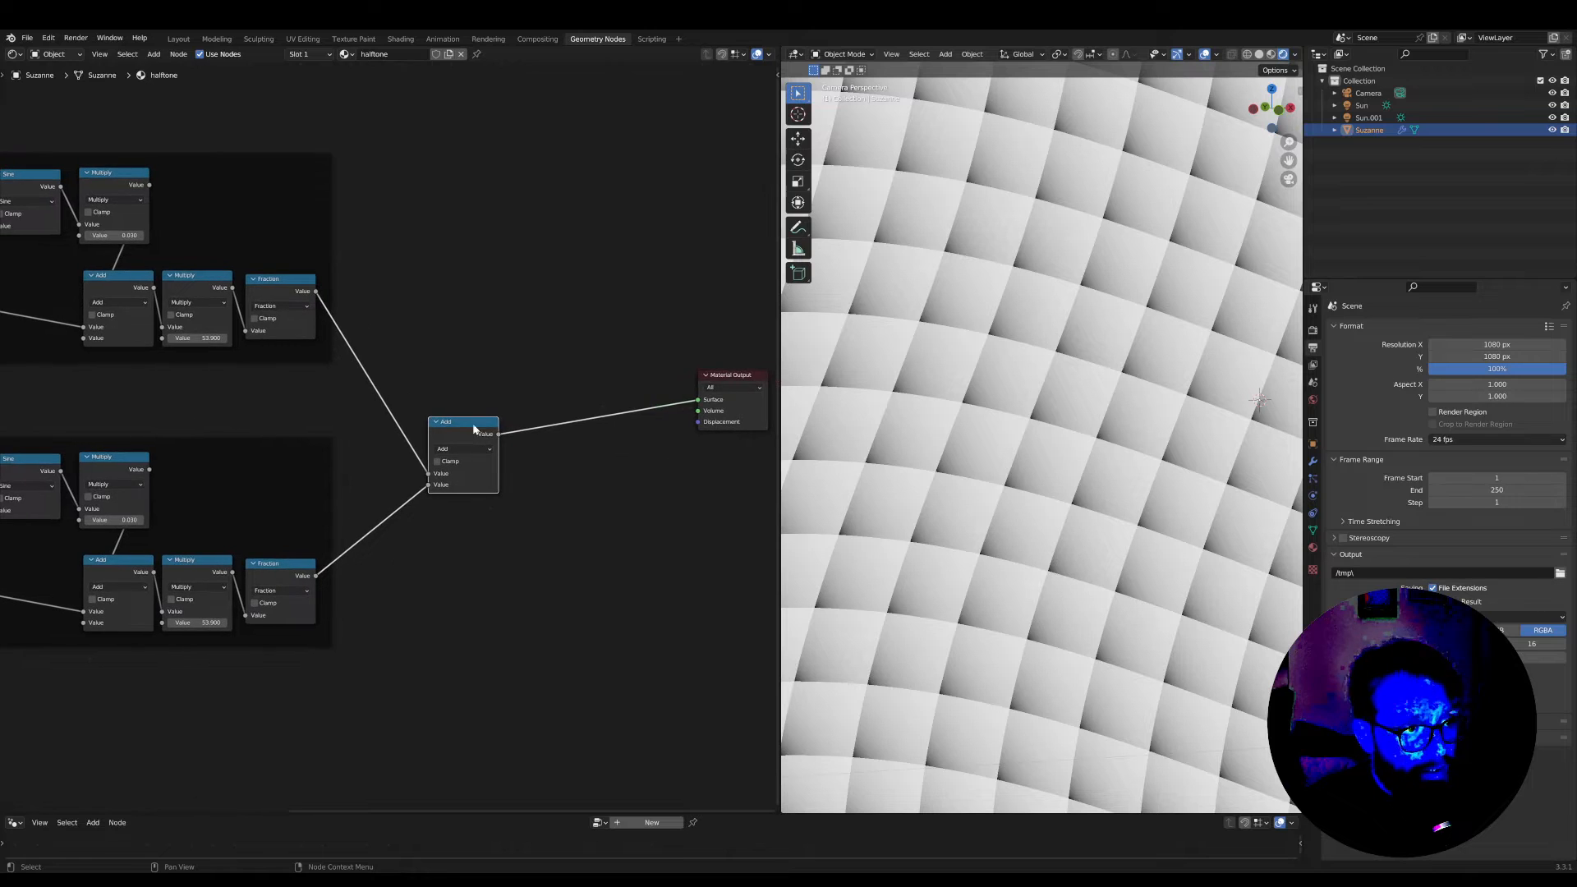
pyautogui.moveTo(469, 421); pyautogui.dragTo(418, 402)
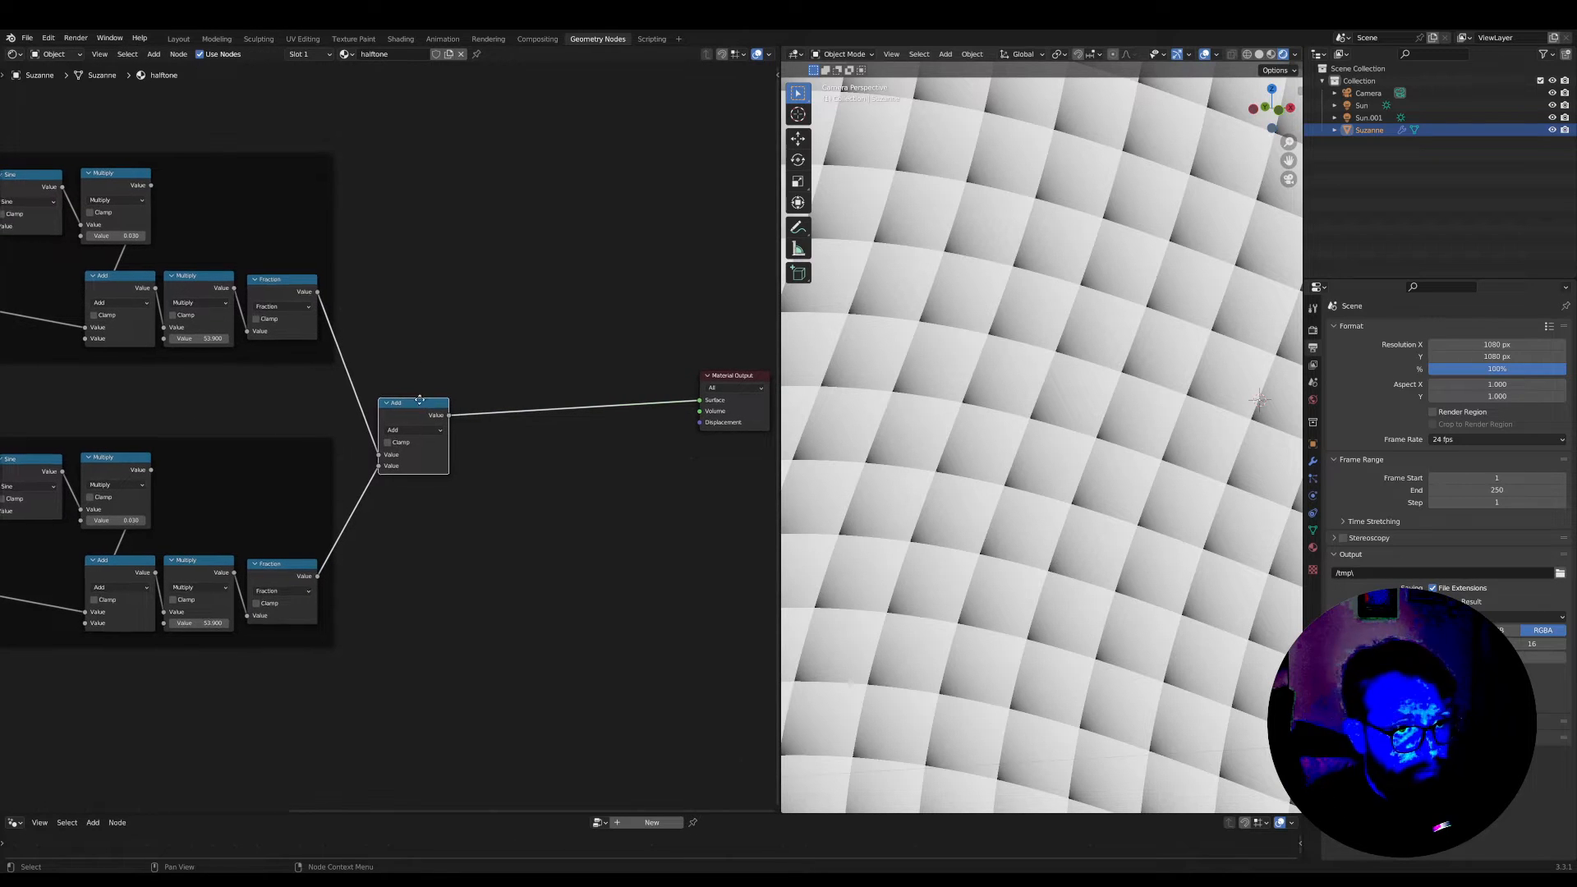
pyautogui.moveTo(418, 403); pyautogui.dragTo(429, 343, button='middle')
pyautogui.scroll(1, 429, 343)
pyautogui.press('Tab')
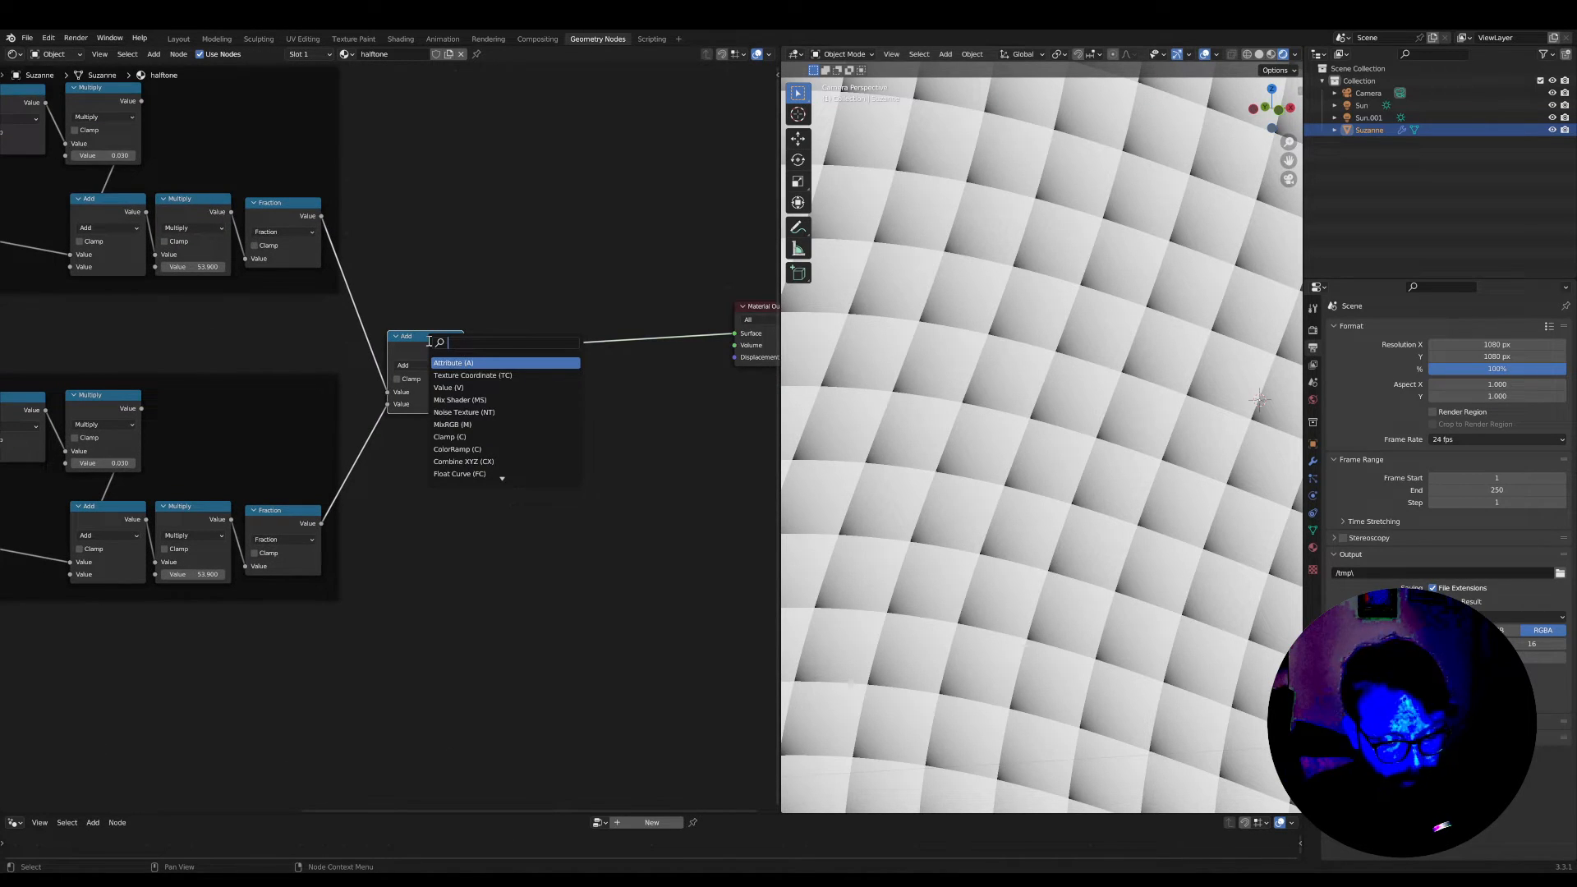
pyautogui.write('mu')
pyautogui.press('Return')
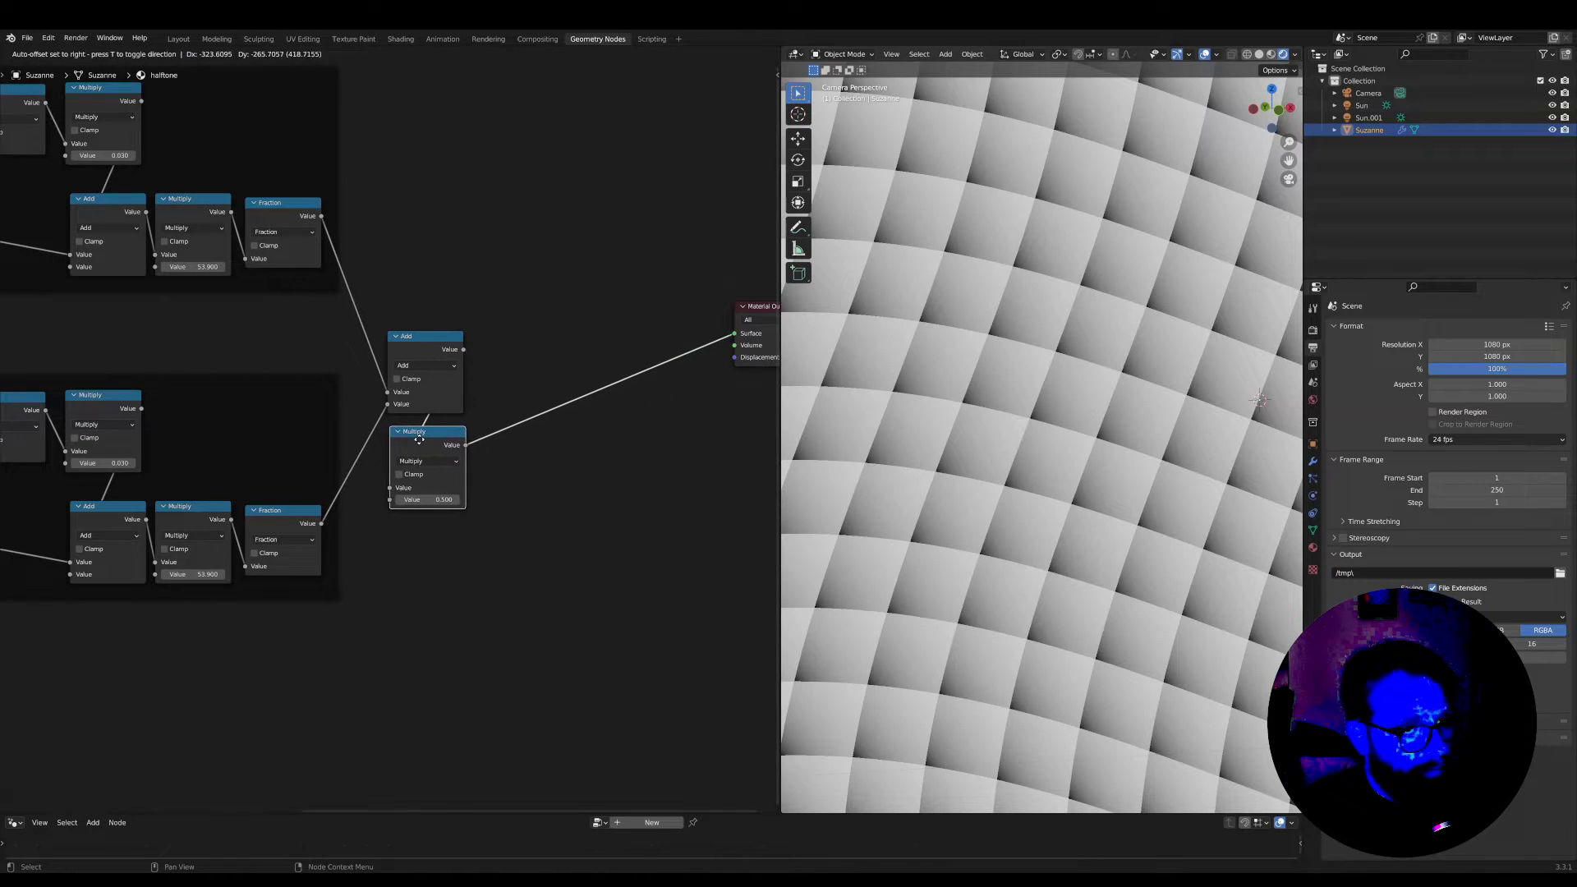
pyautogui.click(409, 446)
pyautogui.scroll(-4, 409, 446)
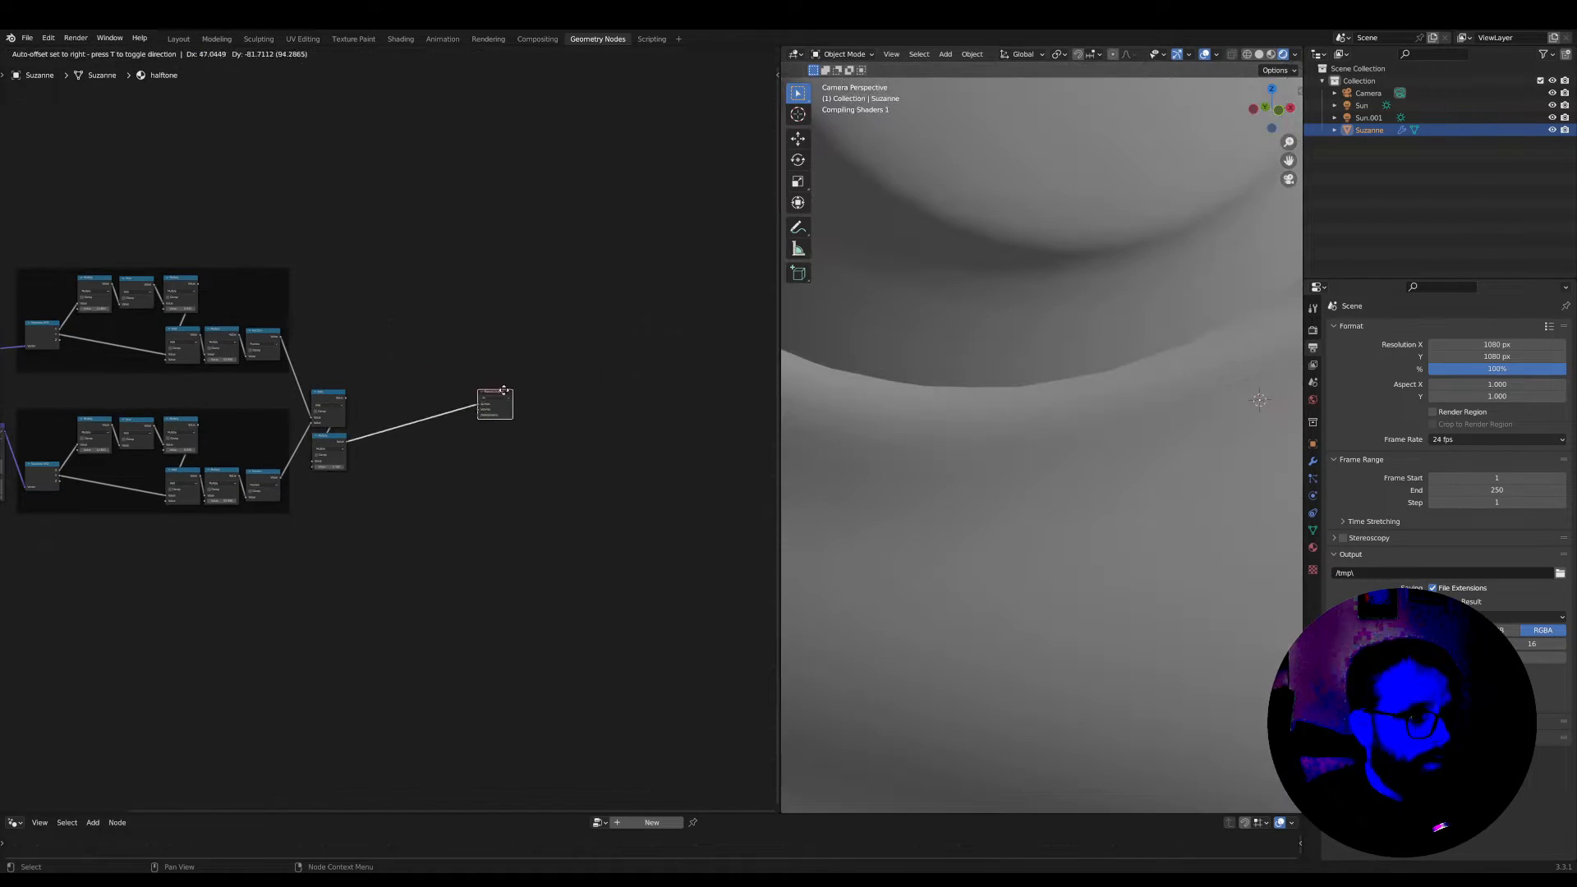
pyautogui.press('Home')
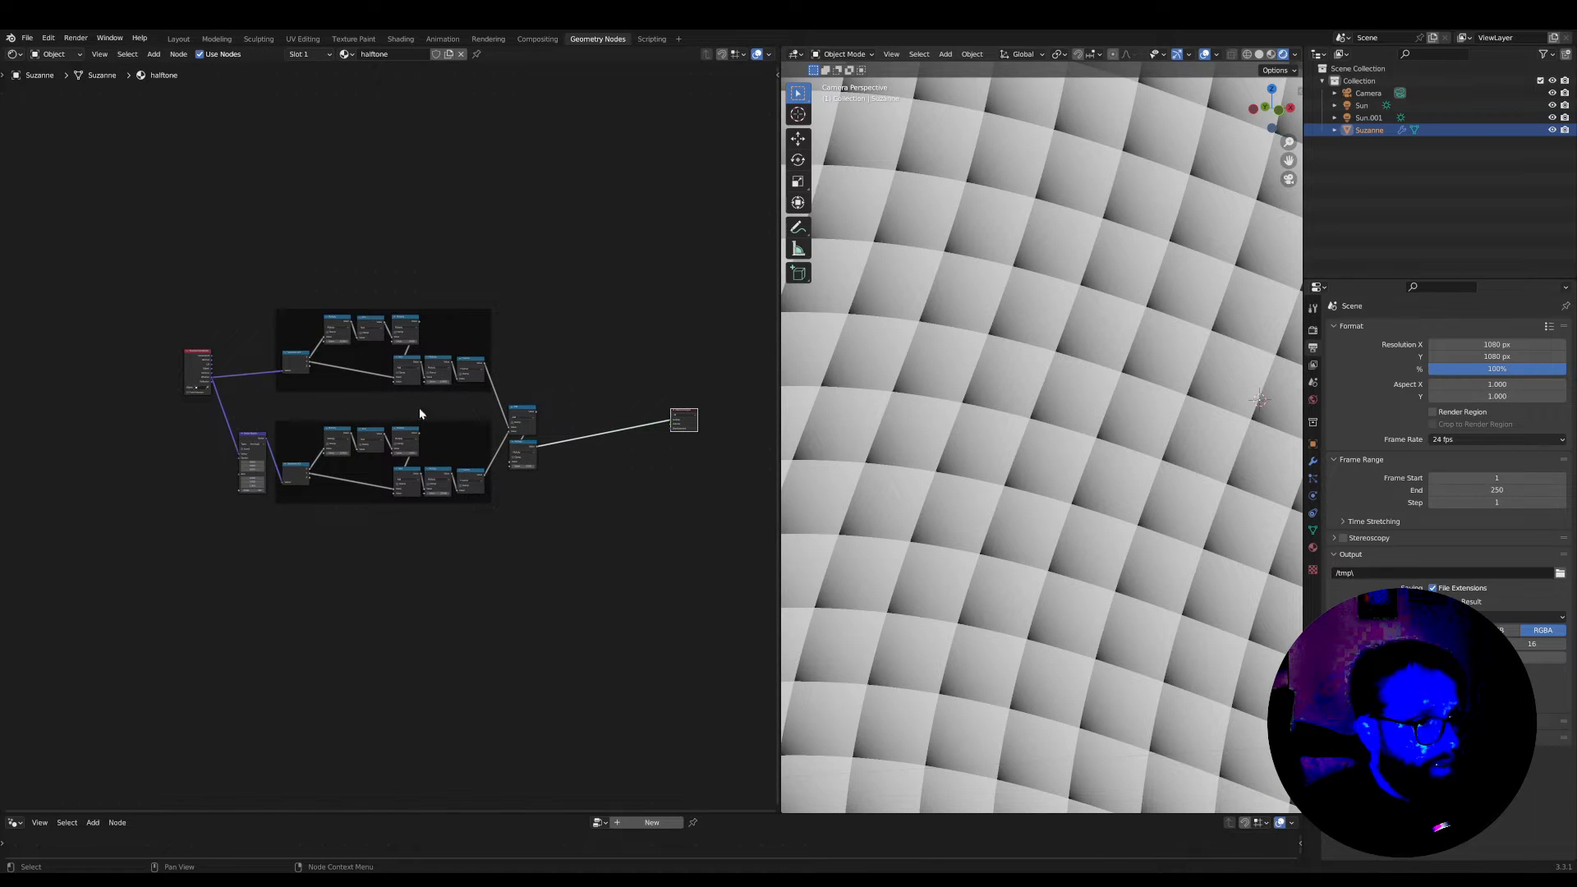
# Add a Diffuse BSDF node above the two frames and connect it to the Material Output's Surface
pyautogui.scroll(-5, 574, 387)
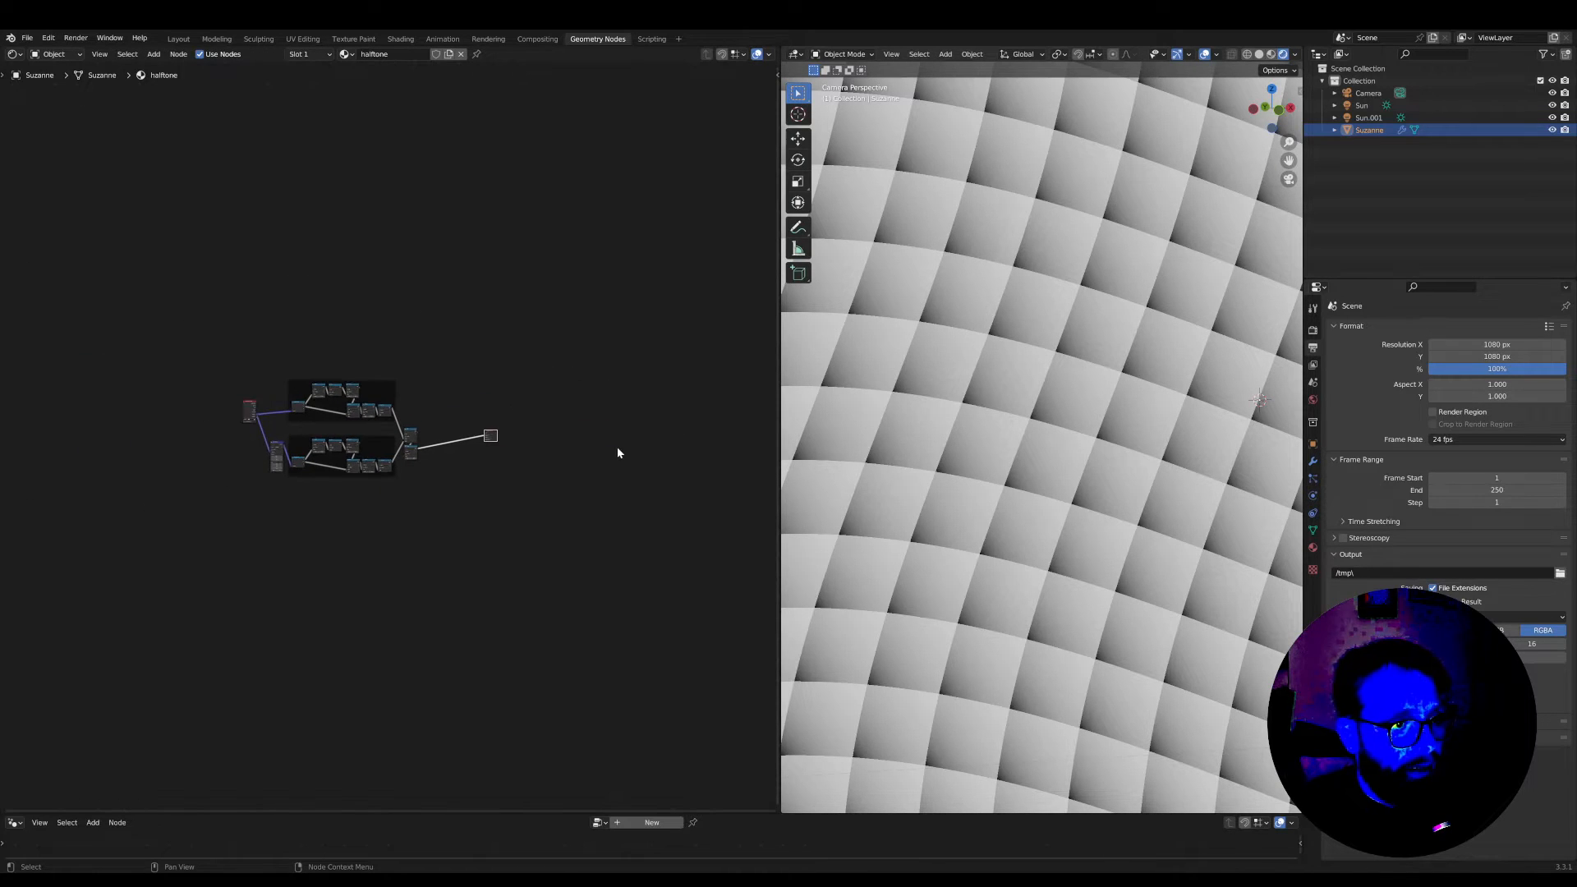
pyautogui.scroll(-6, 1090, 448)
pyautogui.scroll(8, 1090, 448)
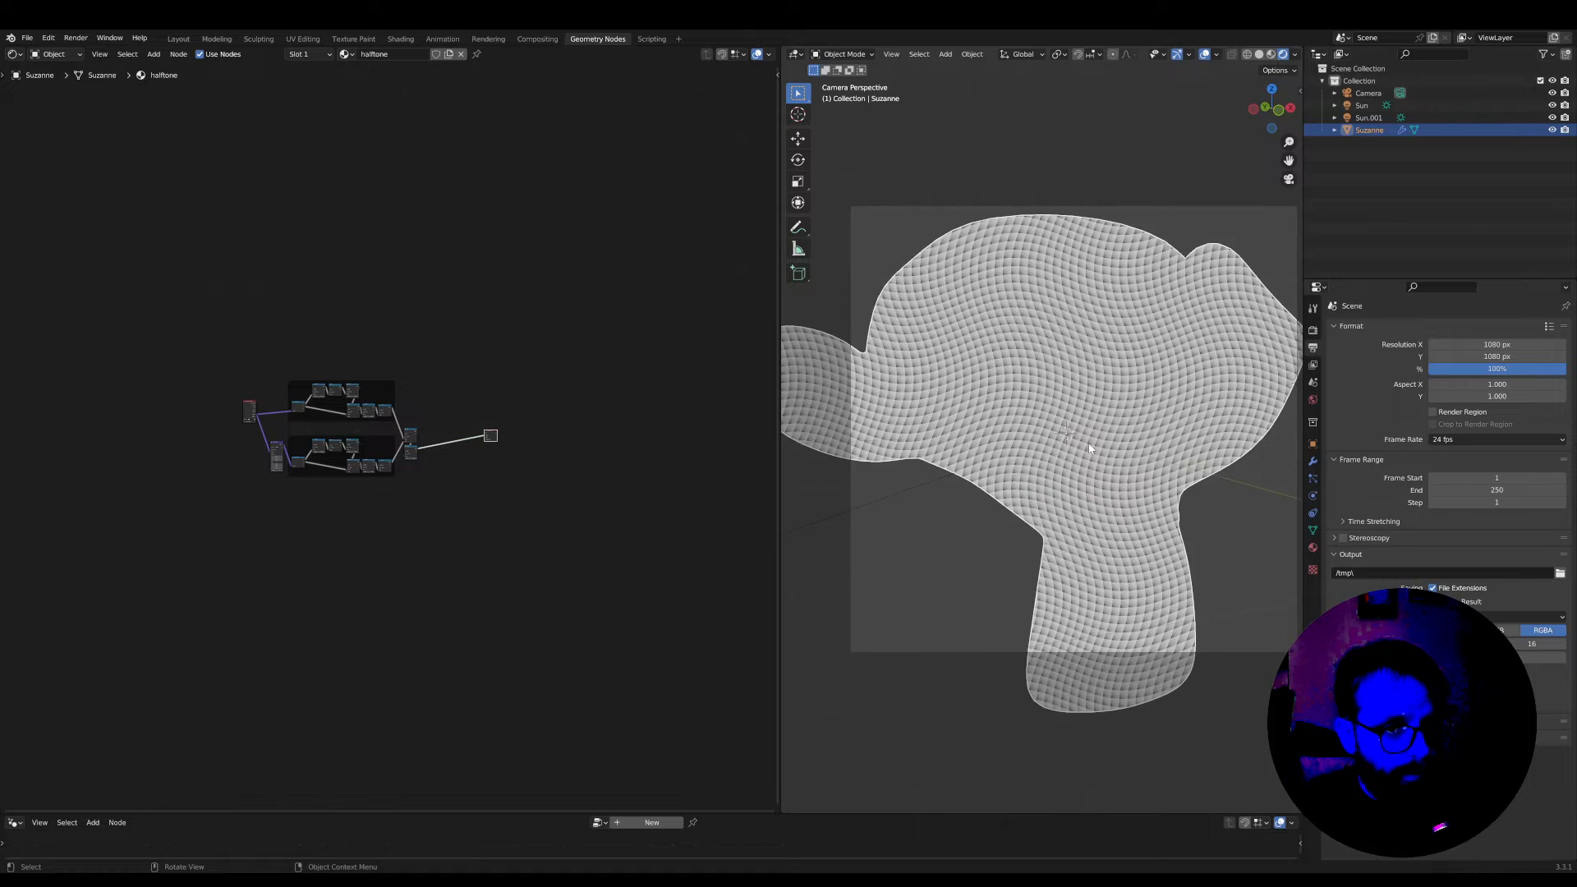
pyautogui.scroll(3, 483, 444)
pyautogui.scroll(2, 484, 445)
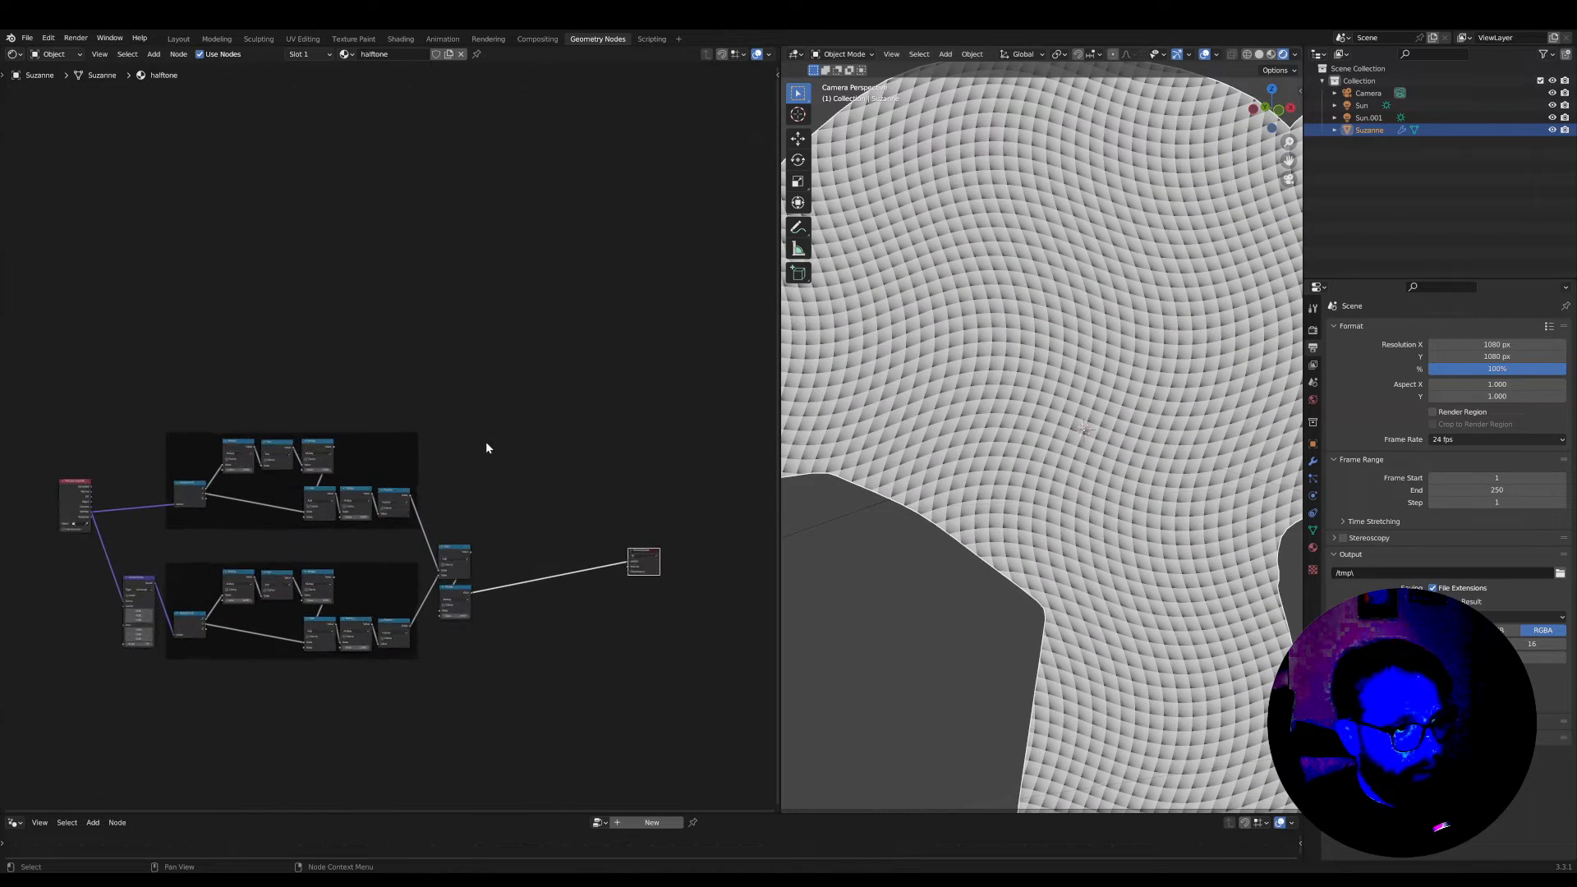
pyautogui.hotkey('shift', 'a')
pyautogui.press('s')
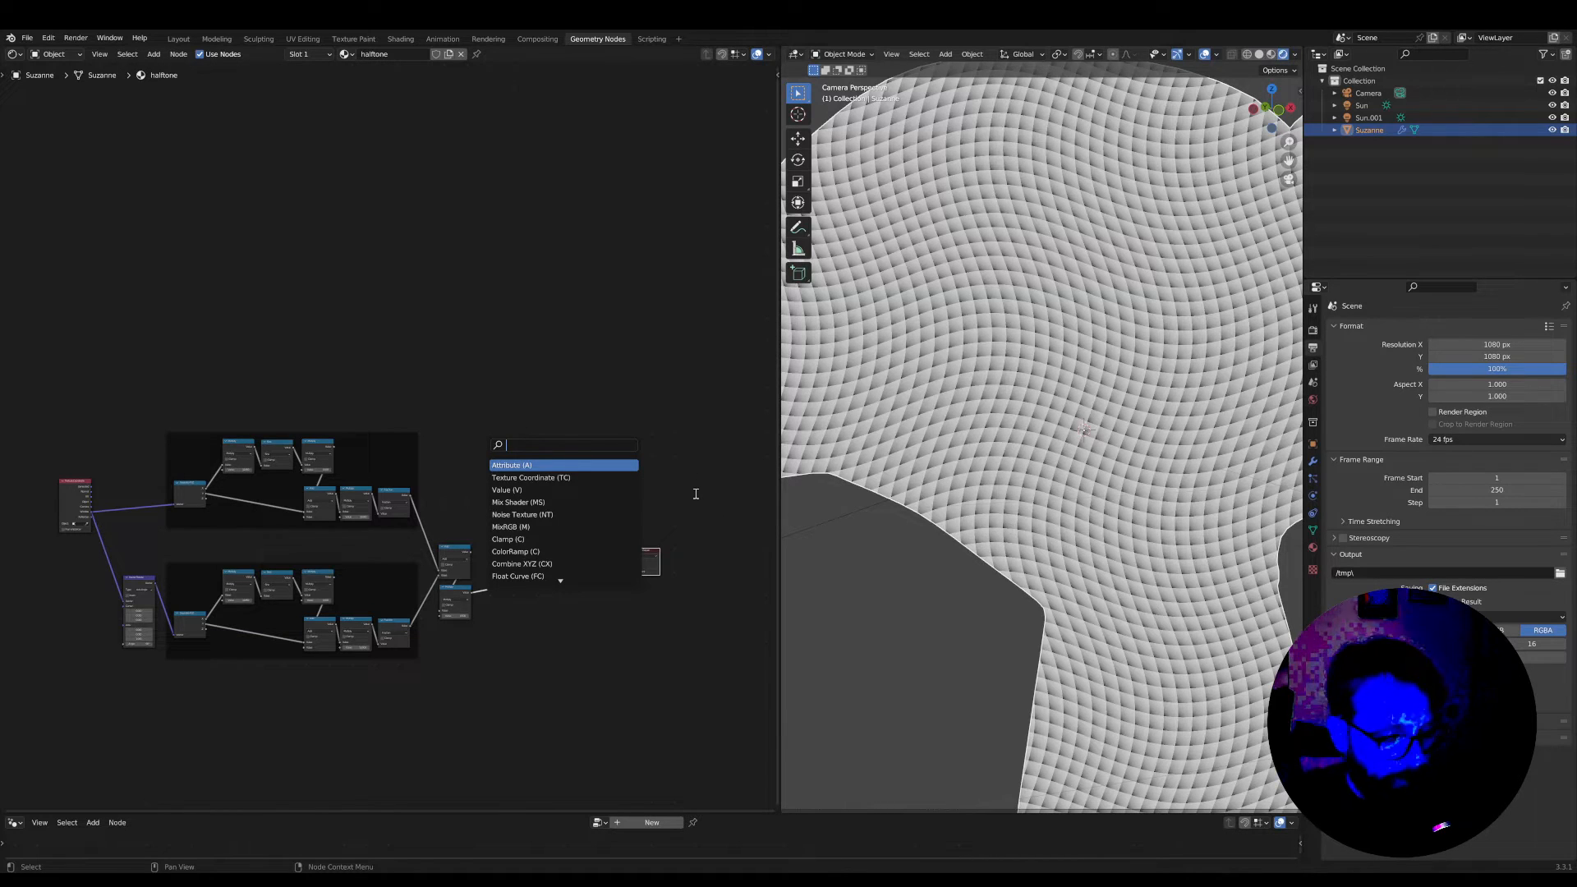
pyautogui.write('dif')
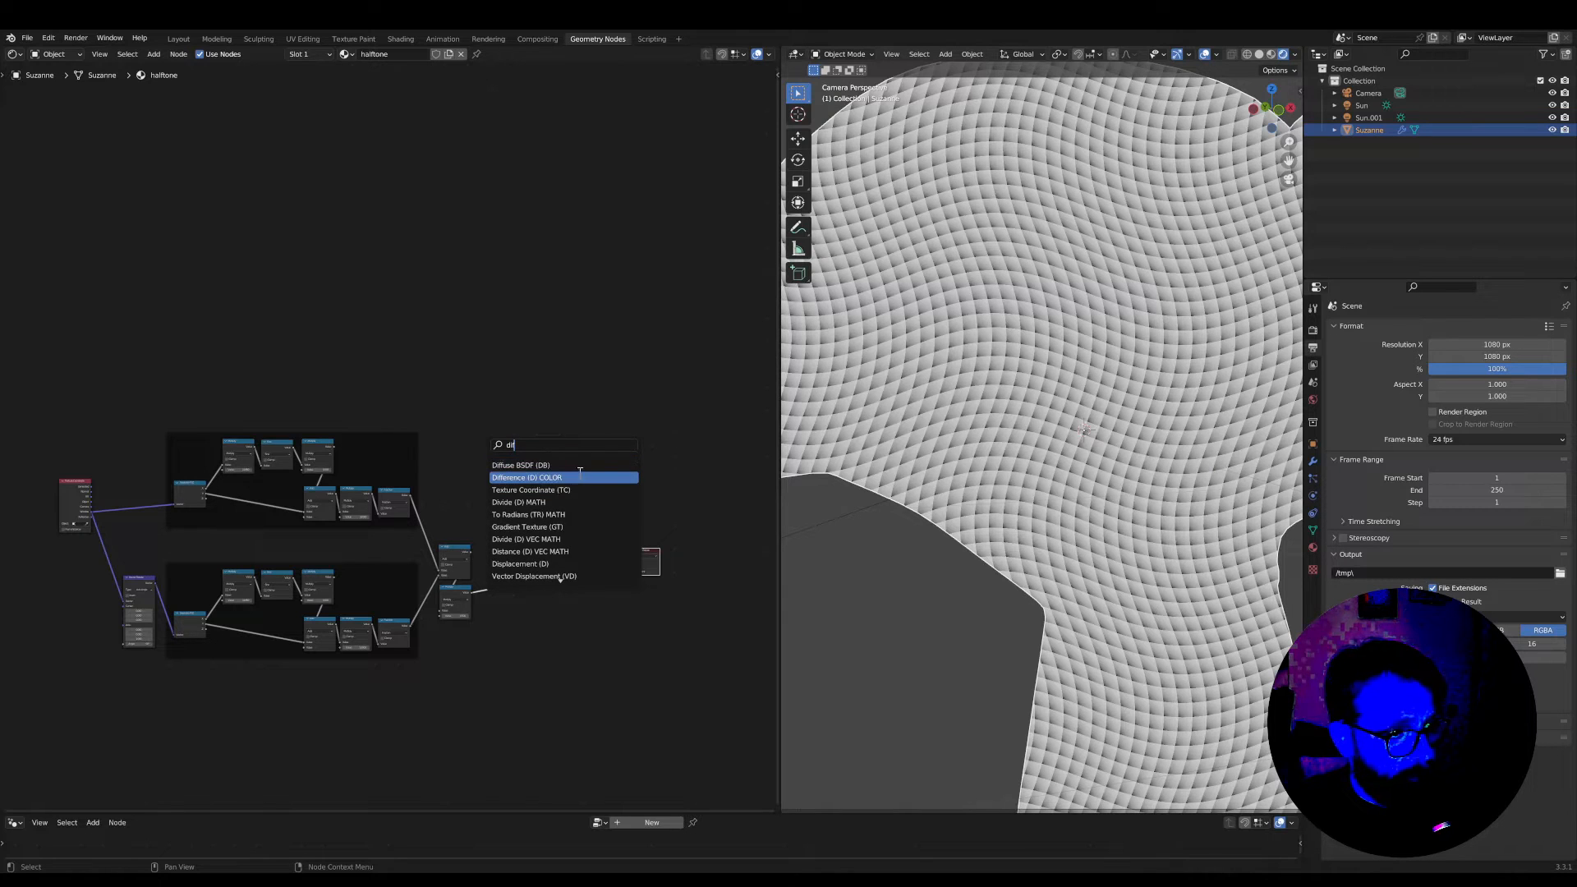
pyautogui.click(577, 466)
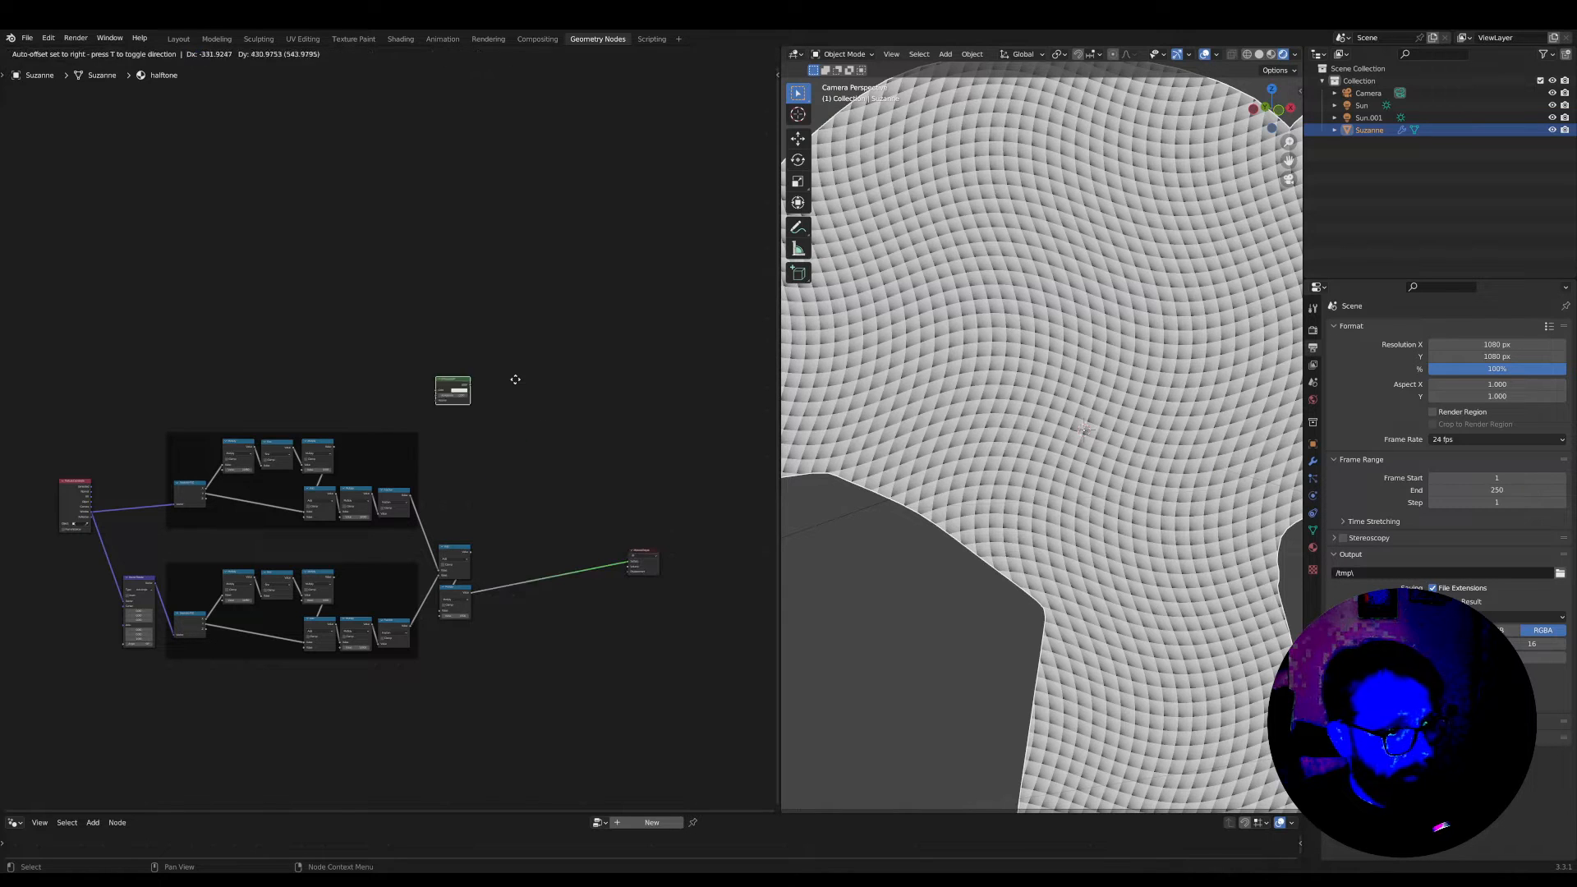
pyautogui.click(533, 361)
pyautogui.scroll(4, 526, 366)
pyautogui.keyDown('ctrl'); pyautogui.keyDown('shift'); pyautogui.click(522, 340); pyautogui.keyUp('shift'); pyautogui.keyUp('ctrl')
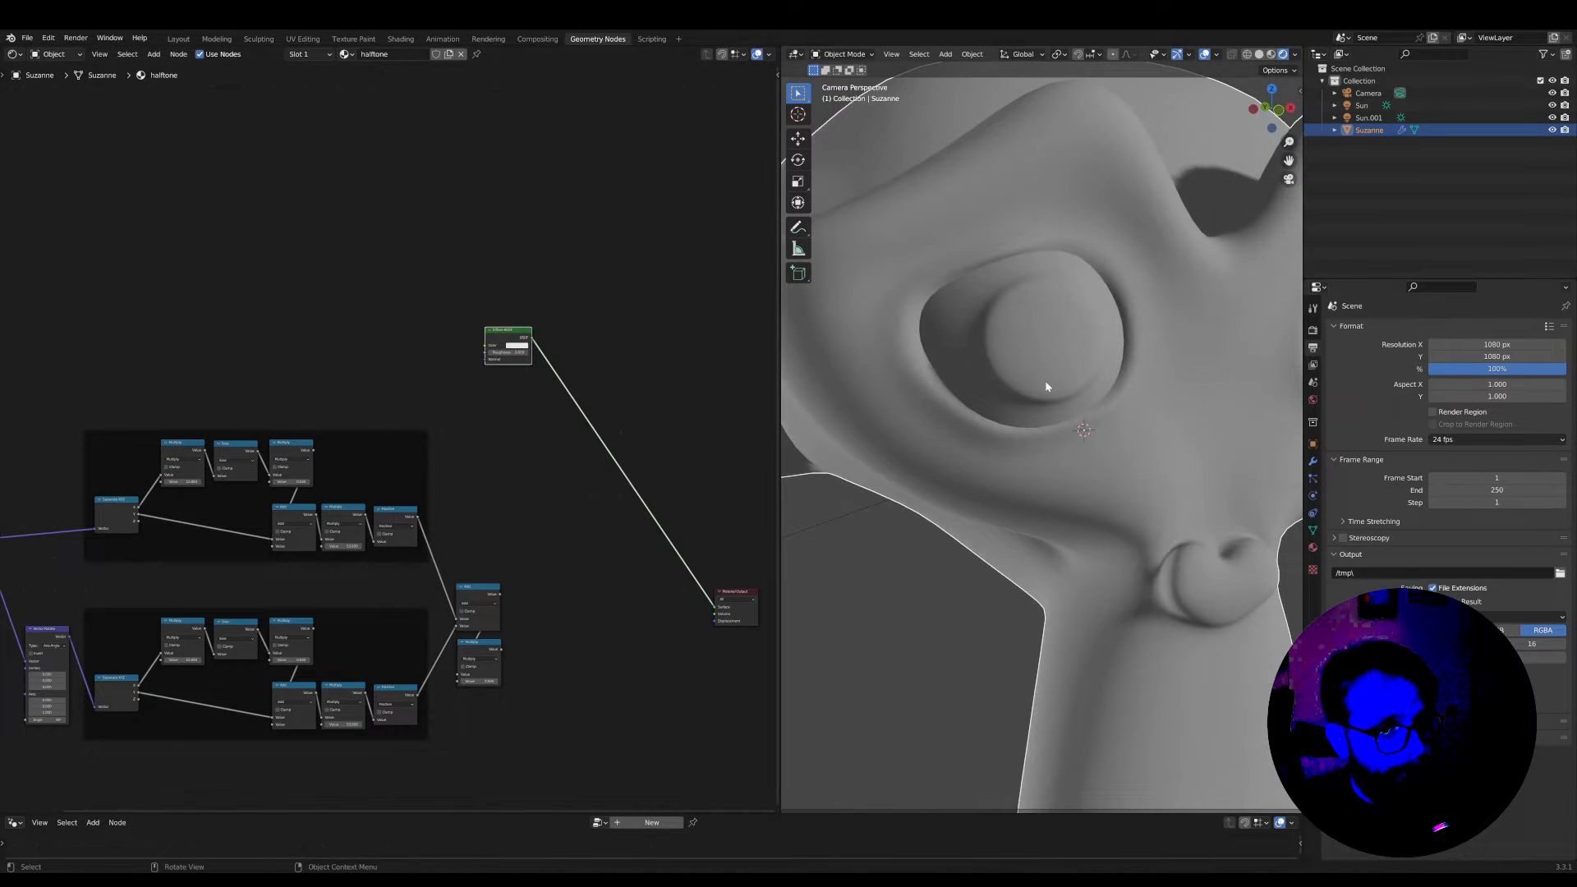
# Insert a Shader to RGB node directly after the Diffuse BSDF, on its link to the Material Output
pyautogui.scroll(-5, 1049, 381)
pyautogui.scroll(1, 1049, 381)
pyautogui.scroll(3, 552, 364)
pyautogui.moveTo(559, 352); pyautogui.dragTo(460, 420, button='middle')
pyautogui.hotkey('shift', 'a')
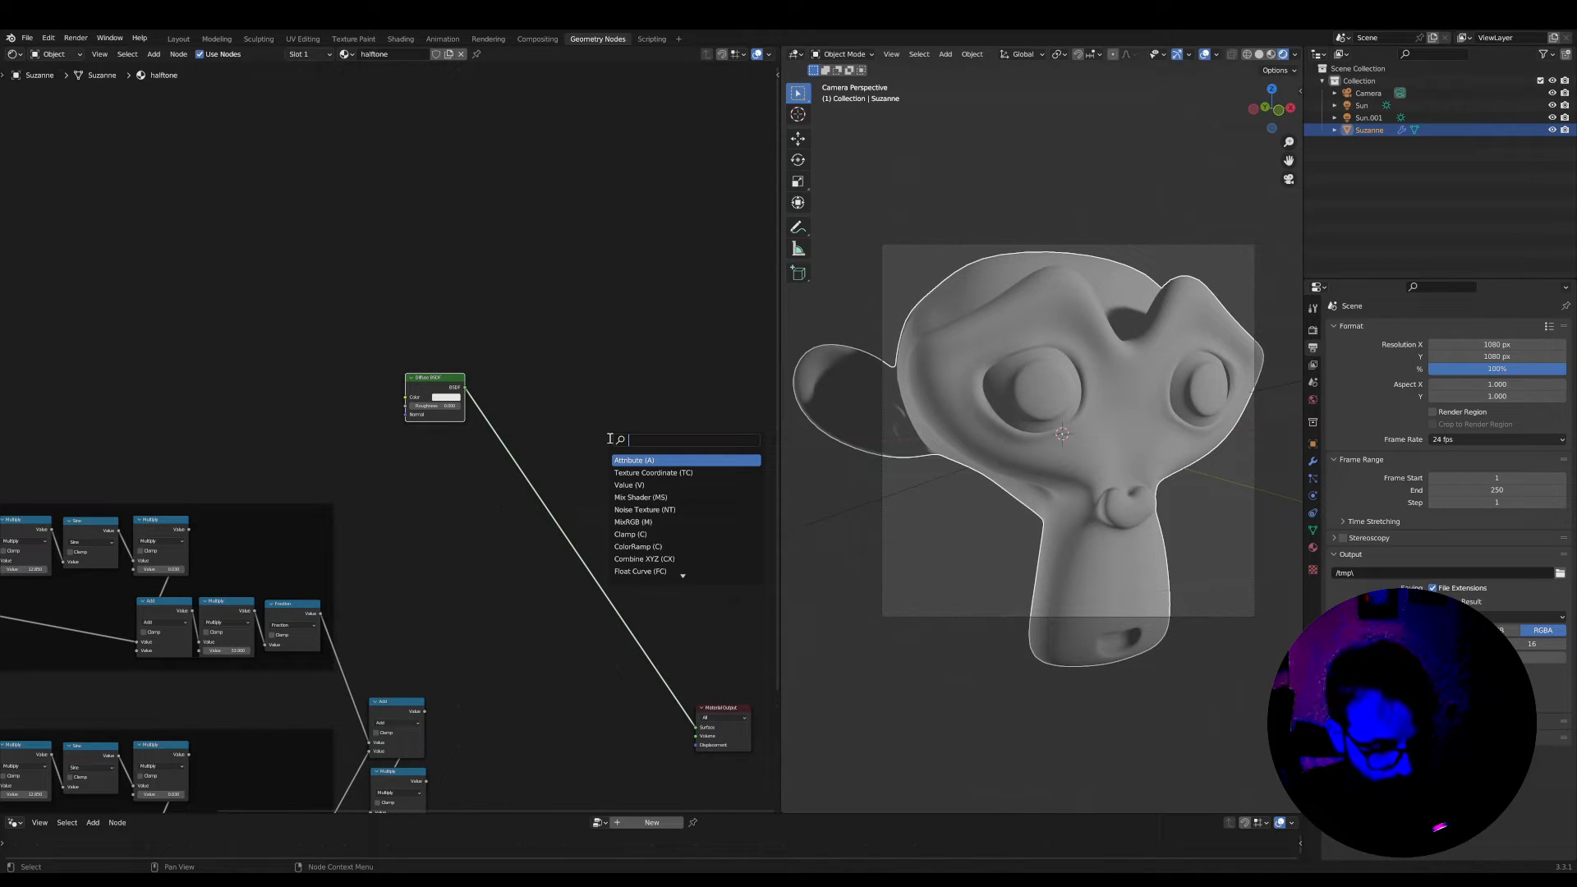
pyautogui.write('str')
pyautogui.press('Return')
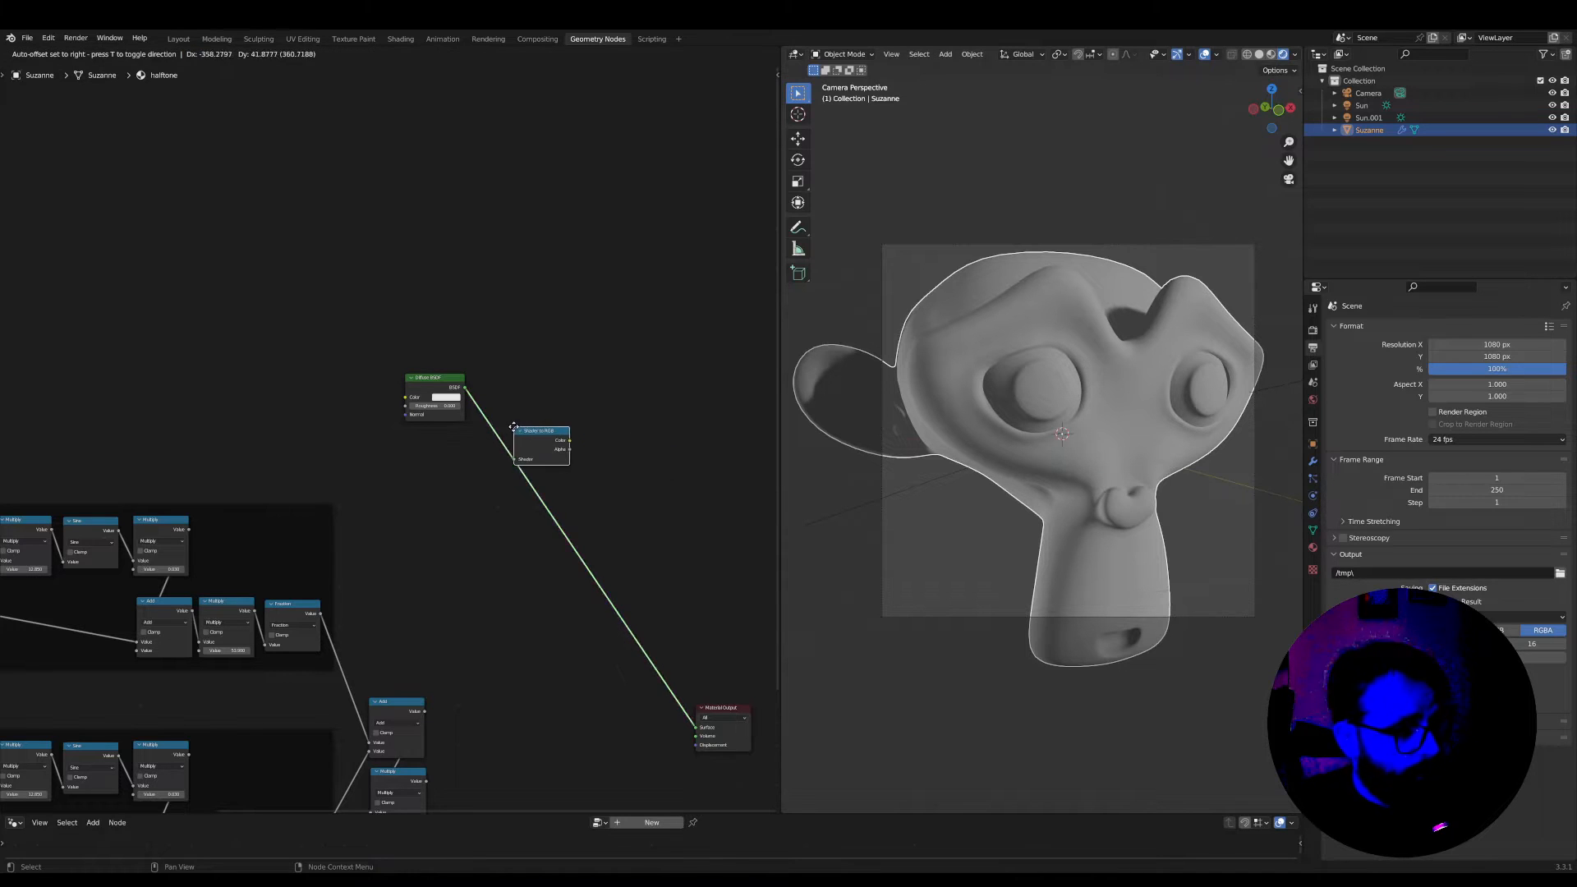
pyautogui.click(475, 383)
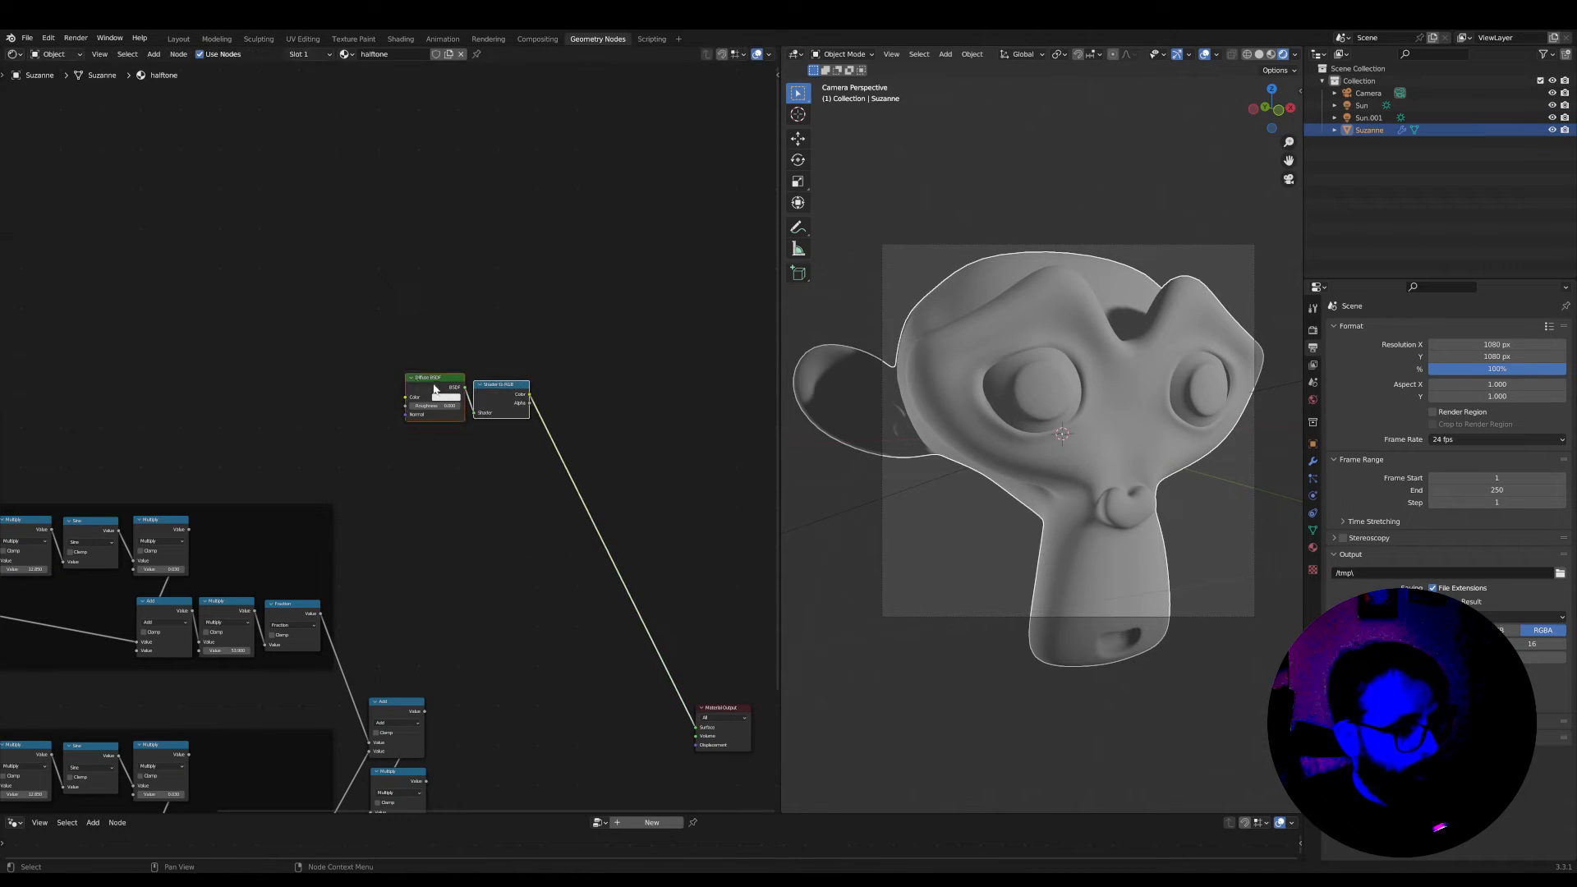
# Move the Diffuse BSDF and Shader to RGB nodes down beside the frames, just above the Add node
pyautogui.moveTo(433, 386); pyautogui.dragTo(404, 593)
pyautogui.scroll(2, 417, 617)
pyautogui.scroll(-1, 435, 632)
pyautogui.scroll(-2, 492, 518)
pyautogui.moveTo(487, 702); pyautogui.dragTo(430, 515, button='middle')
pyautogui.scroll(3, 432, 515)
pyautogui.moveTo(669, 521); pyautogui.dragTo(691, 525)
pyautogui.scroll(4, 460, 456)
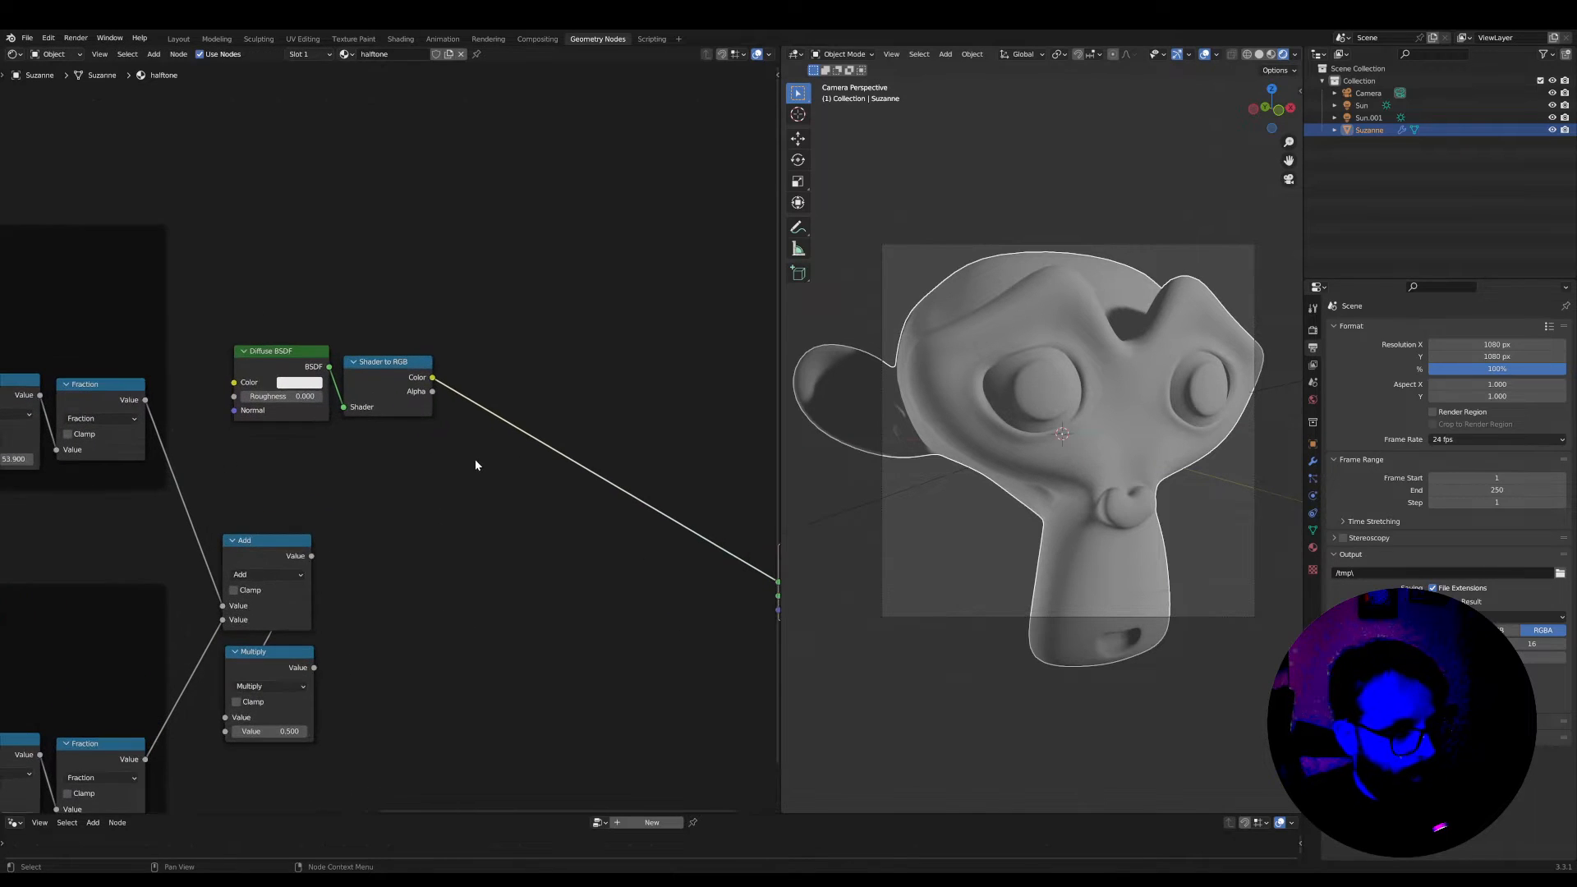
pyautogui.moveTo(405, 356); pyautogui.dragTo(402, 358)
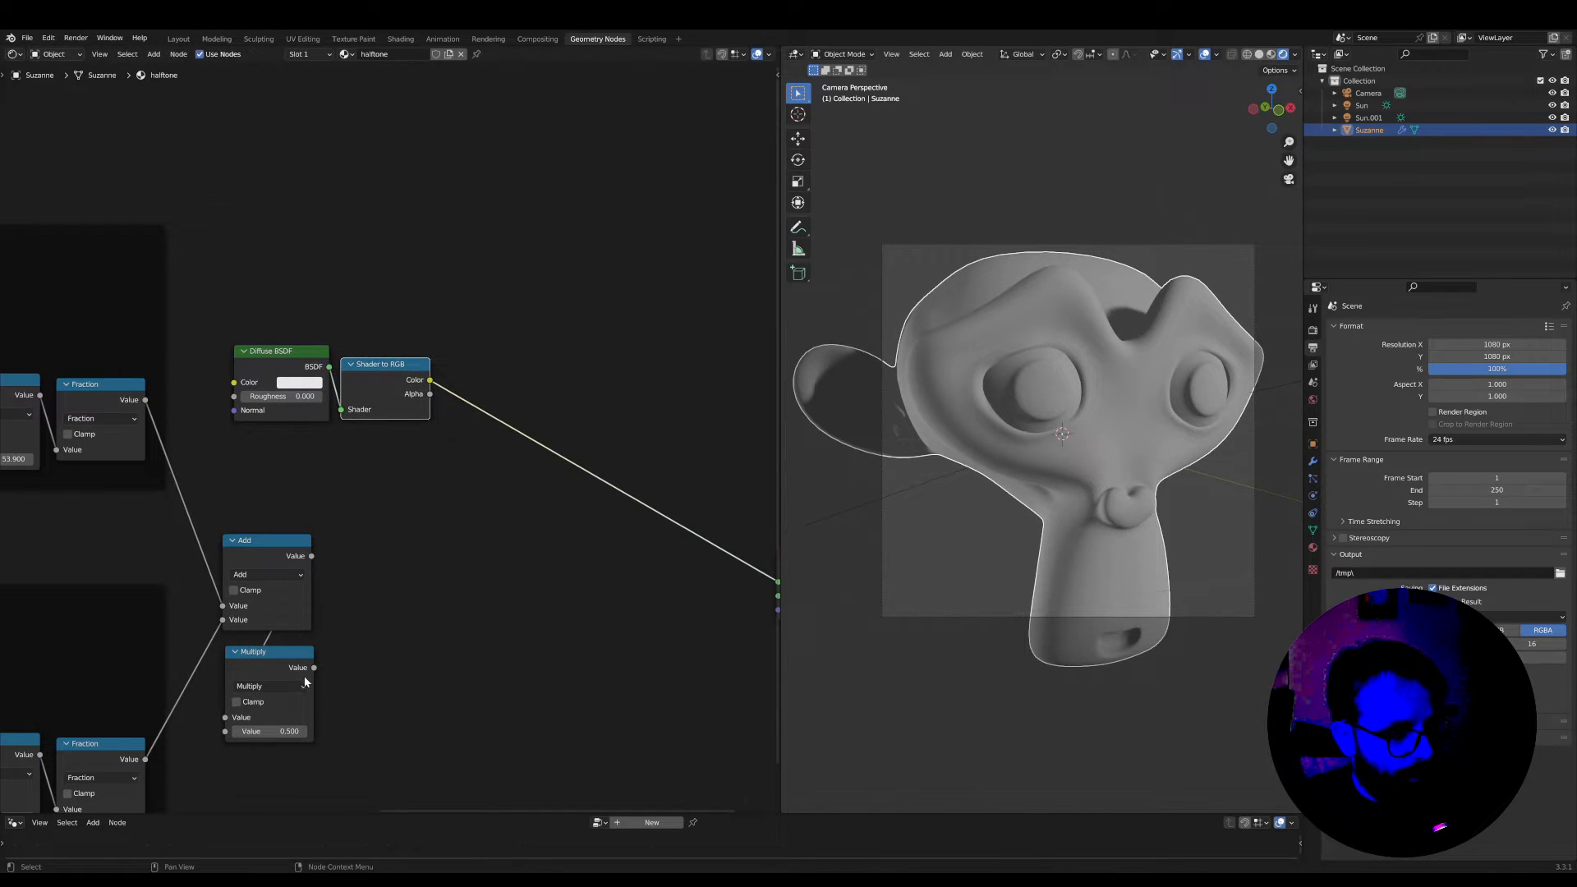
# Duplicate the Multiply node onto the link after Shader to RGB and change the copy's operation to Greater Than
pyautogui.moveTo(285, 662)
pyautogui.mouseDown()
pyautogui.moveTo(318, 665)
pyautogui.moveTo(397, 540)
pyautogui.moveTo(284, 630)
pyautogui.moveTo(285, 655)
pyautogui.mouseUp()
pyautogui.hotkey('shift', 'd')
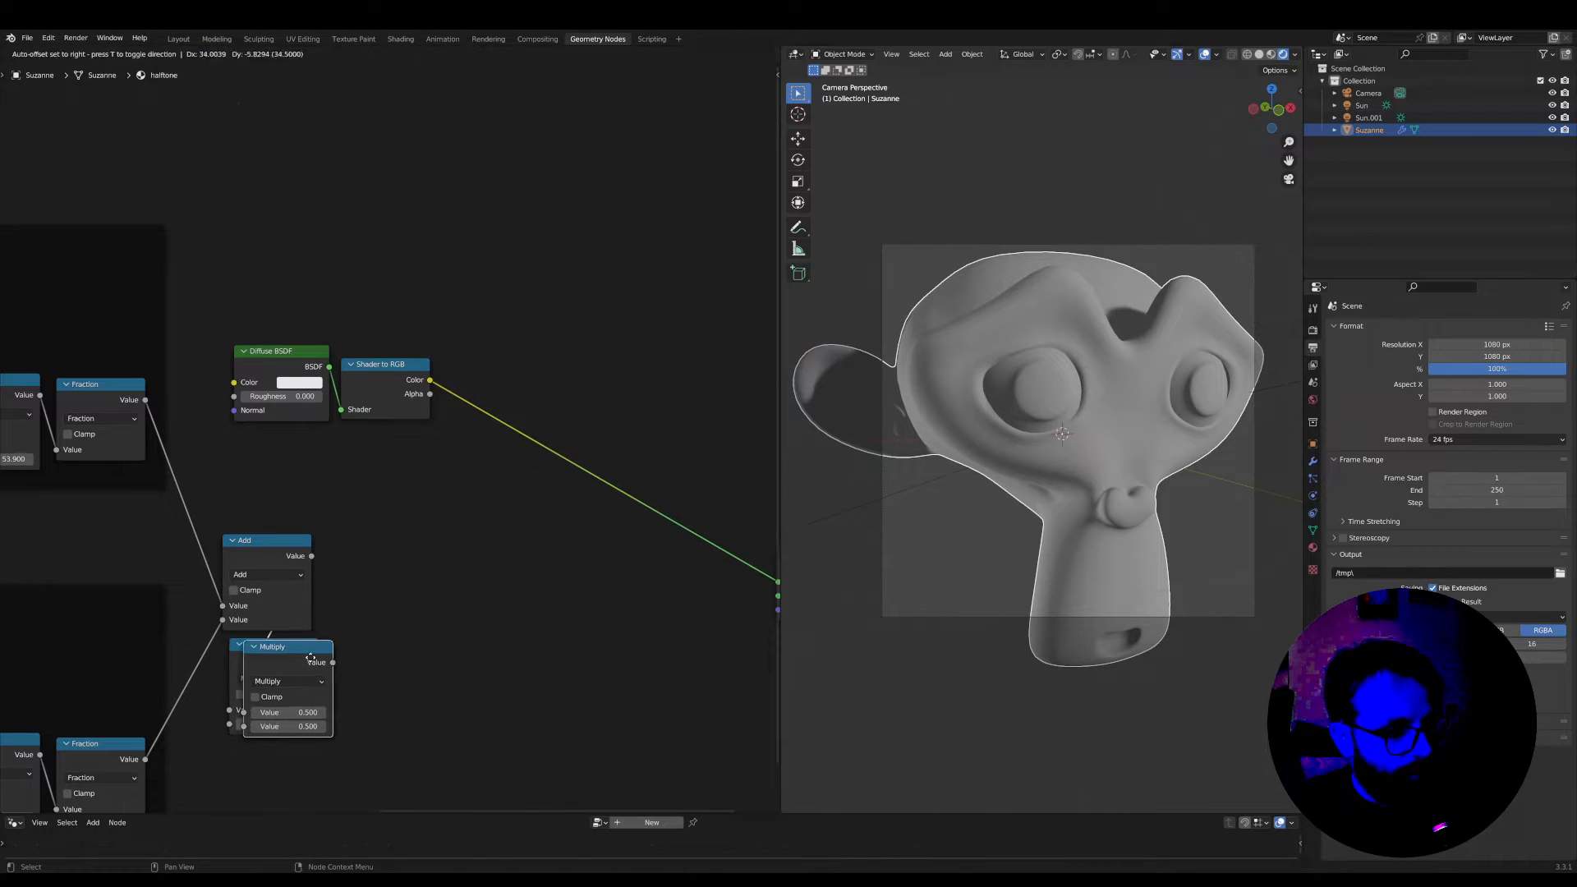
pyautogui.click(604, 481)
pyautogui.click(606, 498)
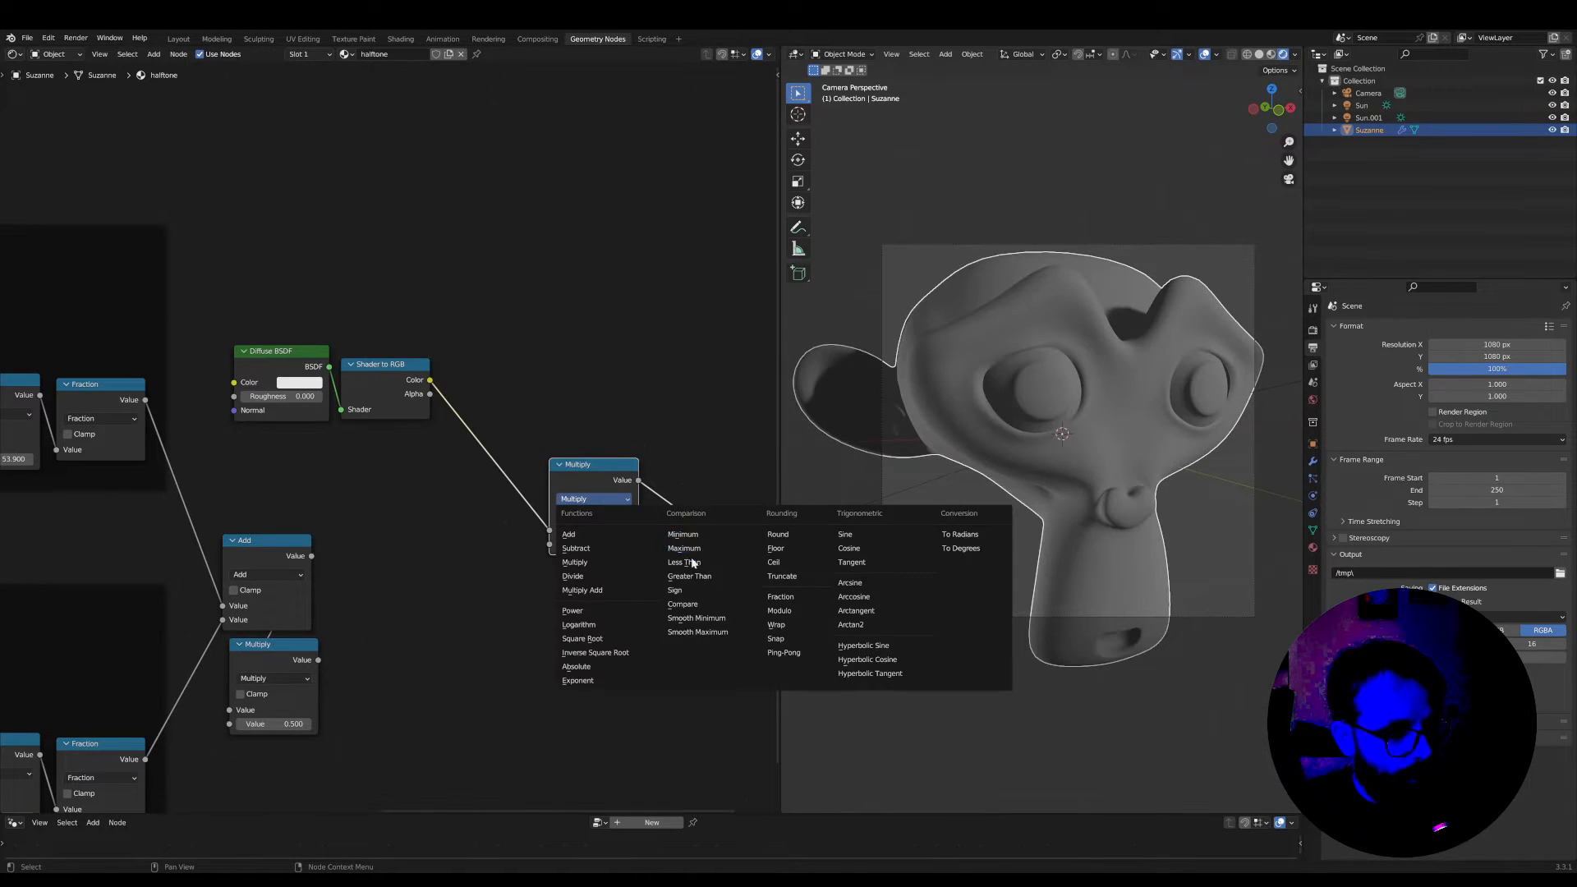
pyautogui.click(694, 580)
# Connect the Multiply output to the Greater Than node's Threshold and move Greater Than closer to the Material Output
pyautogui.scroll(1, 411, 657)
pyautogui.moveTo(312, 677); pyautogui.dragTo(481, 602)
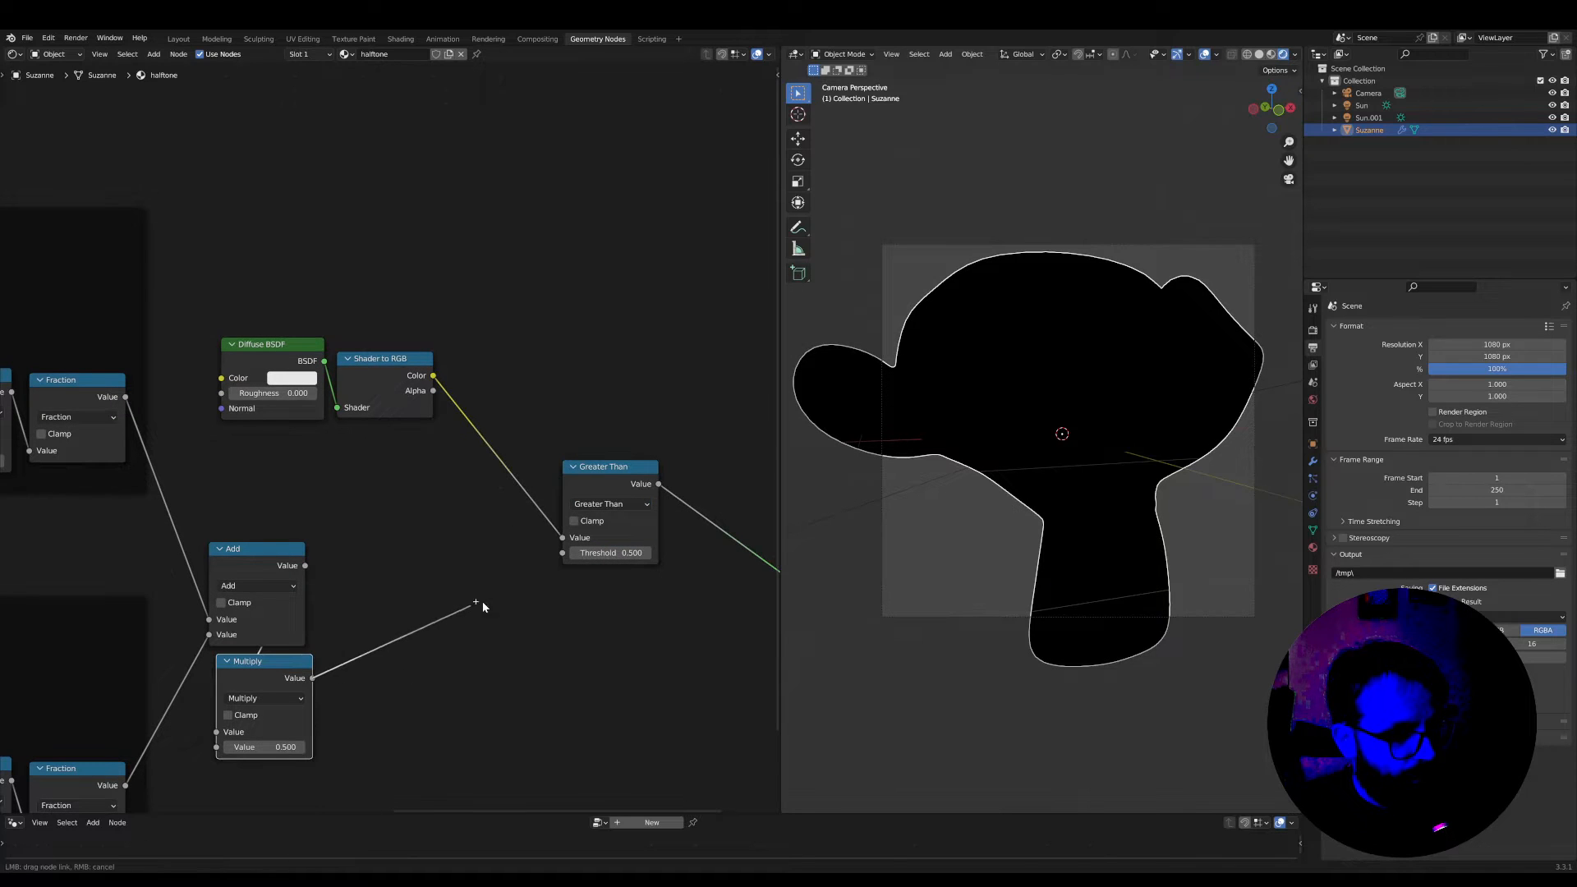
pyautogui.moveTo(559, 554); pyautogui.dragTo(689, 567)
pyautogui.scroll(-1, 604, 564)
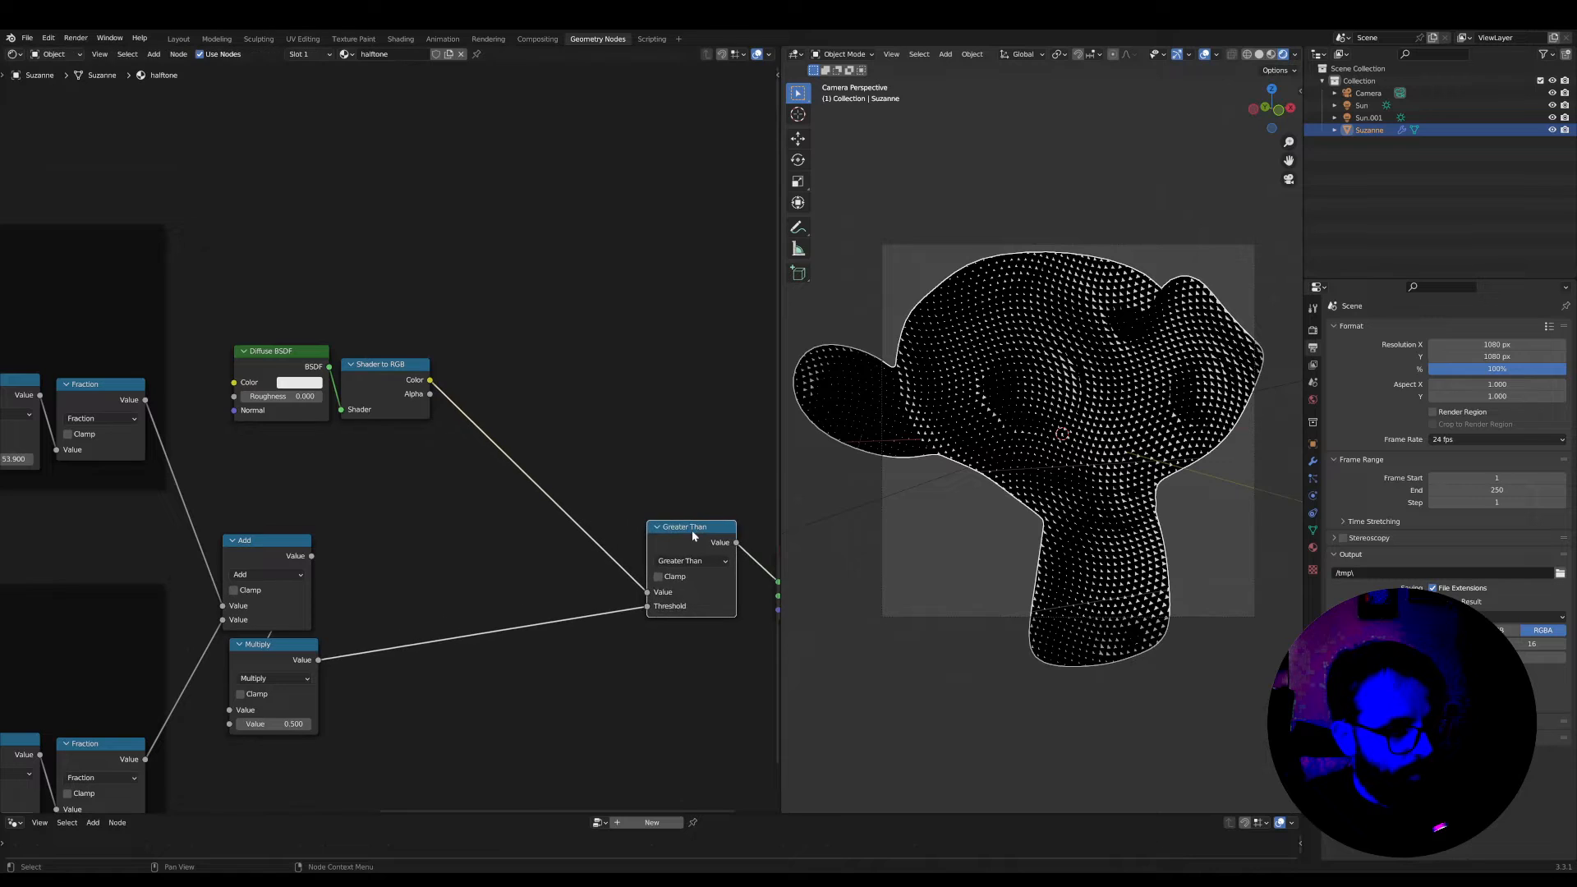
# Insert a ColorRamp node between the Shader to RGB color and the Greater Than value
pyautogui.scroll(1, 589, 486)
pyautogui.moveTo(590, 486); pyautogui.dragTo(492, 542, button='middle')
pyautogui.moveTo(597, 673); pyautogui.dragTo(484, 561)
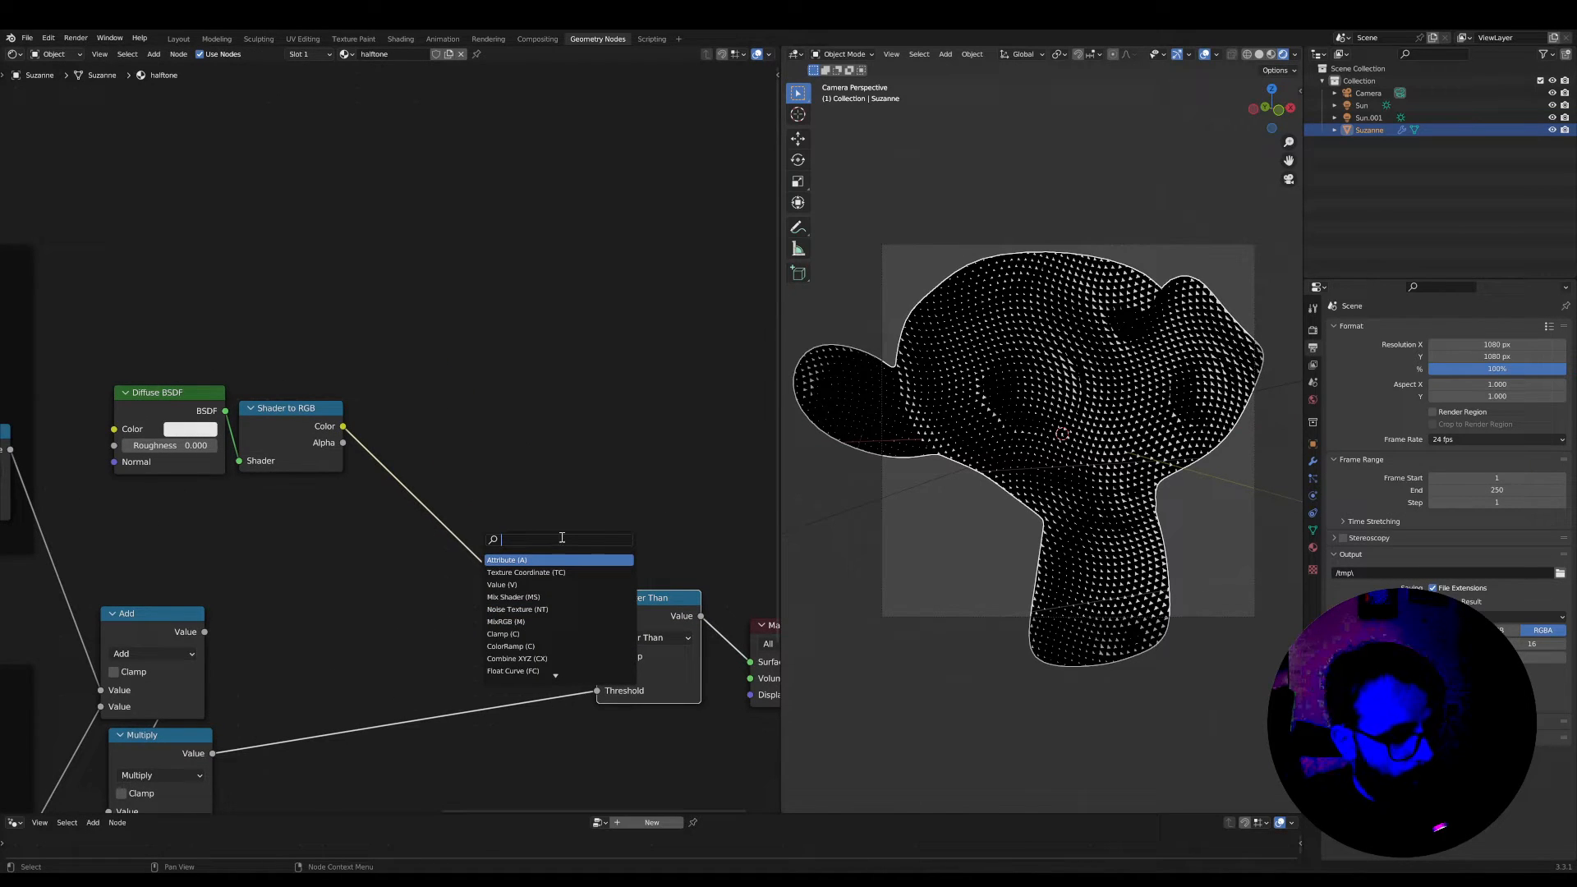
pyautogui.write('color')
pyautogui.press('Return')
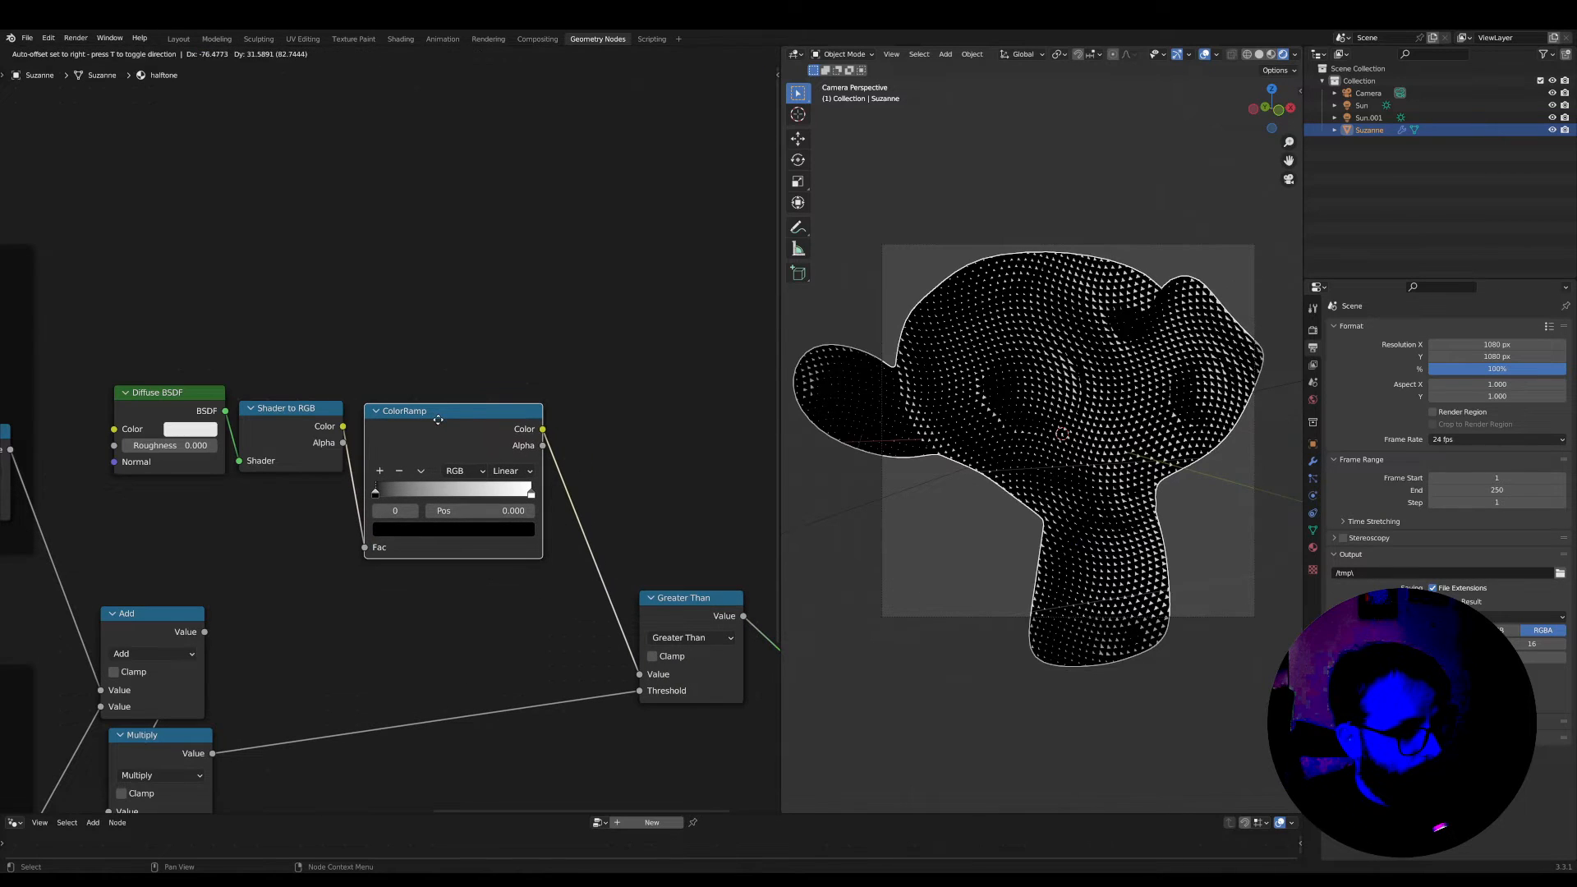
pyautogui.click(438, 420)
# Move the ColorRamp's black stop to position 0.085 and pull the white stop in to just before the ramp's middle
pyautogui.moveTo(375, 491); pyautogui.dragTo(397, 491)
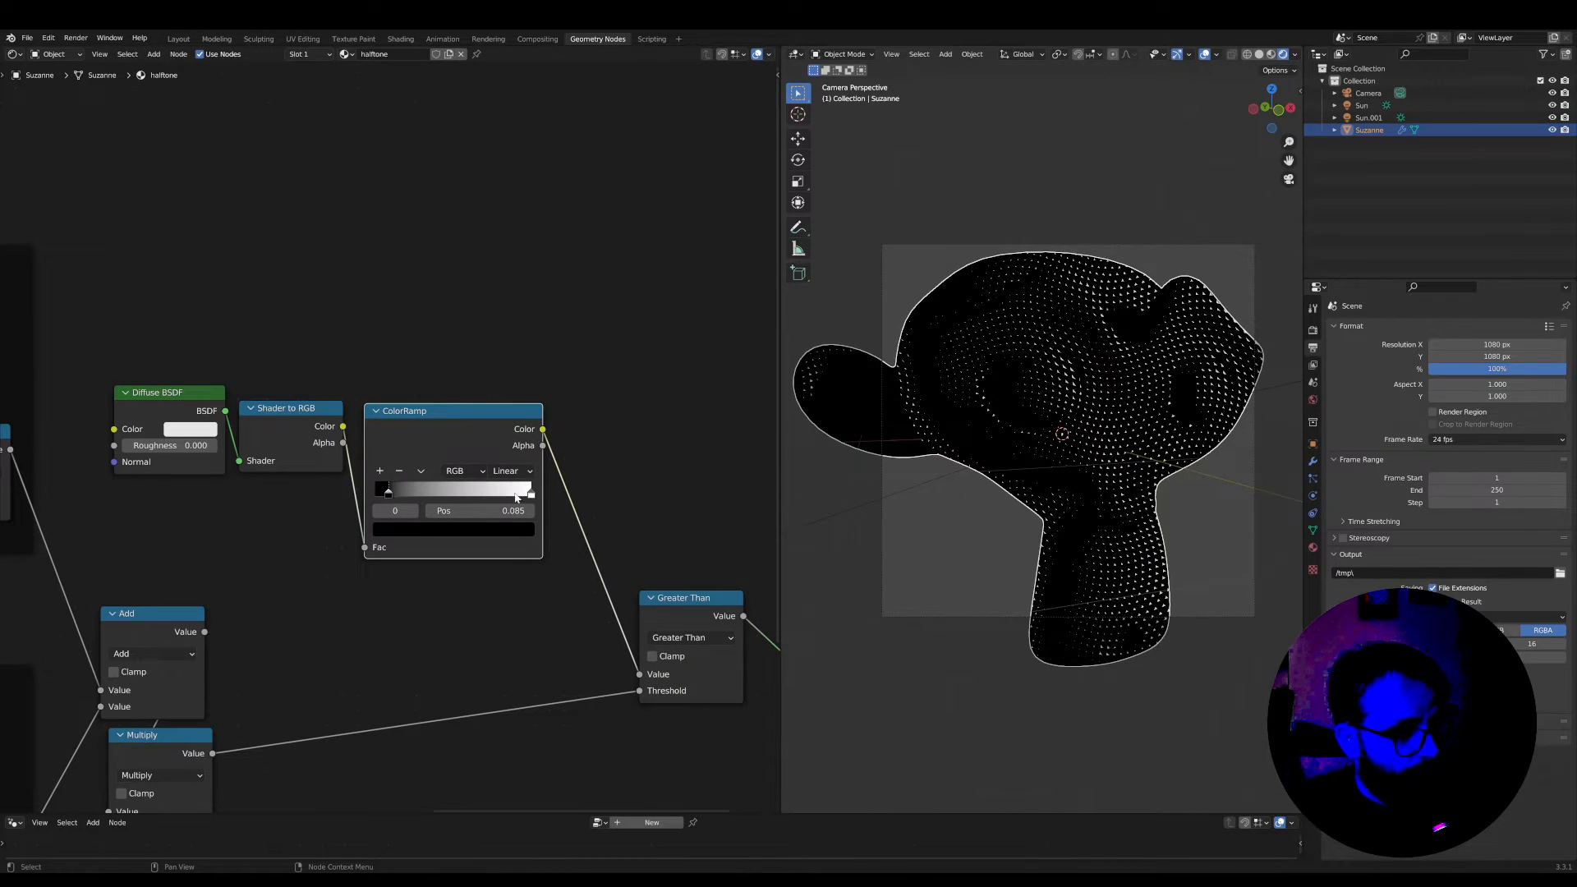
pyautogui.moveTo(532, 493); pyautogui.dragTo(444, 492)
pyautogui.scroll(2, 390, 443)
# Lighten the color of the ColorRamp's dark stop to a medium-dark gray
pyautogui.click(387, 526)
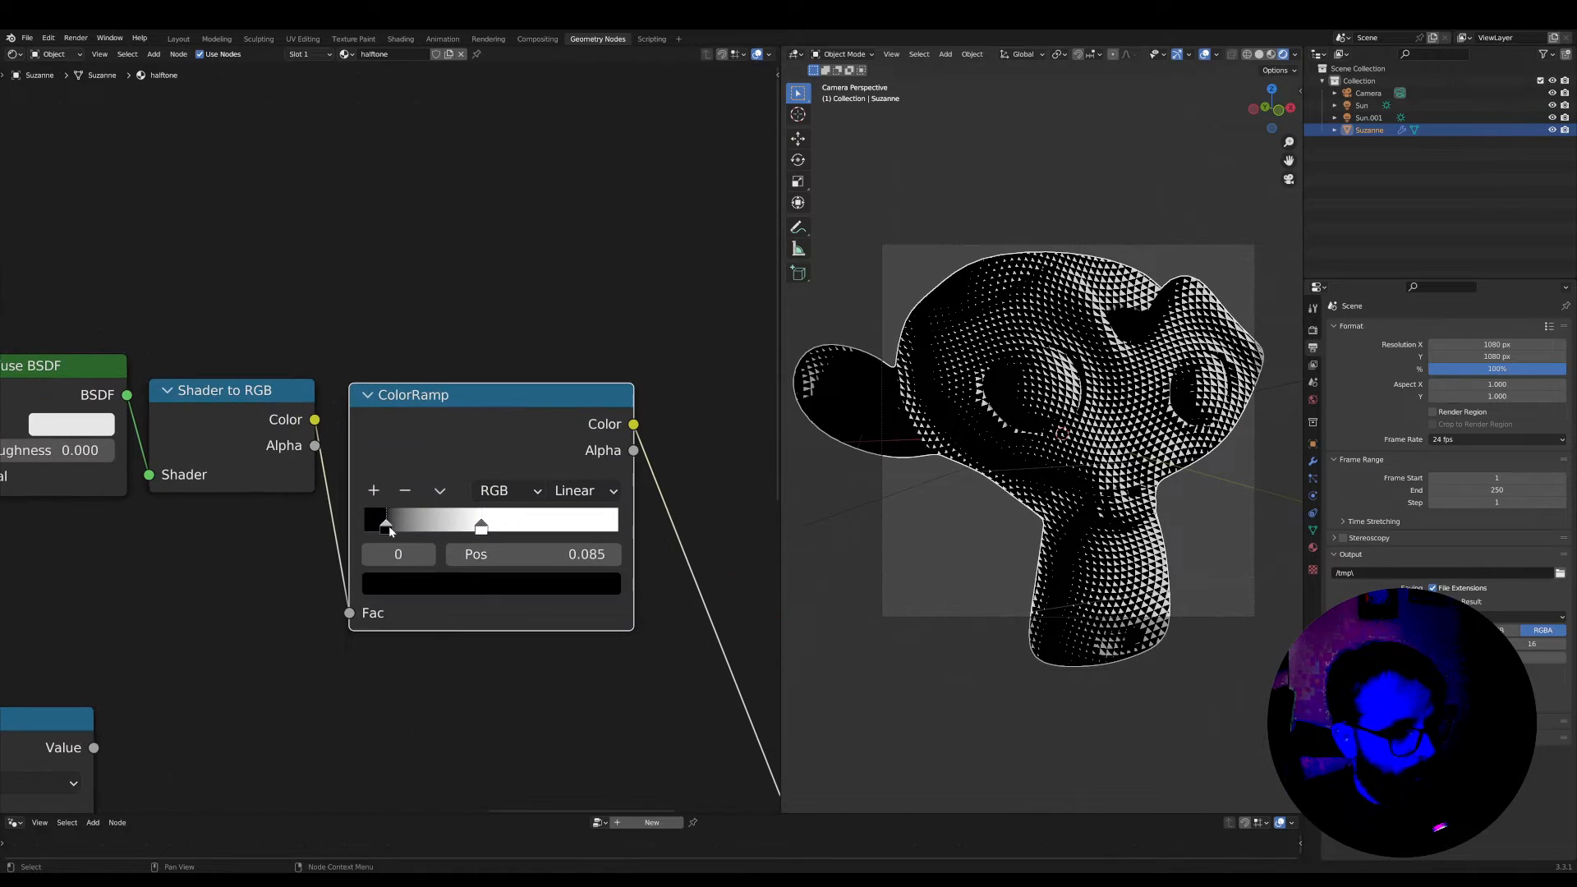
pyautogui.click(408, 586)
pyautogui.scroll(8, 999, 494)
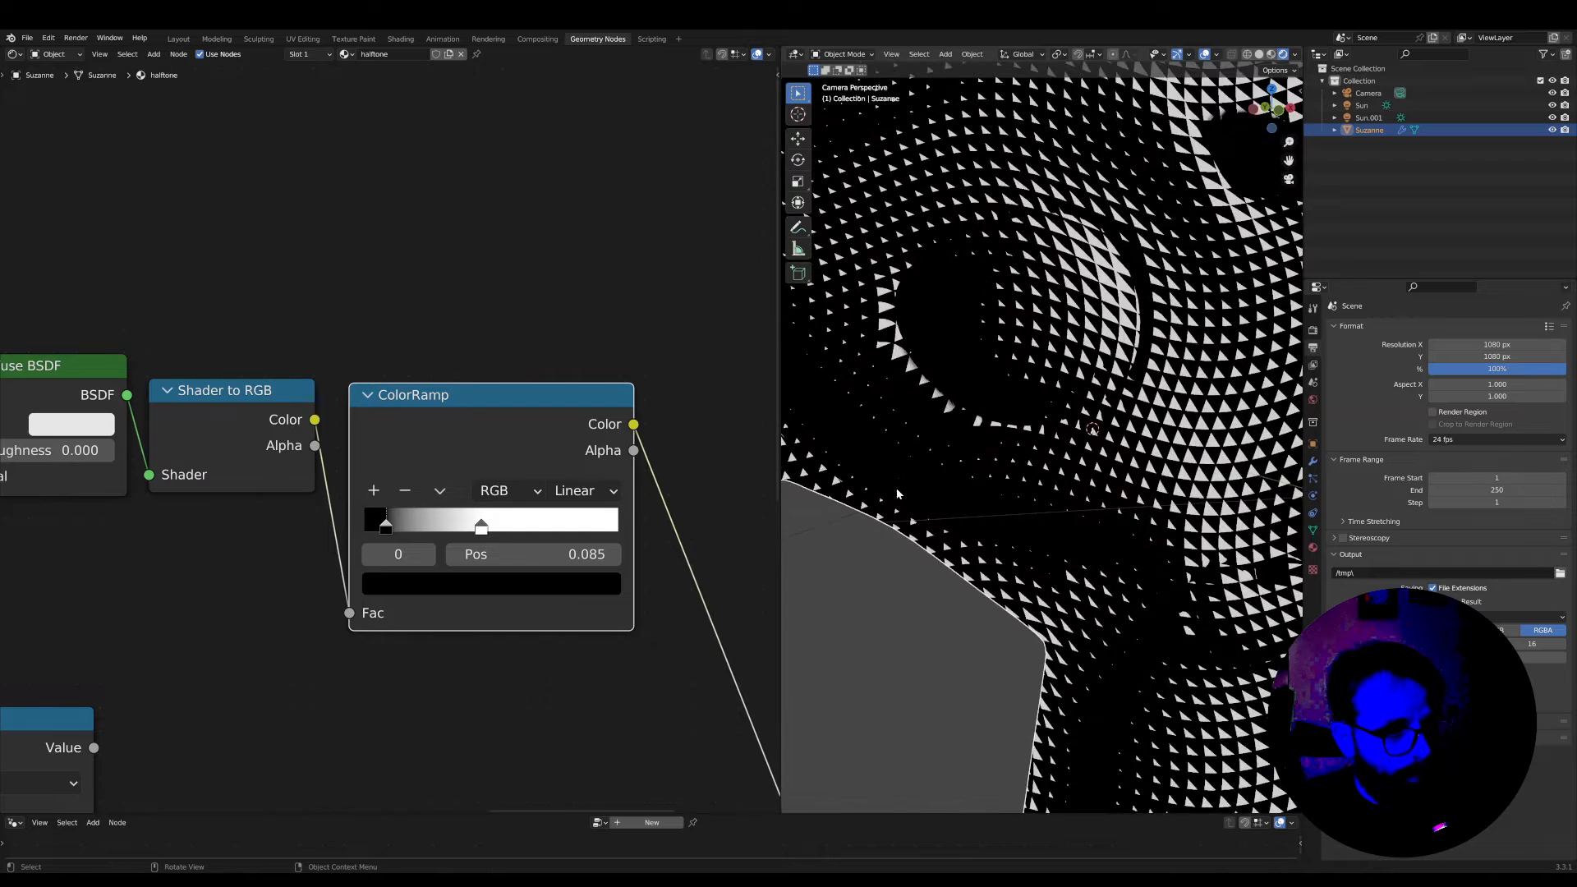
pyautogui.scroll(-5, 999, 493)
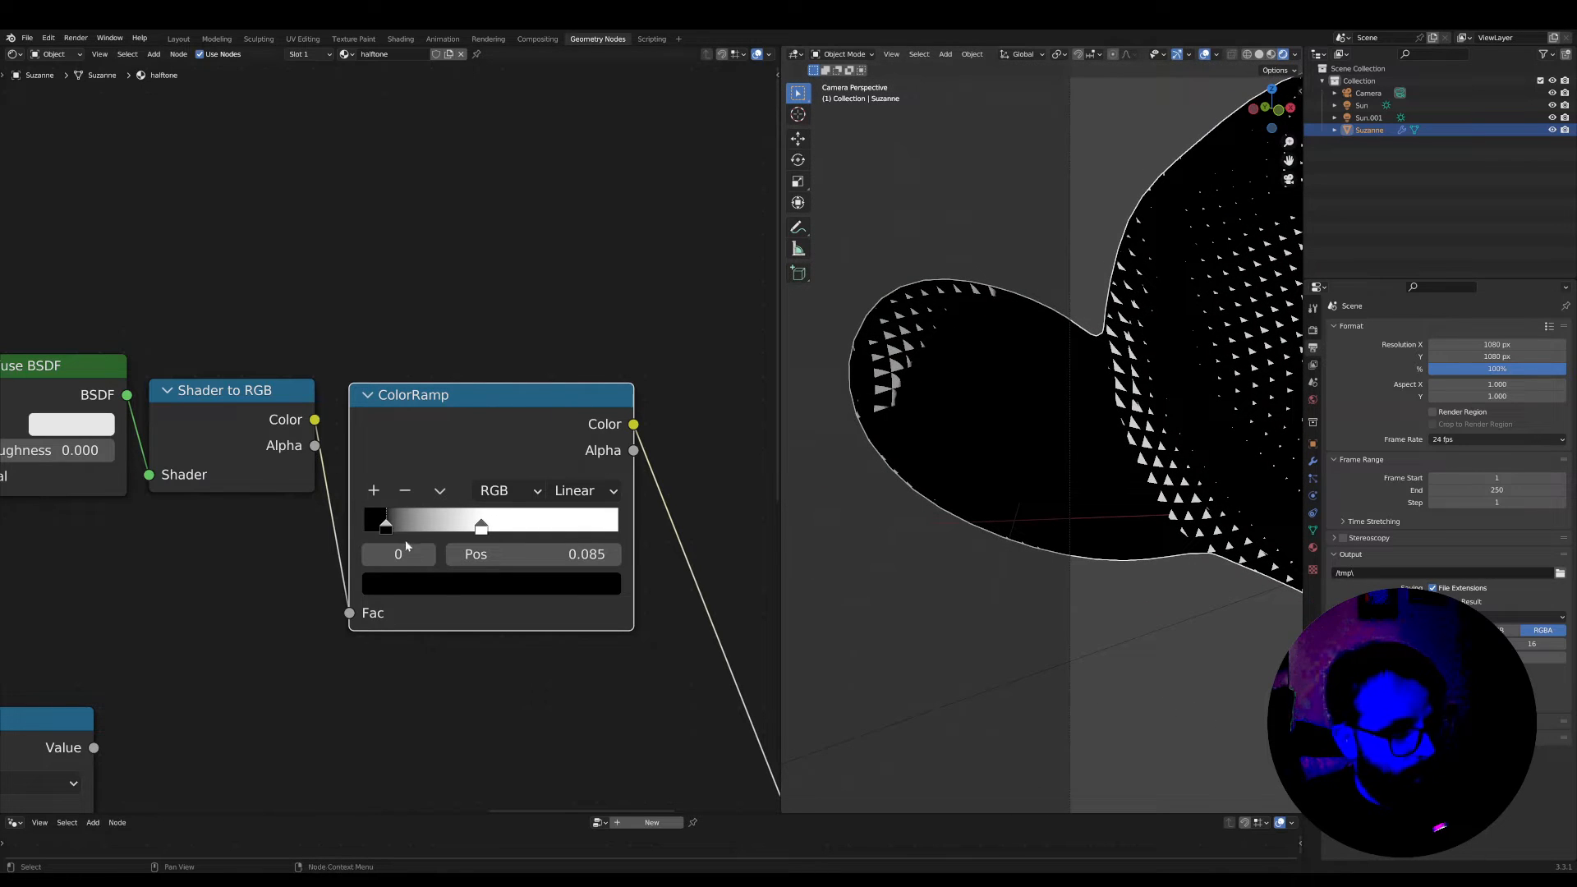
pyautogui.click(411, 587)
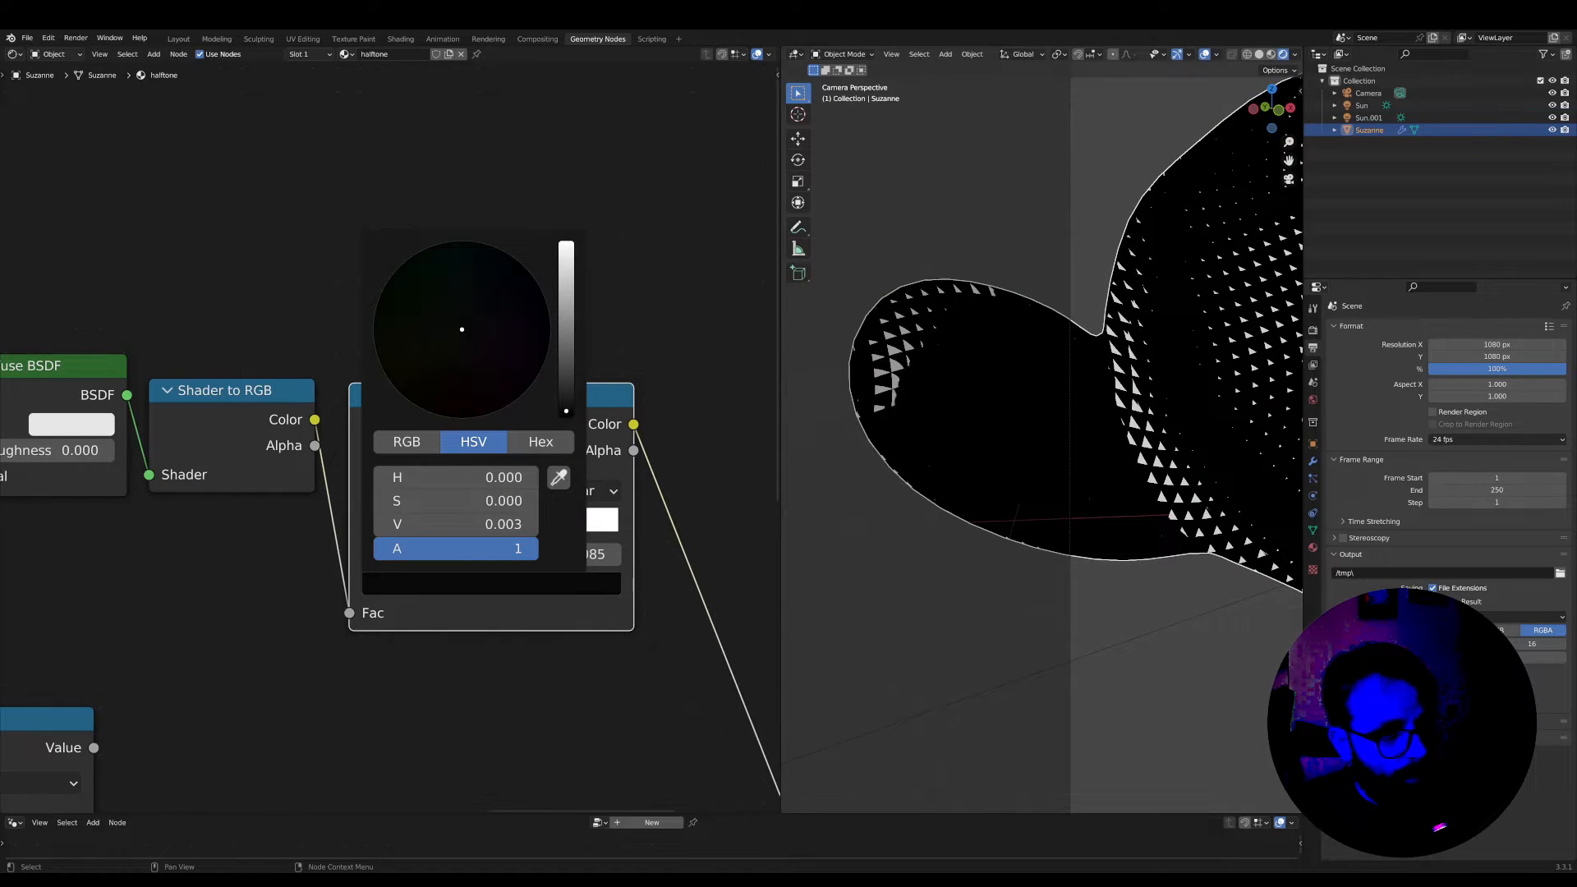
pyautogui.moveTo(566, 411); pyautogui.dragTo(565, 356)
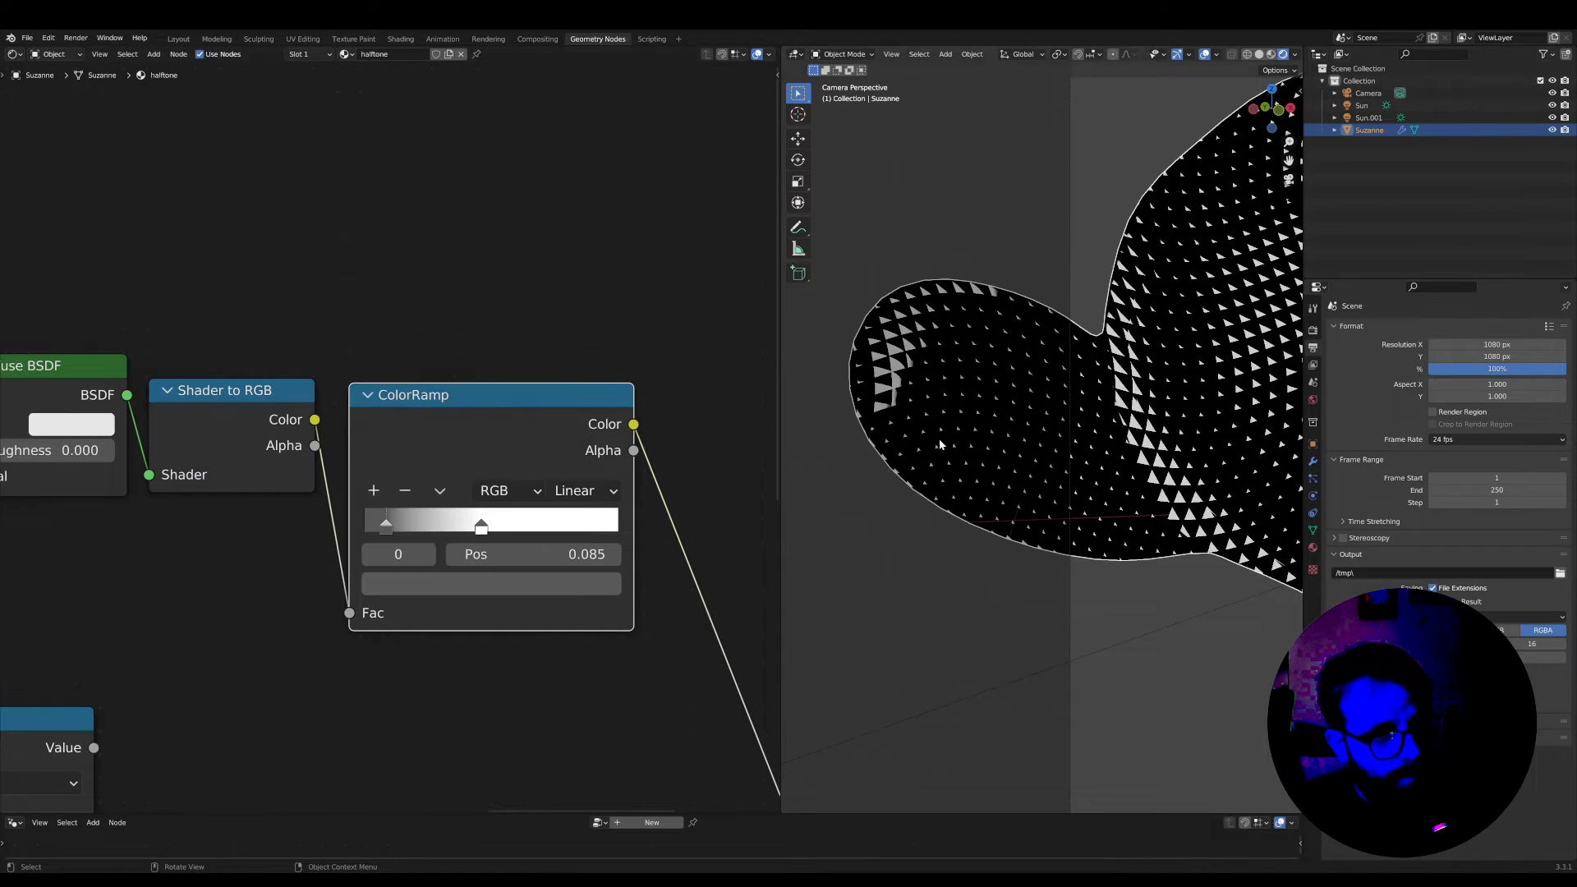
# Set the ColorRamp's white stop to position 0.400 and examine the halftone pattern on the head up close
pyautogui.scroll(-5, 1068, 431)
pyautogui.keyDown('shift'); pyautogui.moveTo(1172, 500); pyautogui.dragTo(944, 469, button='middle'); pyautogui.keyUp('shift')
pyautogui.scroll(4, 943, 472)
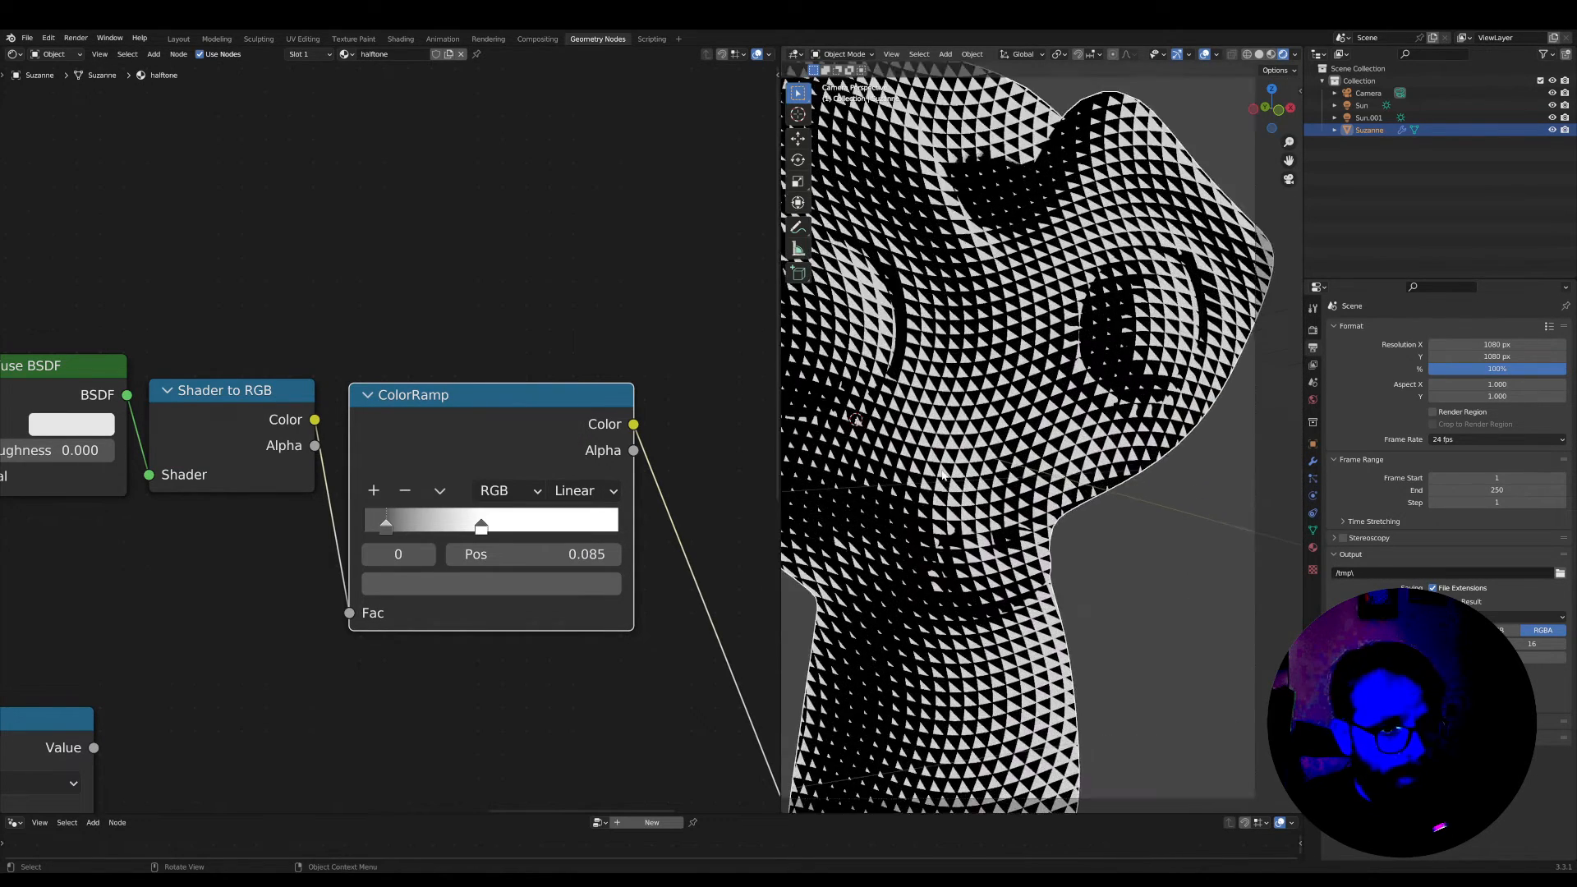
pyautogui.scroll(3, 942, 476)
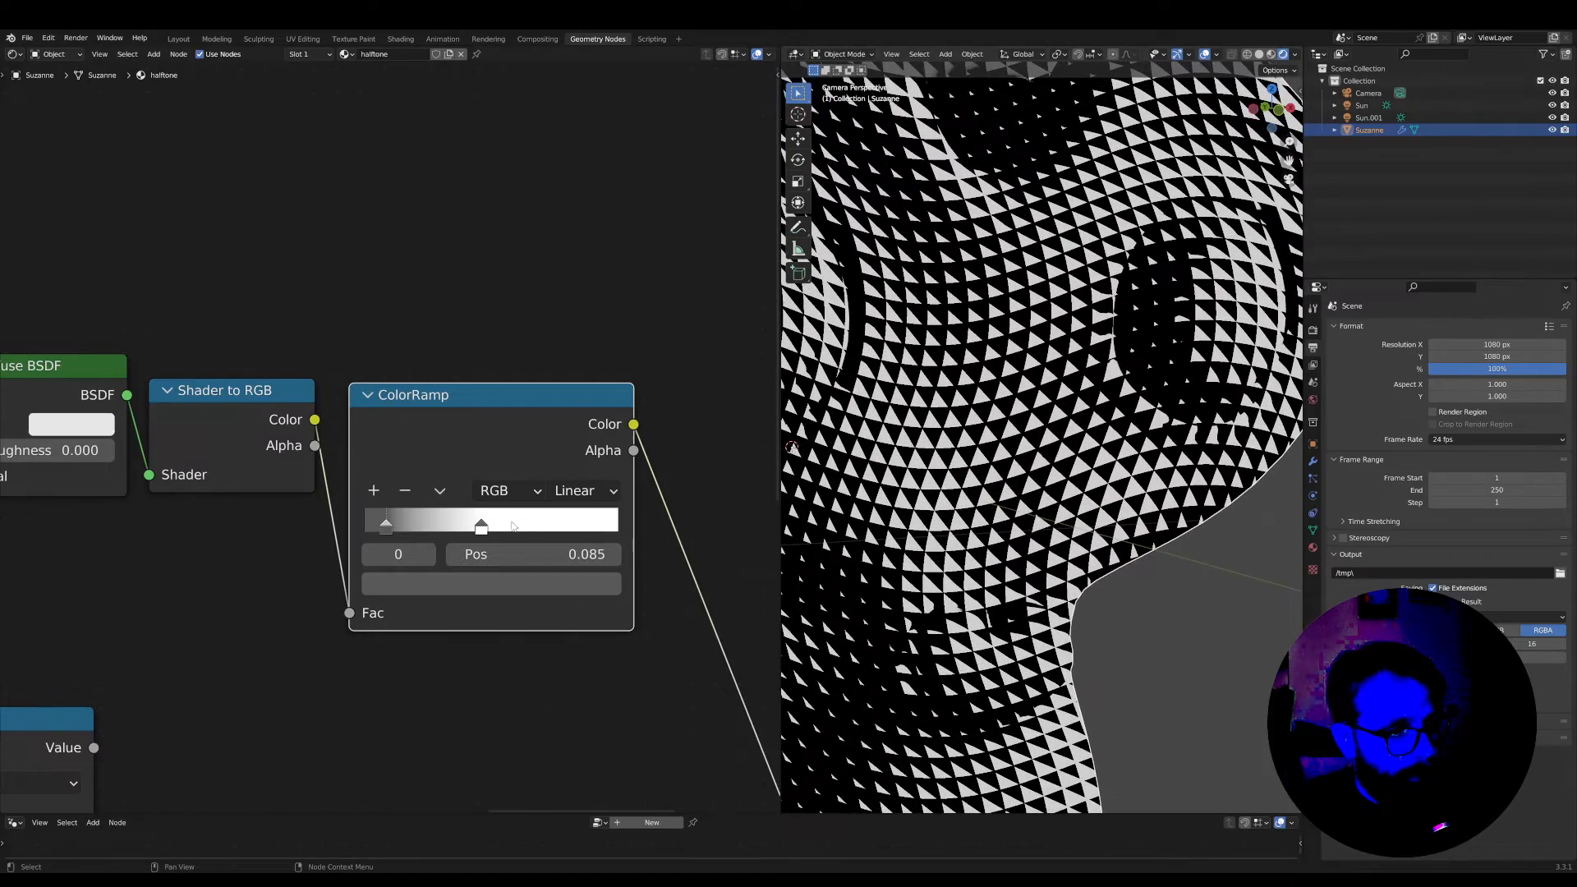
pyautogui.moveTo(512, 525); pyautogui.dragTo(467, 528)
pyautogui.scroll(-5, 898, 466)
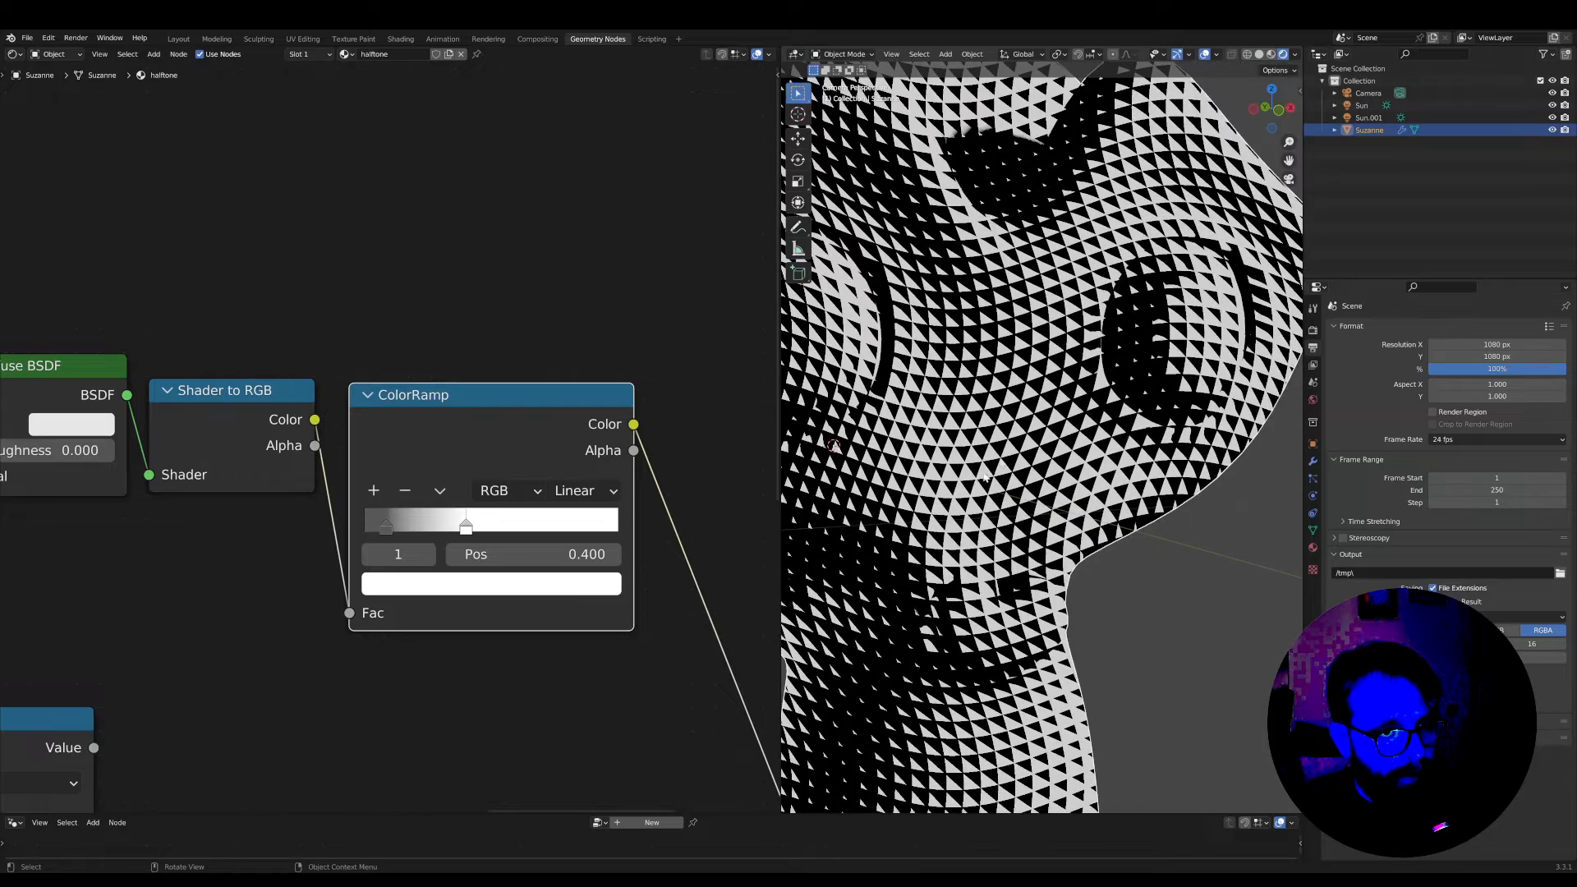
pyautogui.scroll(8, 1016, 548)
pyautogui.keyDown('shift'); pyautogui.moveTo(1015, 548); pyautogui.dragTo(998, 532, button='middle'); pyautogui.keyUp('shift')
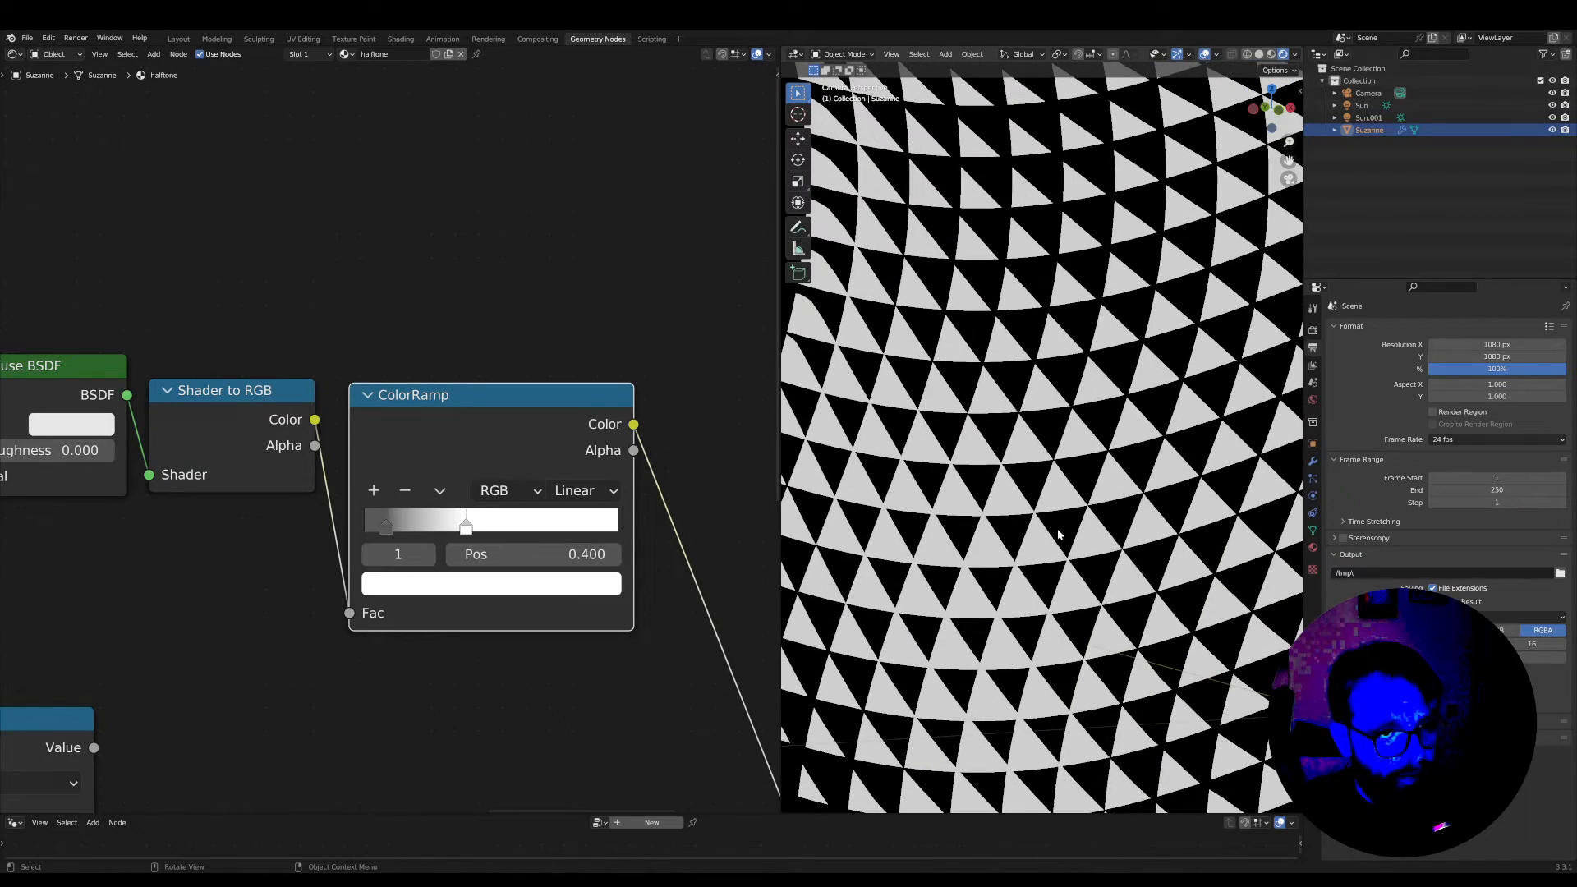
pyautogui.scroll(-2, 487, 702)
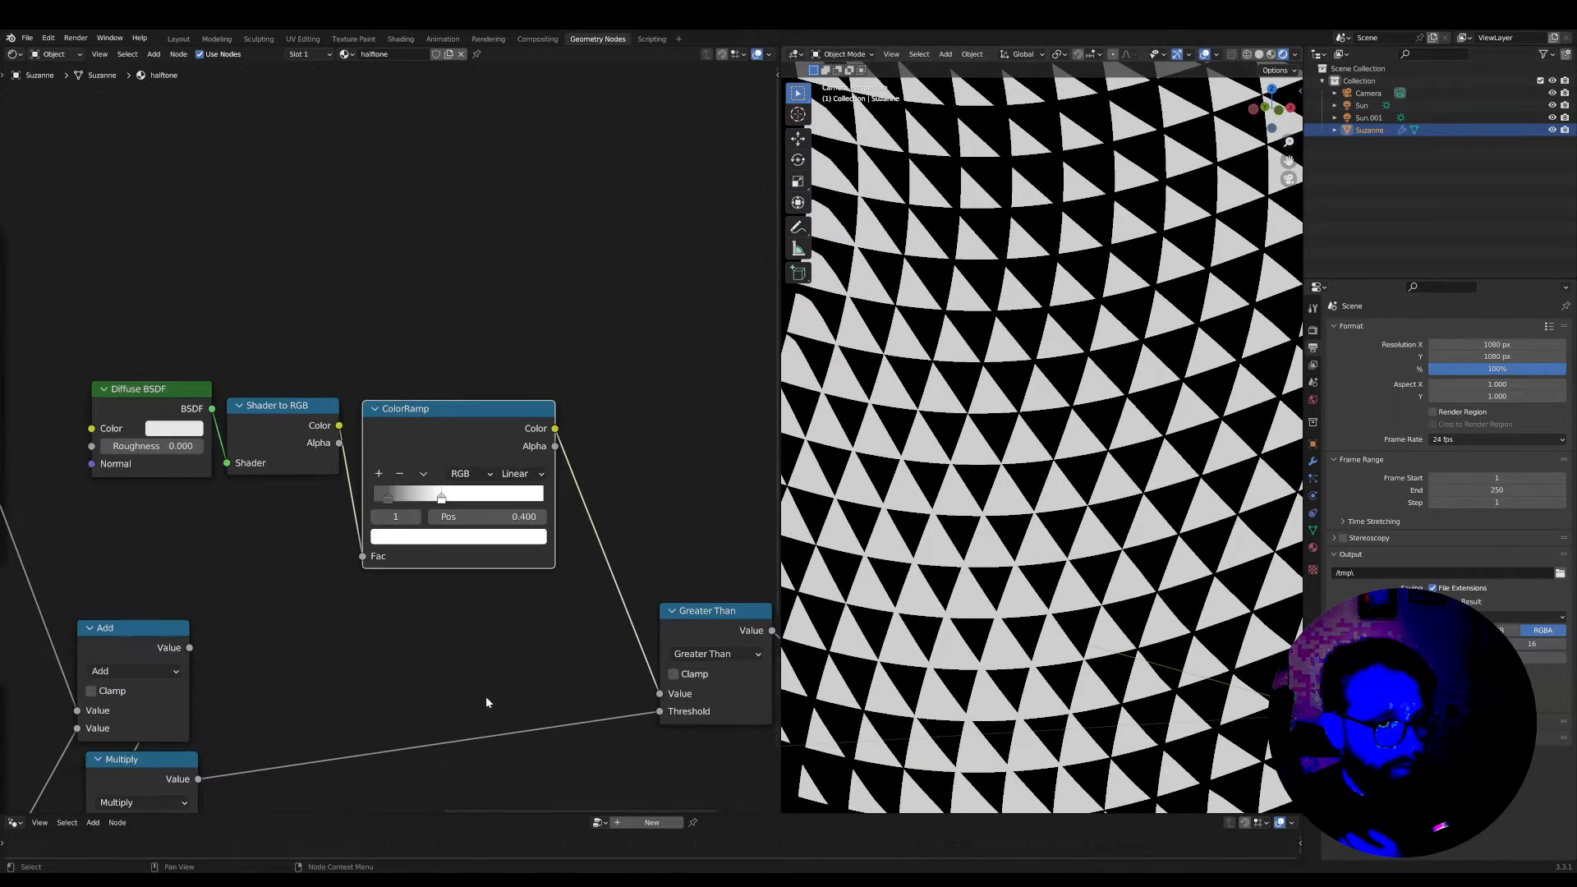
# Move the Add and Multiply nodes away from the frames to below the ColorRamp
pyautogui.scroll(-3, 377, 707)
pyautogui.moveTo(377, 707); pyautogui.dragTo(588, 602, button='middle')
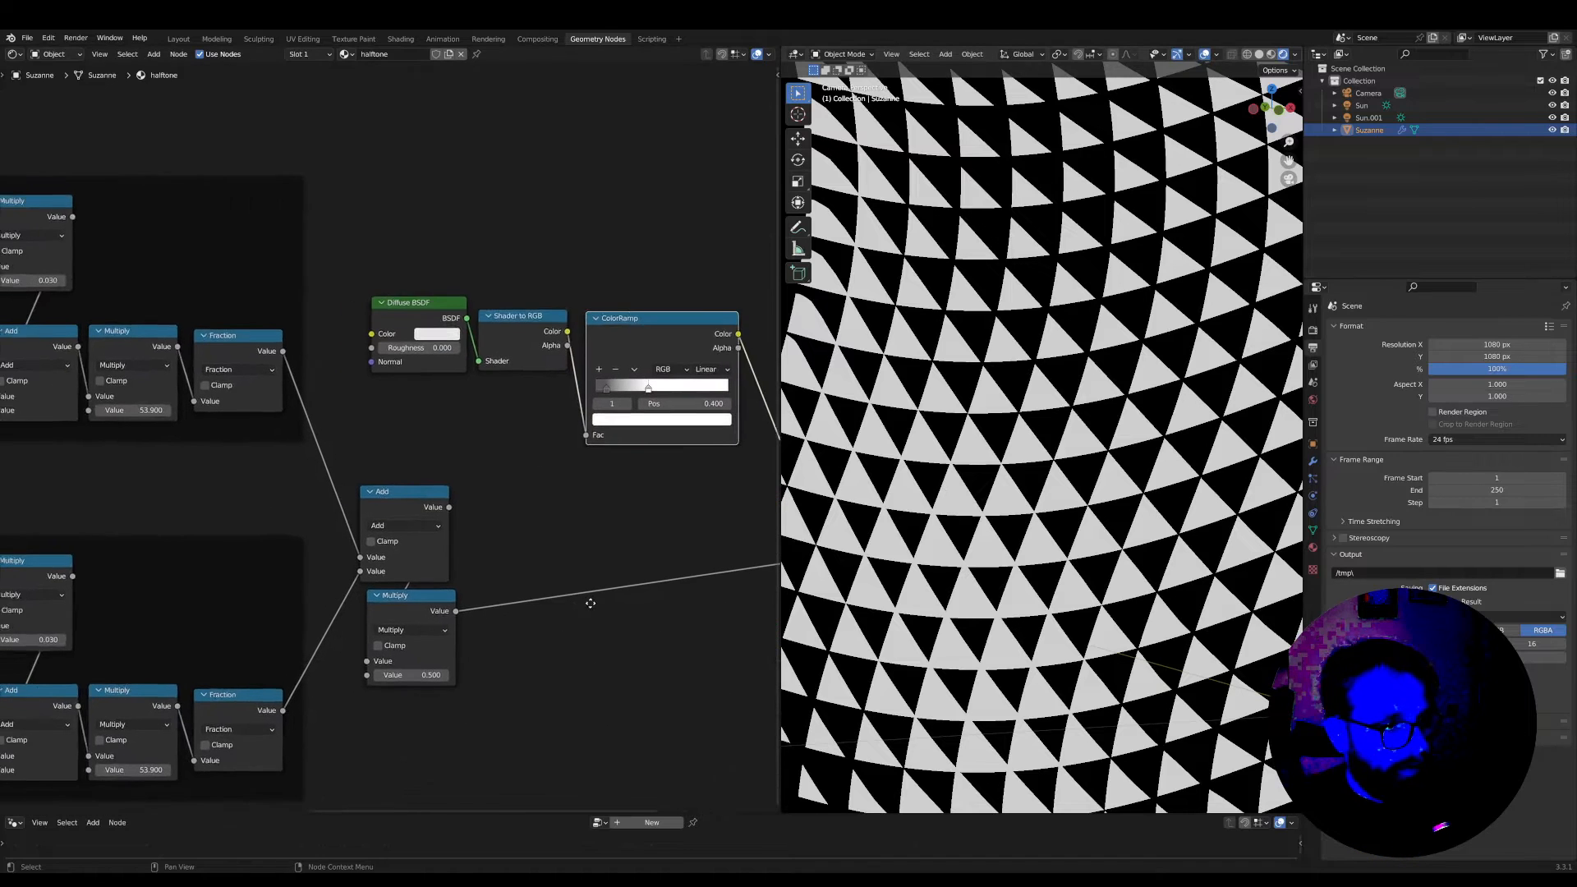
pyautogui.scroll(-2, 584, 607)
pyautogui.moveTo(511, 703); pyautogui.dragTo(593, 529)
pyautogui.scroll(2, 179, 446)
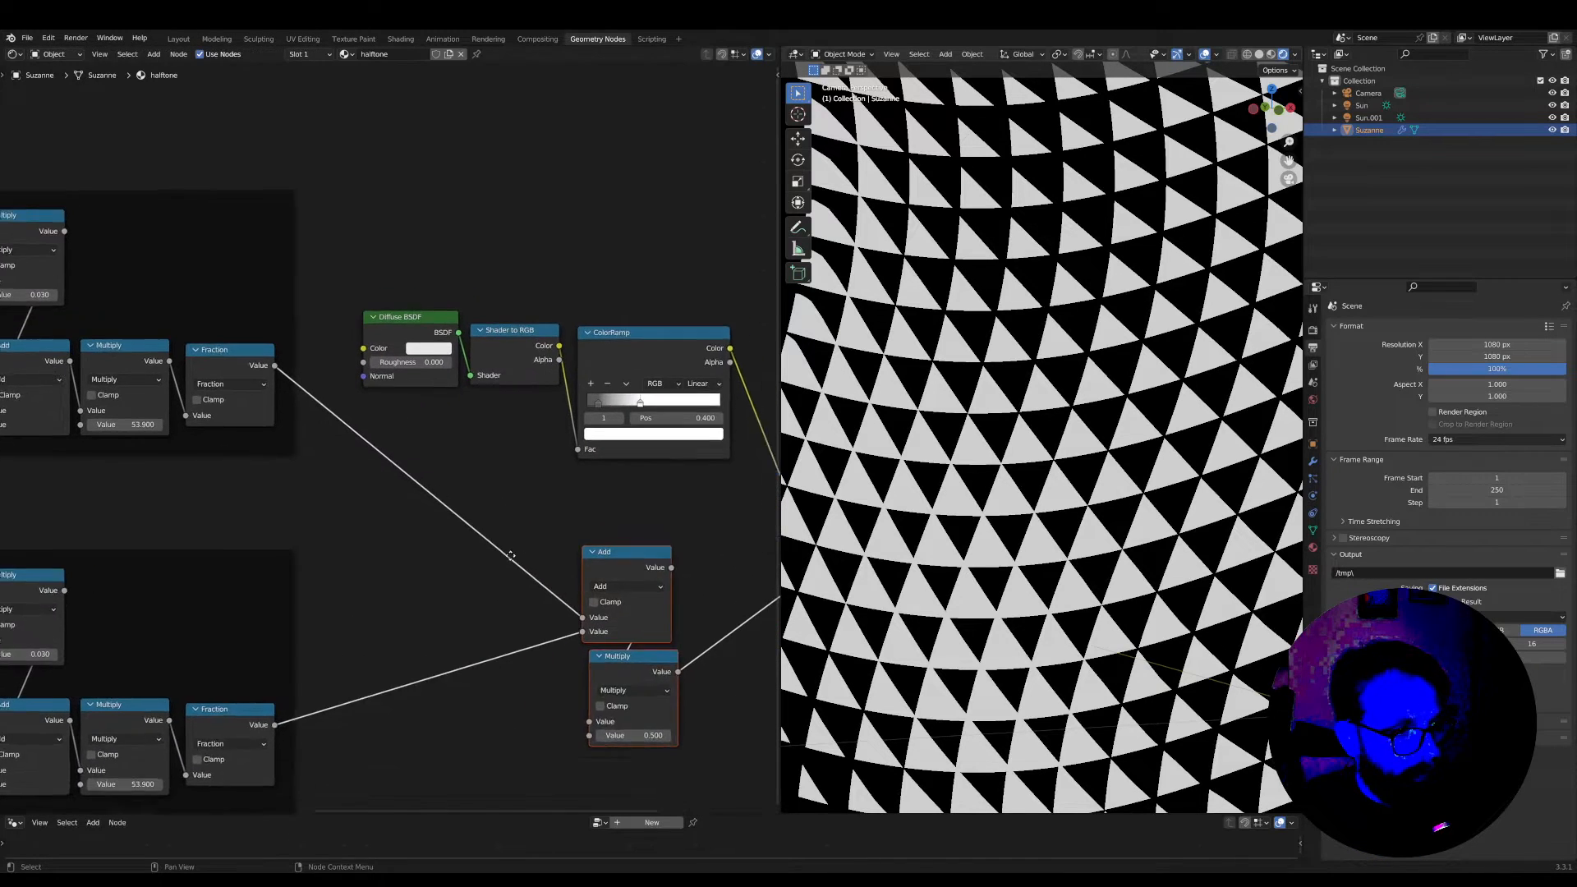
# Preview the upper Fraction node's output on the model, then switch the output back to the Greater Than node
pyautogui.keyDown('ctrl'); pyautogui.keyDown('shift'); pyautogui.click(174, 402); pyautogui.keyUp('shift'); pyautogui.keyUp('ctrl')
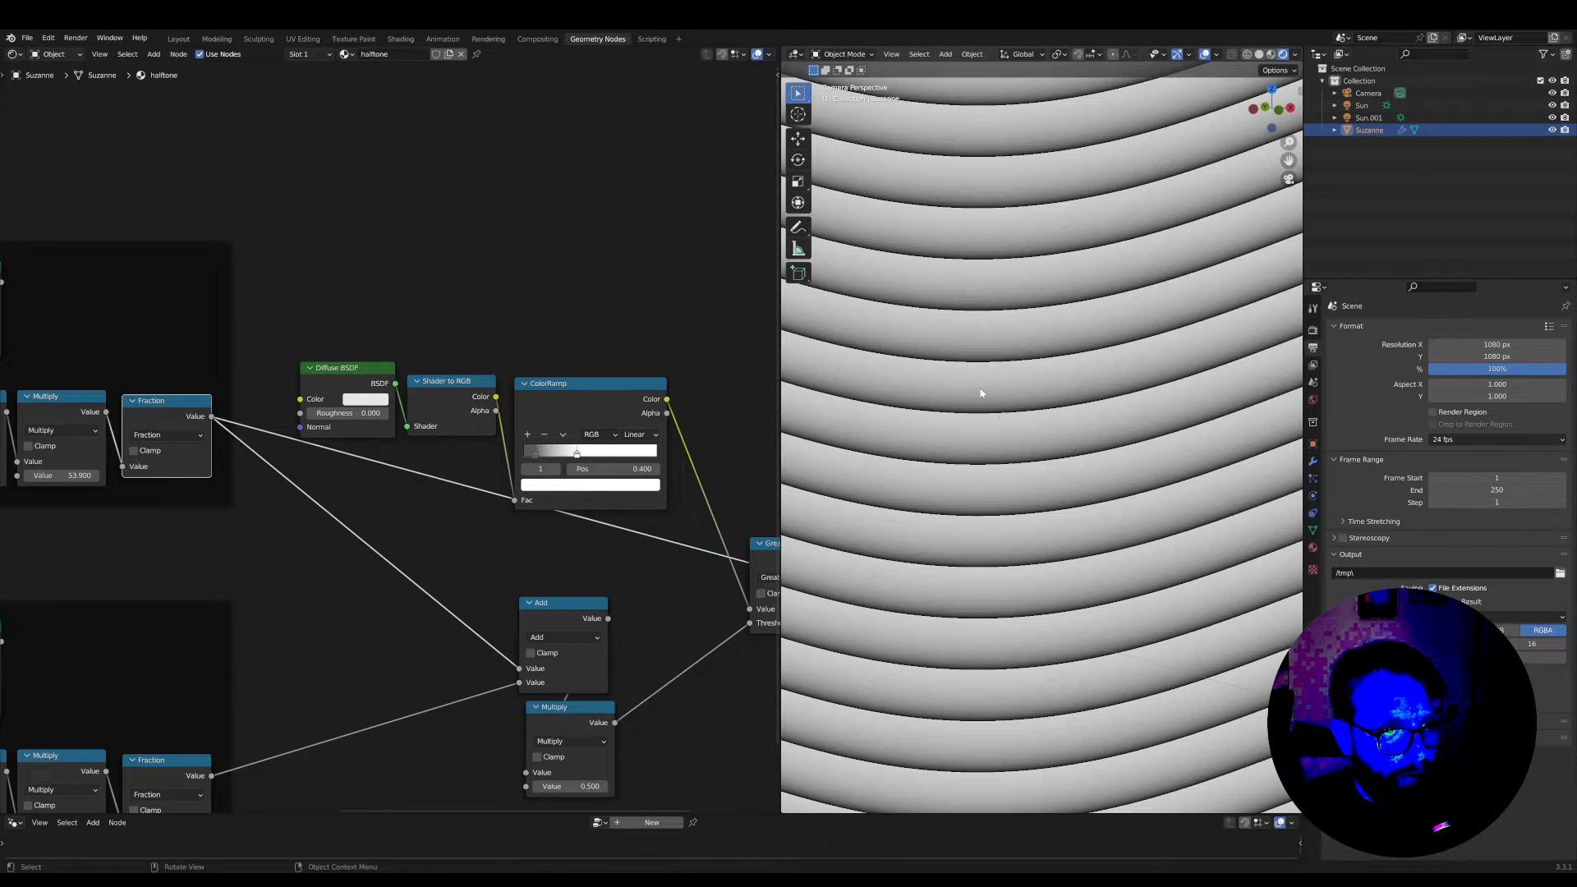
pyautogui.scroll(-2, 447, 577)
pyautogui.keyDown('ctrl'); pyautogui.keyDown('shift'); pyautogui.click(573, 524); pyautogui.keyUp('shift'); pyautogui.keyUp('ctrl')
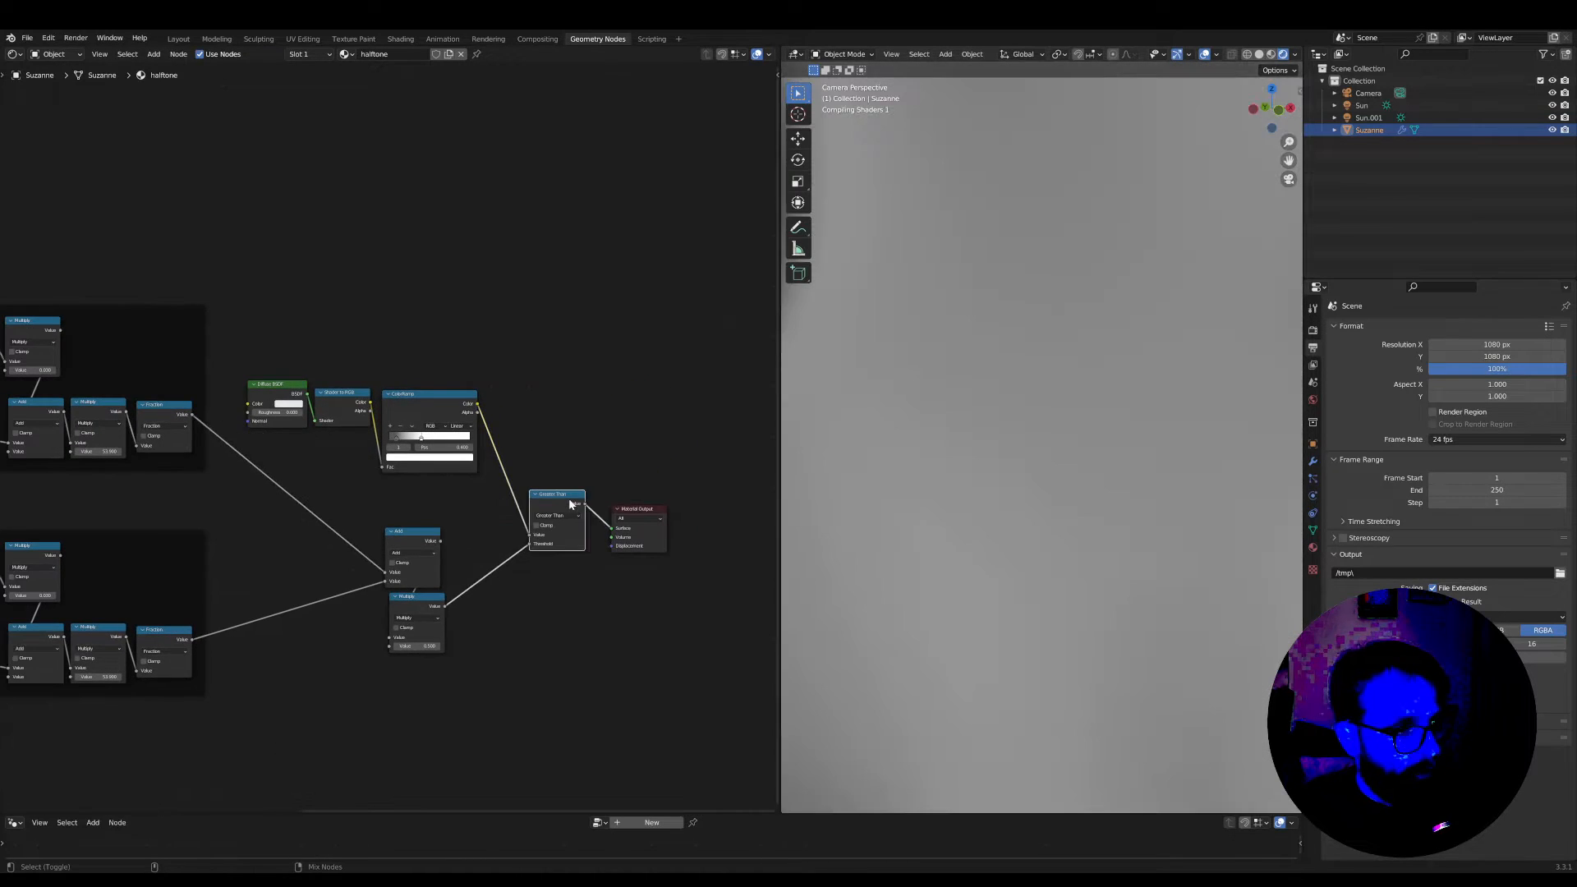
# Shift the Add and Multiply nodes a little closer to the Greater Than node
pyautogui.click(407, 637)
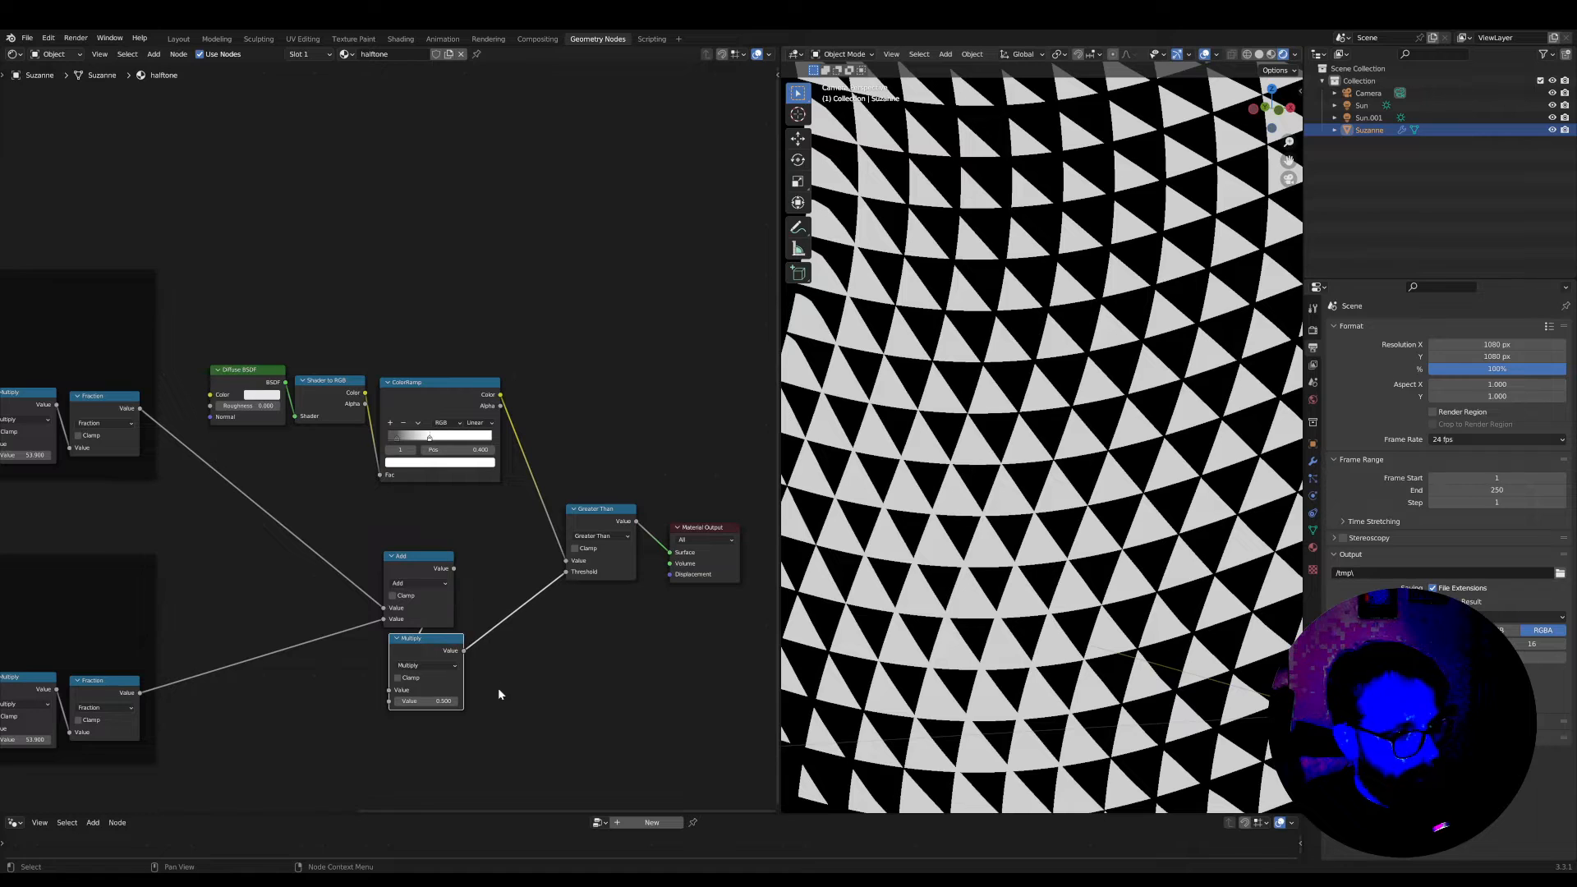
pyautogui.moveTo(498, 689); pyautogui.dragTo(416, 558)
pyautogui.press('g')
pyautogui.click(448, 561)
# Insert a Float Curve between the upper Fraction and Add nodes and bend its curve down through 0.6727, 0.2541
pyautogui.moveTo(321, 588); pyautogui.dragTo(406, 614, button='middle')
pyautogui.scroll(1, 407, 613)
pyautogui.press('Tab')
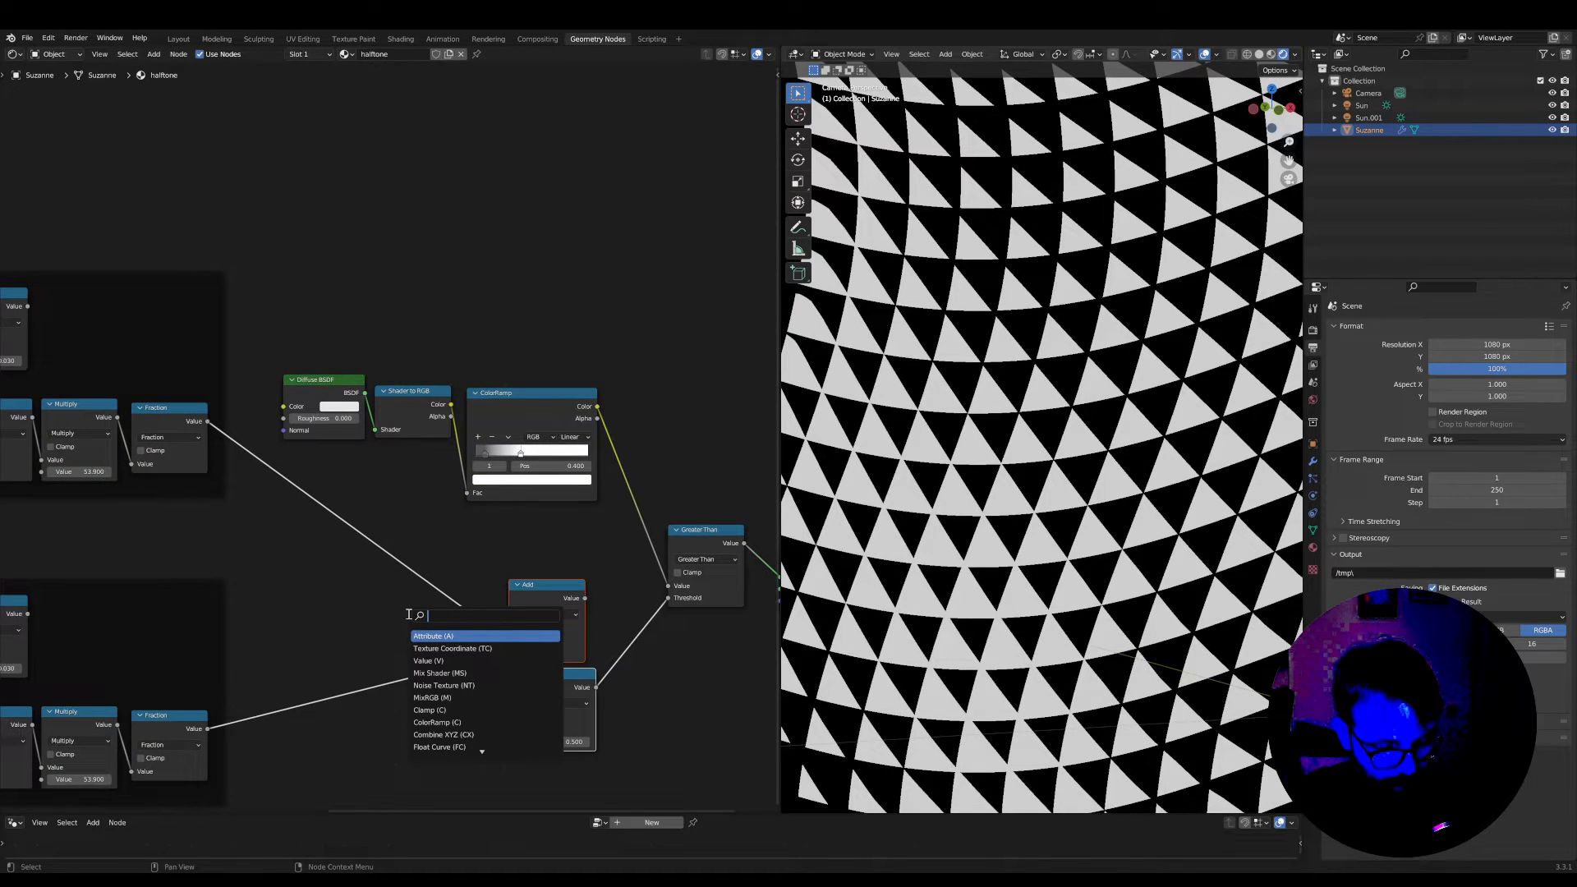
pyautogui.write('float cu')
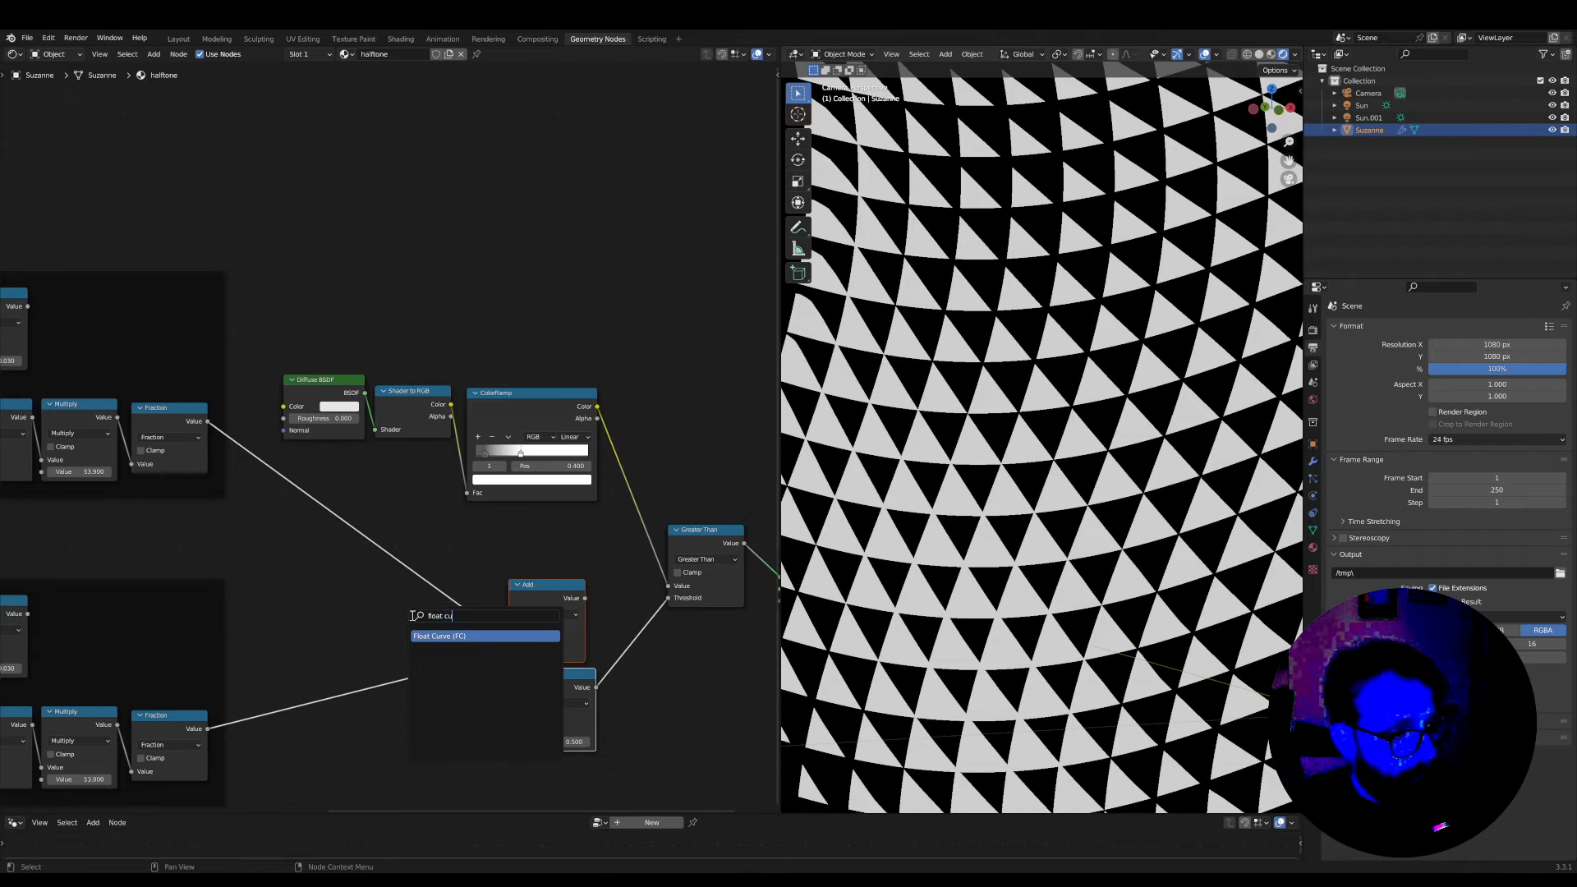
pyautogui.press('Return')
pyautogui.click(320, 491)
pyautogui.scroll(1, 344, 517)
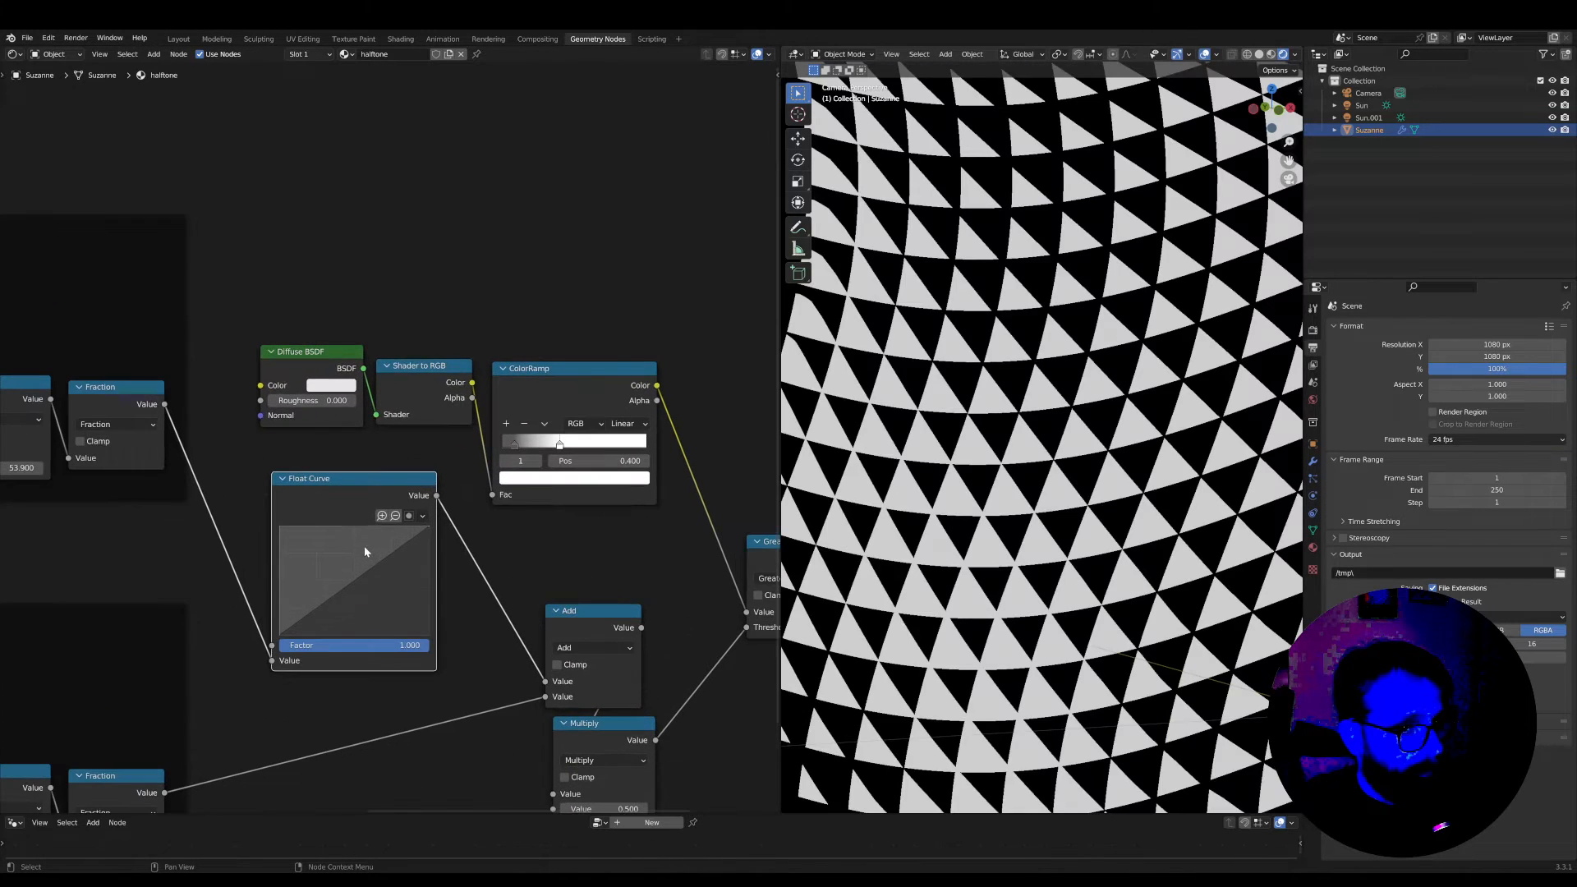
pyautogui.moveTo(365, 590); pyautogui.dragTo(380, 611)
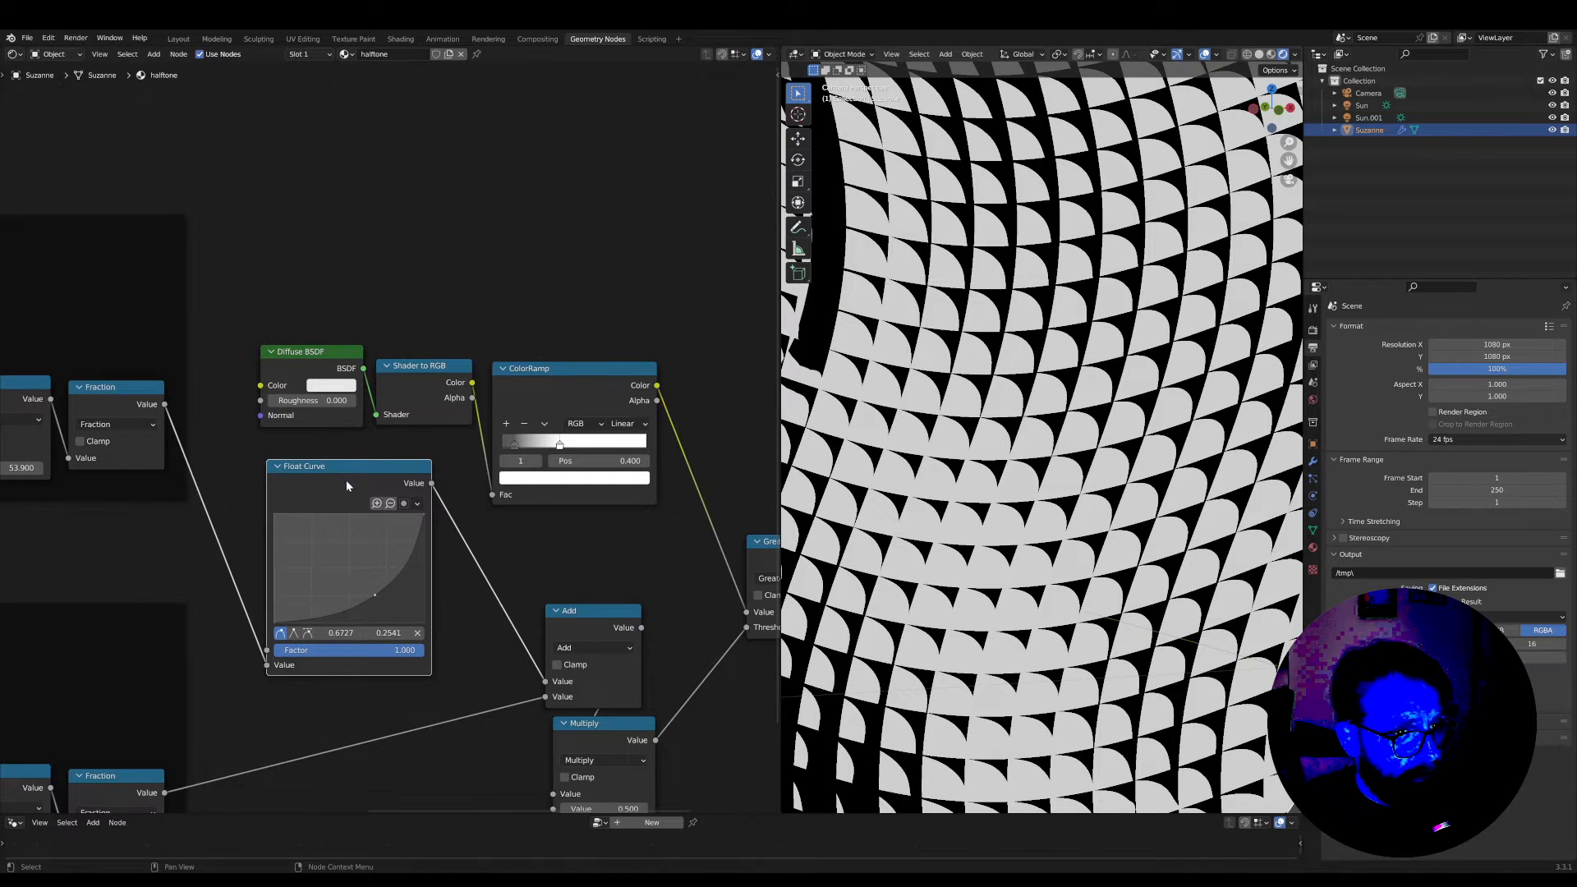
# Duplicate the Float Curve onto the lower Fraction link, then delete both Float Curve nodes while keeping the links
pyautogui.hotkey('shift', 'd')
pyautogui.click(370, 692)
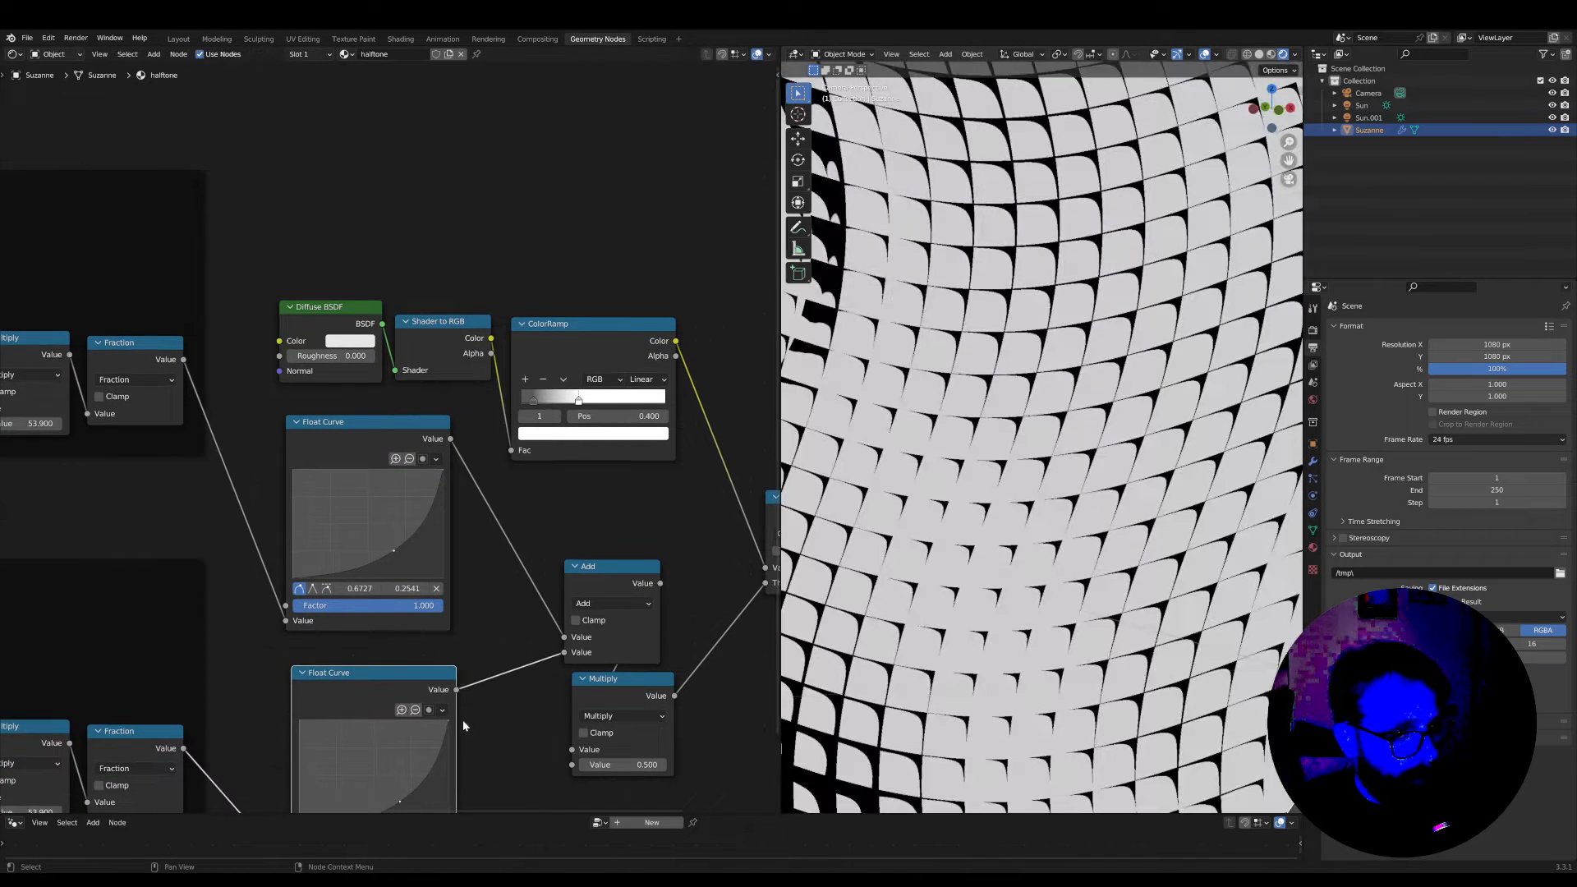
pyautogui.scroll(-4, 460, 681)
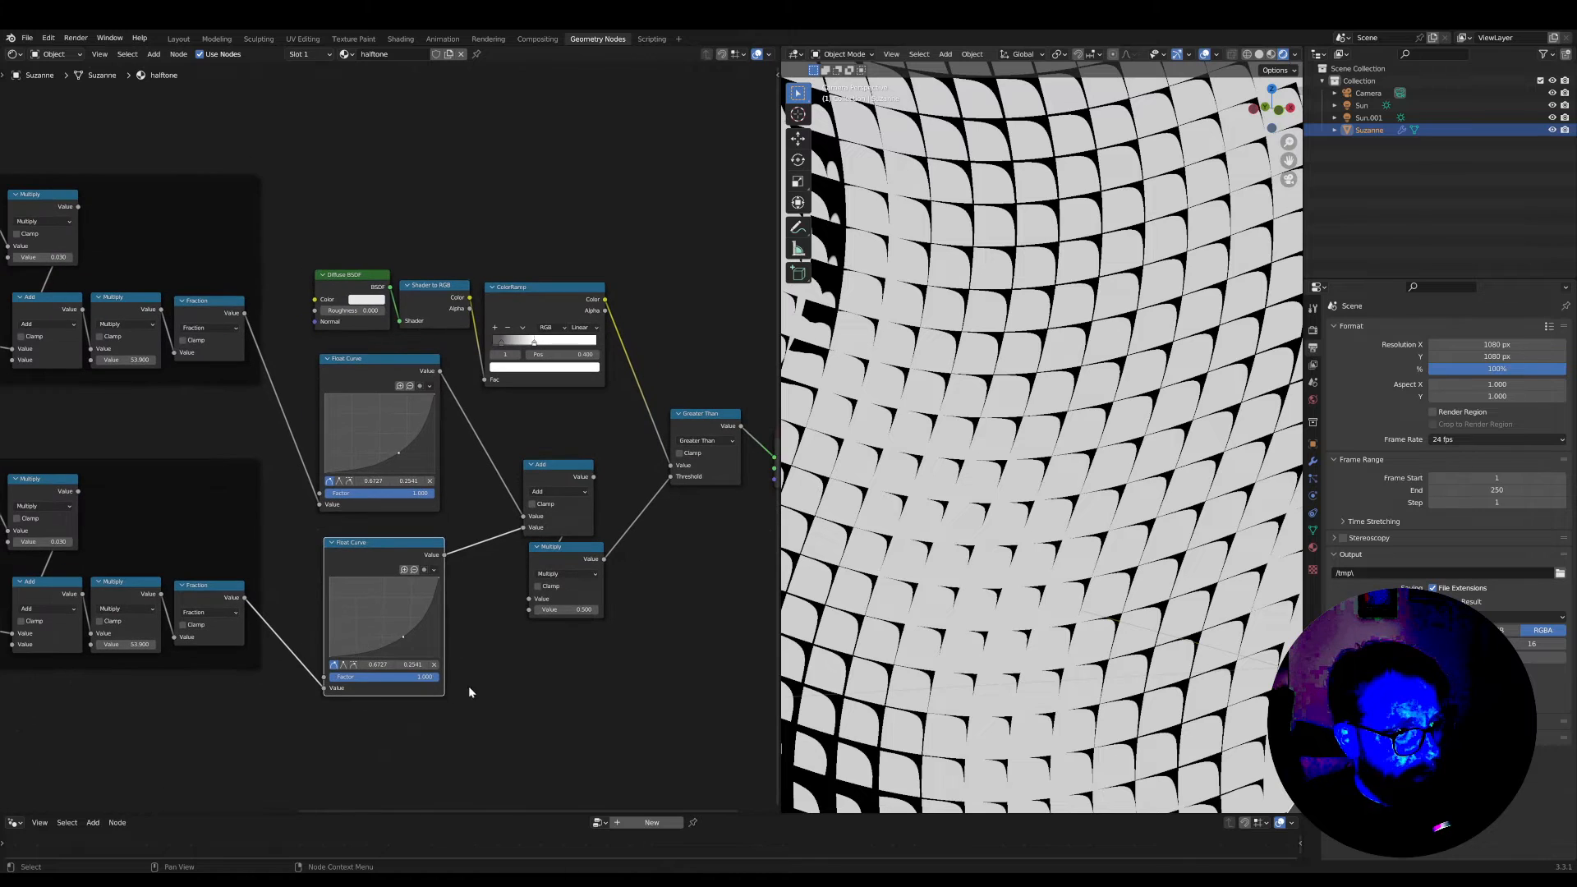
pyautogui.moveTo(480, 698); pyautogui.dragTo(343, 402)
pyautogui.hotkey('ctrl', 'x')
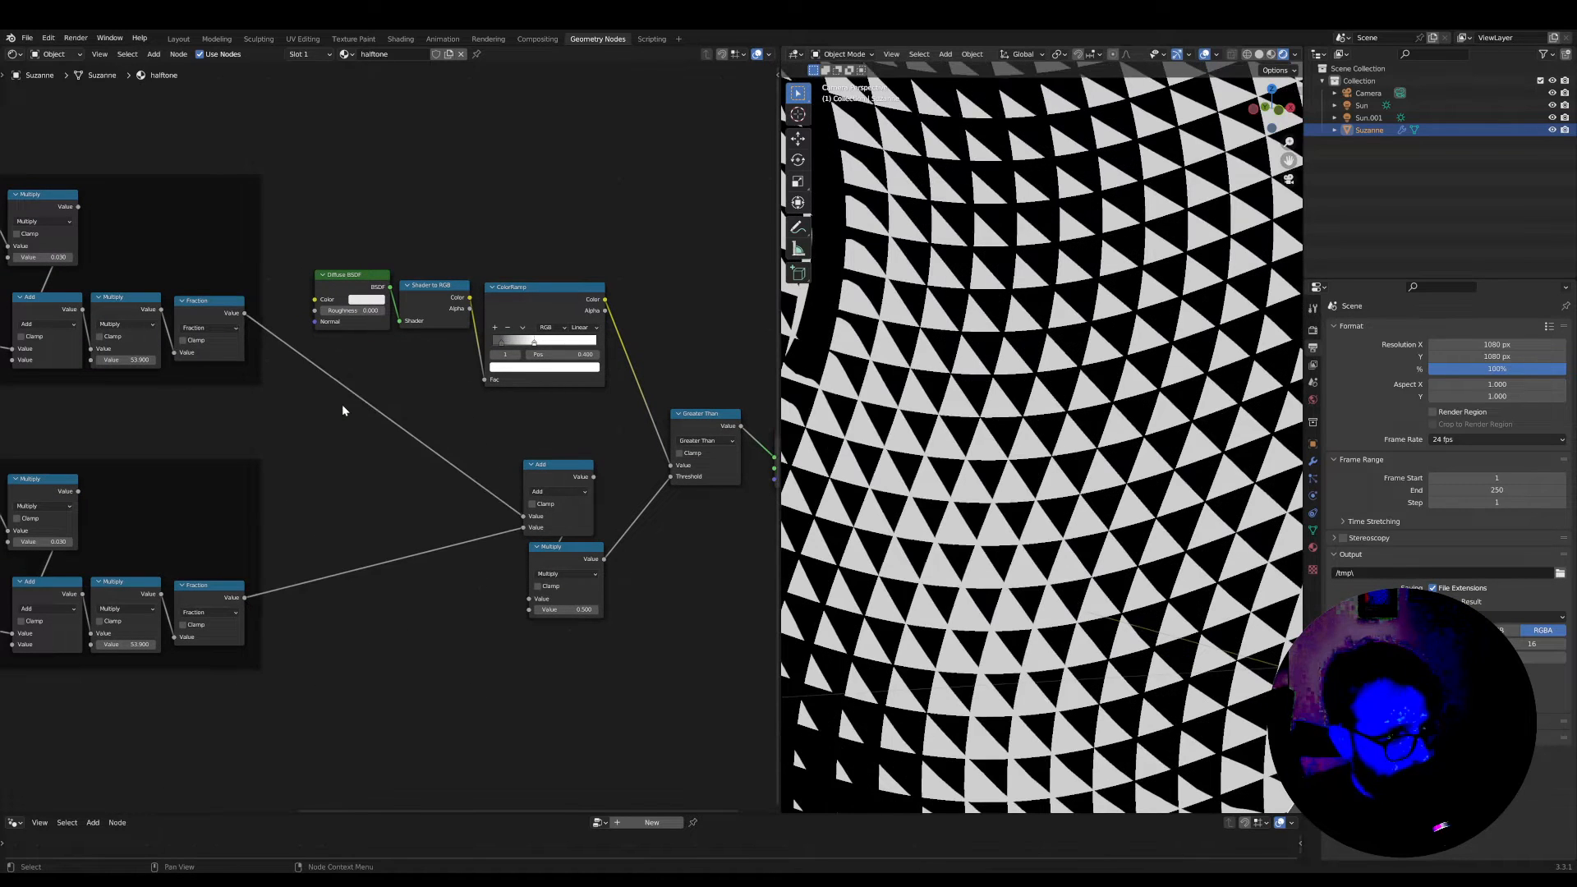
# Insert a Power math node between the upper Fraction and Add nodes and place it inside the upper frame
pyautogui.scroll(1, 343, 404)
pyautogui.moveTo(362, 420); pyautogui.dragTo(427, 512, button='middle')
pyautogui.hotkey('shift', 'a')
pyautogui.write('spow')
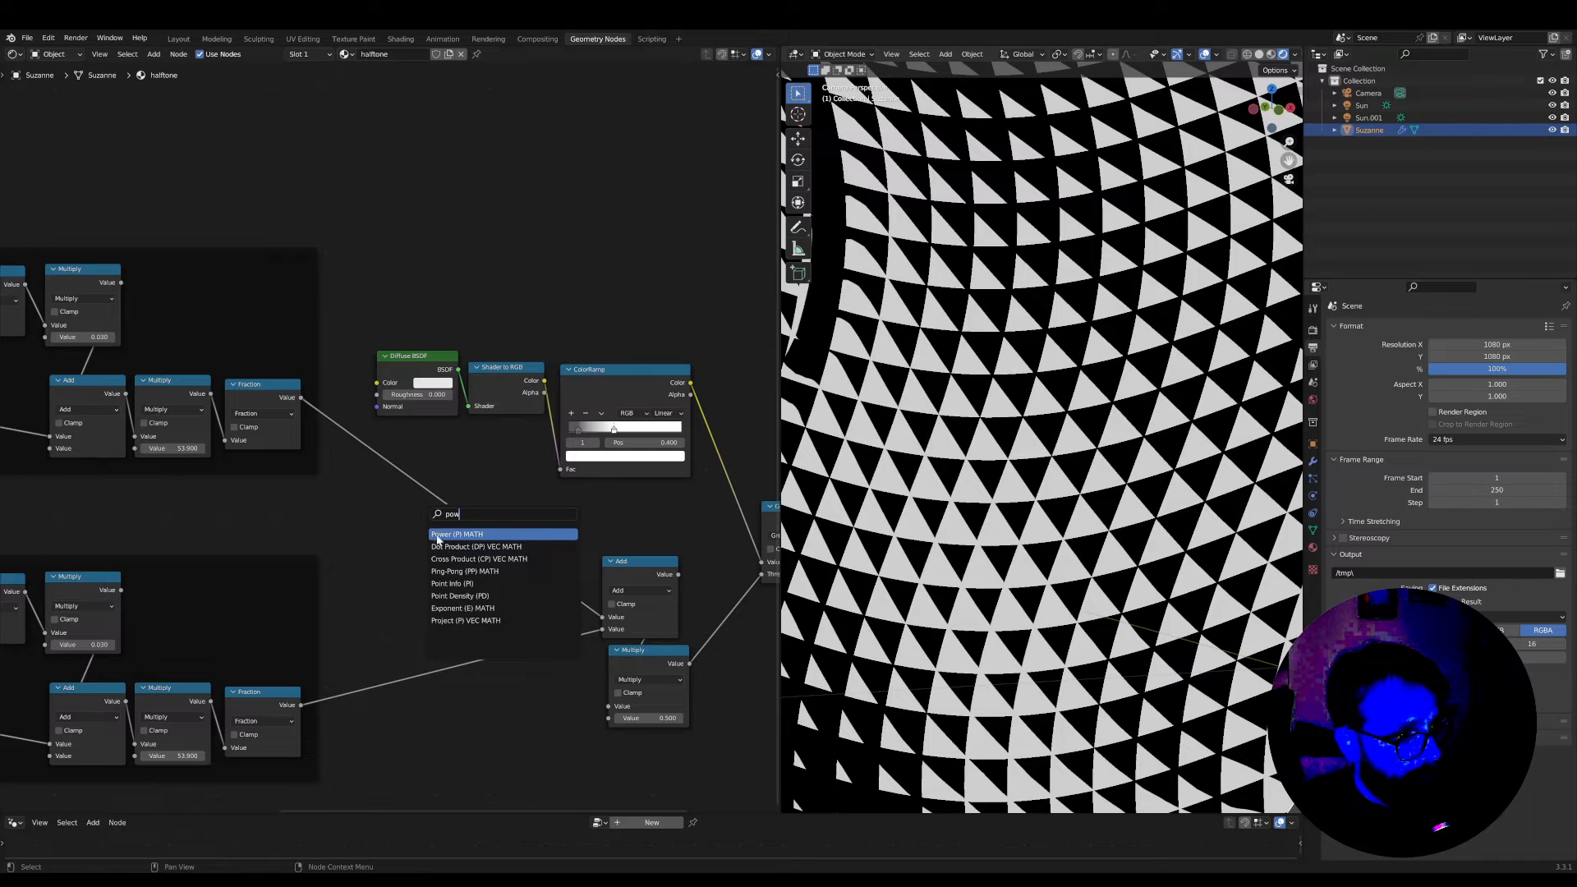
pyautogui.click(456, 535)
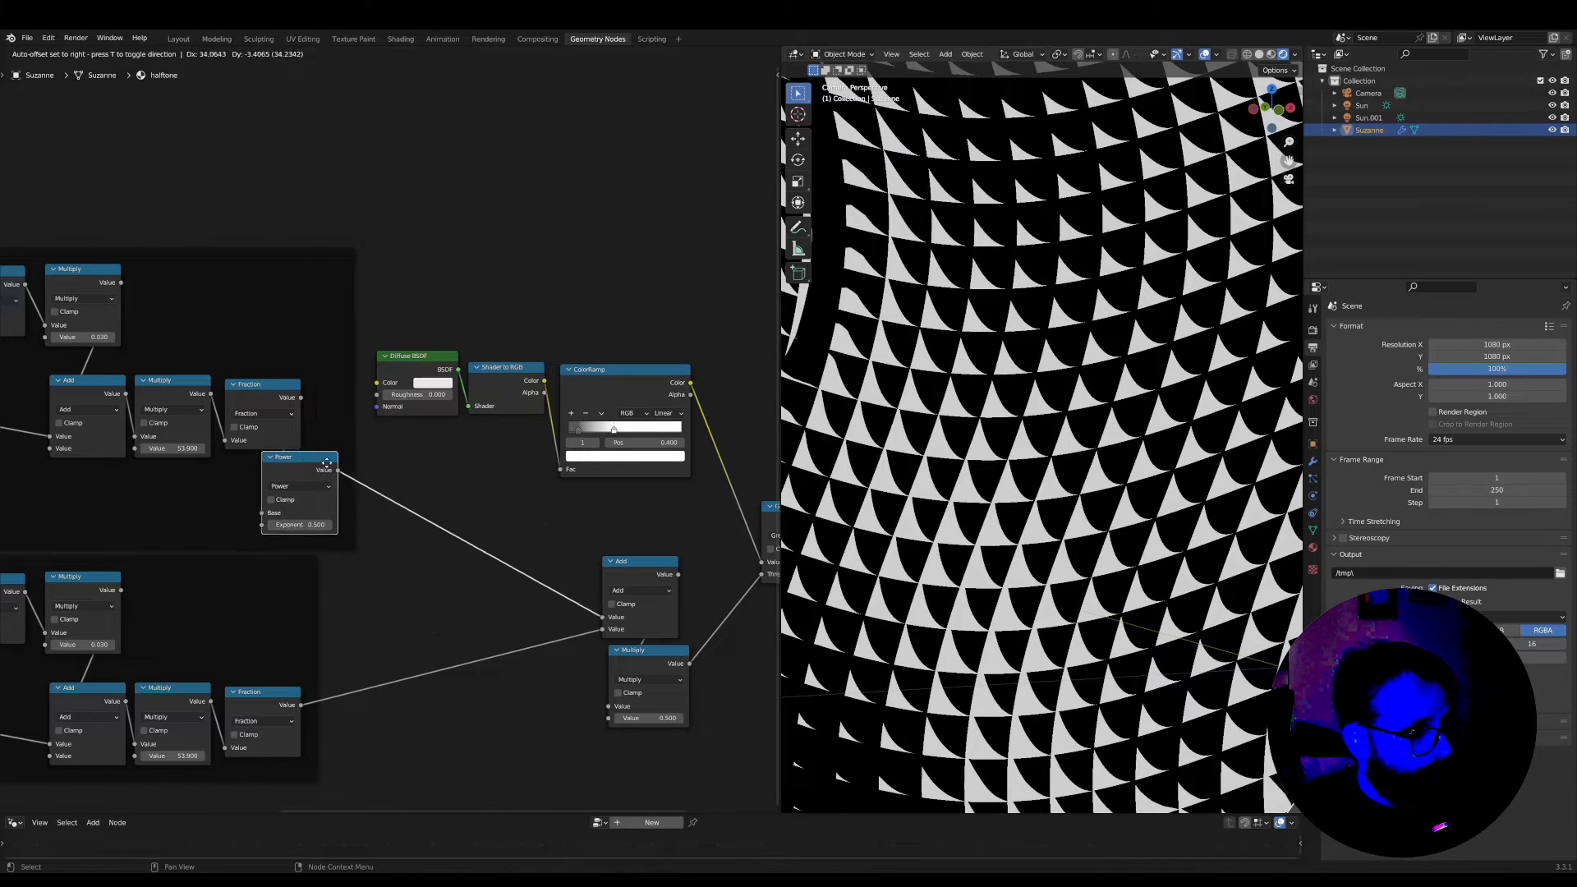
pyautogui.click(374, 416)
# Duplicate the Power node onto the link after the lower Fraction and place the copy inside the lower frame
pyautogui.hotkey('shift', 'd')
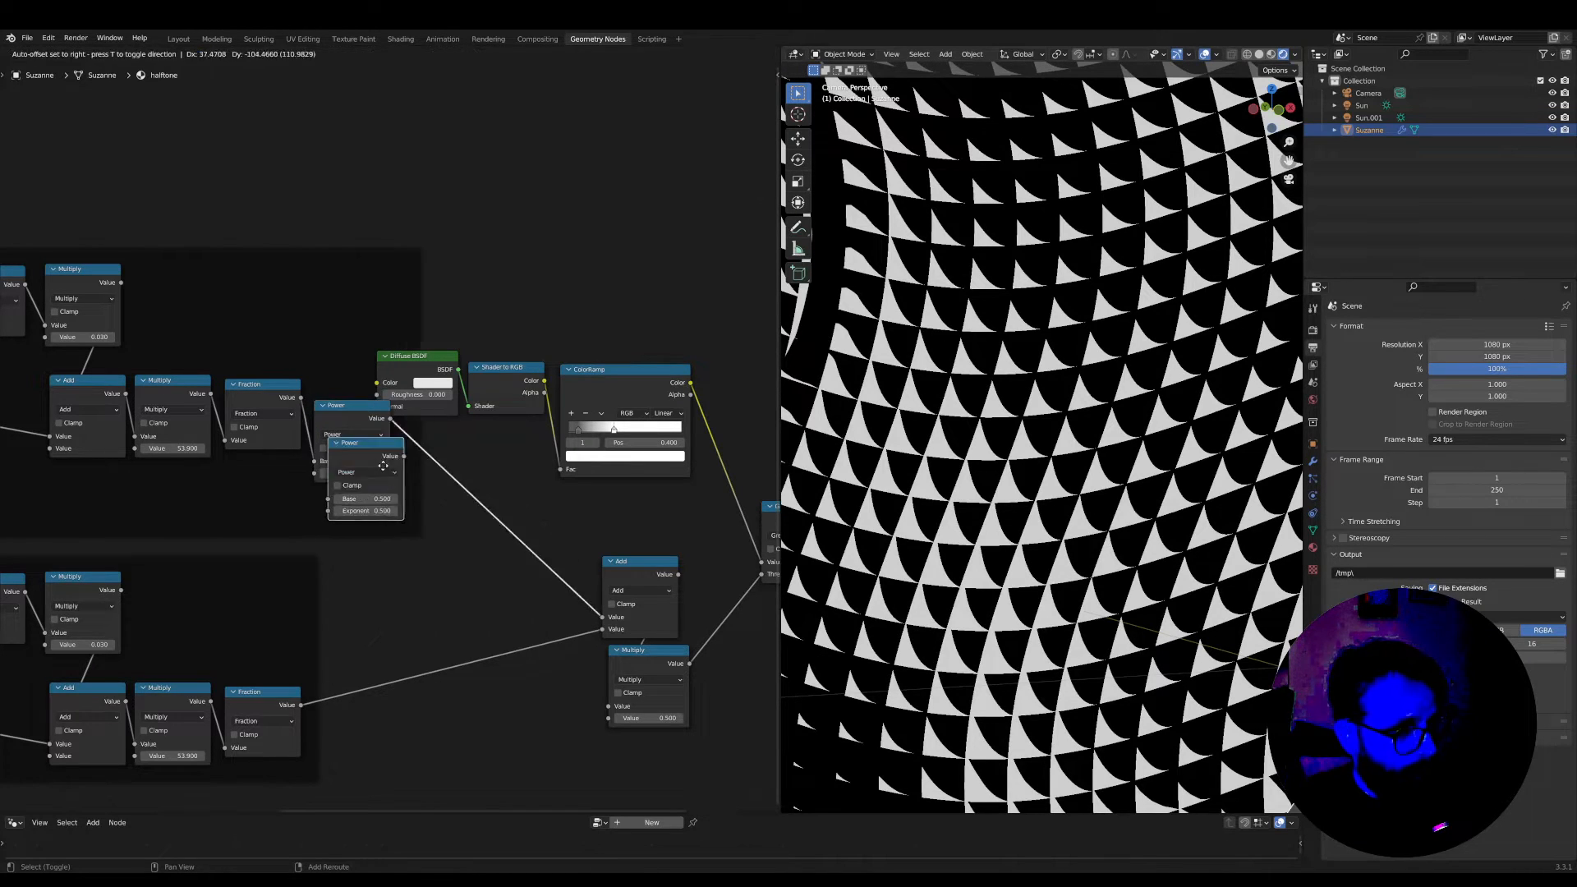
pyautogui.click(415, 643)
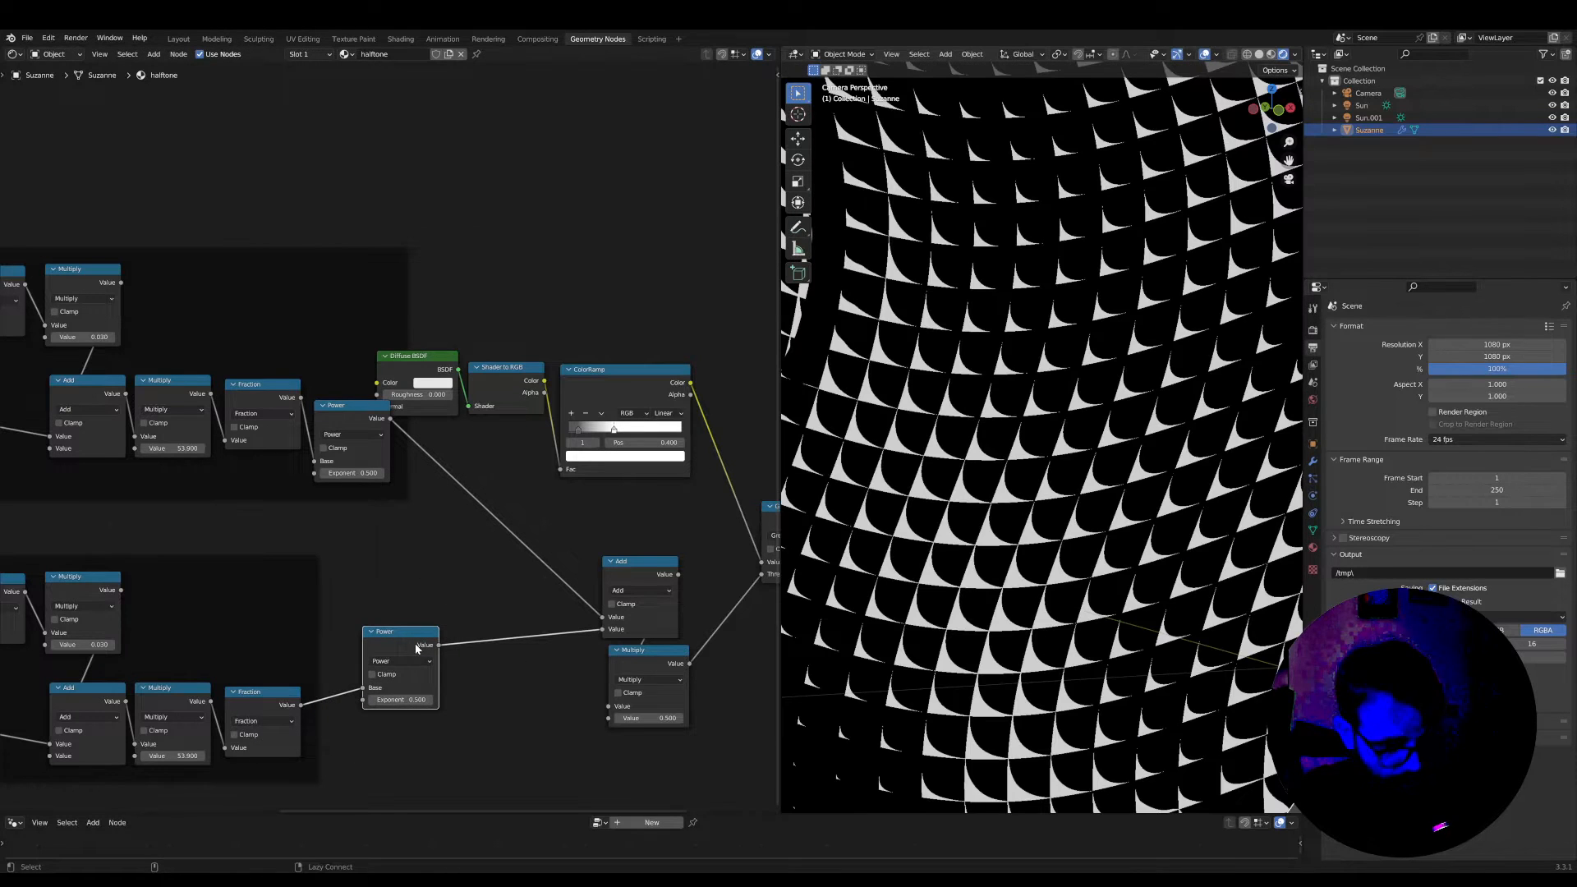
pyautogui.press('g')
pyautogui.click(379, 651)
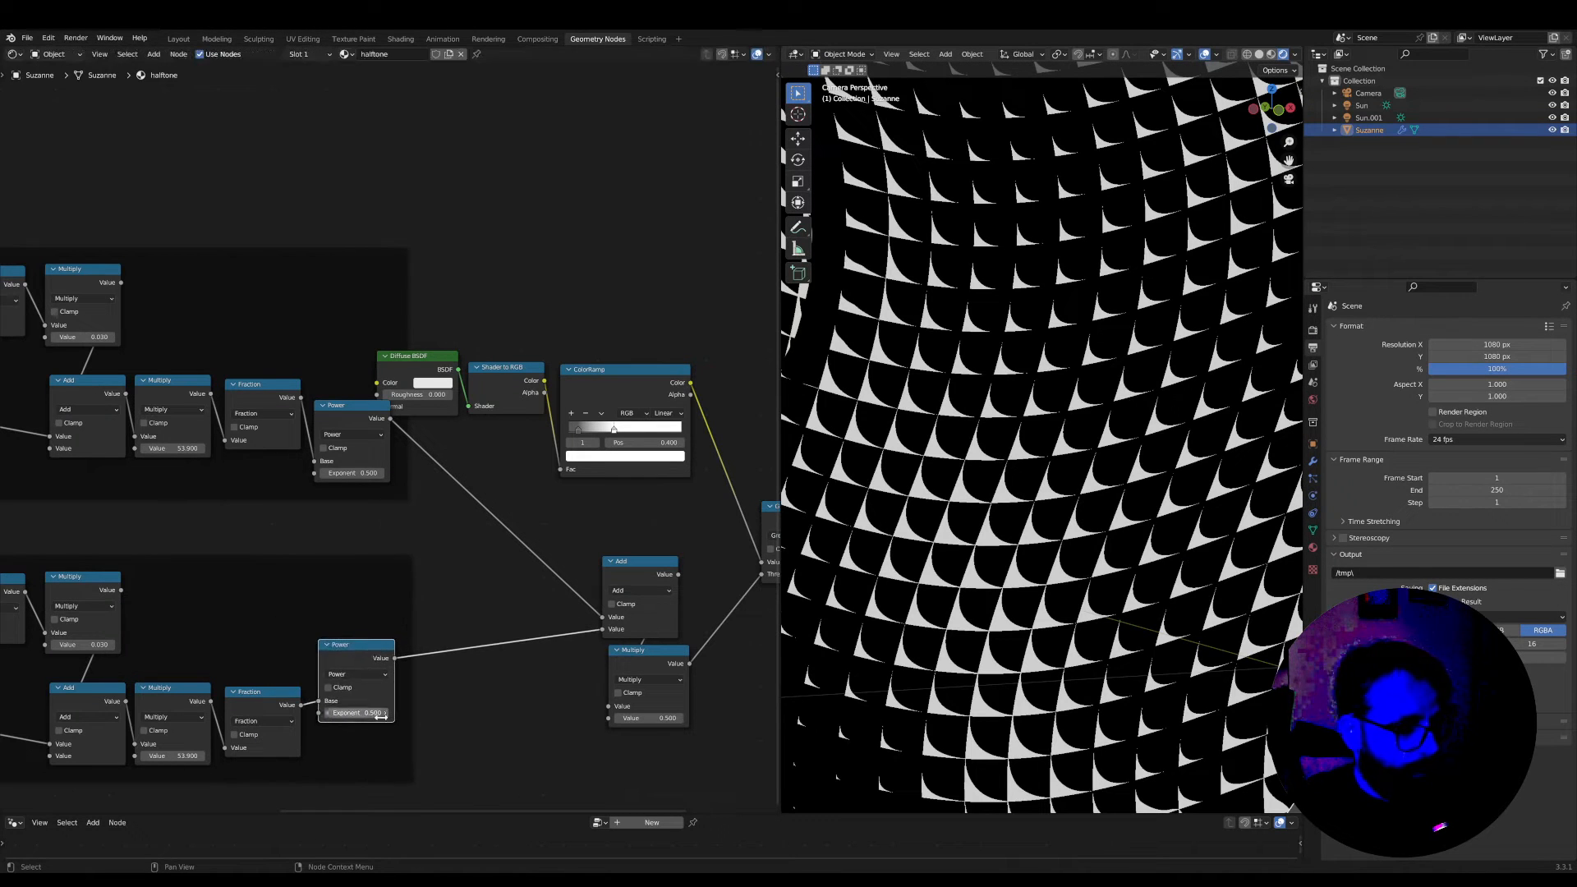
# Set the upper Power node's Exponent to 2
pyautogui.scroll(2, 349, 772)
pyautogui.moveTo(346, 484); pyautogui.dragTo(443, 483)
pyautogui.rightClick(346, 484)
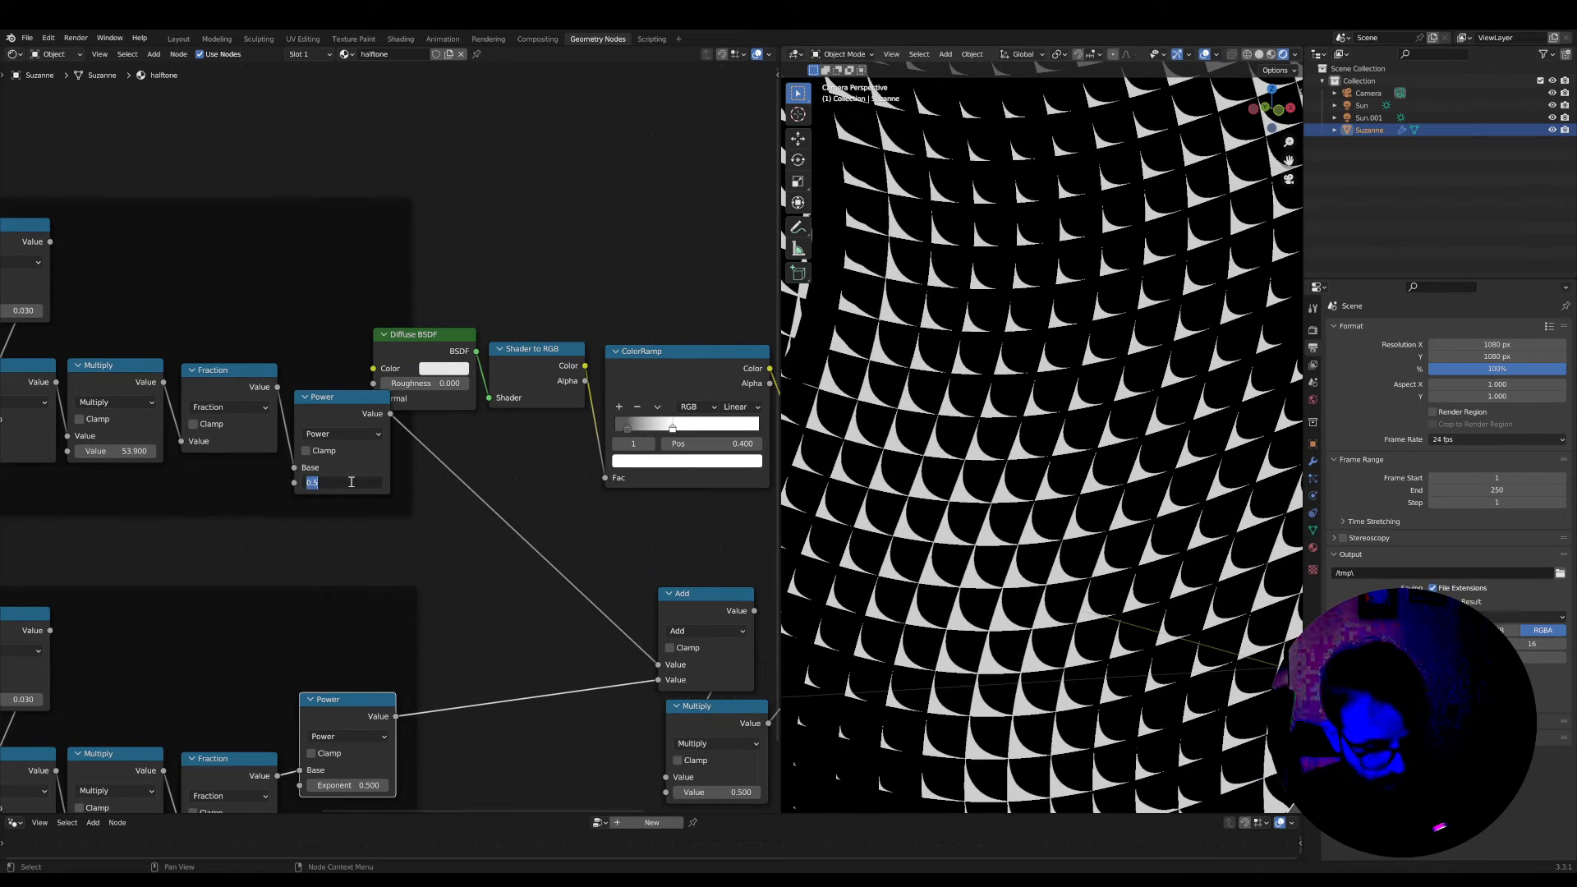
pyautogui.write('1')
pyautogui.press('Return')
pyautogui.scroll(-1, 283, 353)
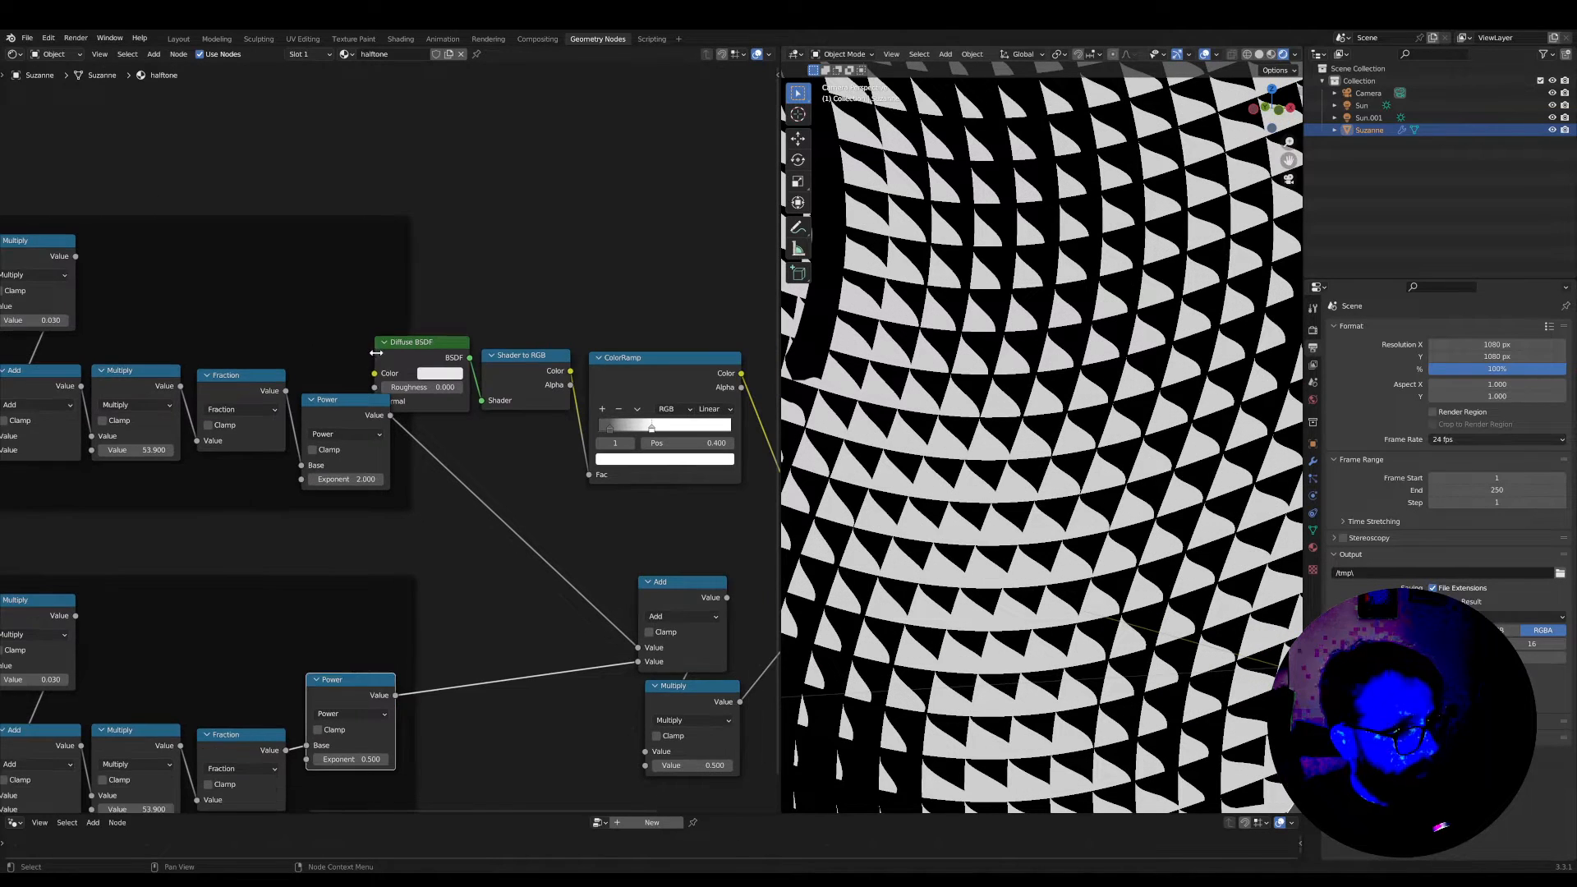
# Move the Diffuse BSDF above Shader to RGB, clear of the frame, and set the lower Power node's Exponent to 2
pyautogui.moveTo(423, 346); pyautogui.dragTo(532, 277)
pyautogui.moveTo(391, 463); pyautogui.dragTo(398, 421, button='middle')
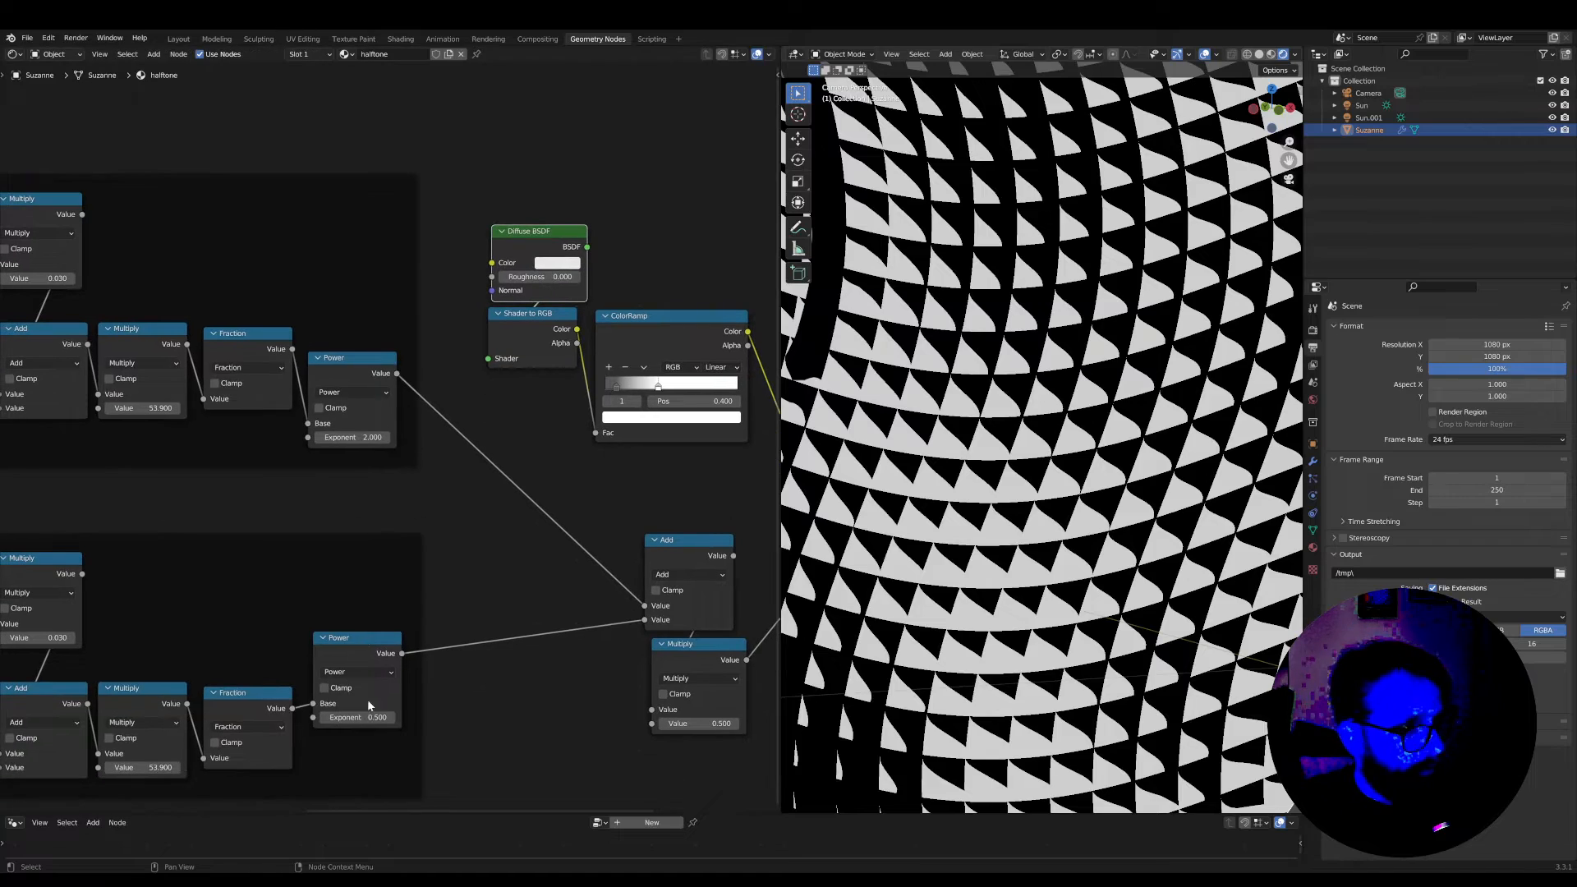
pyautogui.write('2')
pyautogui.press('Return')
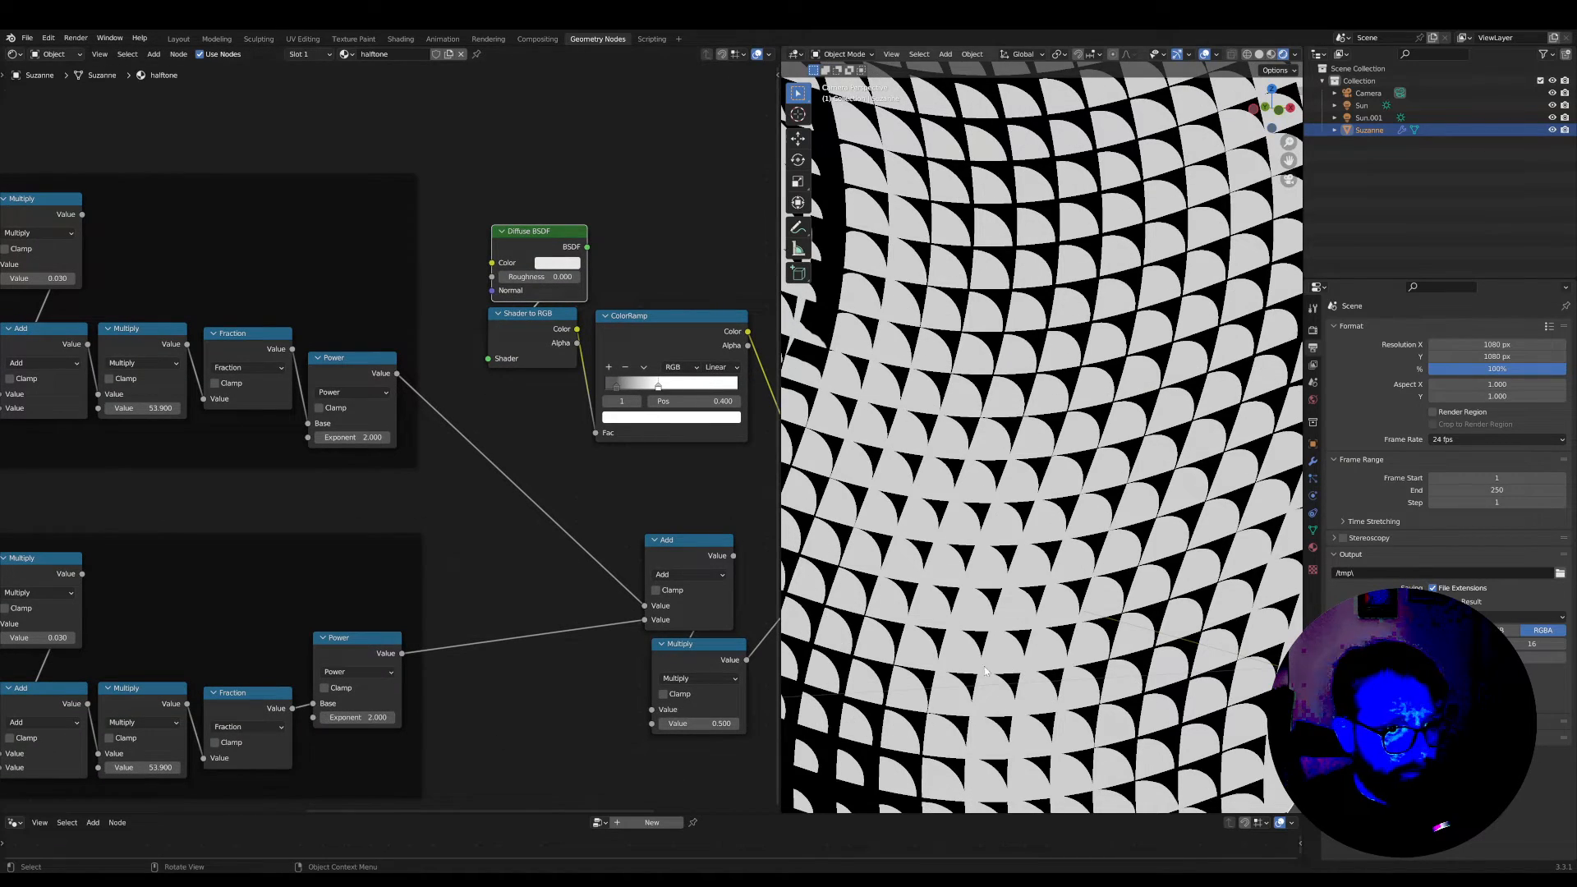
pyautogui.scroll(-8, 1140, 563)
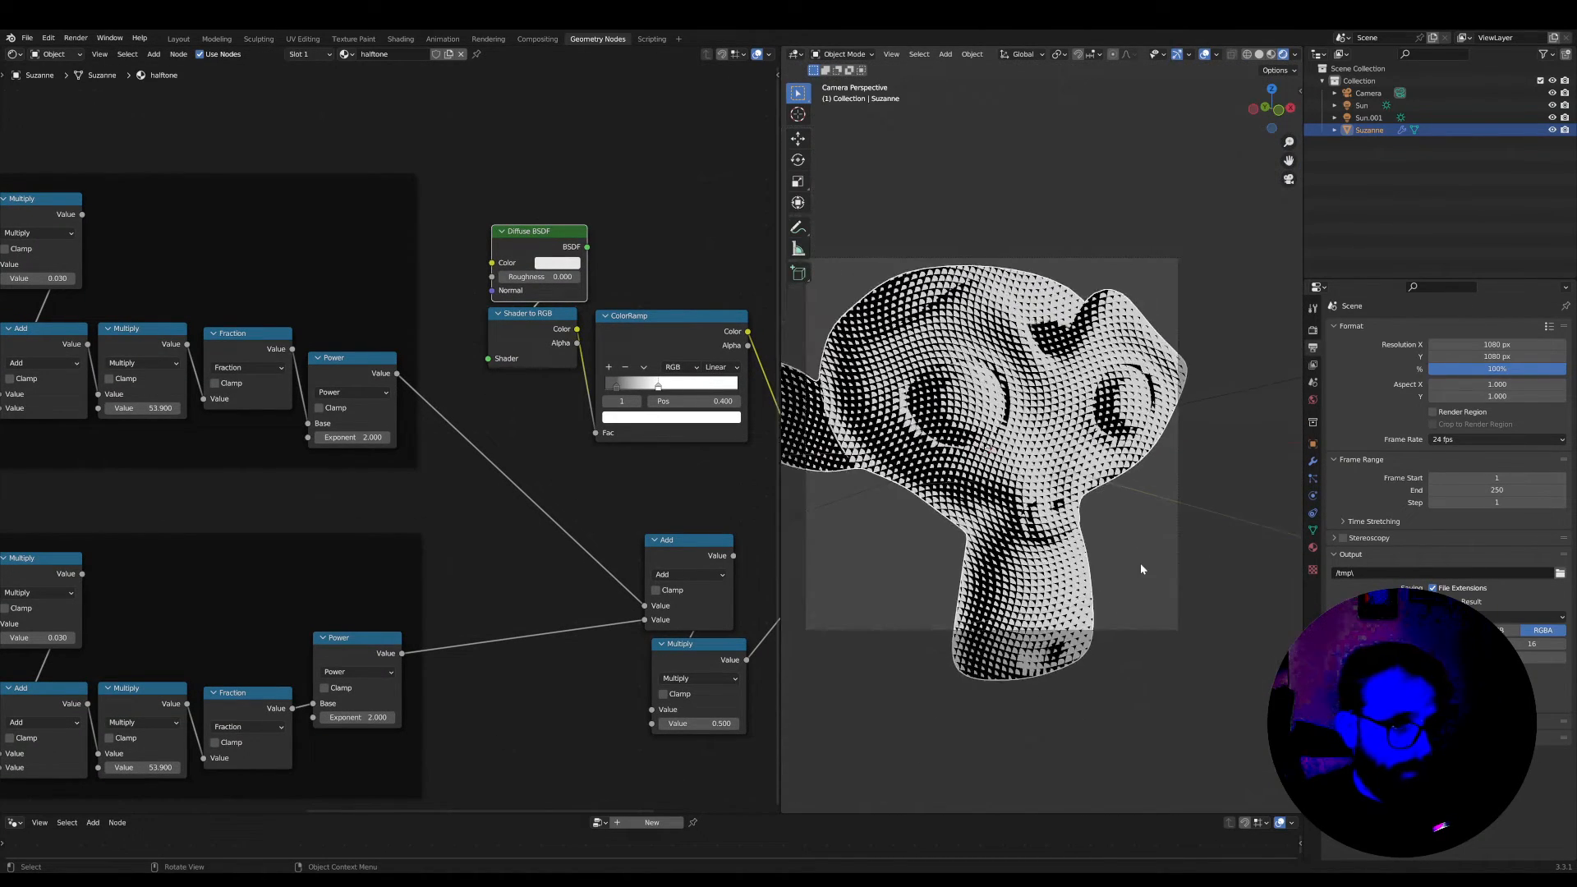
pyautogui.scroll(5, 1140, 563)
# Set the Exponent of both the lower and upper Power nodes to 0.5
pyautogui.moveTo(402, 684); pyautogui.dragTo(420, 655, button='middle')
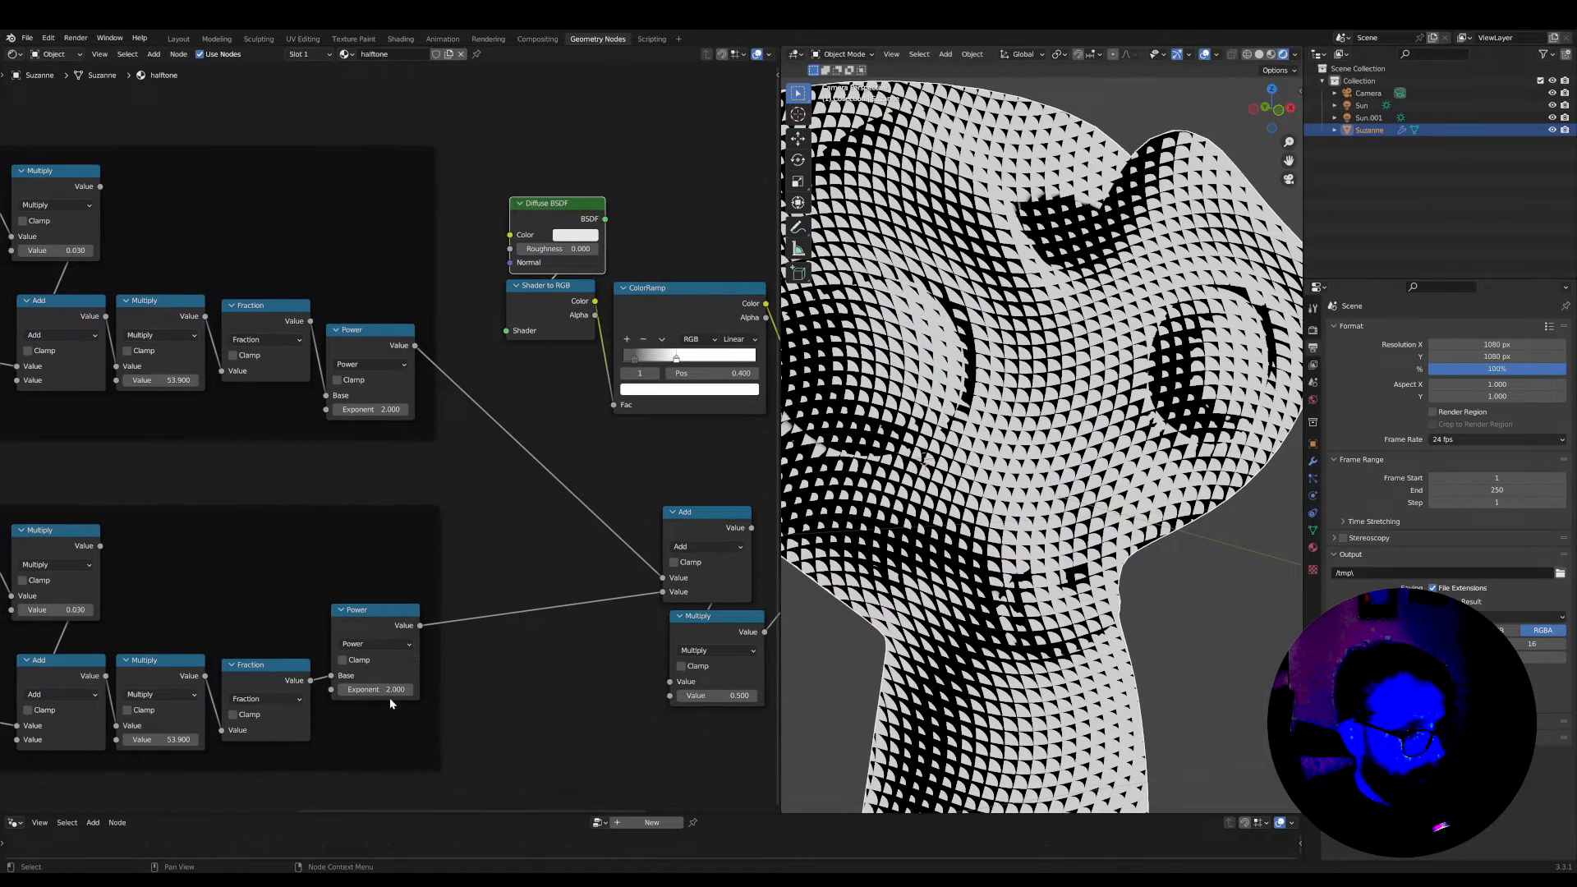
pyautogui.write('1.5')
pyautogui.press('Return')
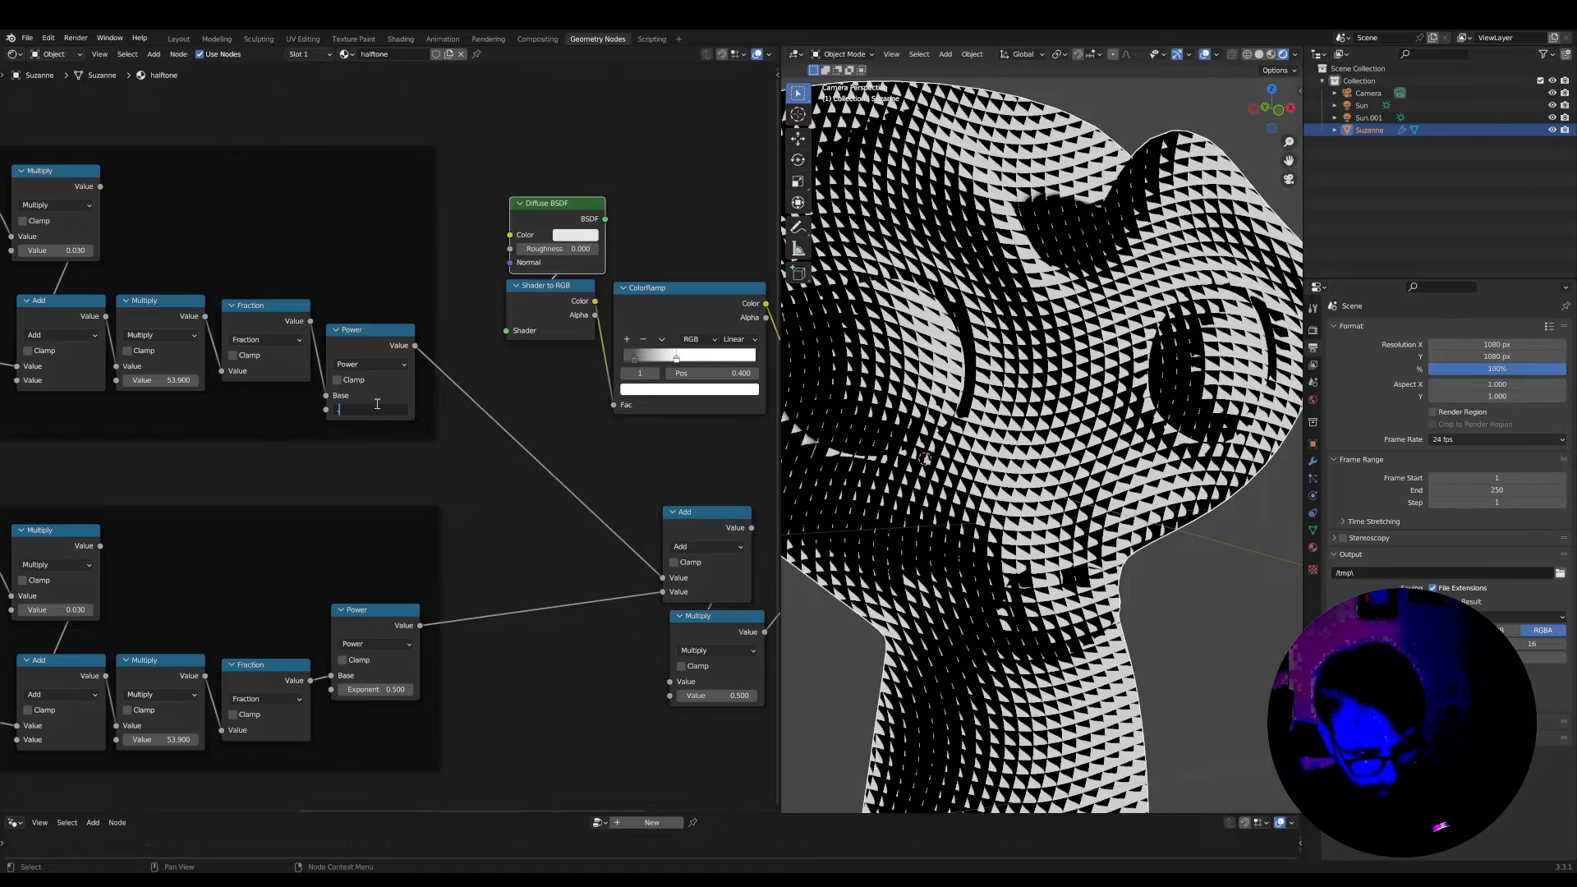
pyautogui.write('.5')
pyautogui.press('Return')
pyautogui.scroll(-5, 1026, 425)
pyautogui.scroll(6, 1059, 417)
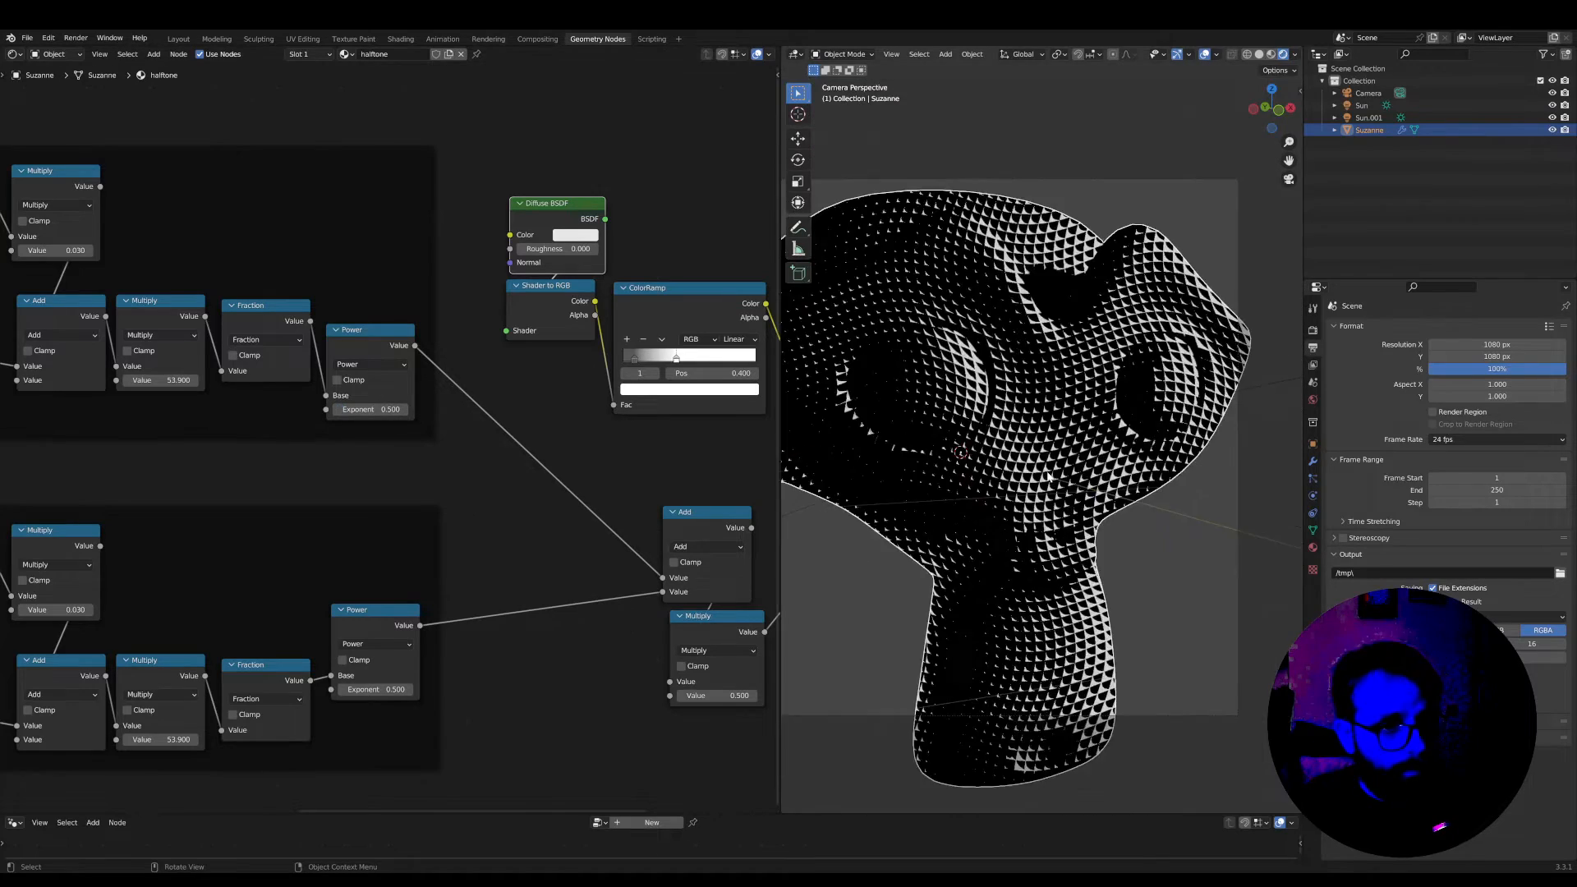
# Move the ColorRamp's white stop to position 0.391 and set the dark stop's colour value to 0.049
pyautogui.moveTo(632, 450); pyautogui.dragTo(538, 480, button='middle')
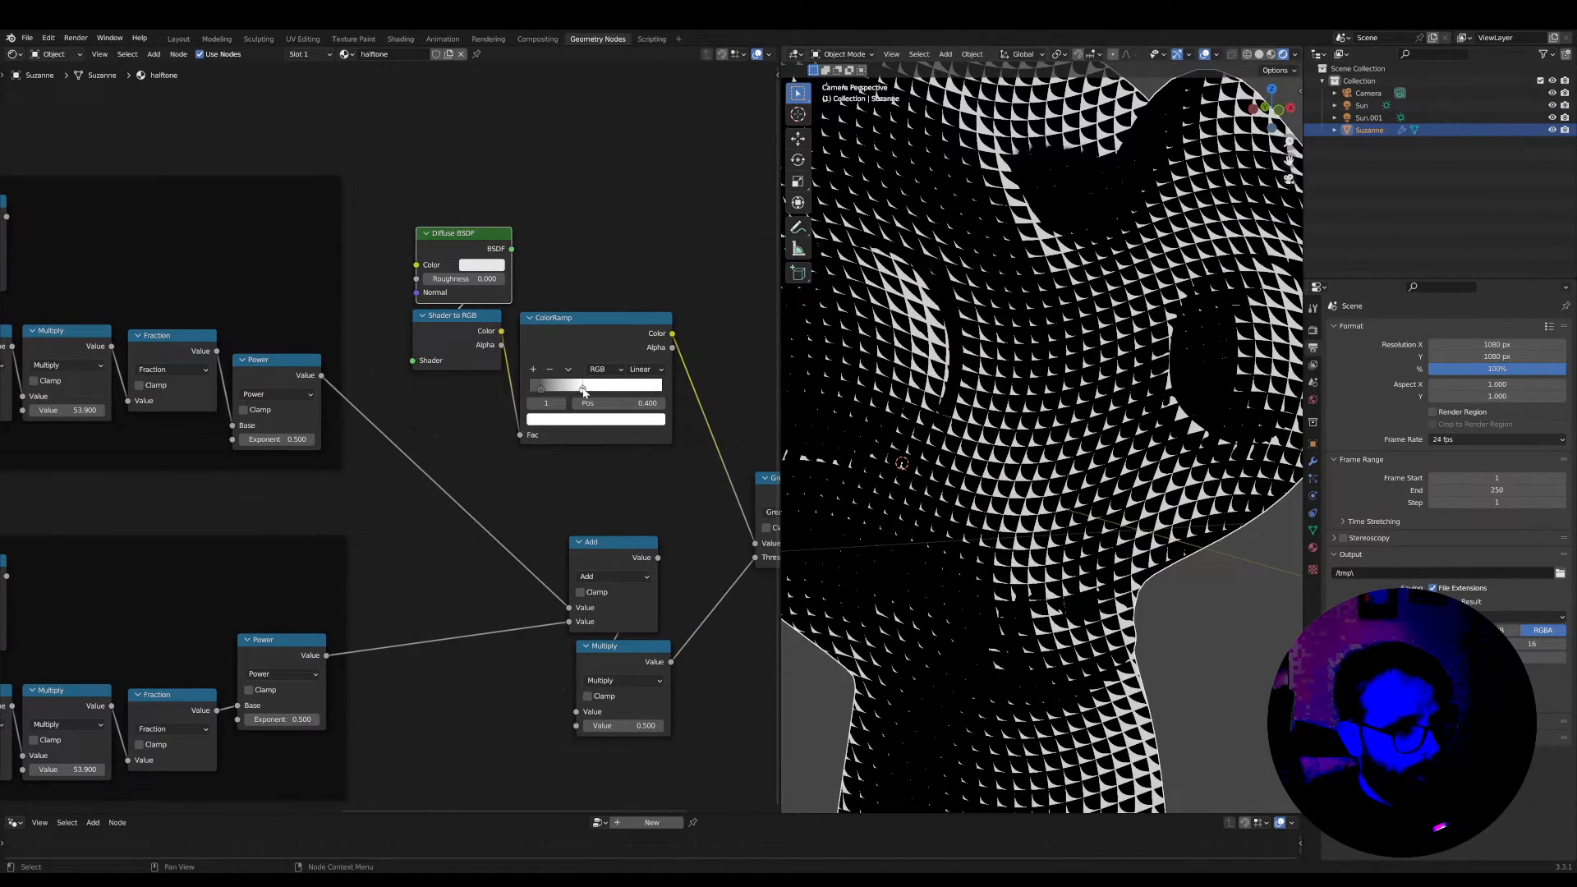
pyautogui.moveTo(541, 393); pyautogui.dragTo(583, 393)
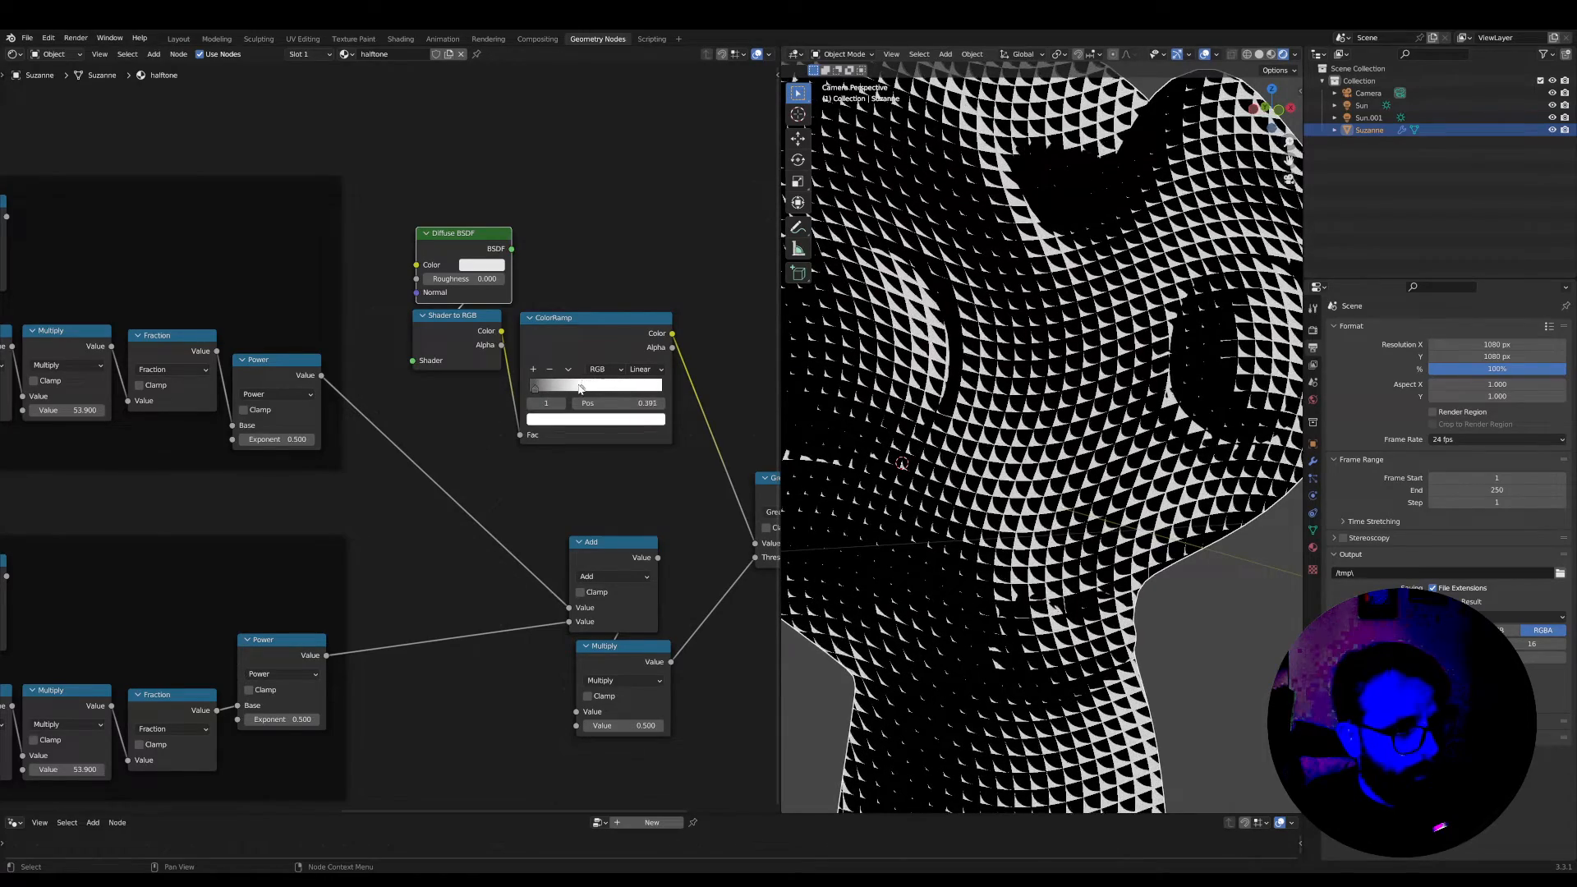
pyautogui.click(541, 421)
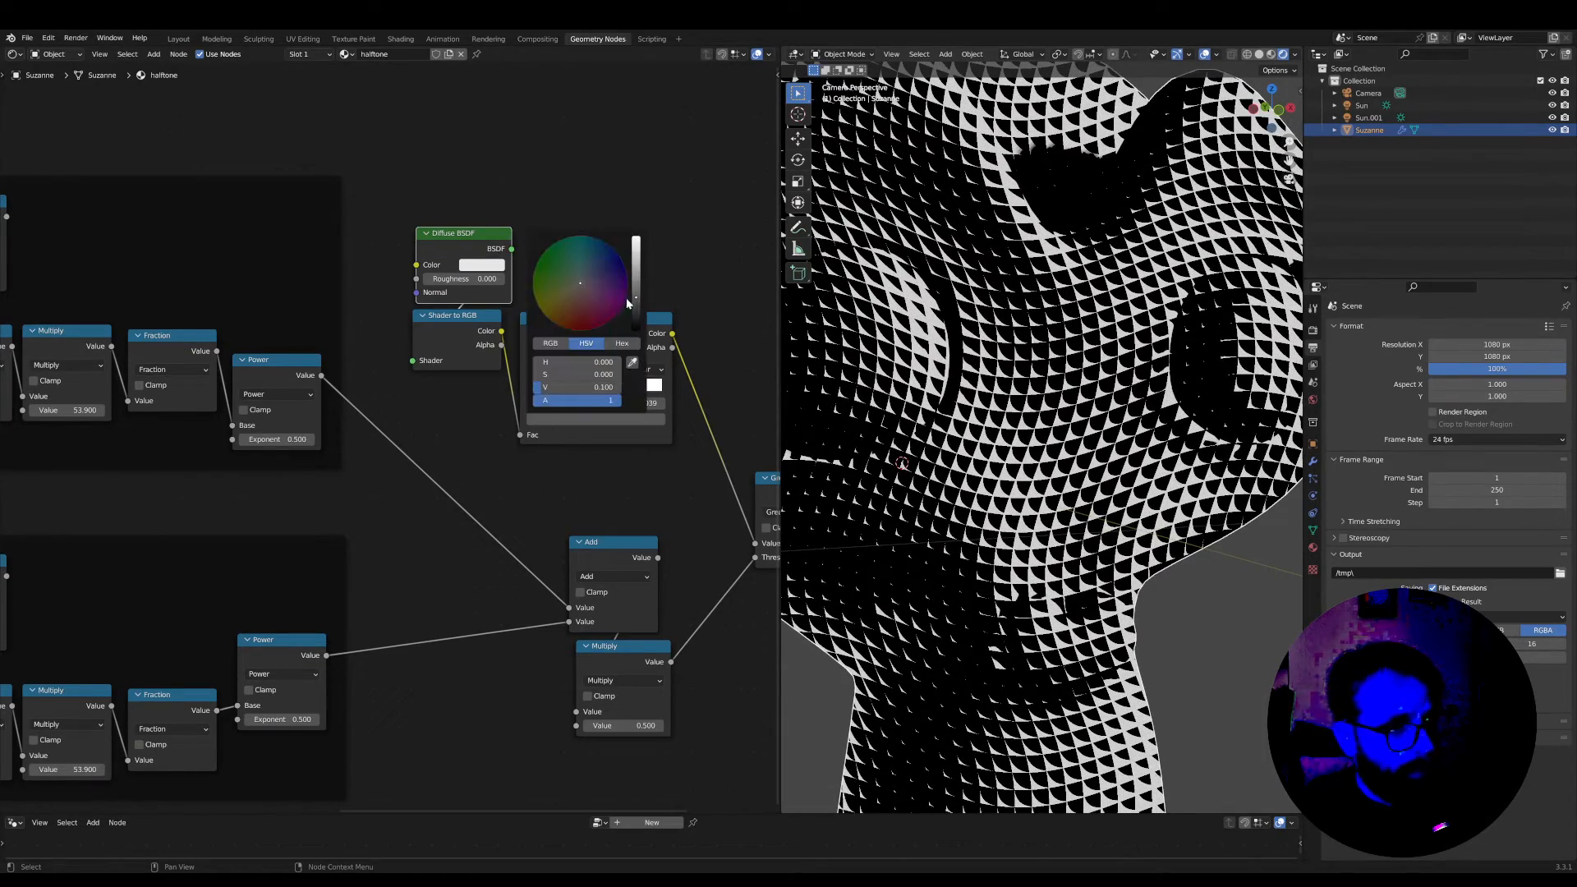
pyautogui.moveTo(636, 299); pyautogui.dragTo(636, 308)
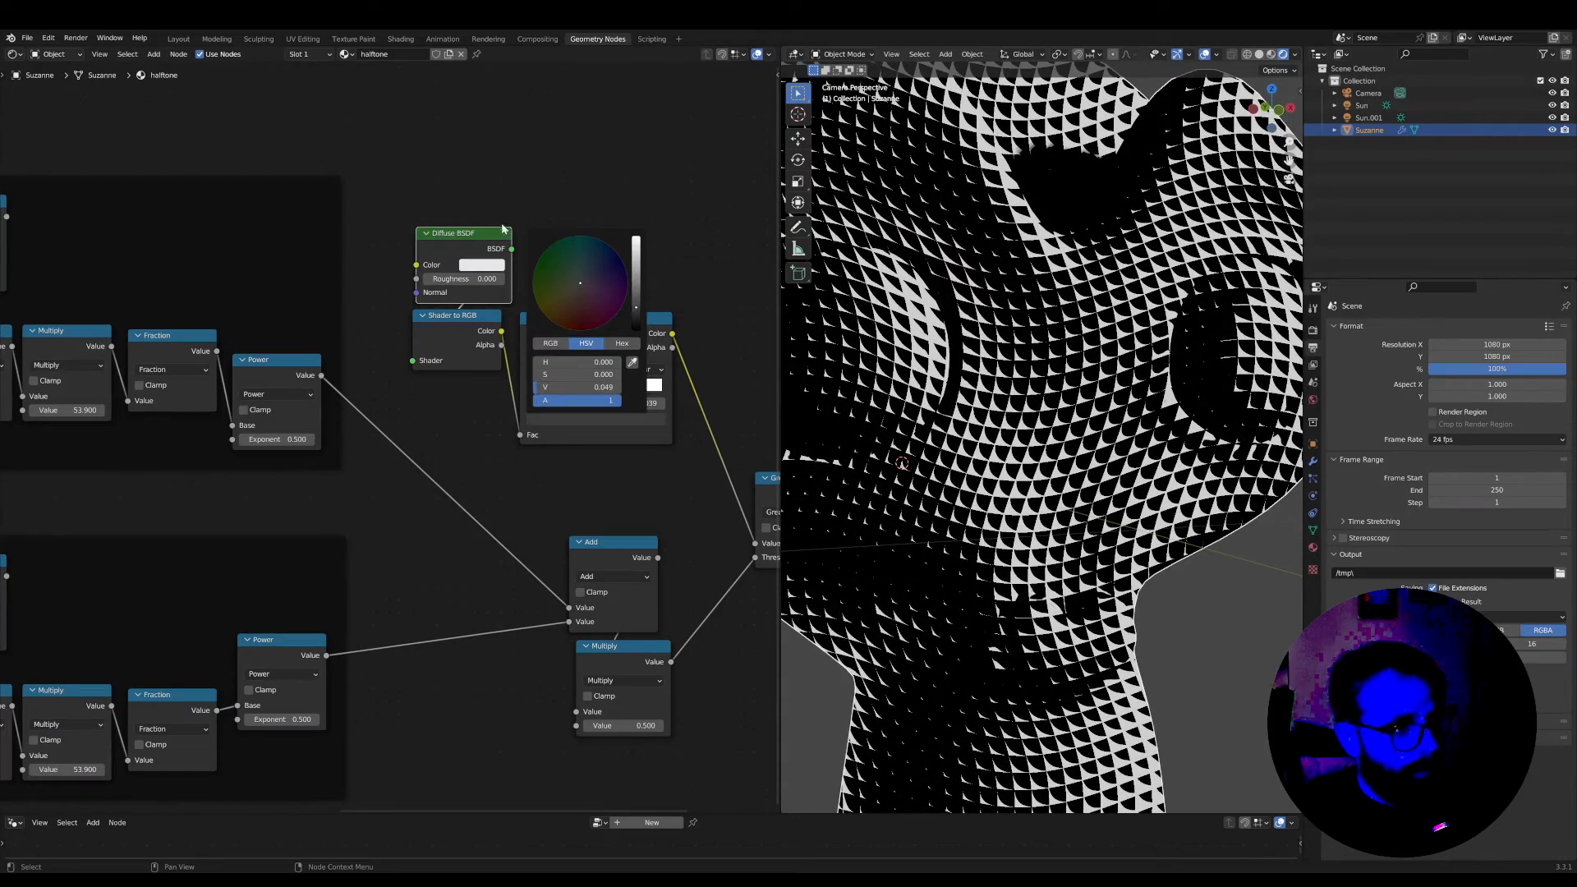
# Set the Diffuse BSDF colour to pure white
pyautogui.click(477, 266)
pyautogui.scroll(-8, 1068, 493)
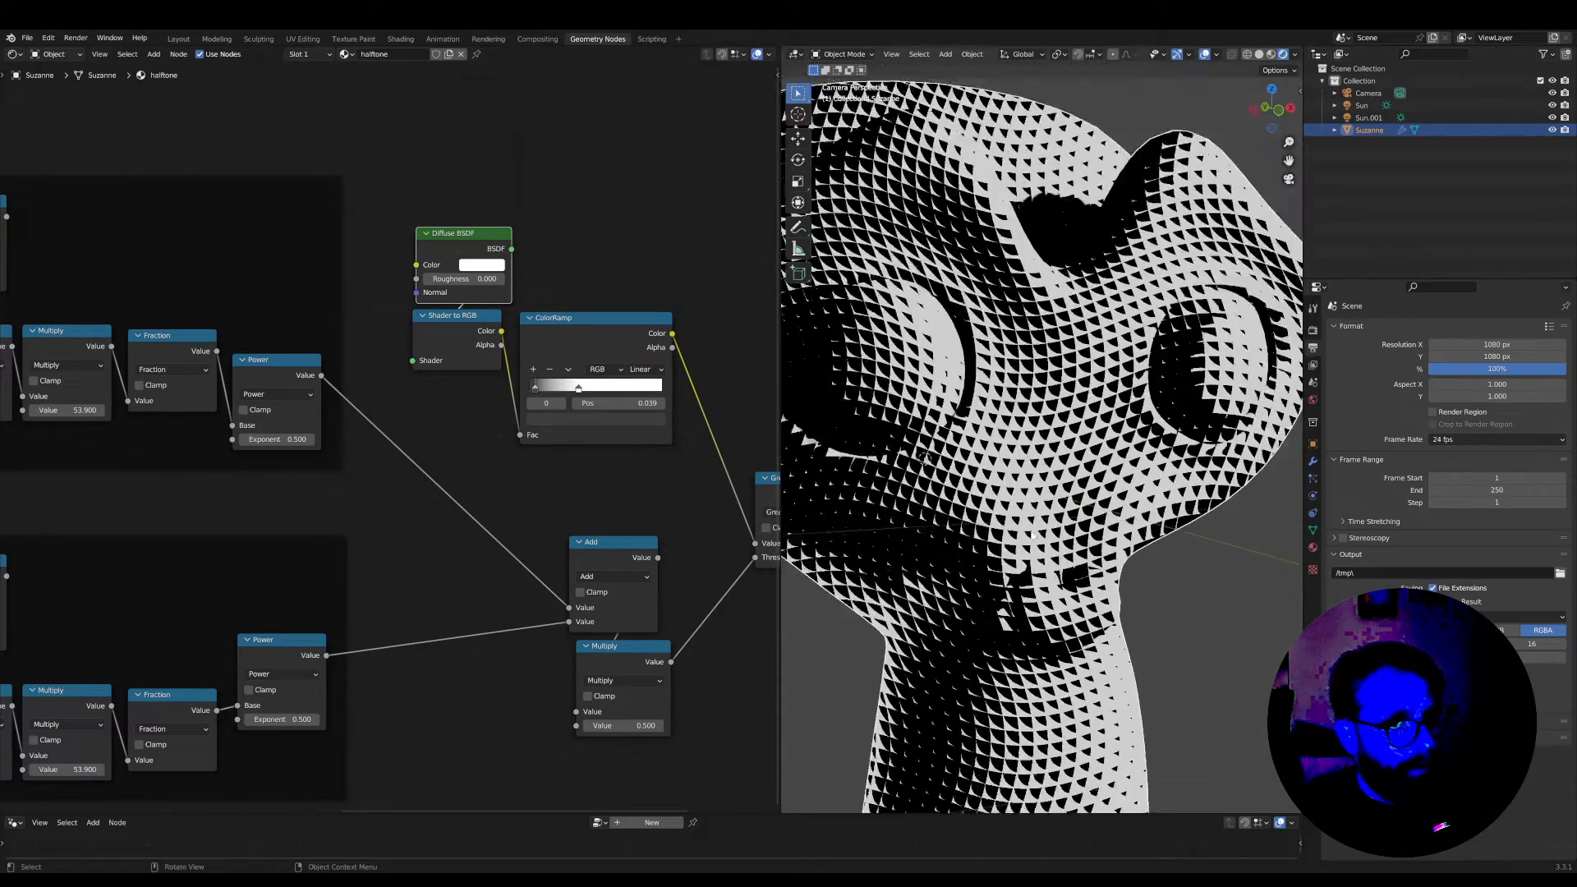
pyautogui.scroll(2, 1086, 526)
pyautogui.scroll(1, 1086, 532)
pyautogui.scroll(-6, 429, 552)
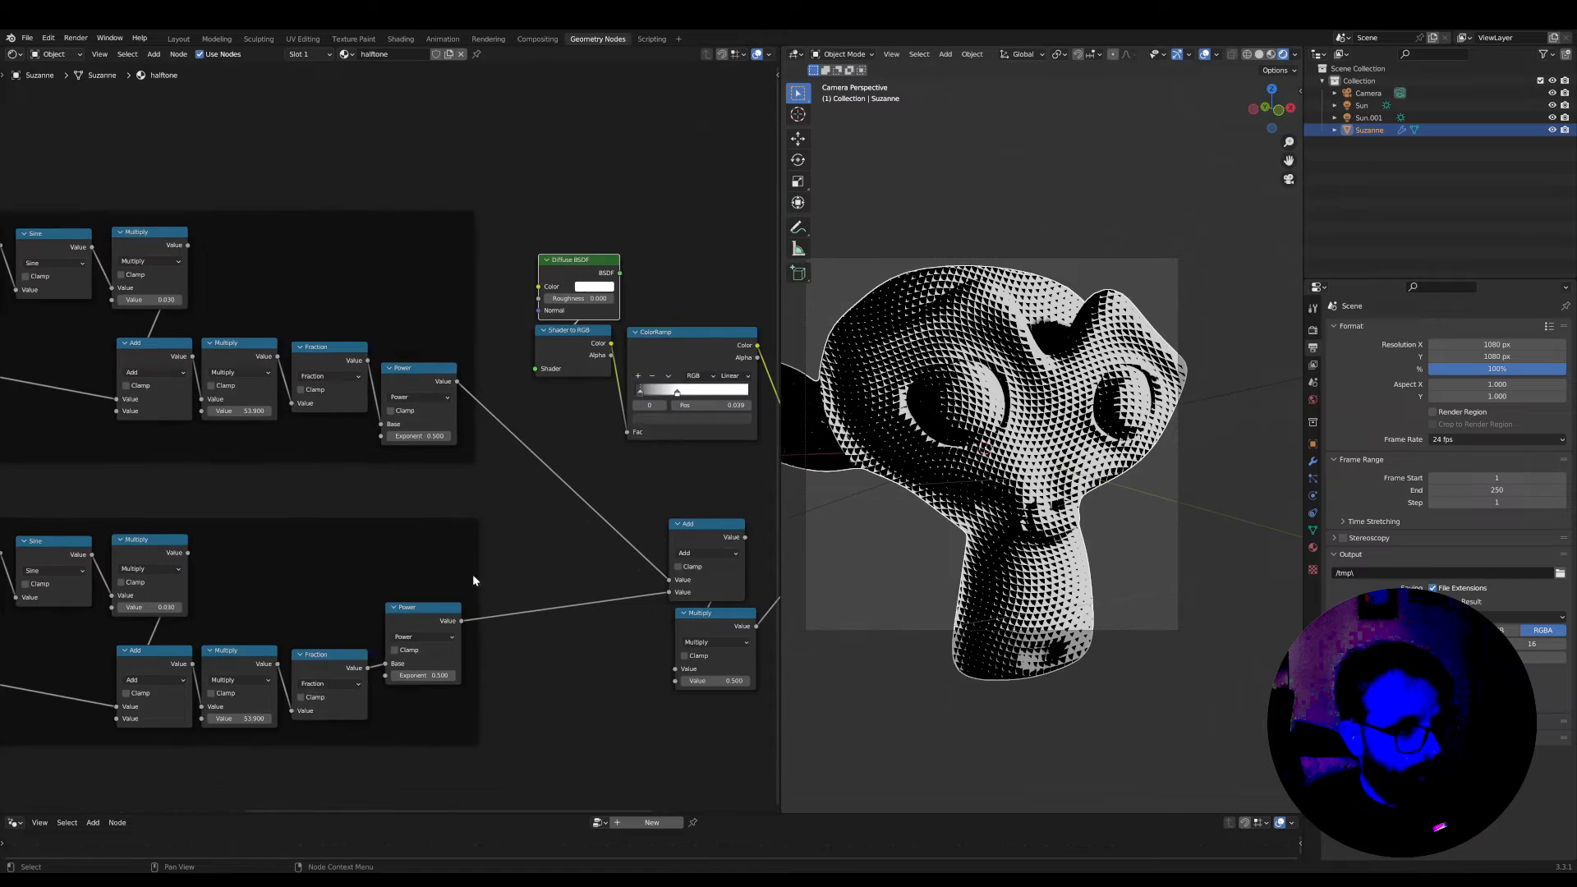
# Move the Diffuse BSDF, Shader to RGB and ColorRamp nodes up together, above the level of the upper stripe frame
pyautogui.moveTo(407, 579); pyautogui.dragTo(552, 561, button='middle')
pyautogui.moveTo(145, 366); pyautogui.dragTo(95, 361)
pyautogui.keyDown('shift'); pyautogui.moveTo(161, 502); pyautogui.dragTo(198, 317, button='right'); pyautogui.keyUp('shift')
pyautogui.moveTo(101, 344); pyautogui.dragTo(66, 355)
pyautogui.scroll(-3, 406, 484)
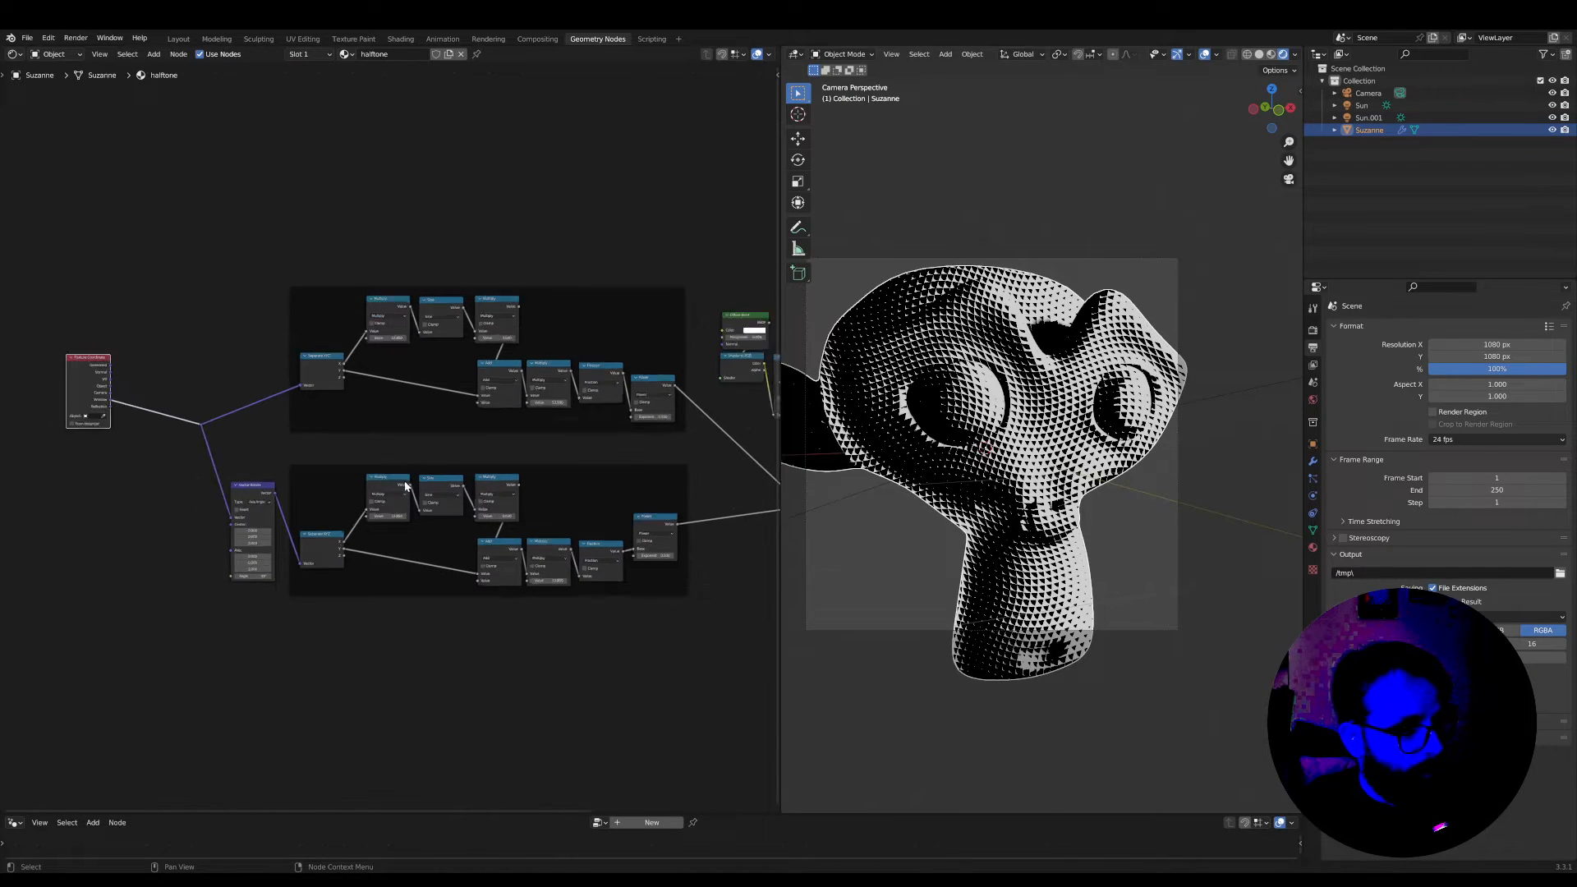
pyautogui.moveTo(472, 479); pyautogui.dragTo(383, 476, button='middle')
pyautogui.scroll(-1, 385, 476)
pyautogui.scroll(2, 624, 481)
pyautogui.moveTo(680, 511); pyautogui.dragTo(530, 549, button='middle')
pyautogui.scroll(-1, 538, 418)
pyautogui.scroll(3, 527, 417)
pyautogui.moveTo(651, 477)
pyautogui.mouseDown()
pyautogui.moveTo(639, 505)
pyautogui.moveTo(478, 352)
pyautogui.moveTo(447, 176)
pyautogui.moveTo(466, 172)
pyautogui.mouseUp()
# Space the Greater Than and Material Output nodes apart and route the Greater Than result to the material's Surface after previewing the ColorRamp
pyautogui.keyDown('ctrl'); pyautogui.keyDown('shift'); pyautogui.click(539, 220); pyautogui.keyUp('shift'); pyautogui.keyUp('ctrl')
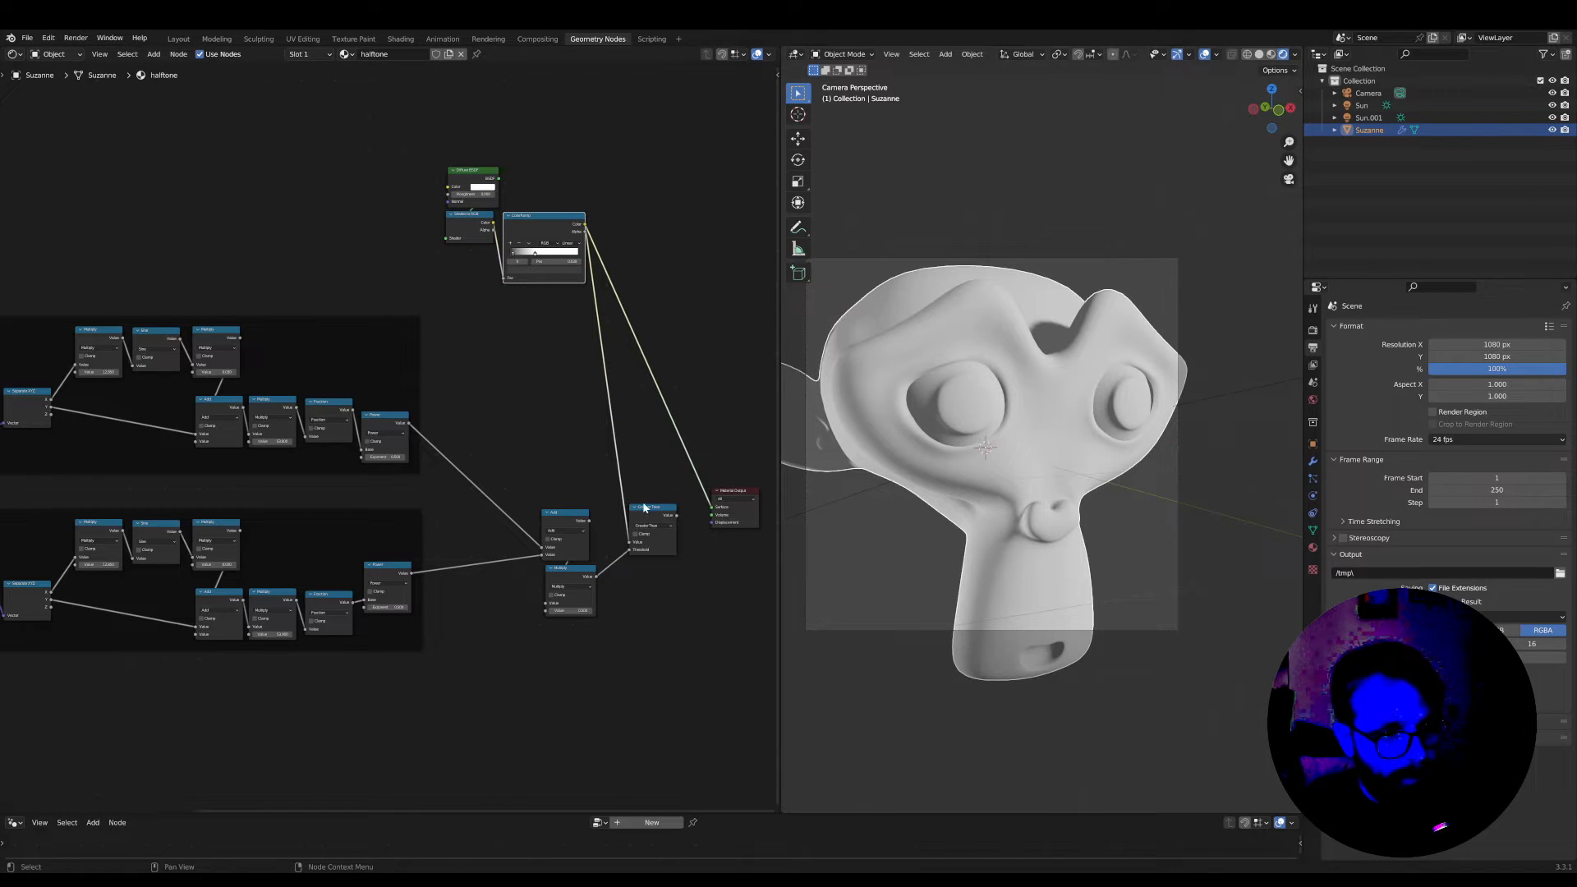
pyautogui.moveTo(654, 509); pyautogui.dragTo(652, 502)
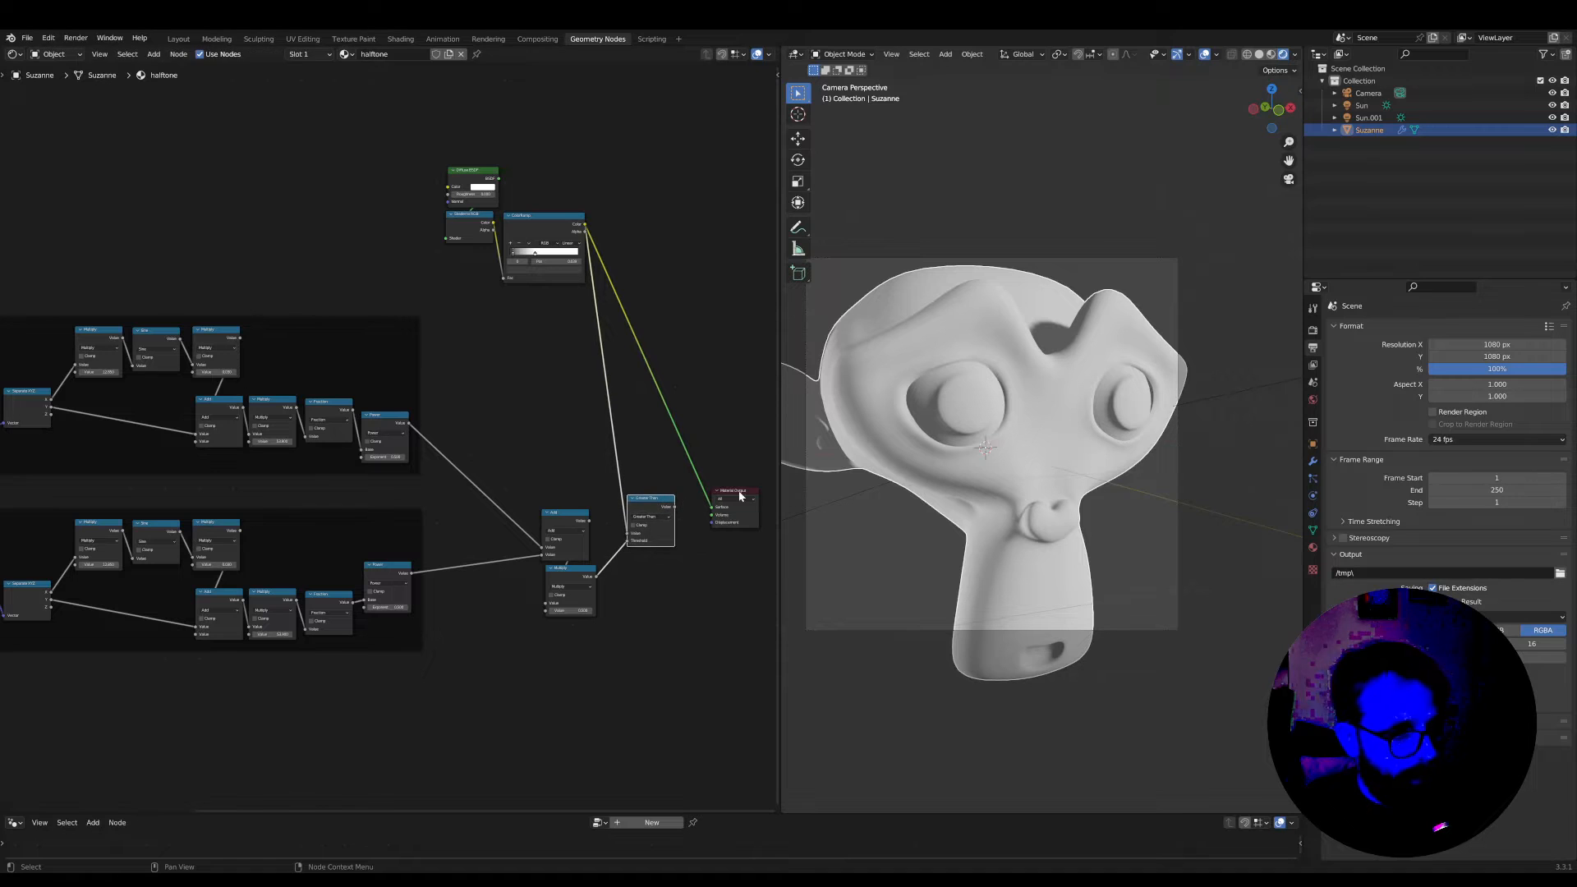
pyautogui.moveTo(746, 489); pyautogui.dragTo(781, 490)
pyautogui.keyDown('ctrl'); pyautogui.keyDown('shift'); pyautogui.click(663, 509); pyautogui.keyUp('shift'); pyautogui.keyUp('ctrl')
pyautogui.scroll(-3, 656, 514)
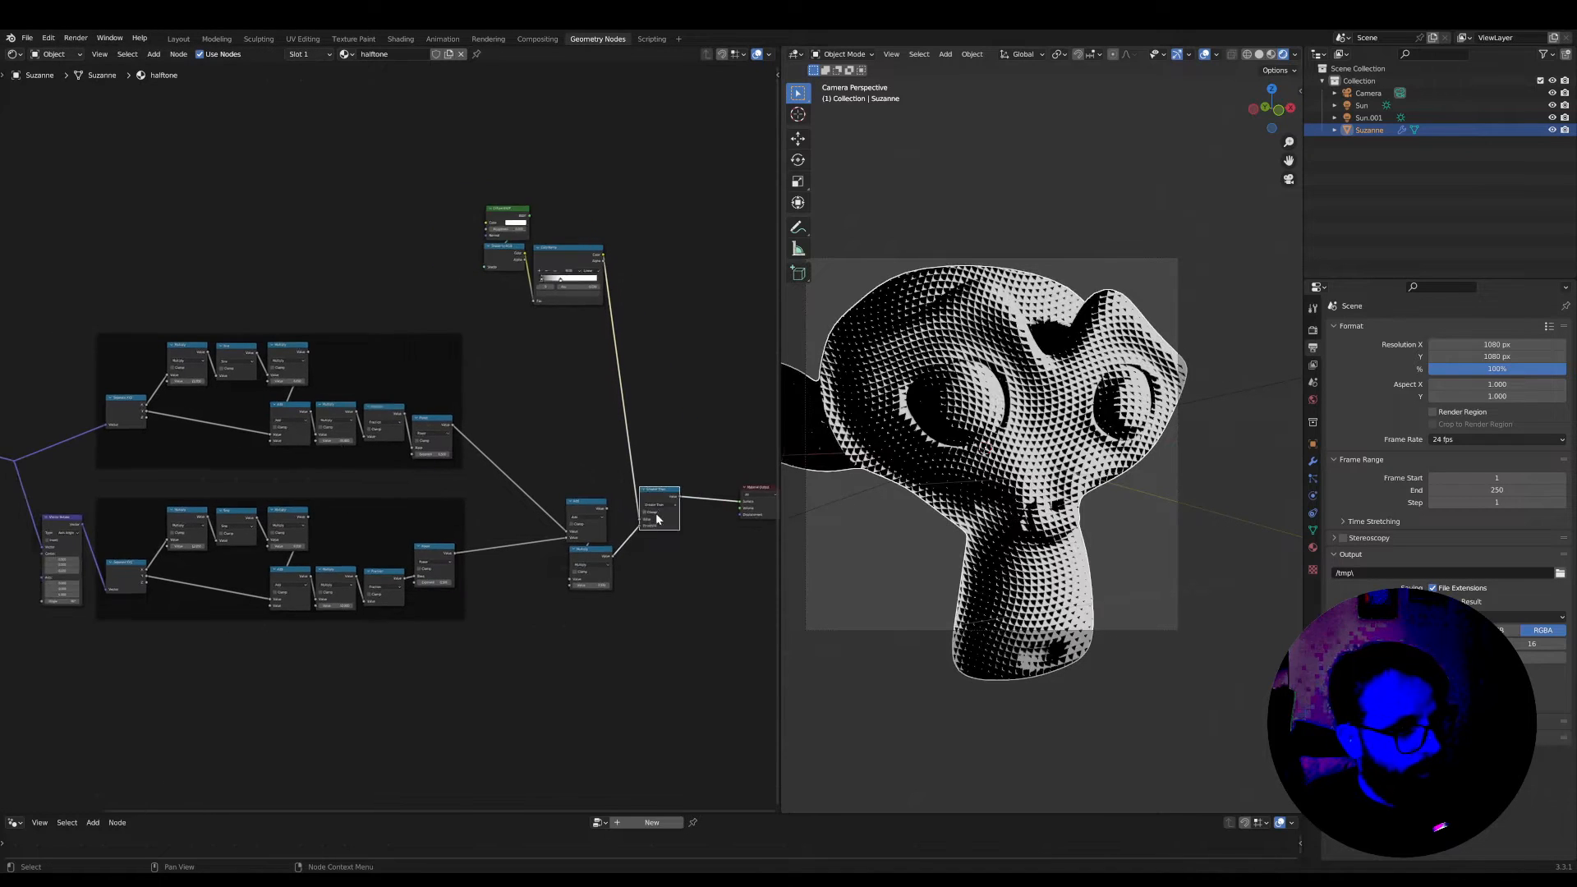
# Combine all pattern nodes, from Texture Coordinate through both frames to Greater Than, into one node group
pyautogui.moveTo(577, 569); pyautogui.dragTo(619, 569, button='middle')
pyautogui.scroll(-1, 619, 569)
pyautogui.moveTo(648, 600); pyautogui.dragTo(29, 360)
pyautogui.scroll(3, 447, 409)
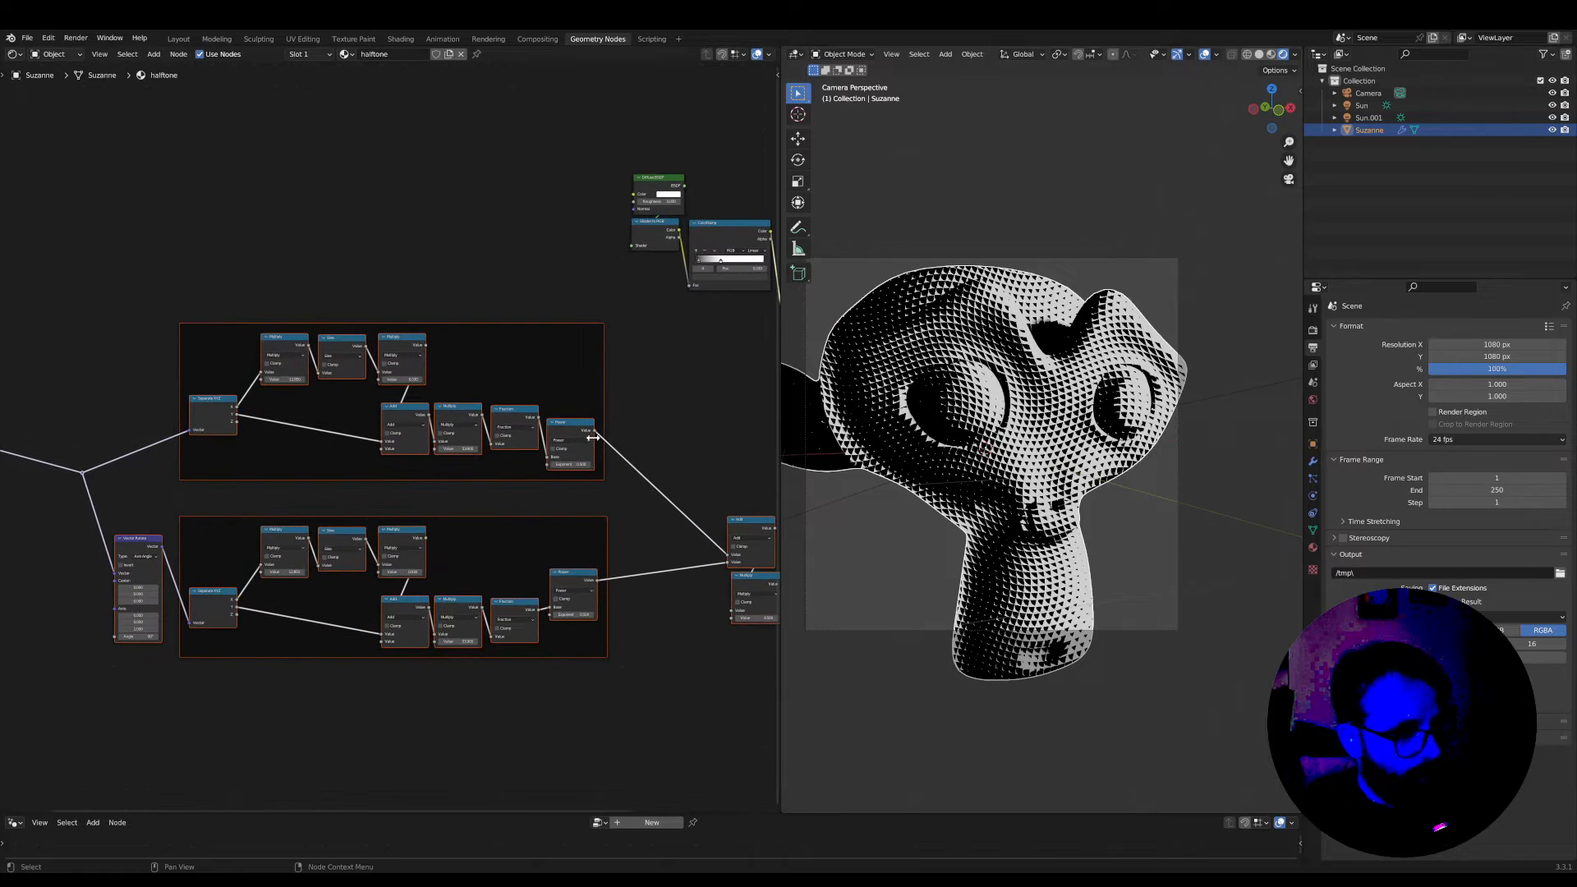
pyautogui.hotkey('ctrl', 'g')
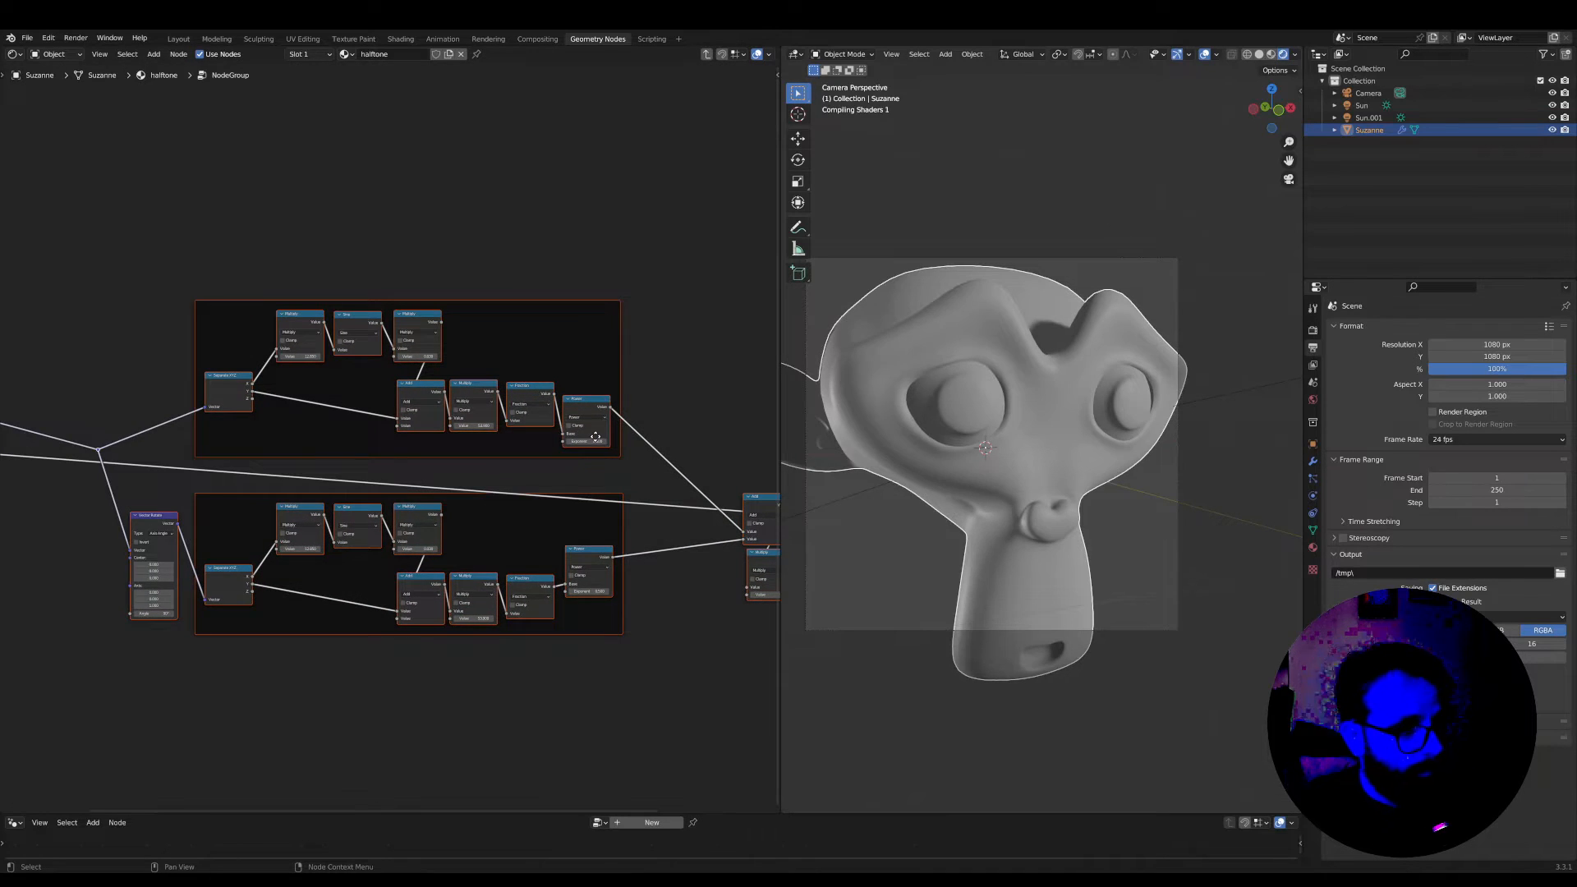
# Inside the group, place Group Input above and between the upper frame and Greater Than, and Group Output just after Greater Than
pyautogui.scroll(-2, 620, 450)
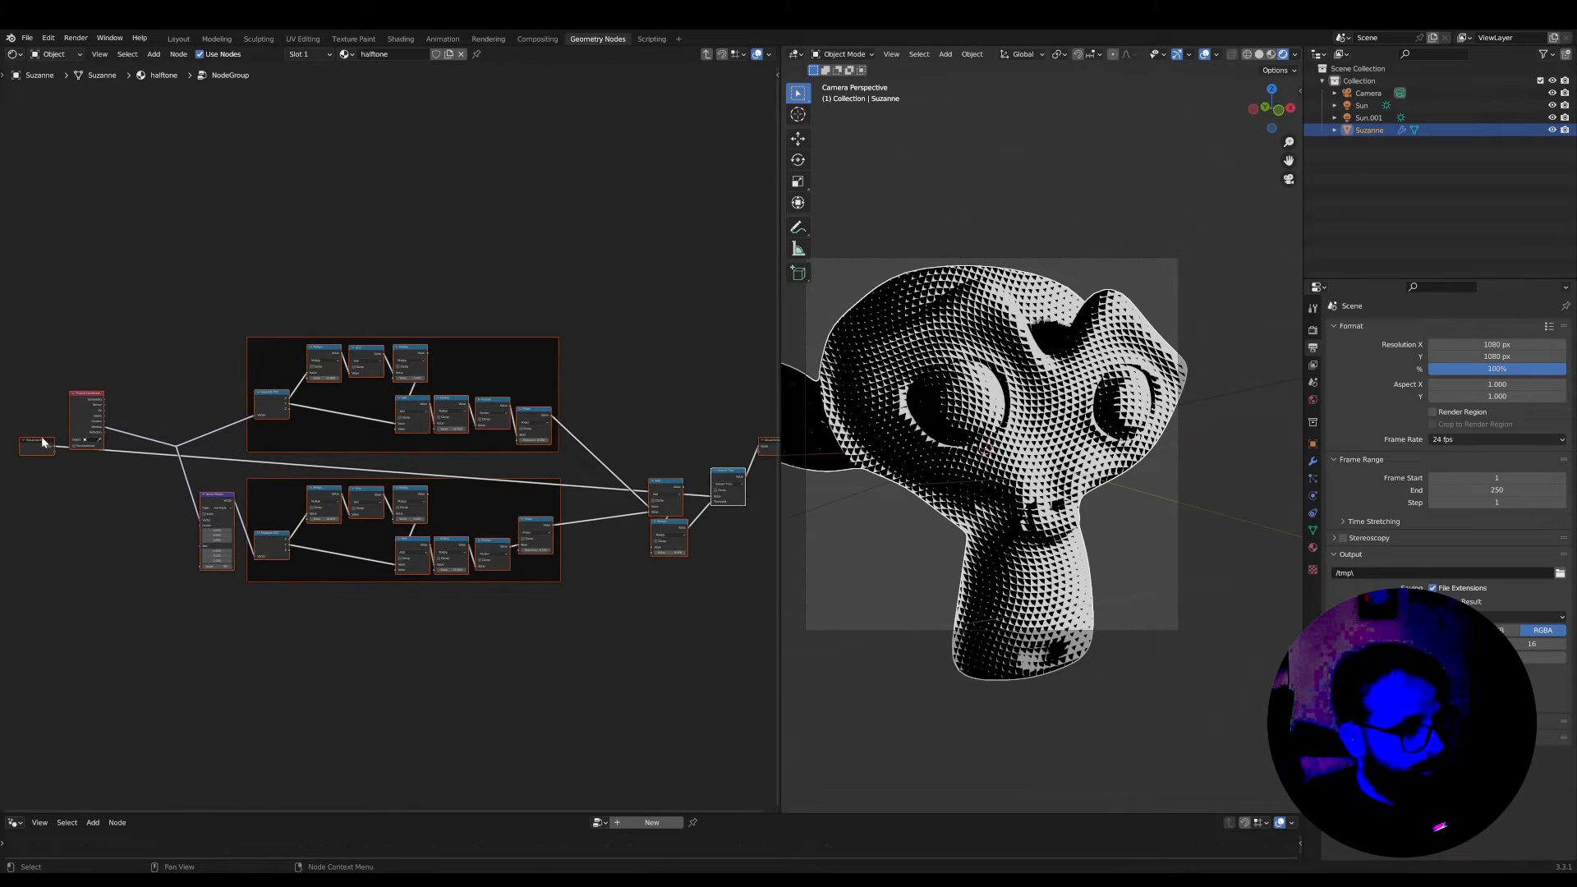
pyautogui.moveTo(43, 441); pyautogui.dragTo(364, 203)
pyautogui.moveTo(597, 427); pyautogui.dragTo(605, 472)
pyautogui.moveTo(557, 481); pyautogui.dragTo(744, 501, button='middle')
pyautogui.scroll(1, 744, 501)
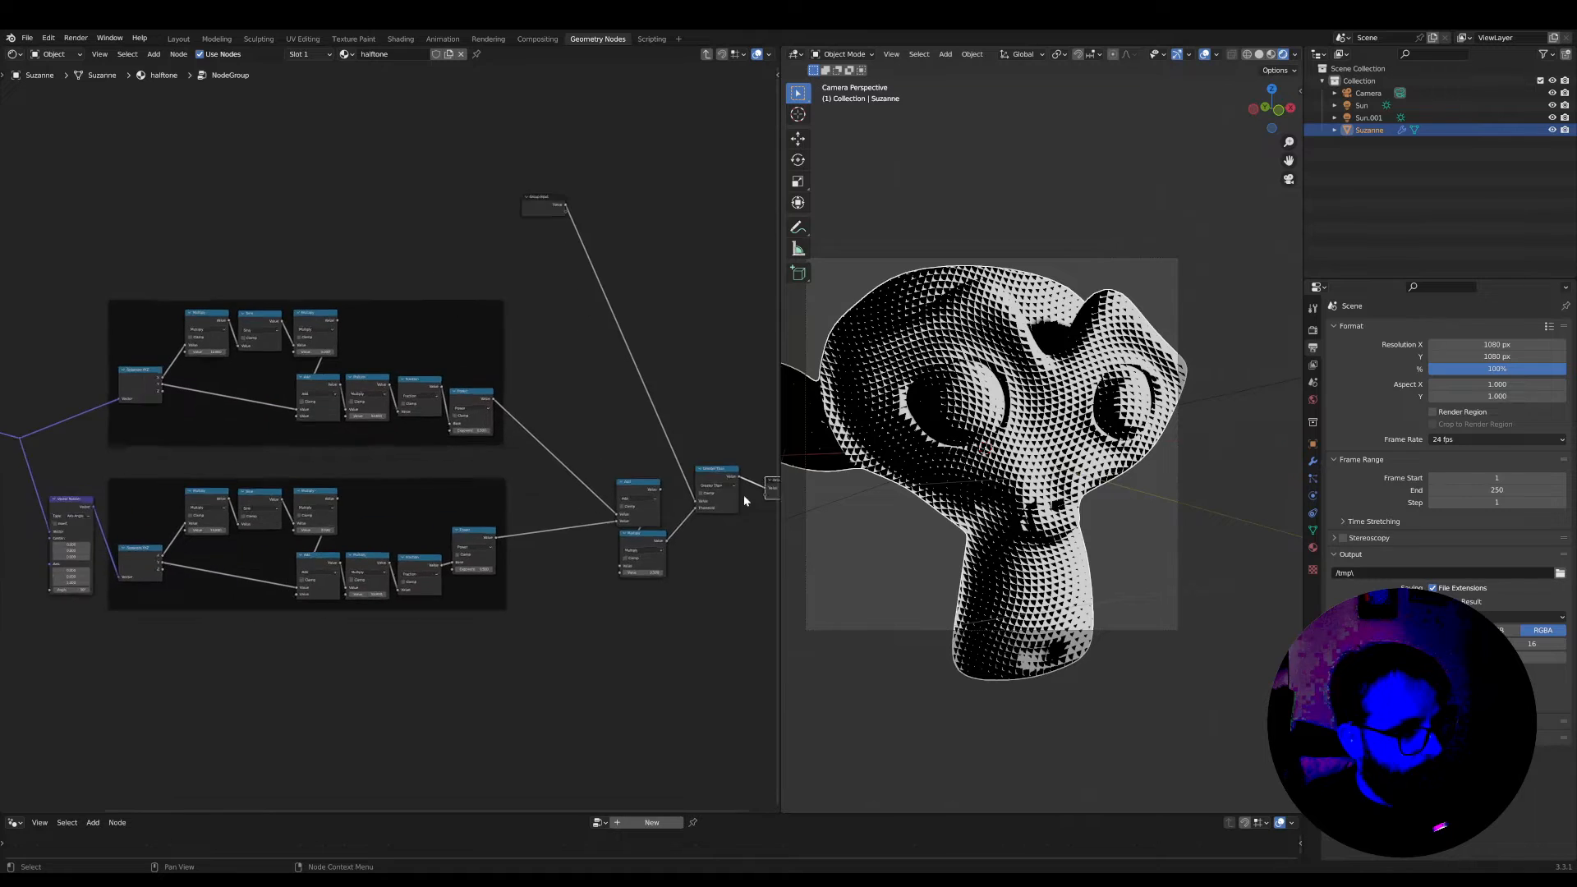
pyautogui.scroll(4, 500, 444)
pyautogui.moveTo(501, 444); pyautogui.dragTo(695, 468, button='middle')
pyautogui.scroll(-3, 695, 468)
pyautogui.moveTo(395, 467)
pyautogui.mouseDown(button='middle')
pyautogui.moveTo(476, 478)
pyautogui.moveTo(374, 478)
pyautogui.mouseUp(button='middle')
pyautogui.hotkey('ctrl', 'space')
pyautogui.hotkey('ctrl', 'space')
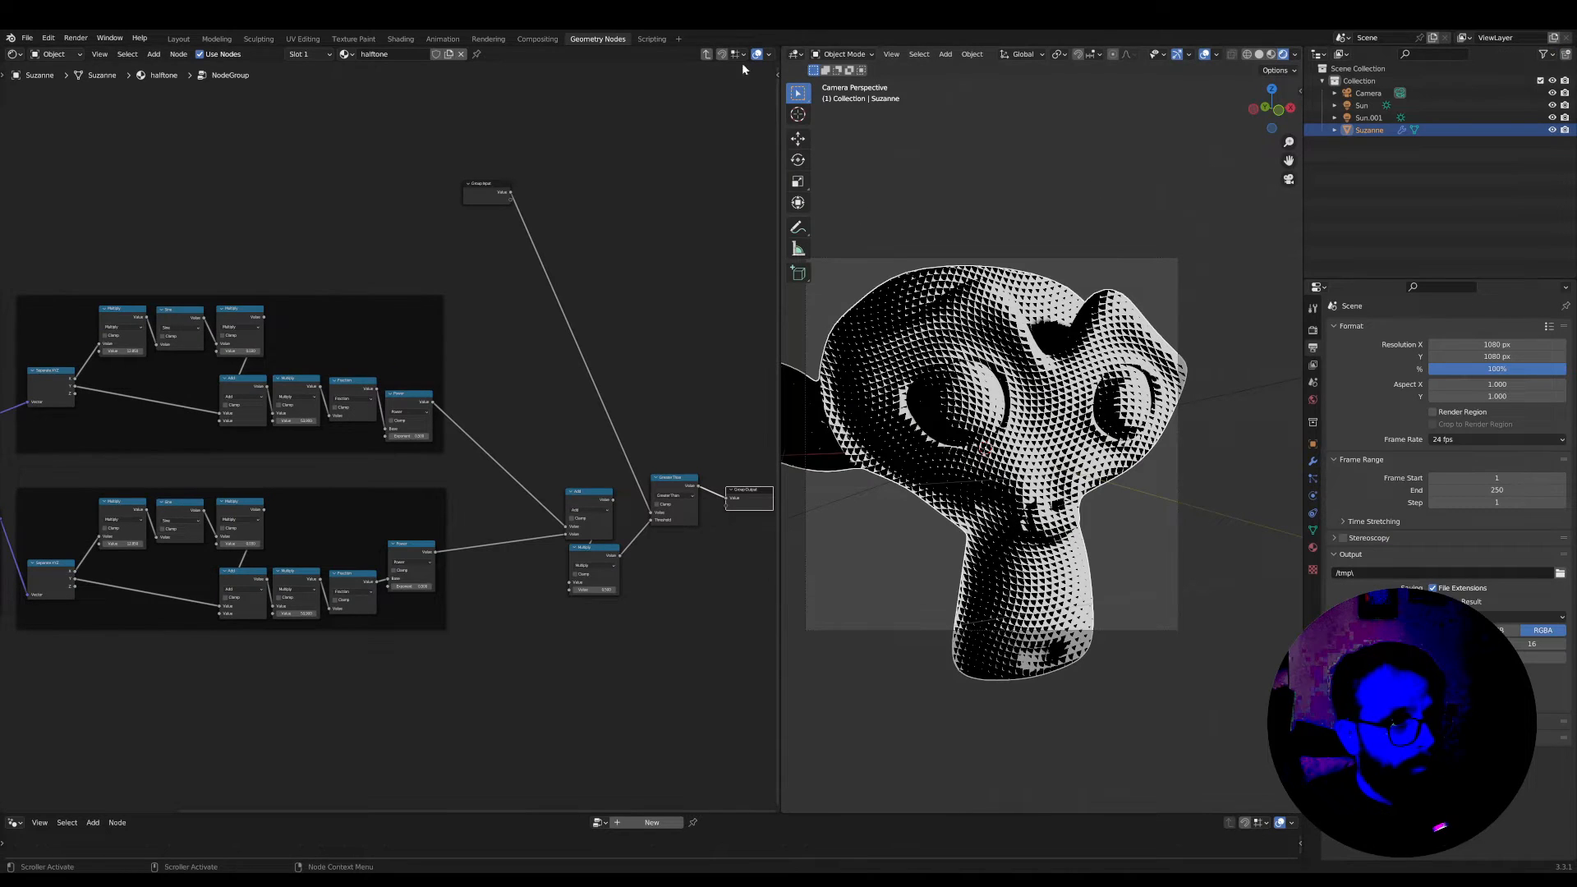
# Return to the parent material and place the node group just after the ColorRamp, with Material Output beside it
pyautogui.click(708, 56)
pyautogui.moveTo(639, 392); pyautogui.dragTo(352, 429, button='middle')
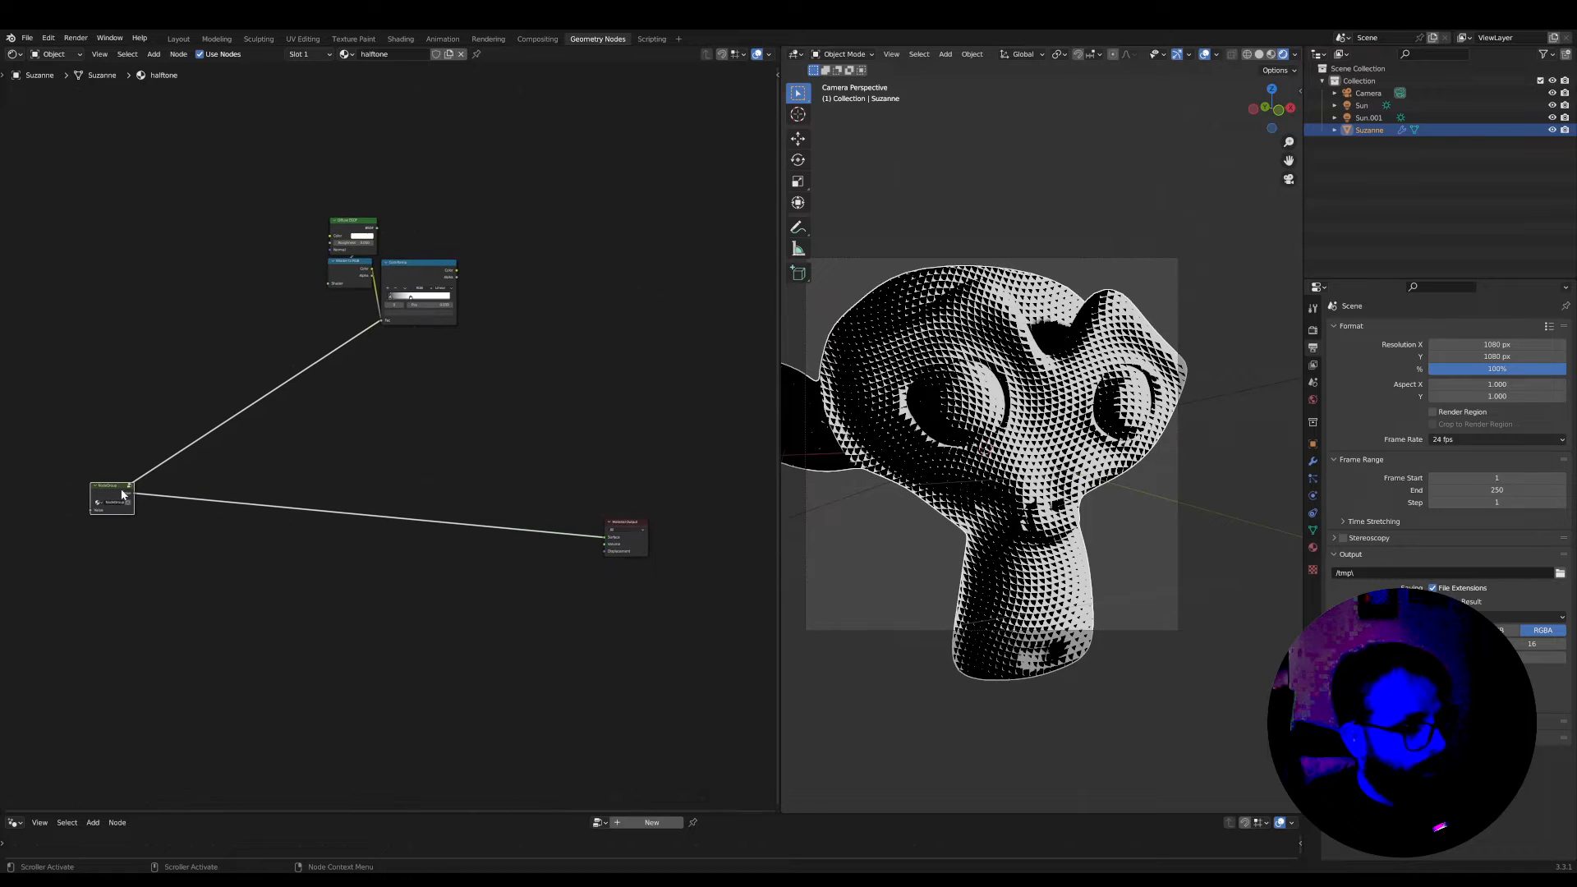
pyautogui.moveTo(131, 486); pyautogui.dragTo(501, 308)
pyautogui.moveTo(642, 554); pyautogui.dragTo(578, 331)
# Rename the node group as halftone
pyautogui.press('Home')
pyautogui.scroll(4, 509, 539)
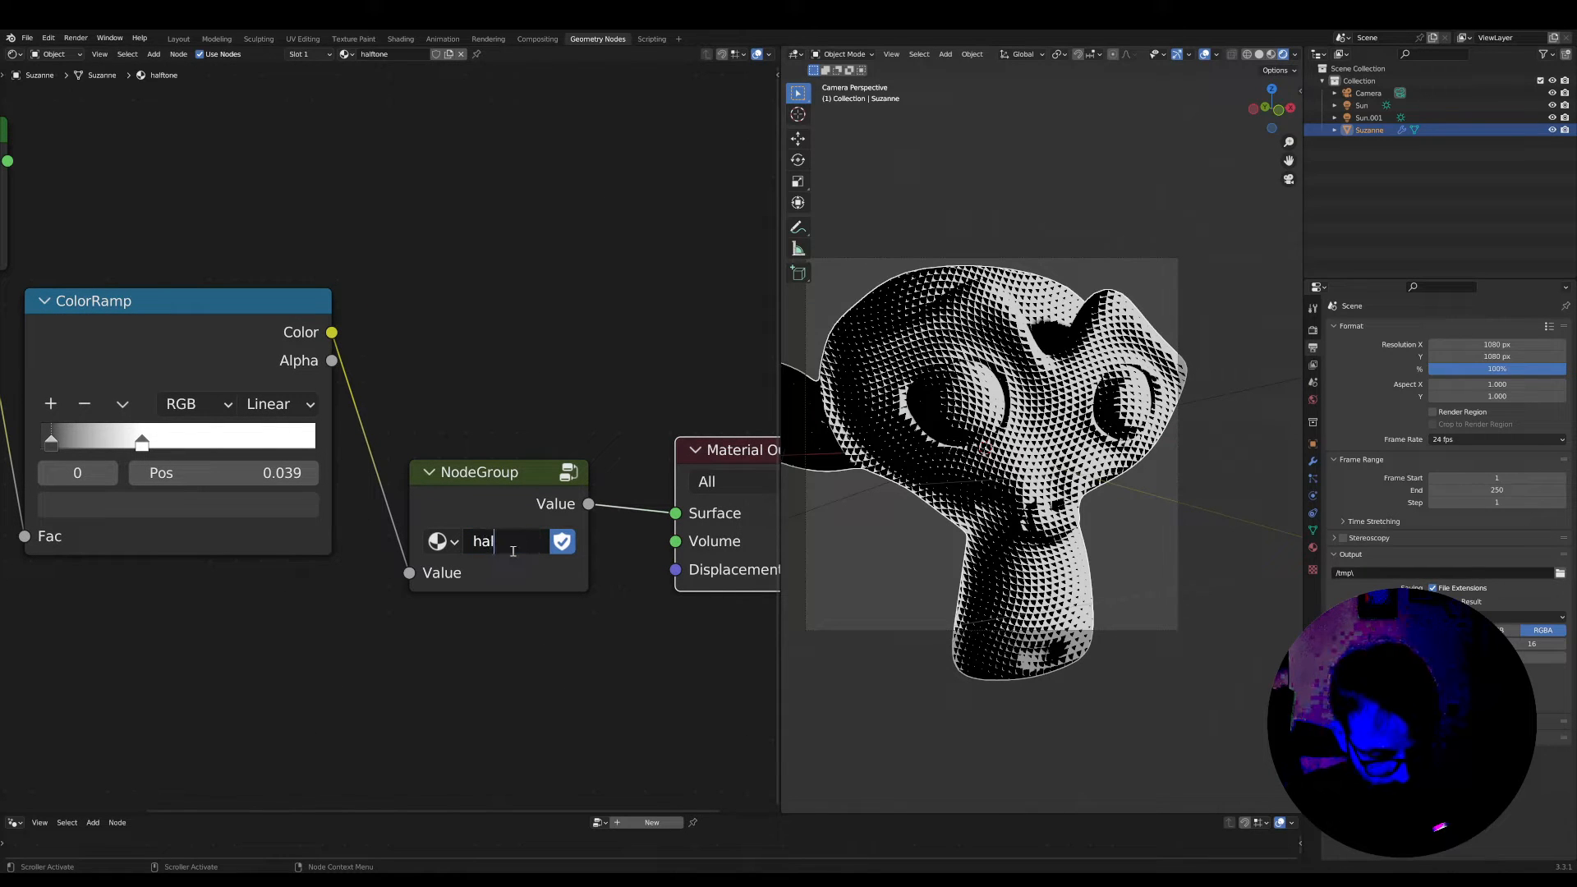
pyautogui.press('Return')
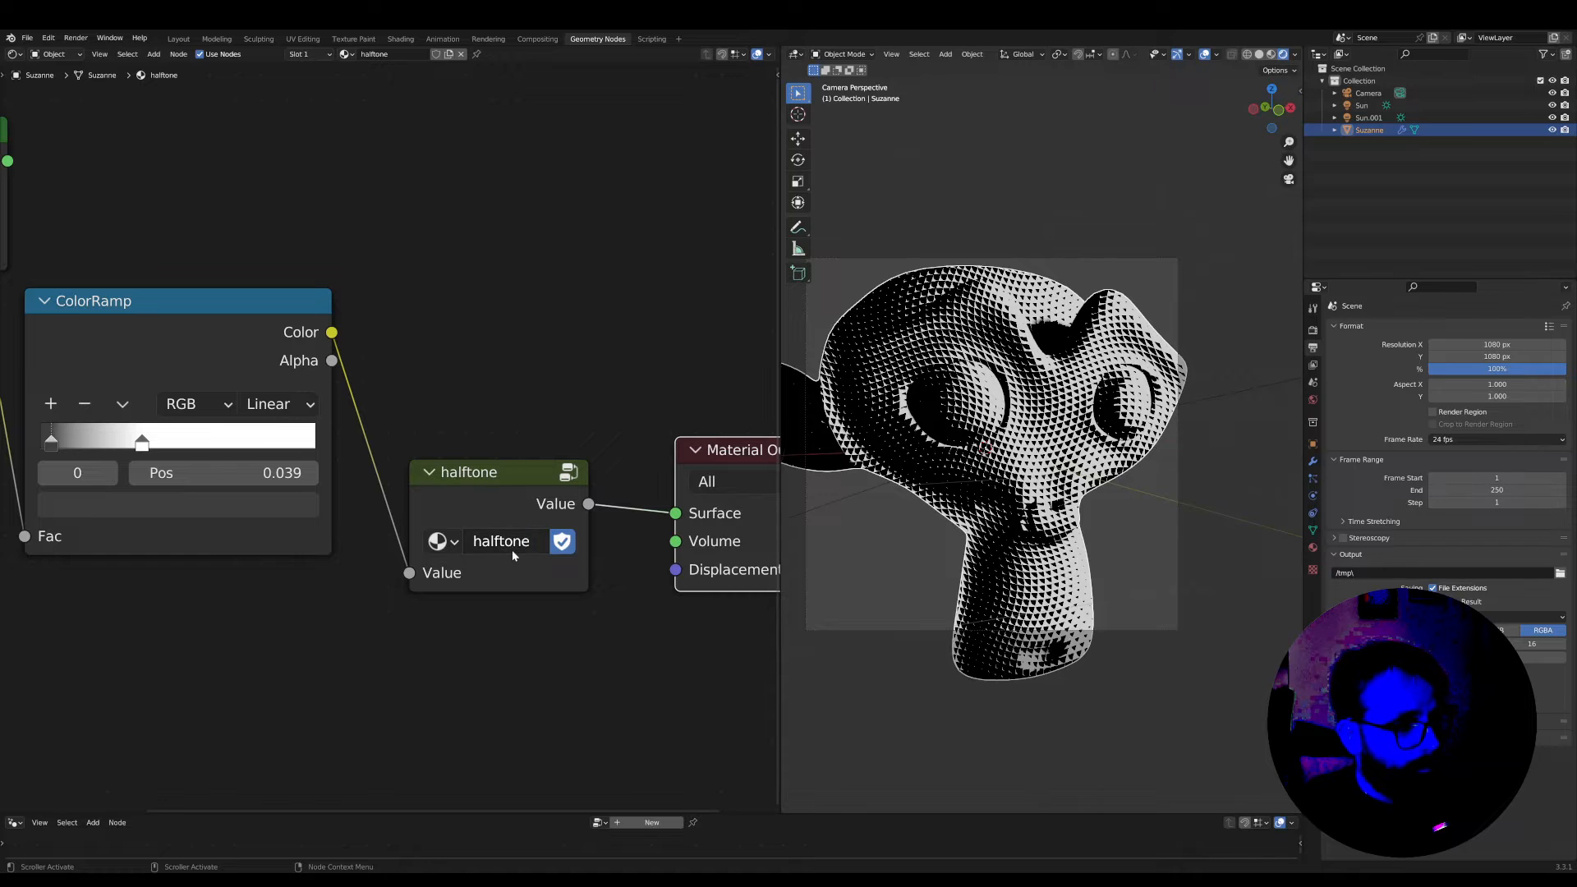
# Open the halftone group for editing and maximize the node editor
pyautogui.click(480, 475)
pyautogui.scroll(-1, 480, 475)
pyautogui.press('Tab')
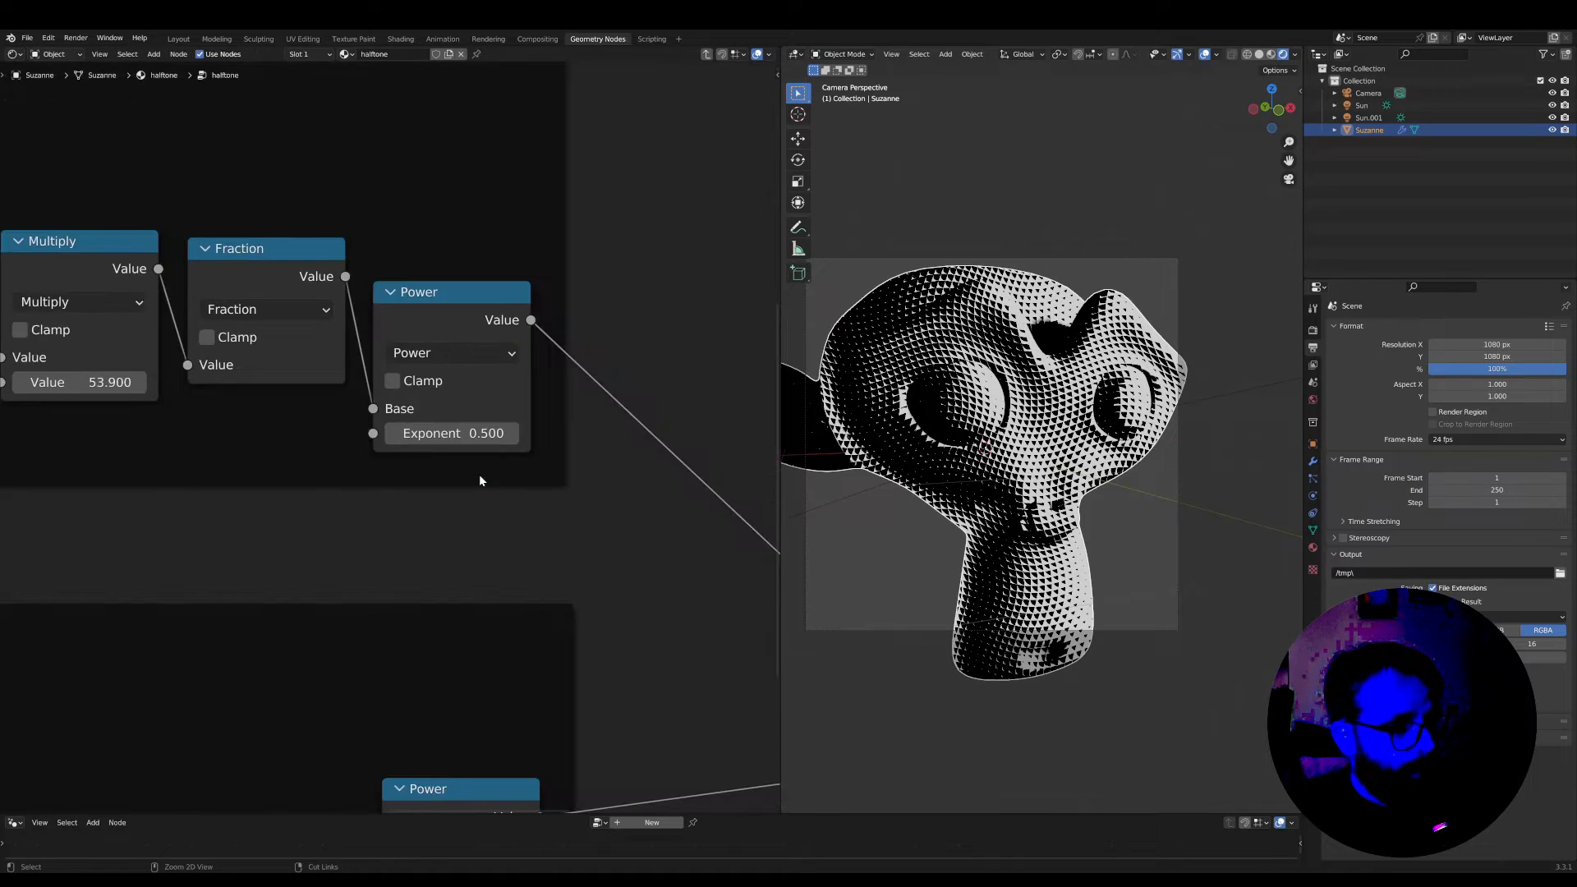
pyautogui.scroll(-5, 479, 475)
pyautogui.moveTo(414, 503); pyautogui.dragTo(531, 509, button='middle')
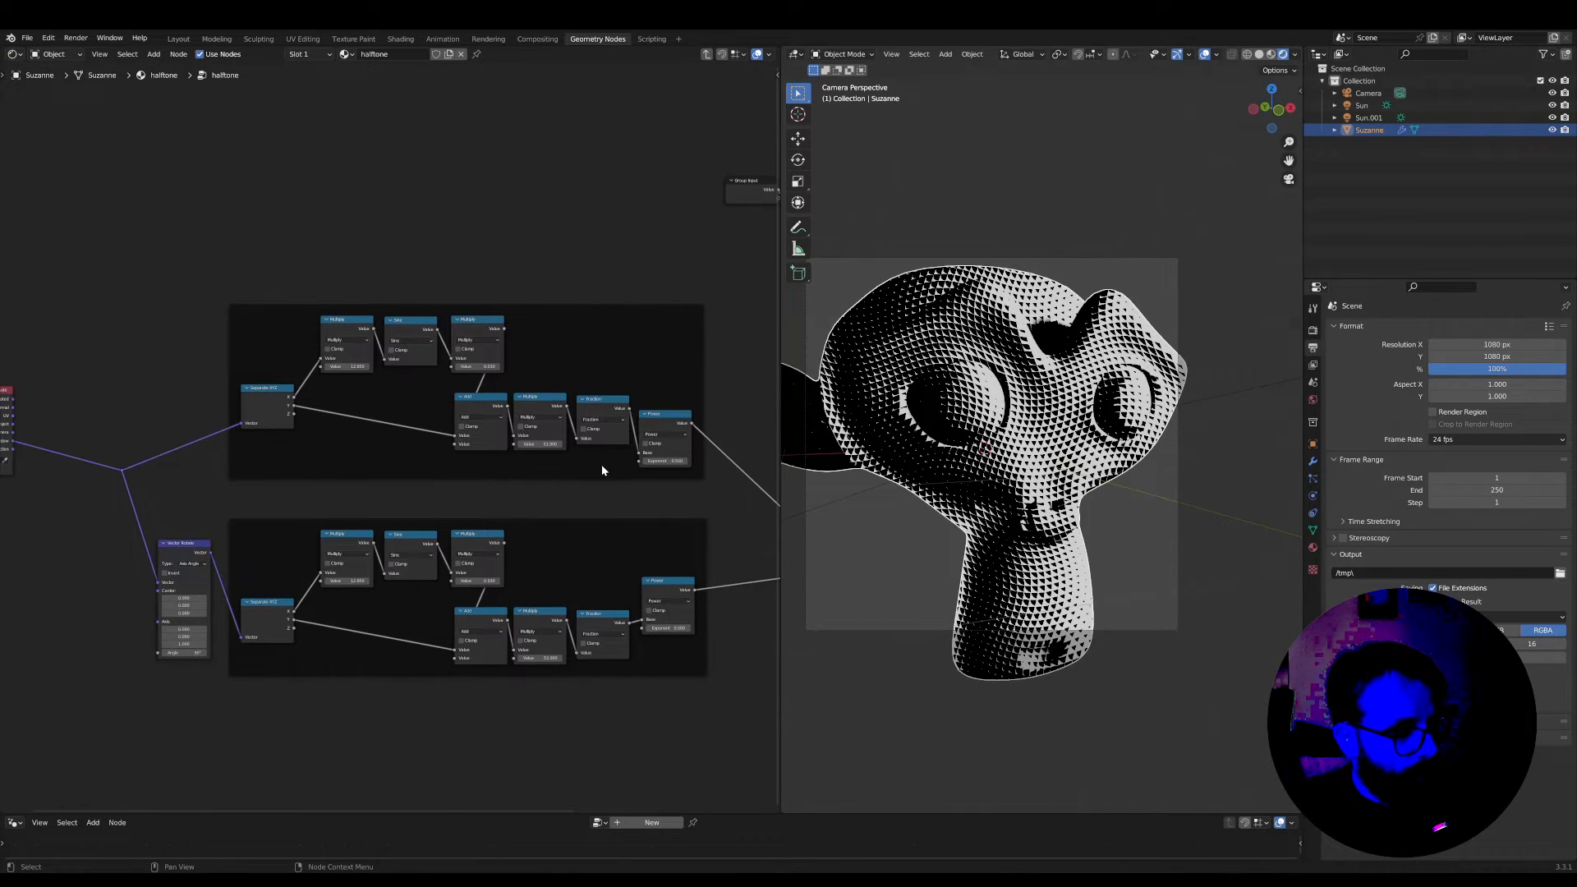
pyautogui.scroll(2, 534, 464)
pyautogui.moveTo(467, 463); pyautogui.dragTo(534, 469, button='middle')
pyautogui.scroll(-2, 589, 505)
pyautogui.hotkey('ctrl', 'space')
pyautogui.scroll(-1, 726, 490)
pyautogui.scroll(3, 727, 493)
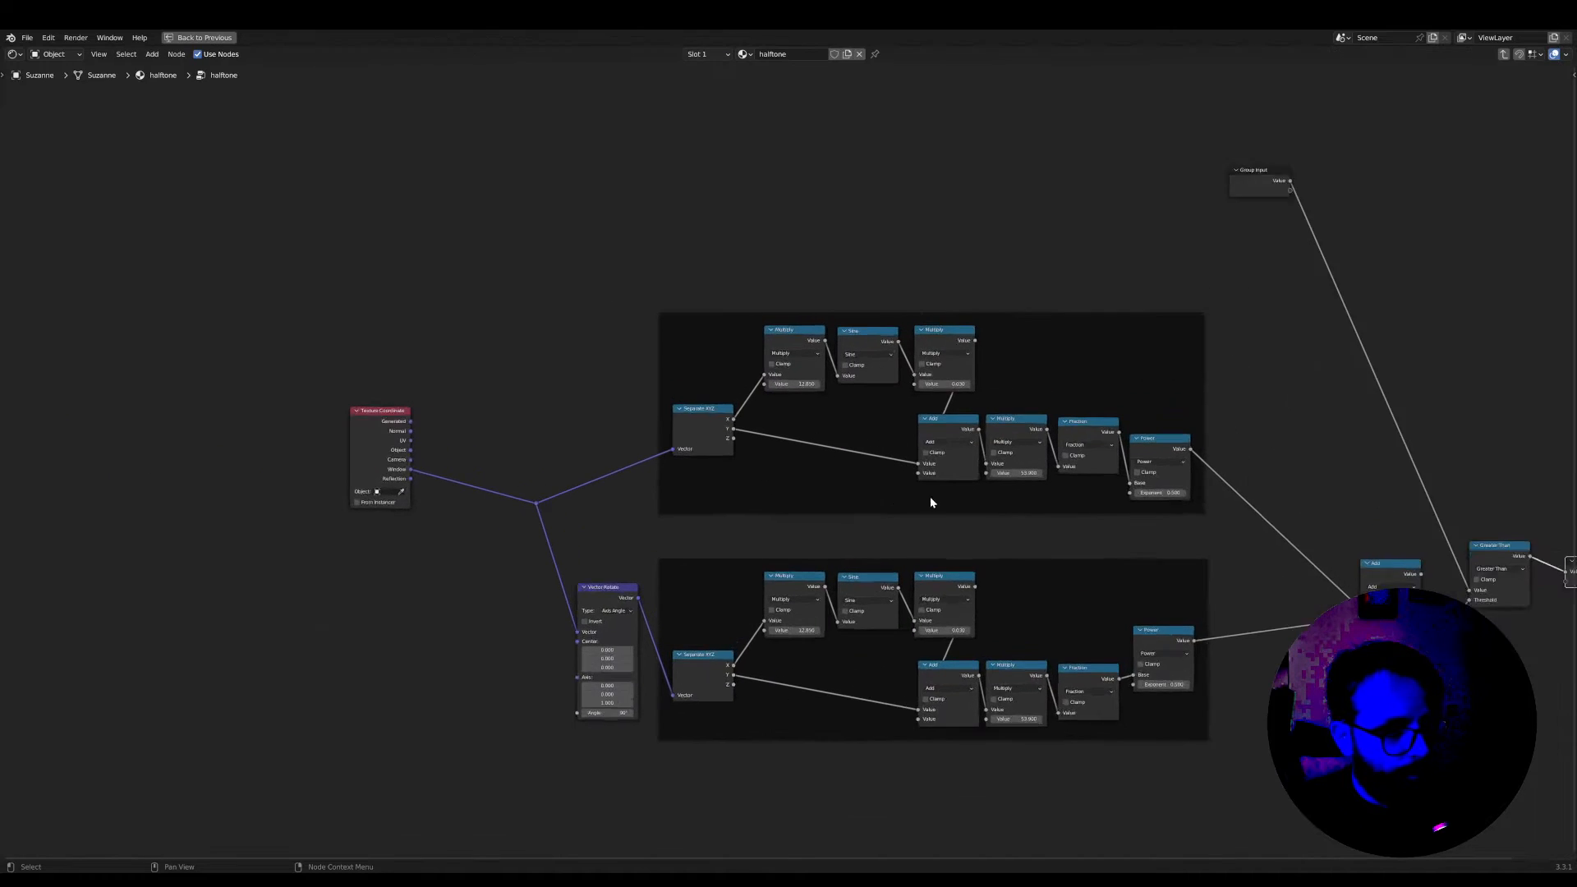
# Move the Texture Coordinate node up, away from its reroute point and level with the upper frame
pyautogui.moveTo(226, 396); pyautogui.dragTo(321, 239)
pyautogui.scroll(2, 637, 333)
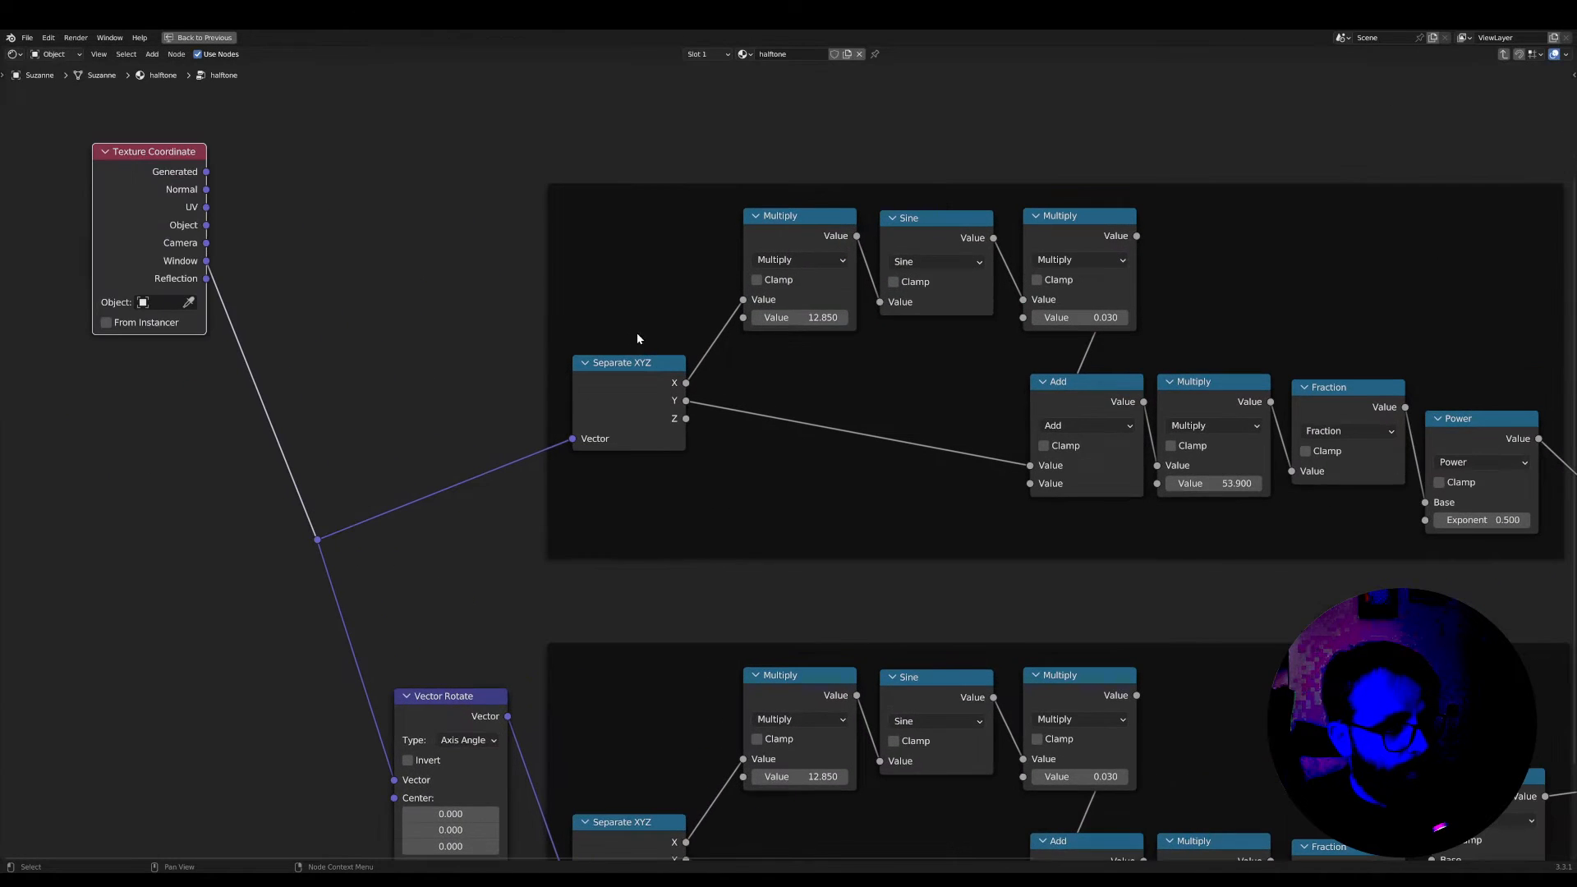
pyautogui.scroll(-1, 467, 415)
# Duplicate the Group Input node and place the copy above the start of the upper frame, near Texture Coordinate
pyautogui.moveTo(467, 416); pyautogui.dragTo(355, 577, button='middle')
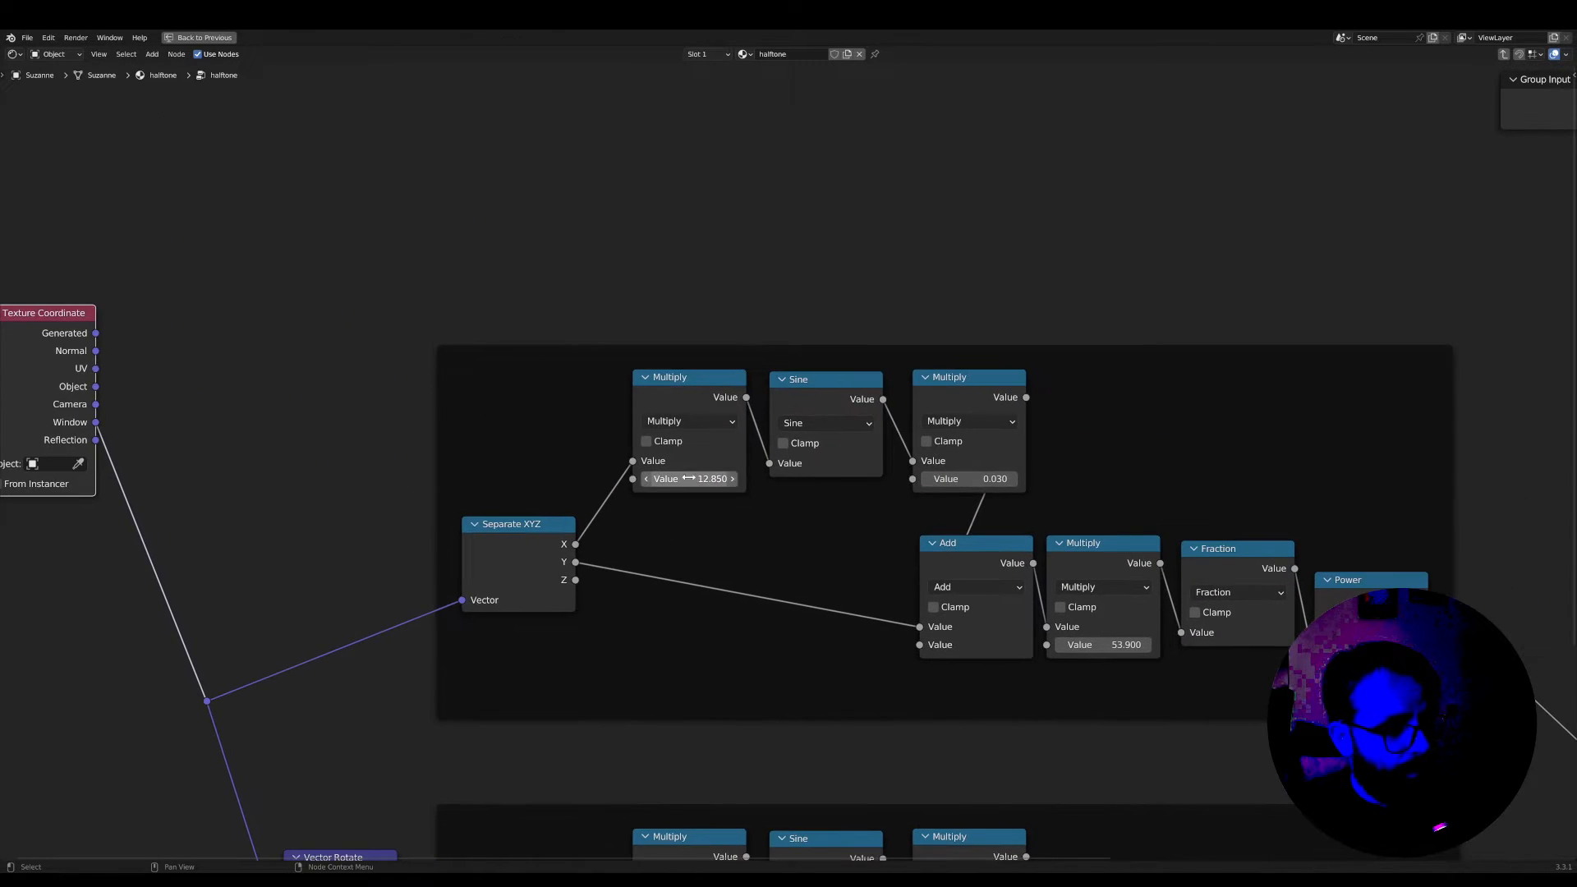
pyautogui.scroll(-5, 838, 437)
pyautogui.moveTo(838, 437); pyautogui.dragTo(667, 504, button='middle')
pyautogui.click(1131, 269)
pyautogui.hotkey('shift', 'd')
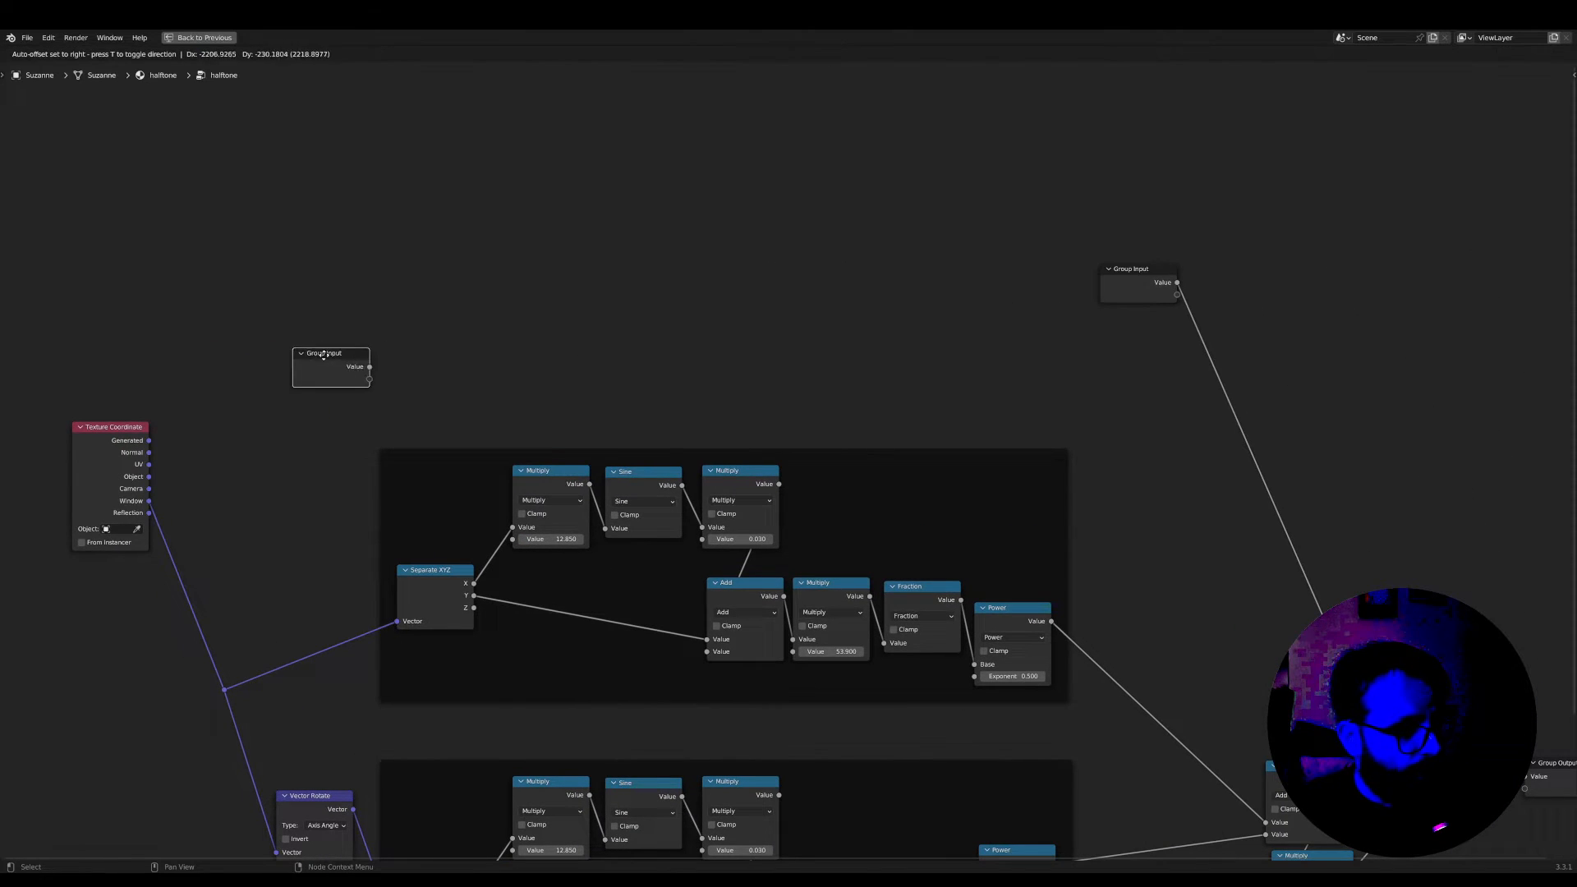
pyautogui.click(322, 355)
# Connect the Group Input copy's empty socket to the second Value of the upper frame's first Multiply node
pyautogui.scroll(2, 322, 355)
pyautogui.moveTo(290, 360); pyautogui.dragTo(578, 285, button='middle')
pyautogui.moveTo(501, 263); pyautogui.dragTo(739, 494)
pyautogui.scroll(-1, 774, 493)
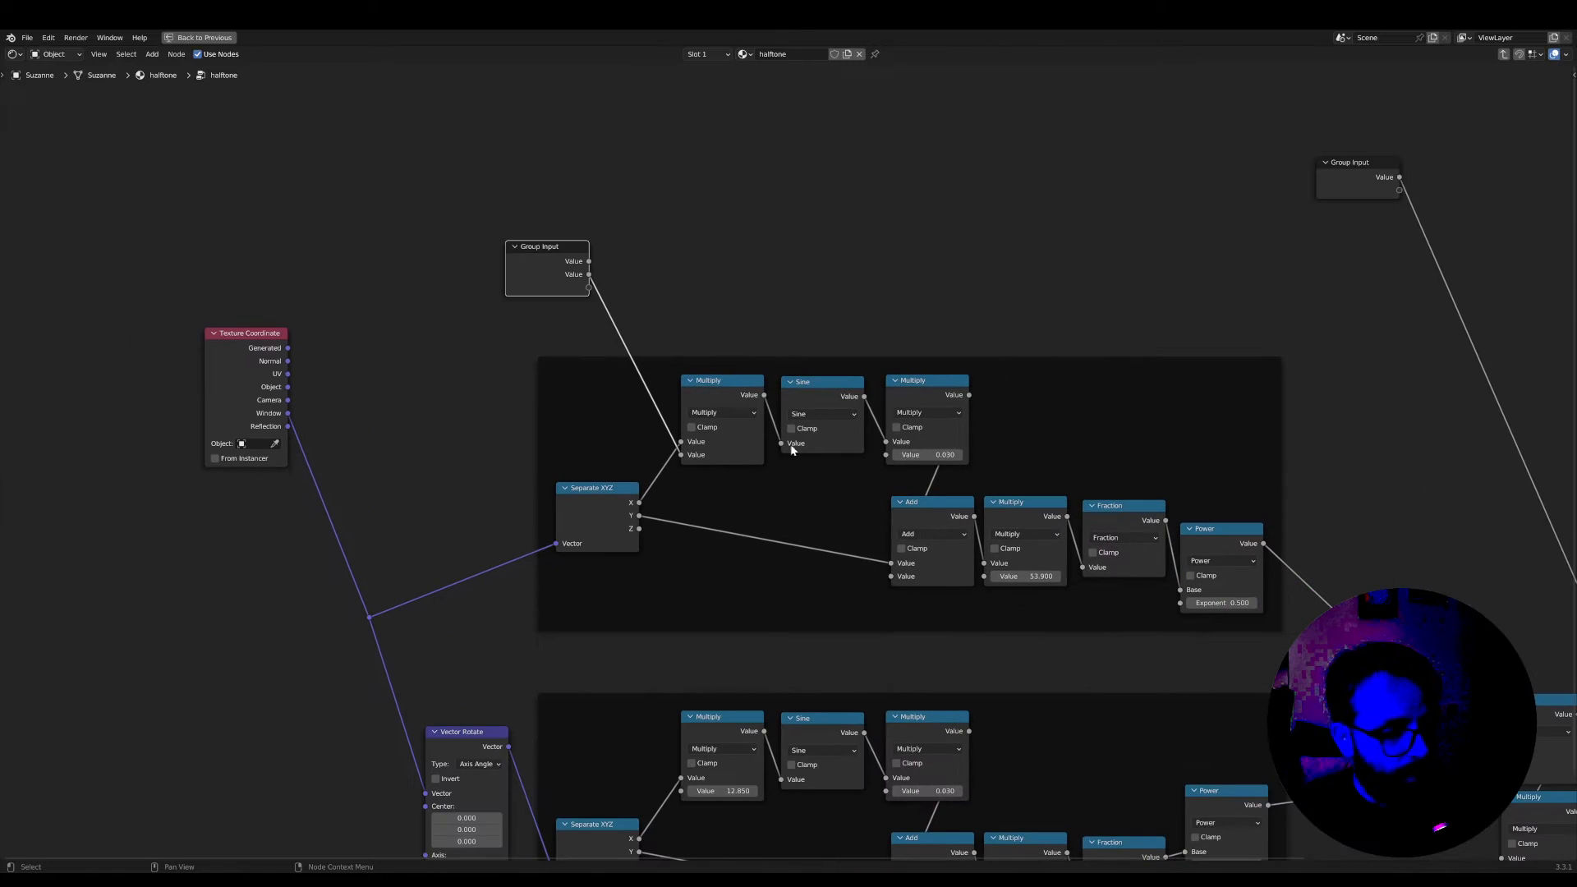
# Rename the new second group input as freq in the group's interface settings
pyautogui.press('n')
pyautogui.click(1569, 160)
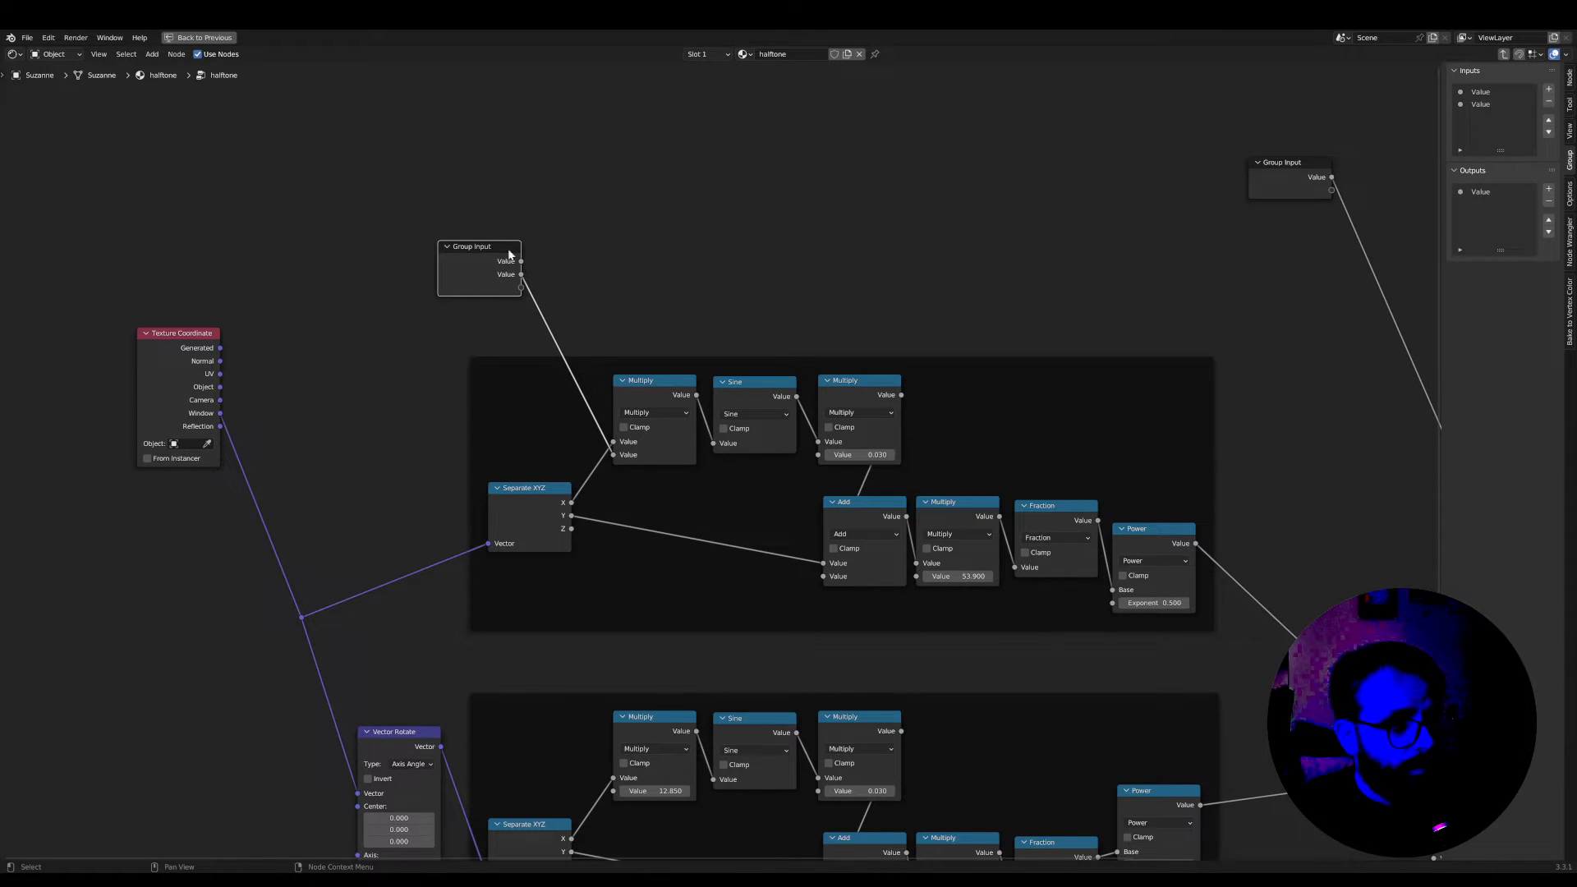
pyautogui.moveTo(509, 255); pyautogui.dragTo(460, 269)
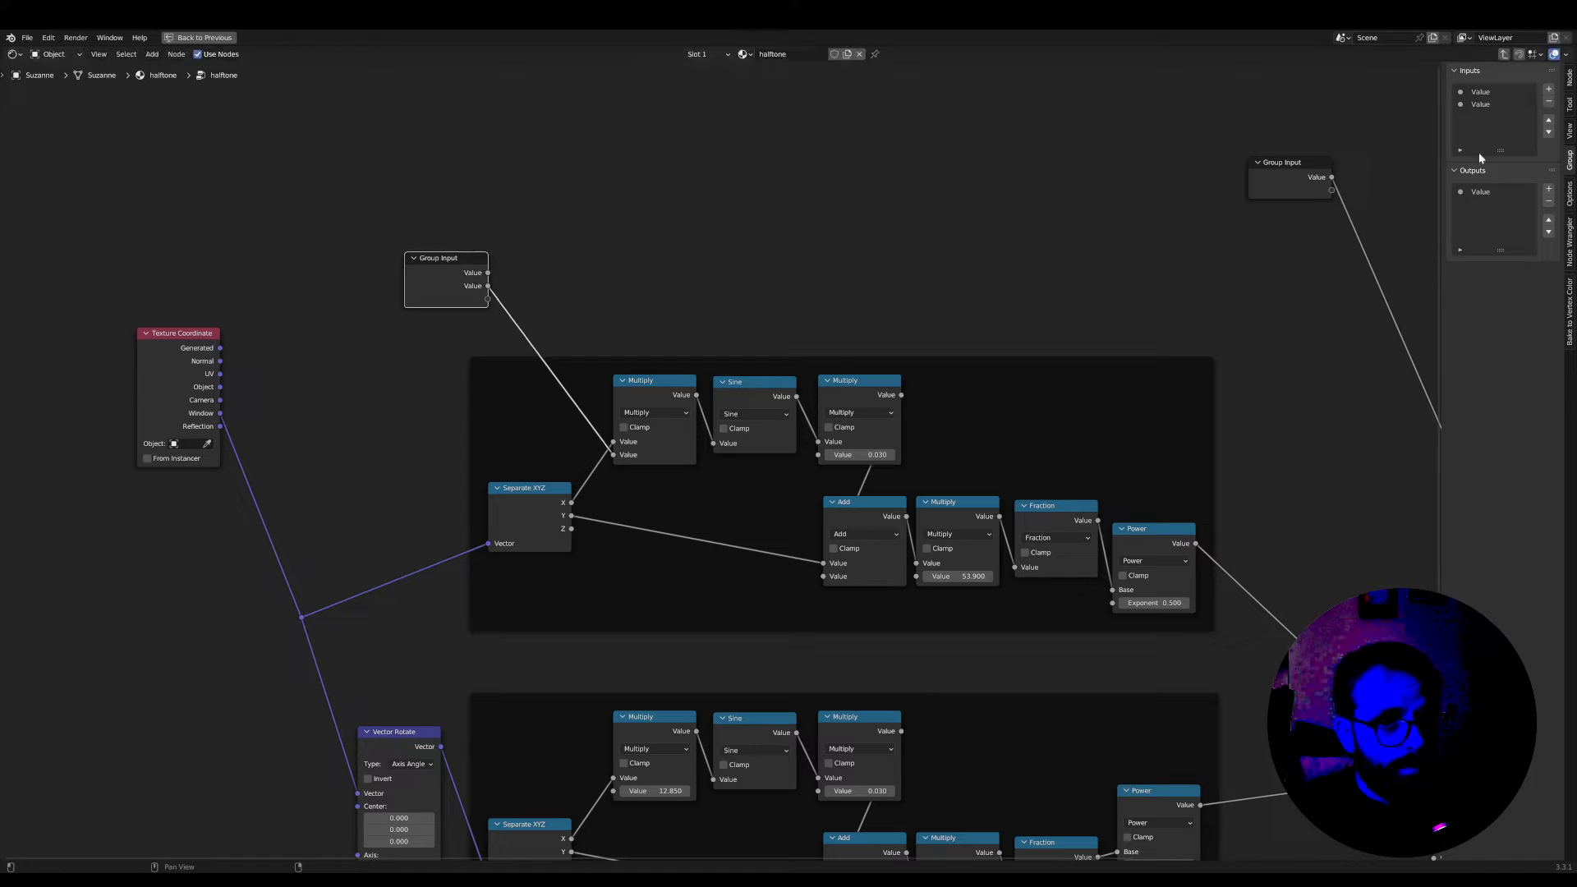
pyautogui.click(1480, 105)
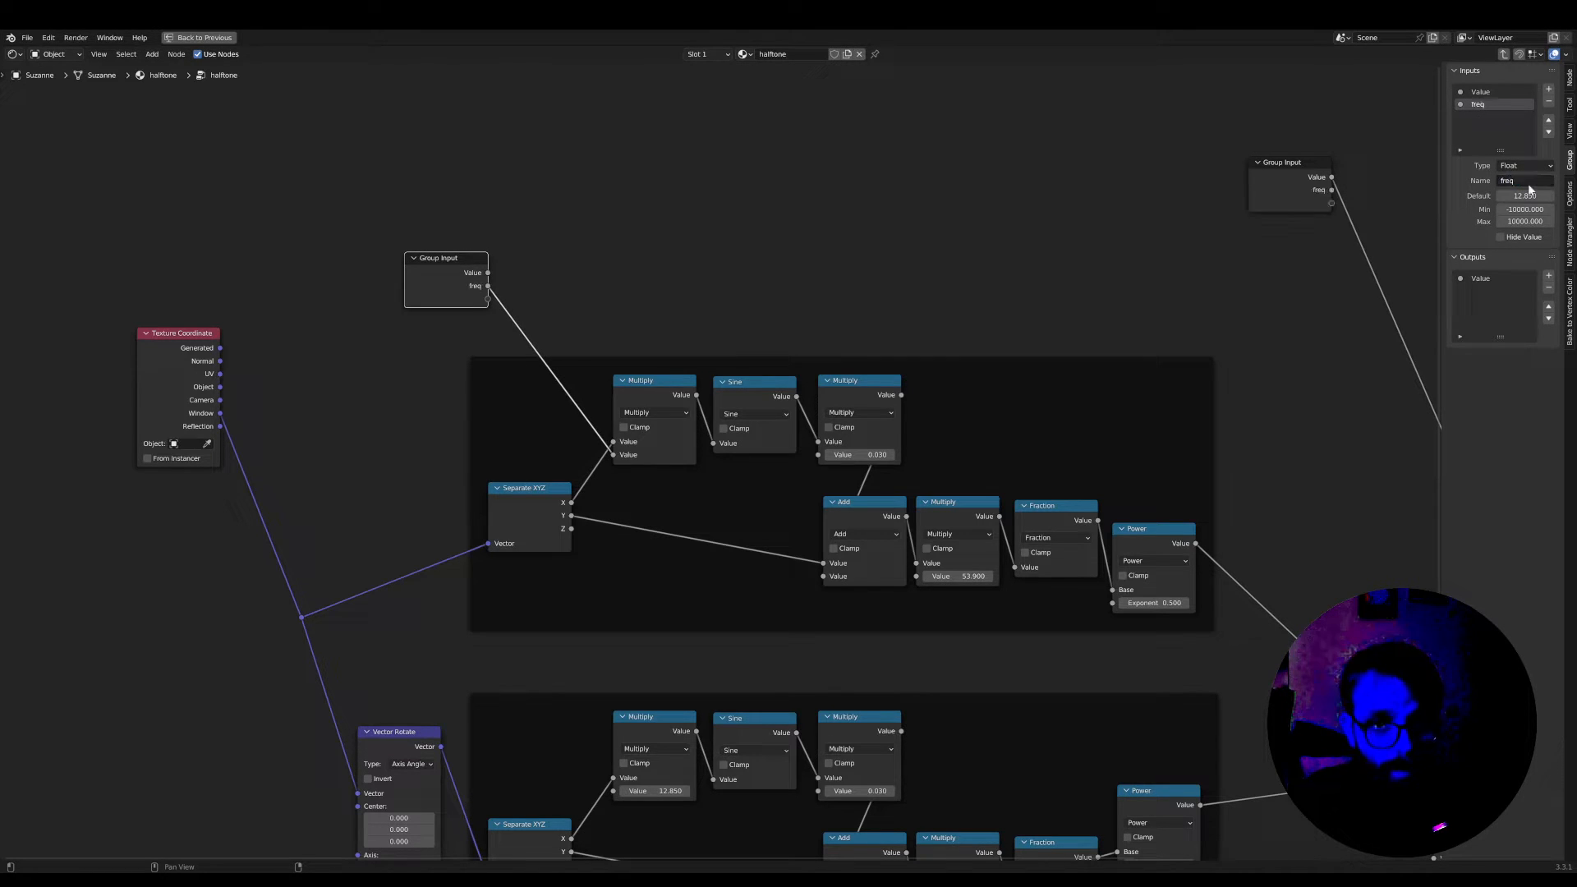
# Connect the freq input to the second Value of the lower frame's first Multiply node as well
pyautogui.moveTo(464, 254); pyautogui.dragTo(525, 258)
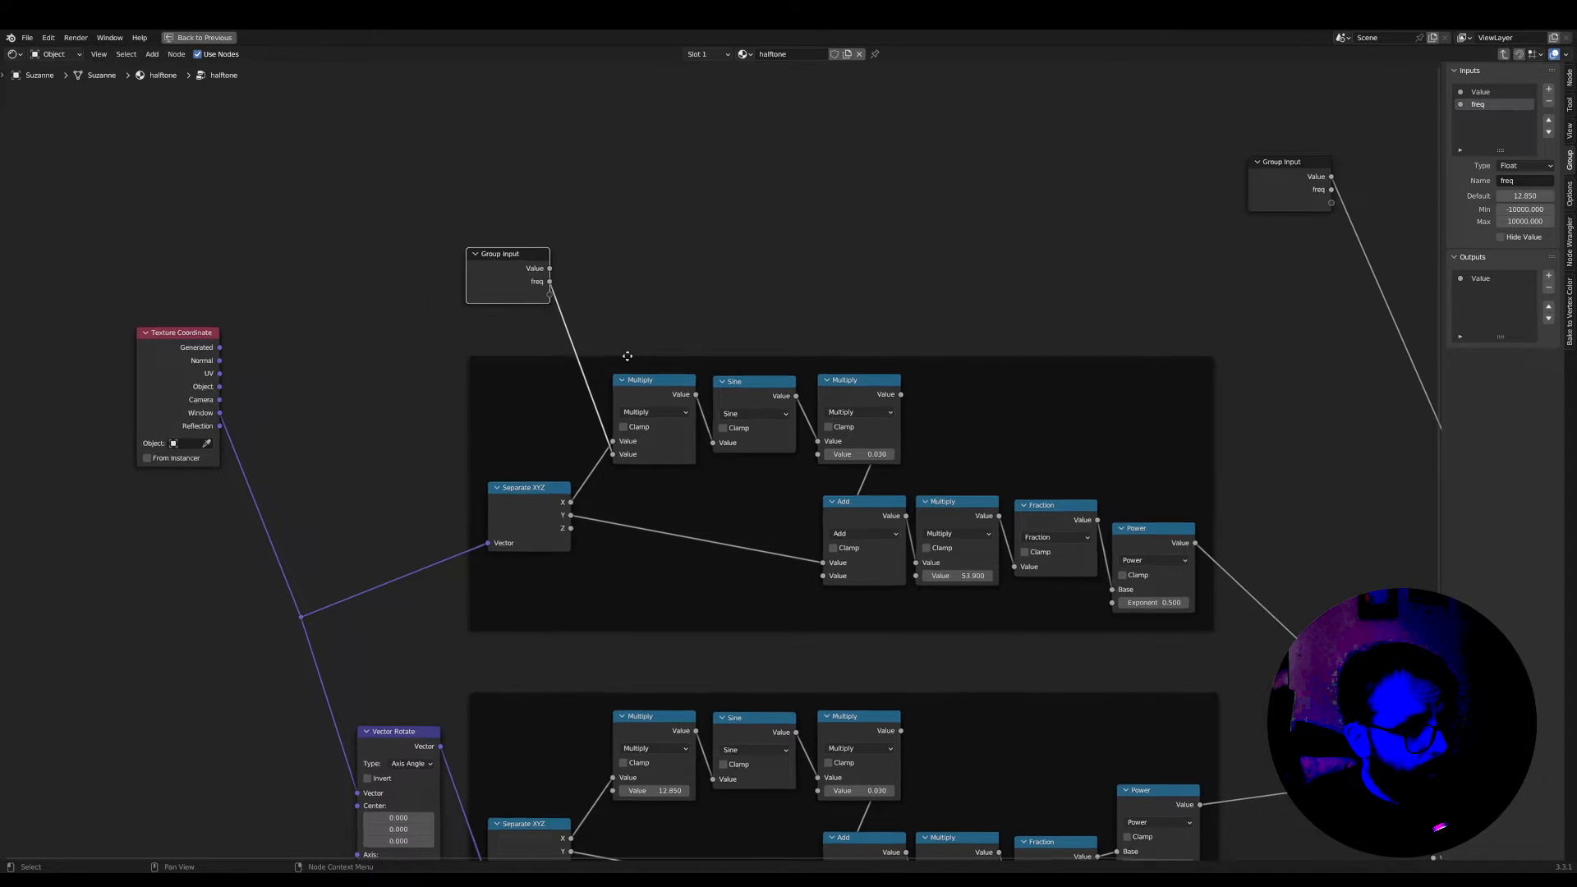
pyautogui.scroll(-2, 522, 260)
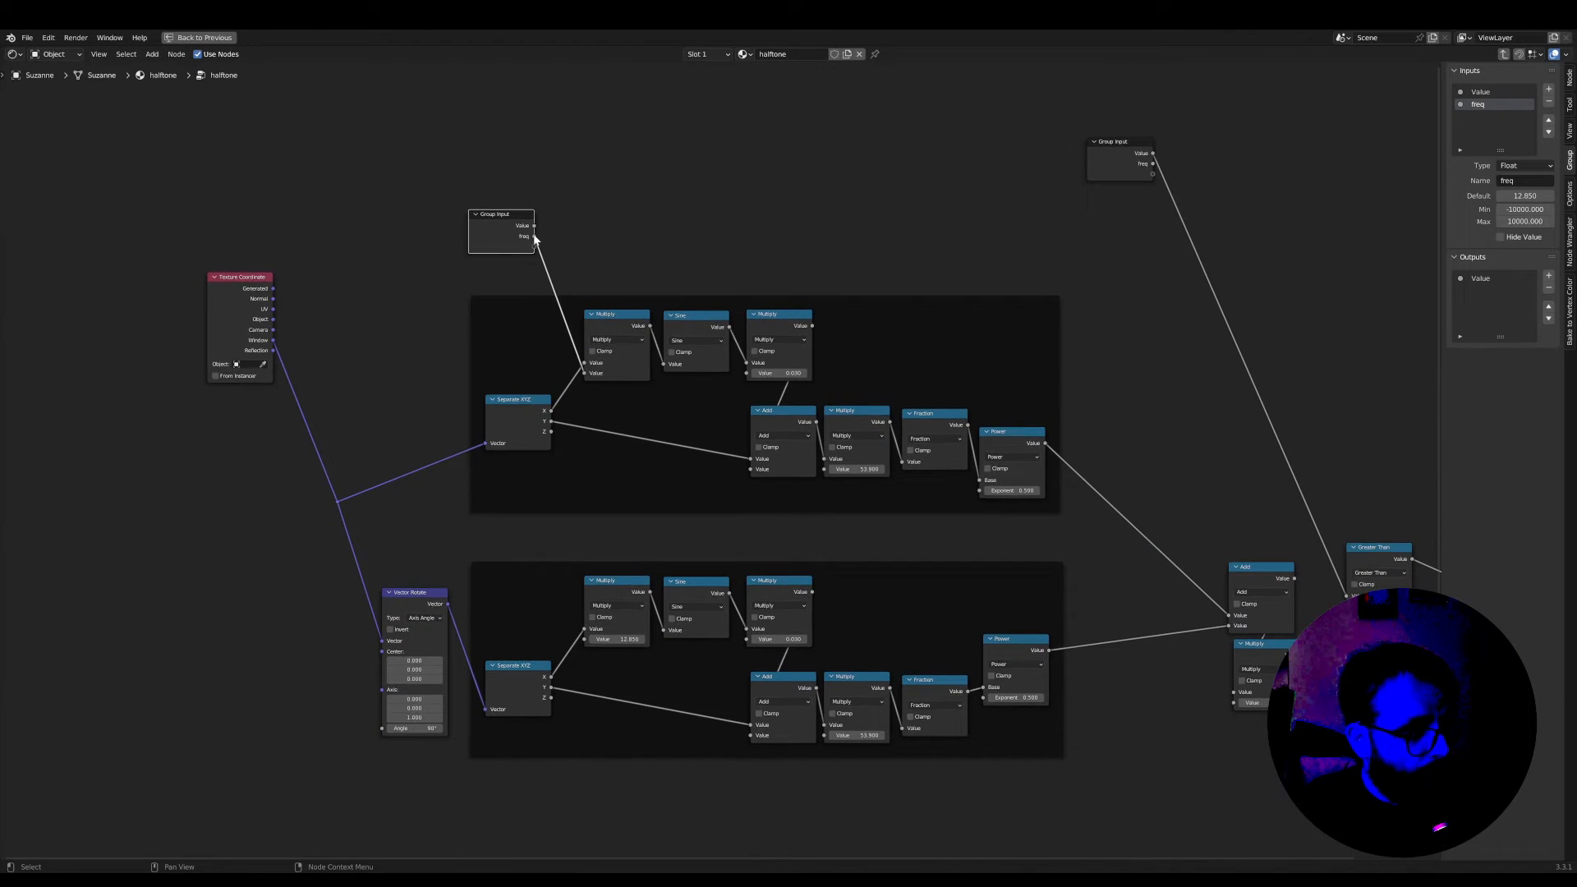
pyautogui.moveTo(631, 662); pyautogui.dragTo(586, 640)
pyautogui.scroll(2, 635, 545)
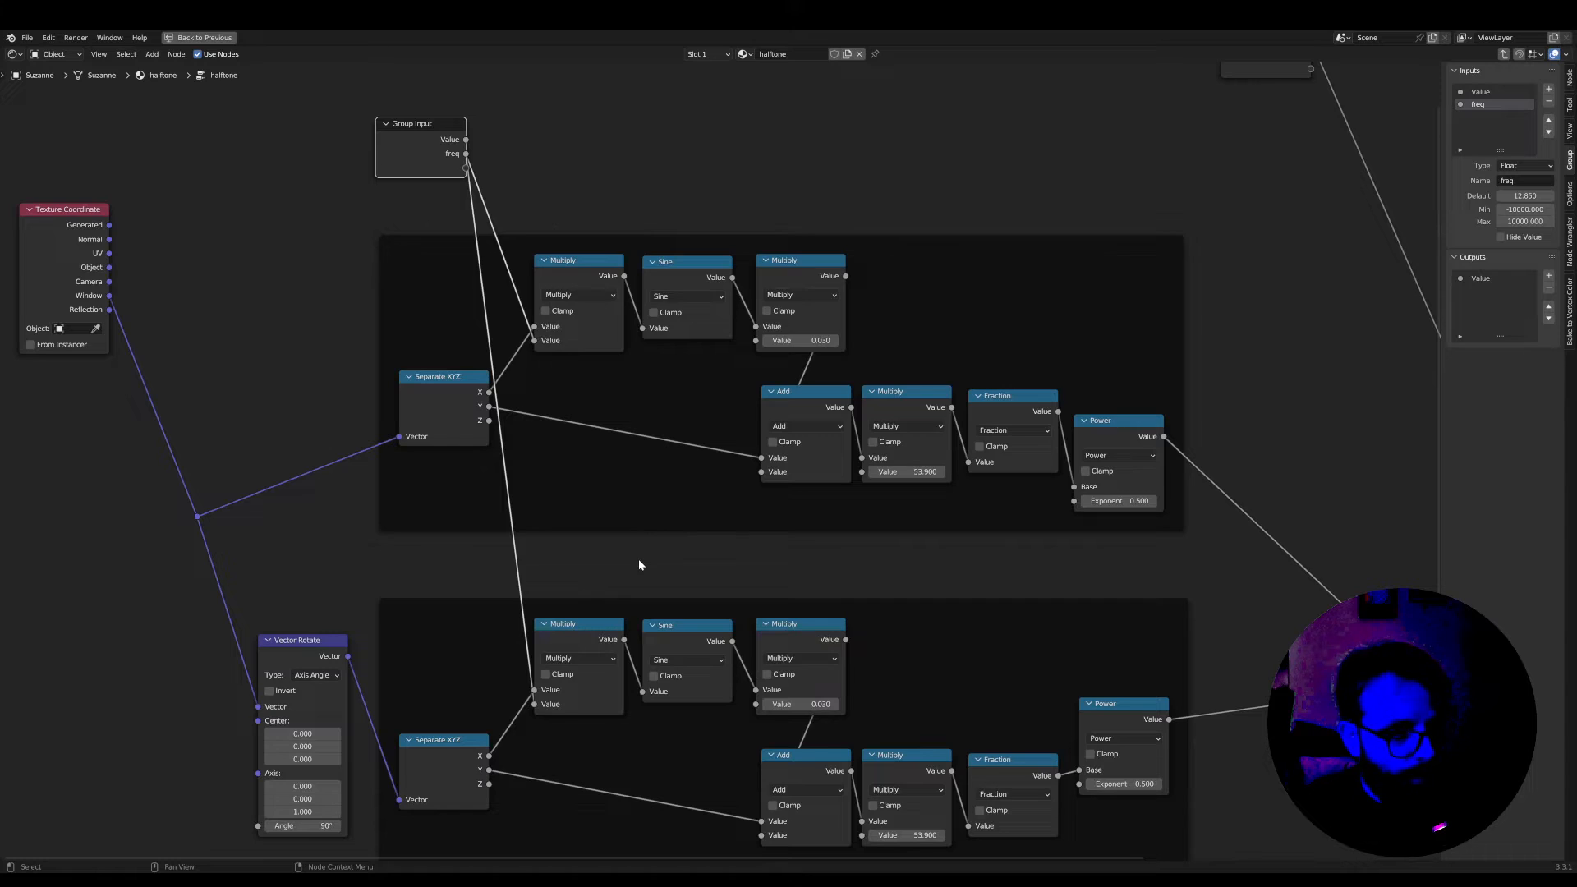
# Add a shared reroute point on the two freq links and shift the Group Input node away from it
pyautogui.scroll(1, 638, 558)
pyautogui.moveTo(638, 558); pyautogui.dragTo(610, 686, button='middle')
pyautogui.moveTo(378, 215); pyautogui.dragTo(393, 215)
pyautogui.keyDown('shift'); pyautogui.moveTo(398, 307); pyautogui.dragTo(435, 277, button='right'); pyautogui.keyUp('shift')
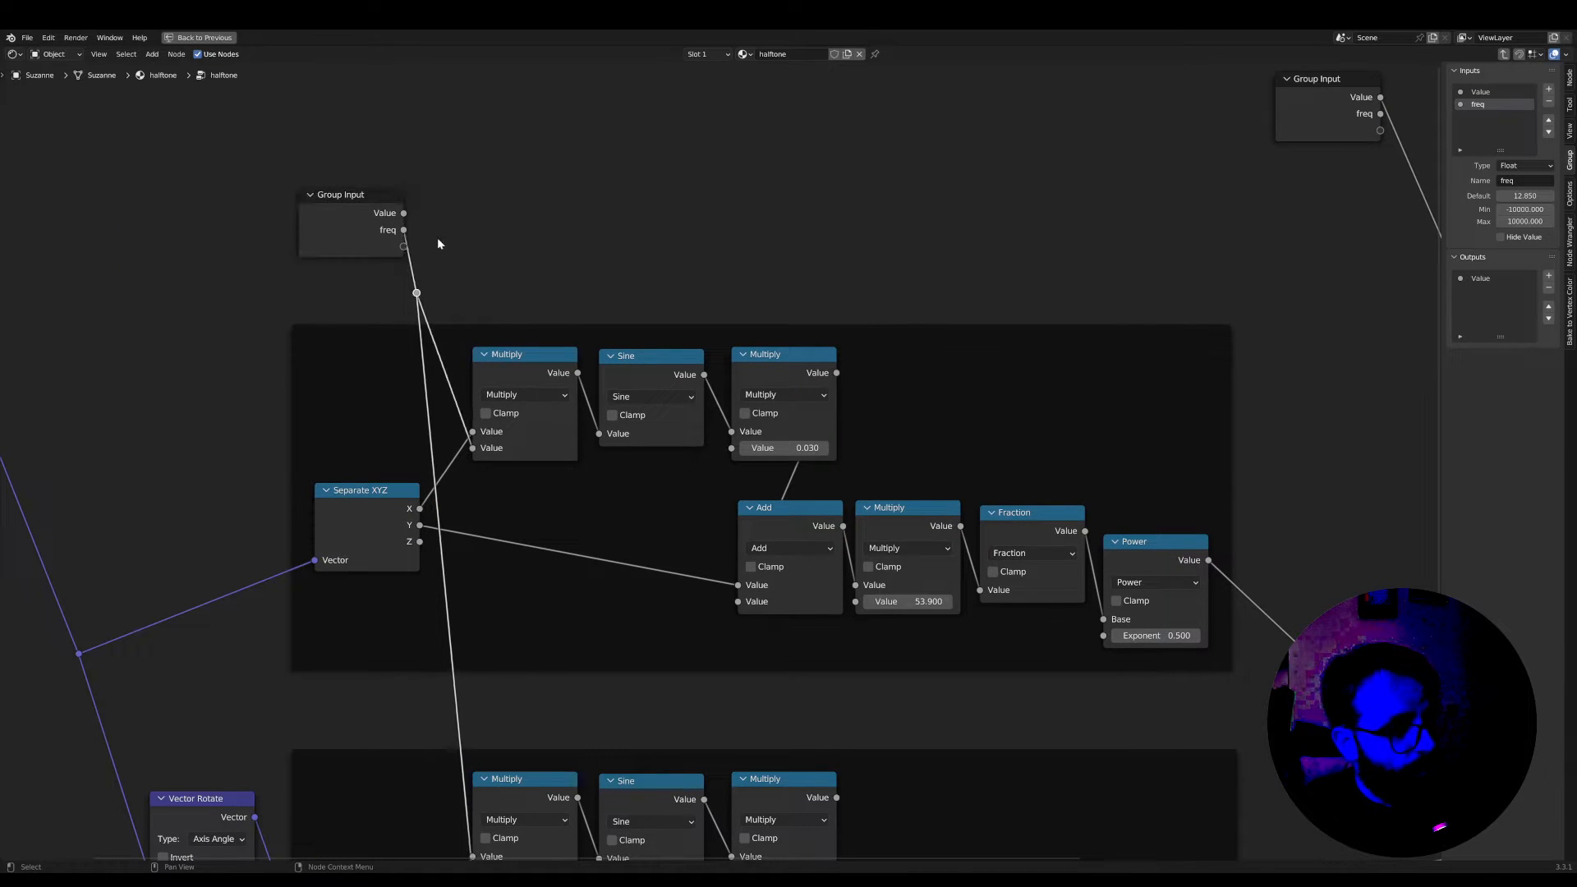
pyautogui.moveTo(371, 207); pyautogui.dragTo(353, 215)
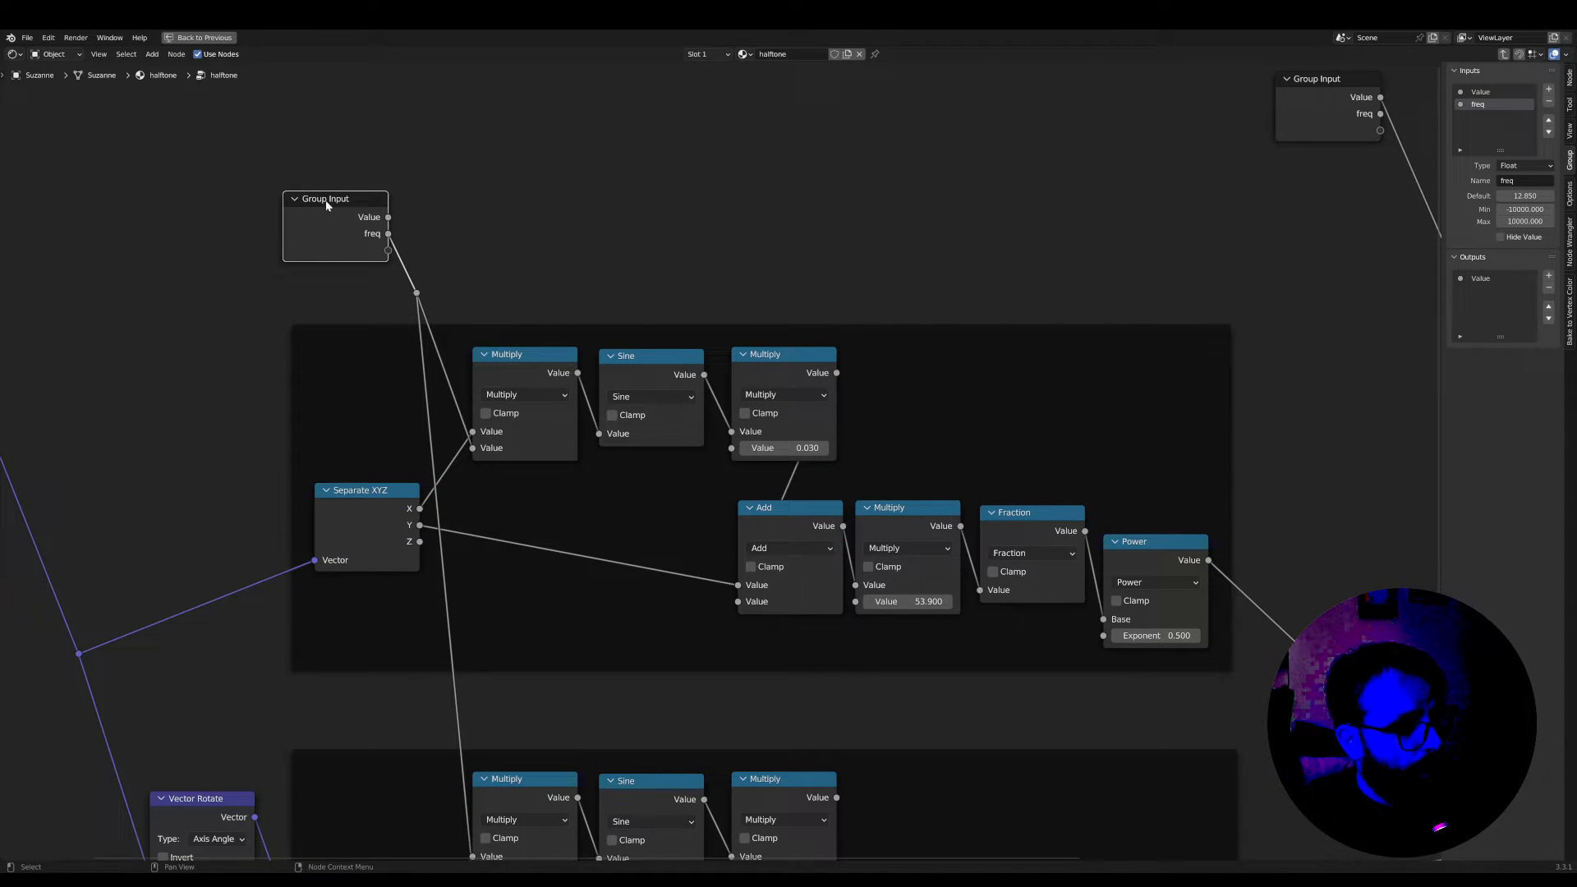
# Duplicate the Group Input above the upper frame and connect its empty socket to the Multiply node after Sine, replacing its 0.030 factor
pyautogui.hotkey('shift', 'd')
pyautogui.click(624, 194)
pyautogui.scroll(1, 595, 229)
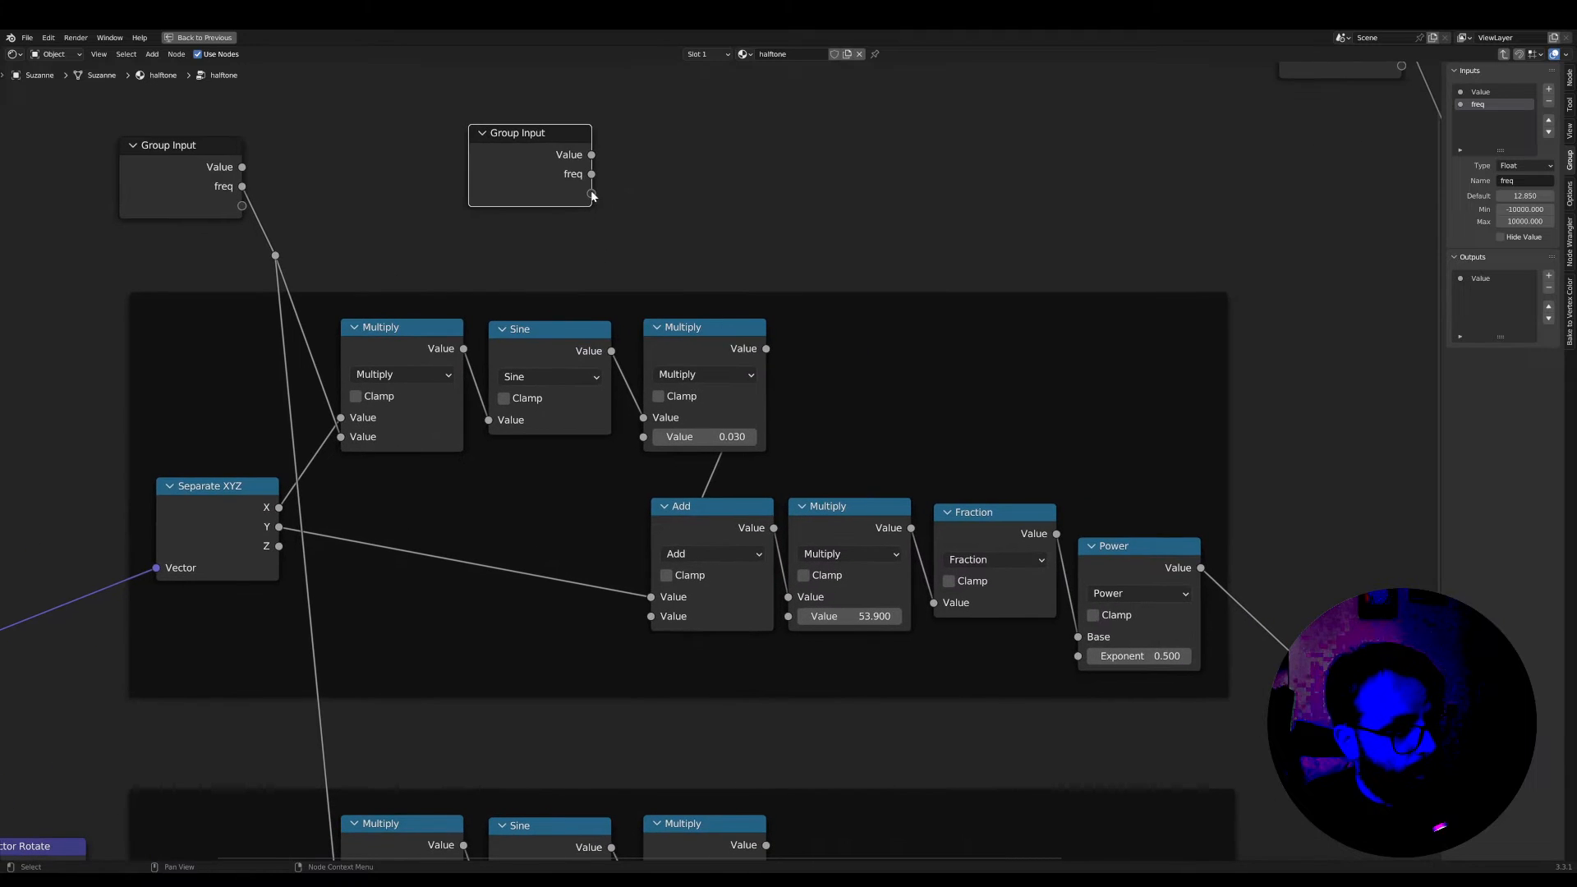
pyautogui.moveTo(653, 448); pyautogui.dragTo(651, 440)
pyautogui.scroll(-4, 650, 443)
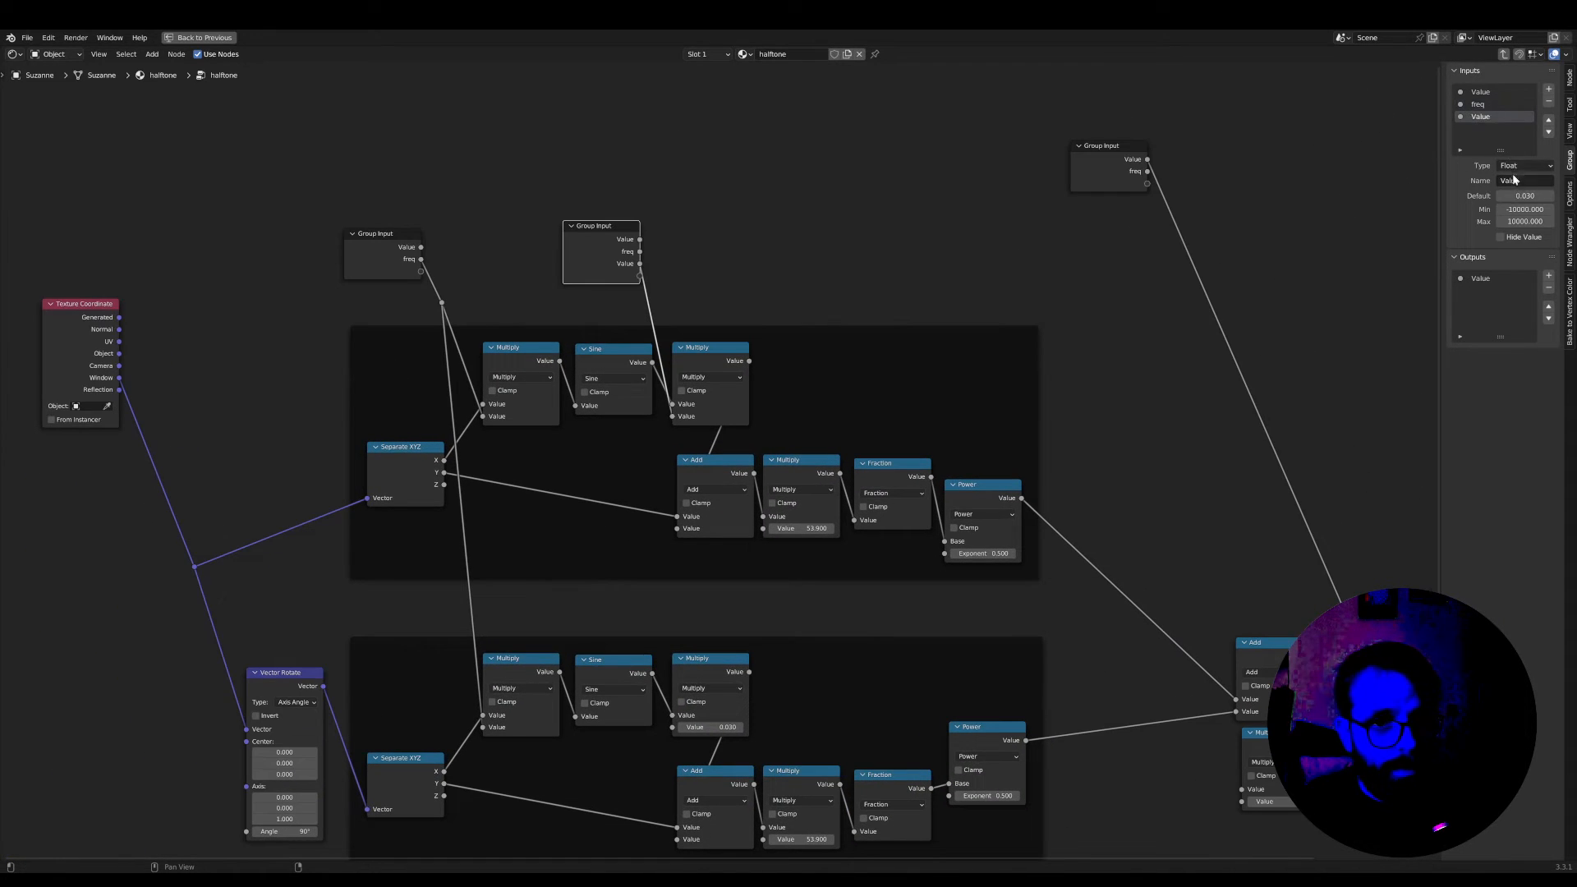
# Rename the new third group input as amp in the group's interface settings
pyautogui.click(1516, 181)
pyautogui.write('amp')
pyautogui.press('Return')
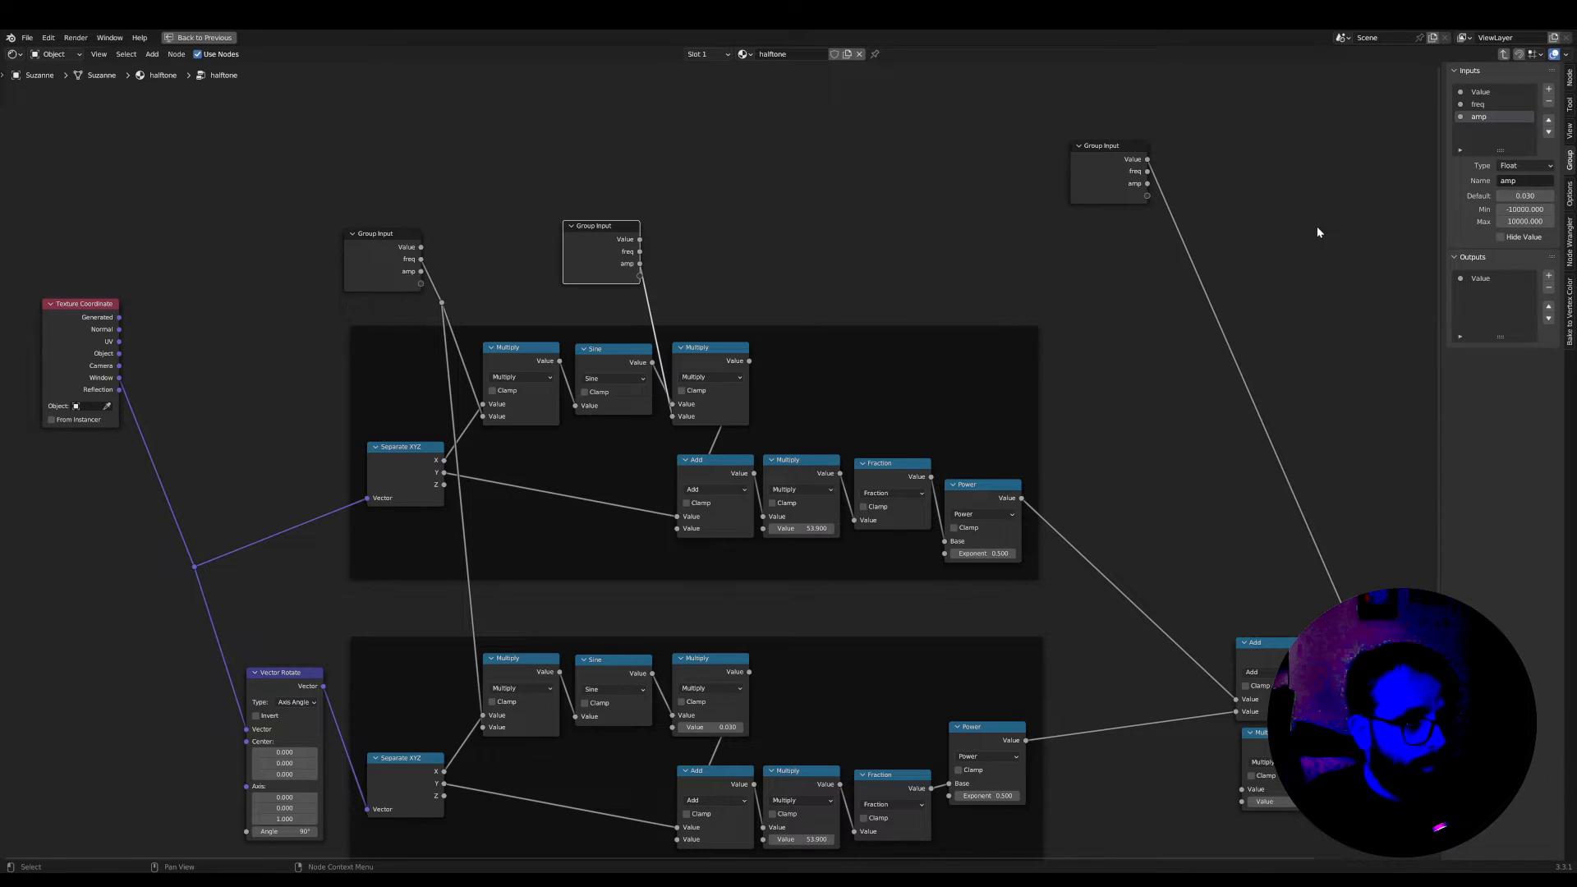
# Connect amp to the lower frame's Multiply node after Sine, add a shared reroute on both amp links, and shift the Group Input away from it
pyautogui.scroll(2, 631, 249)
pyautogui.moveTo(617, 212); pyautogui.dragTo(659, 796)
pyautogui.keyDown('shift'); pyautogui.moveTo(614, 254); pyautogui.dragTo(636, 249, button='right'); pyautogui.keyUp('shift')
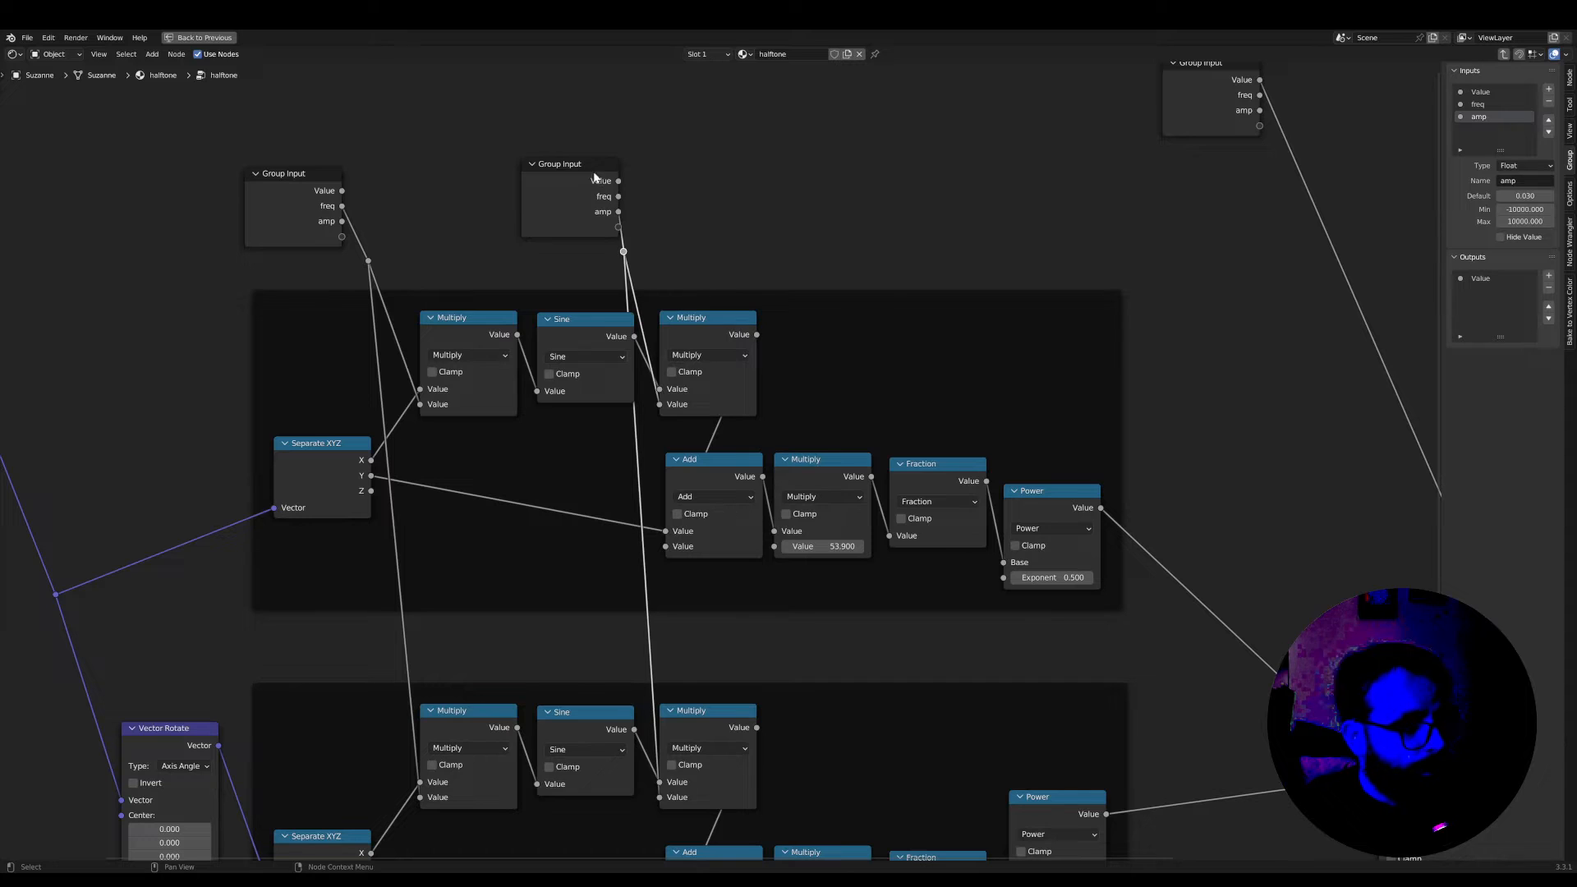
pyautogui.moveTo(600, 179); pyautogui.dragTo(561, 177)
pyautogui.scroll(-4, 607, 226)
pyautogui.moveTo(641, 255); pyautogui.dragTo(556, 243, button='middle')
# Duplicate the amp Group Input and place the copy above the second half of the upper frame
pyautogui.scroll(3, 516, 238)
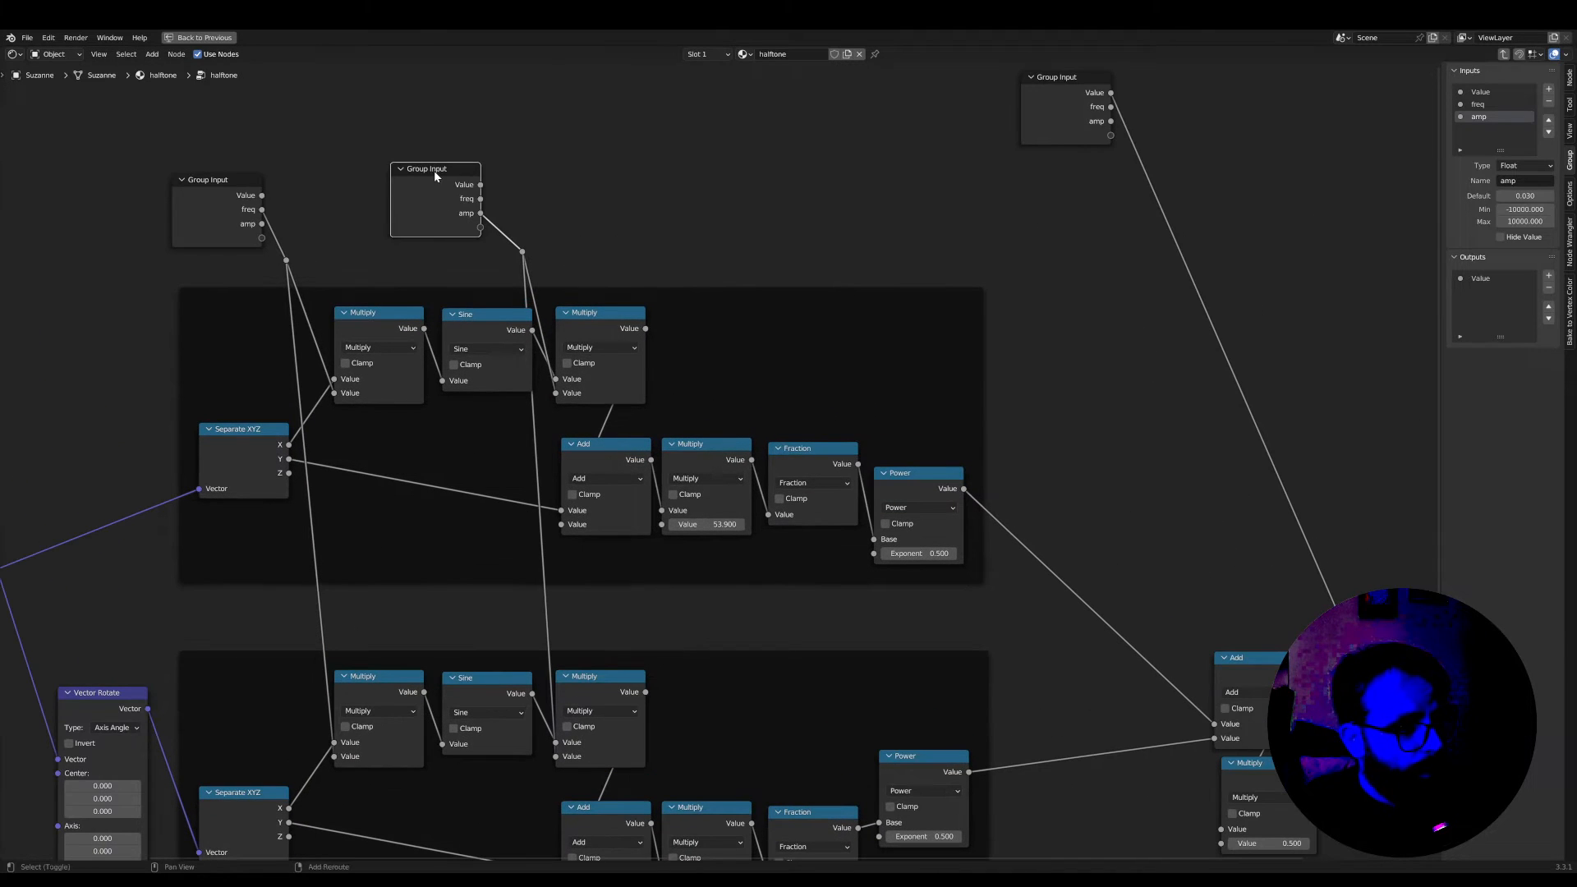
pyautogui.hotkey('shift', 'd')
pyautogui.click(701, 170)
pyautogui.scroll(1, 703, 567)
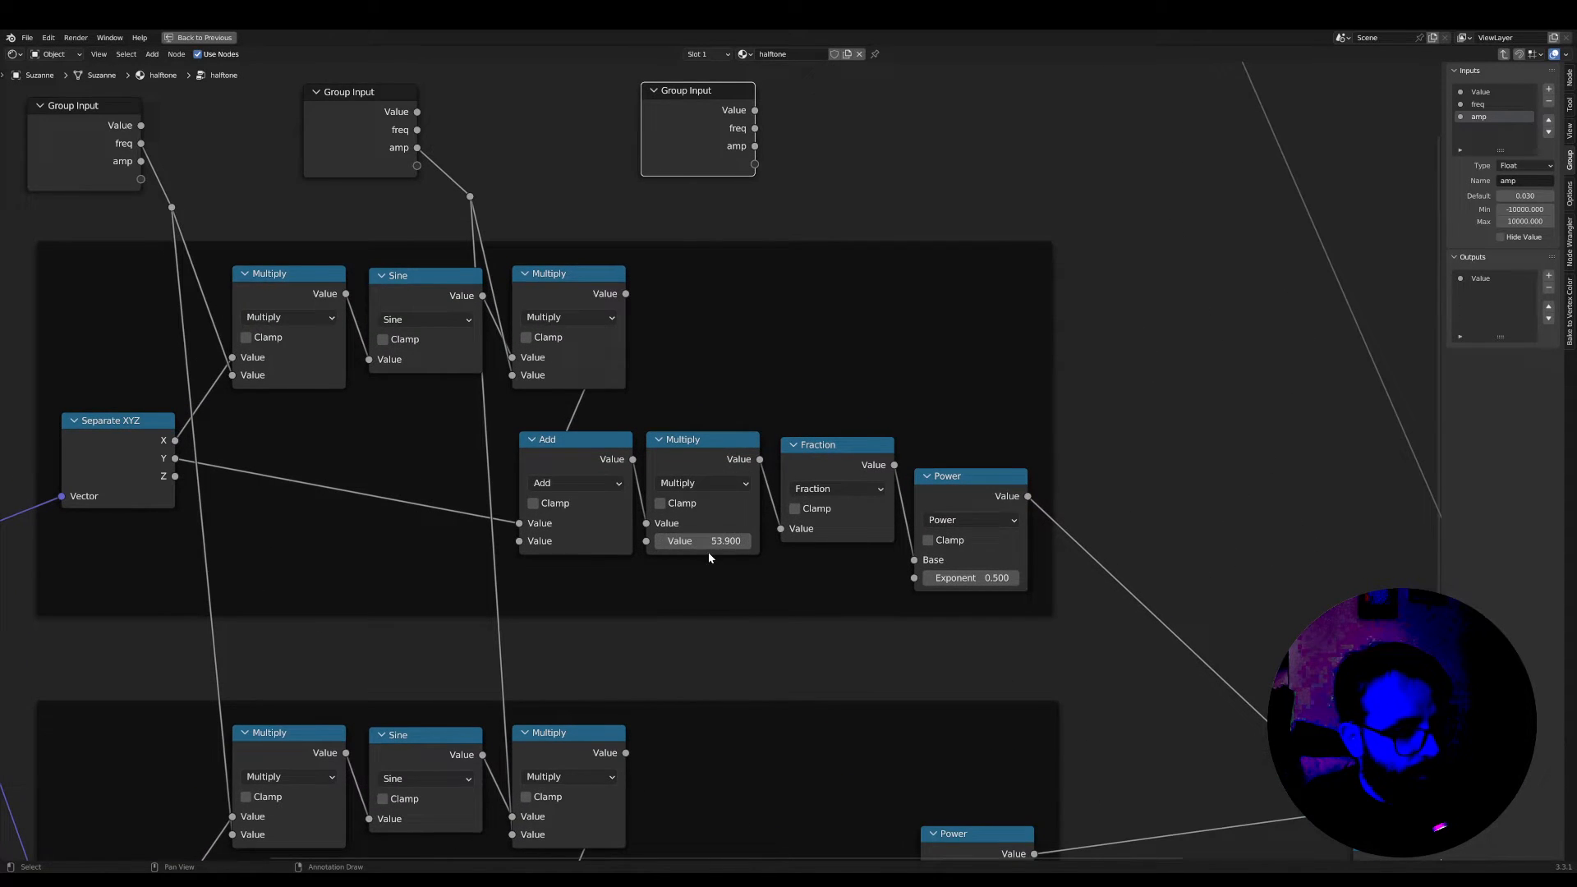
# Test a factor of 268.5 on the upper frame's Multiply node before Fraction against the rendered monkey, and undo the change
pyautogui.moveTo(709, 554); pyautogui.dragTo(813, 611, button='middle')
pyautogui.scroll(-3, 825, 612)
pyautogui.hotkey('ctrl', 'space')
pyautogui.scroll(1, 498, 578)
pyautogui.moveTo(497, 577); pyautogui.dragTo(532, 579, button='middle')
pyautogui.moveTo(427, 543); pyautogui.dragTo(487, 544)
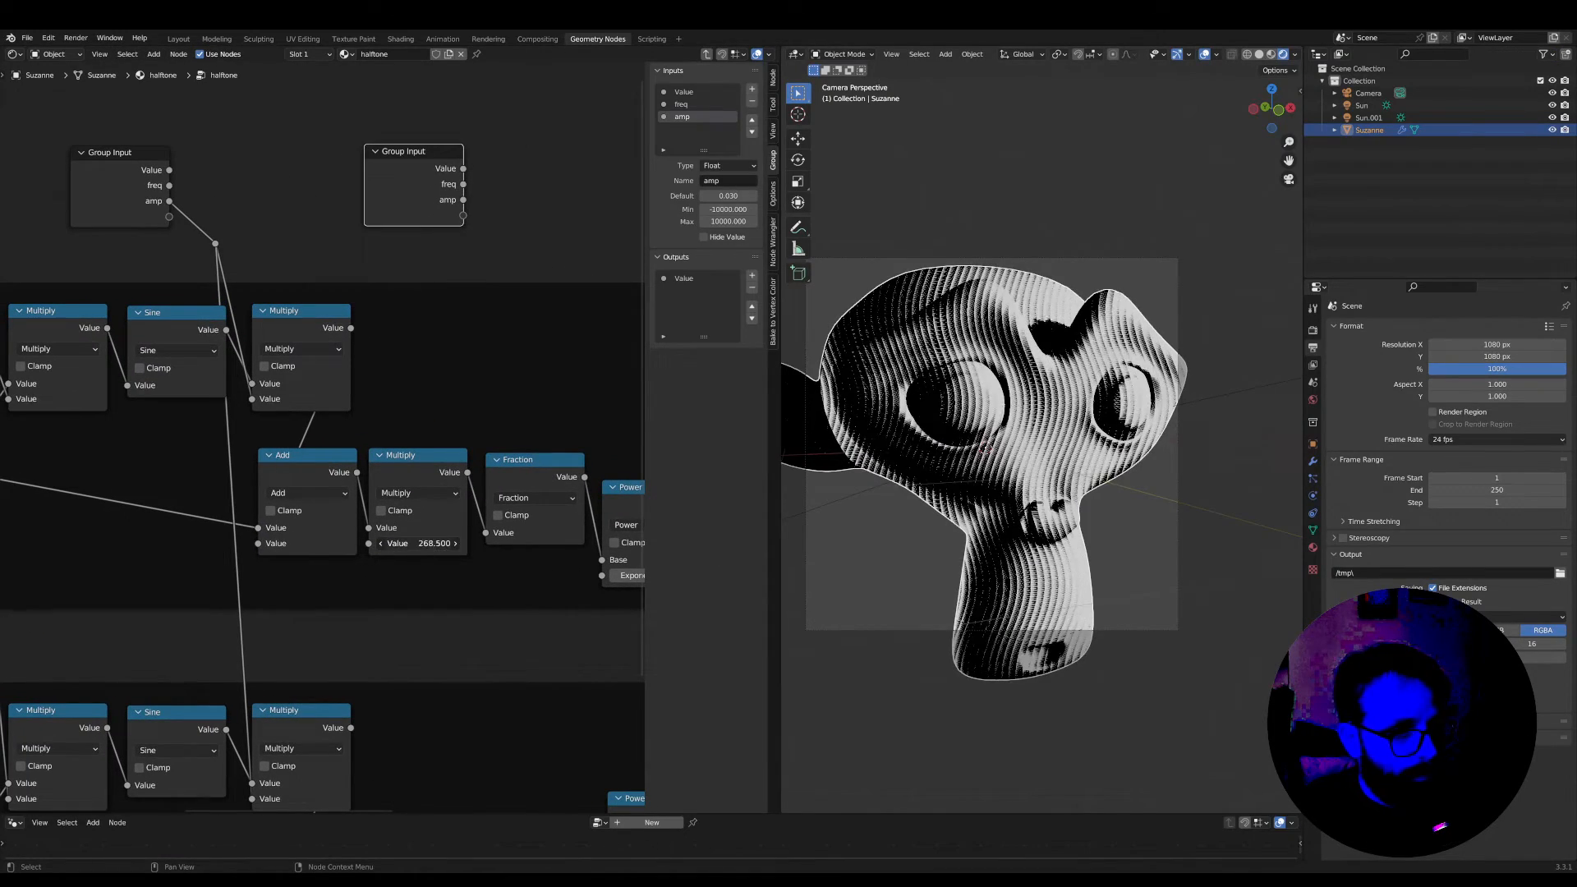
pyautogui.hotkey('ctrl', 'z')
# Connect the new Group Input's empty socket to the second Value of the upper frame's Multiply node before Fraction
pyautogui.scroll(4, 417, 271)
pyautogui.scroll(-1, 456, 233)
pyautogui.moveTo(457, 233); pyautogui.dragTo(340, 318, button='middle')
pyautogui.moveTo(328, 161); pyautogui.dragTo(304, 178)
pyautogui.moveTo(287, 654); pyautogui.dragTo(279, 657)
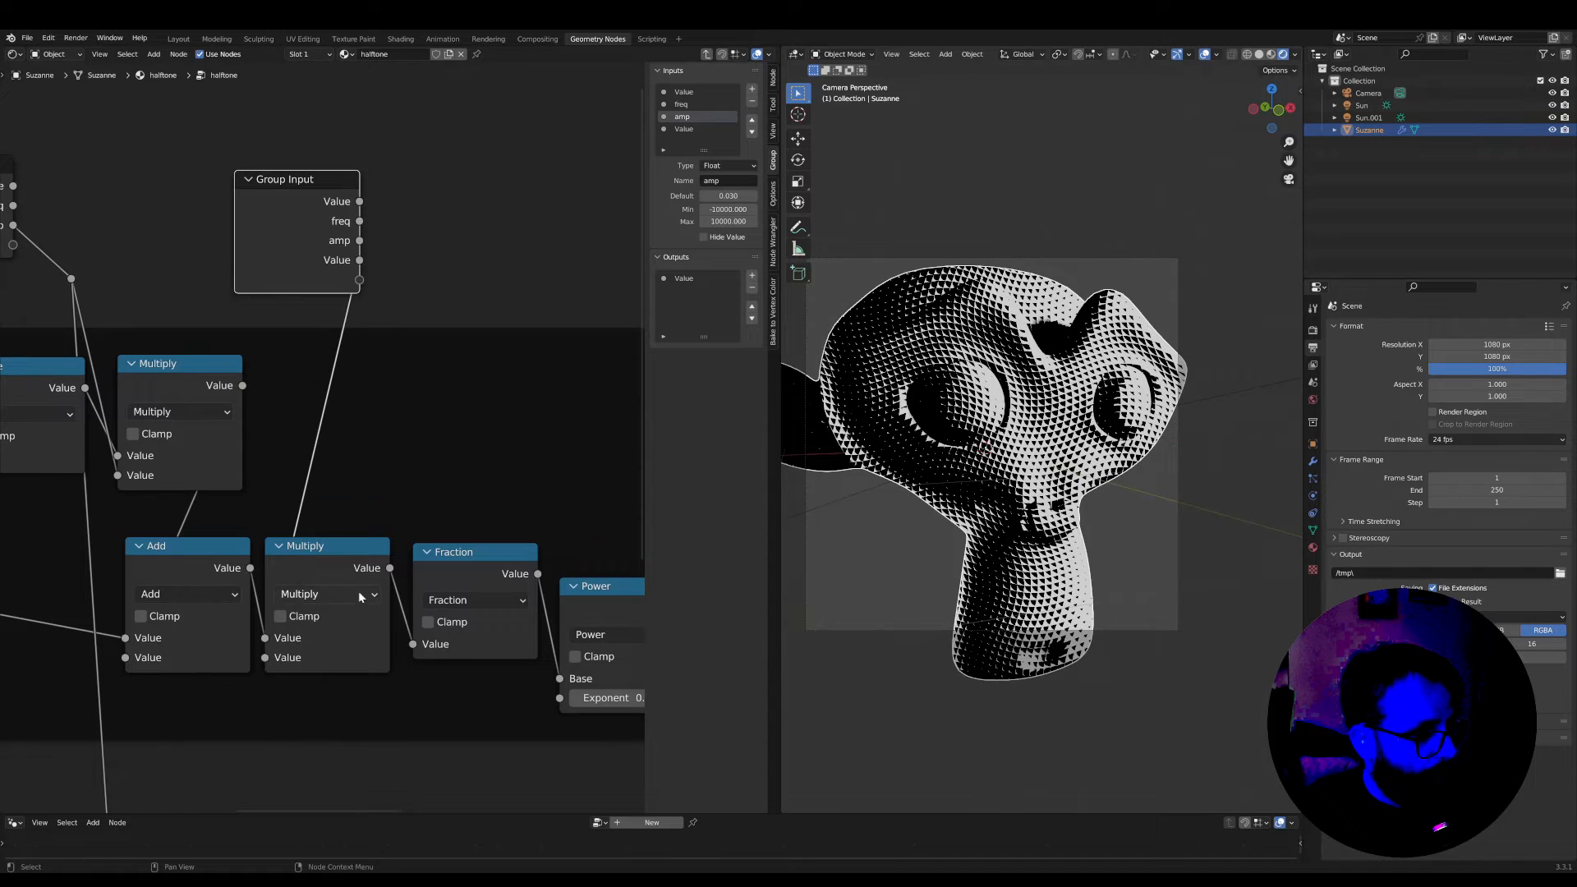
# Connect the new input to the lower frame's Multiply before Fraction as well, add a shared reroute, and shift the Group Input away from it
pyautogui.scroll(-3, 442, 397)
pyautogui.hotkey('ctrl', 'space')
pyautogui.scroll(-1, 750, 246)
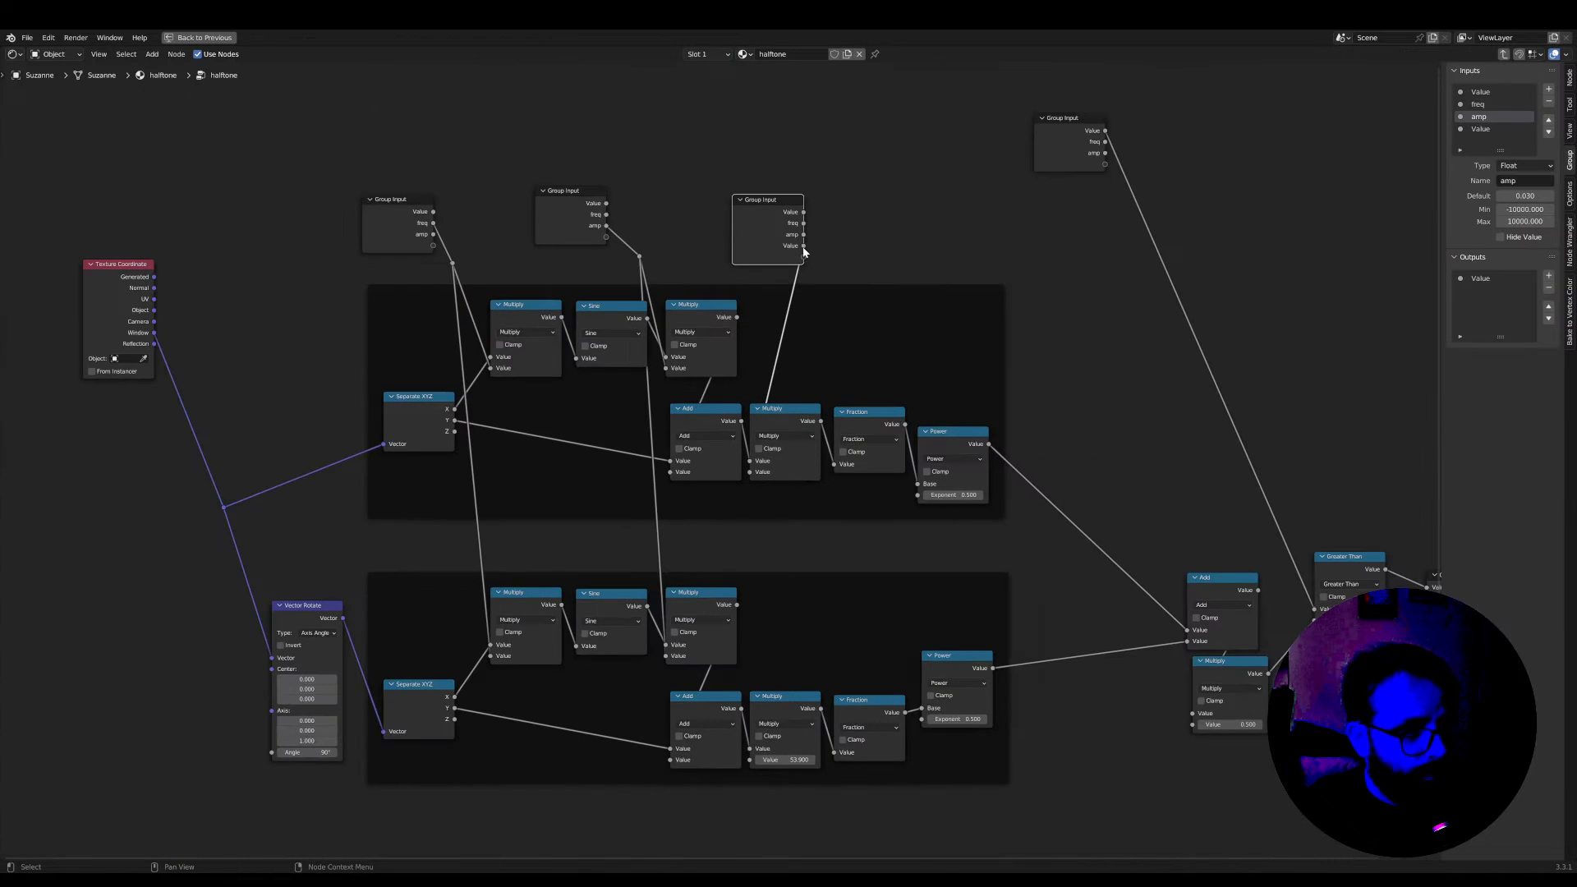
pyautogui.moveTo(804, 251); pyautogui.dragTo(750, 760)
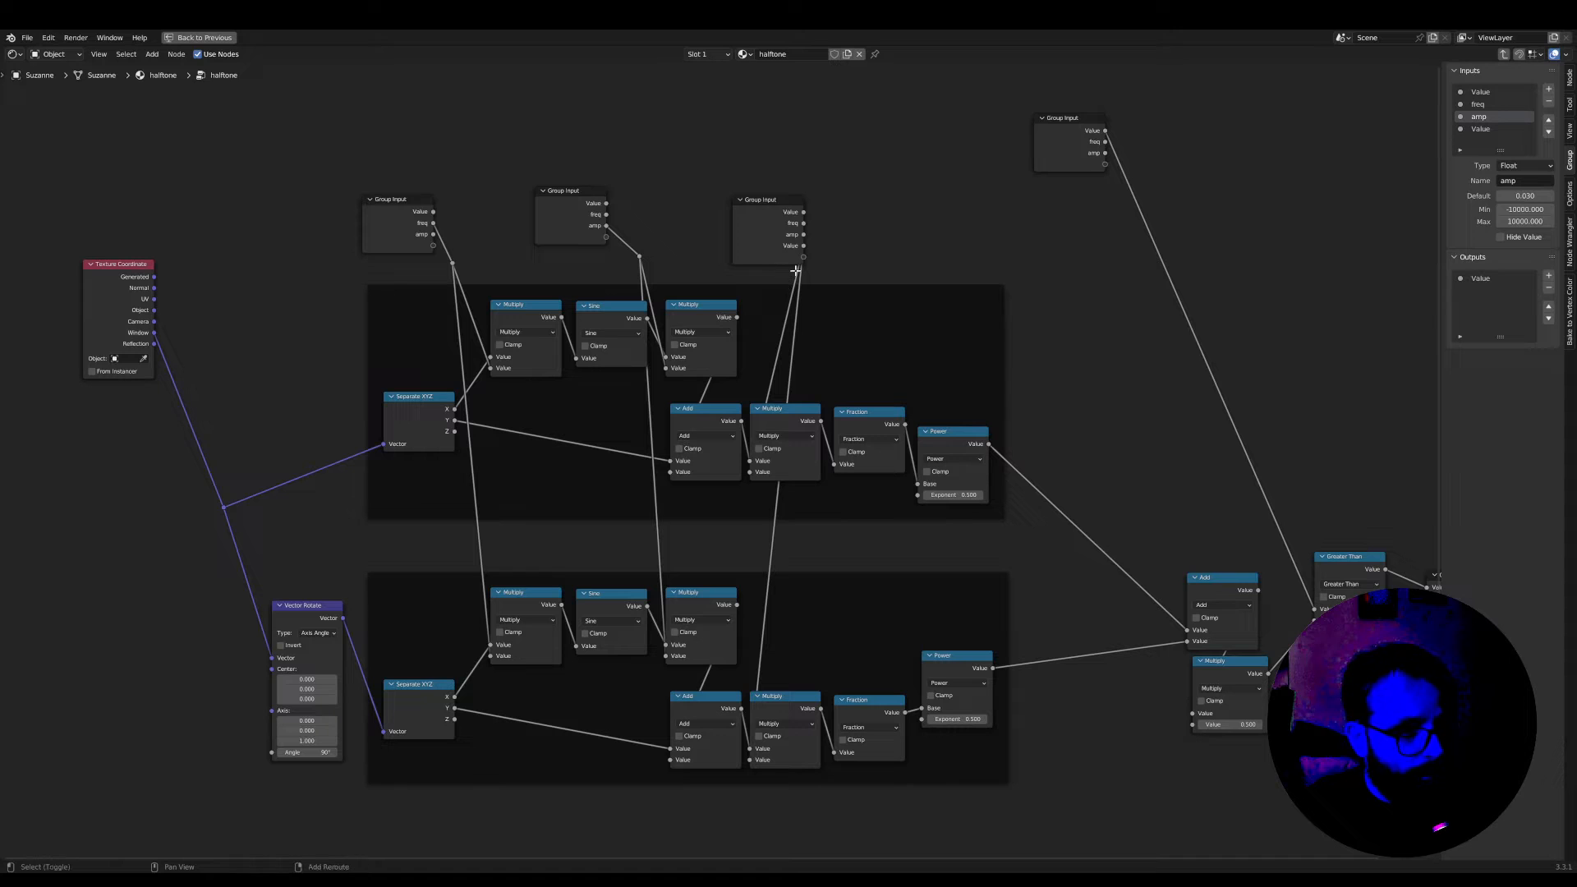
pyautogui.moveTo(771, 202); pyautogui.dragTo(720, 184)
# Rename the new fourth group input as size in the group's interface settings
pyautogui.scroll(2, 883, 174)
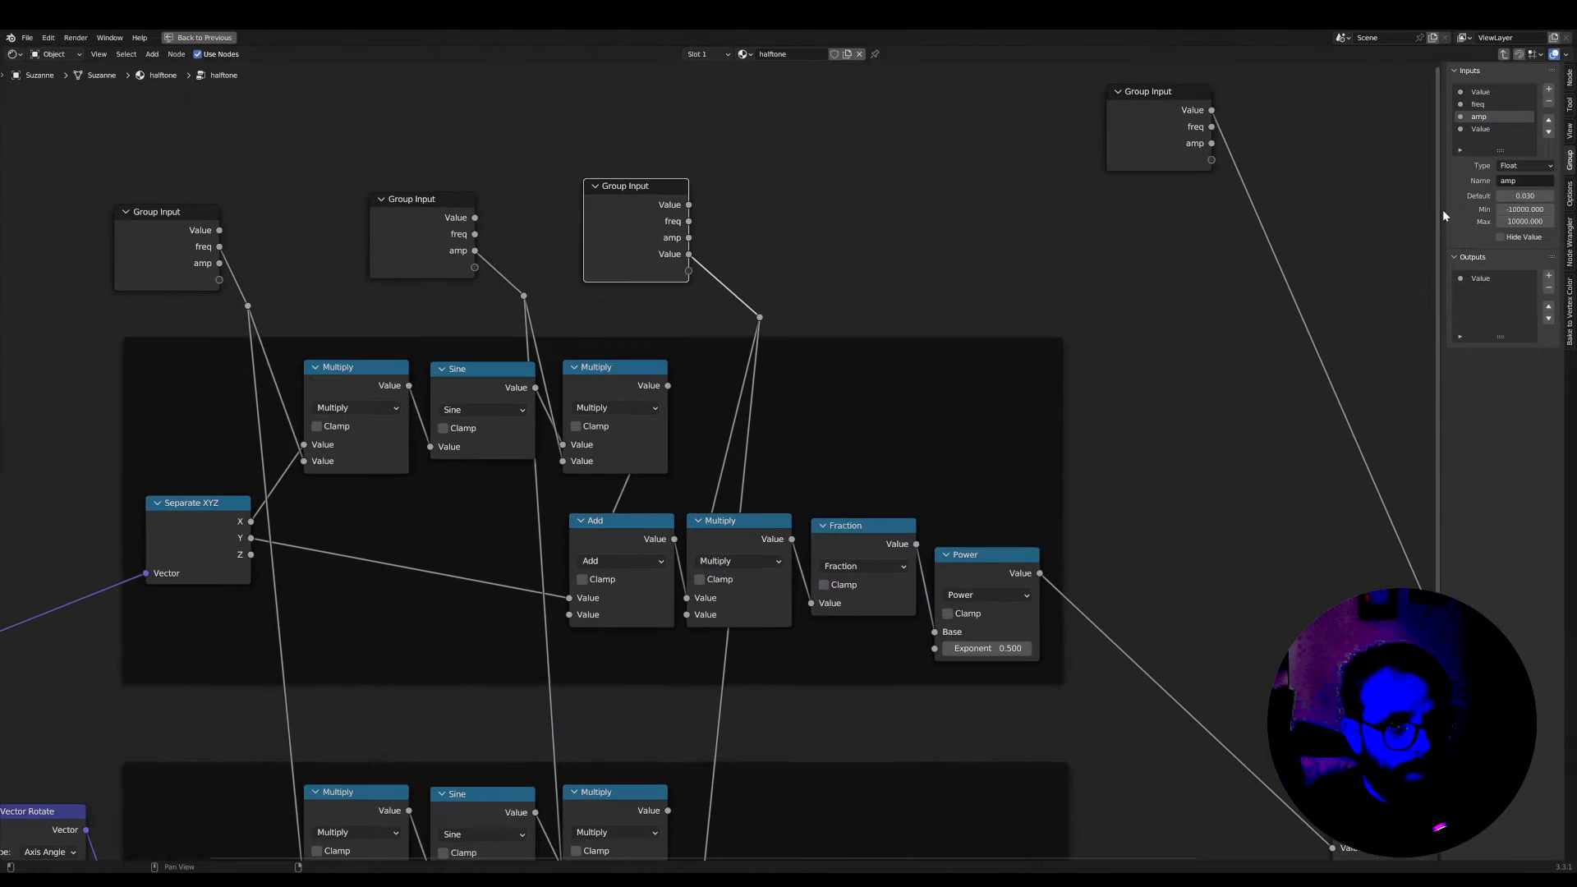
pyautogui.click(1522, 178)
pyautogui.write('size')
pyautogui.press('Return')
# Duplicate the size Group Input above the upper Power node and connect the copy's empty socket to that node's Exponent
pyautogui.scroll(-4, 739, 263)
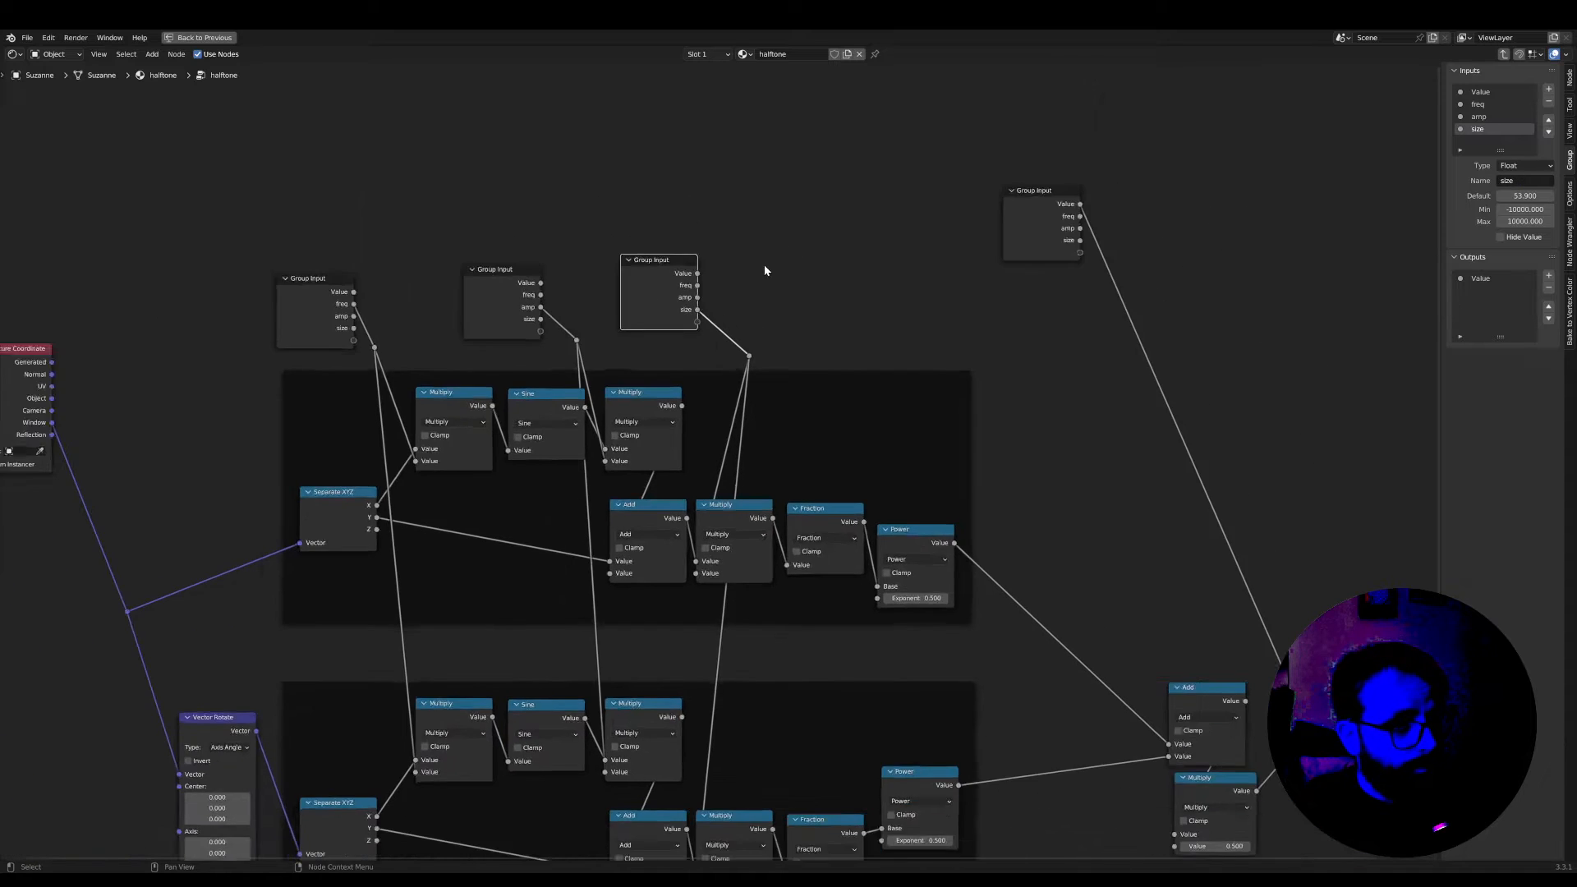
pyautogui.scroll(4, 772, 450)
pyautogui.moveTo(804, 507); pyautogui.dragTo(662, 415, button='middle')
pyautogui.scroll(-1, 662, 415)
pyautogui.moveTo(446, 142); pyautogui.dragTo(490, 197, button='middle')
pyautogui.hotkey('shift', 'd')
pyautogui.click(719, 194)
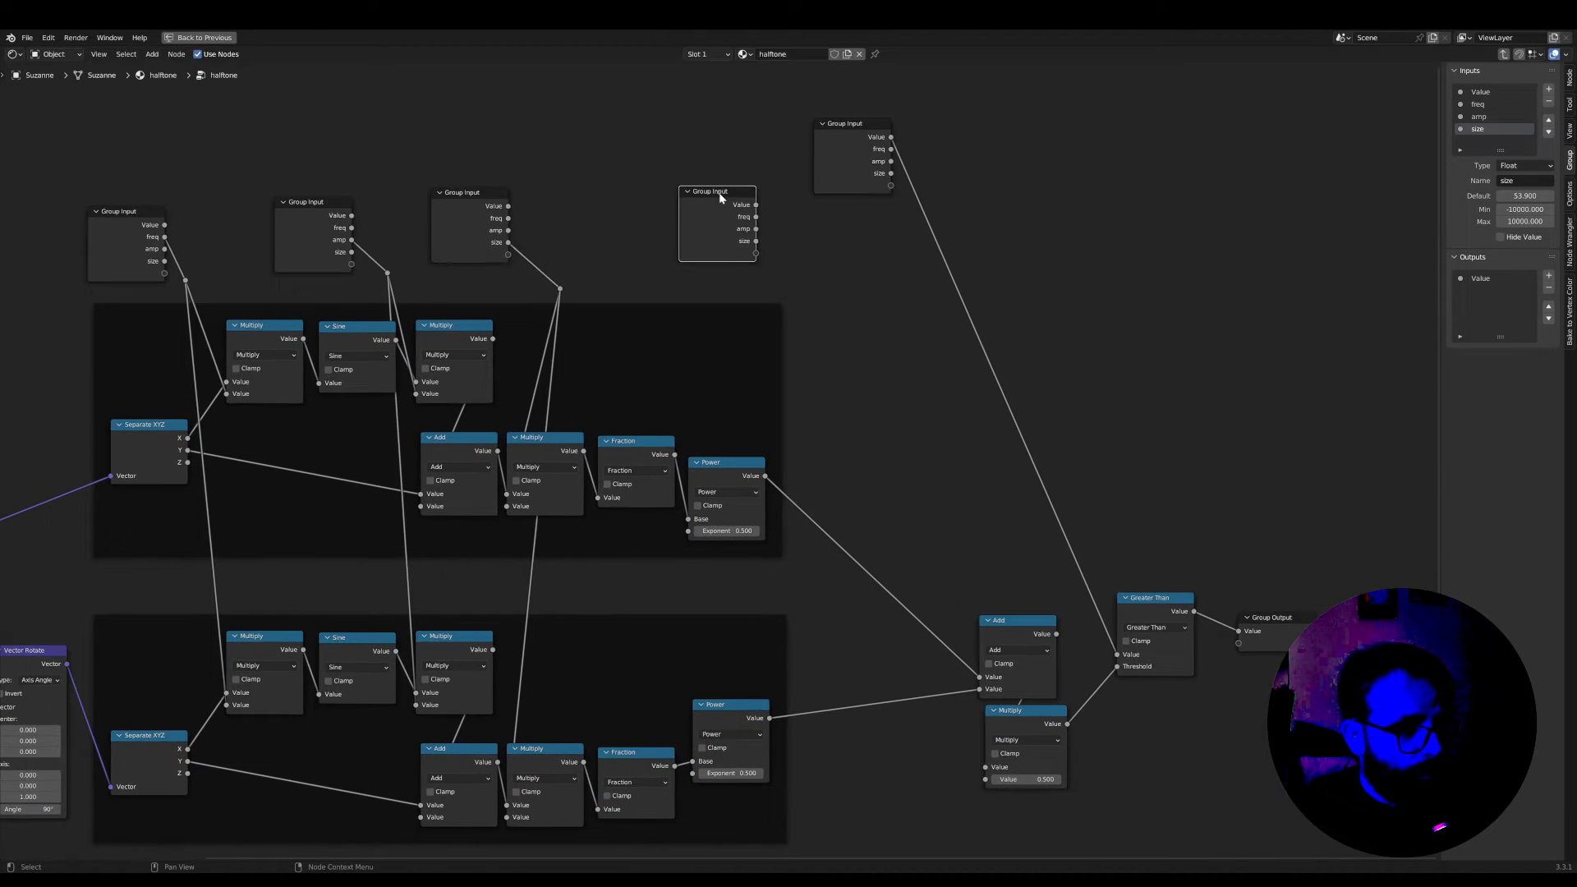
pyautogui.scroll(5, 760, 271)
pyautogui.moveTo(782, 309); pyautogui.dragTo(796, 271, button='middle')
pyautogui.scroll(-1, 751, 337)
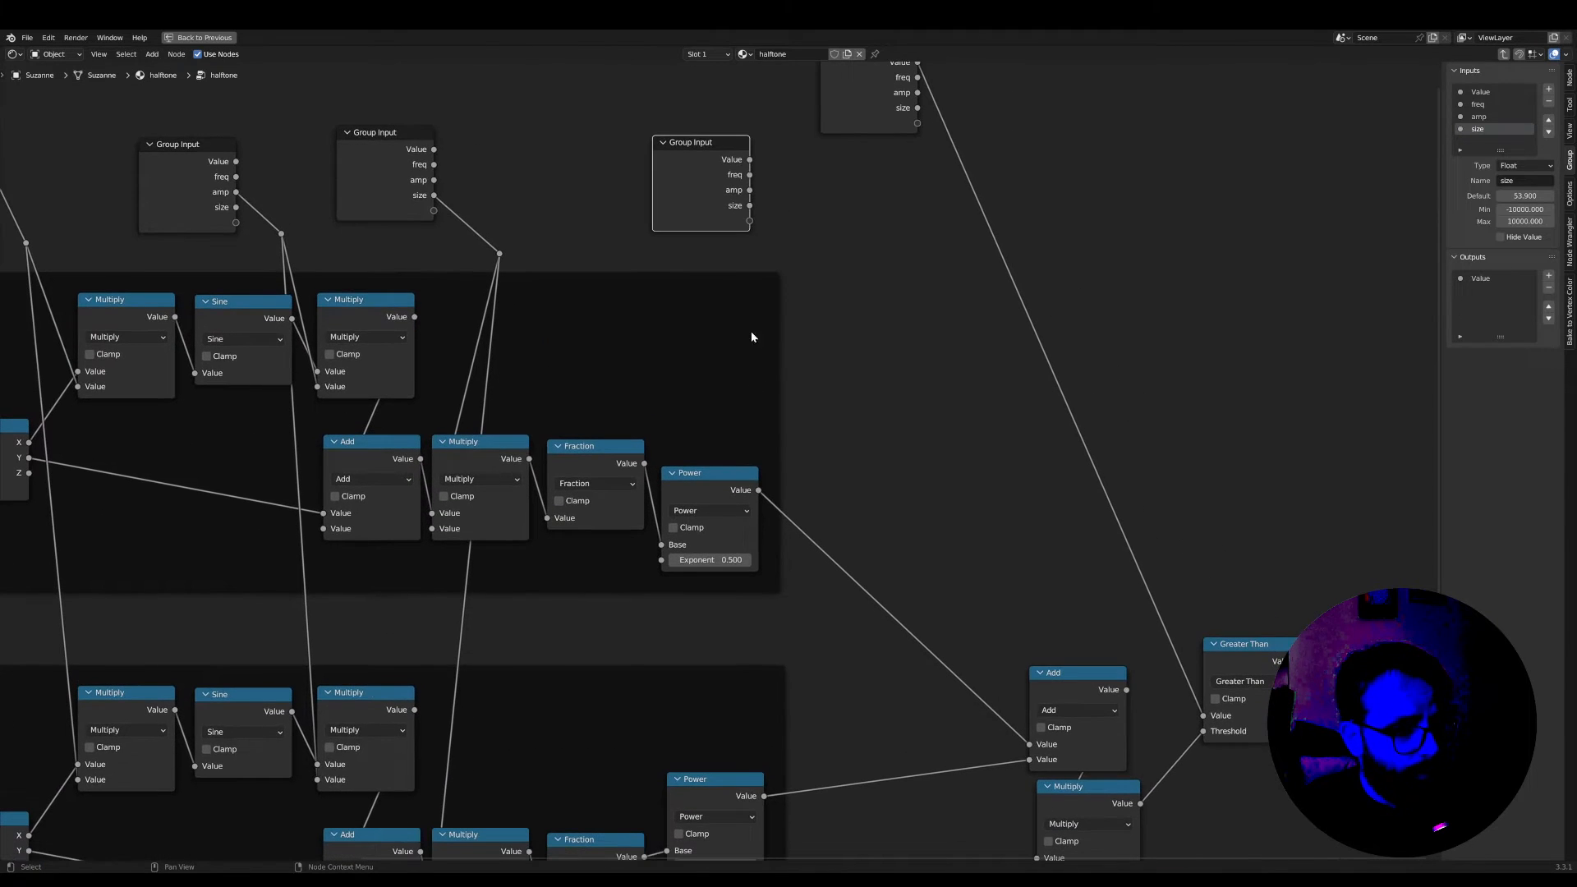
pyautogui.moveTo(671, 540); pyautogui.dragTo(661, 559)
# Connect the Exponent input to the lower frame's Power node too, add a shared reroute on both links, and shift the Group Input aside
pyautogui.scroll(-2, 745, 273)
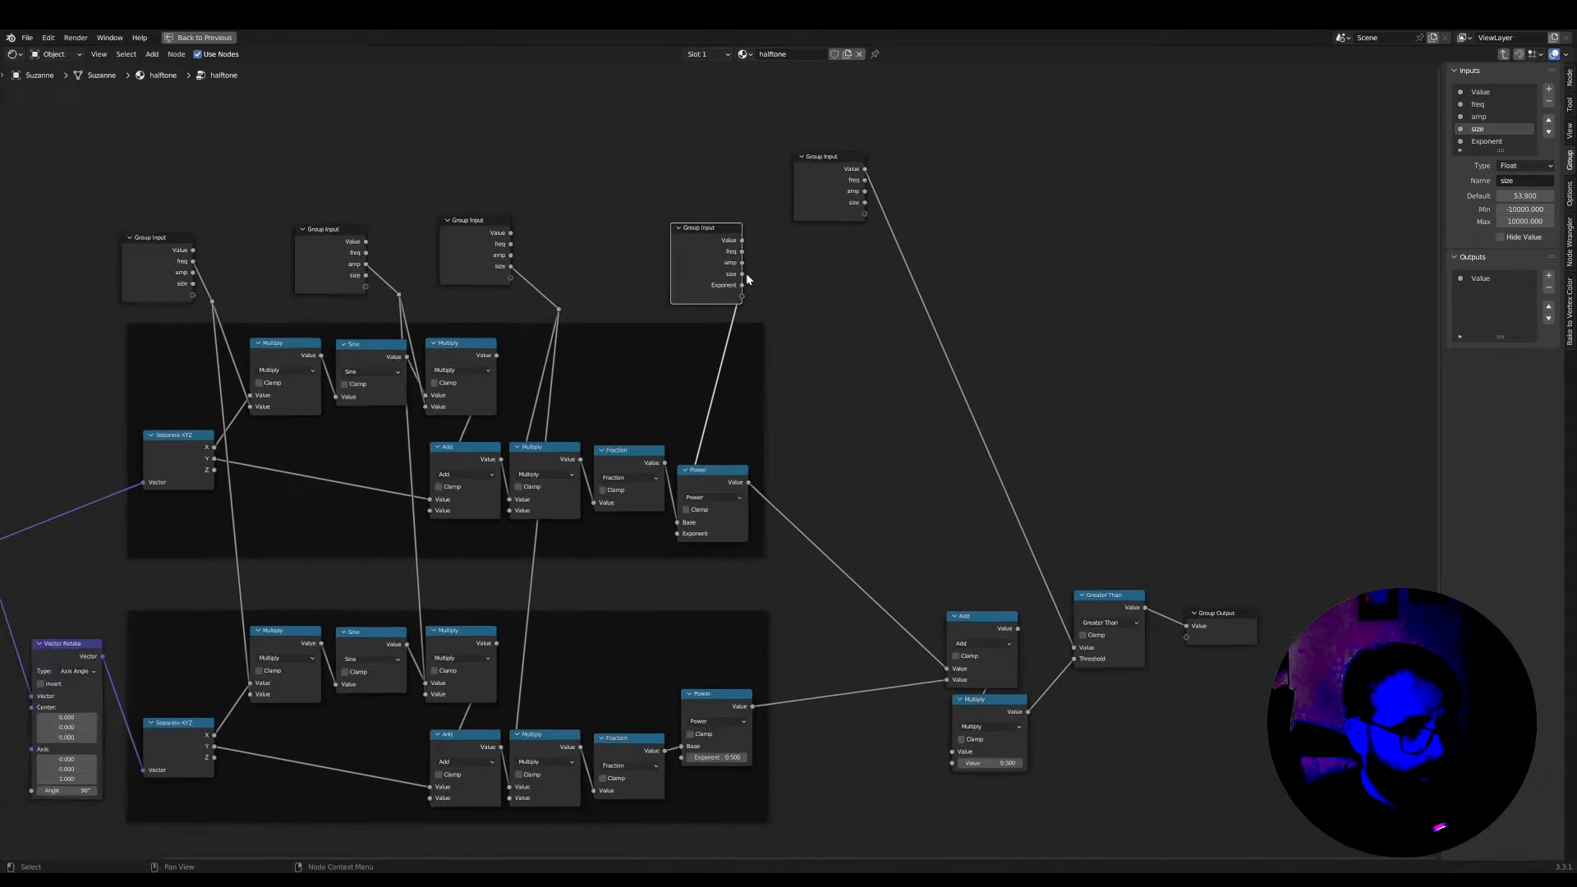
pyautogui.moveTo(746, 273); pyautogui.dragTo(746, 236, button='middle')
pyautogui.moveTo(709, 194); pyautogui.dragTo(686, 180)
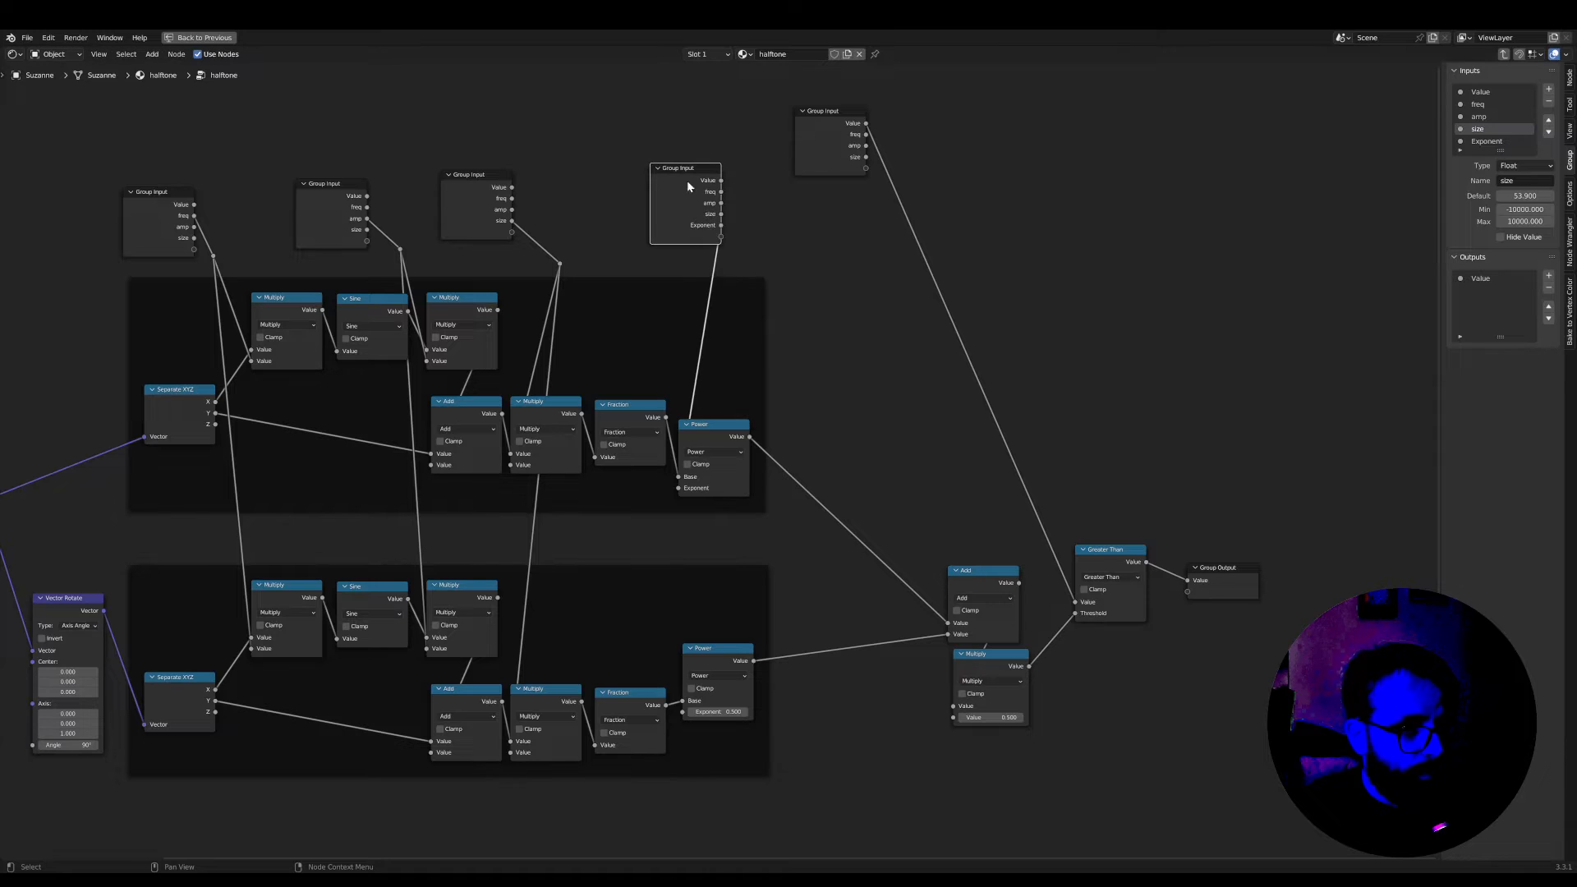
pyautogui.moveTo(687, 711); pyautogui.dragTo(685, 712)
pyautogui.scroll(2, 721, 396)
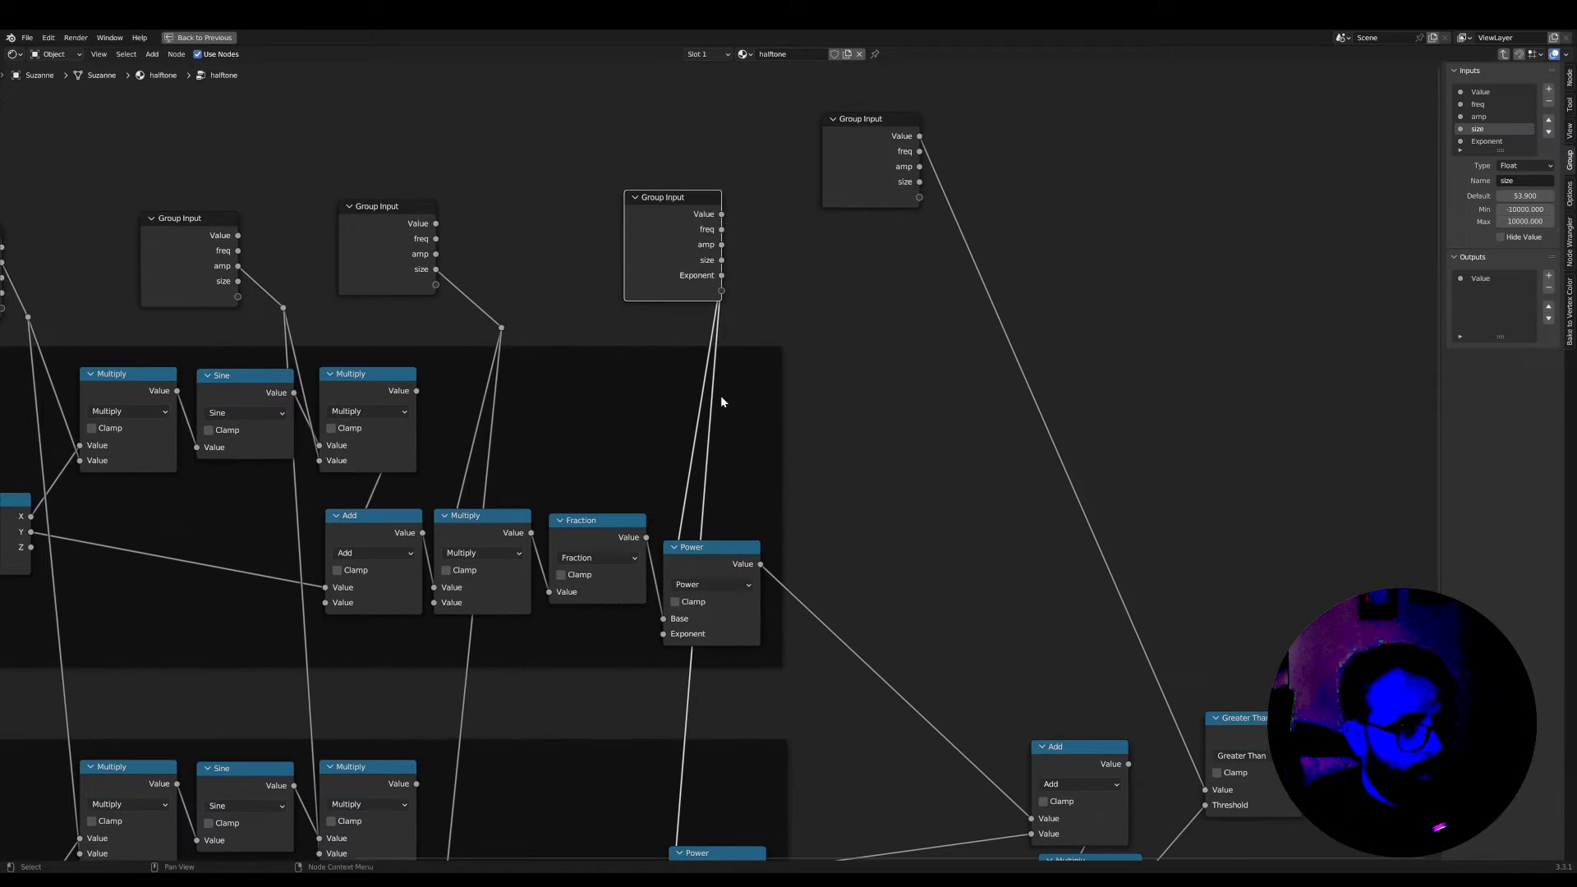
pyautogui.keyDown('shift'); pyautogui.moveTo(747, 311); pyautogui.dragTo(747, 312, button='right'); pyautogui.keyUp('shift')
pyautogui.moveTo(669, 200); pyautogui.dragTo(635, 197)
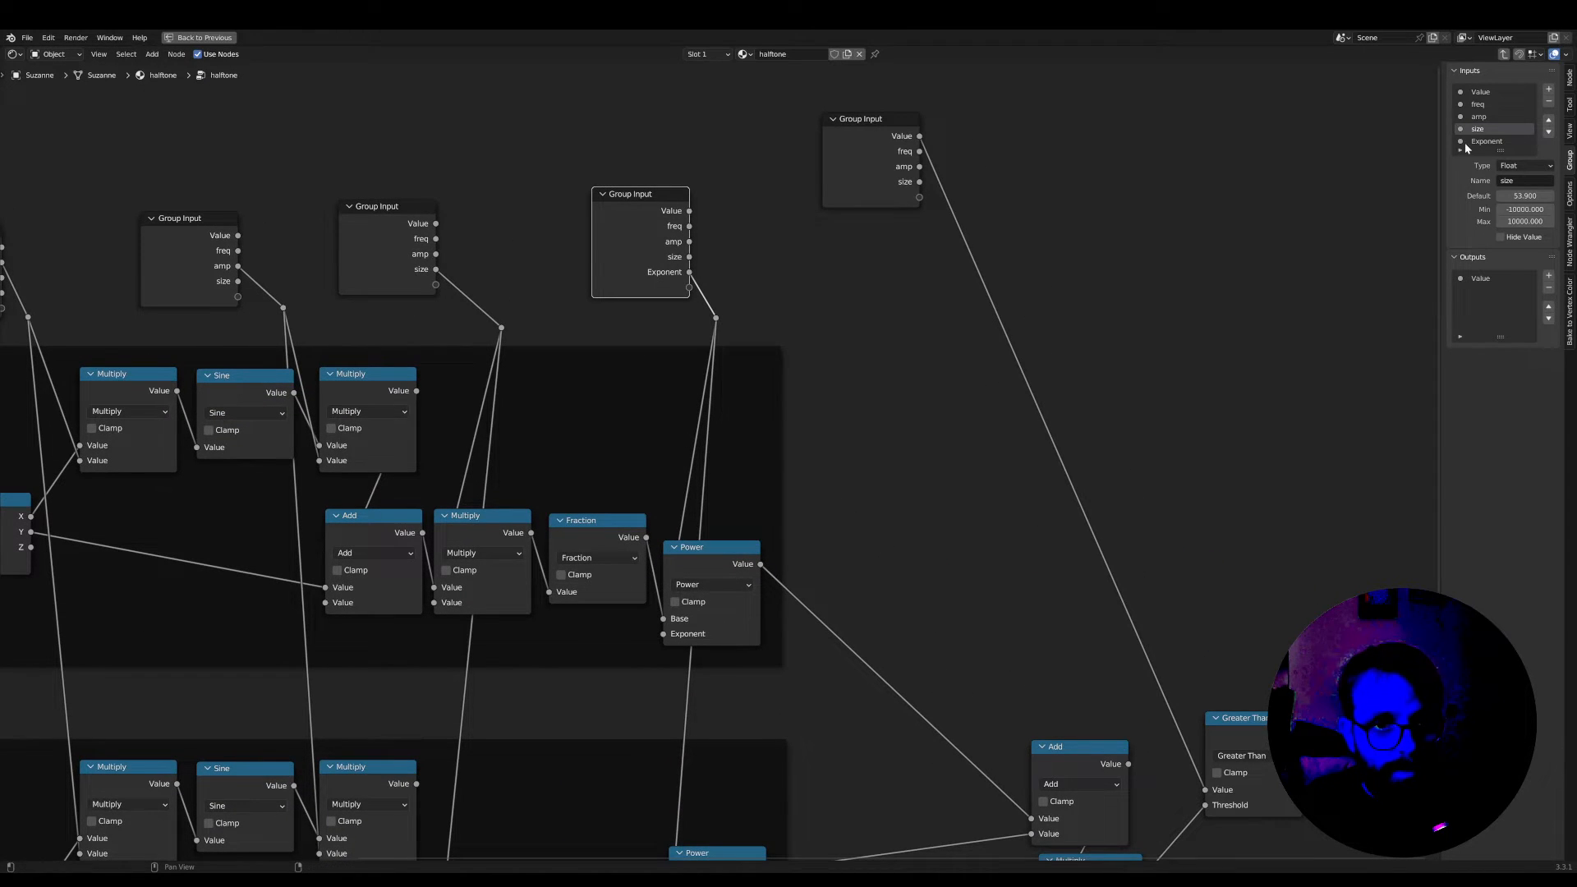
# Rename the Exponent group input as shape in the group's interface settings
pyautogui.click(1509, 181)
pyautogui.write('sh')
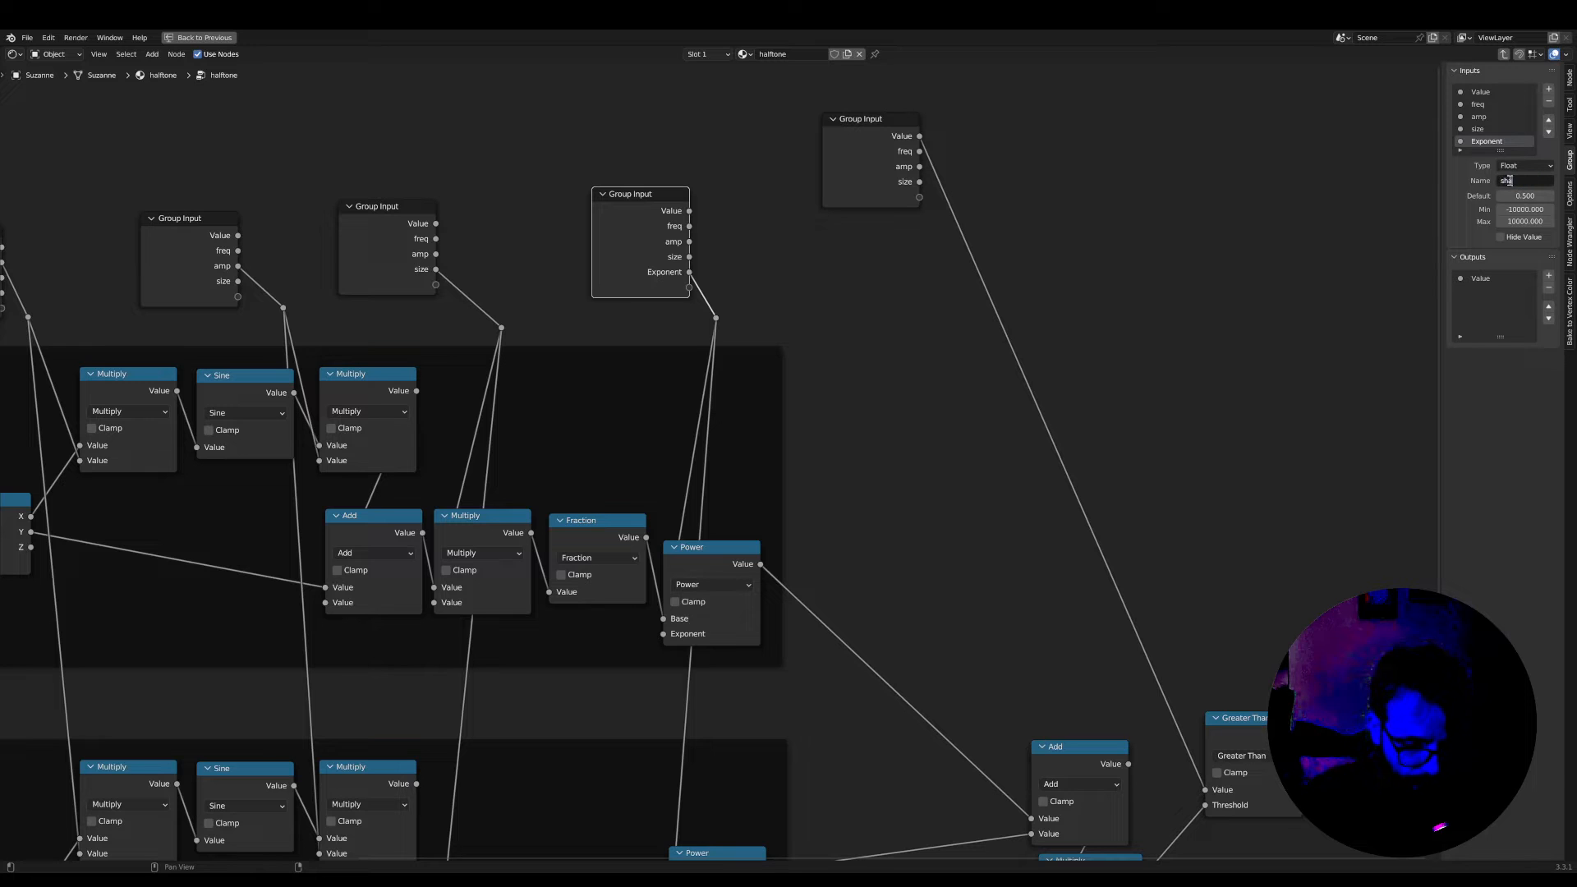
pyautogui.write('ape')
pyautogui.press('Return')
# Duplicate the freq Group Input and place the copy beside the Vector Rotate node, on its input side
pyautogui.scroll(-3, 731, 452)
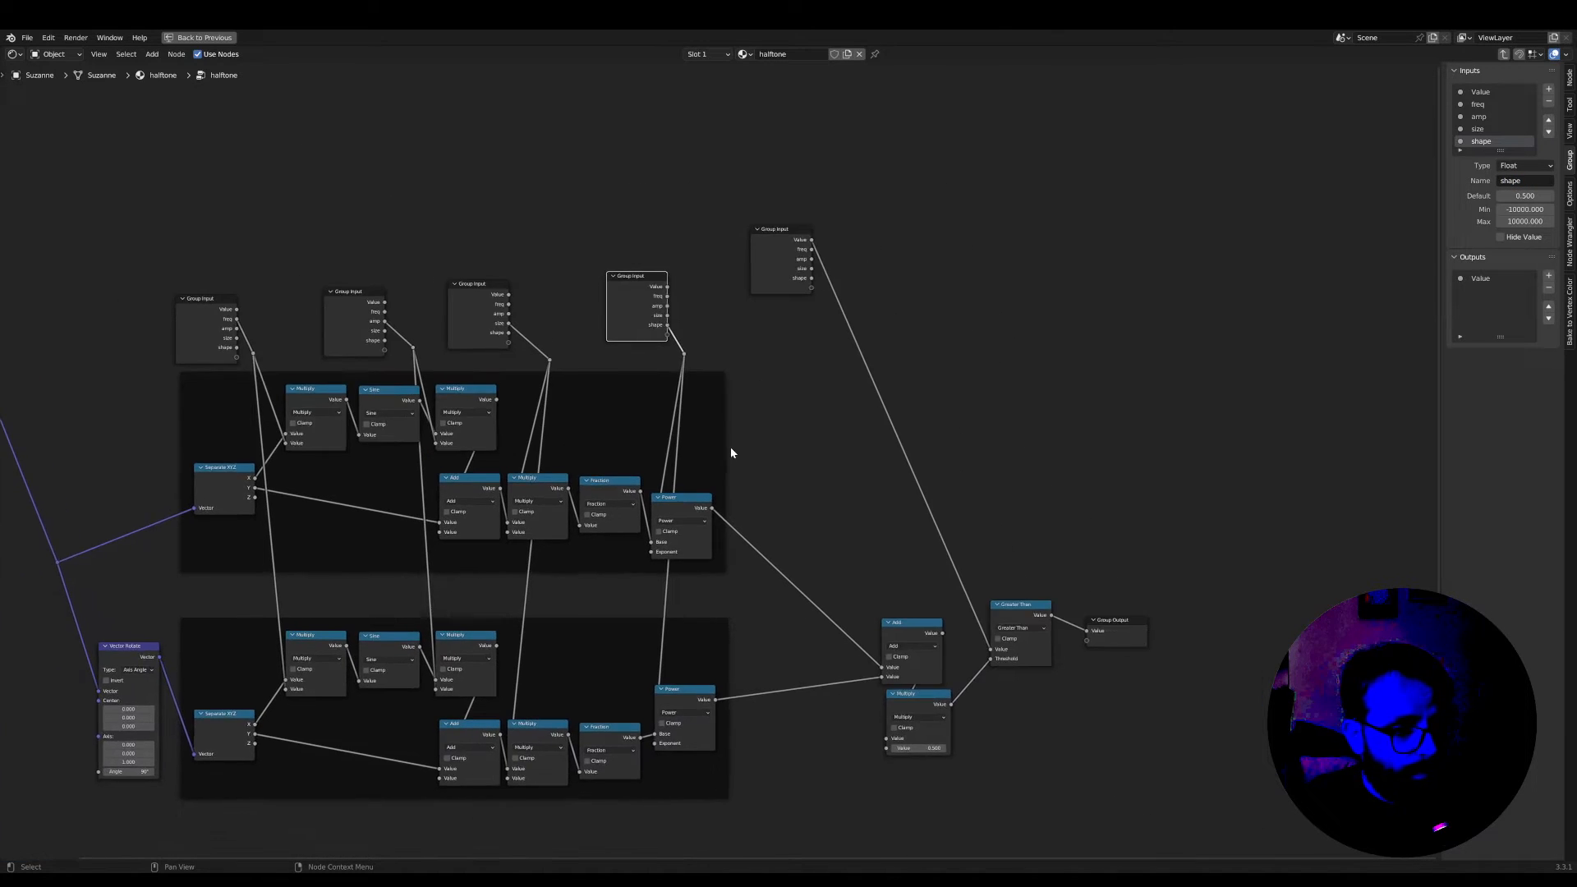
pyautogui.scroll(1, 731, 452)
pyautogui.moveTo(744, 537); pyautogui.dragTo(976, 520, button='middle')
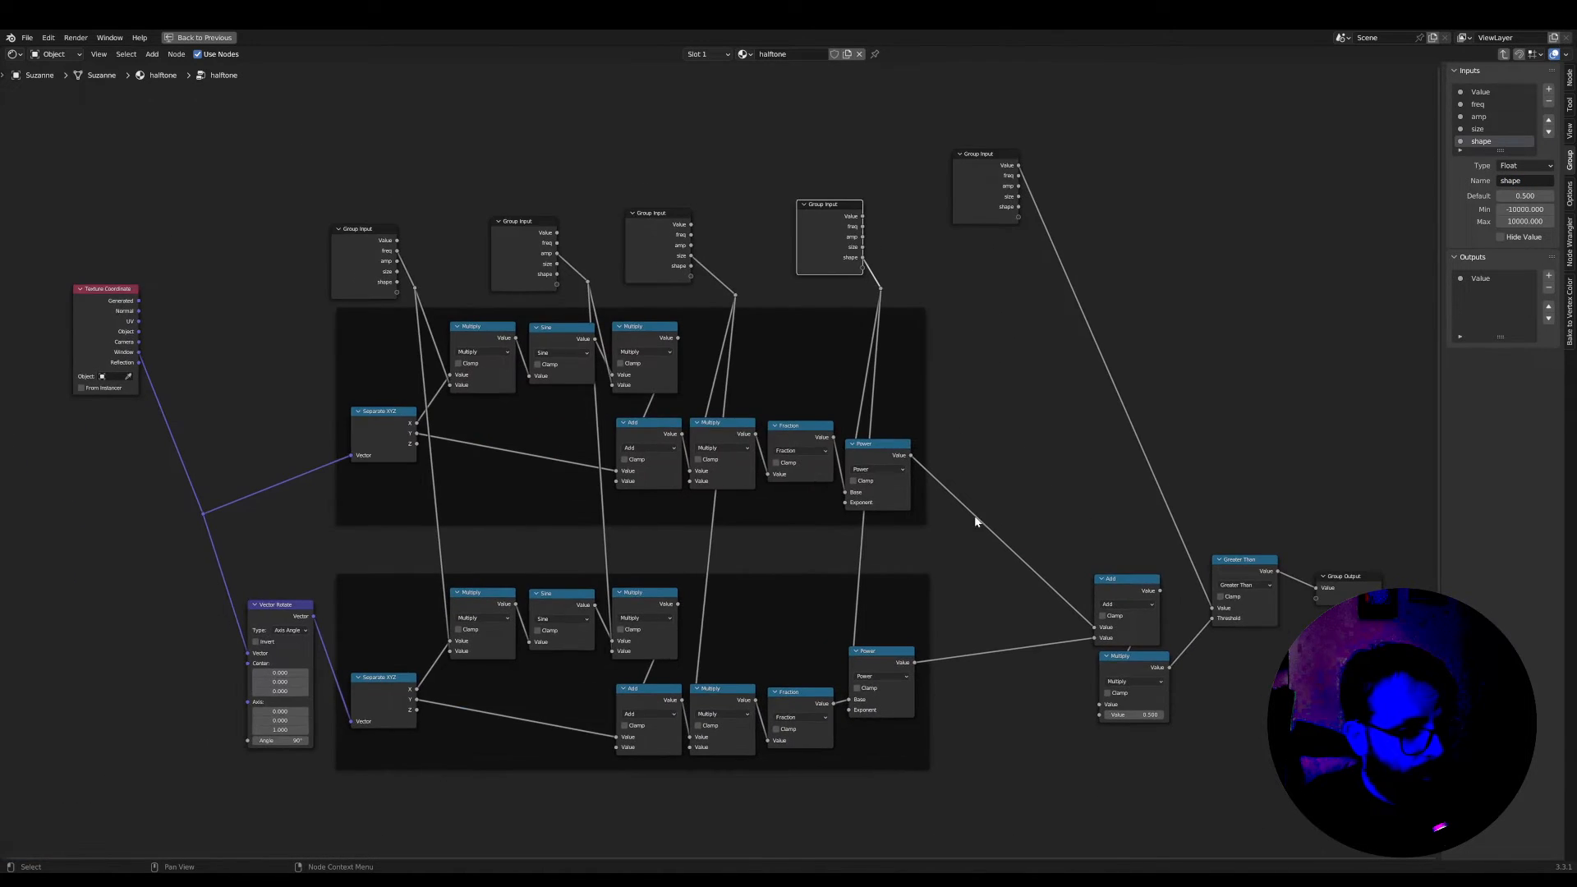
pyautogui.moveTo(326, 529); pyautogui.dragTo(694, 556, button='middle')
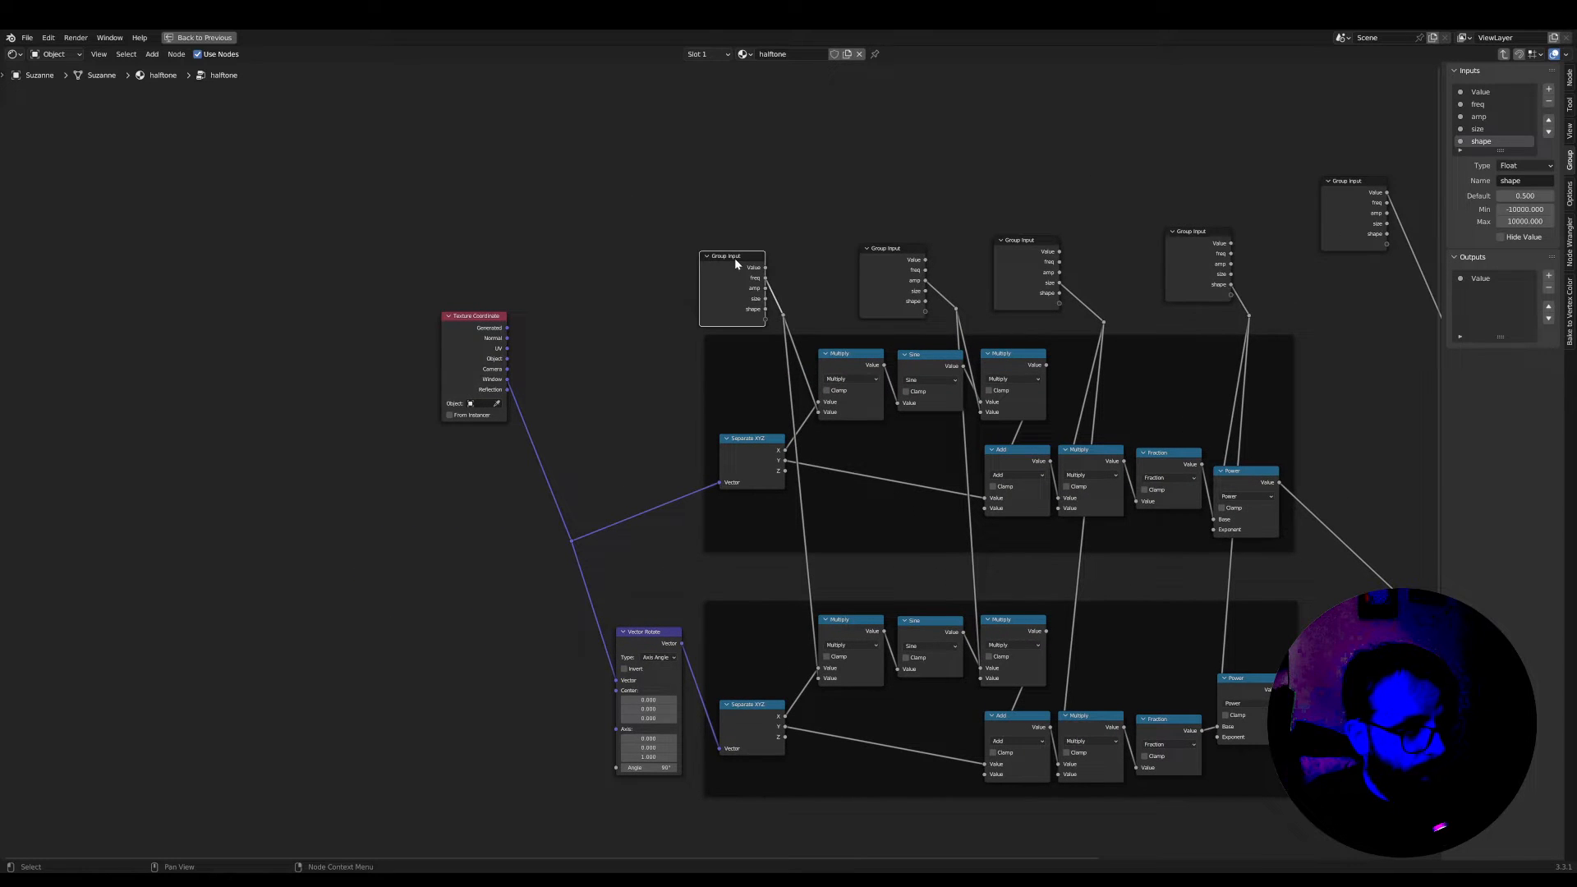
pyautogui.hotkey('shift', 'd')
pyautogui.click(493, 656)
pyautogui.moveTo(562, 691); pyautogui.dragTo(510, 616, button='middle')
pyautogui.scroll(6, 510, 614)
pyautogui.moveTo(378, 565); pyautogui.dragTo(387, 624)
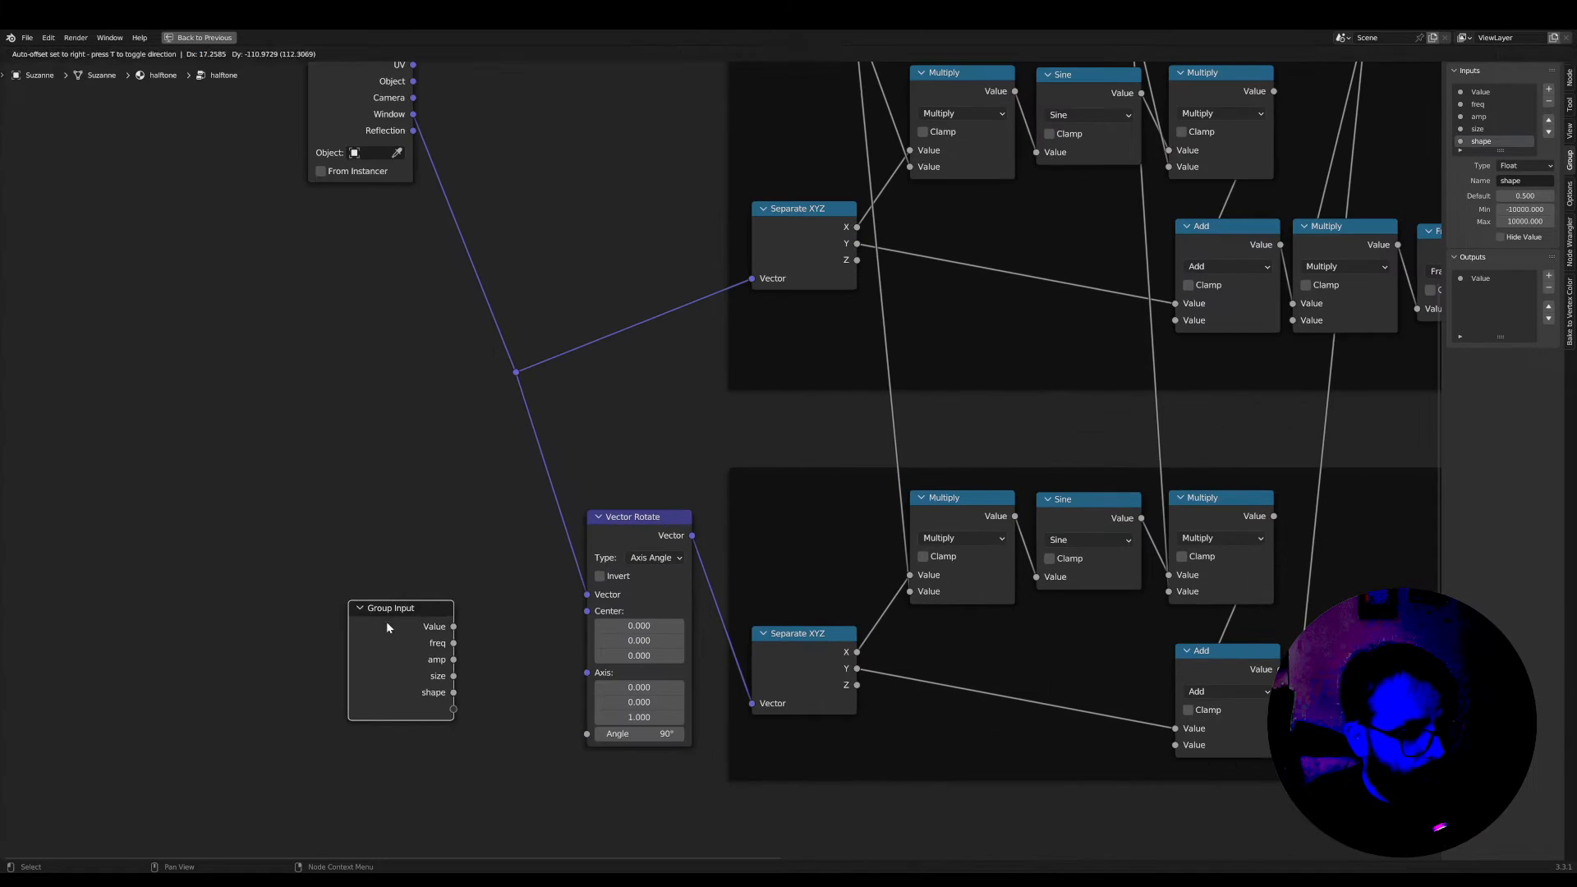
# Connect the copied Group Input's empty socket to the Vector Rotate node's Angle and move the Group Input closer to it
pyautogui.moveTo(544, 696); pyautogui.dragTo(614, 631, button='middle')
pyautogui.scroll(3, 614, 631)
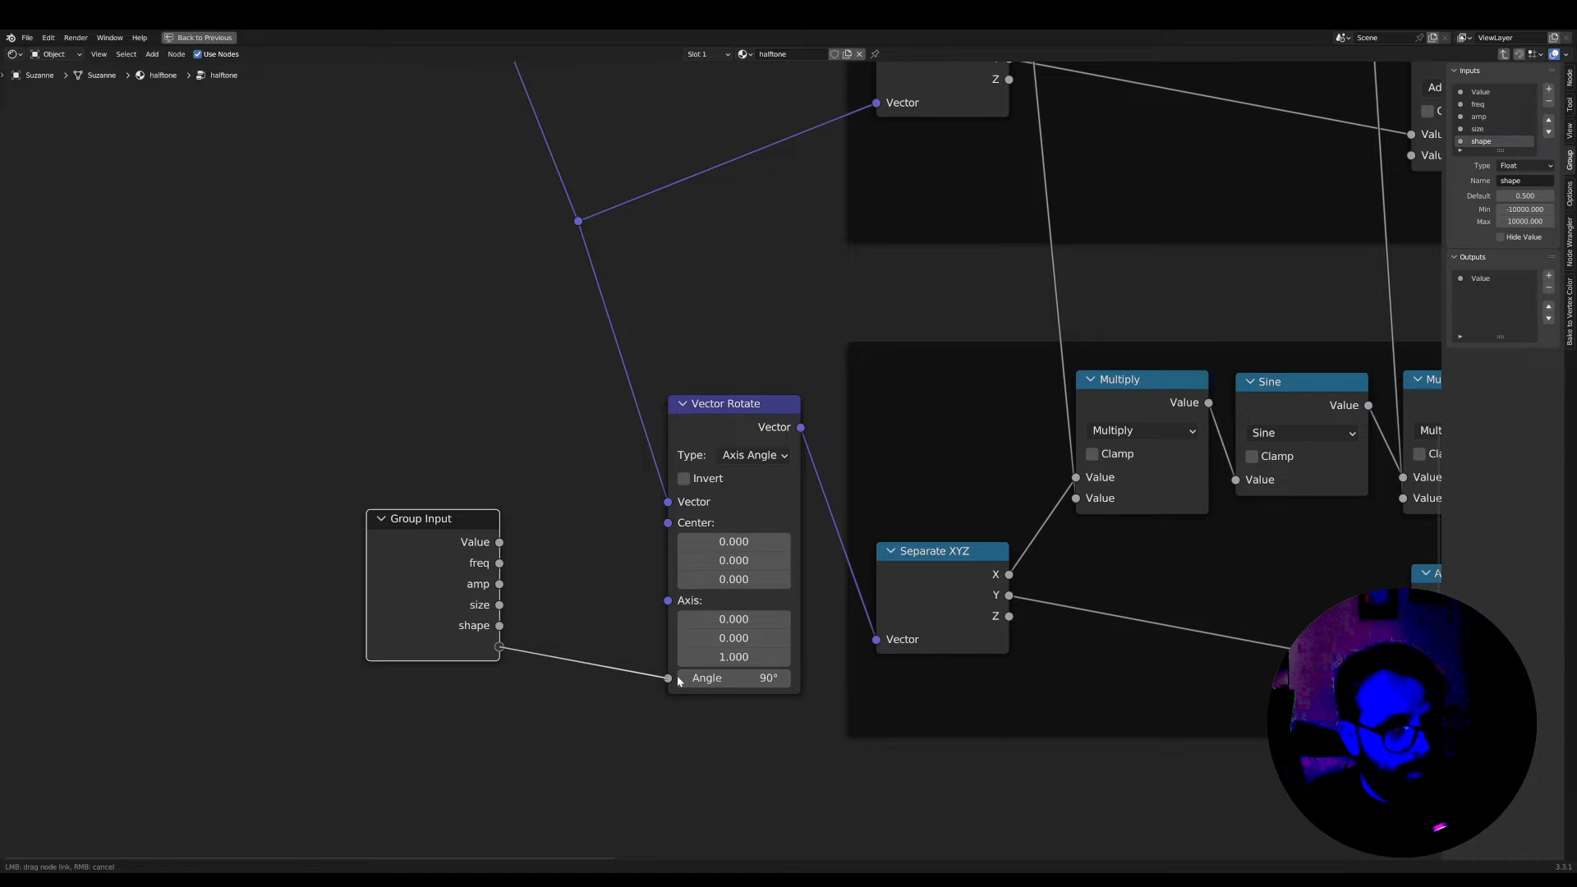
pyautogui.moveTo(678, 680); pyautogui.dragTo(668, 678)
pyautogui.moveTo(420, 541); pyautogui.dragTo(485, 524)
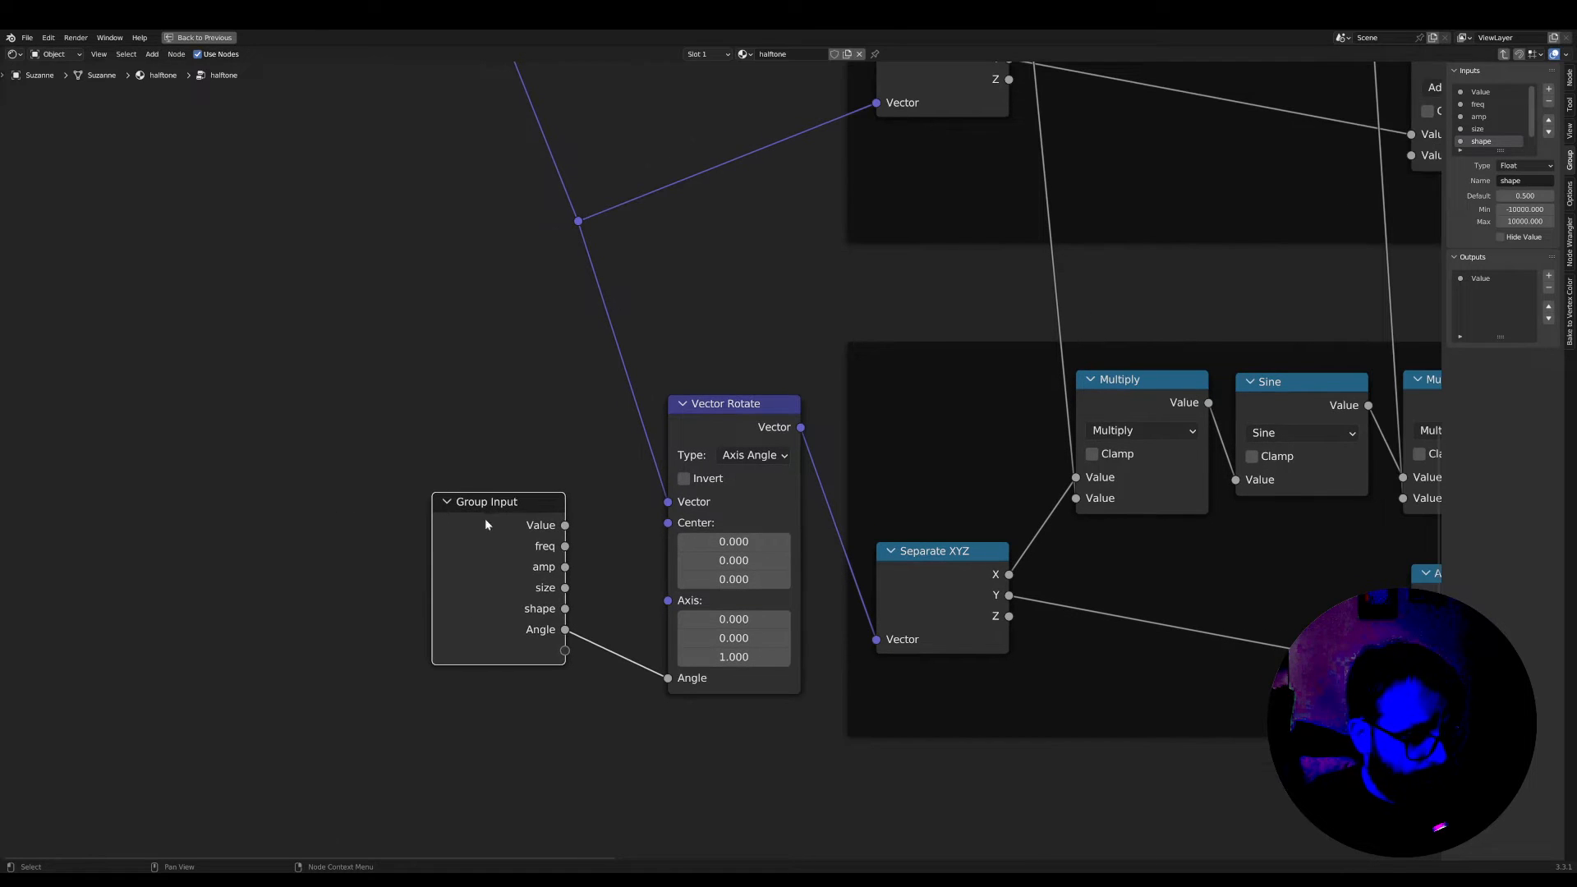
# Duplicate the Vector Rotate node and insert the copy on the link between the texture coordinate reroute and the upper Separate XYZ
pyautogui.scroll(-1, 592, 553)
pyautogui.moveTo(596, 558); pyautogui.dragTo(670, 793, button='middle')
pyautogui.click(825, 642)
pyautogui.moveTo(824, 641); pyautogui.dragTo(797, 711, button='middle')
pyautogui.hotkey('shift', 'd')
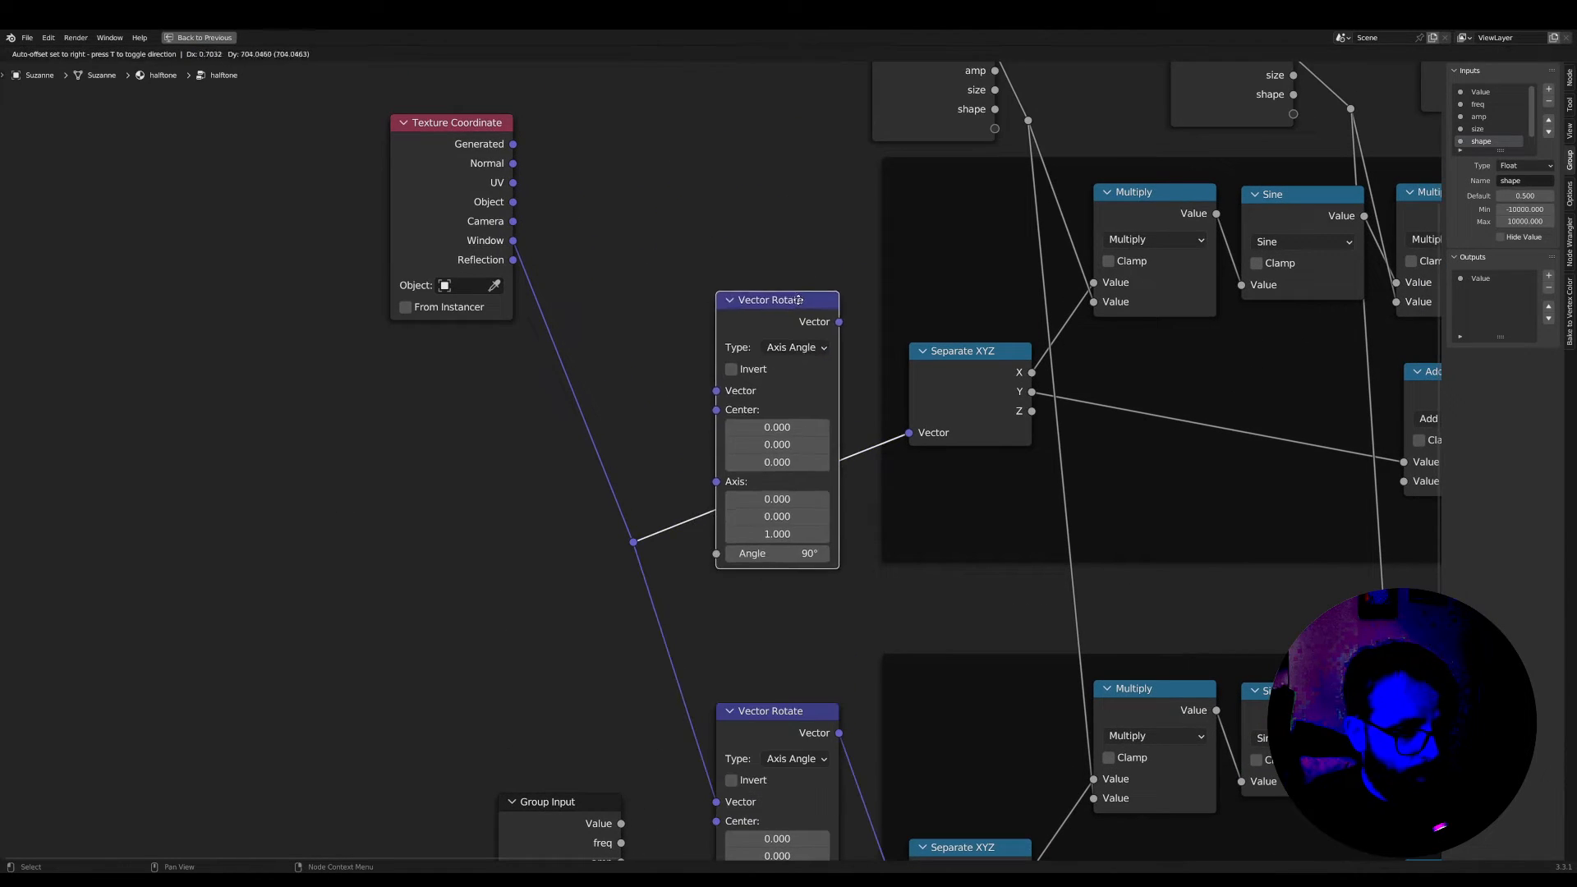
pyautogui.click(798, 301)
pyautogui.scroll(1, 797, 329)
pyautogui.moveTo(796, 337); pyautogui.dragTo(847, 162, button='middle')
# Duplicate the Group Input beside the upper Vector Rotate and connect its Angle output to that node's Angle
pyautogui.scroll(2, 821, 435)
pyautogui.scroll(-2, 756, 459)
pyautogui.click(594, 676)
pyautogui.hotkey('shift', 'd')
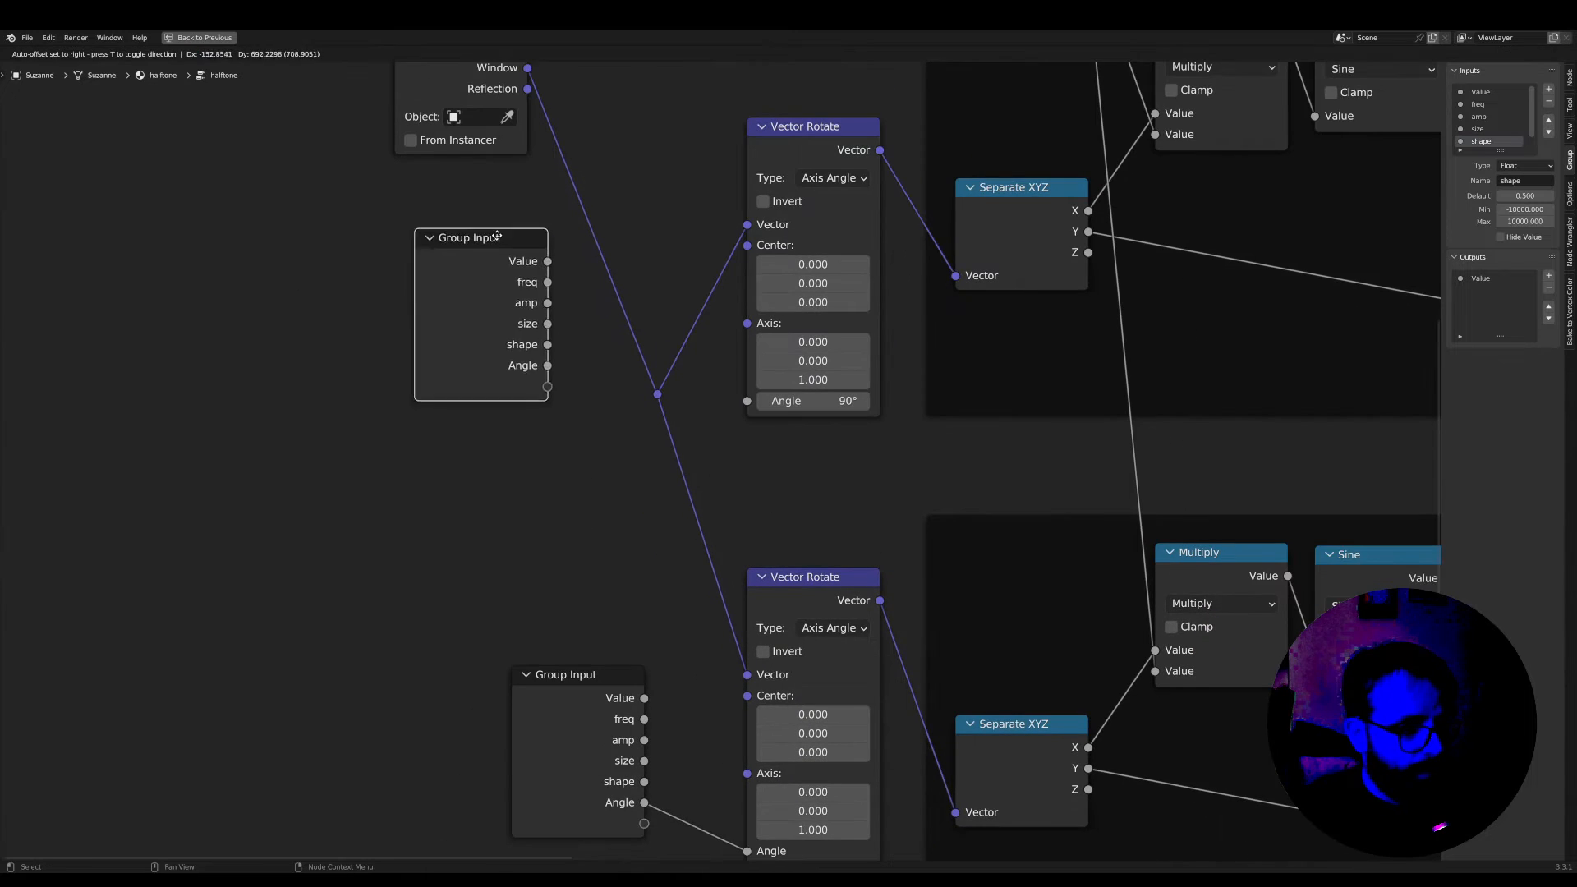
pyautogui.click(522, 280)
pyautogui.moveTo(752, 403); pyautogui.dragTo(751, 403)
# Connect the lower Group Input's empty socket to the lower Vector Rotate's Angle, giving it a separate group input
pyautogui.scroll(-2, 692, 587)
pyautogui.moveTo(692, 590); pyautogui.dragTo(626, 402, button='middle')
pyautogui.moveTo(566, 530); pyautogui.dragTo(529, 531)
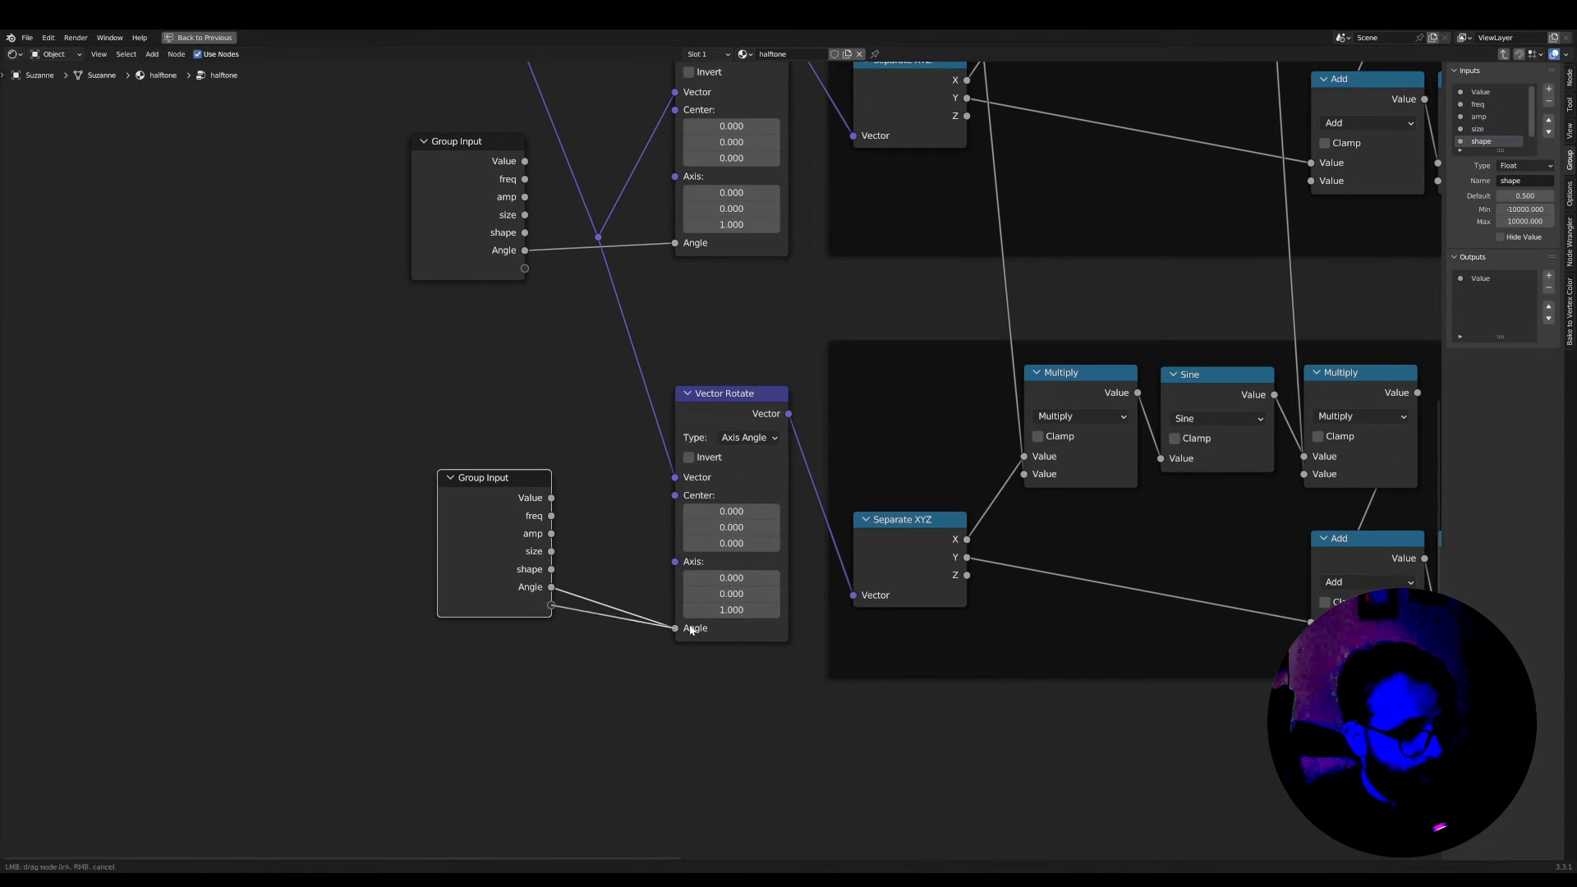
pyautogui.moveTo(690, 626); pyautogui.dragTo(691, 628)
pyautogui.scroll(1, 577, 409)
pyautogui.moveTo(577, 409); pyautogui.dragTo(637, 624, button='middle')
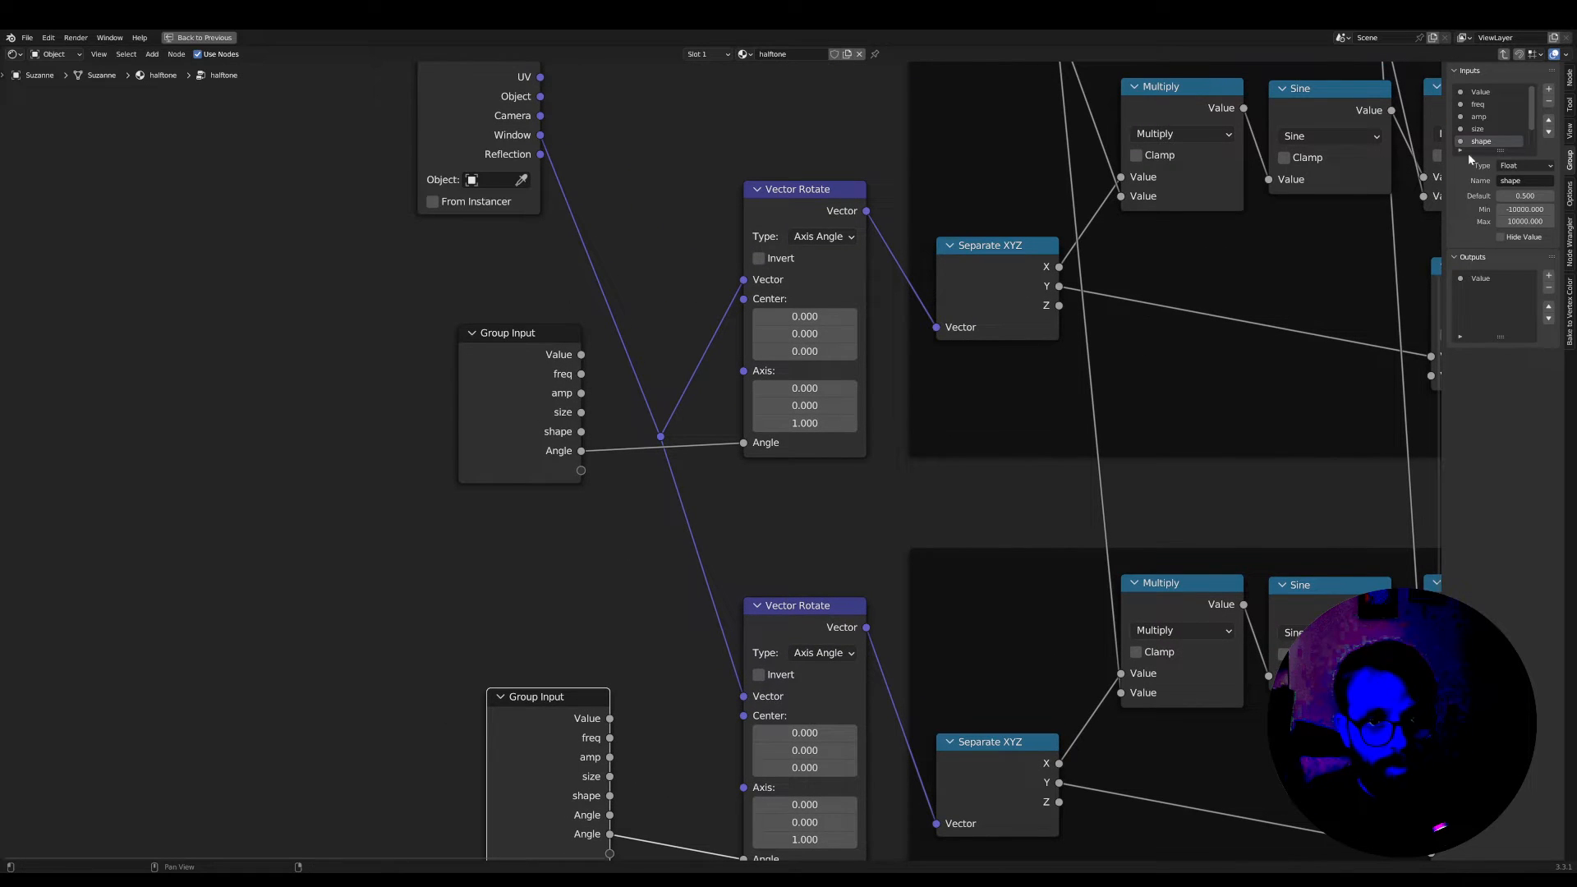
# Enlarge the group inputs list and rename the first Angle input as Angle 1
pyautogui.moveTo(1506, 149); pyautogui.dragTo(1509, 247)
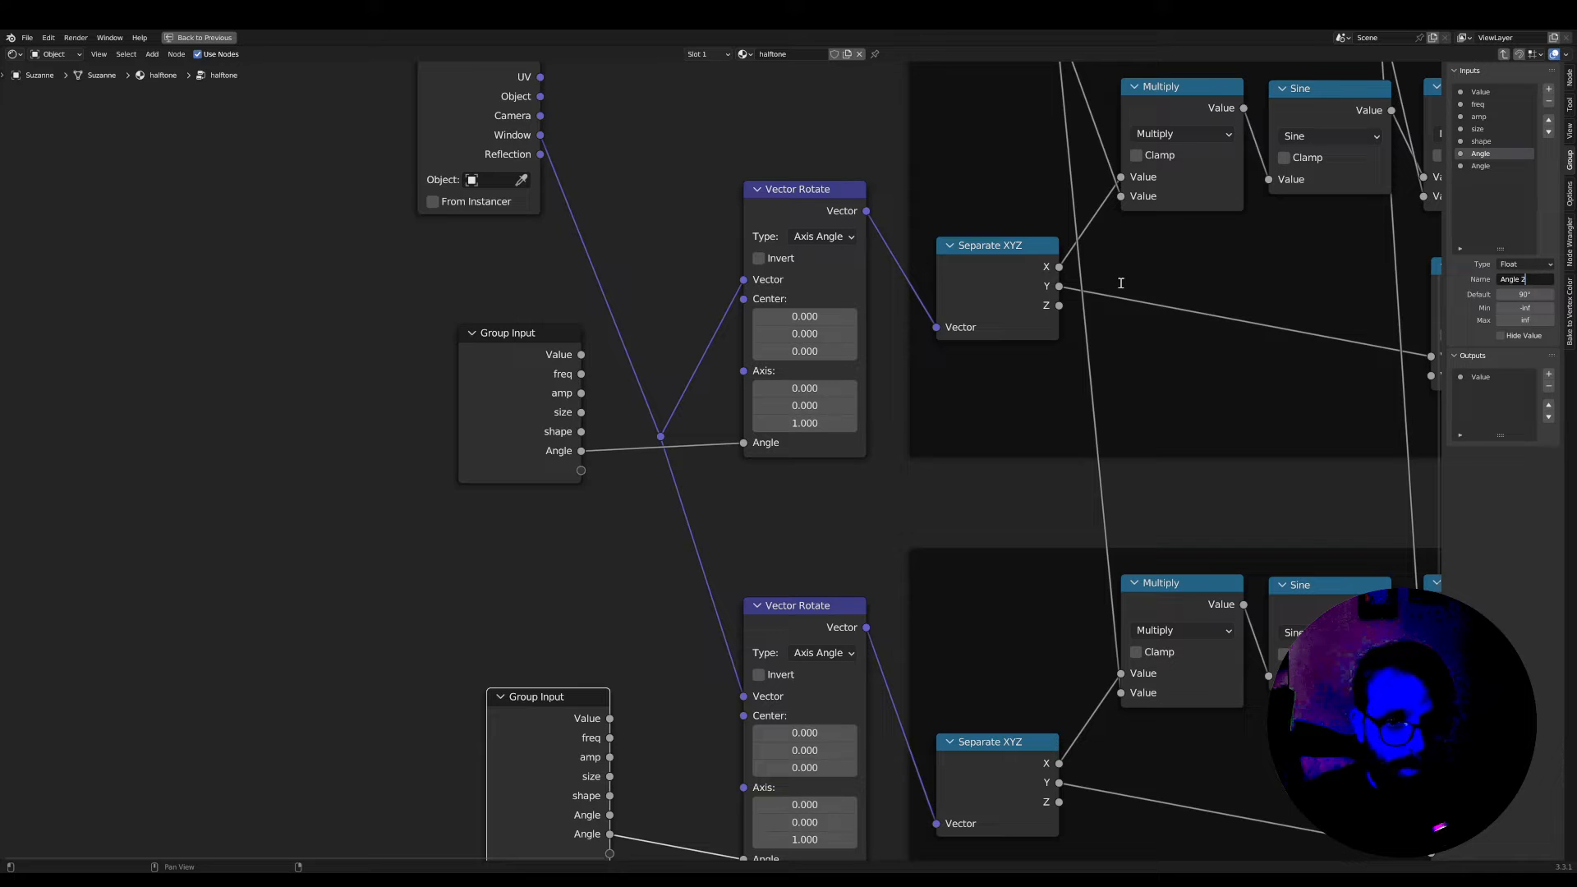
pyautogui.press('BackSpace')
pyautogui.write('1')
pyautogui.press('Return')
pyautogui.moveTo(502, 681); pyautogui.dragTo(528, 575, button='middle')
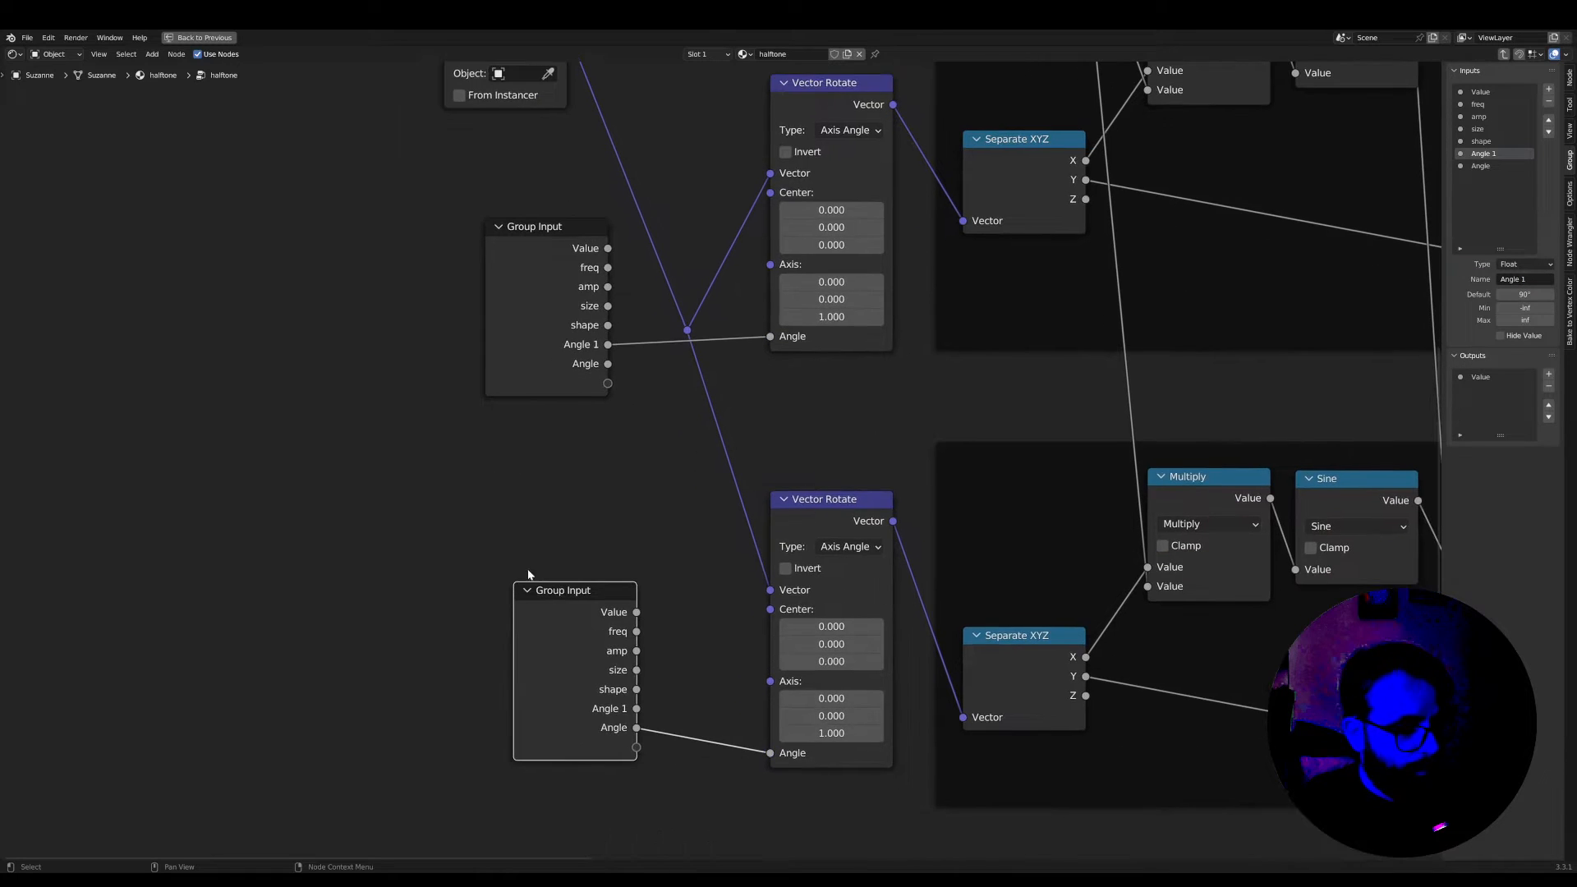
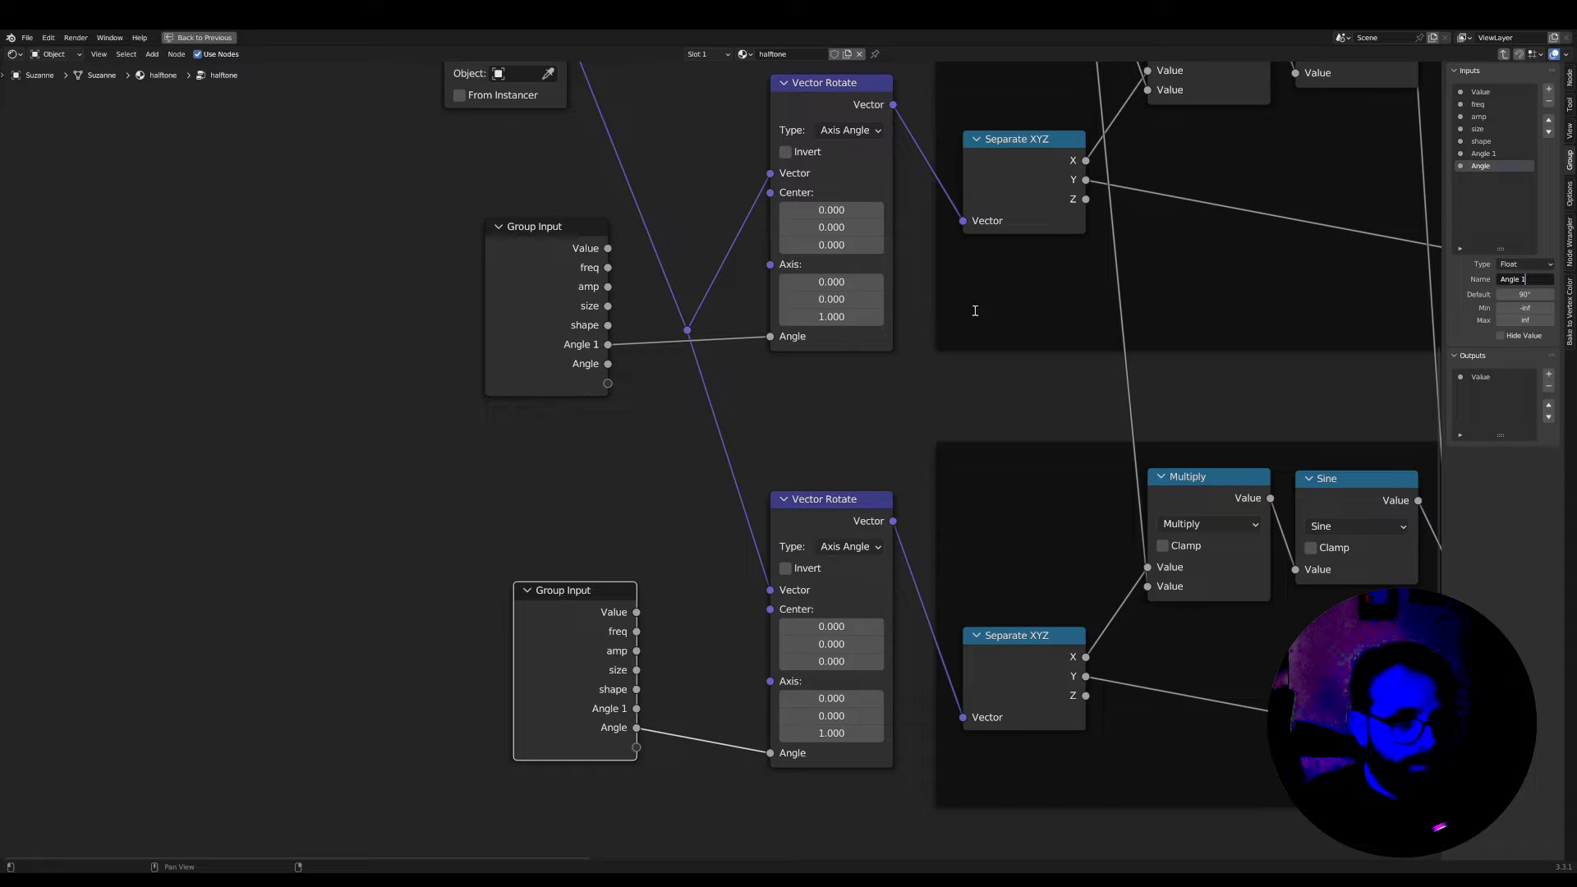
# Rename the second Angle input of the halftone group as Angle 2
pyautogui.write('2')
pyautogui.press('Return')
pyautogui.scroll(-5, 736, 451)
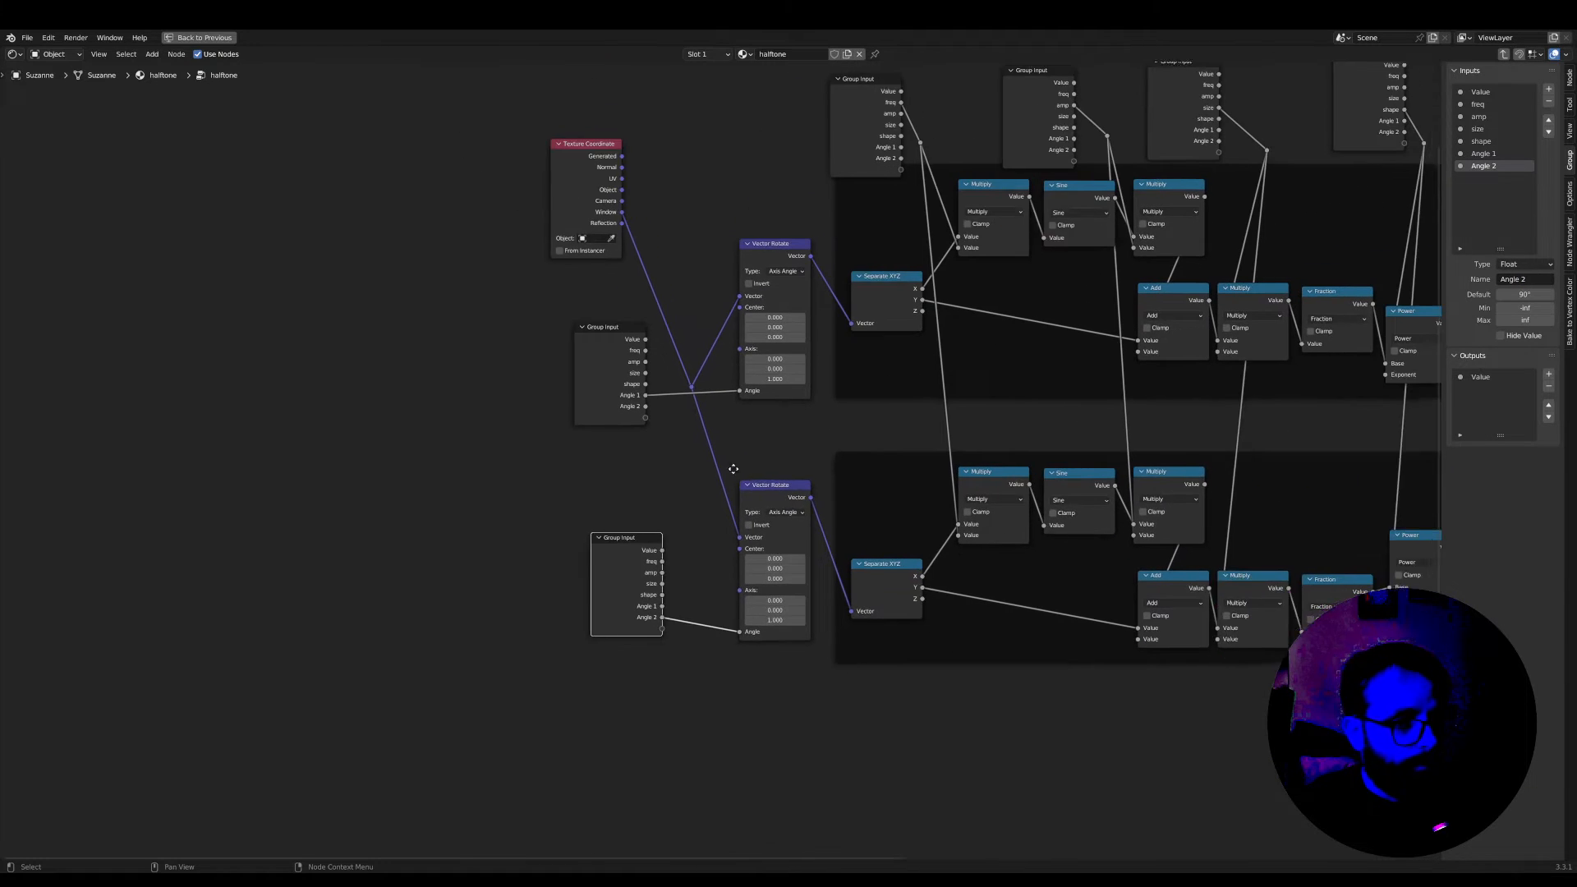
pyautogui.scroll(3, 677, 426)
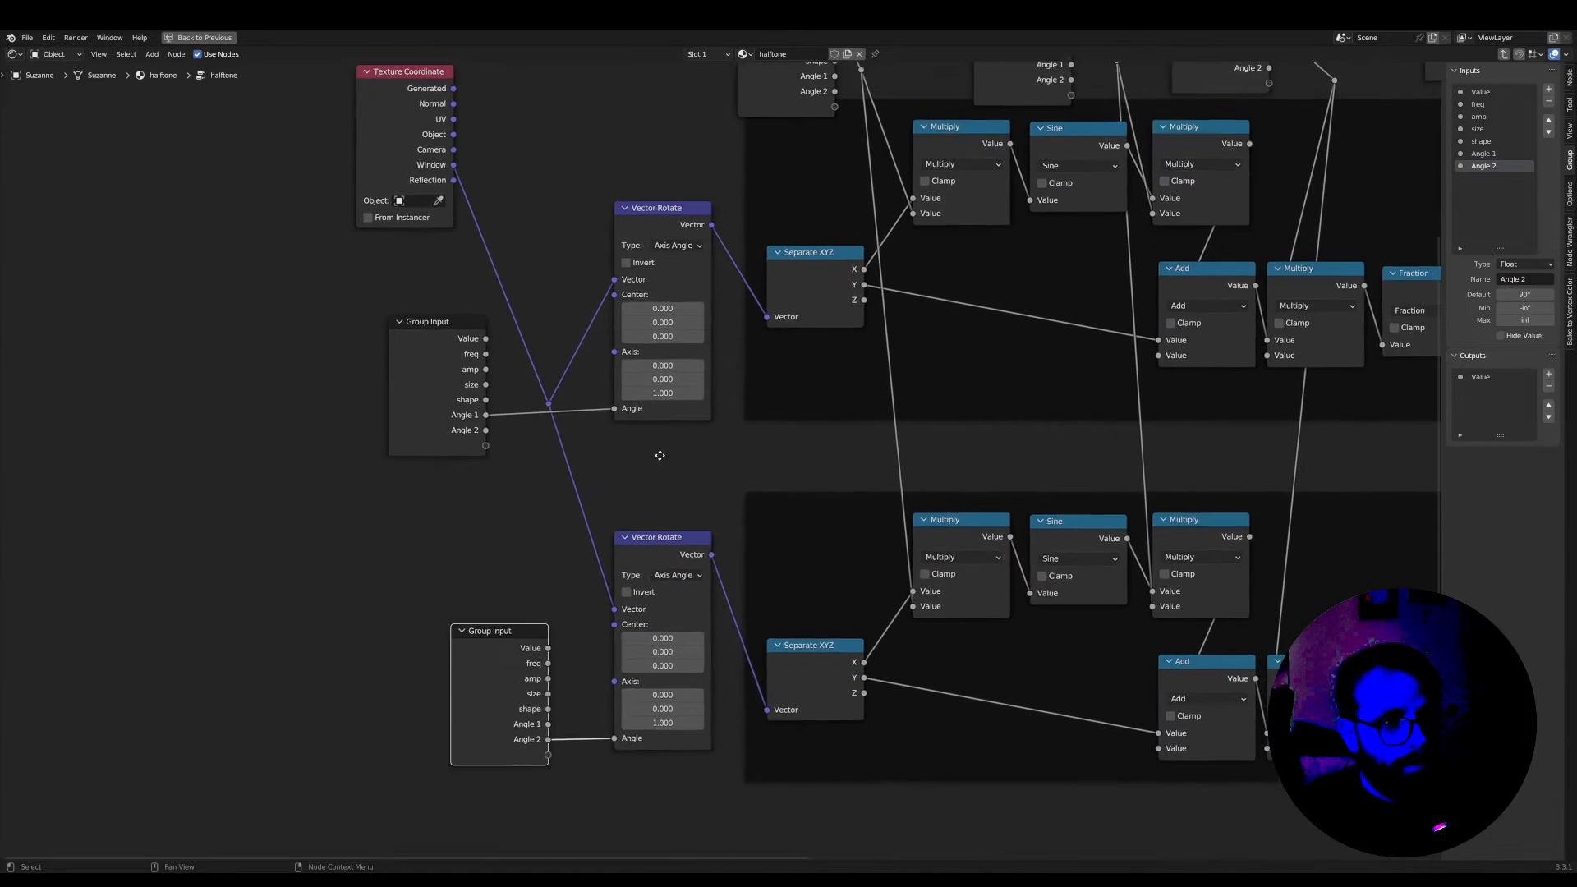
# Restore the split layout, leave the node group and set Angle 1 on the halftone node to 0°
pyautogui.hotkey('ctrl', 'space')
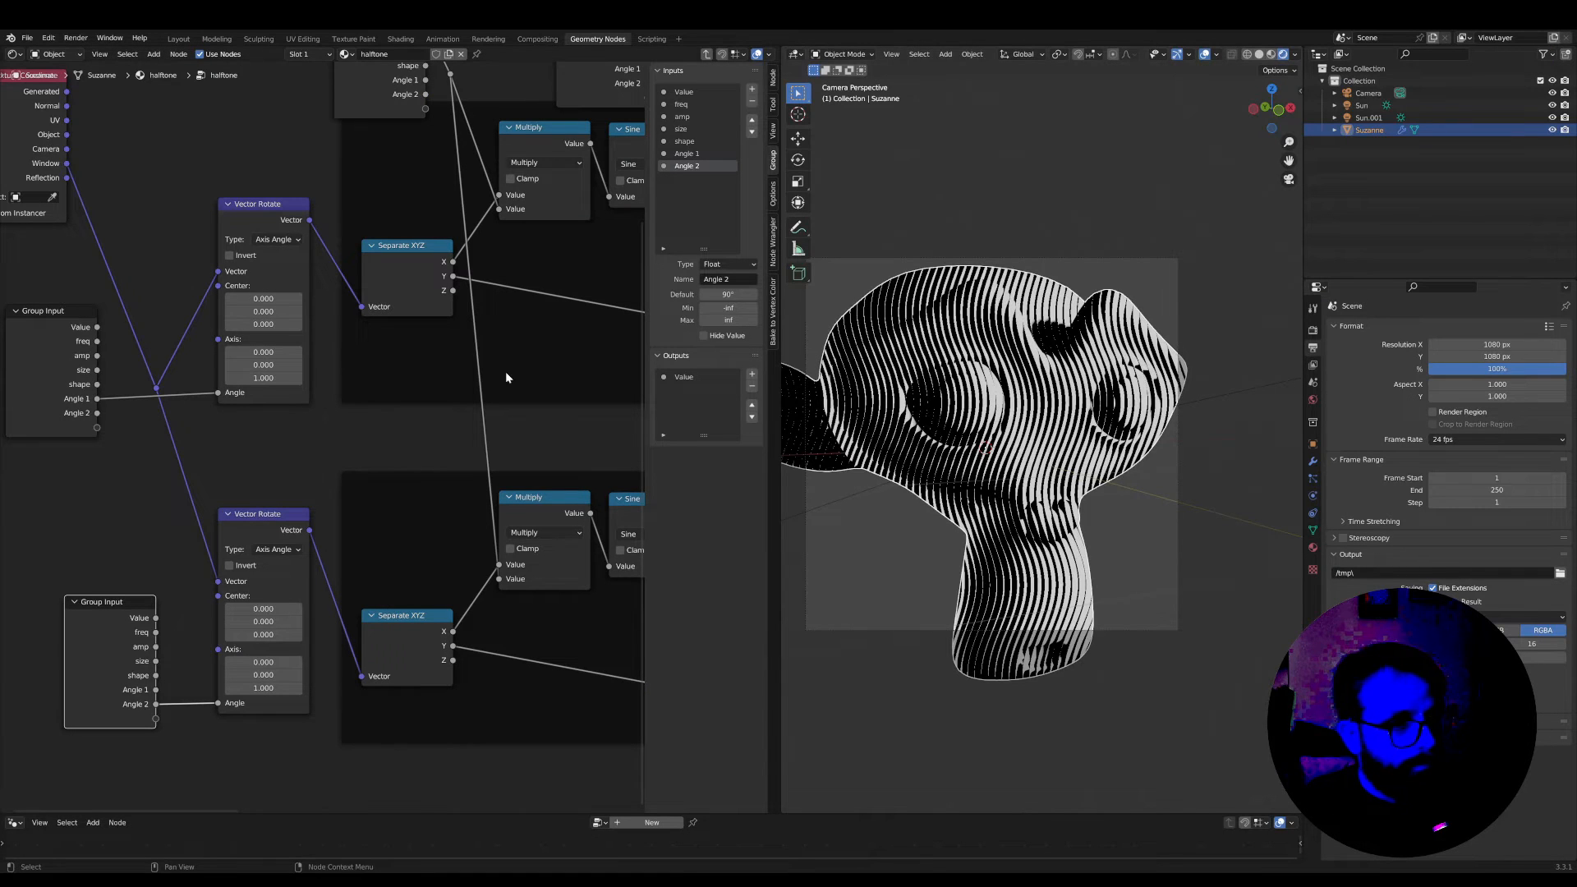
pyautogui.scroll(-2, 363, 437)
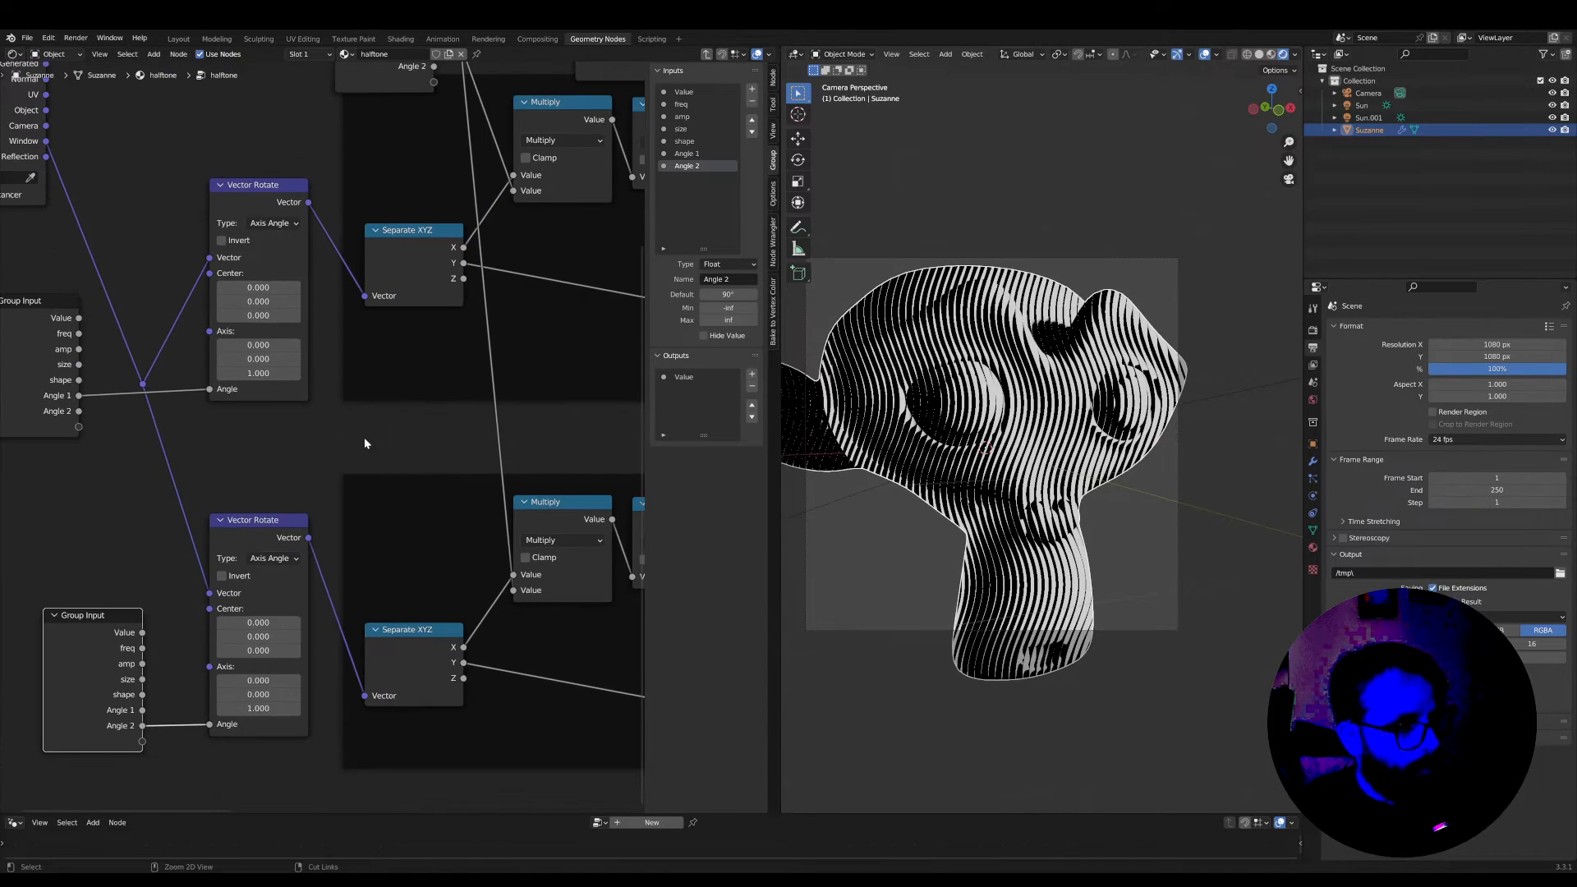
pyautogui.press('Tab')
pyautogui.scroll(2, 365, 443)
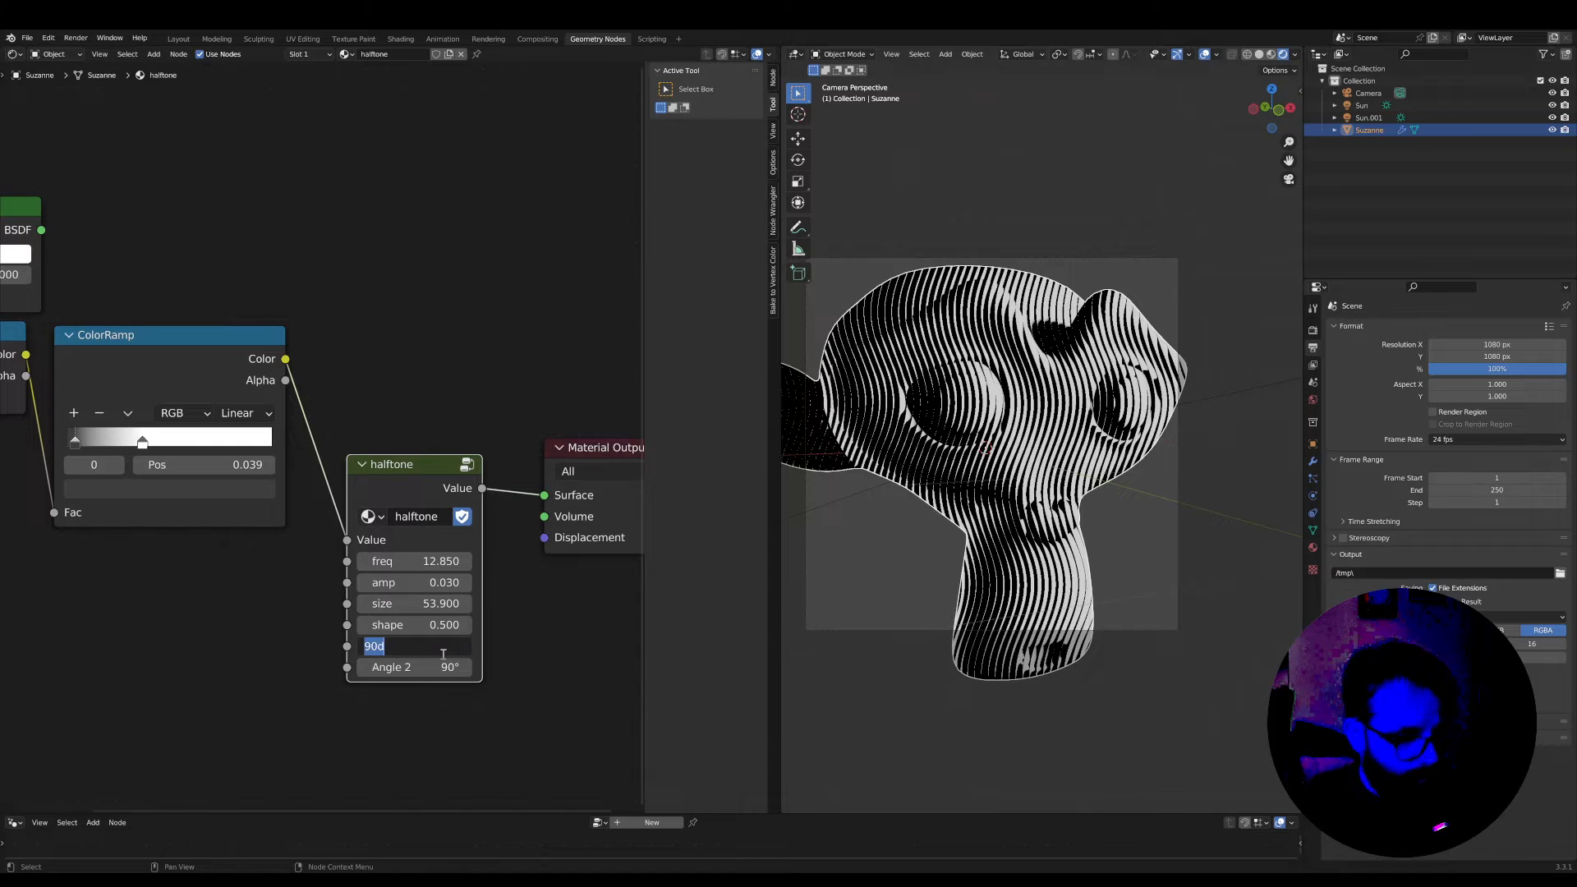
pyautogui.press('Return')
pyautogui.scroll(1, 516, 550)
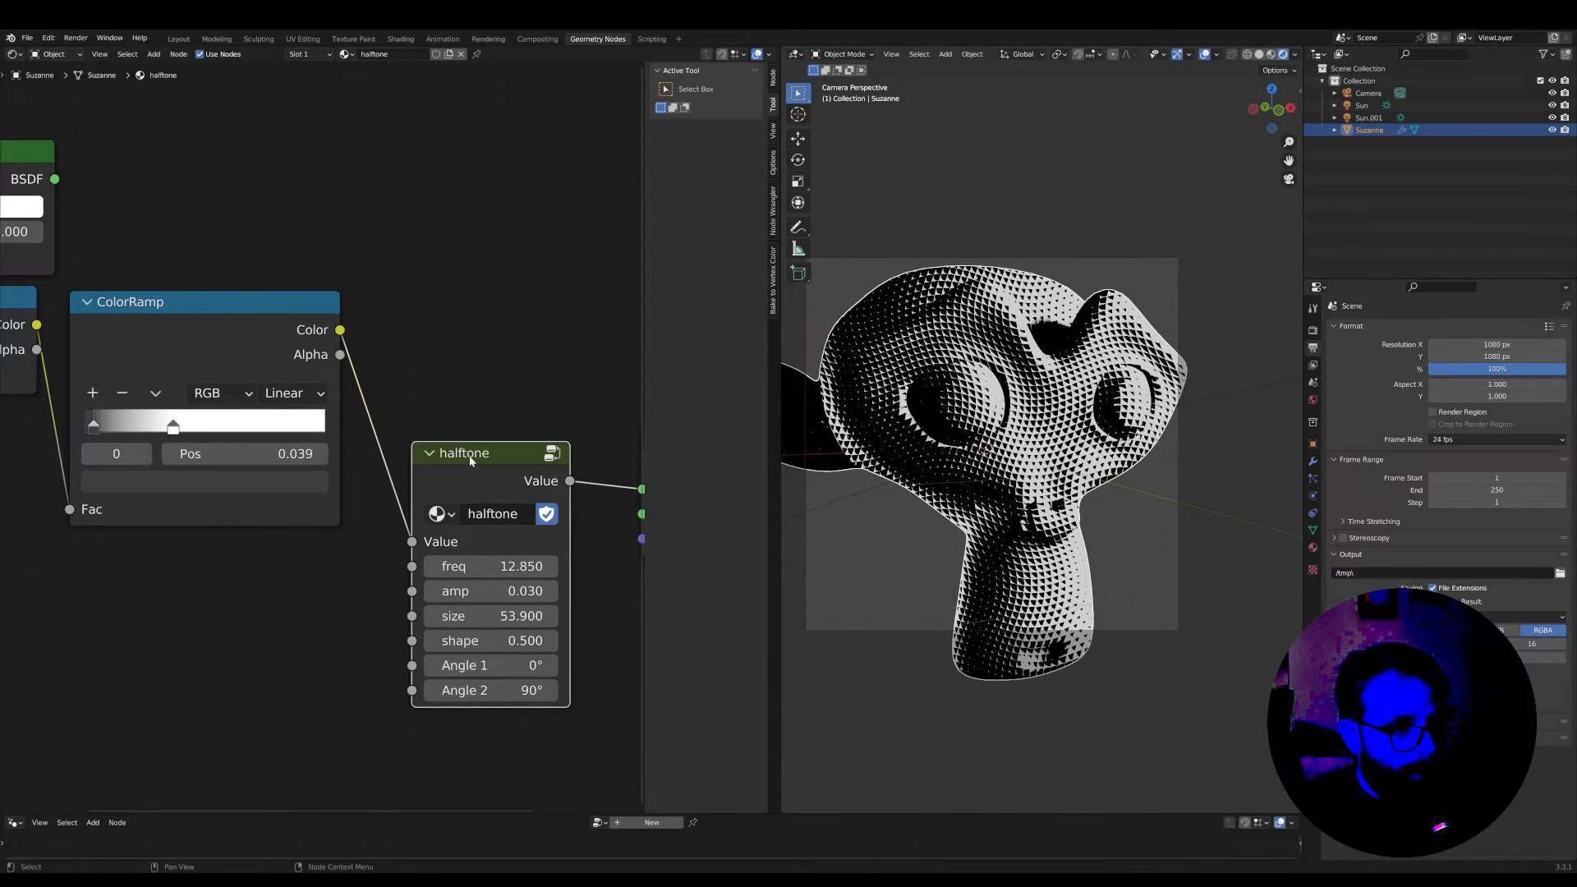
# Open the halftone group again and set the default of its Angle 1 input to 0°
pyautogui.press('Tab')
pyautogui.scroll(-1, 340, 332)
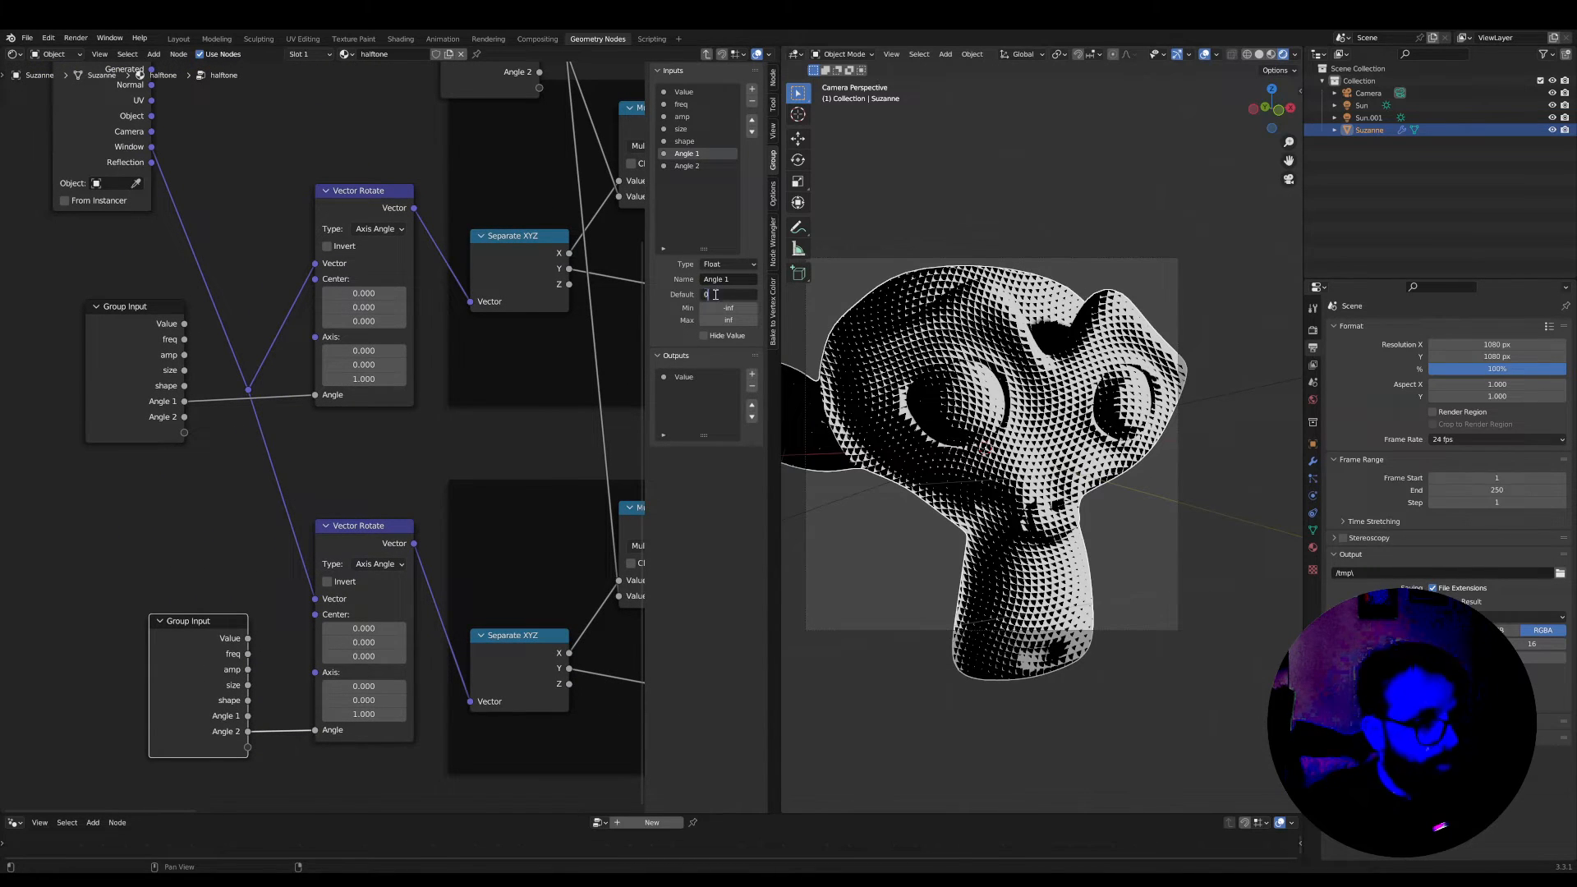
pyautogui.scroll(-3, 535, 408)
pyautogui.moveTo(366, 483); pyautogui.dragTo(307, 484, button='middle')
pyautogui.scroll(2, 303, 482)
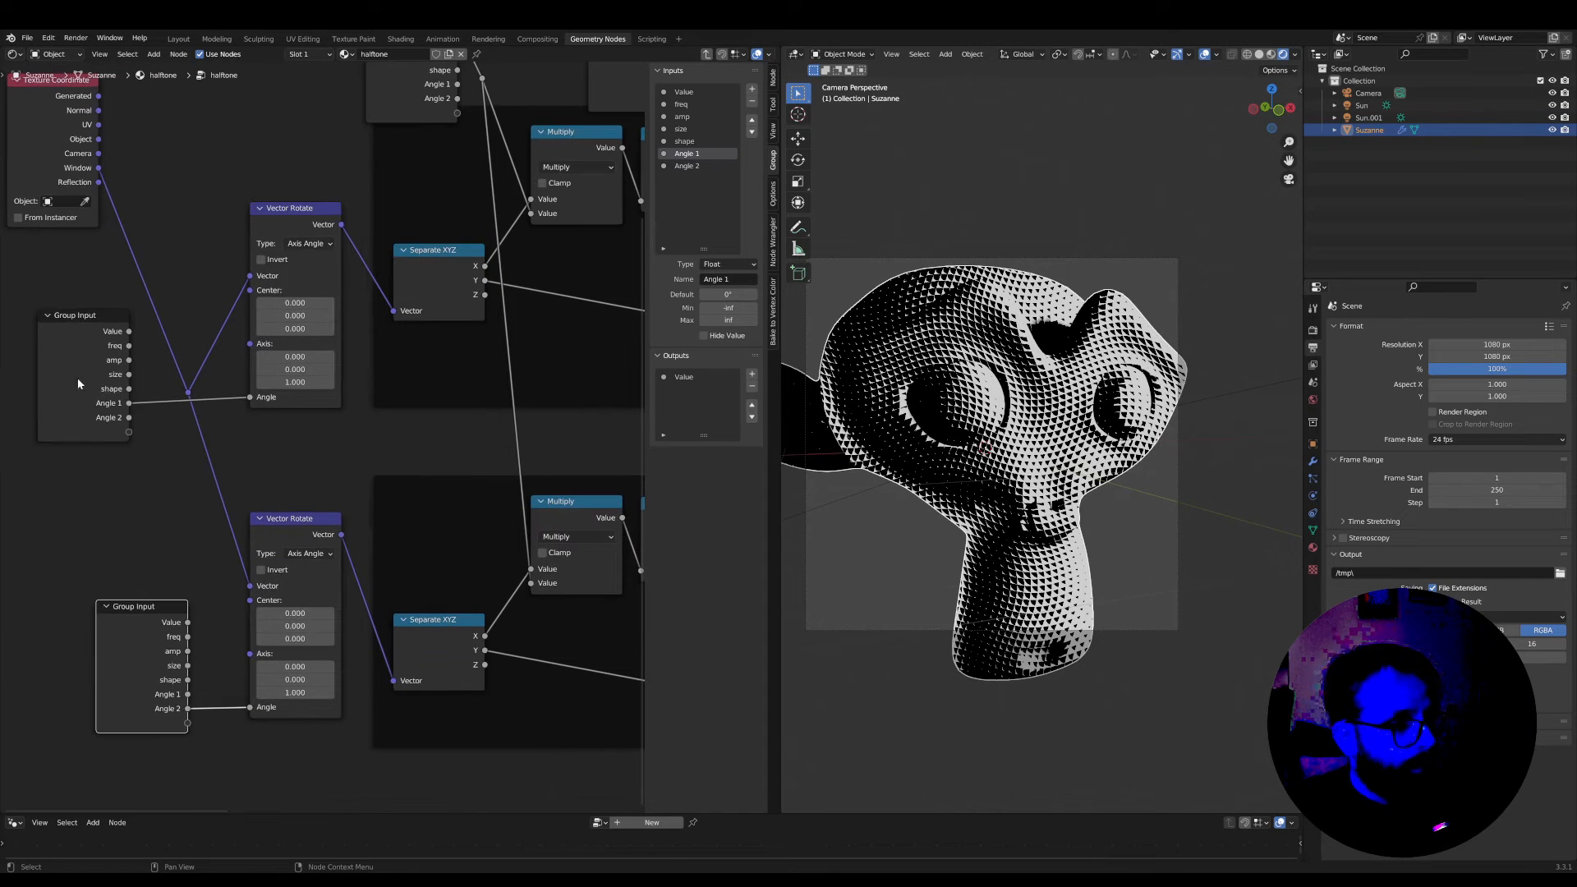
# Move the Group Input that feeds Angle 1 closer to the upper Vector Rotate node
pyautogui.moveTo(86, 315)
pyautogui.mouseDown()
pyautogui.moveTo(140, 317)
pyautogui.moveTo(99, 321)
pyautogui.mouseUp()
pyautogui.scroll(-2, 238, 374)
pyautogui.hotkey('ctrl', 'space')
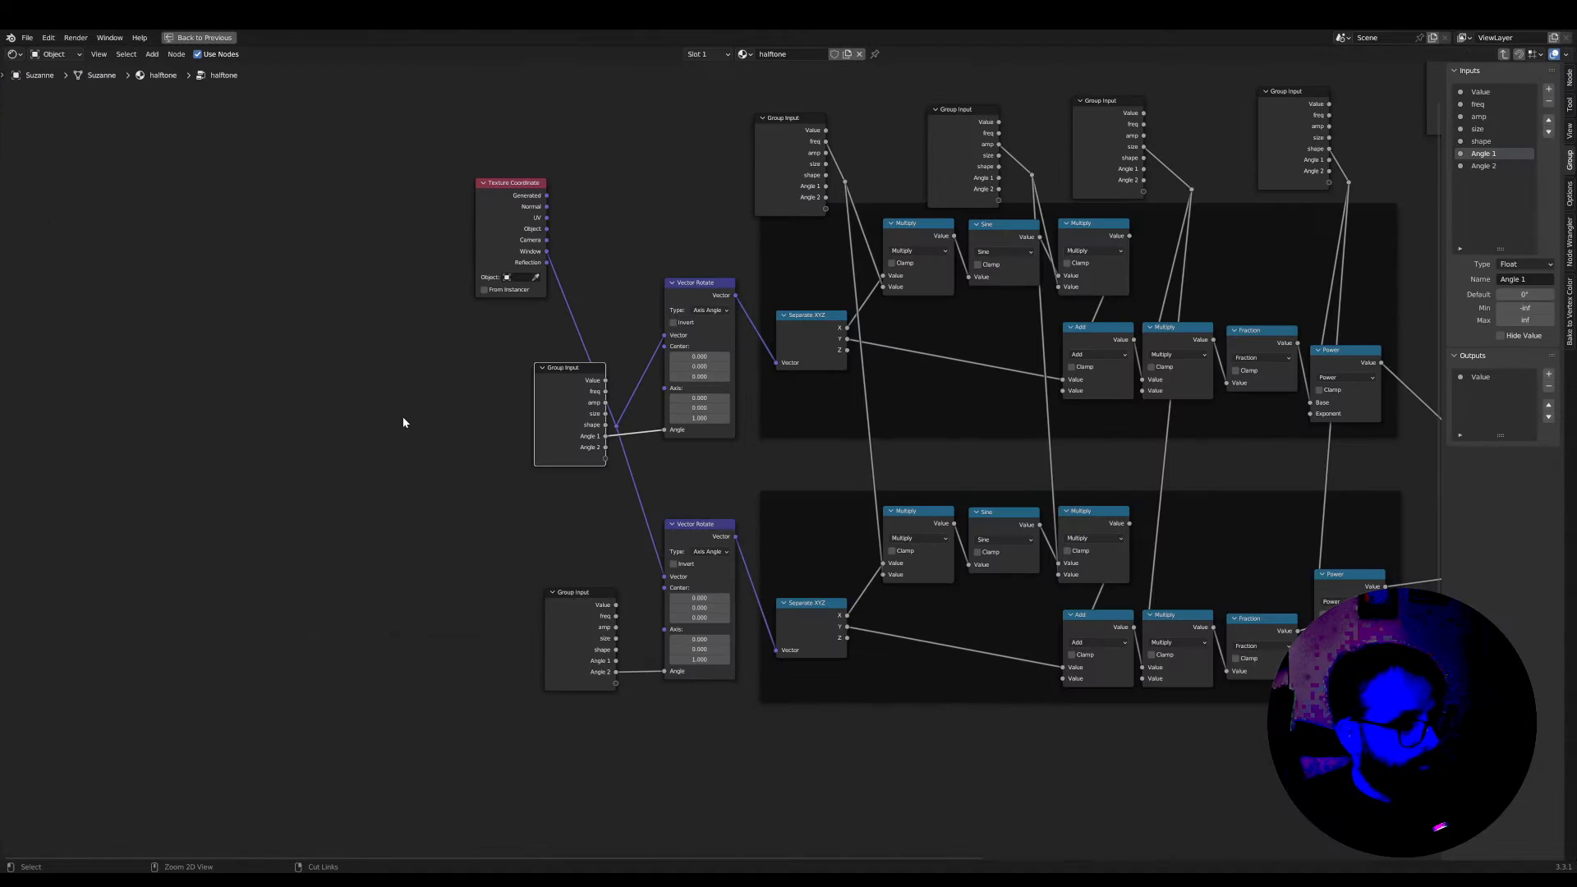
pyautogui.scroll(-2, 672, 485)
pyautogui.scroll(1, 550, 489)
pyautogui.moveTo(671, 482); pyautogui.dragTo(569, 483, button='middle')
pyautogui.hotkey('ctrl', 'space')
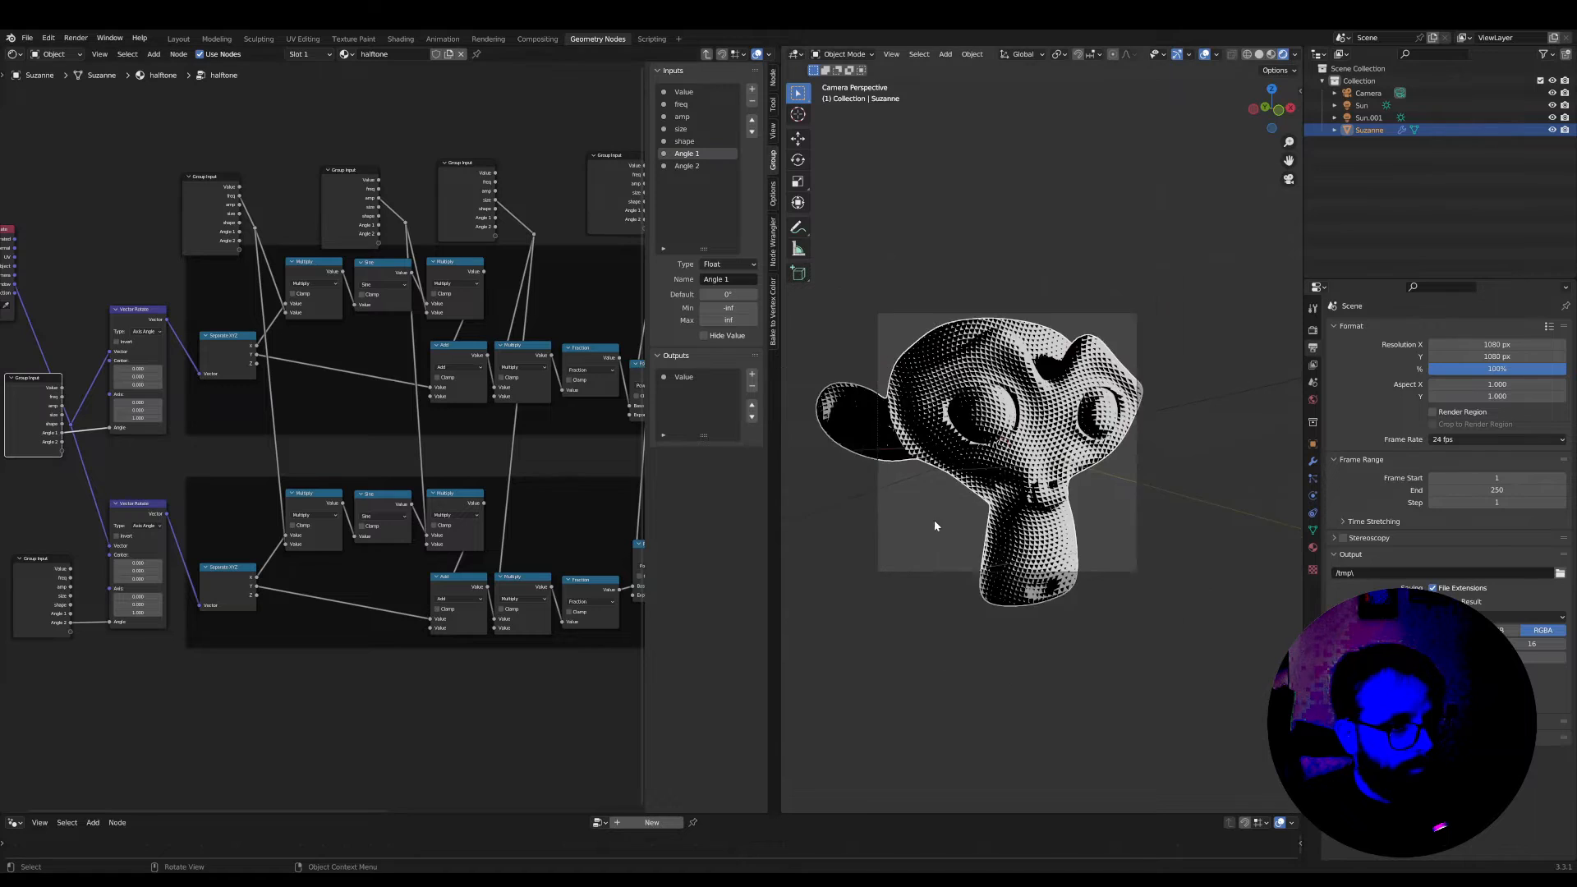
pyautogui.hotkey('ctrl', 'space')
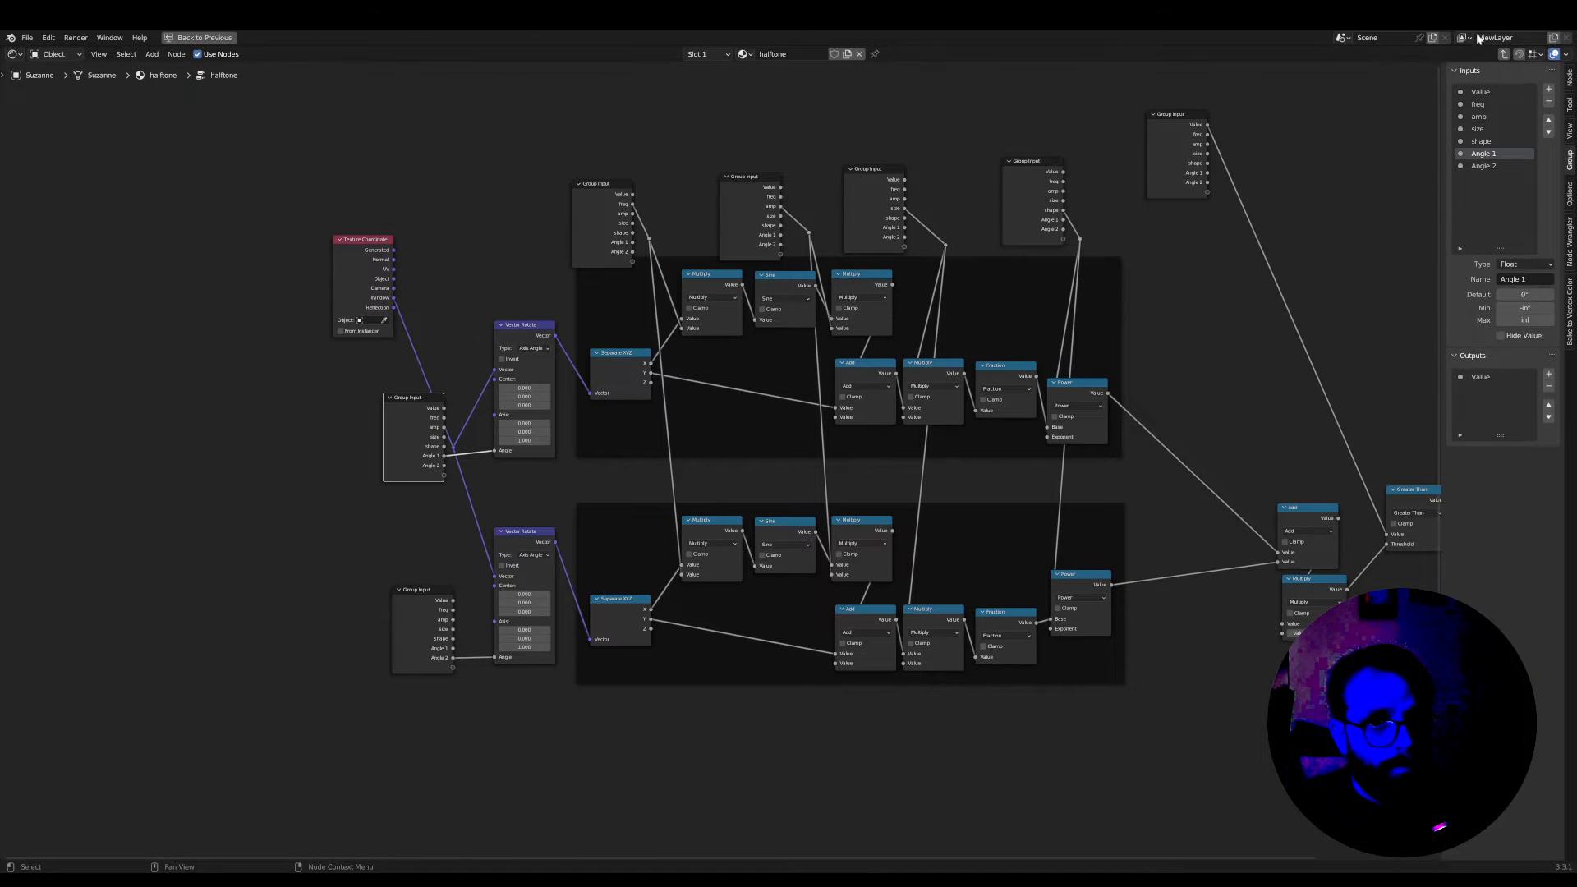
# Return to the parent material tree, hide the node editor's sidebar and frame all nodes
pyautogui.click(1503, 53)
pyautogui.hotkey('ctrl', 'space')
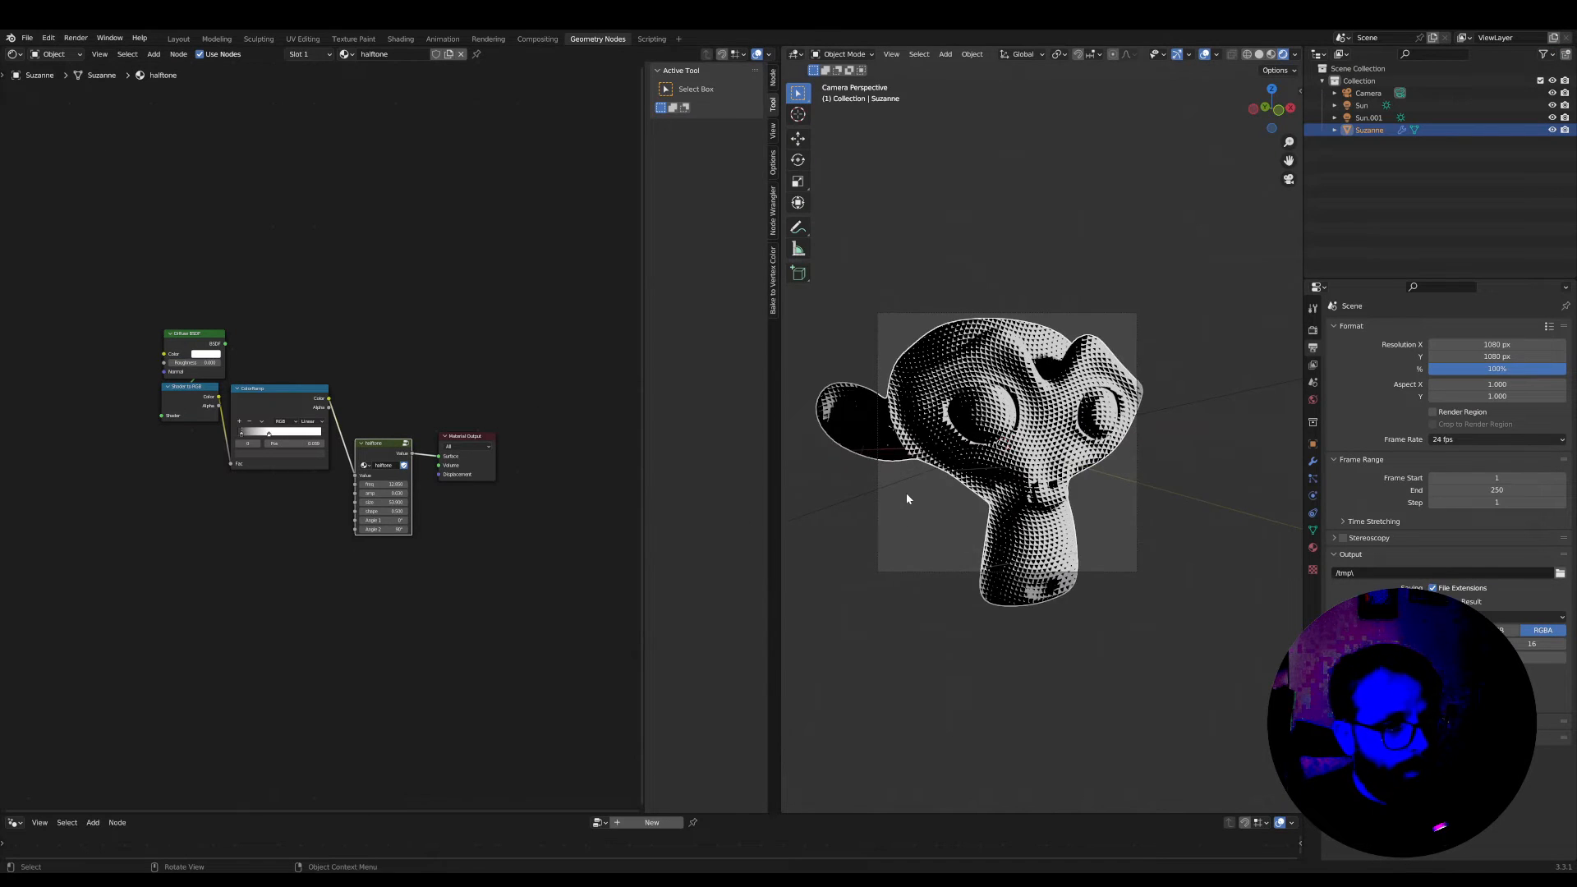
pyautogui.scroll(3, 905, 493)
pyautogui.press('n')
pyautogui.press('Home')
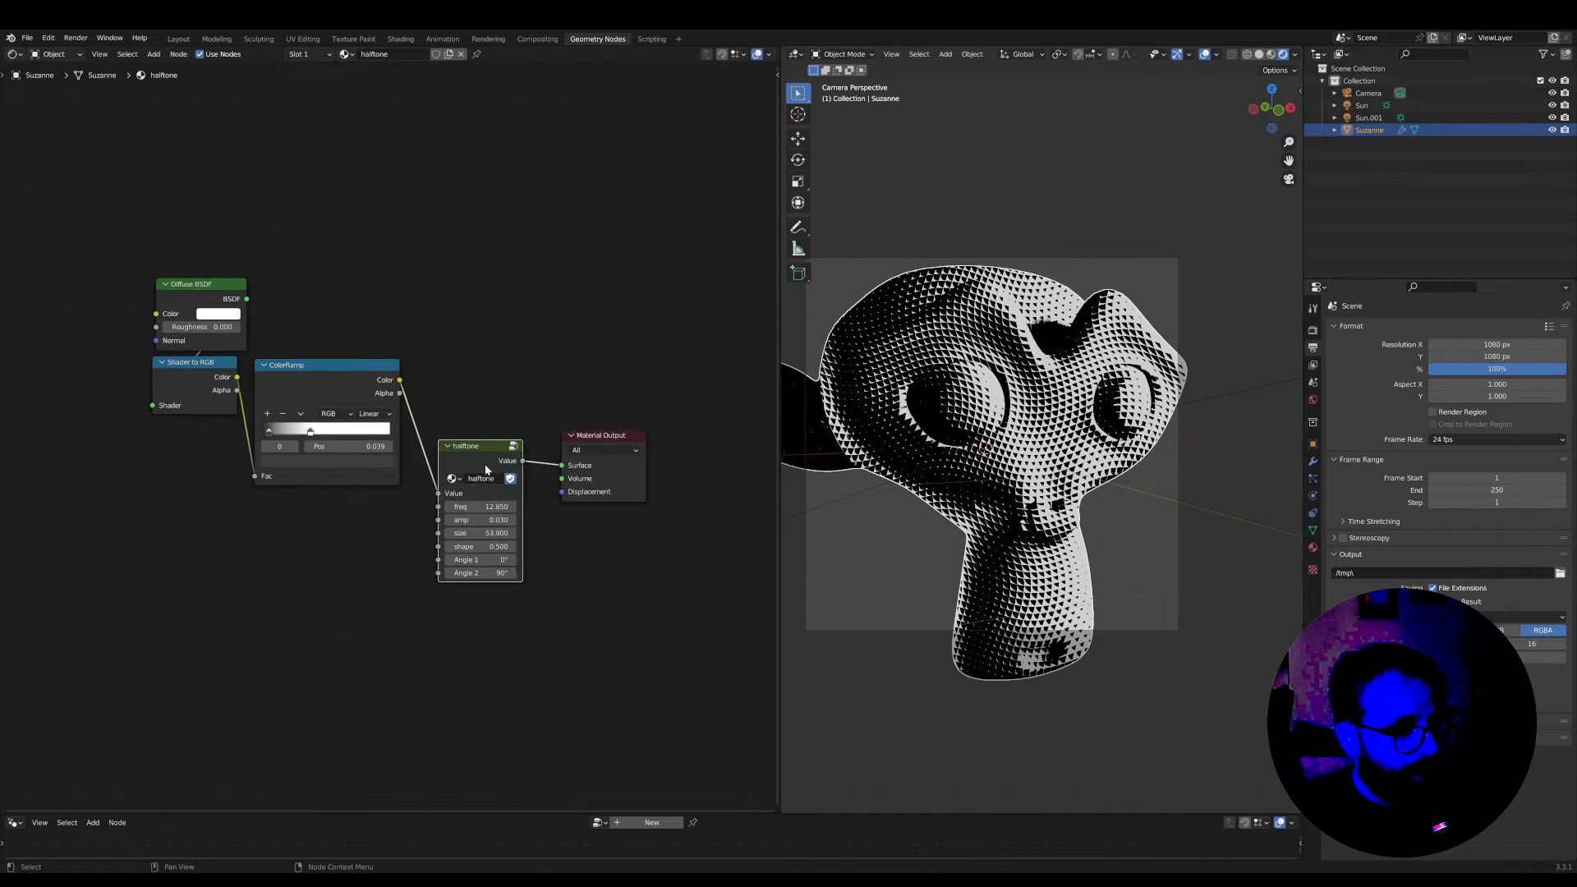
# Space out the Material Output and ColorRamp nodes and widen the halftone node
pyautogui.moveTo(614, 438); pyautogui.dragTo(666, 403)
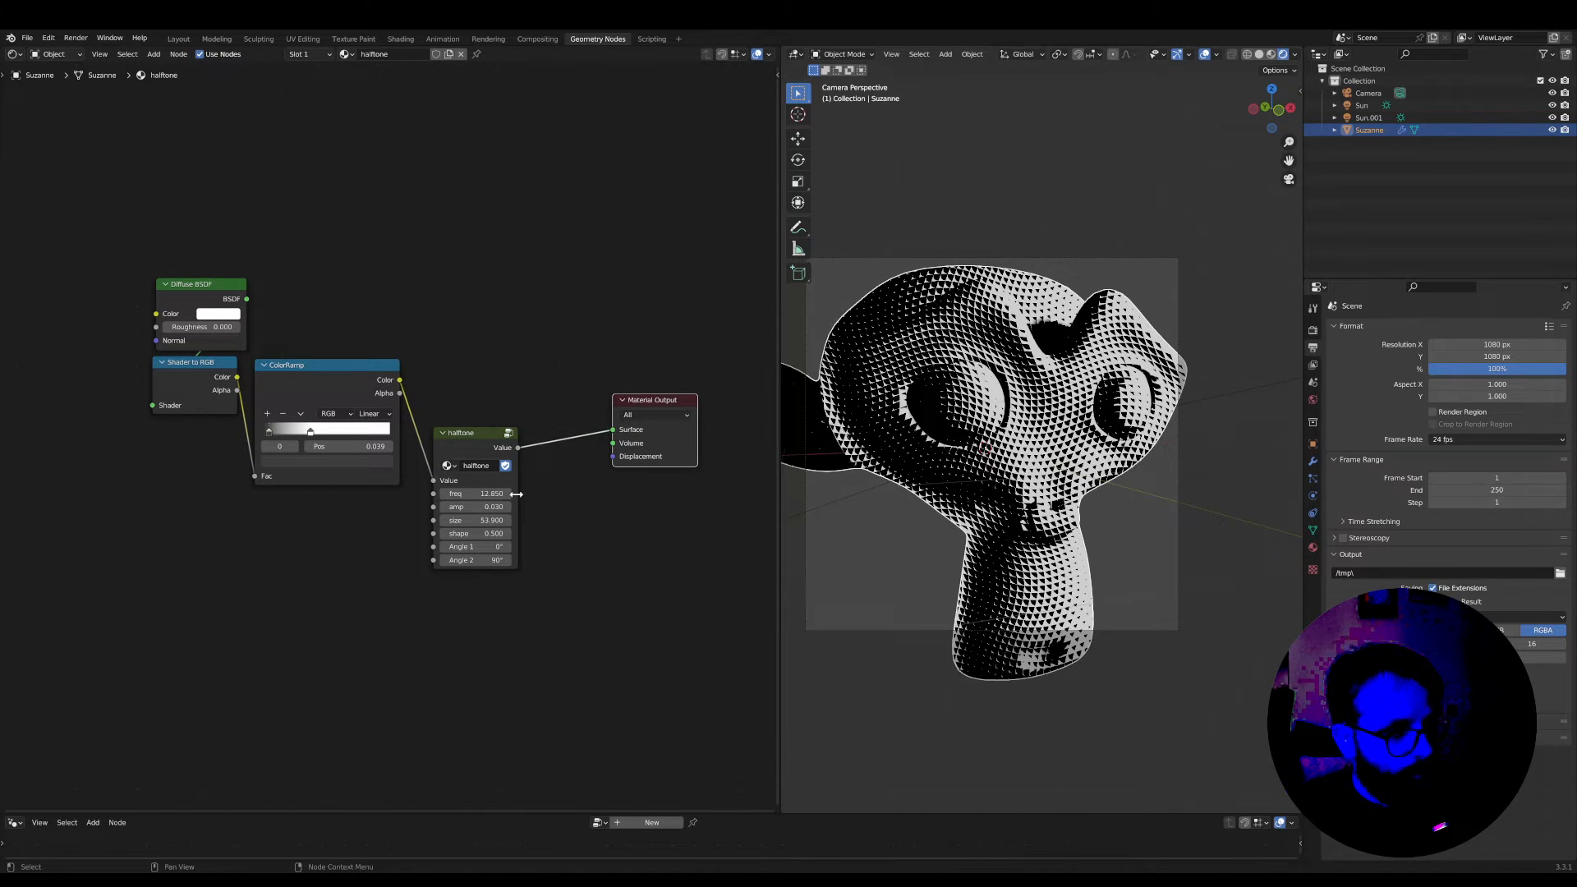
pyautogui.moveTo(516, 494); pyautogui.dragTo(542, 424)
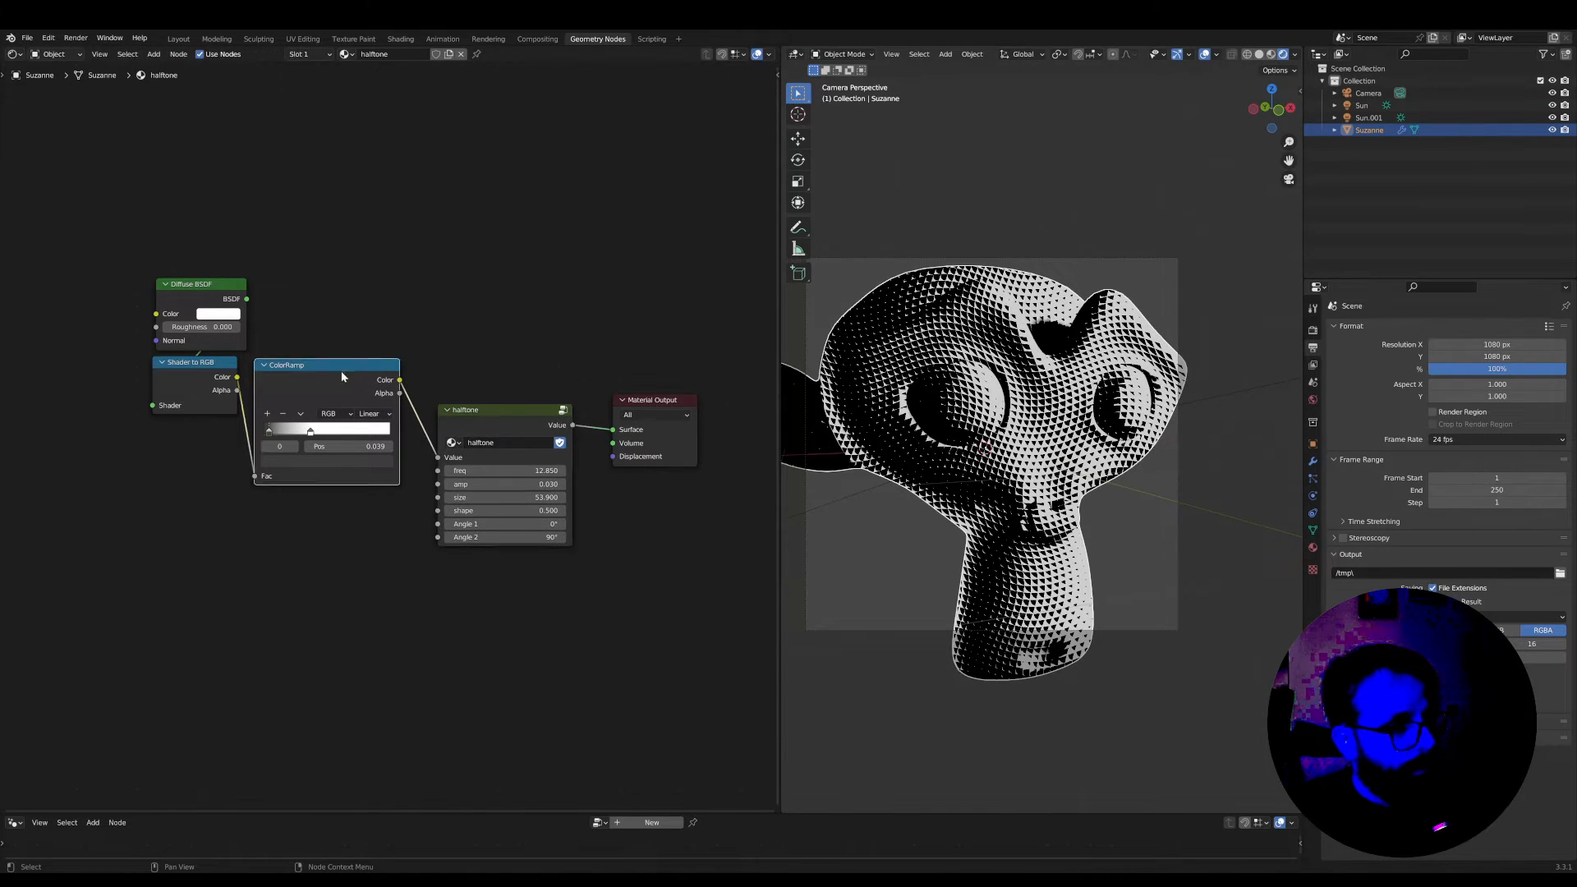
pyautogui.moveTo(341, 371); pyautogui.dragTo(349, 395)
pyautogui.scroll(2, 538, 556)
# Set the halftone node's size to 121.600 and inspect the pattern up close on the monkey head
pyautogui.moveTo(505, 497); pyautogui.dragTo(600, 519)
pyautogui.scroll(6, 1033, 464)
pyautogui.scroll(-5, 1032, 464)
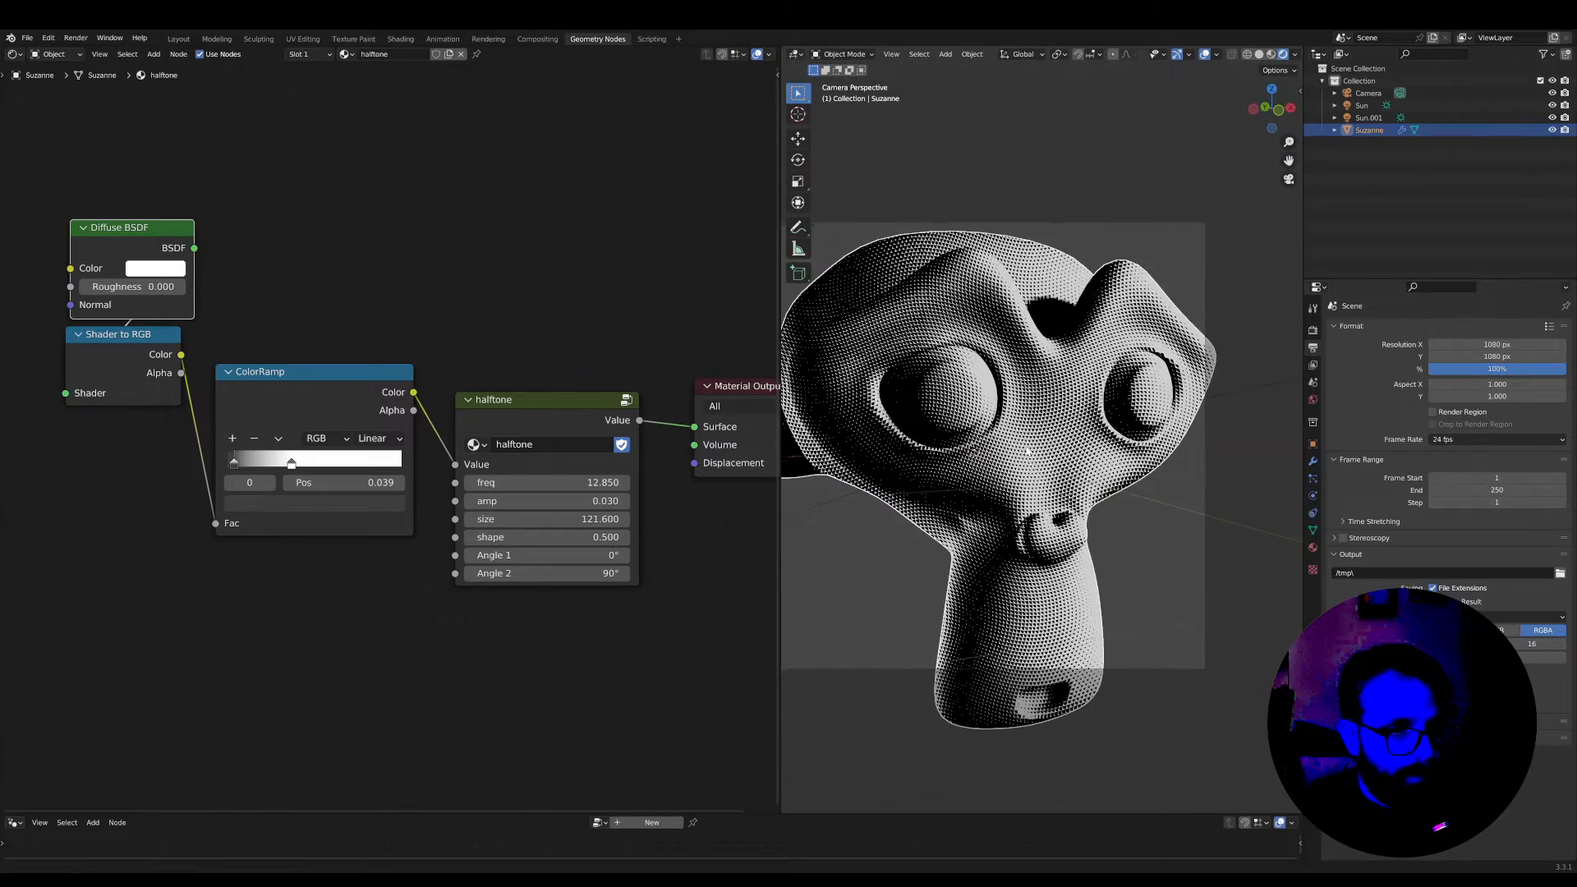
pyautogui.keyDown('shift'); pyautogui.moveTo(1027, 451); pyautogui.dragTo(1109, 492, button='middle'); pyautogui.keyUp('shift')
pyautogui.scroll(5, 1108, 492)
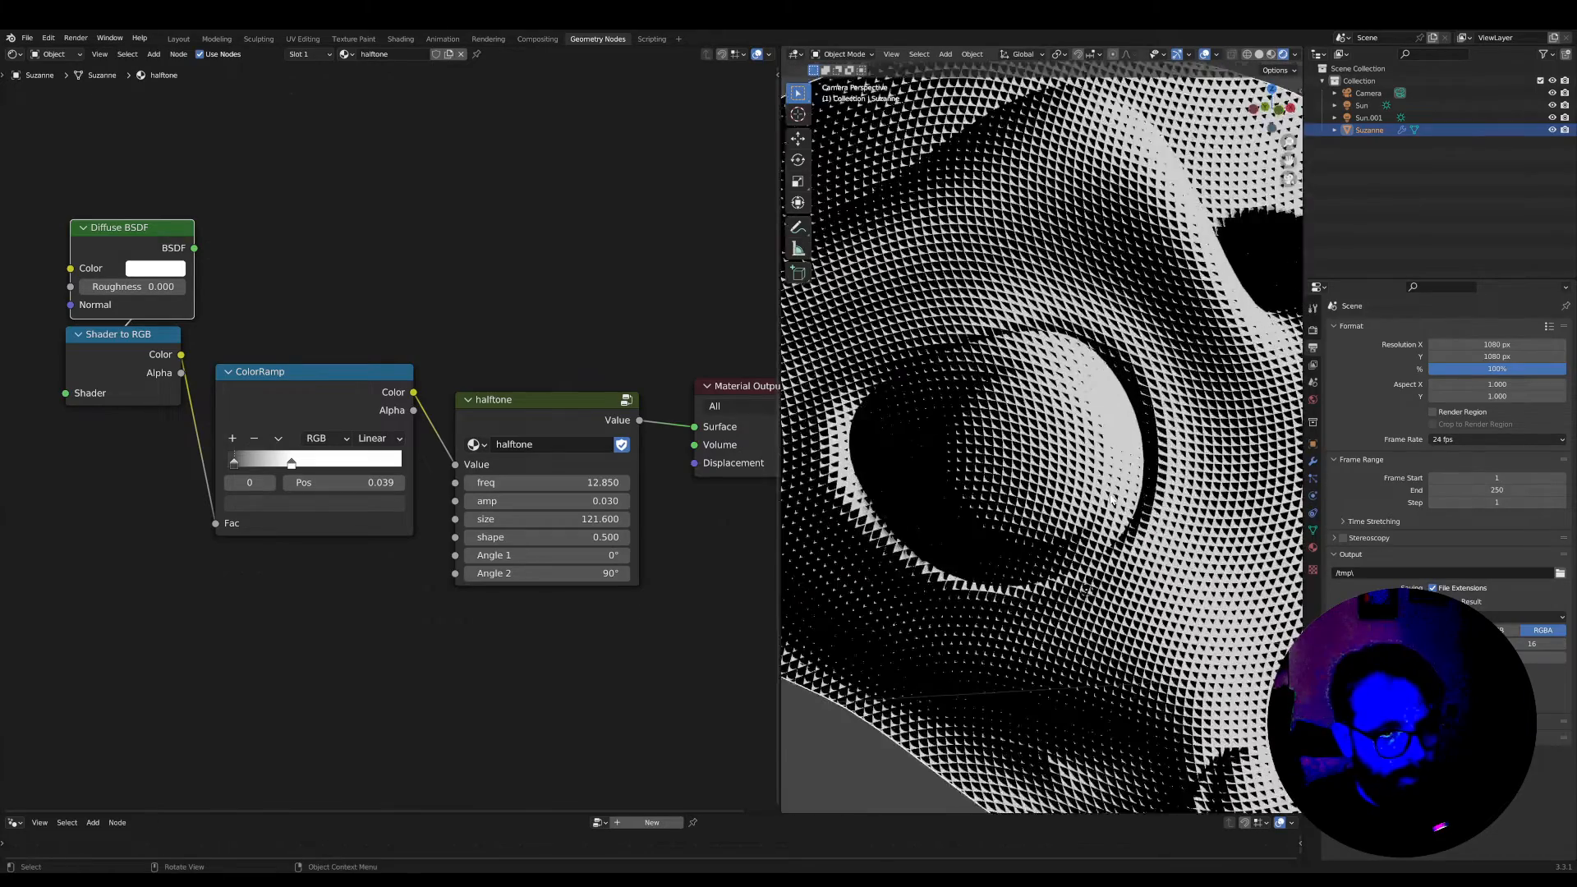
pyautogui.scroll(-2, 1108, 493)
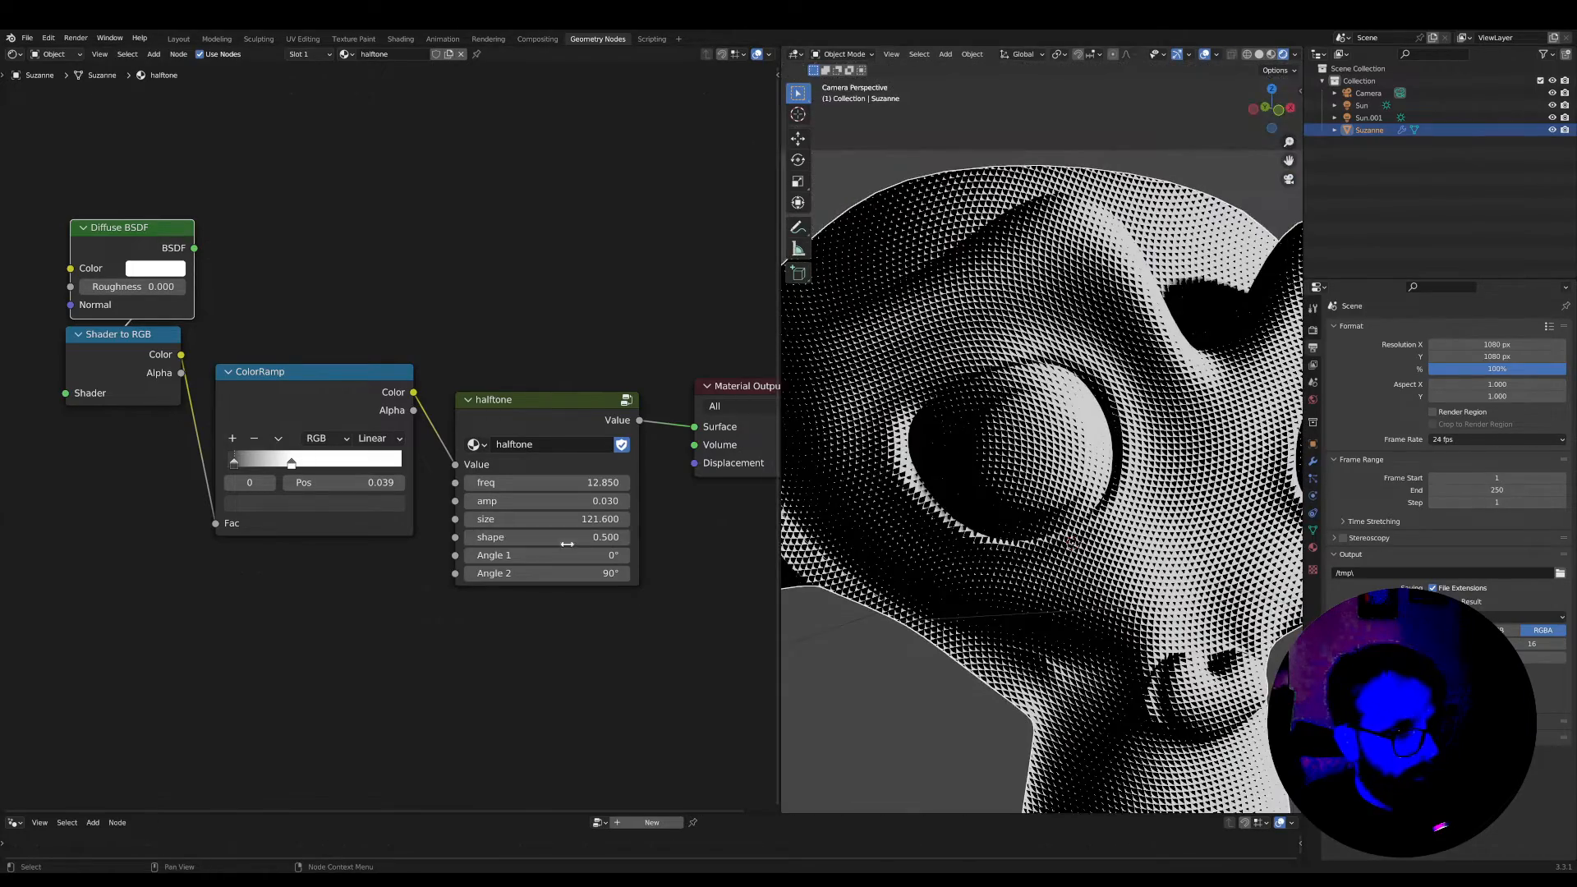
pyautogui.scroll(-1, 567, 544)
# Adjust the halftone node to freq 21.980, amp 0.020, Angle 1 9.62° and Angle 2 93.1°
pyautogui.moveTo(567, 543)
pyautogui.keyDown('shift'); pyautogui.mouseDown()
pyautogui.moveTo(592, 544)
pyautogui.moveTo(576, 563)
pyautogui.mouseUp(); pyautogui.keyUp('shift')
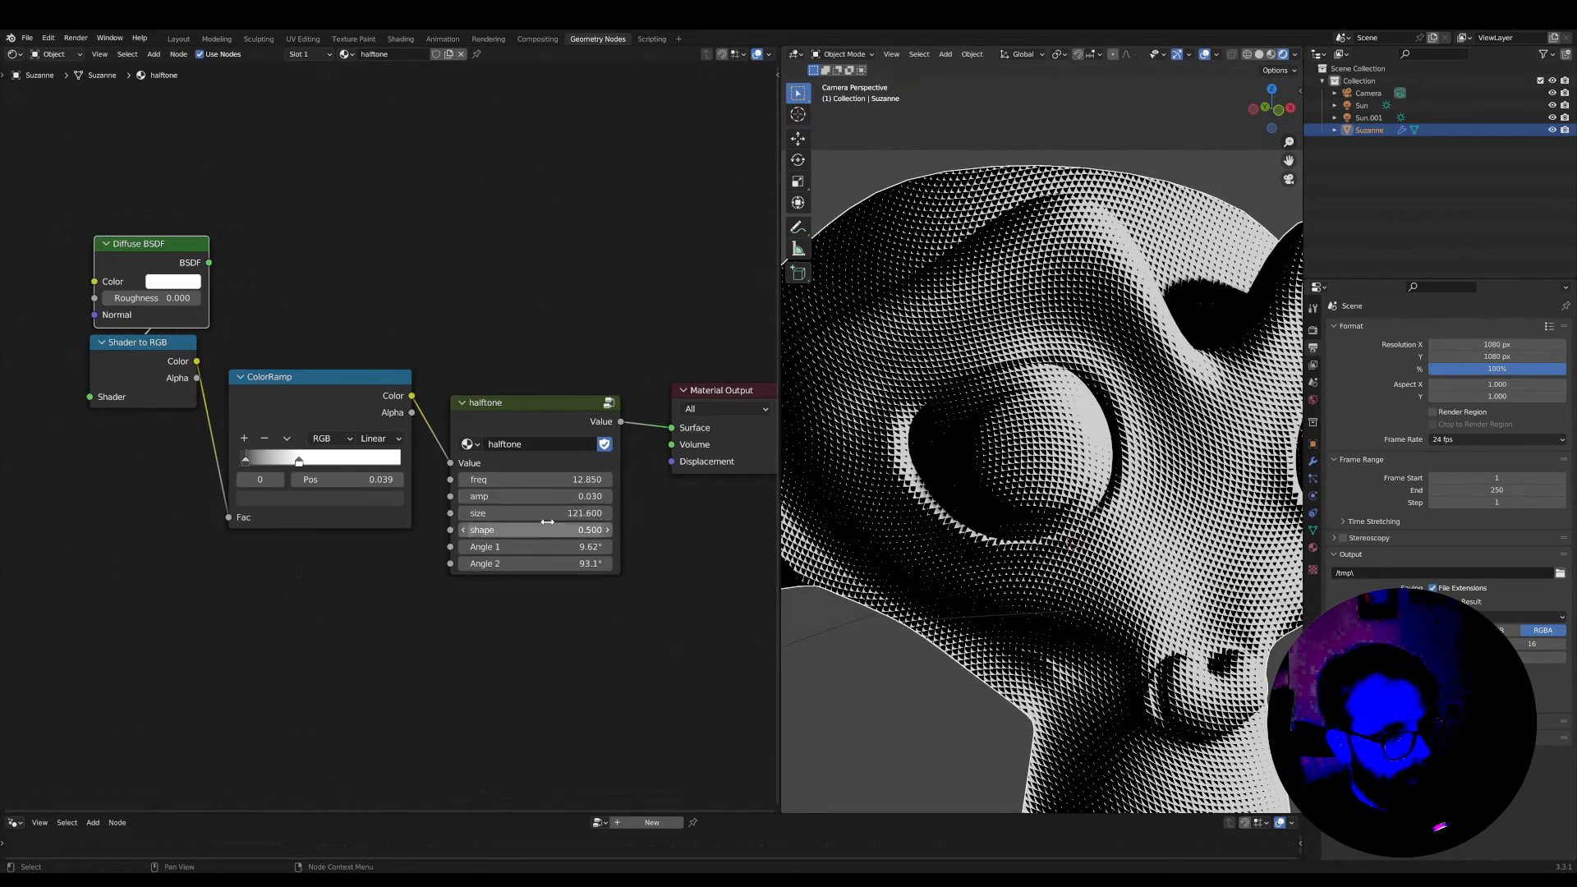
pyautogui.moveTo(556, 496)
pyautogui.keyDown('shift'); pyautogui.mouseDown()
pyautogui.moveTo(540, 479)
pyautogui.moveTo(589, 480)
pyautogui.moveTo(567, 480)
pyautogui.moveTo(579, 497)
pyautogui.mouseUp(); pyautogui.keyUp('shift')
pyautogui.scroll(-1, 1024, 447)
pyautogui.scroll(2, 1024, 447)
pyautogui.scroll(-3, 1009, 475)
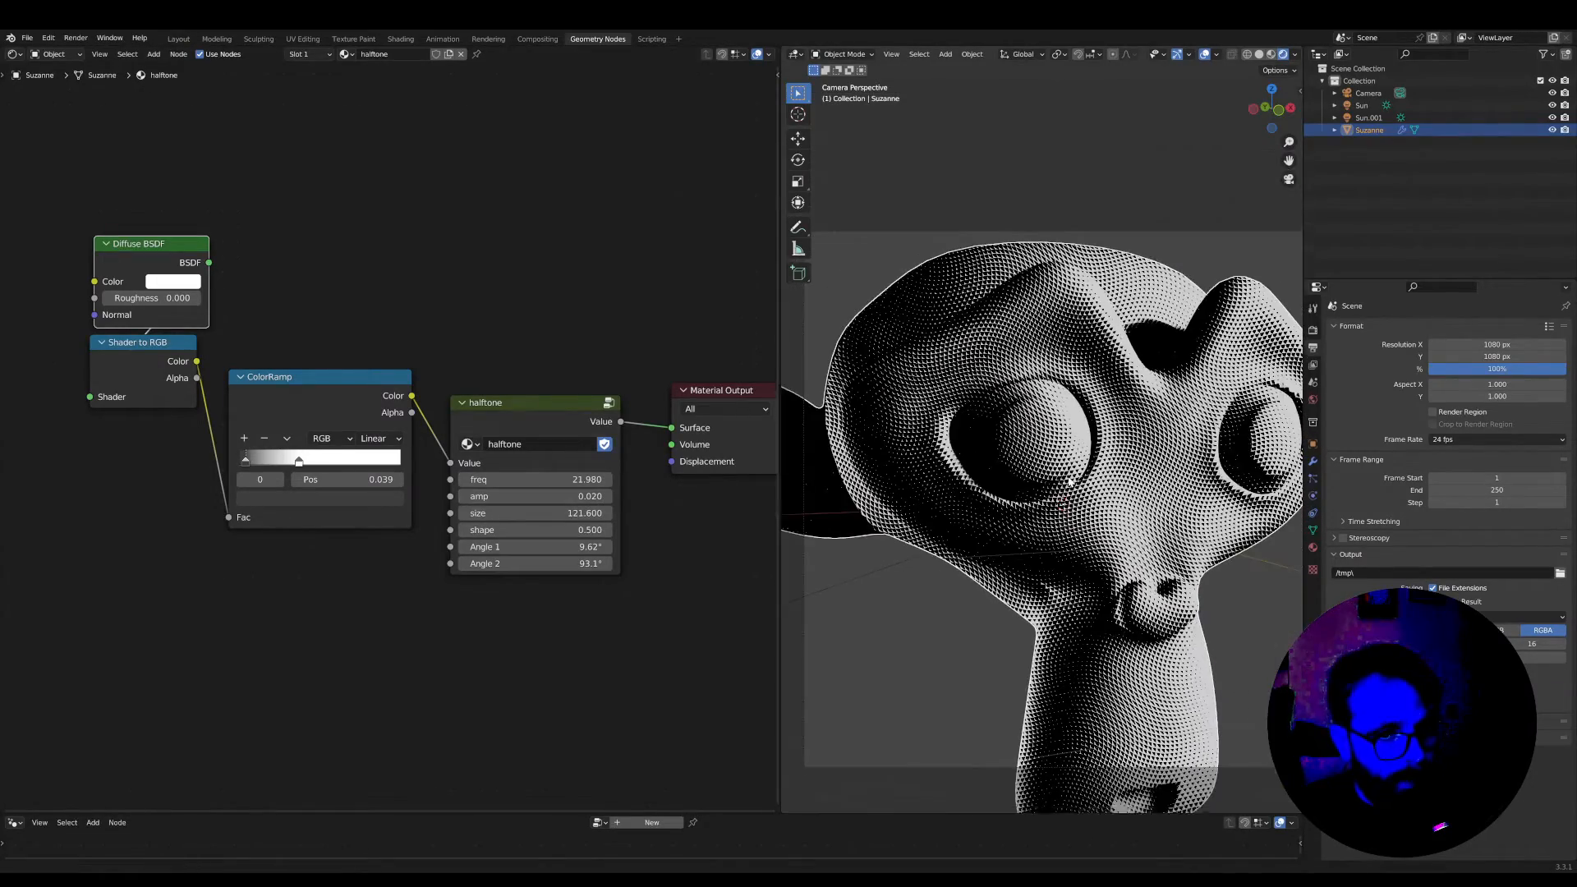
# Move the camera so the whole monkey head fits inside the camera frame
pyautogui.scroll(-3, 1068, 481)
pyautogui.click(1184, 316)
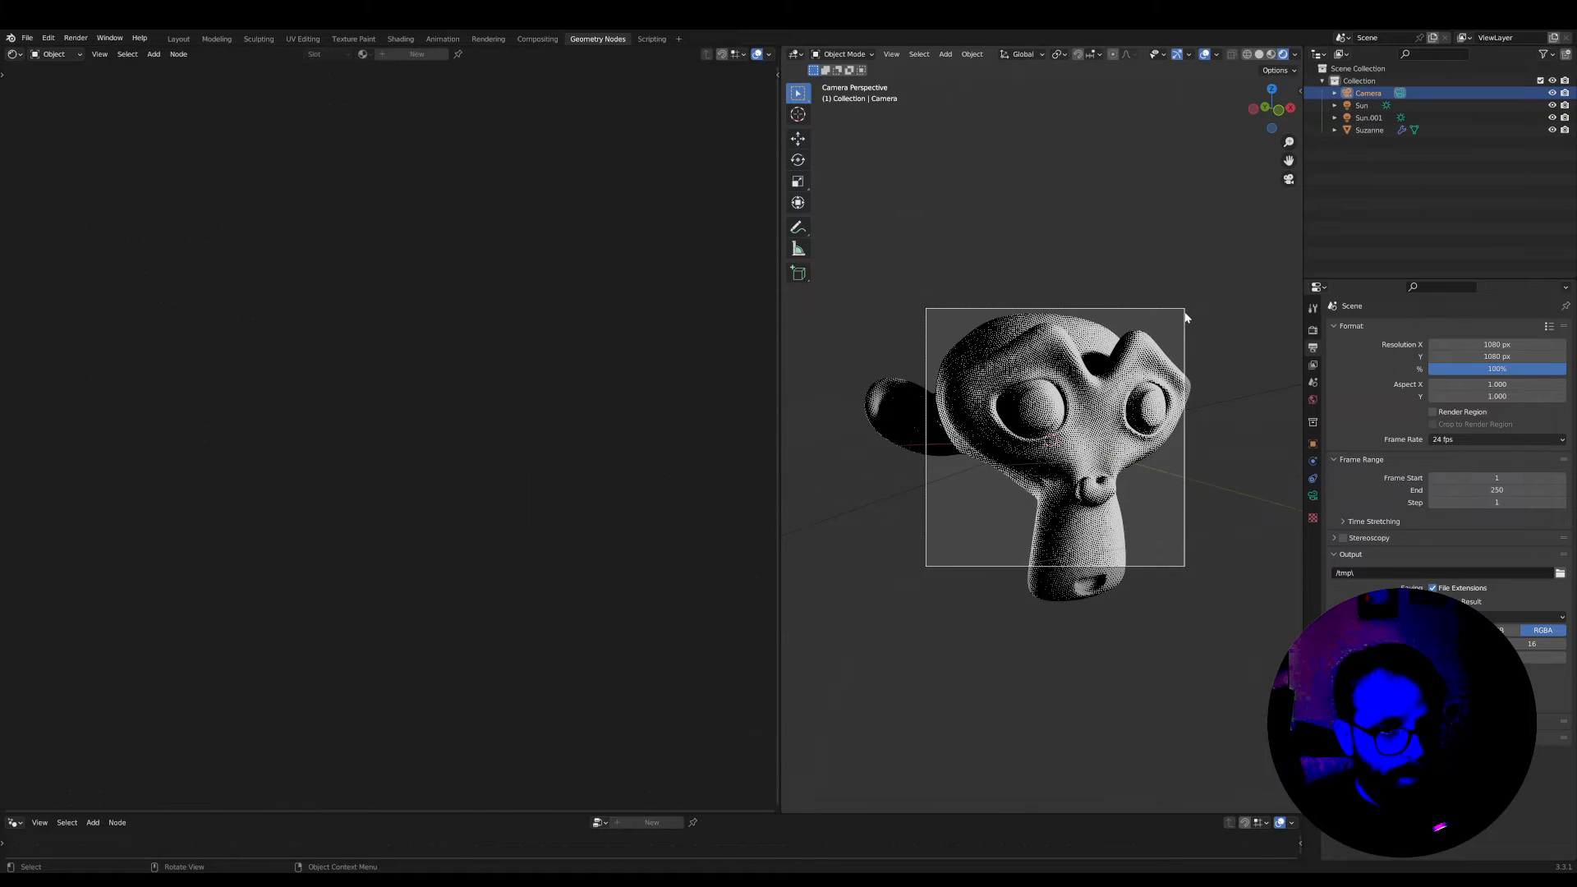
pyautogui.press('g')
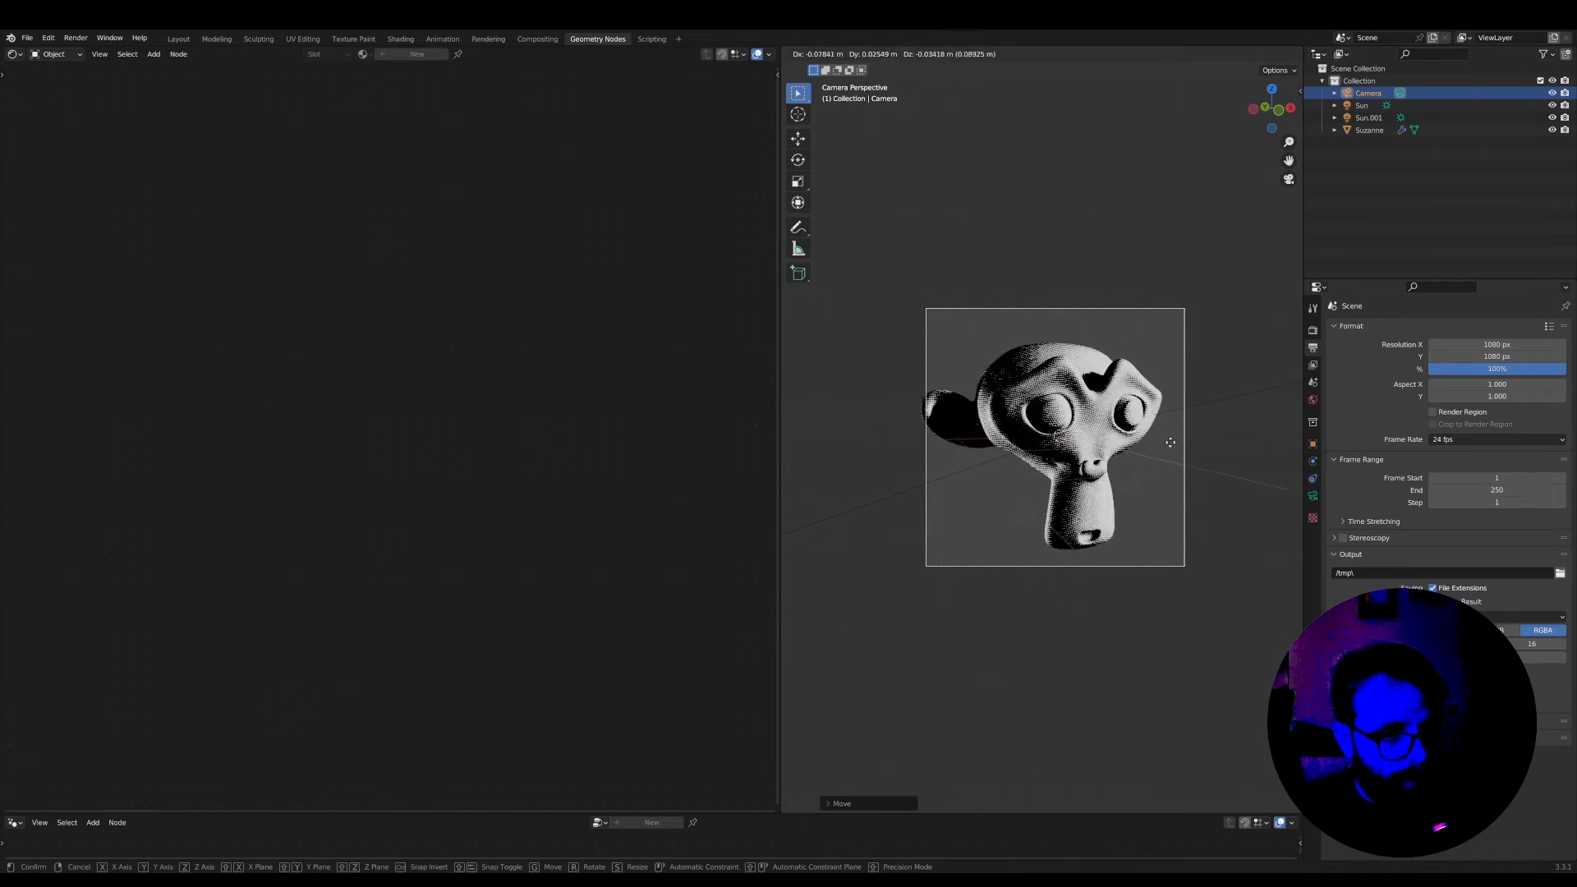
pyautogui.click(1163, 449)
pyautogui.scroll(3, 1163, 447)
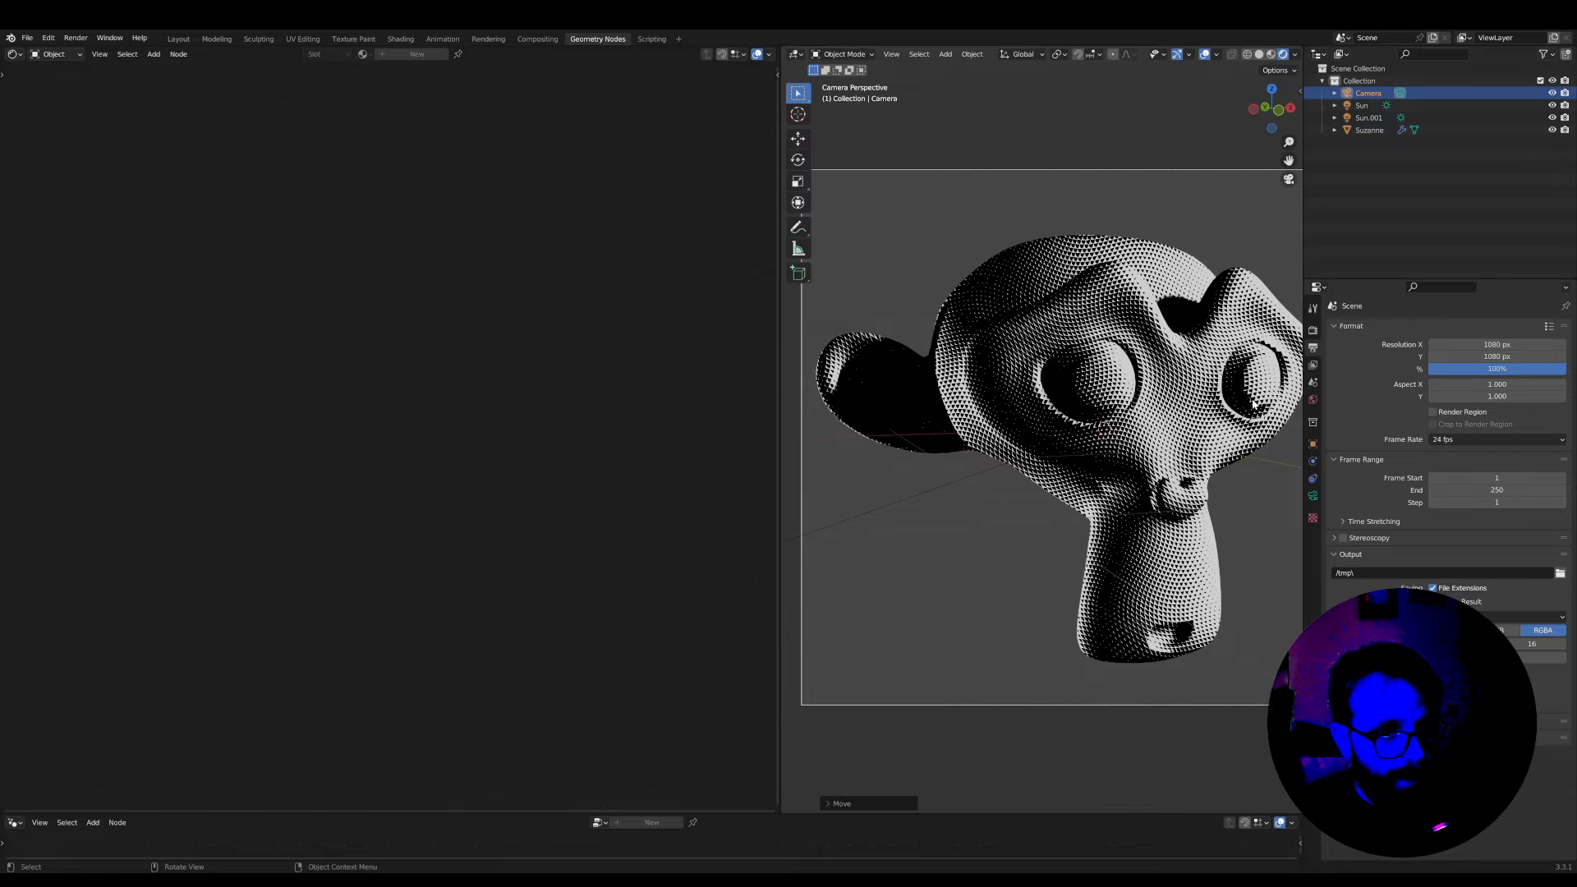
pyautogui.keyDown('shift'); pyautogui.moveTo(1029, 386); pyautogui.dragTo(1023, 419, button='middle'); pyautogui.keyUp('shift')
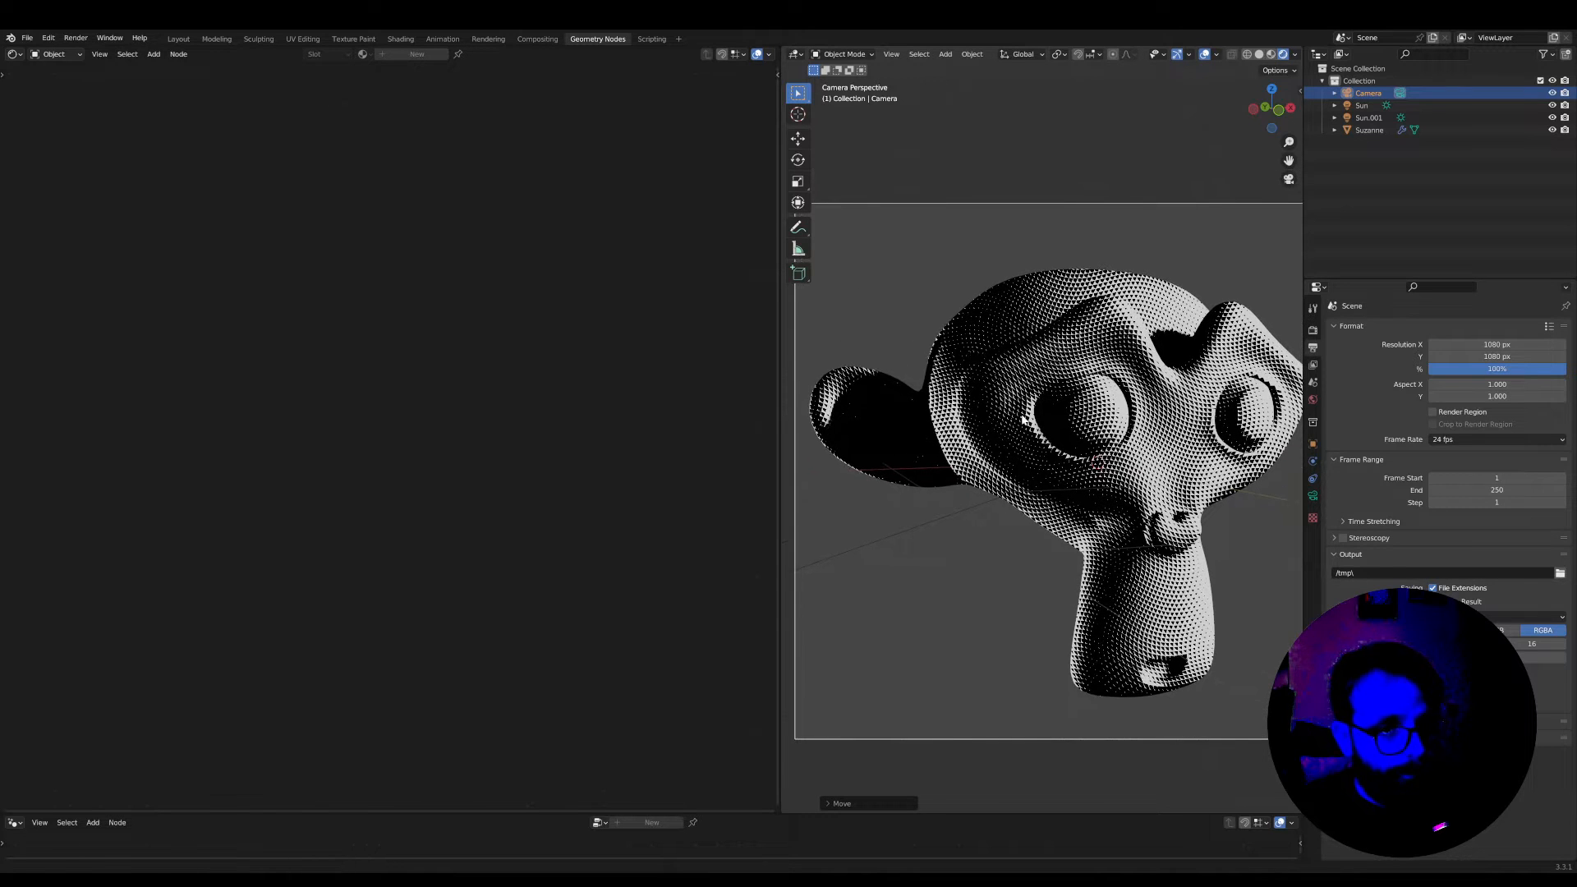
# Switch the shader editor from object to world shading and bring the Background and World Output nodes into view
pyautogui.click(62, 55)
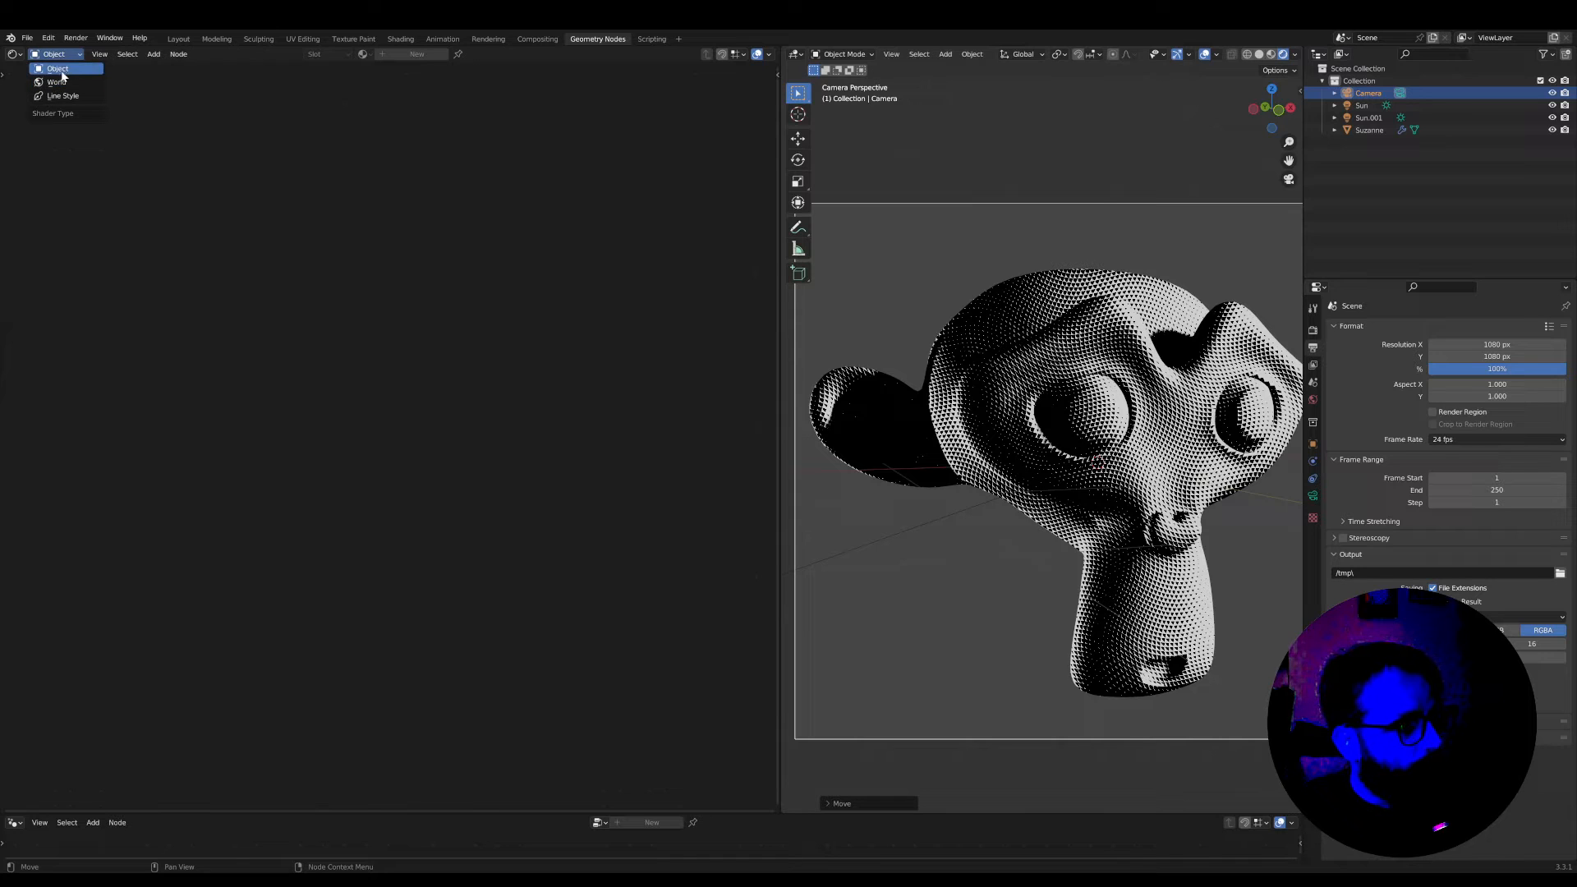
pyautogui.click(62, 83)
pyautogui.scroll(-5, 1014, 446)
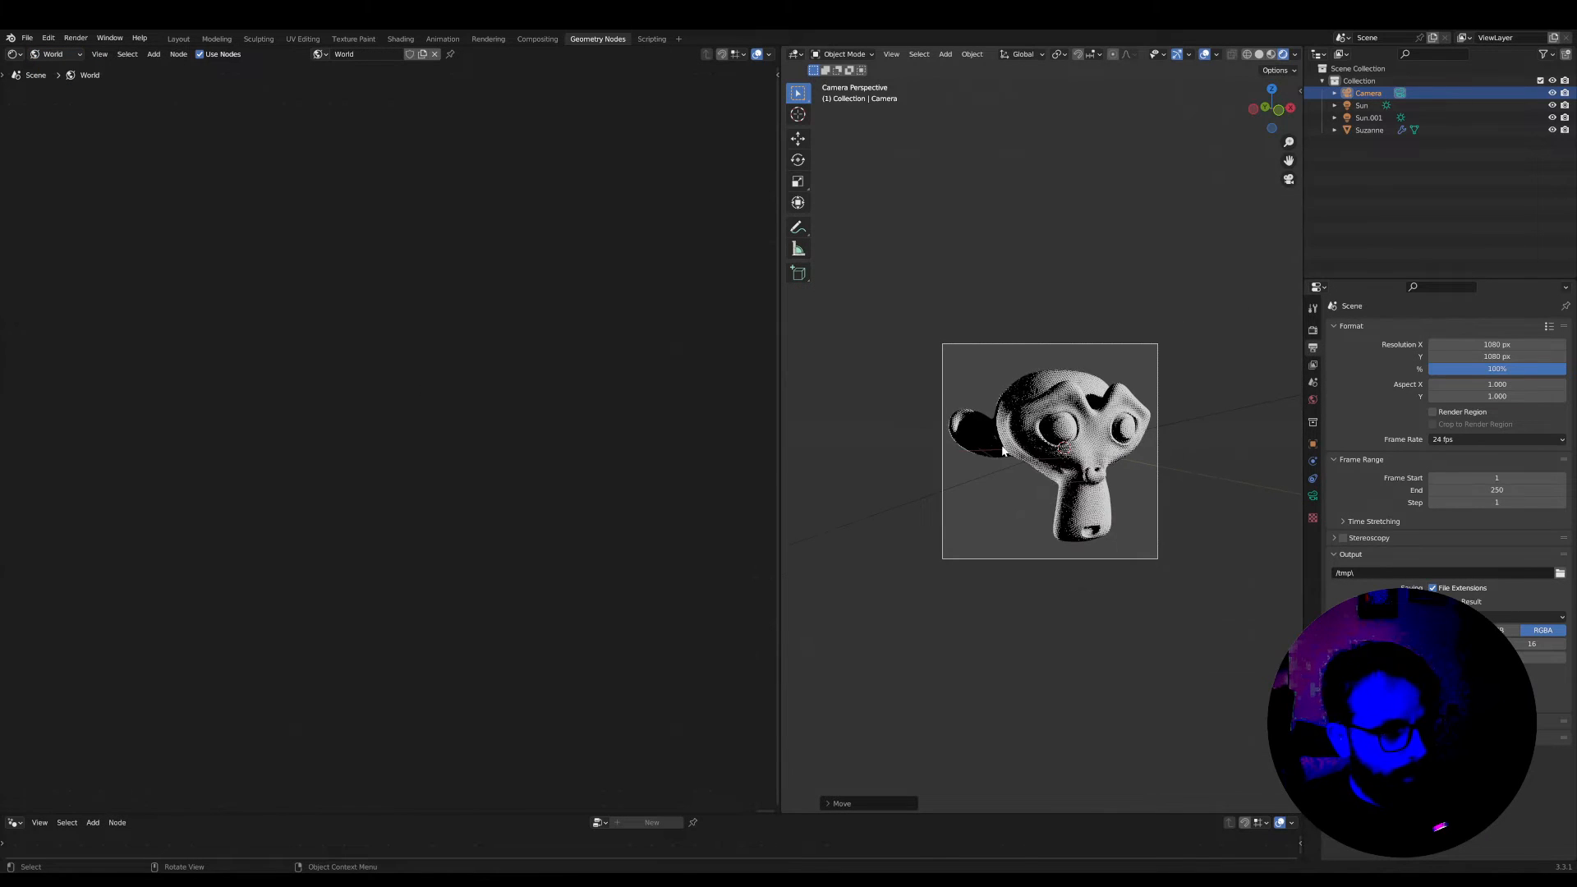
pyautogui.scroll(-8, 427, 323)
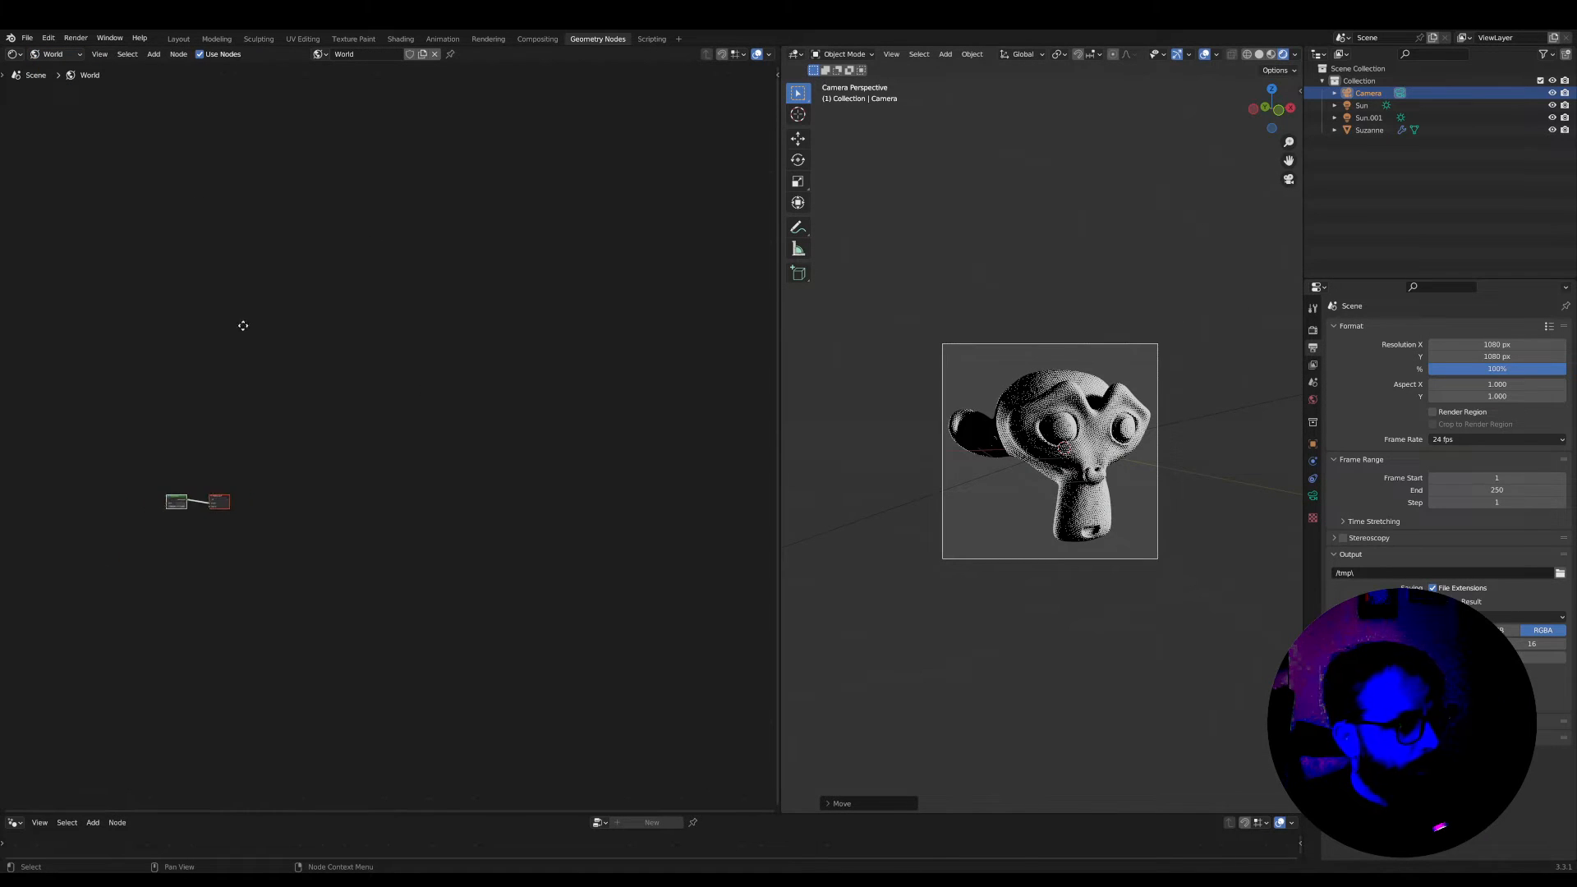
pyautogui.moveTo(243, 326); pyautogui.dragTo(533, 223, button='middle')
pyautogui.scroll(9, 514, 403)
pyautogui.moveTo(560, 387); pyautogui.dragTo(338, 461, button='middle')
pyautogui.scroll(9, 410, 435)
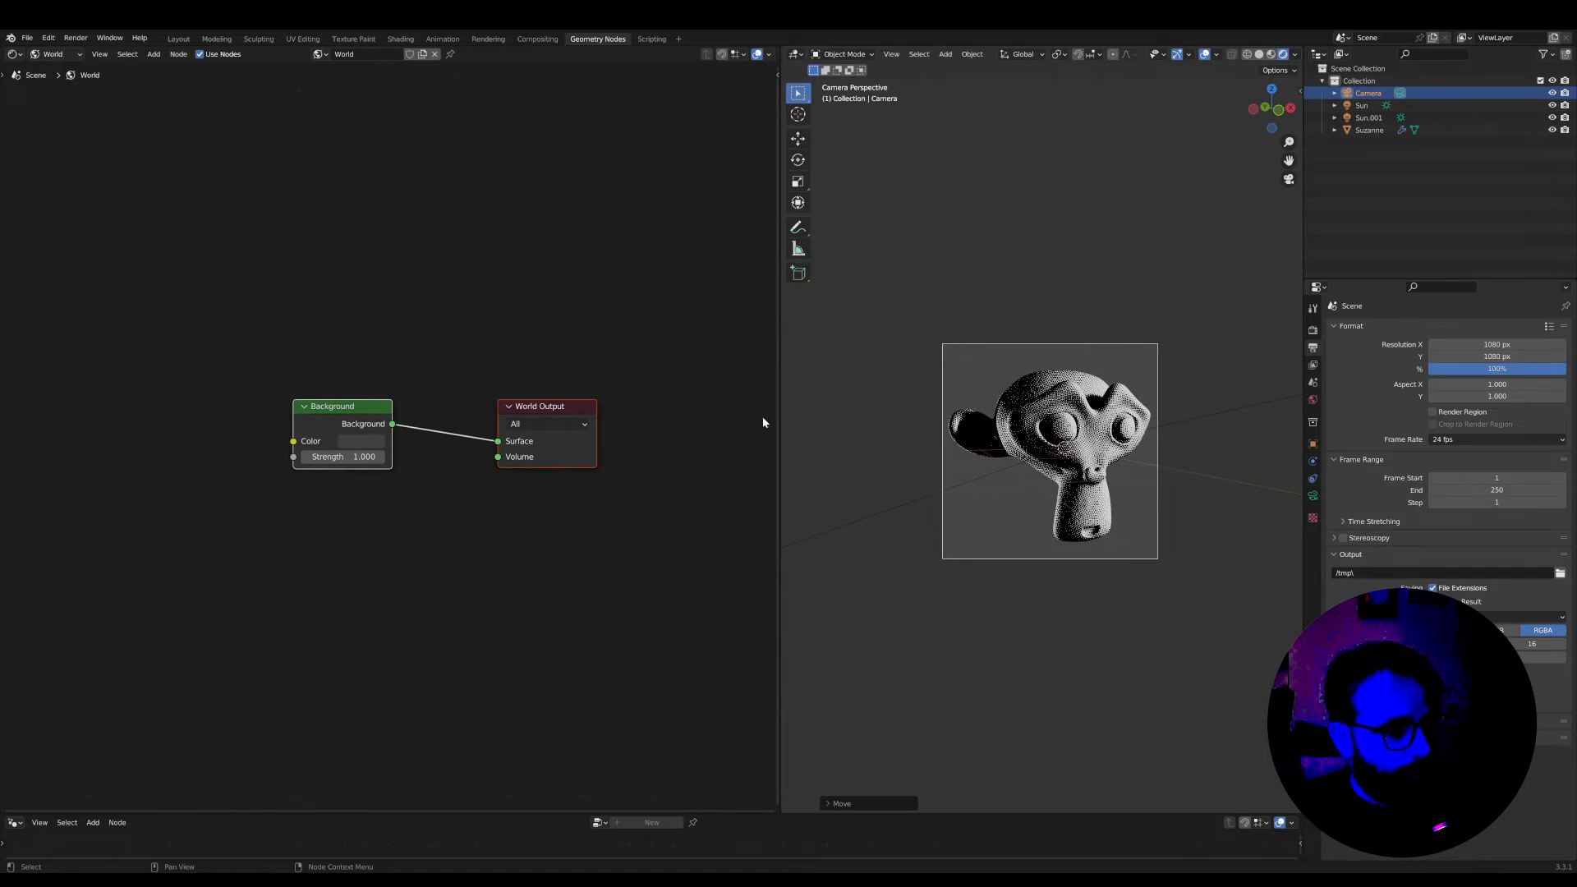
pyautogui.scroll(5, 808, 416)
pyautogui.scroll(-1, 788, 416)
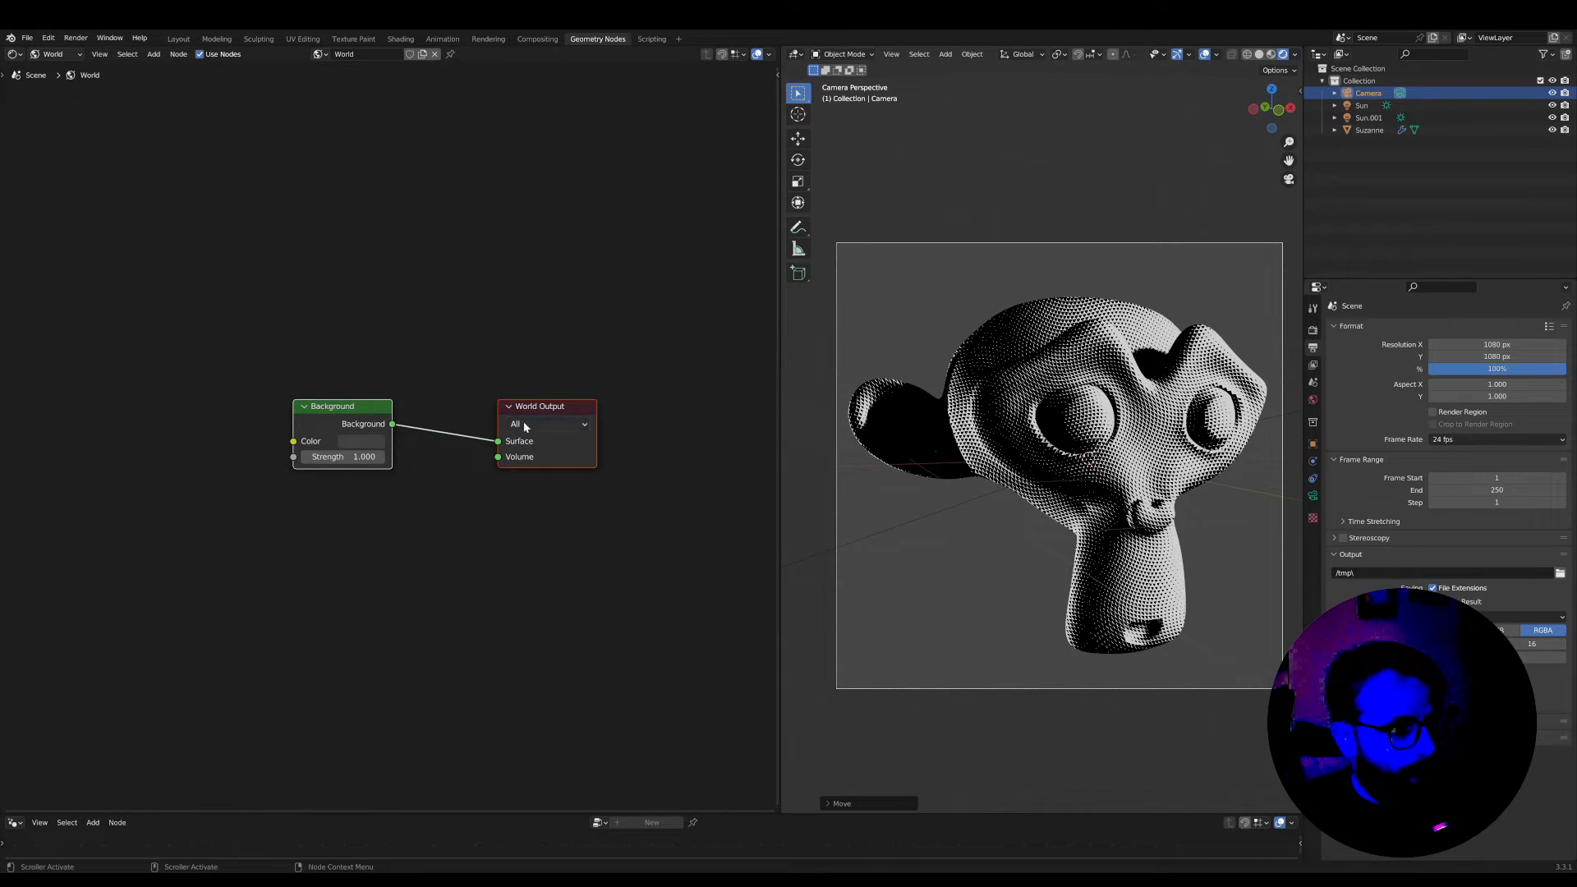
pyautogui.scroll(2, 354, 420)
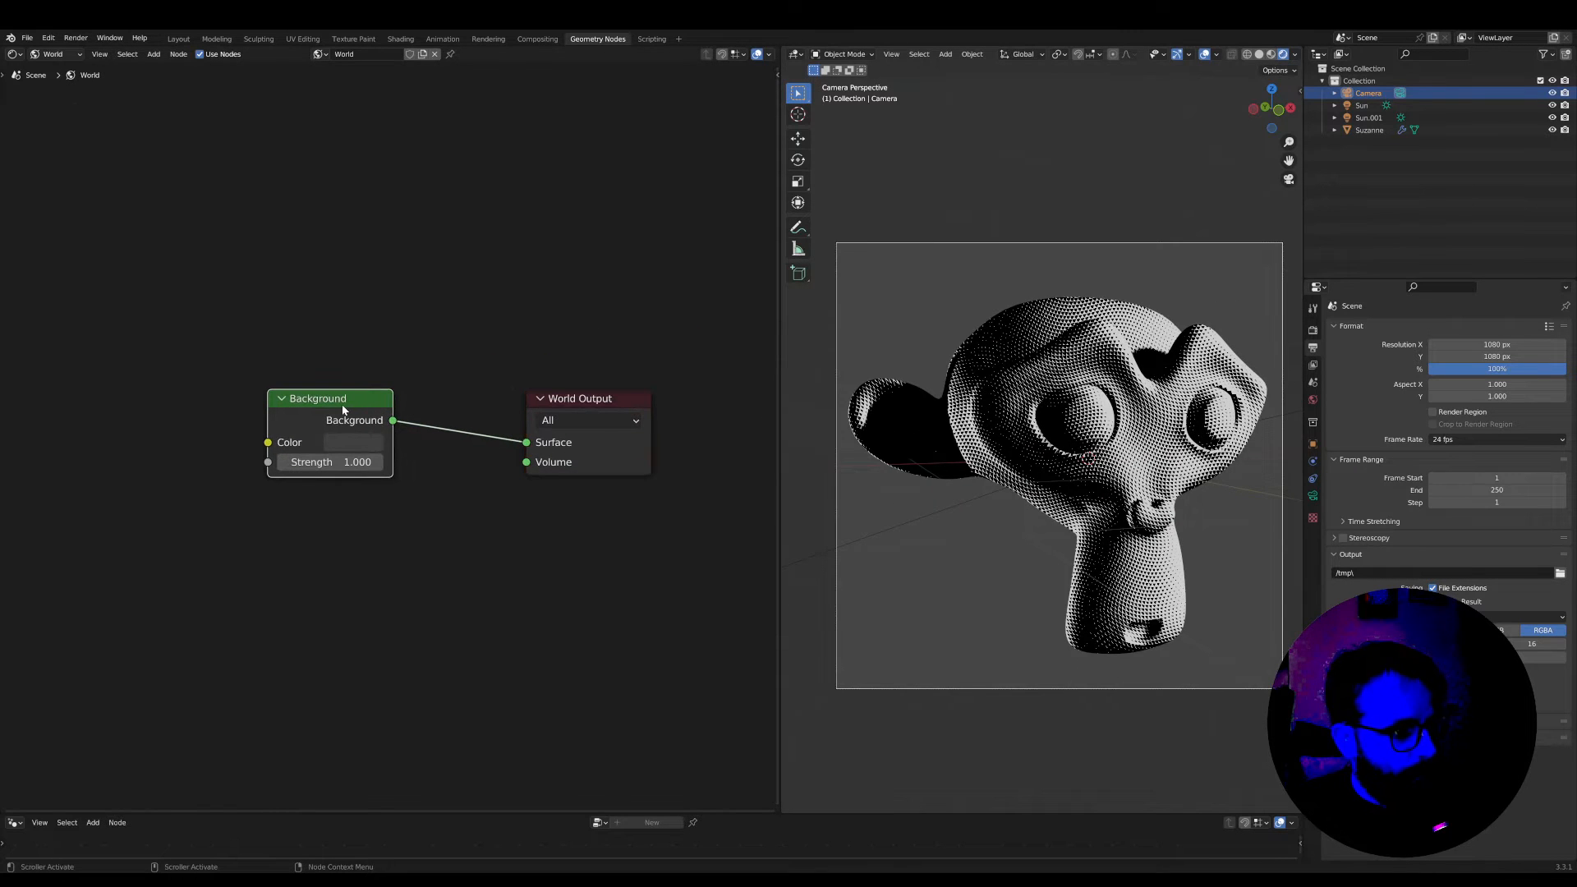
# Add a Texture Coordinate node before the Background node in the world shader
pyautogui.moveTo(341, 404); pyautogui.dragTo(496, 422, button='middle')
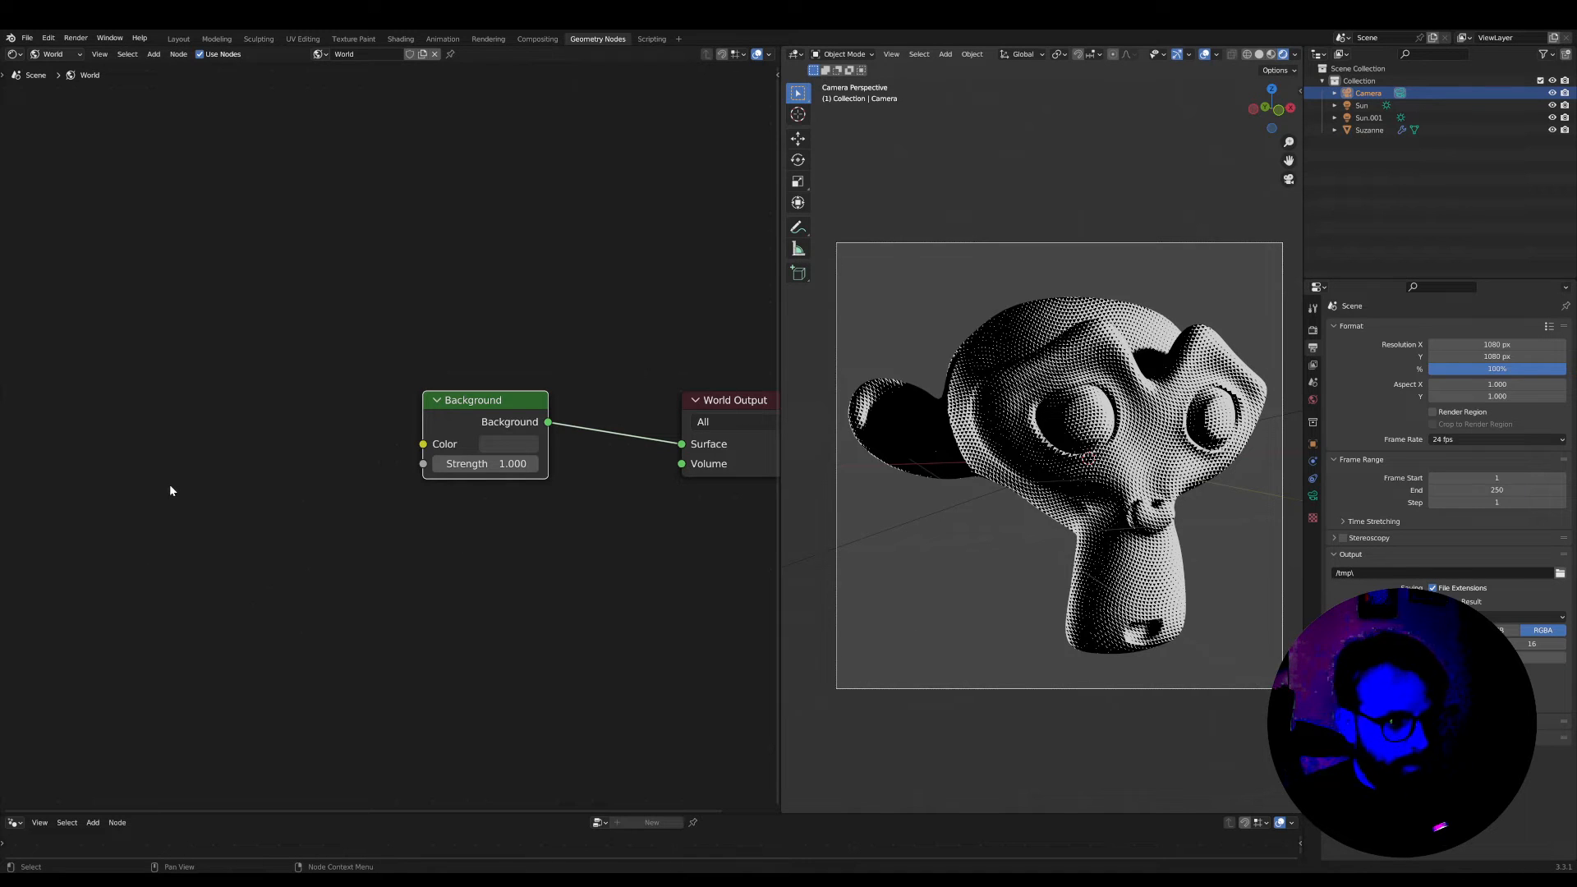
pyautogui.hotkey('shift', 'a')
pyautogui.write('stc')
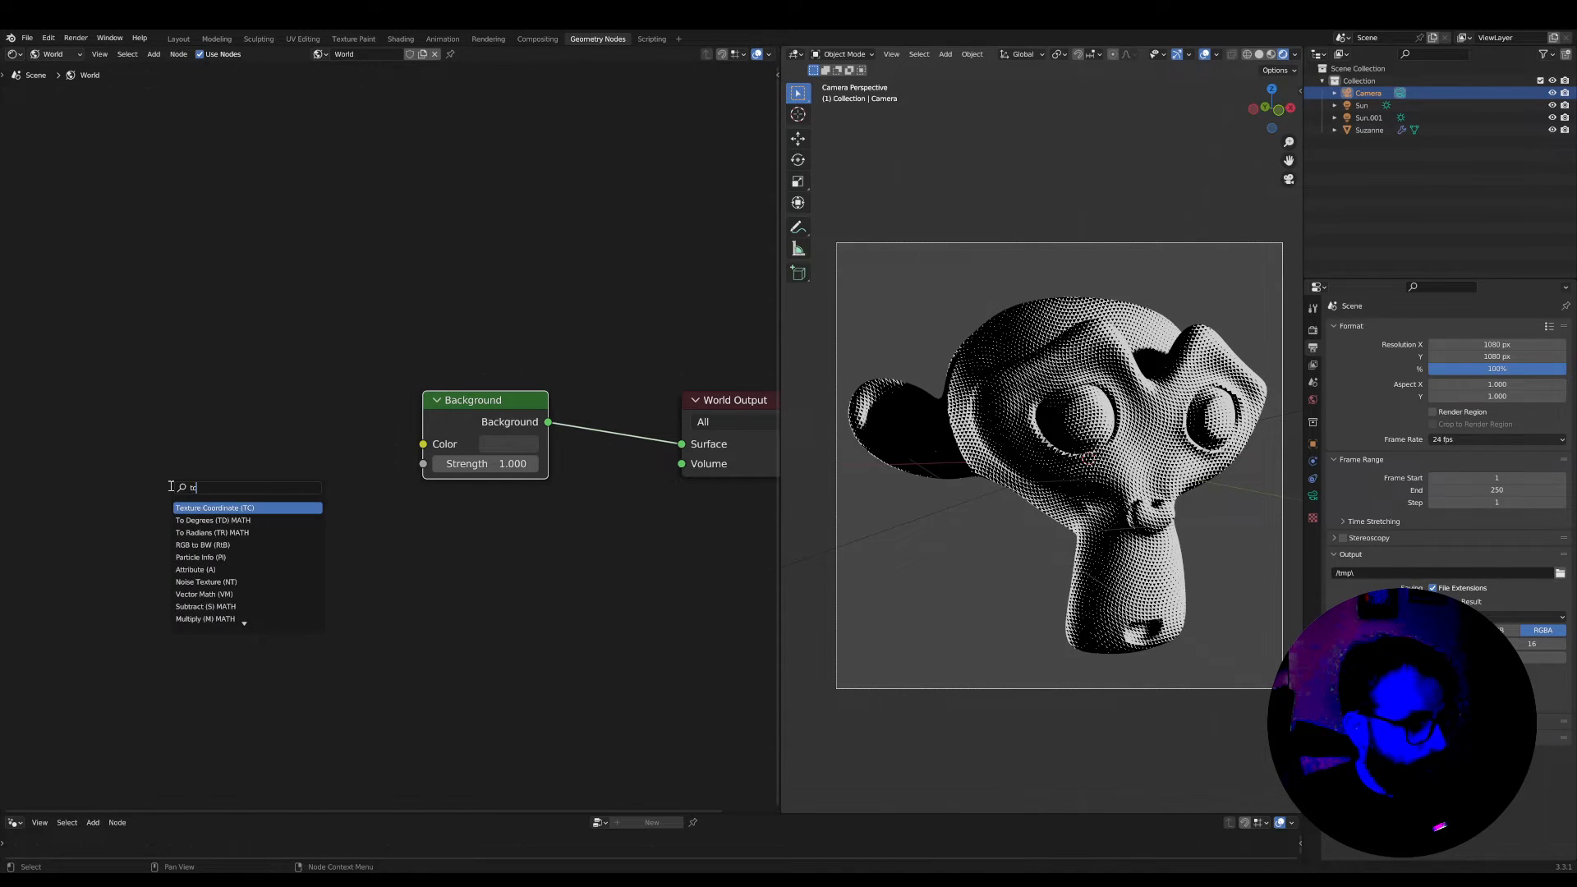
pyautogui.press('Return')
pyautogui.click(128, 380)
pyautogui.moveTo(315, 485); pyautogui.dragTo(327, 485, button='middle')
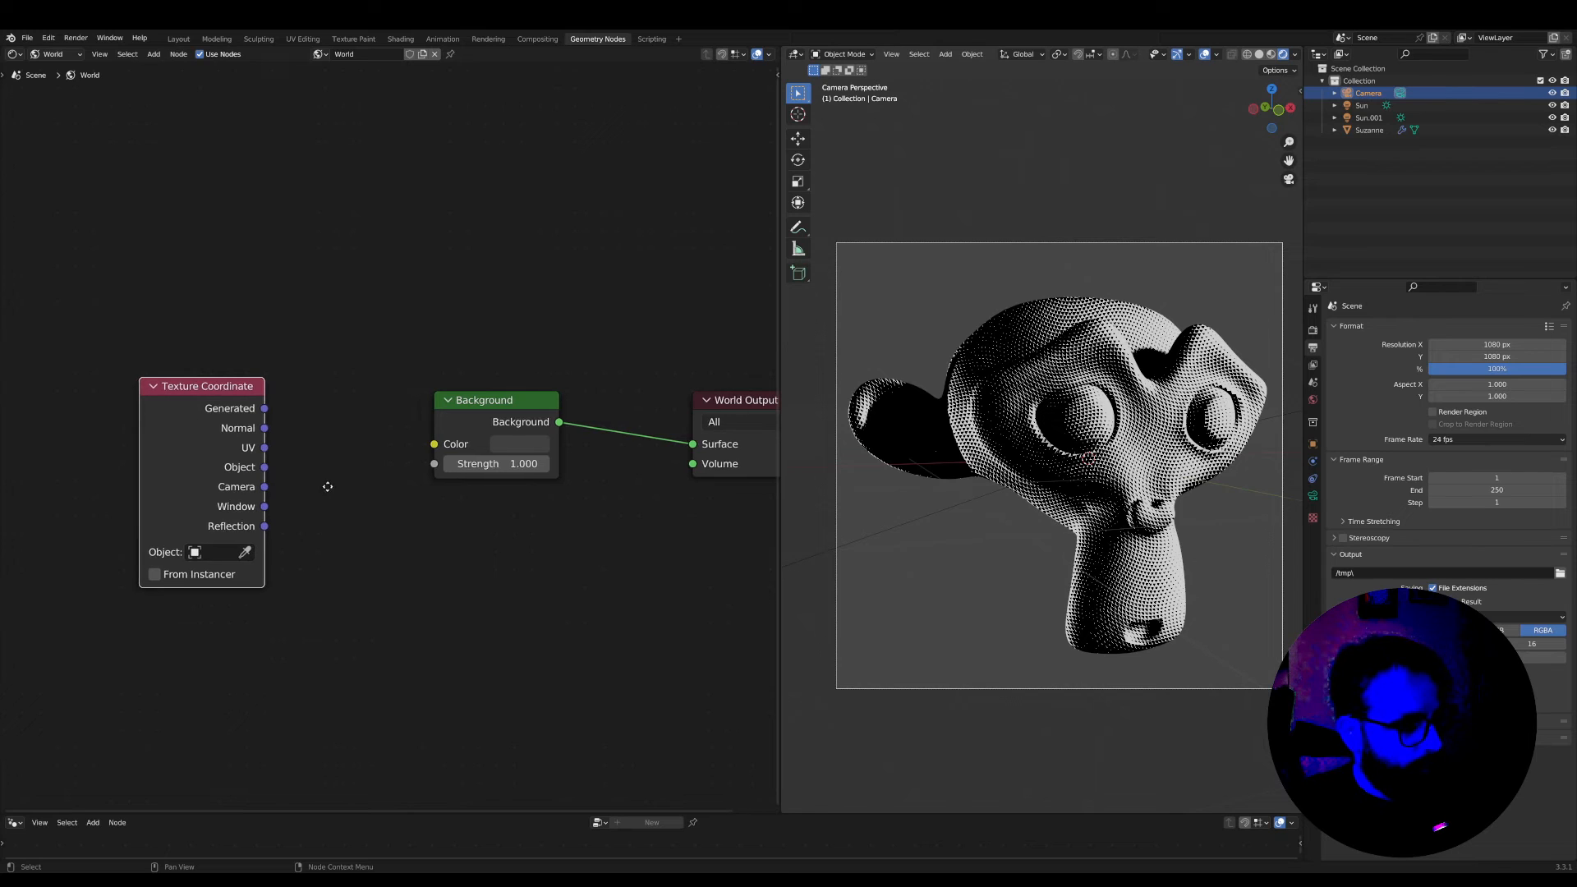
# Add a Separate XYZ node and connect the Texture Coordinate's Window output to its Vector input
pyautogui.hotkey('shift', 'a')
pyautogui.press('s')
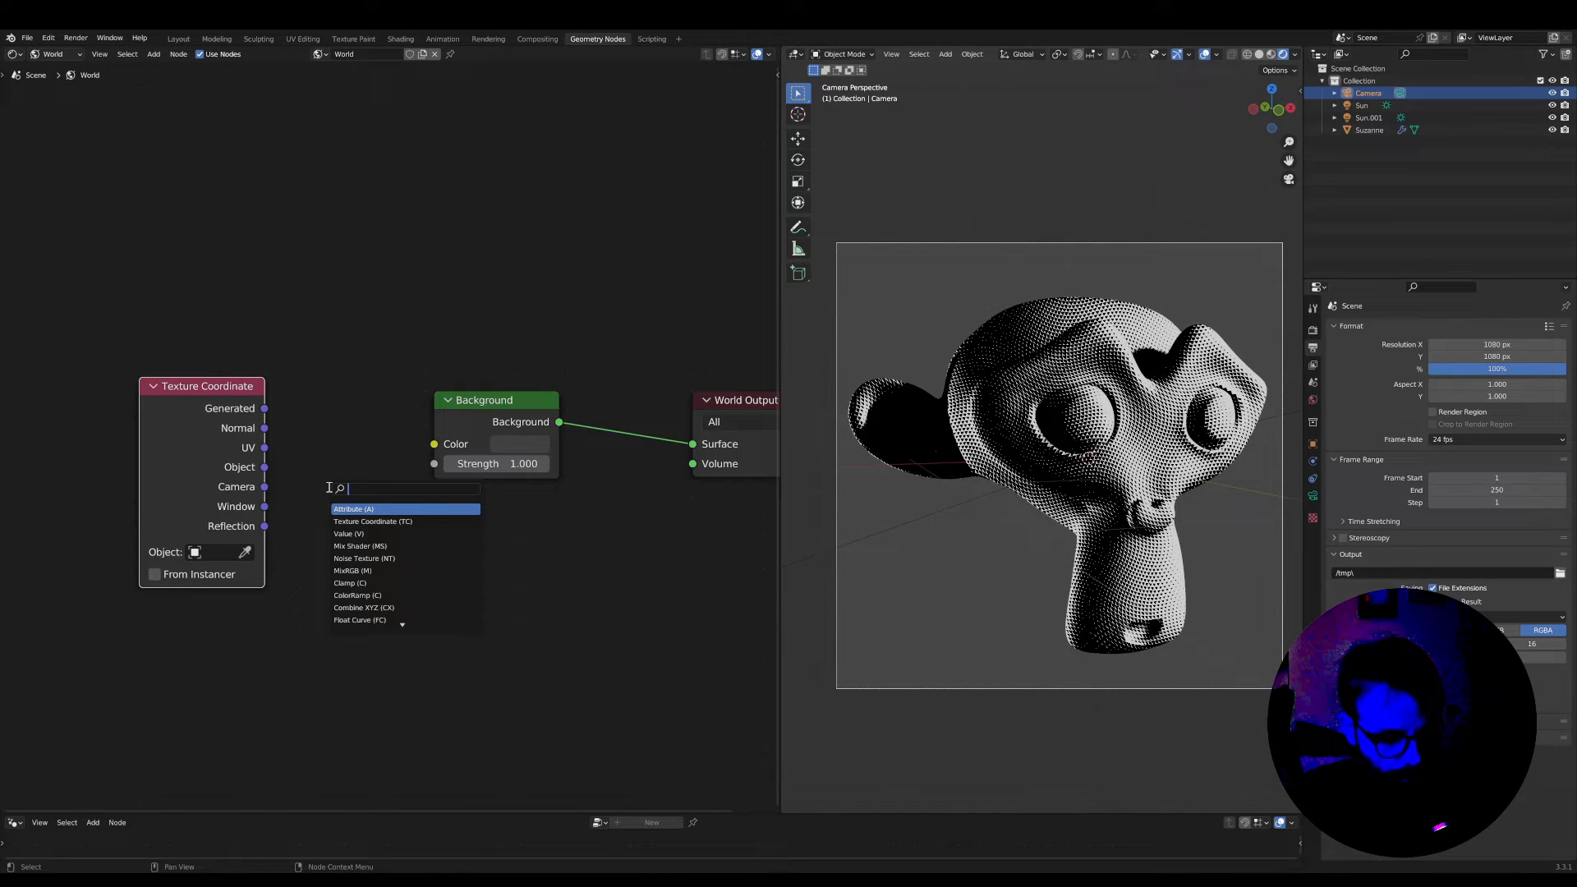
pyautogui.write('sep')
pyautogui.press('Return')
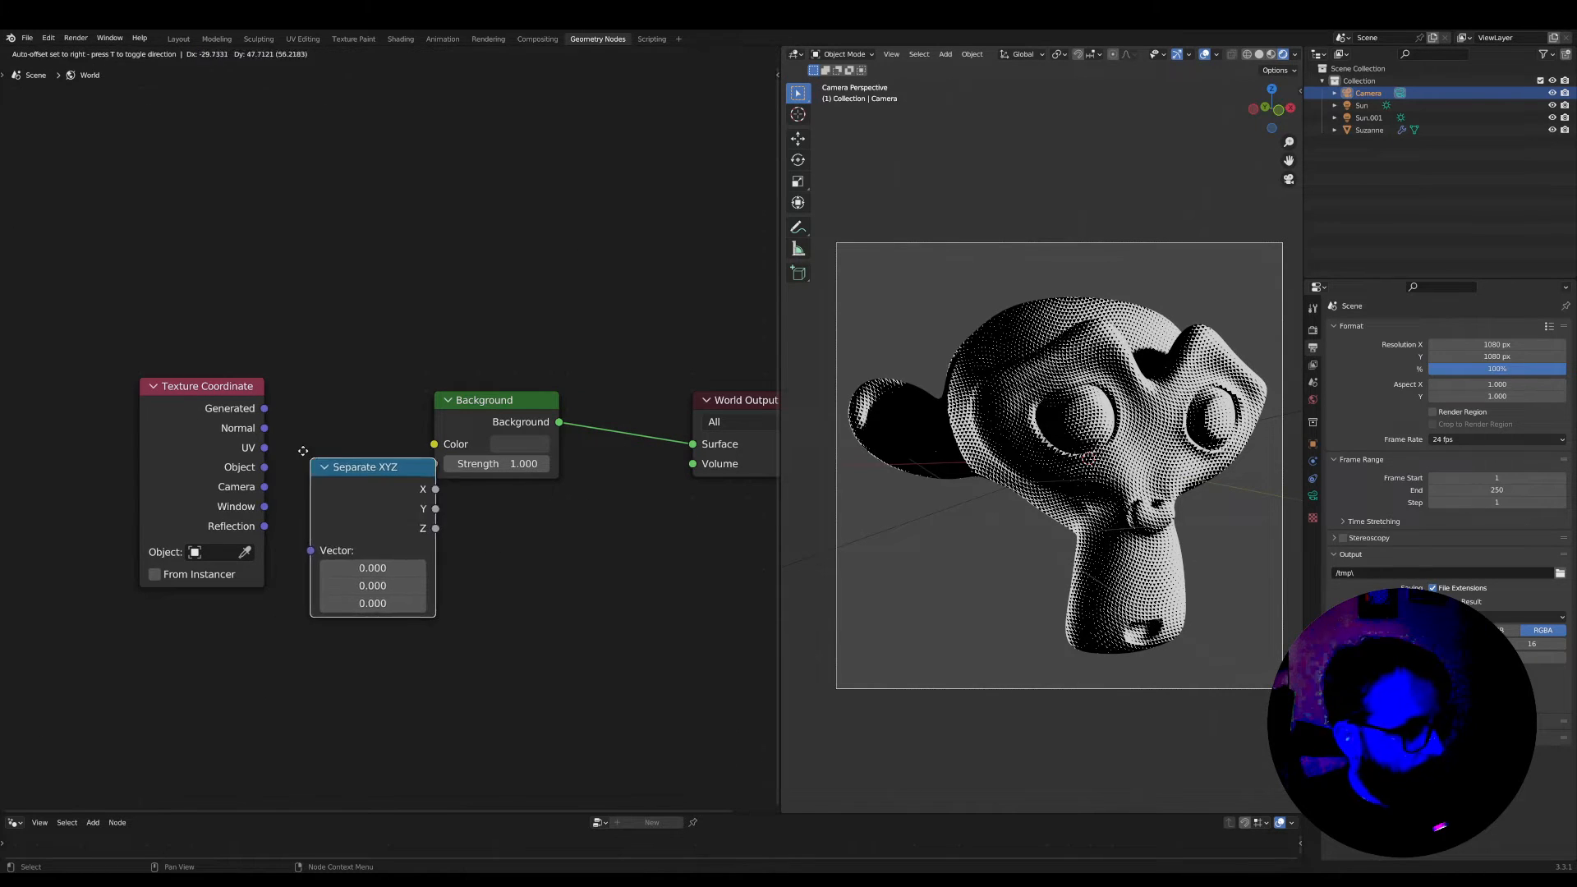
pyautogui.click(269, 406)
pyautogui.moveTo(263, 509); pyautogui.dragTo(277, 506)
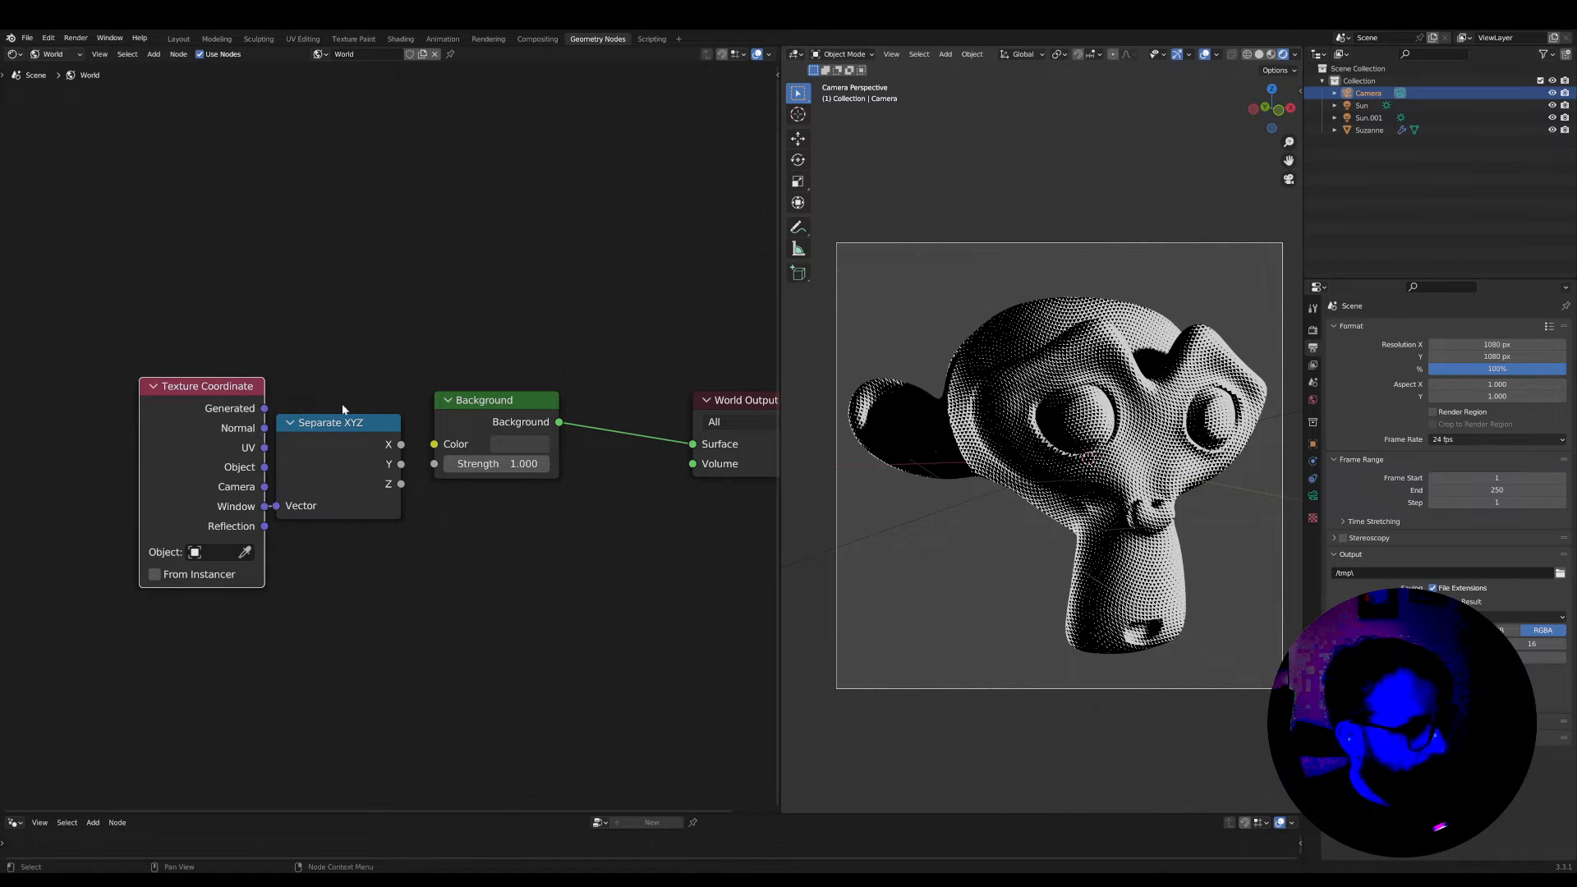
# Move the Texture Coordinate and Separate XYZ nodes above the Background and preview the X output on the World Output's Surface
pyautogui.moveTo(360, 347); pyautogui.dragTo(243, 460)
pyautogui.press('g')
pyautogui.click(296, 204)
pyautogui.keyDown('ctrl'); pyautogui.keyDown('shift'); pyautogui.click(299, 199); pyautogui.keyUp('shift'); pyautogui.keyUp('ctrl')
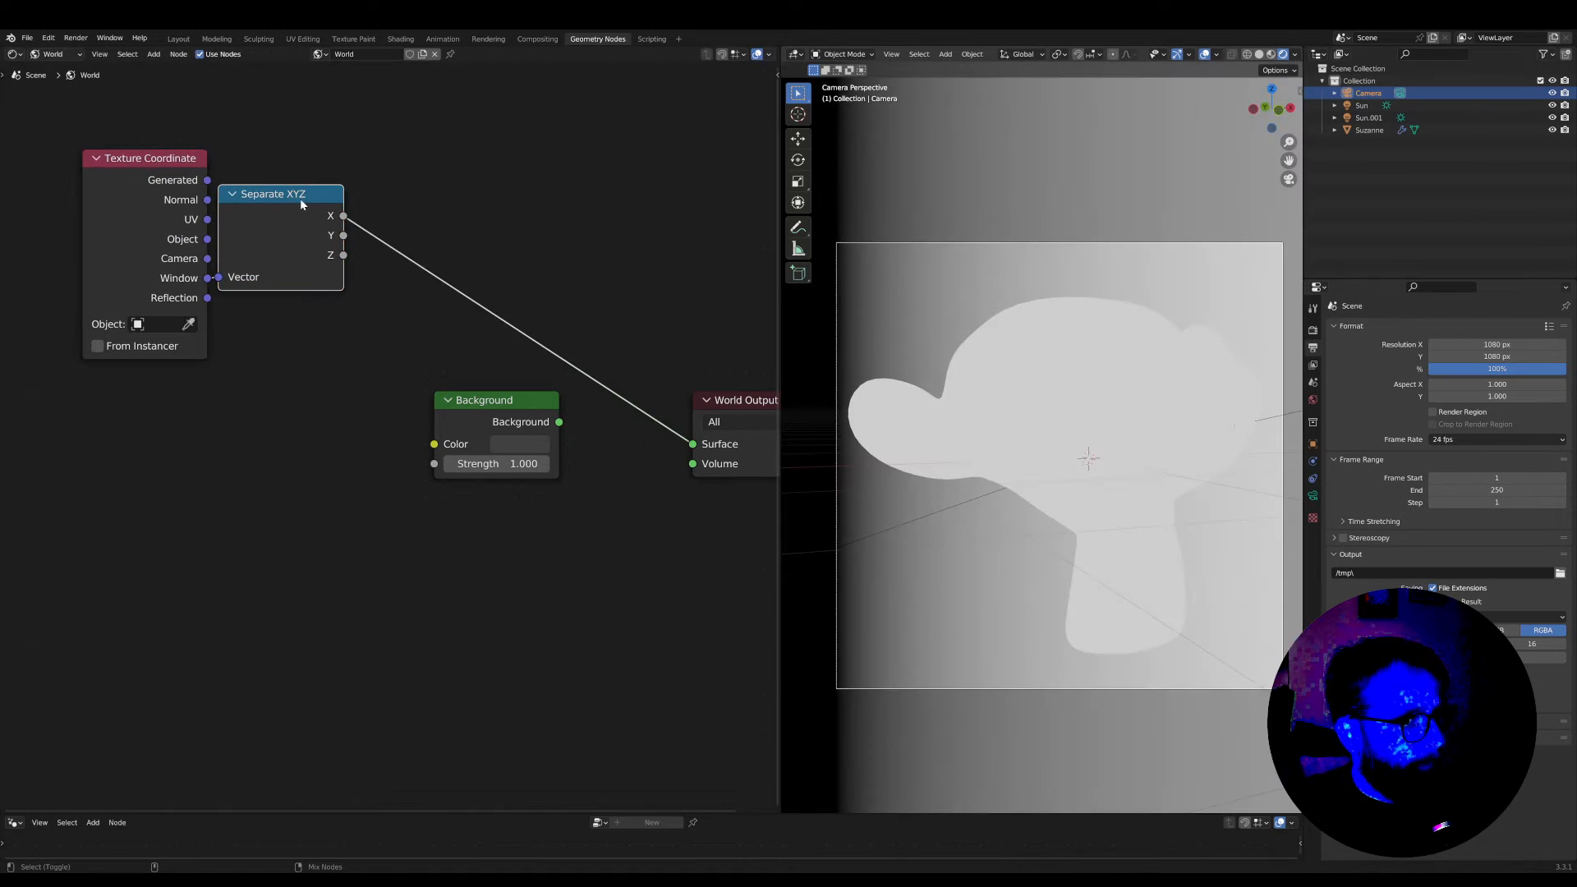
# Preview the Separate XYZ's Y output on the World Output and insert a ColorRamp node between them
pyautogui.keyDown('ctrl'); pyautogui.keyDown('shift'); pyautogui.click(299, 198); pyautogui.keyUp('shift'); pyautogui.keyUp('ctrl')
pyautogui.moveTo(296, 197); pyautogui.dragTo(299, 299, button='middle')
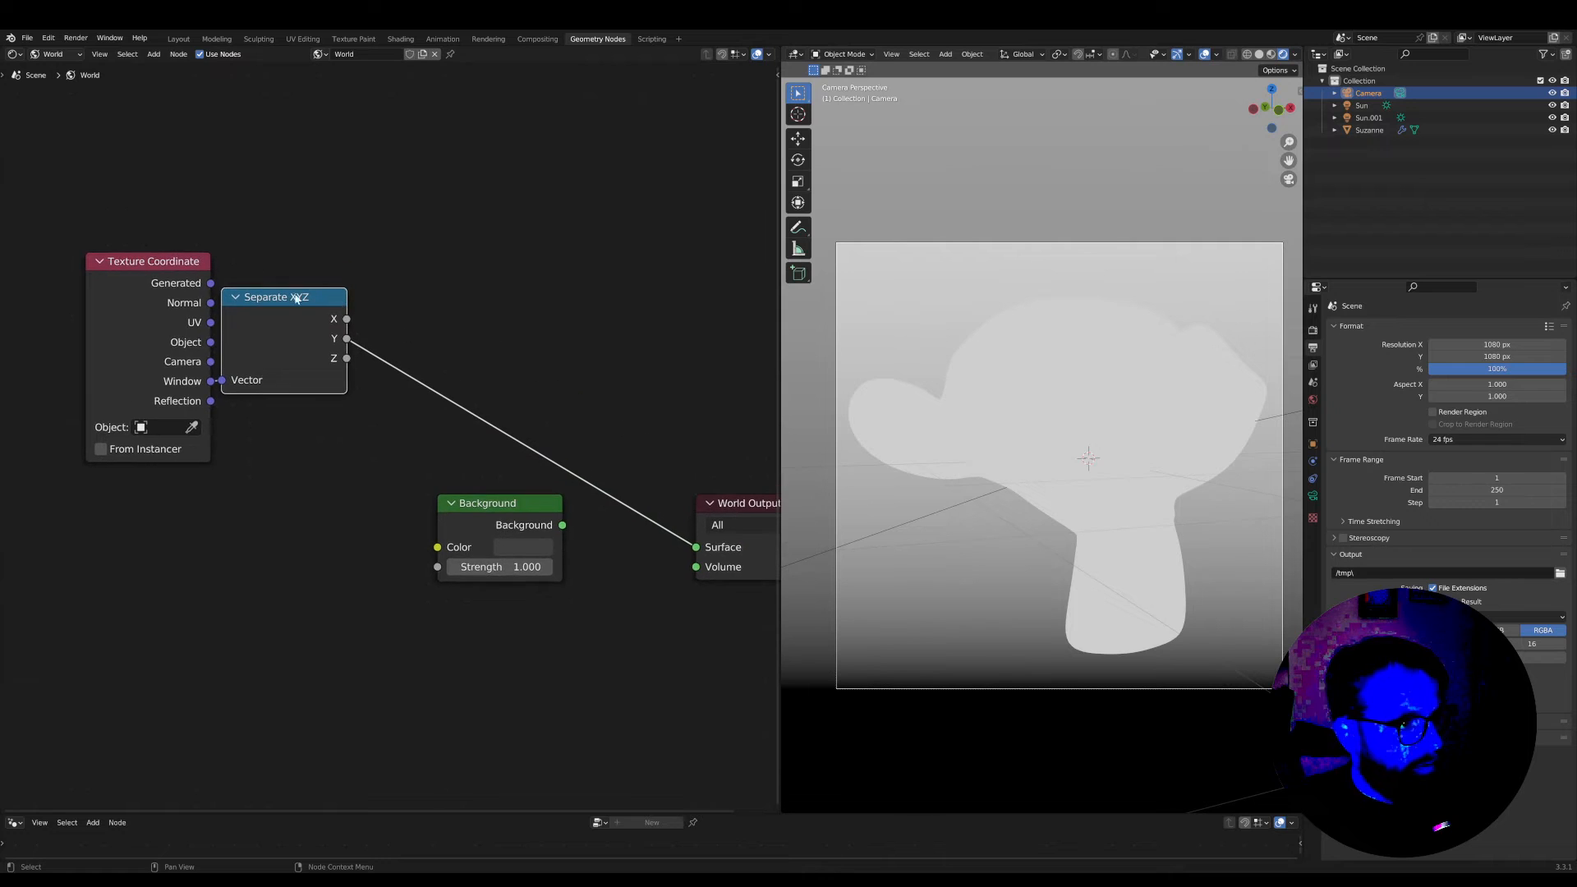
pyautogui.moveTo(503, 328); pyautogui.dragTo(501, 347, button='middle')
pyautogui.hotkey('shift', 'a')
pyautogui.write('scolo')
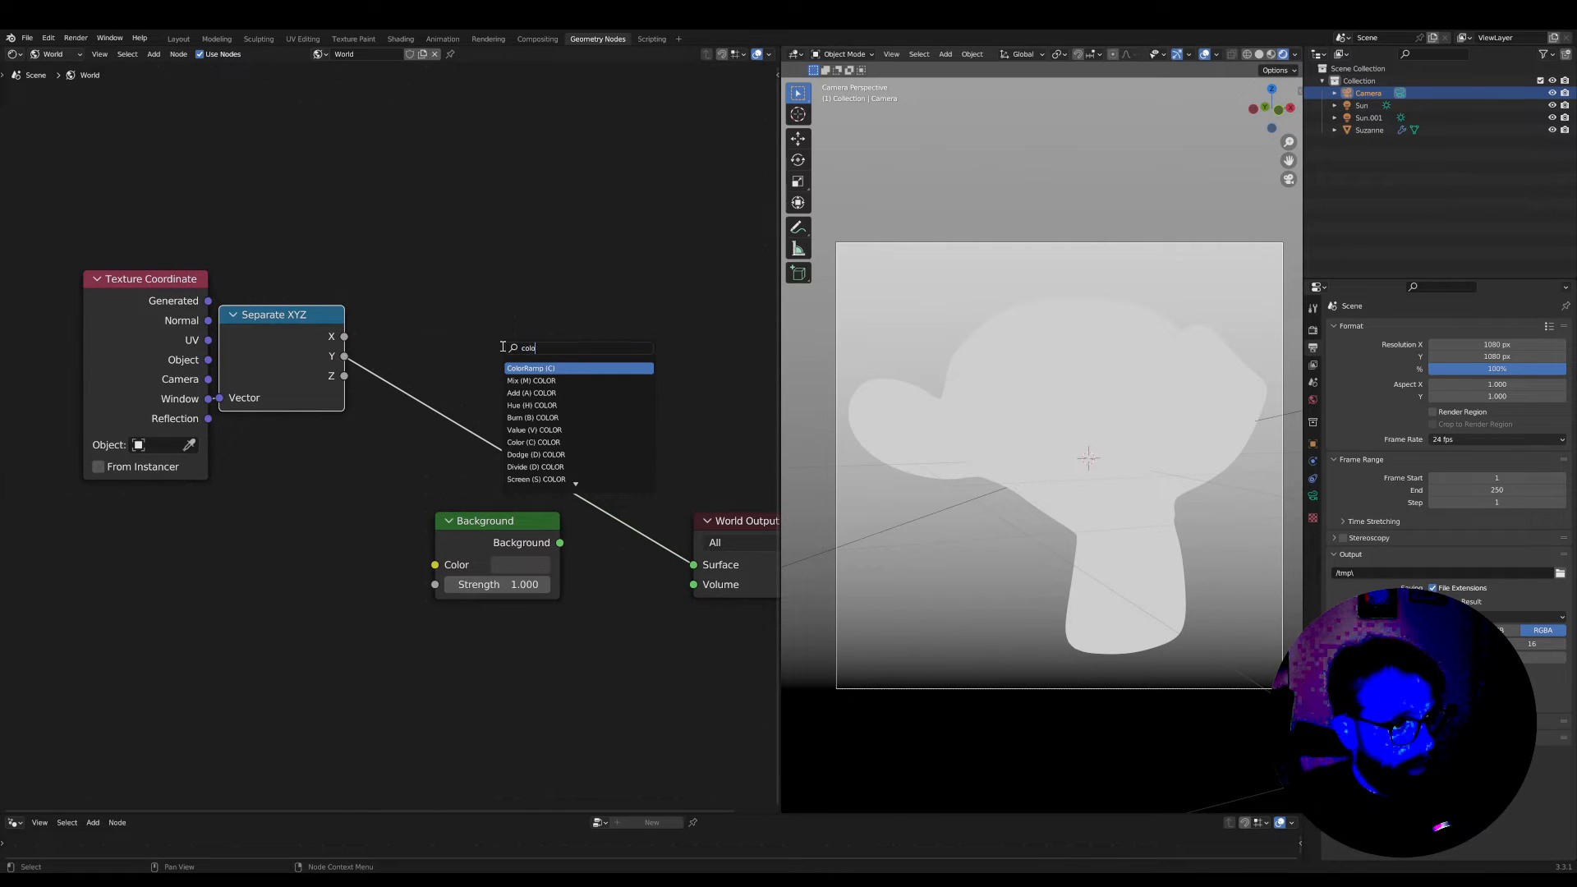
pyautogui.click(524, 369)
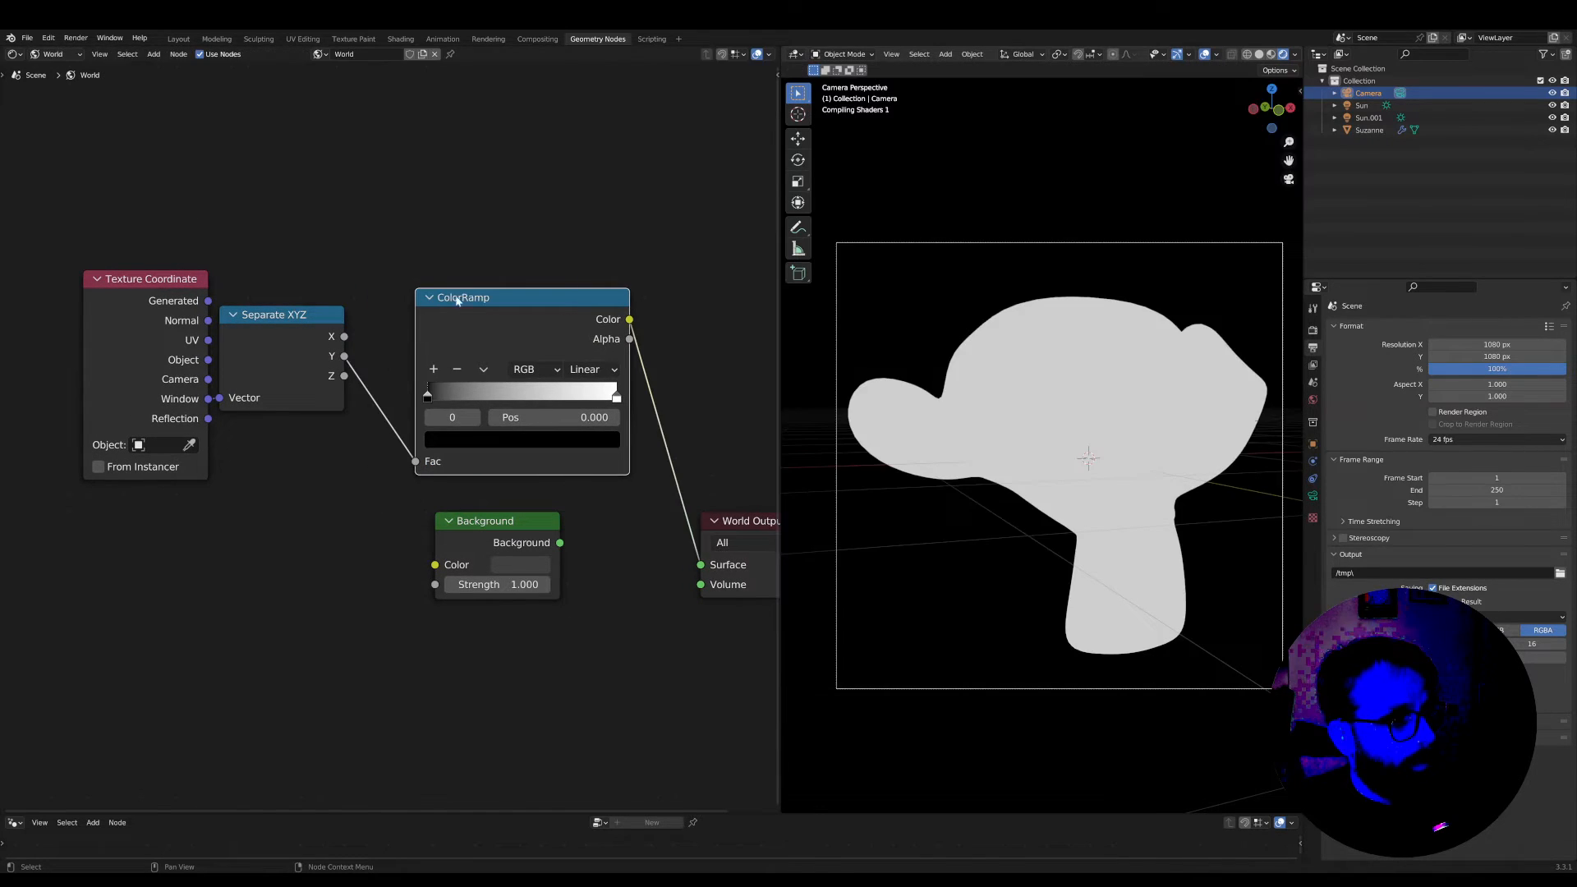
pyautogui.click(441, 299)
pyautogui.press('Home')
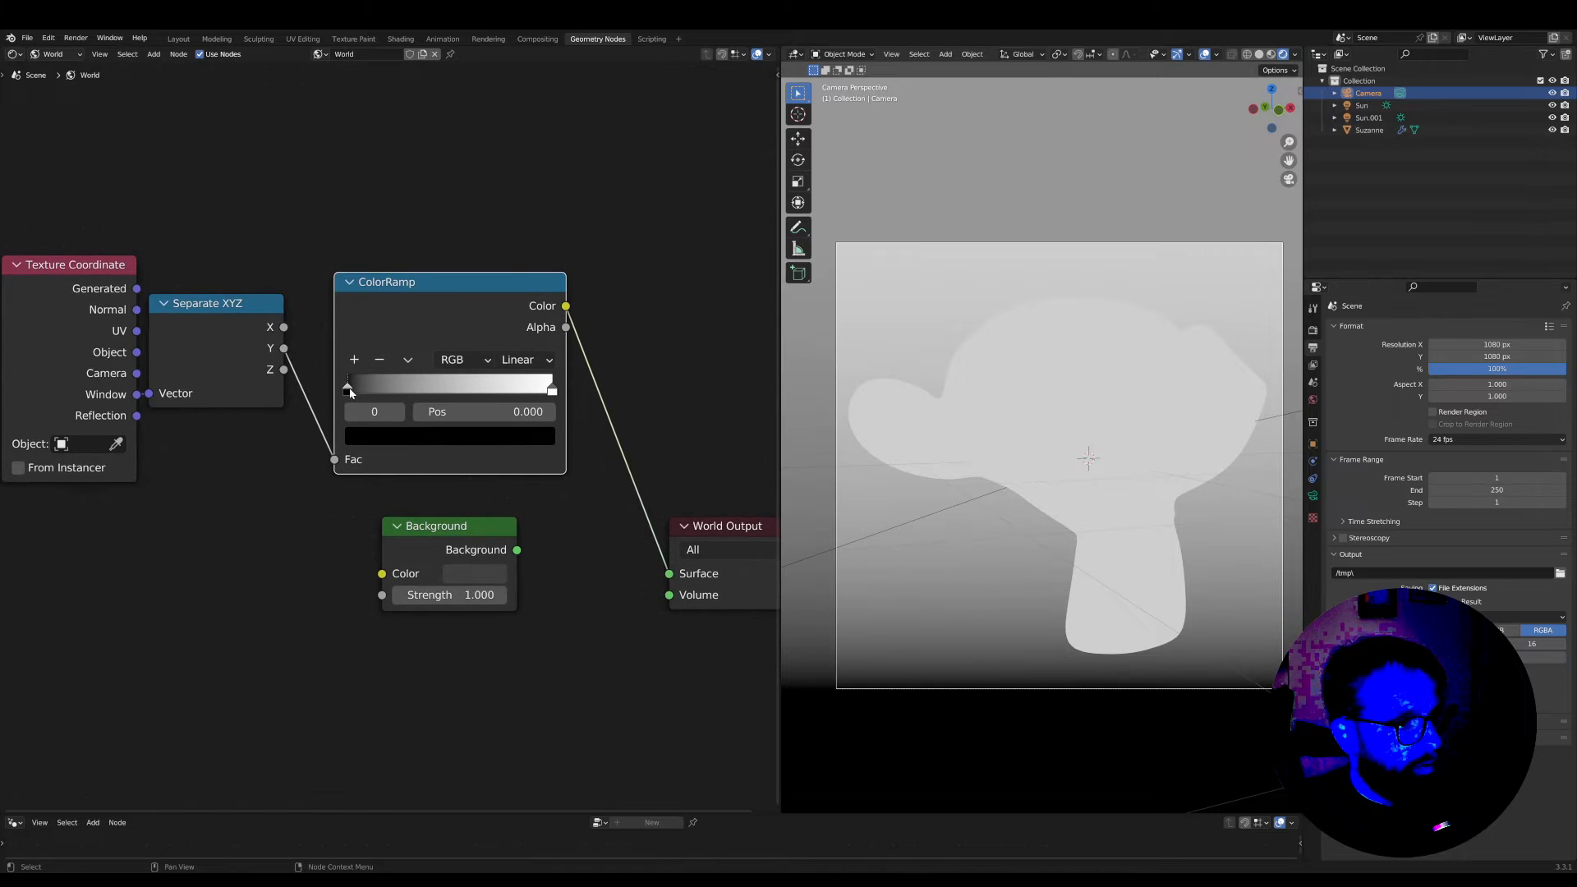
# Lighten the ColorRamp's black stop to a dark grey and darken its white stop slightly
pyautogui.click(383, 437)
pyautogui.moveTo(509, 294); pyautogui.dragTo(511, 274)
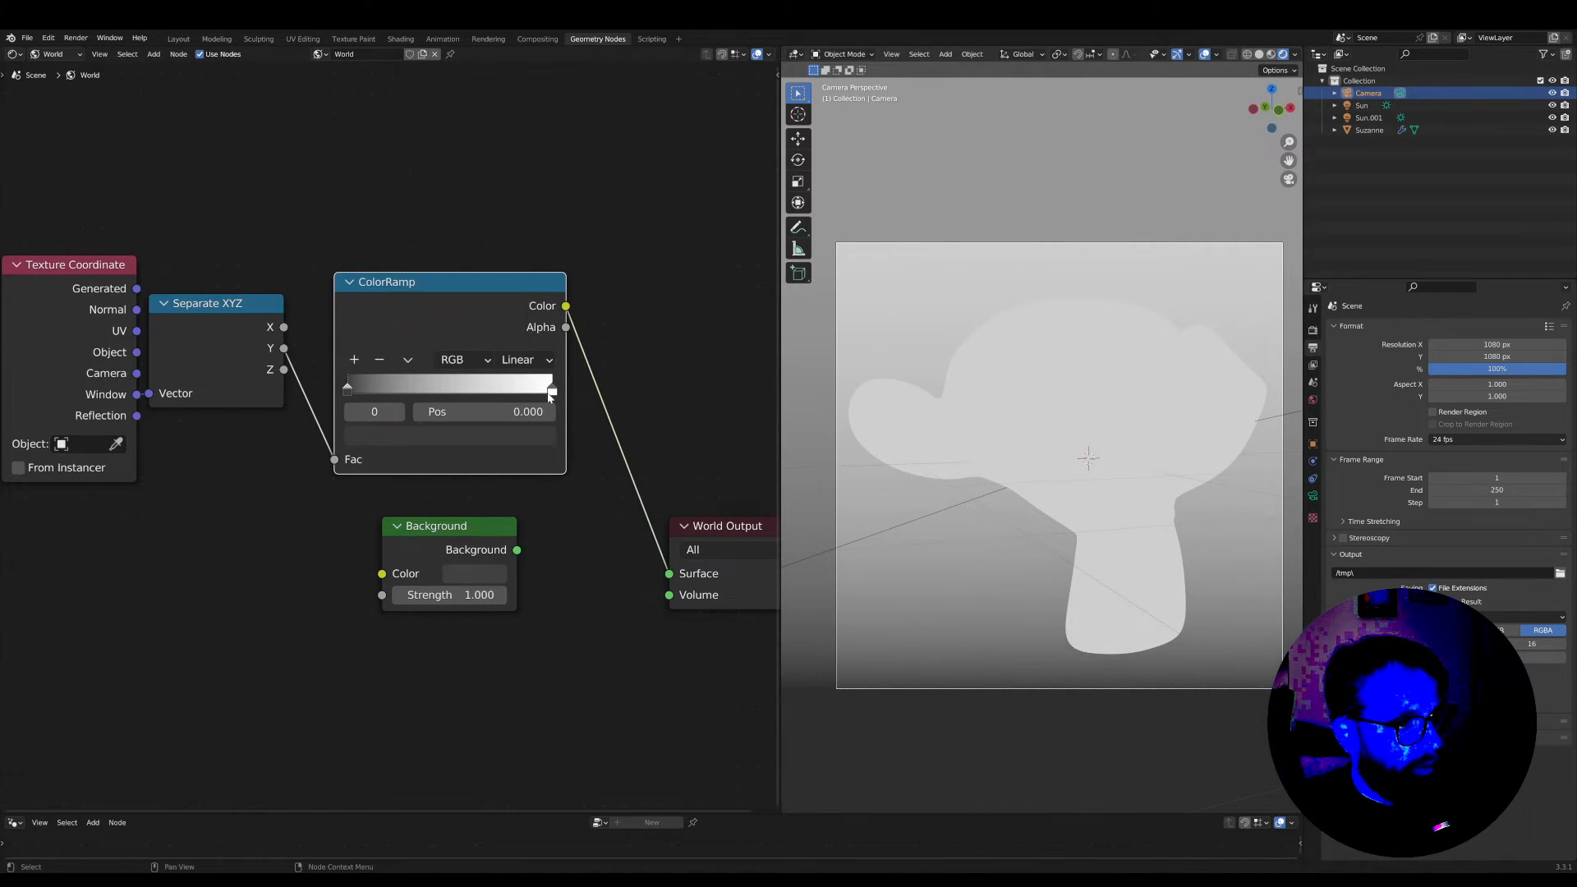
pyautogui.click(550, 393)
pyautogui.click(542, 436)
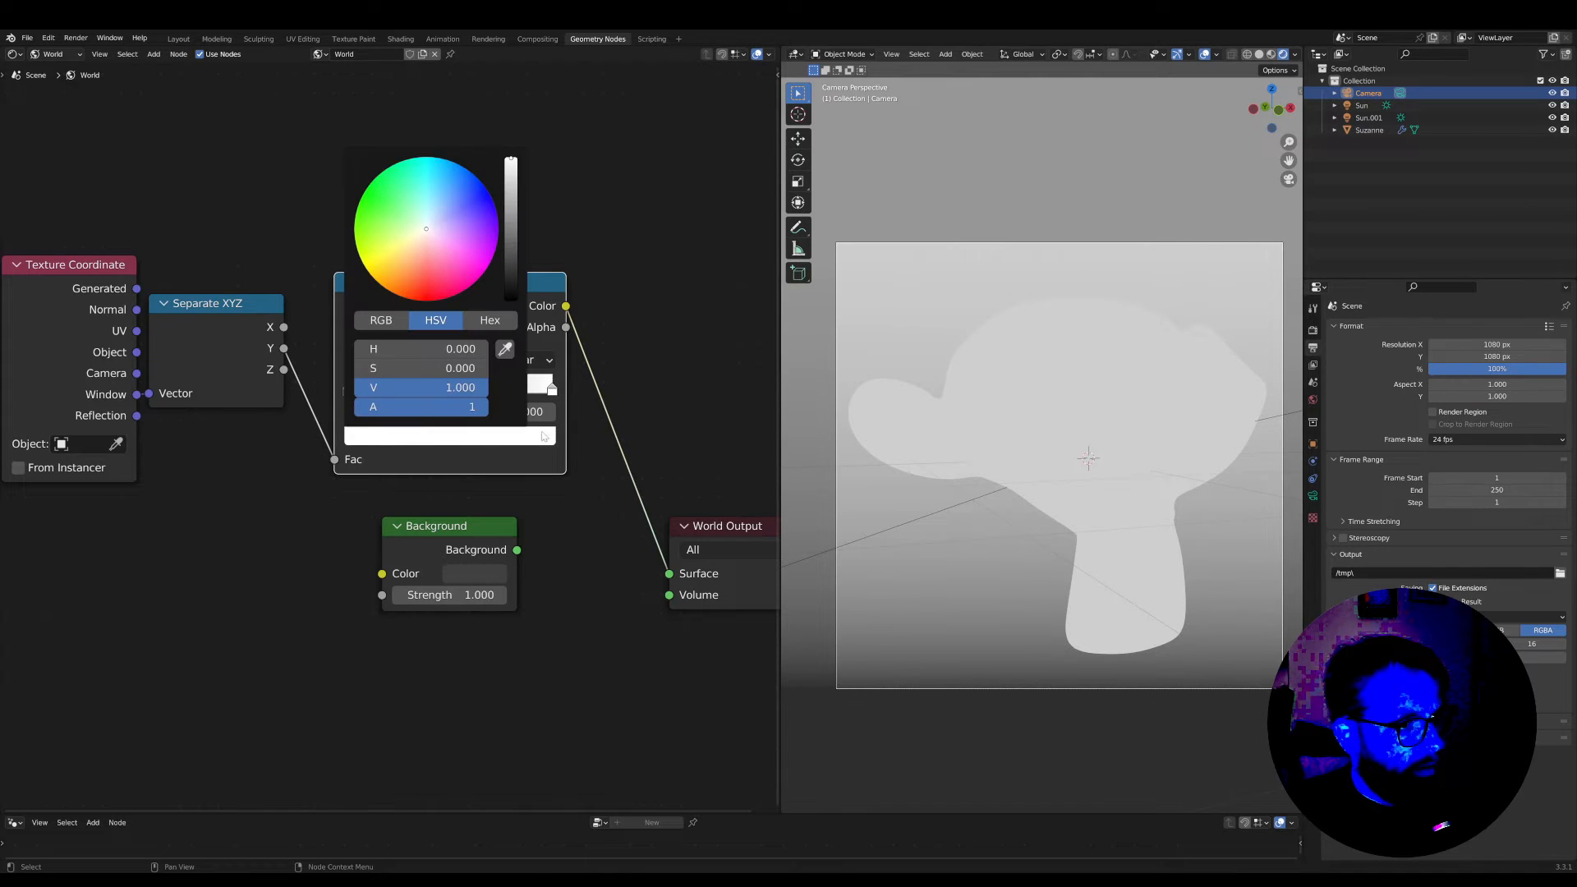
pyautogui.moveTo(512, 179); pyautogui.dragTo(510, 182)
# Move the Texture Coordinate, Separate XYZ and ColorRamp nodes together away from the World Output to free space between them
pyautogui.scroll(-3, 565, 386)
pyautogui.moveTo(436, 314); pyautogui.dragTo(418, 313)
pyautogui.moveTo(480, 241); pyautogui.dragTo(92, 450)
pyautogui.moveTo(455, 307); pyautogui.dragTo(297, 274)
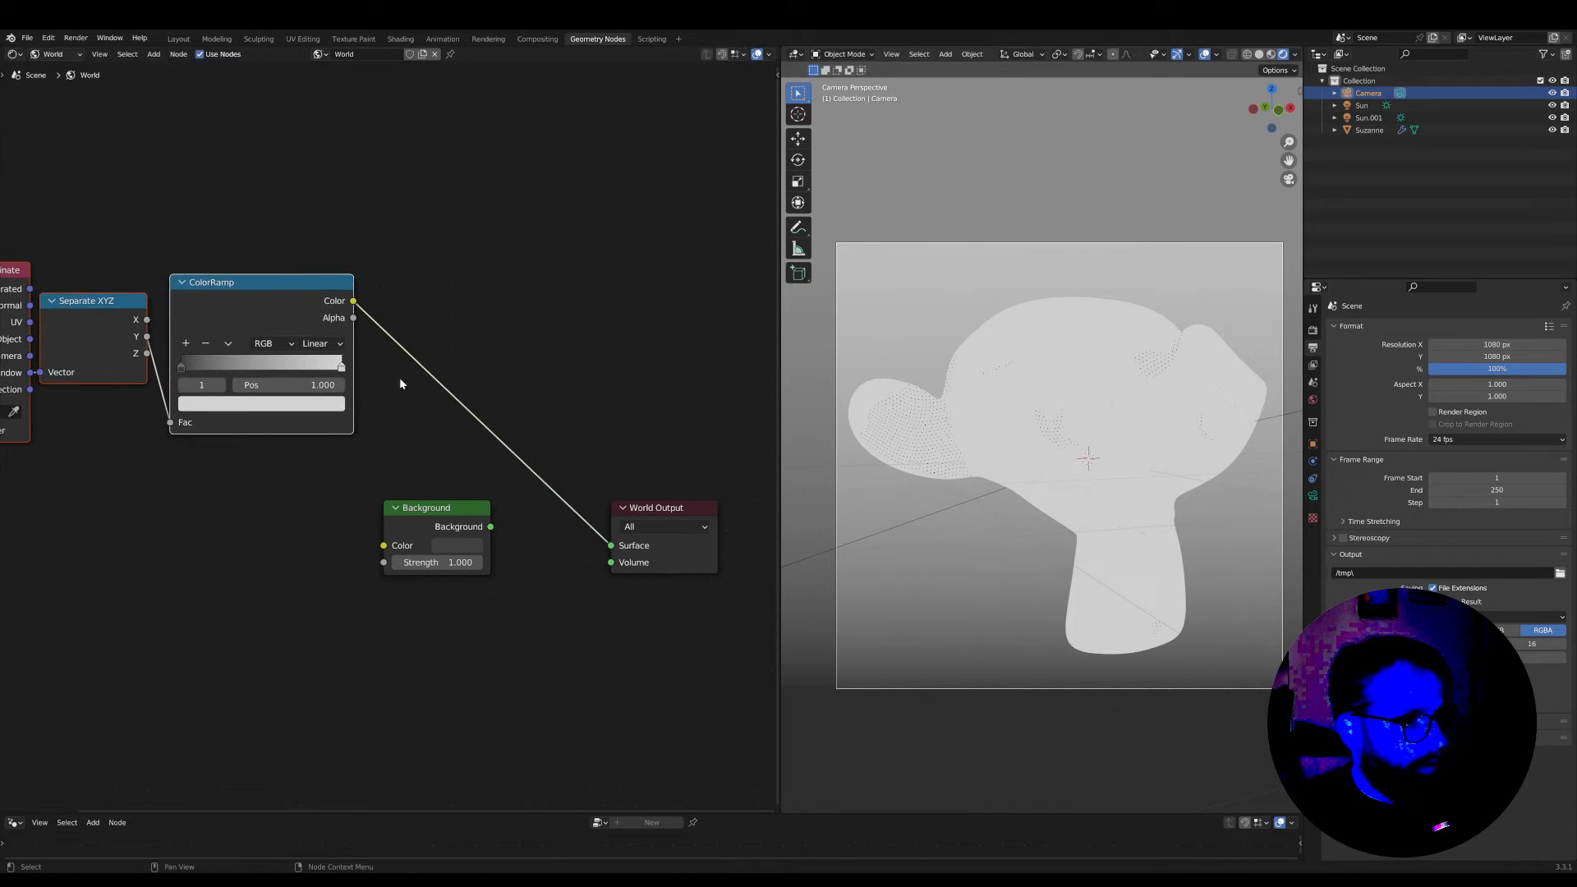
# Insert the saved halftone node group between the ColorRamp's Color output and the World Output's Surface, level with the ColorRamp
pyautogui.scroll(1, 564, 391)
pyautogui.hotkey('shift', 'a')
pyautogui.moveTo(592, 509)
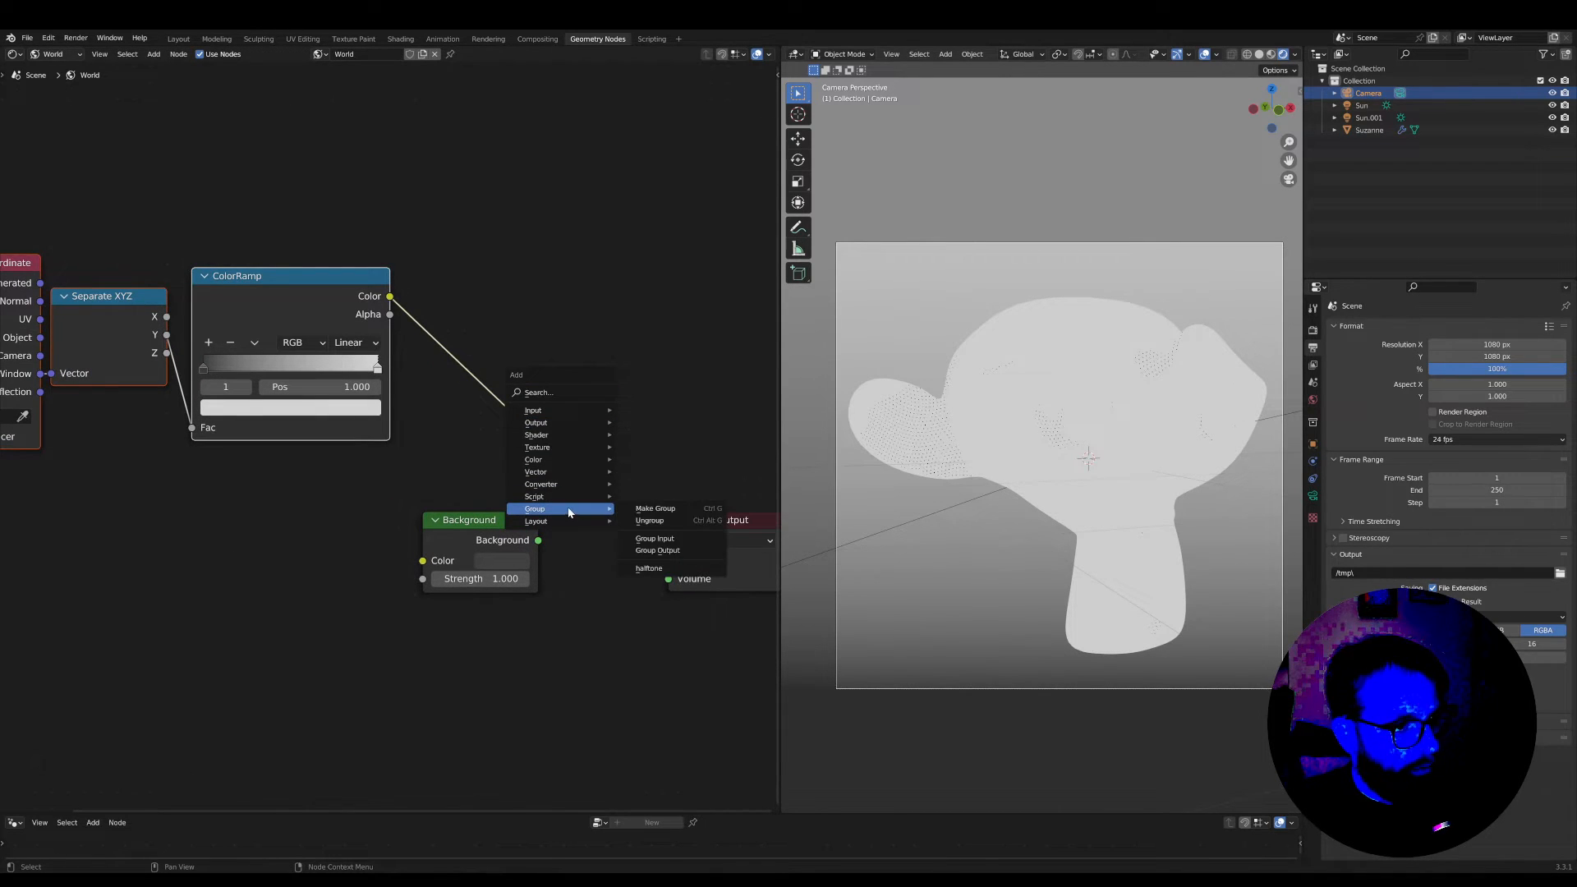
pyautogui.click(648, 569)
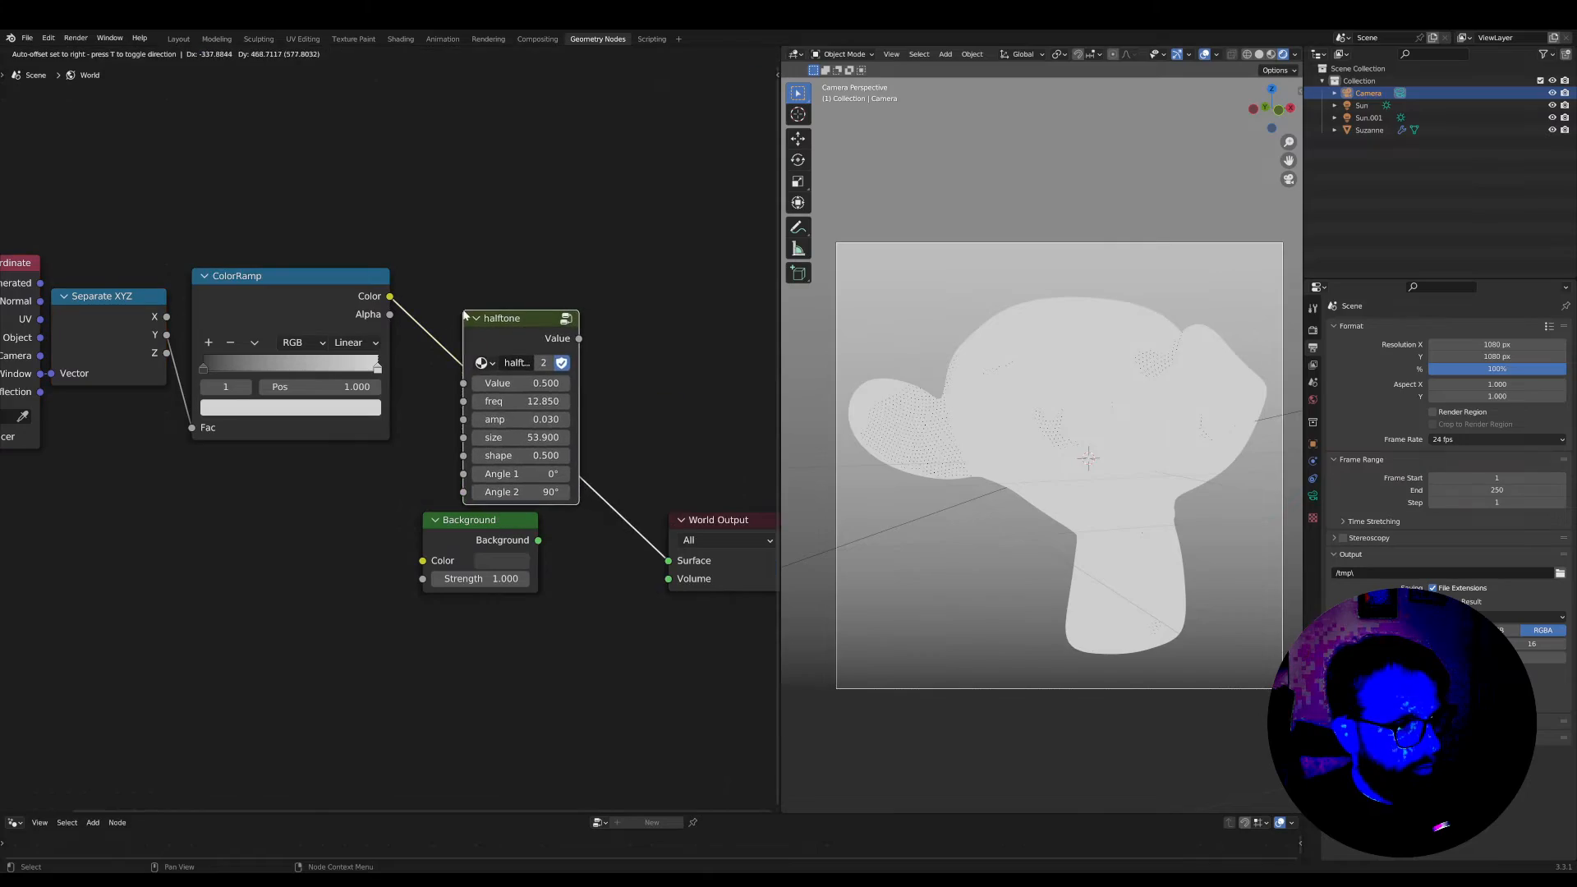
pyautogui.click(464, 311)
pyautogui.moveTo(518, 324); pyautogui.dragTo(509, 298)
pyautogui.scroll(2, 1008, 468)
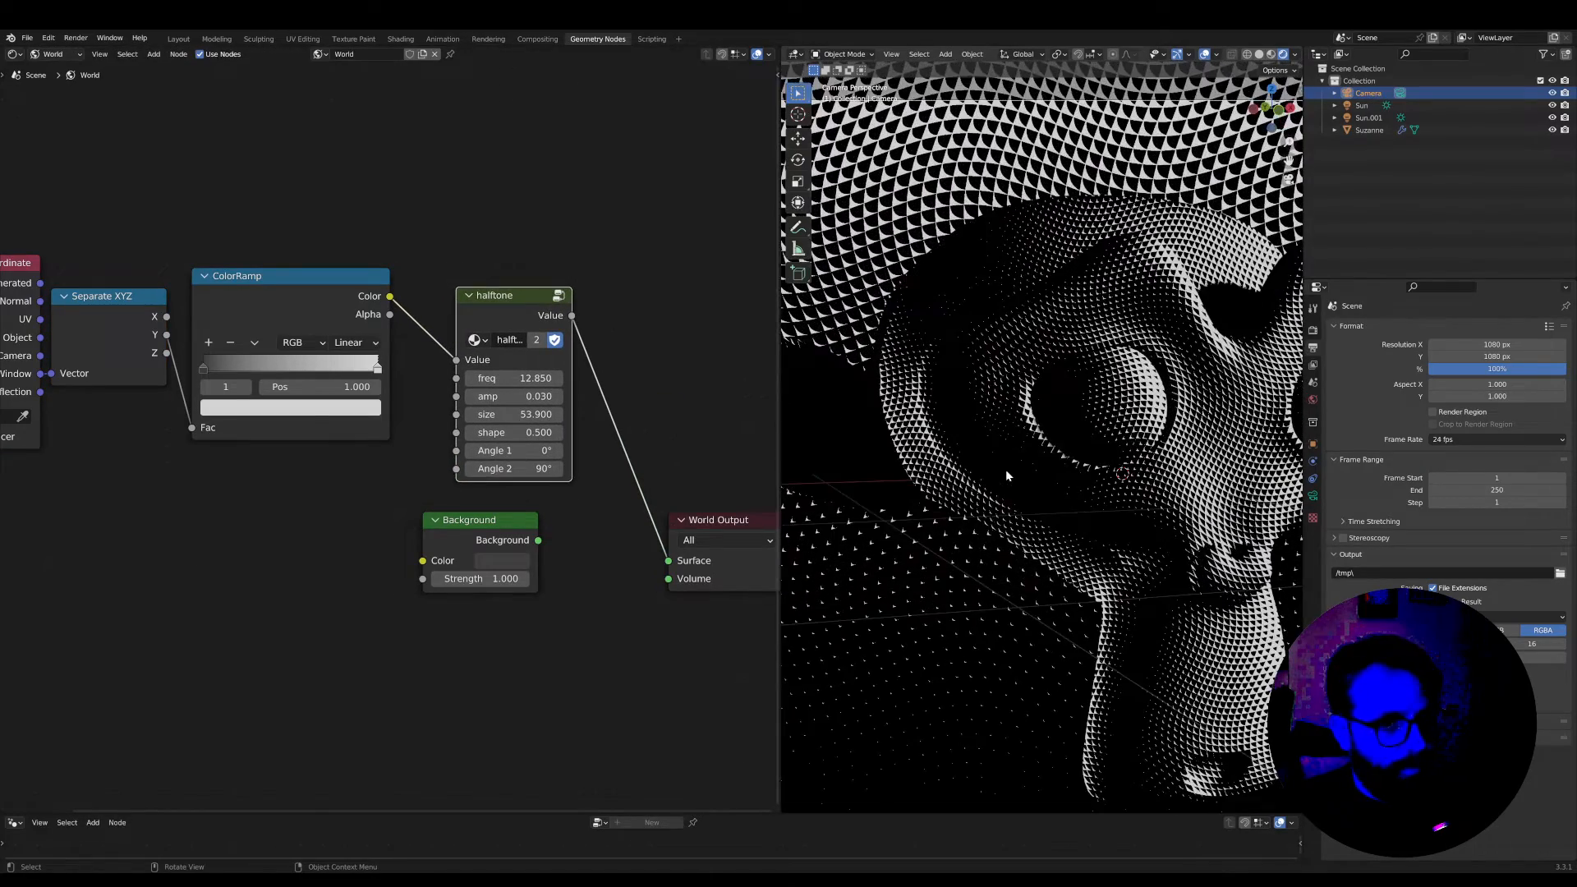
pyautogui.scroll(-5, 1007, 475)
pyautogui.scroll(4, 1009, 463)
pyautogui.scroll(-4, 1019, 472)
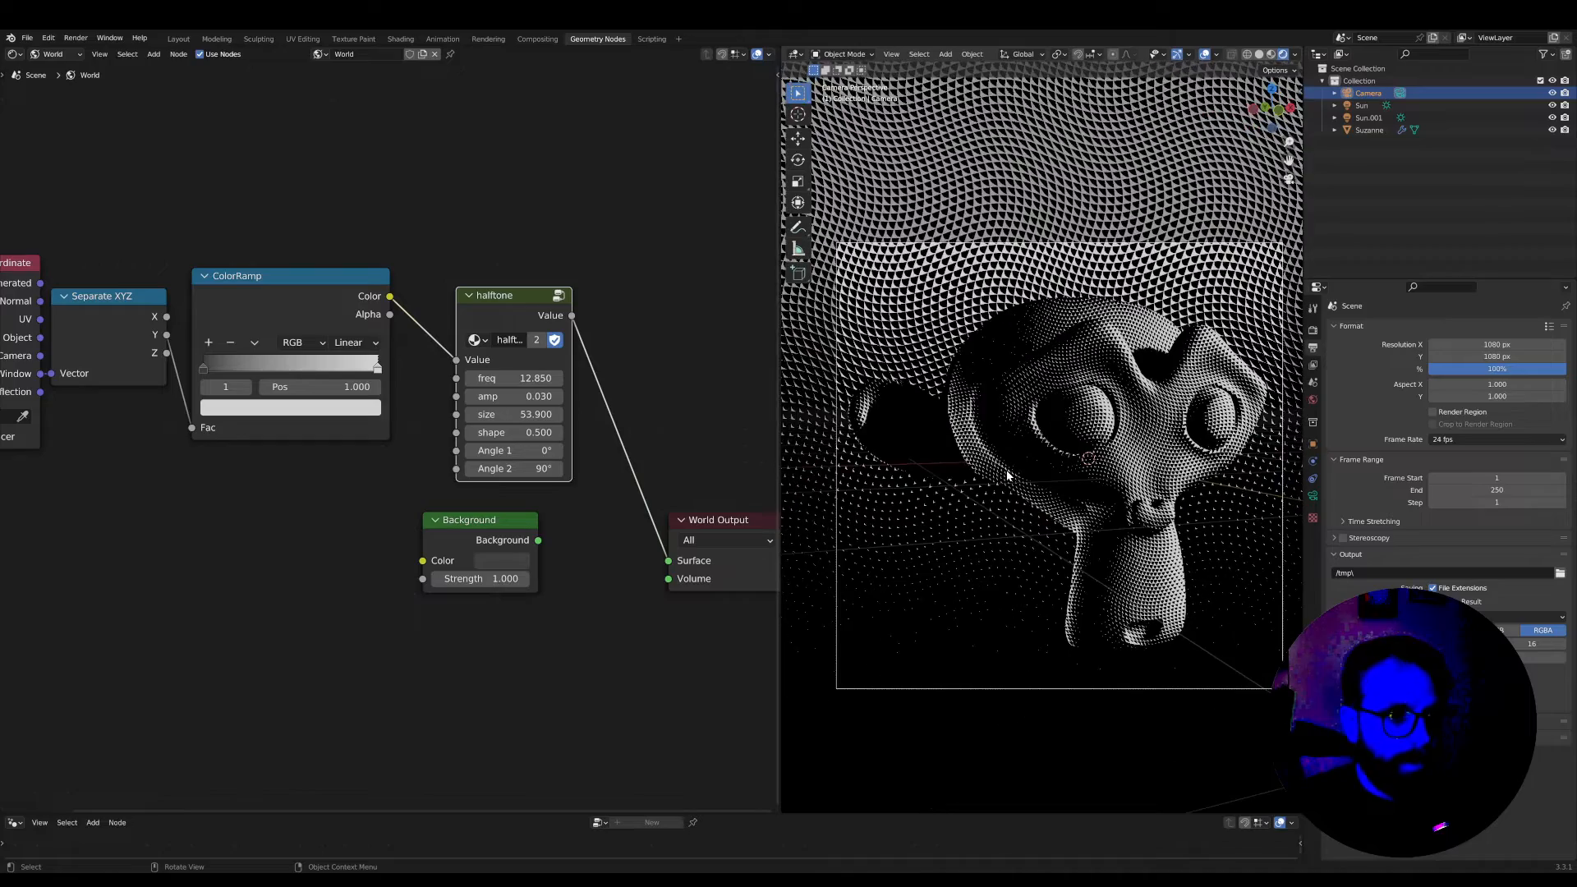
pyautogui.scroll(4, 1004, 462)
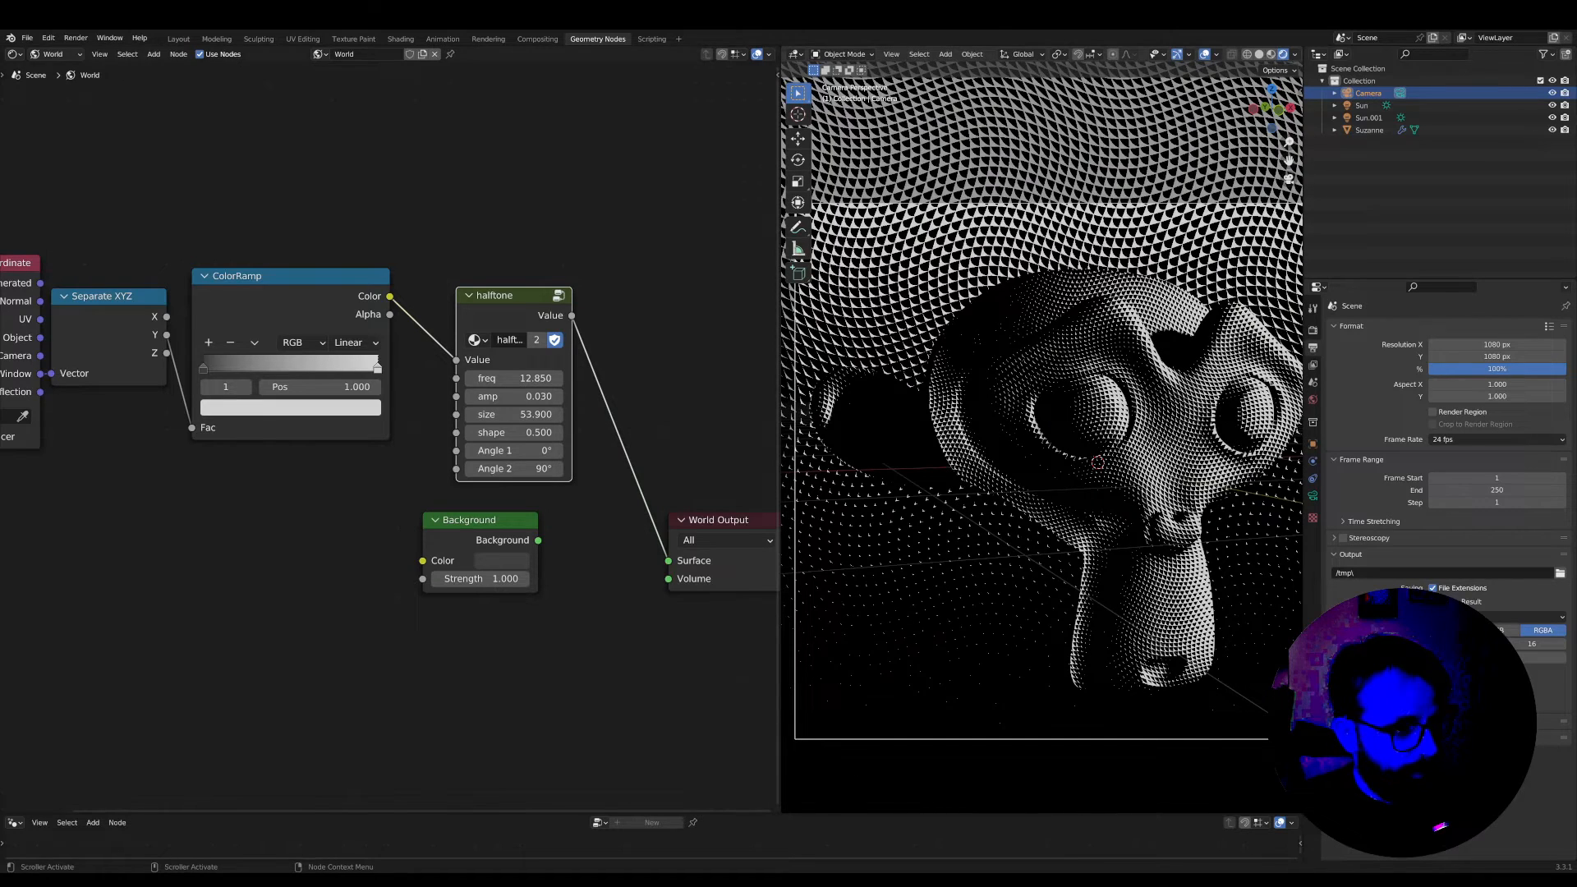
pyautogui.moveTo(490, 290)
pyautogui.mouseDown()
pyautogui.moveTo(474, 281)
pyautogui.moveTo(518, 283)
pyautogui.mouseUp()
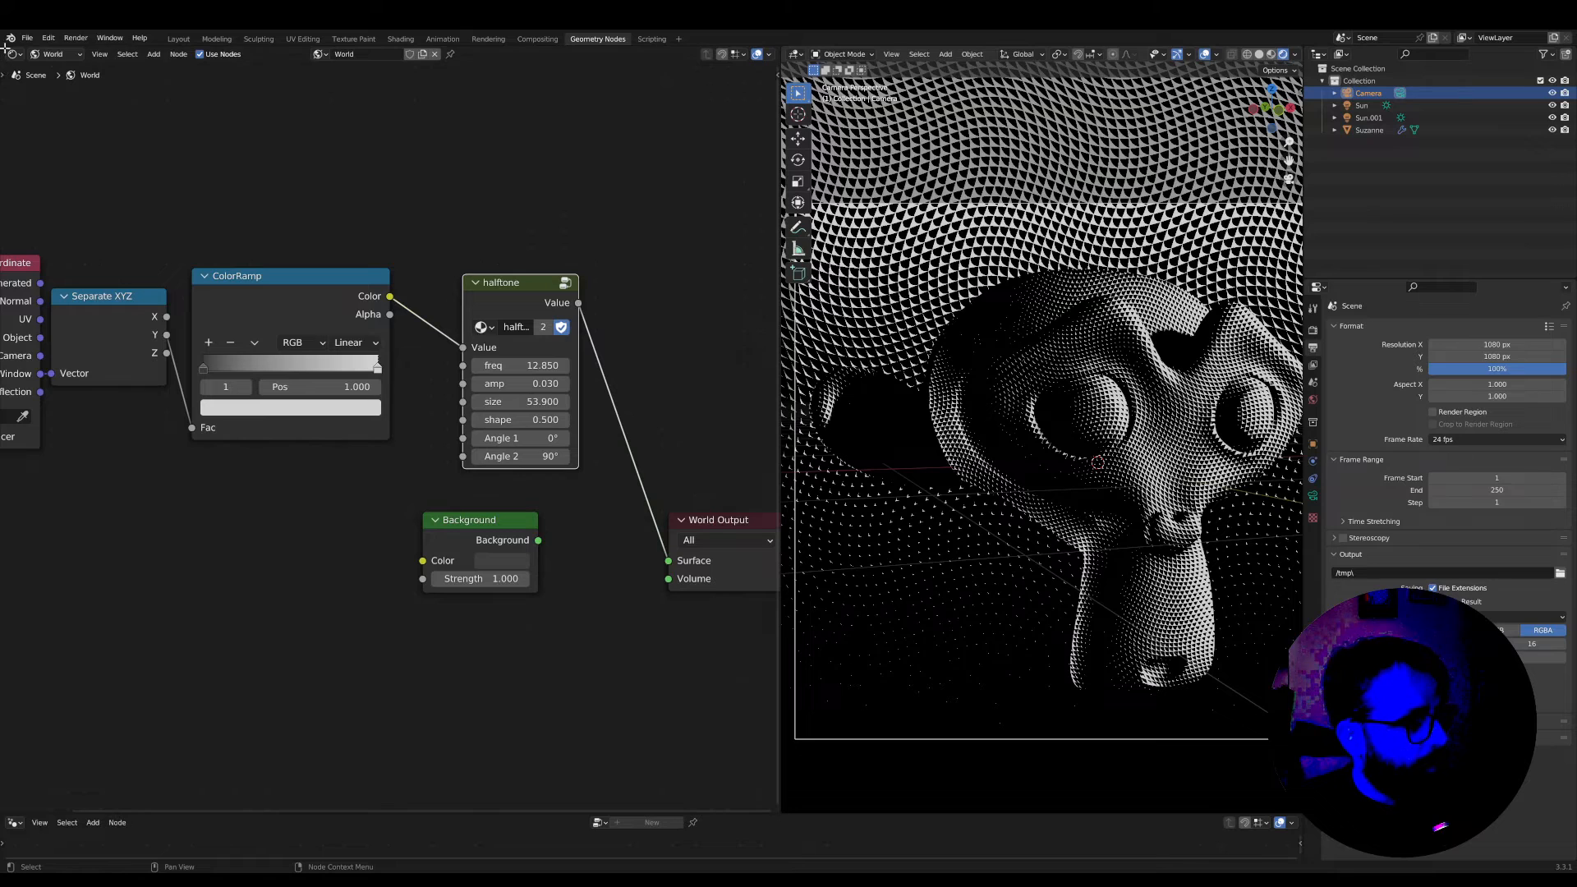
# Split the world shader editor into two stacked editors and switch the upper one to the Object shader type
pyautogui.click(5, 56)
pyautogui.click(4, 59)
pyautogui.moveTo(5, 50); pyautogui.dragTo(97, 505)
pyautogui.scroll(-1, 383, 246)
pyautogui.click(34, 54)
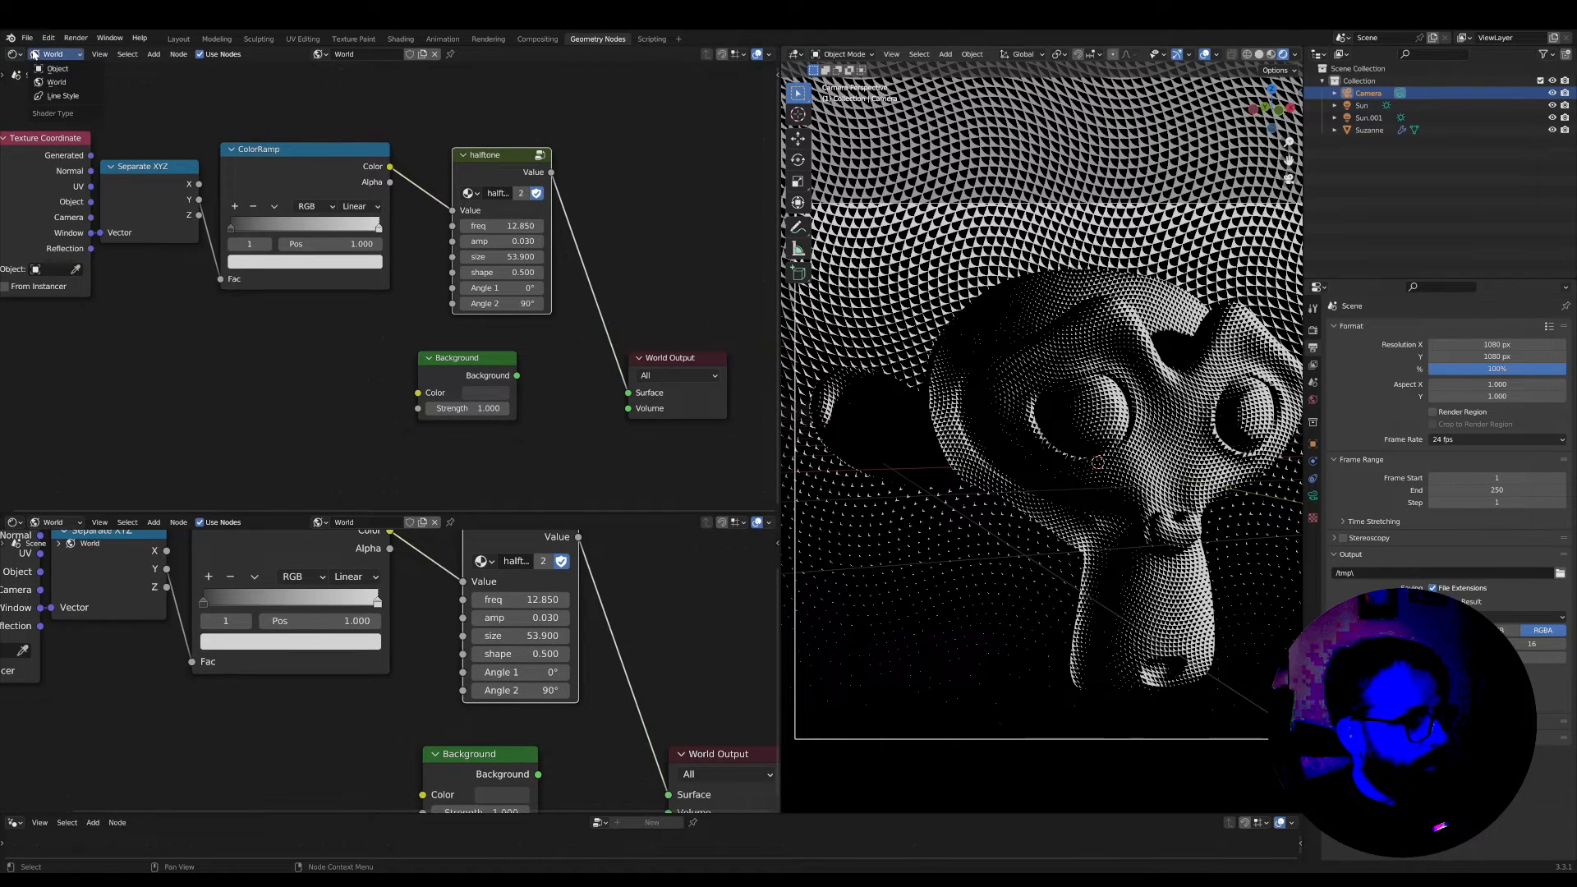
pyautogui.click(56, 69)
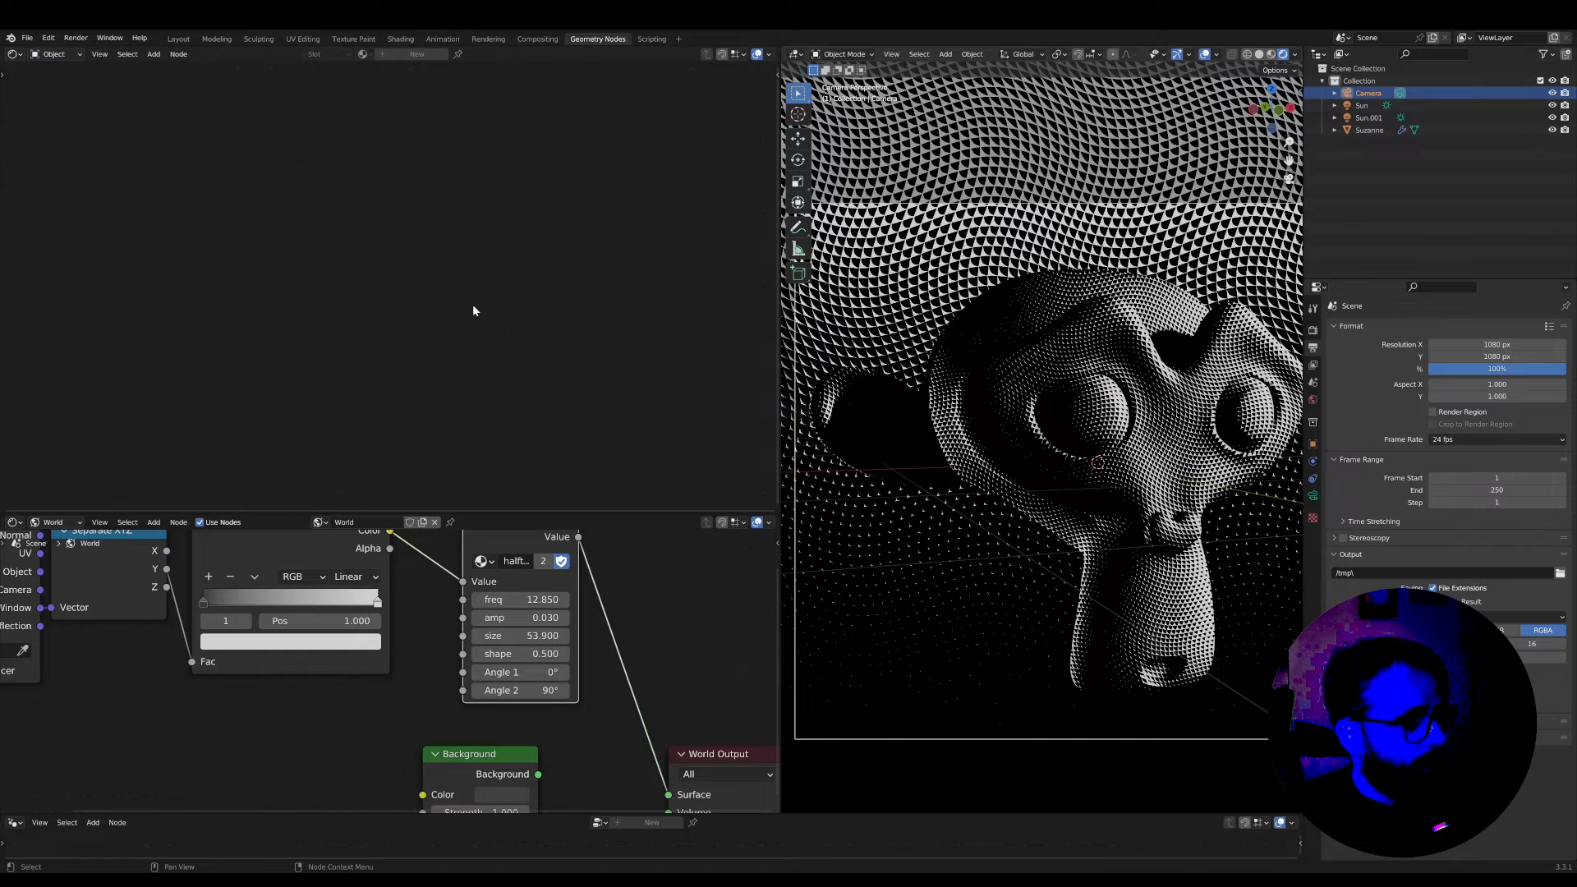
# Select the monkey head and bring its halftone material nodes into view in the upper shader editor
pyautogui.click(845, 417)
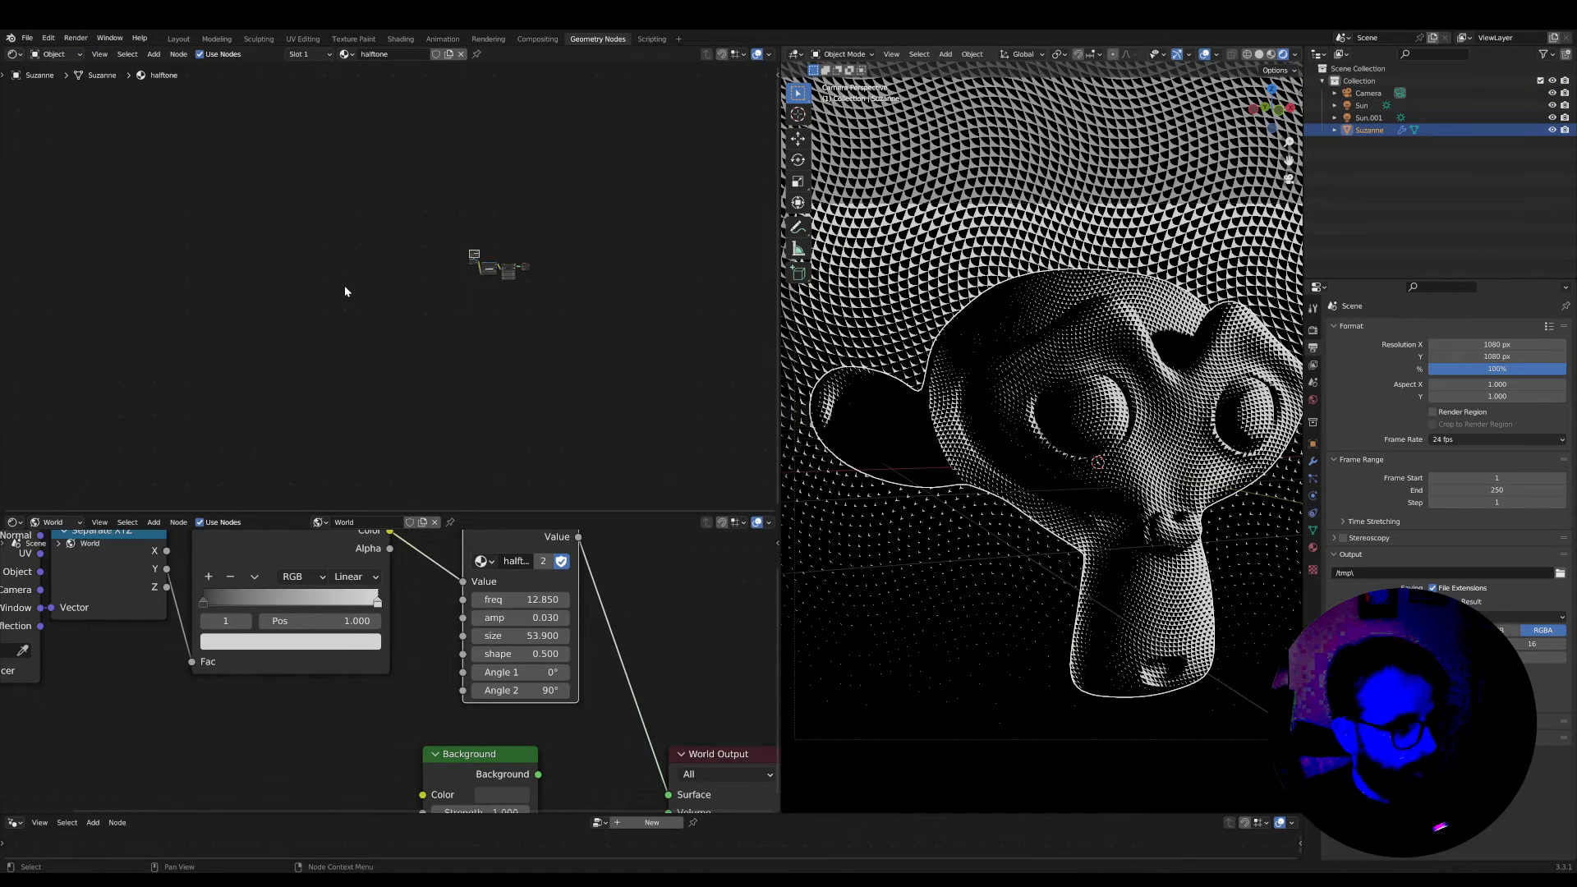
pyautogui.scroll(9, 345, 292)
pyautogui.moveTo(665, 279); pyautogui.dragTo(409, 323, button='middle')
pyautogui.scroll(7, 382, 435)
pyautogui.scroll(1, 411, 320)
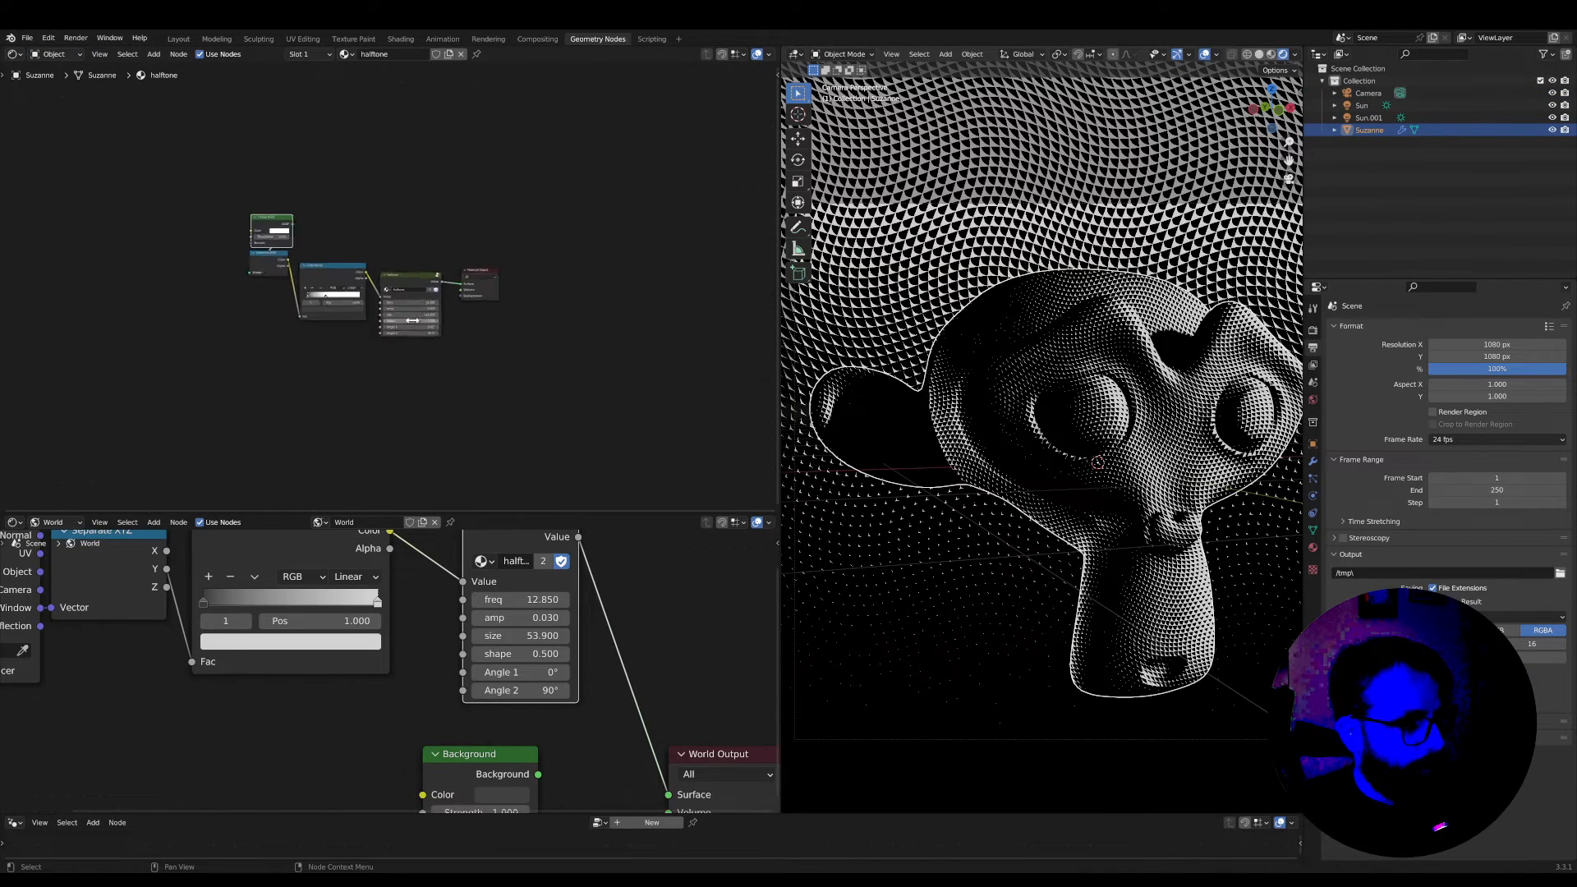
pyautogui.scroll(5, 412, 319)
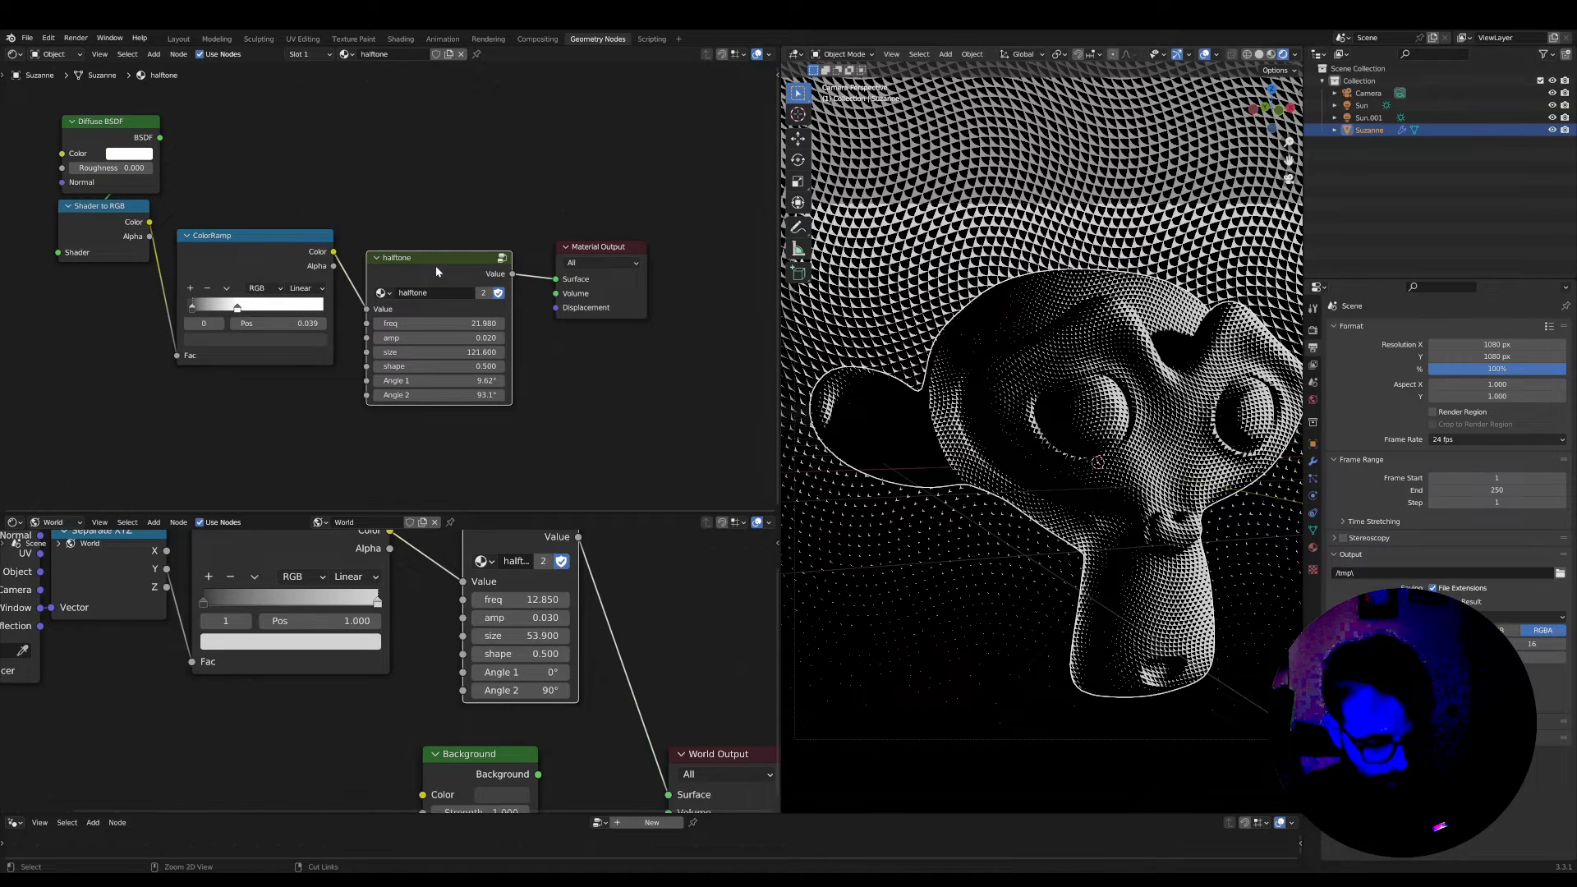
# Enlarge the world shader editor and paste a copy of the monkey material's halftone node into it
pyautogui.moveTo(616, 514); pyautogui.dragTo(632, 334)
pyautogui.moveTo(662, 479); pyautogui.dragTo(559, 515, button='middle')
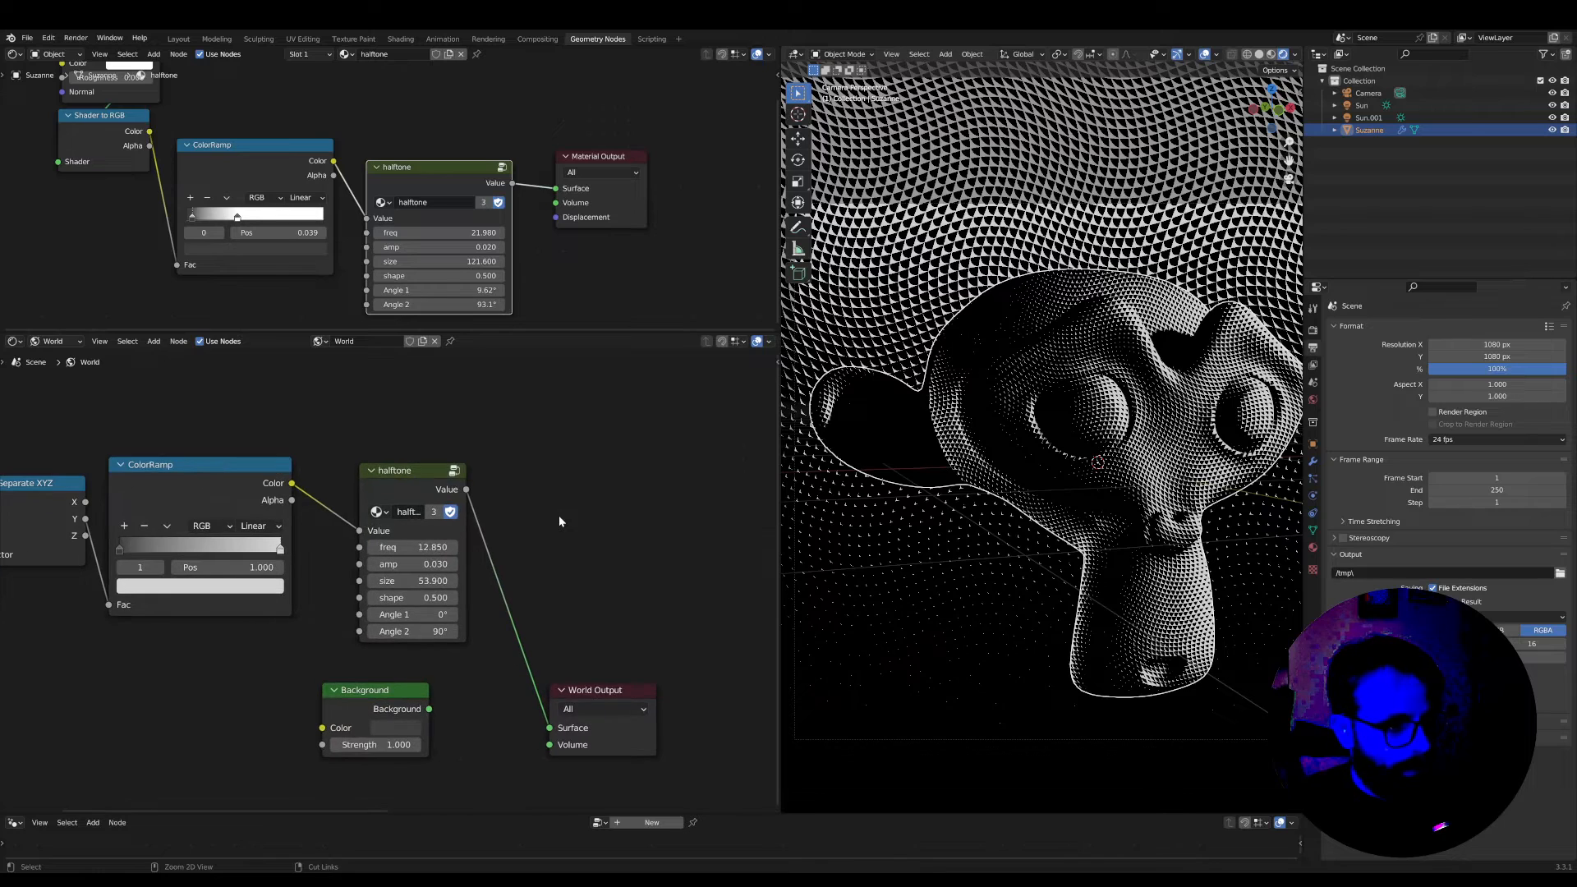
pyautogui.scroll(-5, 559, 516)
pyautogui.scroll(-2, 549, 574)
pyautogui.press('g')
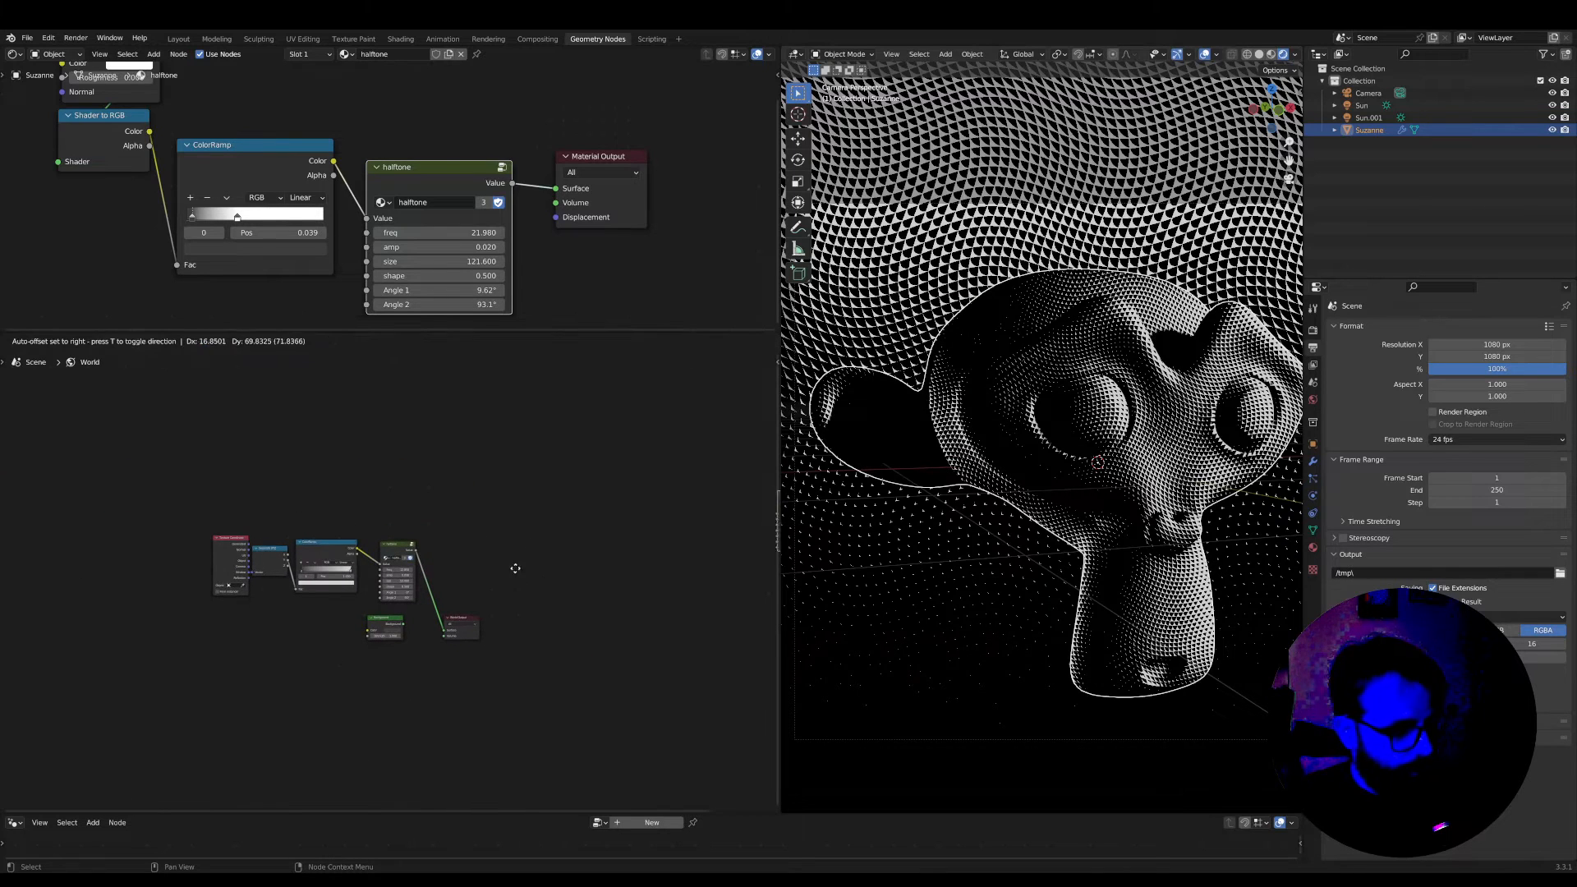
pyautogui.click(469, 534)
# Replace the world's original halftone node with the pasted copy between the ColorRamp and World Output, and deselect the monkey head
pyautogui.scroll(2, 470, 533)
pyautogui.scroll(3, 469, 534)
pyautogui.moveTo(731, 447); pyautogui.dragTo(391, 512)
pyautogui.click(423, 527)
pyautogui.hotkey('ctrl', 'x')
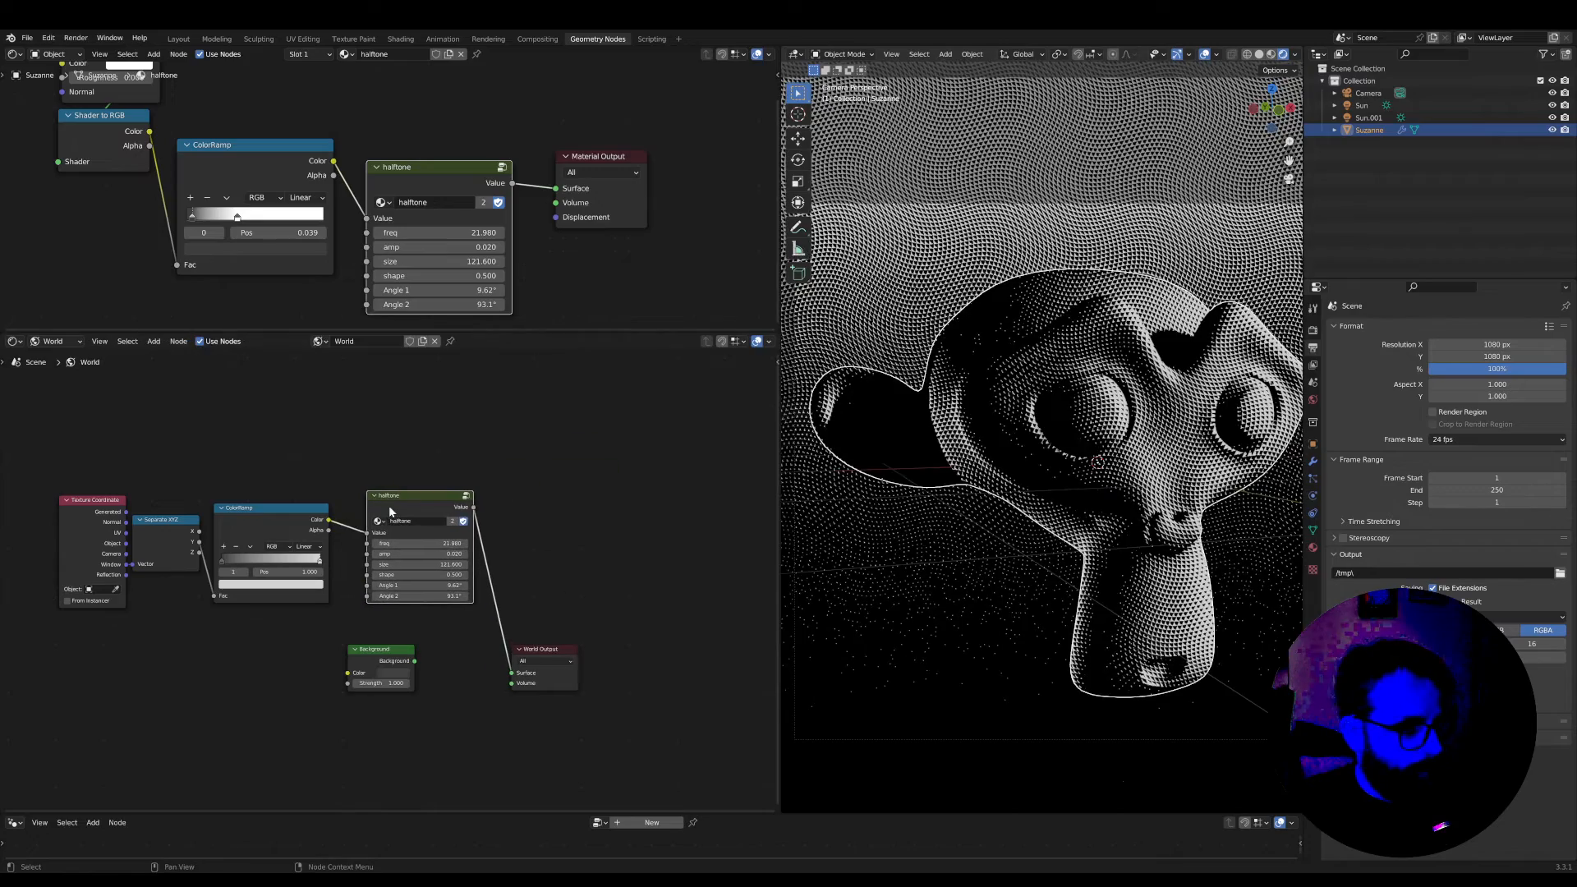
pyautogui.scroll(2, 913, 412)
pyautogui.scroll(-2, 900, 422)
pyautogui.click(954, 531)
pyautogui.scroll(-1, 960, 539)
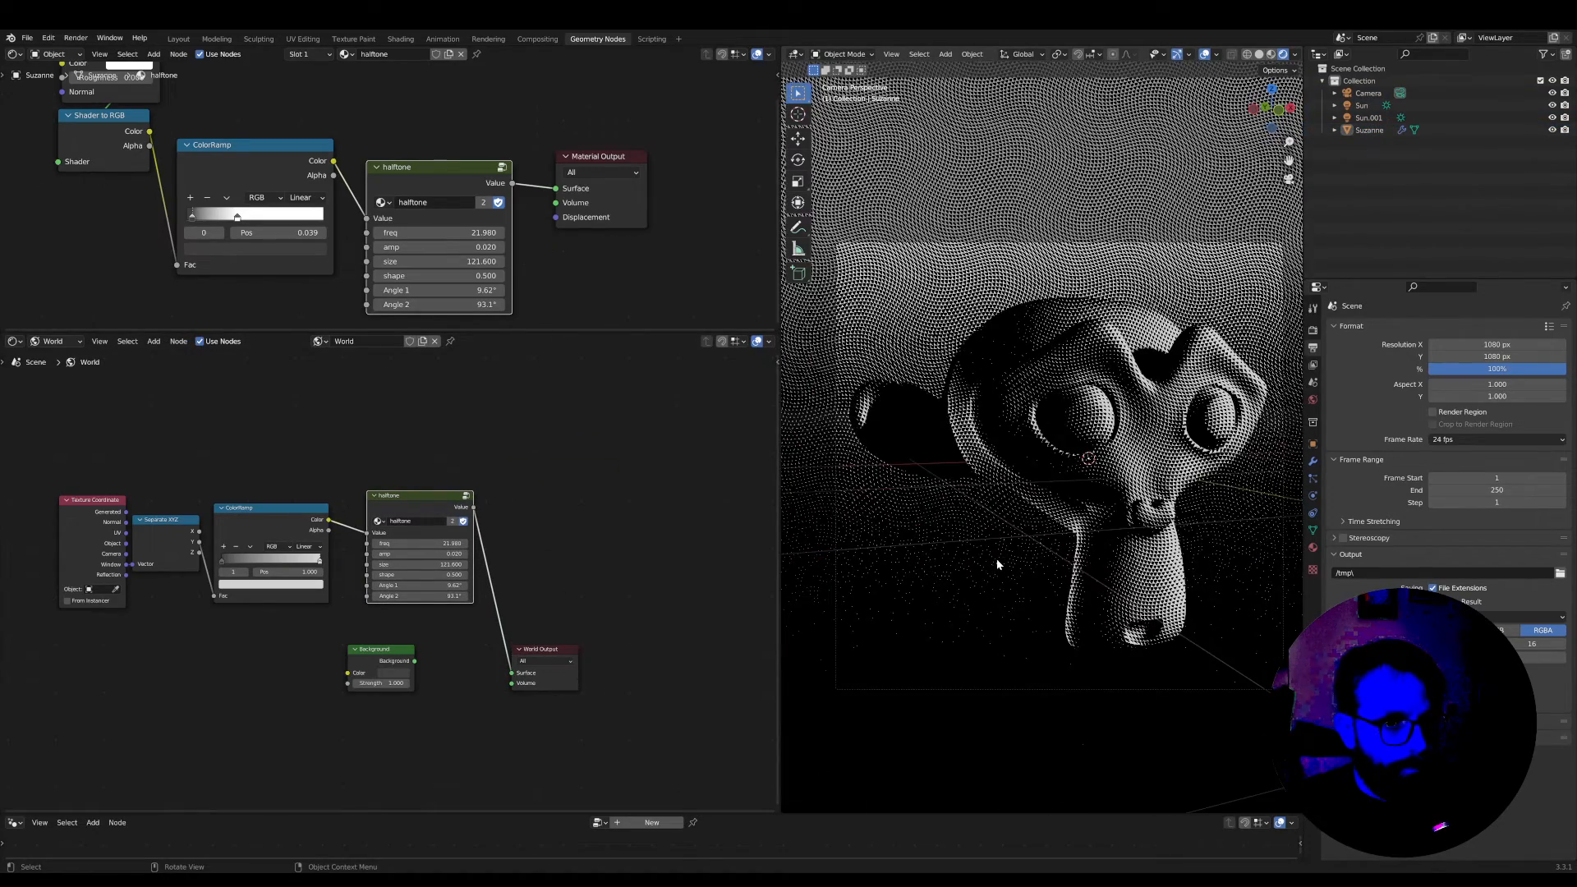
pyautogui.scroll(4, 995, 559)
pyautogui.scroll(-5, 972, 580)
# Shift the Background node slightly and move the World Output node up beside the halftone node
pyautogui.click(383, 650)
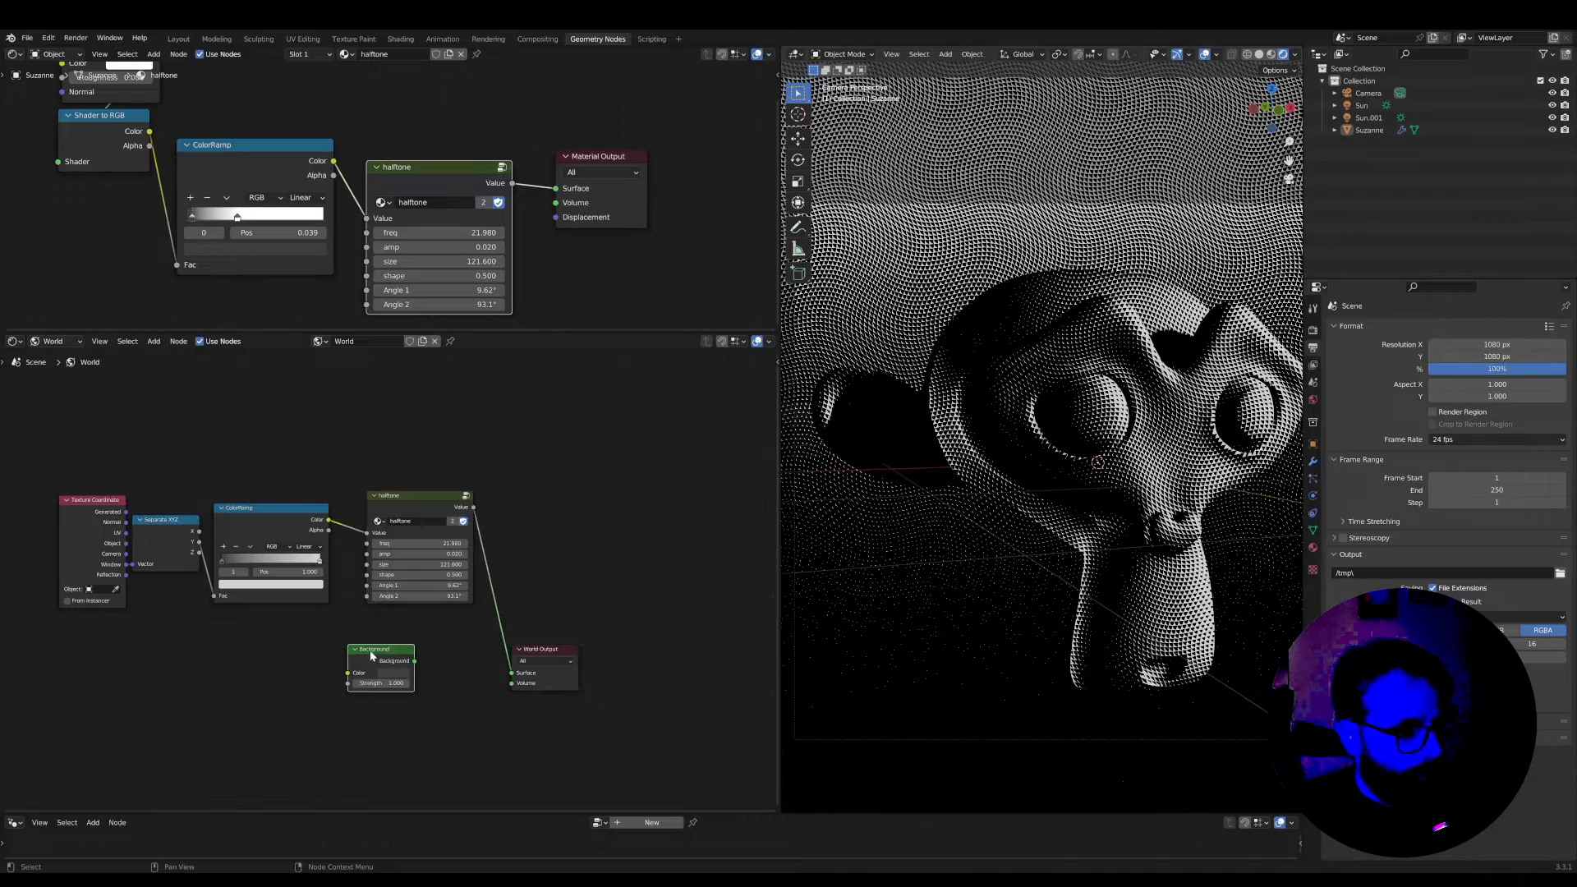
pyautogui.moveTo(383, 650); pyautogui.dragTo(393, 649)
pyautogui.moveTo(571, 648); pyautogui.dragTo(635, 533)
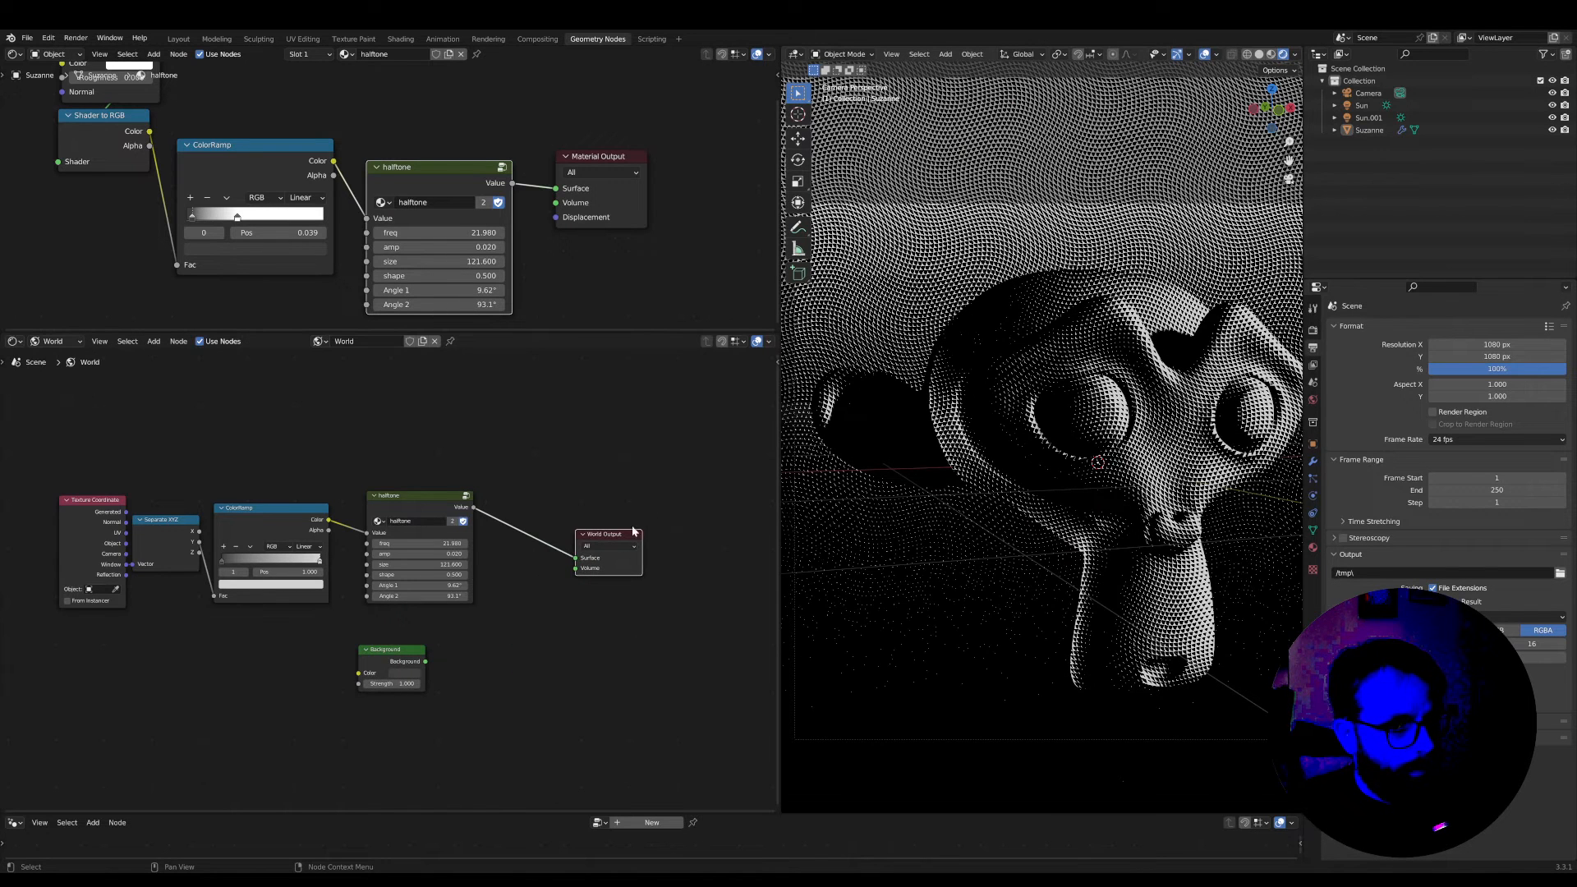
pyautogui.scroll(3, 575, 625)
pyautogui.scroll(-3, 574, 623)
pyautogui.moveTo(519, 576); pyautogui.dragTo(579, 673, button='middle')
pyautogui.scroll(2, 487, 620)
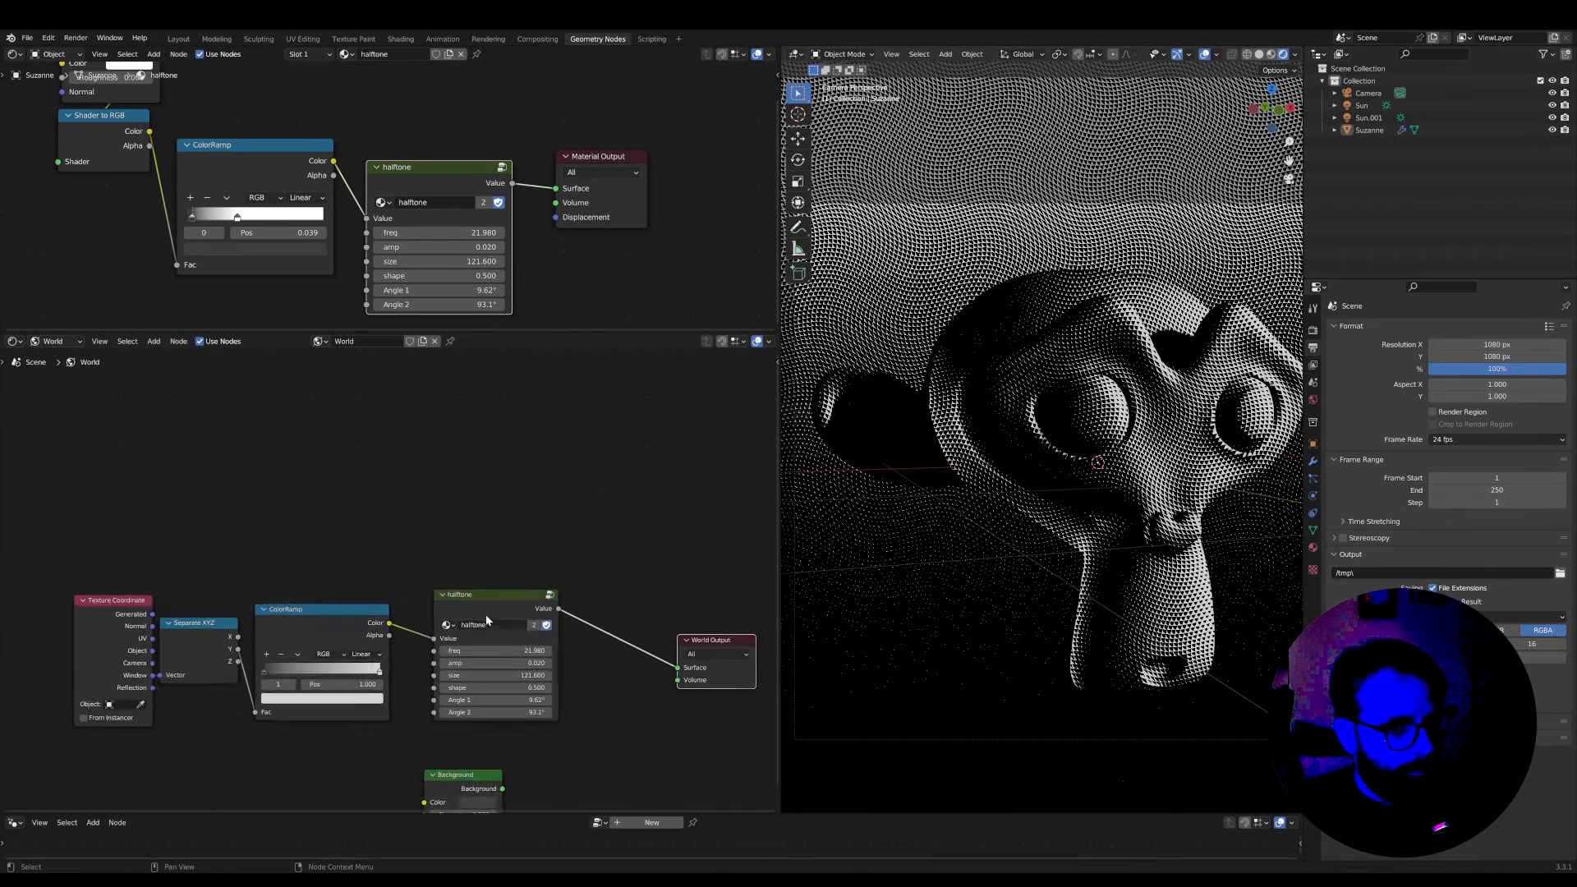
pyautogui.scroll(-1, 486, 620)
pyautogui.moveTo(486, 619); pyautogui.dragTo(426, 581, button='middle')
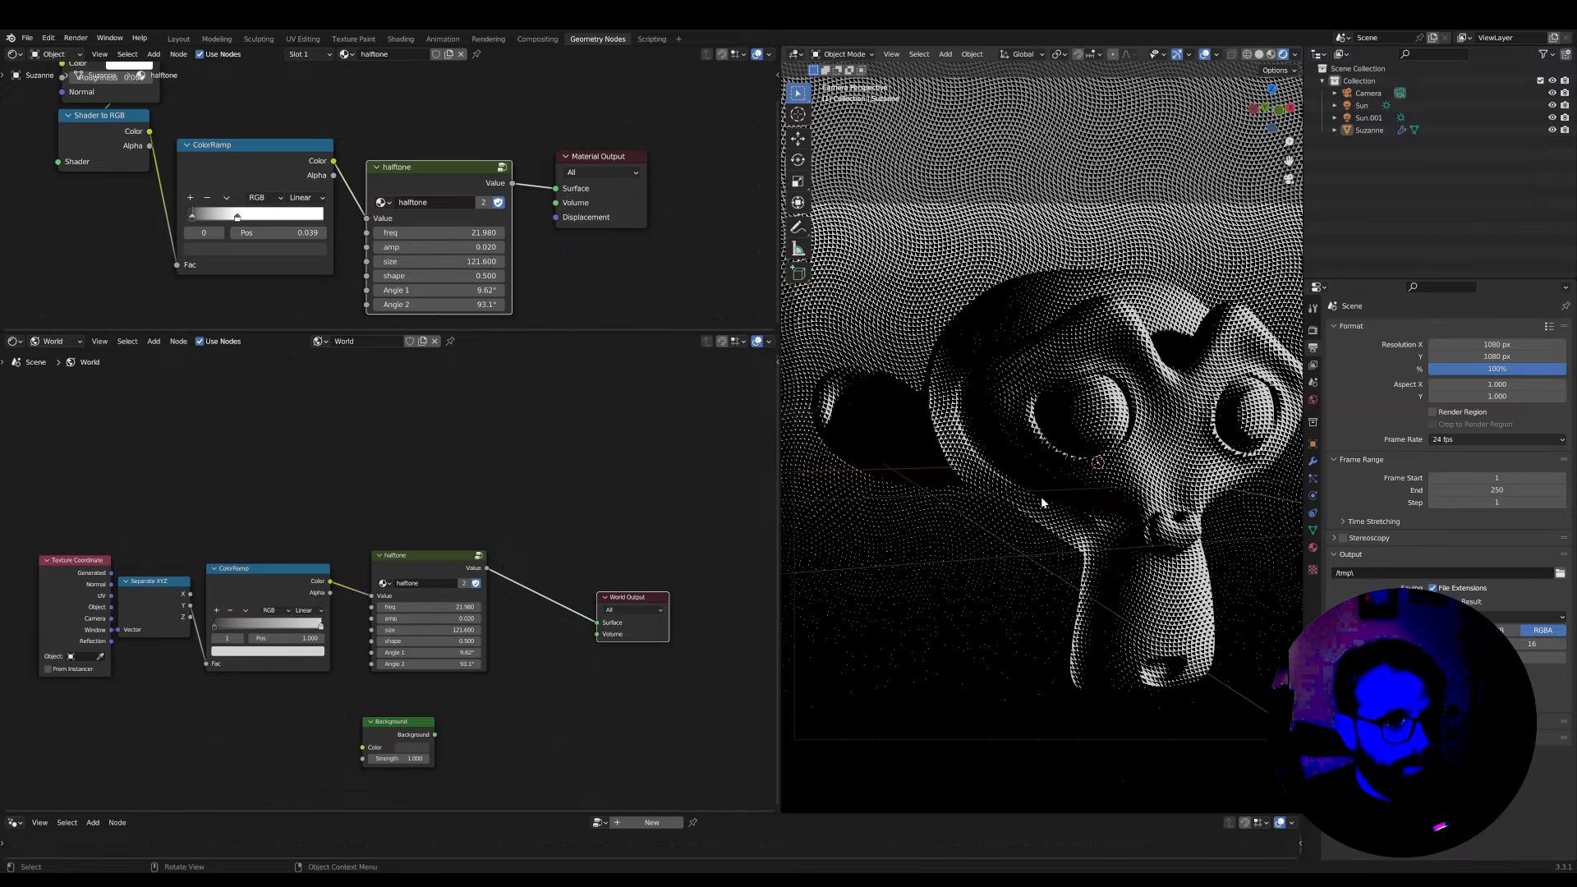
# Preview the Diffuse BSDF directly on the monkey head's Material Output, bypassing its halftone node
pyautogui.moveTo(107, 33); pyautogui.dragTo(263, 145, button='middle')
pyautogui.keyDown('ctrl'); pyautogui.keyDown('shift'); pyautogui.click(263, 145); pyautogui.keyUp('shift'); pyautogui.keyUp('ctrl')
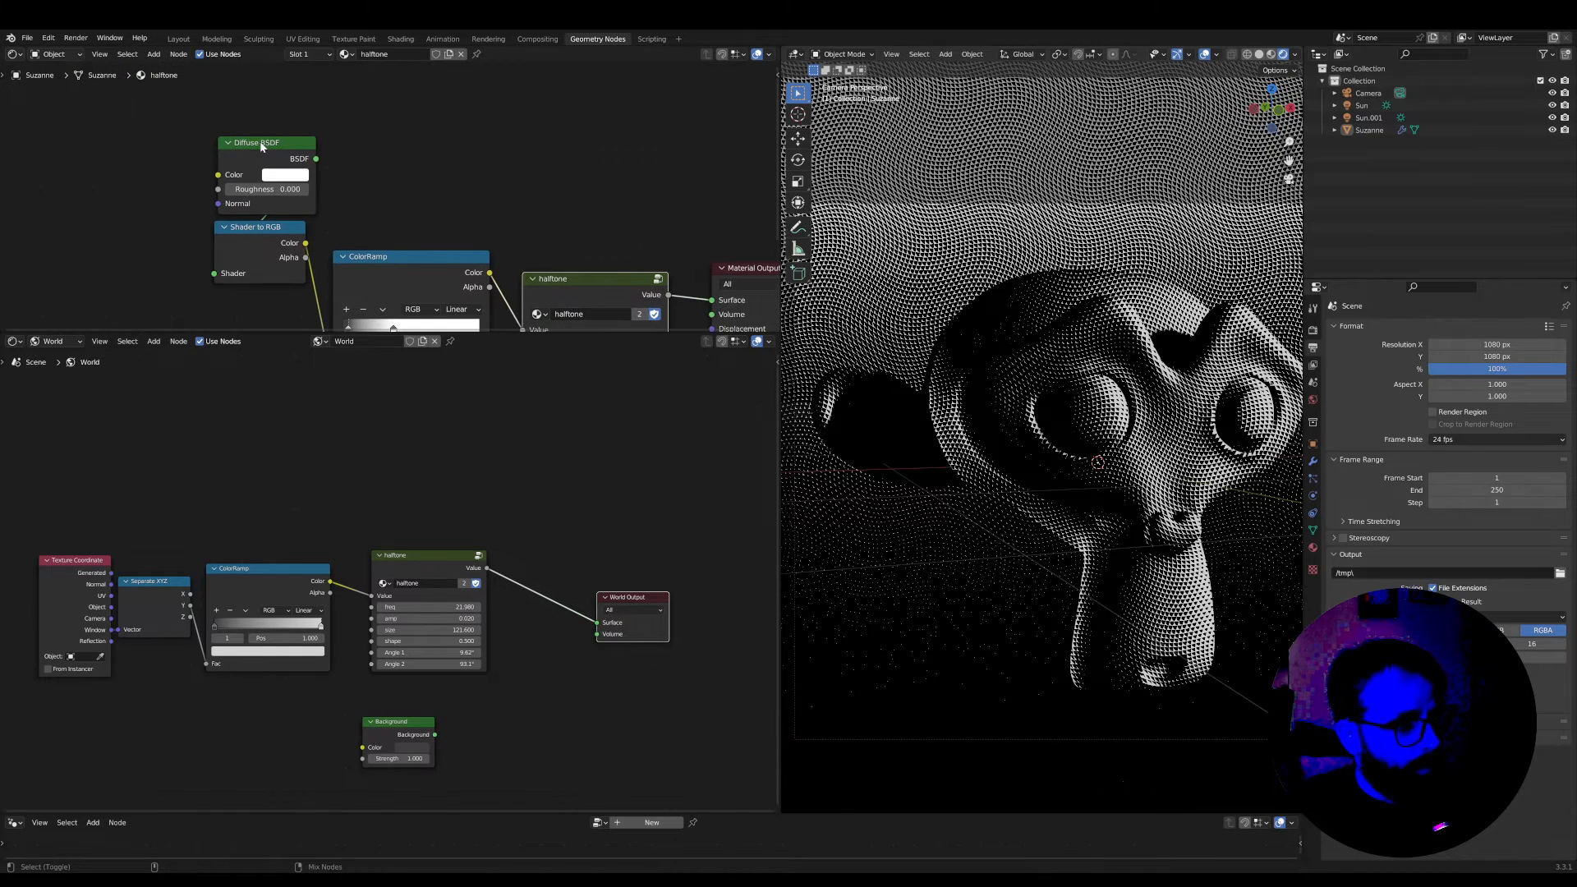
pyautogui.moveTo(650, 619); pyautogui.dragTo(631, 536, button='middle')
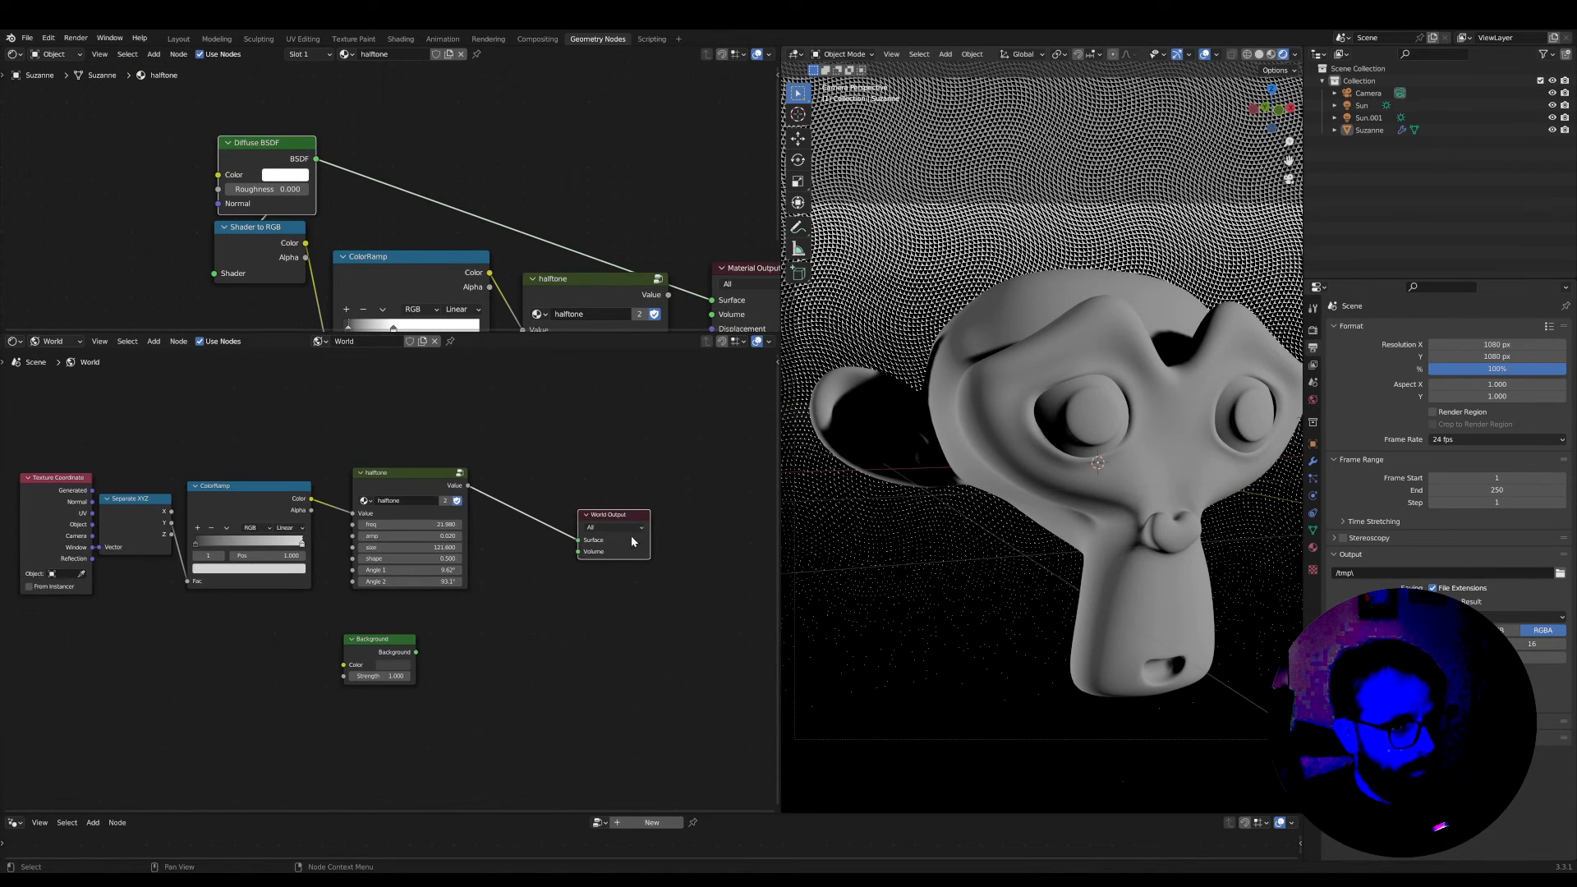
pyautogui.moveTo(629, 516); pyautogui.dragTo(612, 516)
pyautogui.scroll(2, 235, 140)
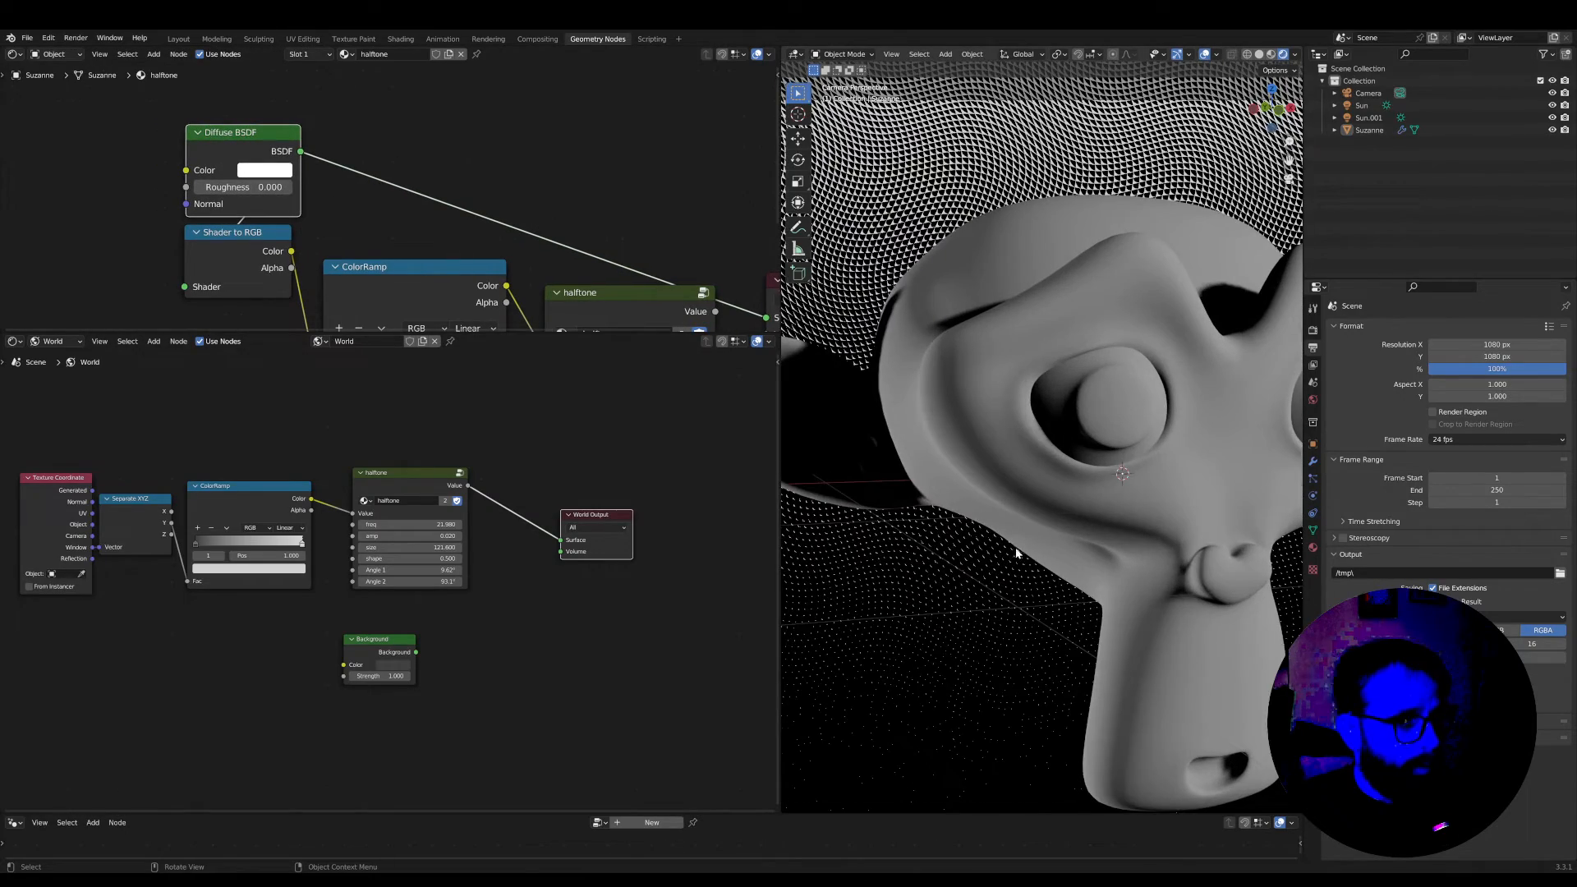
pyautogui.scroll(-3, 1015, 547)
pyautogui.scroll(3, 994, 578)
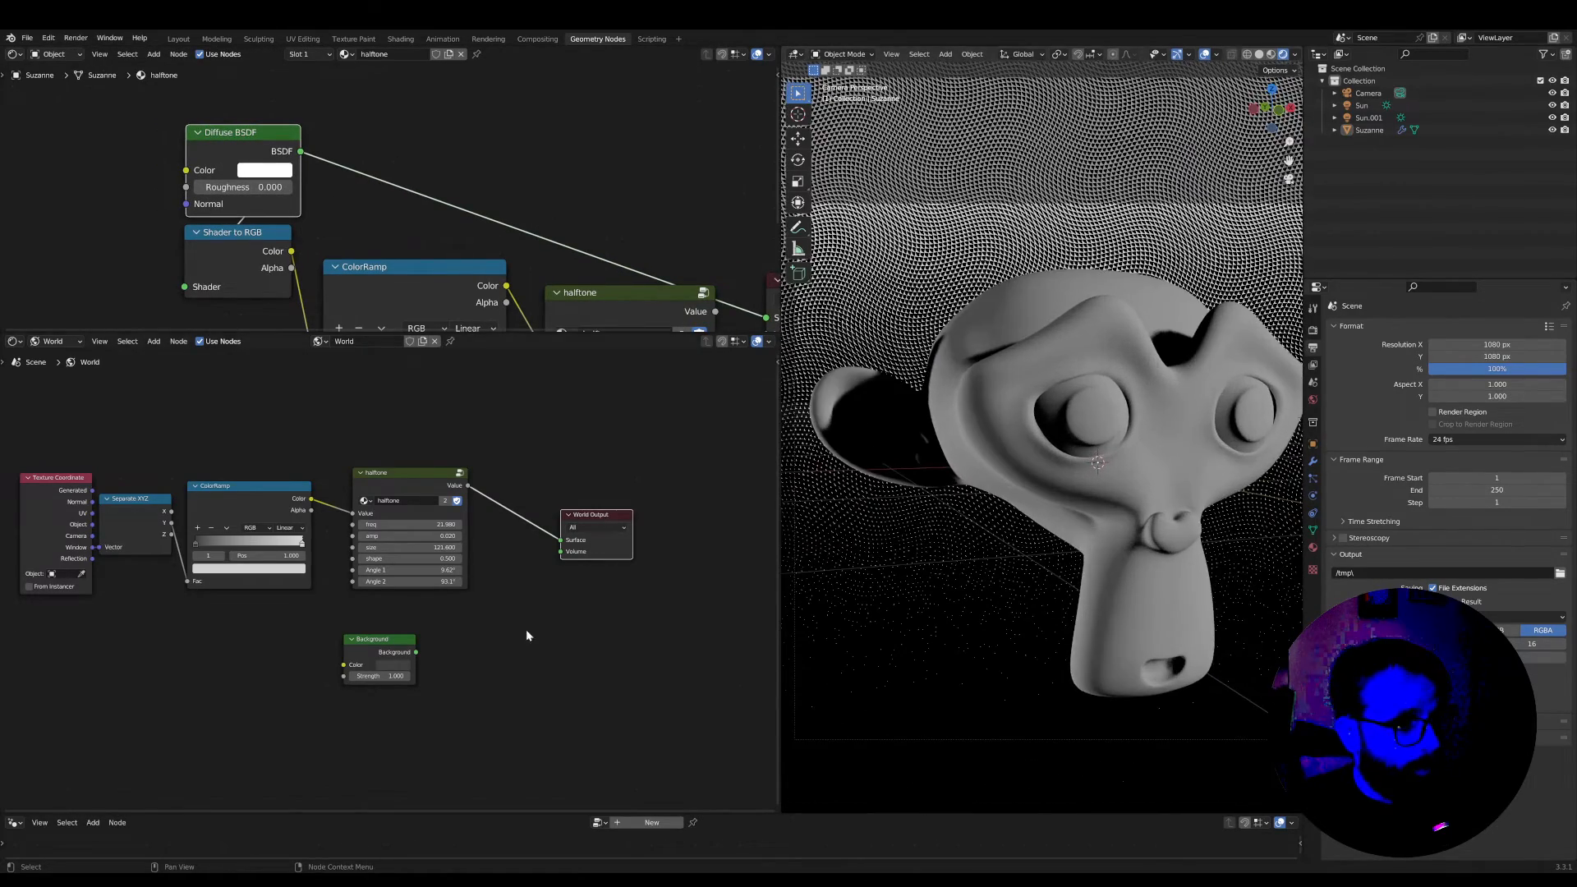
# Adjust the spacing of the ColorRamp, halftone and World Output nodes in the world node tree
pyautogui.scroll(2, 390, 575)
pyautogui.scroll(-2, 326, 526)
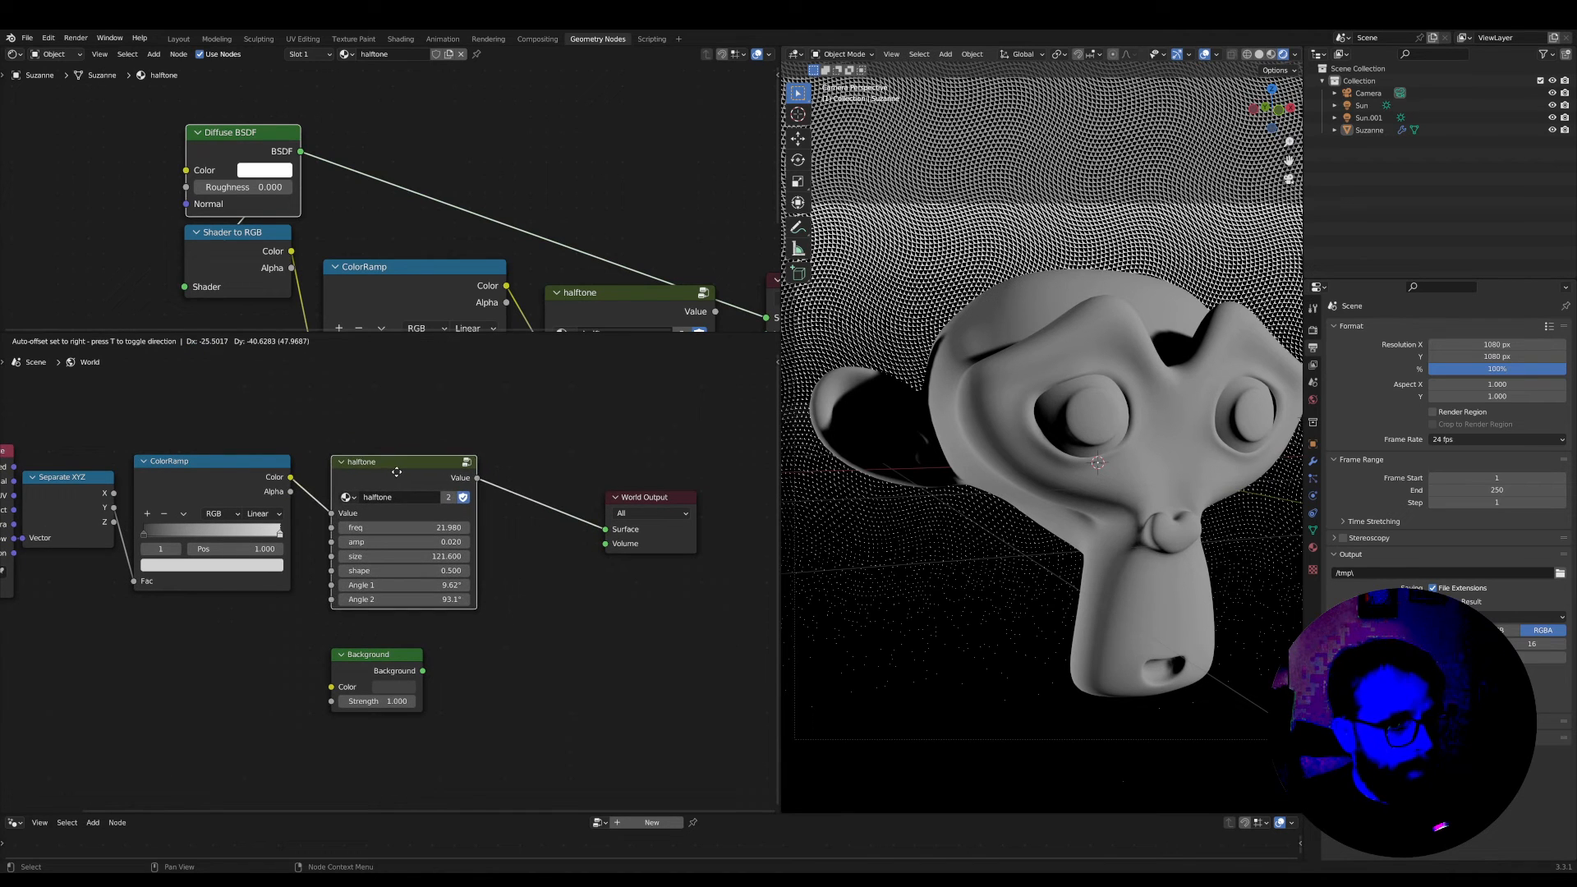
pyautogui.moveTo(397, 479); pyautogui.dragTo(474, 478)
pyautogui.moveTo(197, 478); pyautogui.dragTo(206, 478)
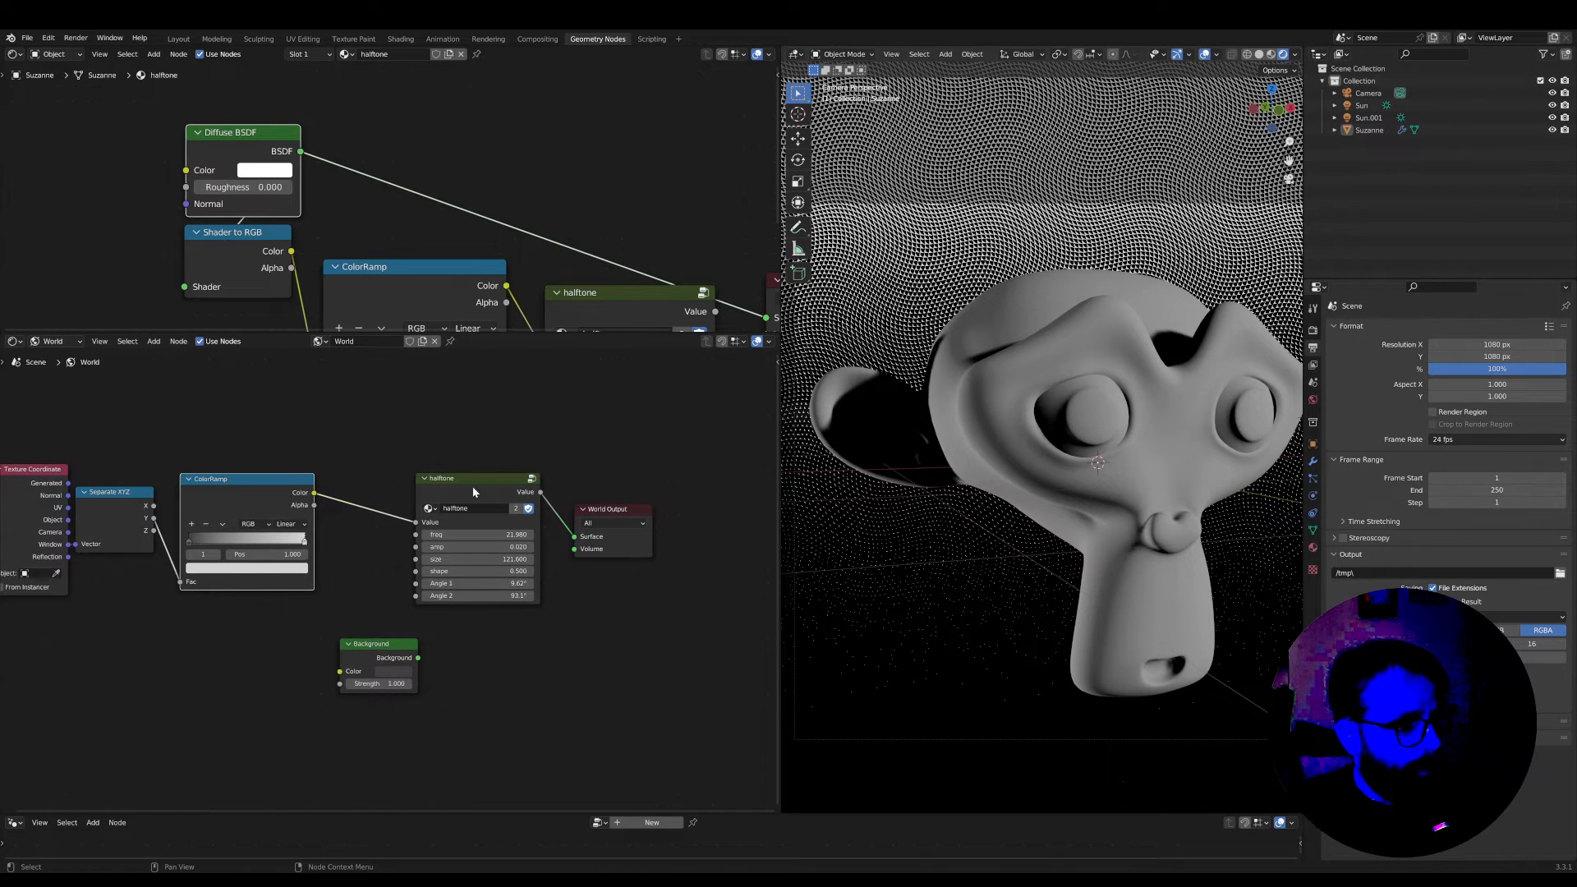
pyautogui.moveTo(473, 491); pyautogui.dragTo(399, 494)
pyautogui.scroll(1, 574, 526)
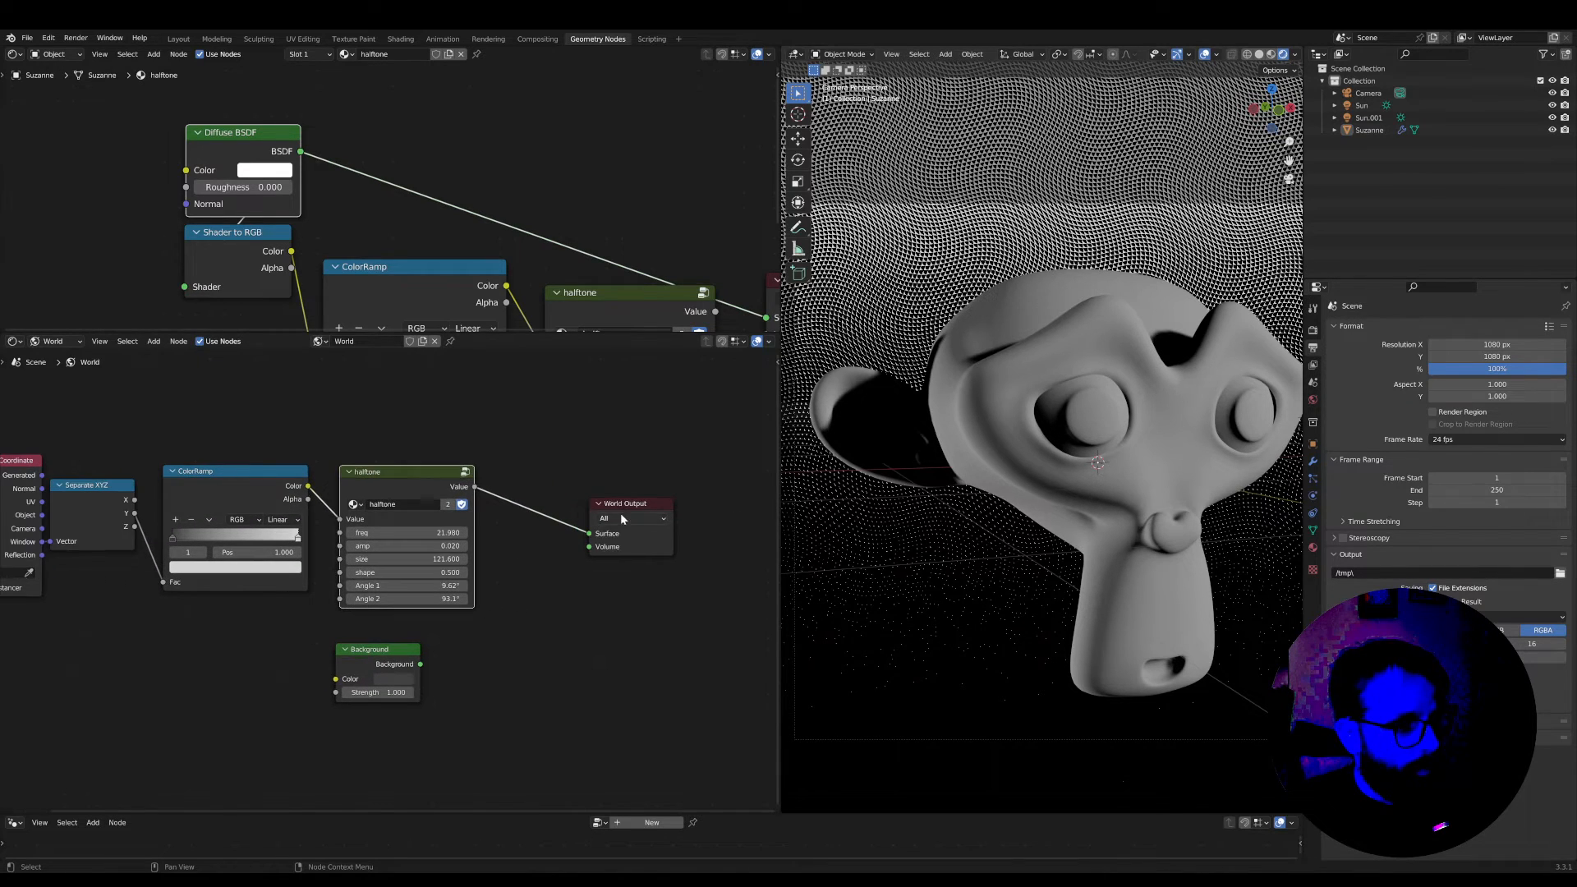
pyautogui.moveTo(582, 504); pyautogui.dragTo(555, 501)
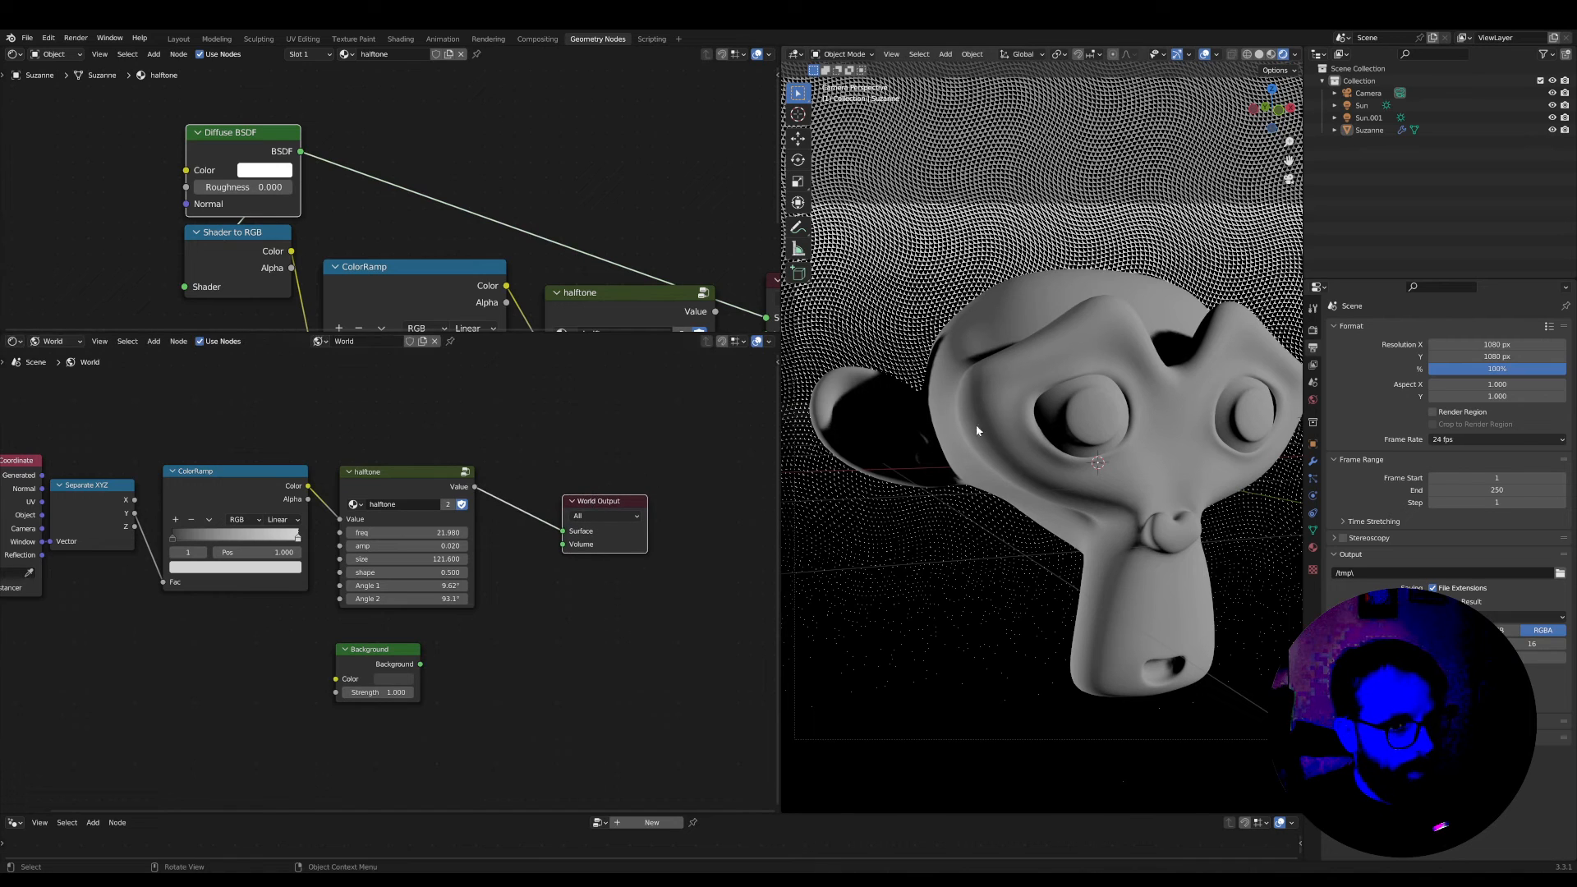
pyautogui.scroll(1, 394, 526)
pyautogui.moveTo(394, 507); pyautogui.dragTo(409, 535, button='middle')
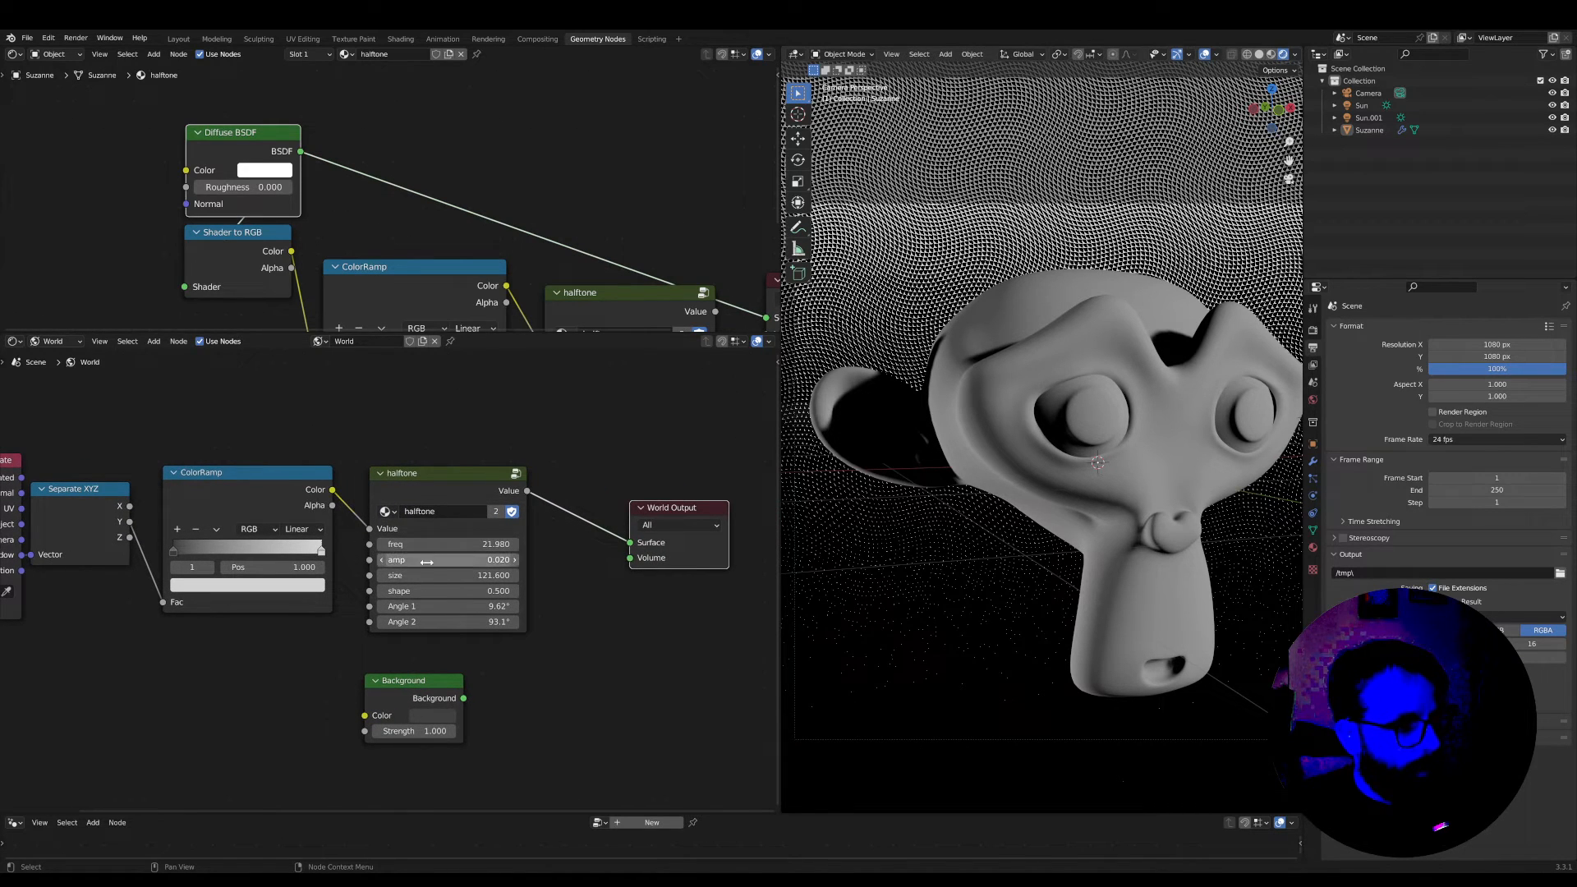
# Connect the world's ColorRamp Color output directly to the World Output Surface and move the halftone node below that link
pyautogui.moveTo(332, 490); pyautogui.dragTo(630, 542)
pyautogui.moveTo(477, 485); pyautogui.dragTo(541, 600)
pyautogui.scroll(1, 496, 580)
pyautogui.moveTo(311, 545); pyautogui.dragTo(261, 545)
pyautogui.hotkey('ctrl', 'z')
pyautogui.moveTo(136, 543)
pyautogui.mouseDown()
pyautogui.moveTo(277, 547)
pyautogui.moveTo(136, 567)
pyautogui.mouseUp()
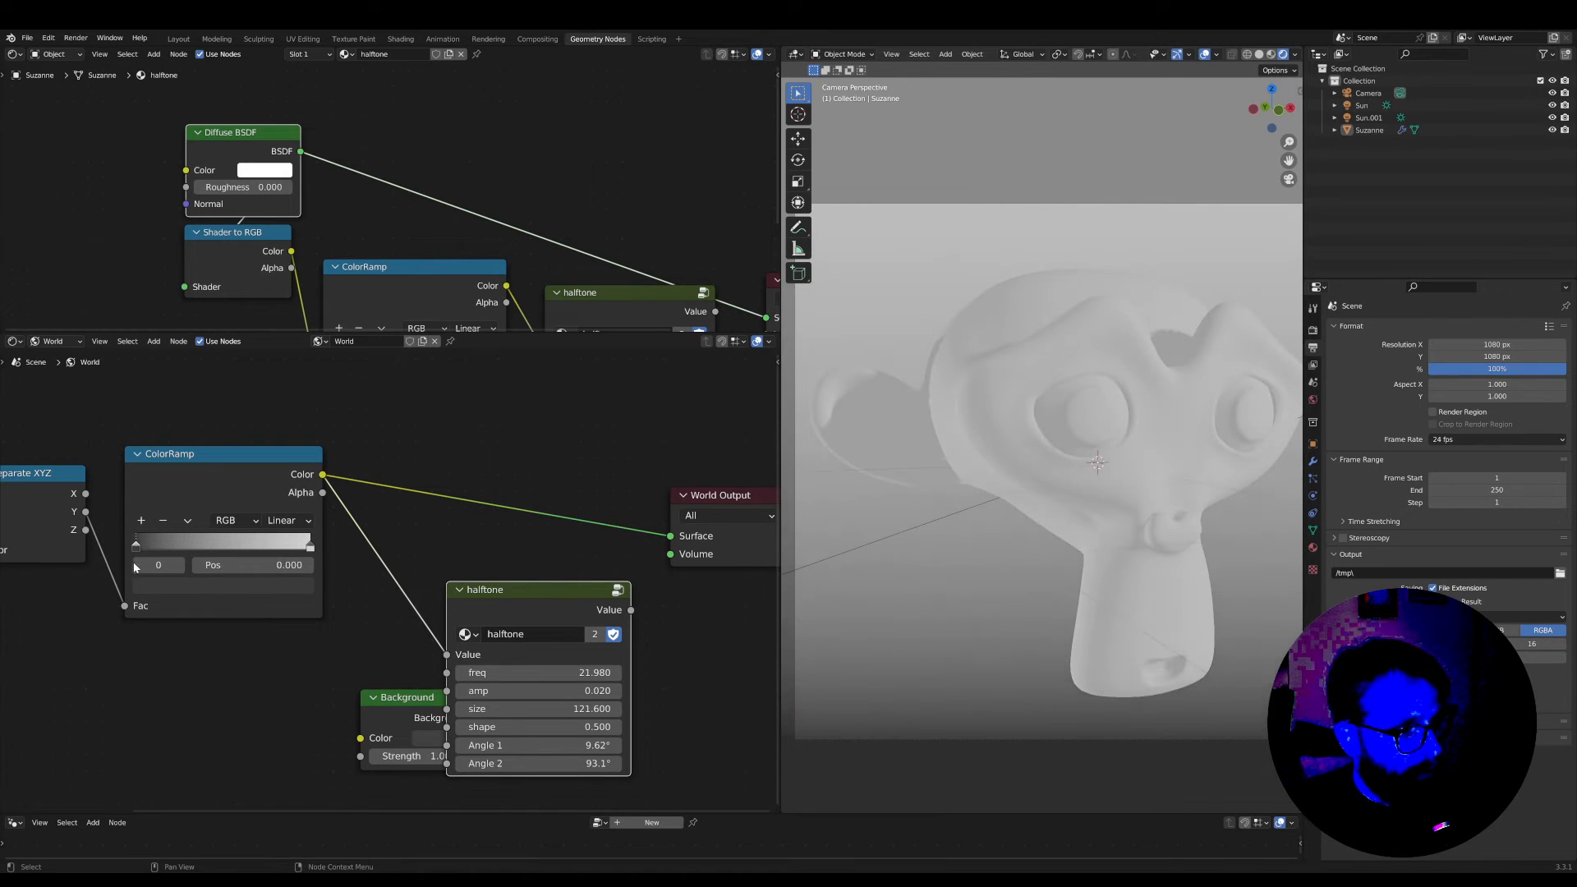
# Spread out the World Output and halftone nodes to make room after the ColorRamp in the world node tree
pyautogui.scroll(-3, 247, 493)
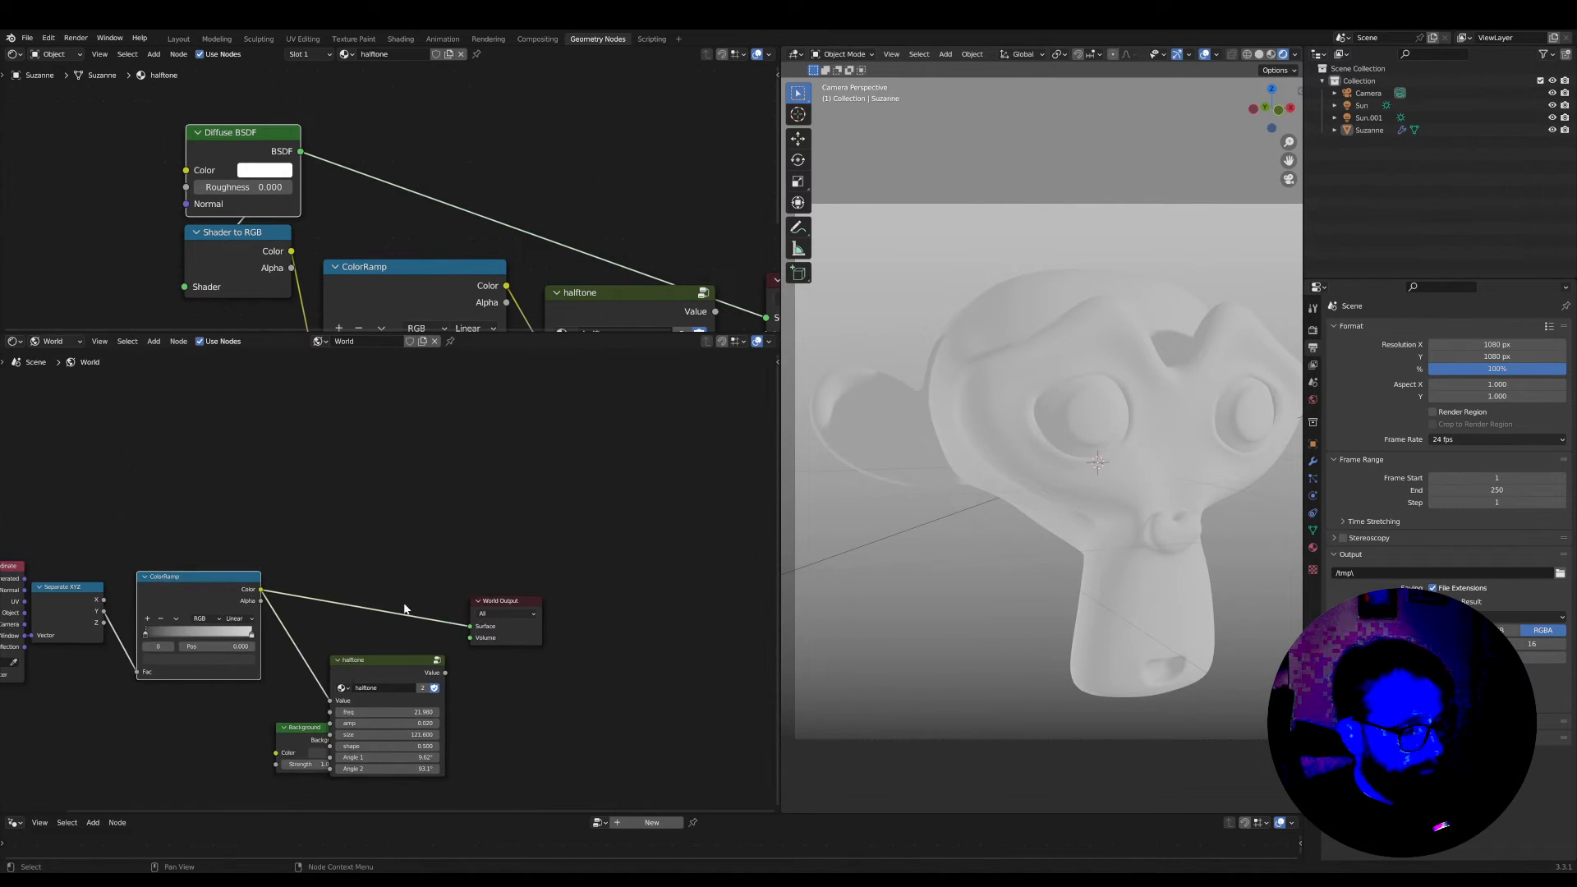
pyautogui.moveTo(498, 607); pyautogui.dragTo(604, 599)
pyautogui.moveTo(390, 661); pyautogui.dragTo(499, 587)
pyautogui.scroll(1, 373, 712)
pyautogui.scroll(1, 374, 712)
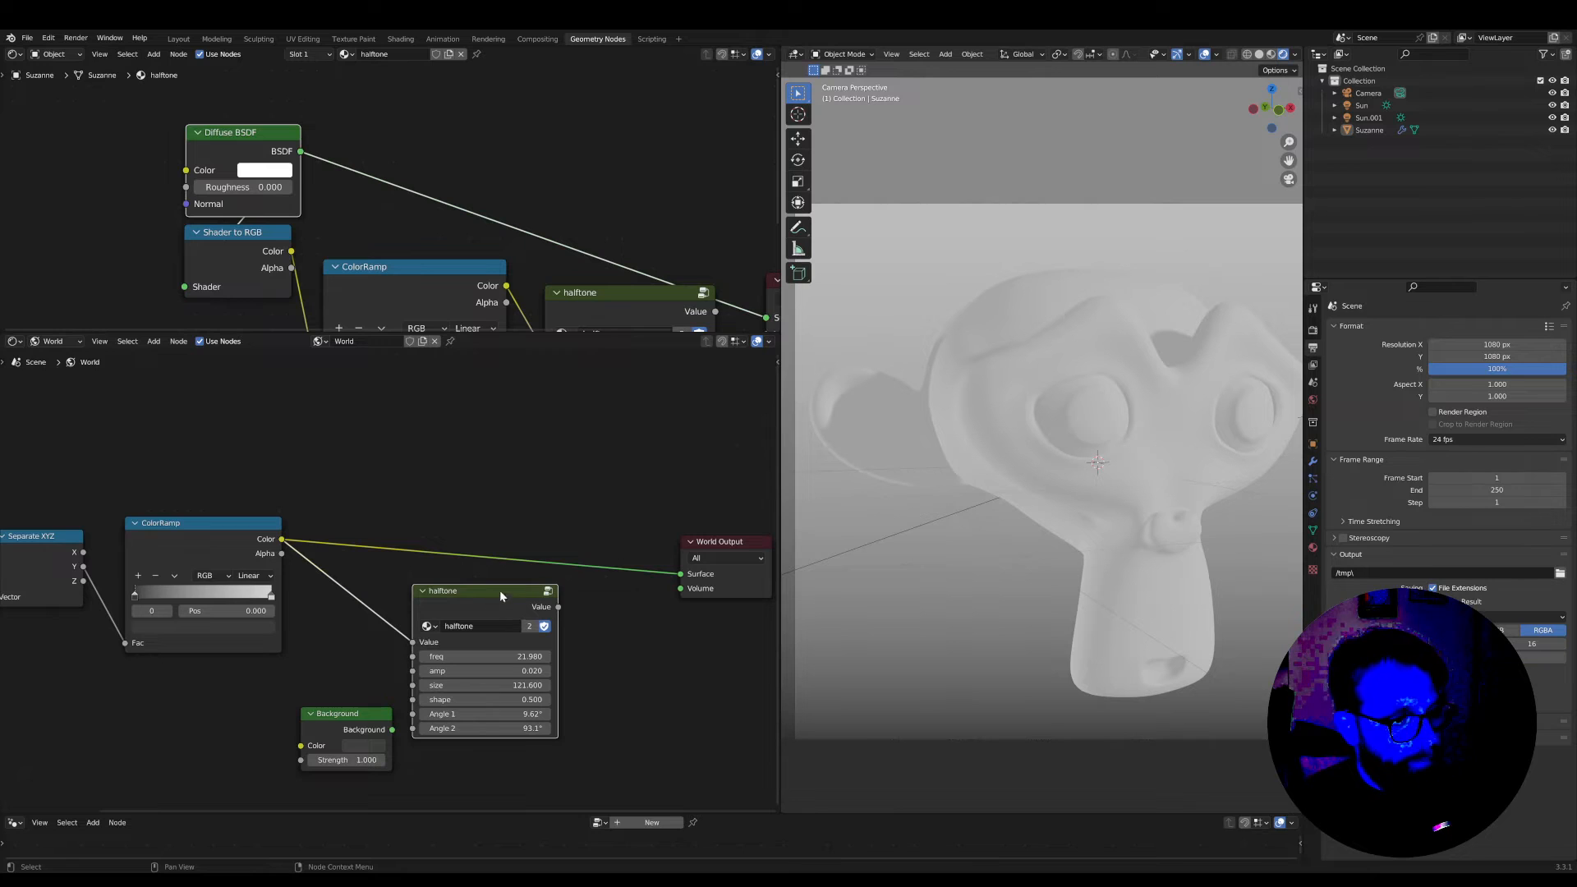
pyautogui.moveTo(489, 541); pyautogui.dragTo(374, 514, button='middle')
pyautogui.moveTo(618, 523); pyautogui.dragTo(666, 496)
pyautogui.moveTo(530, 501); pyautogui.dragTo(546, 715, button='middle')
# Add a Light Path node to the world node tree and place it above the link from ColorRamp to World Output
pyautogui.scroll(1, 481, 540)
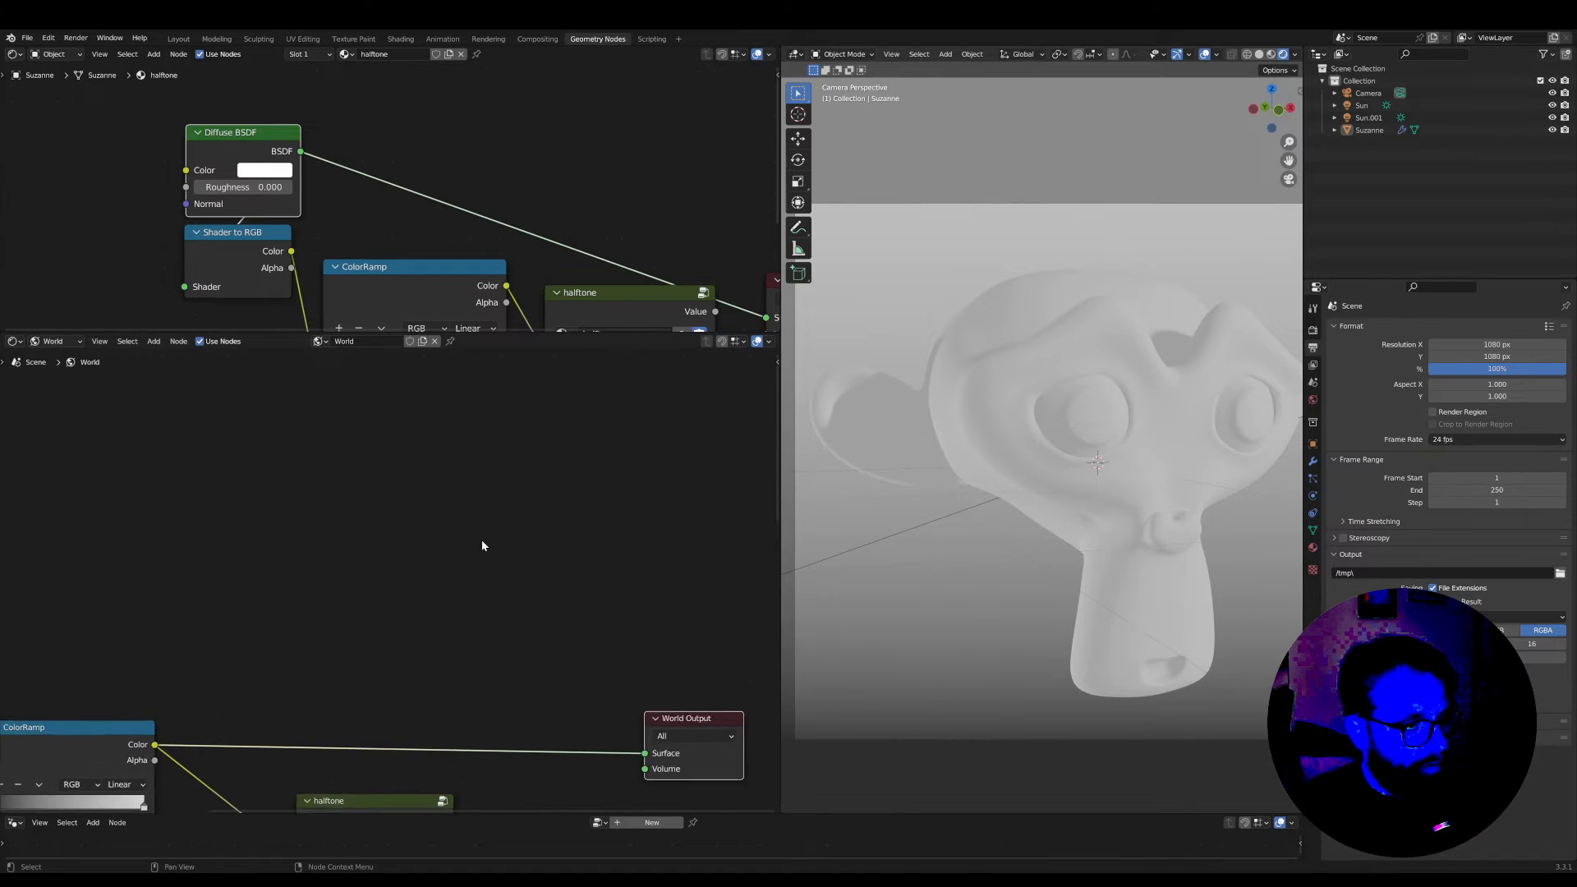
pyautogui.hotkey('shift', 'a')
pyautogui.click(499, 558)
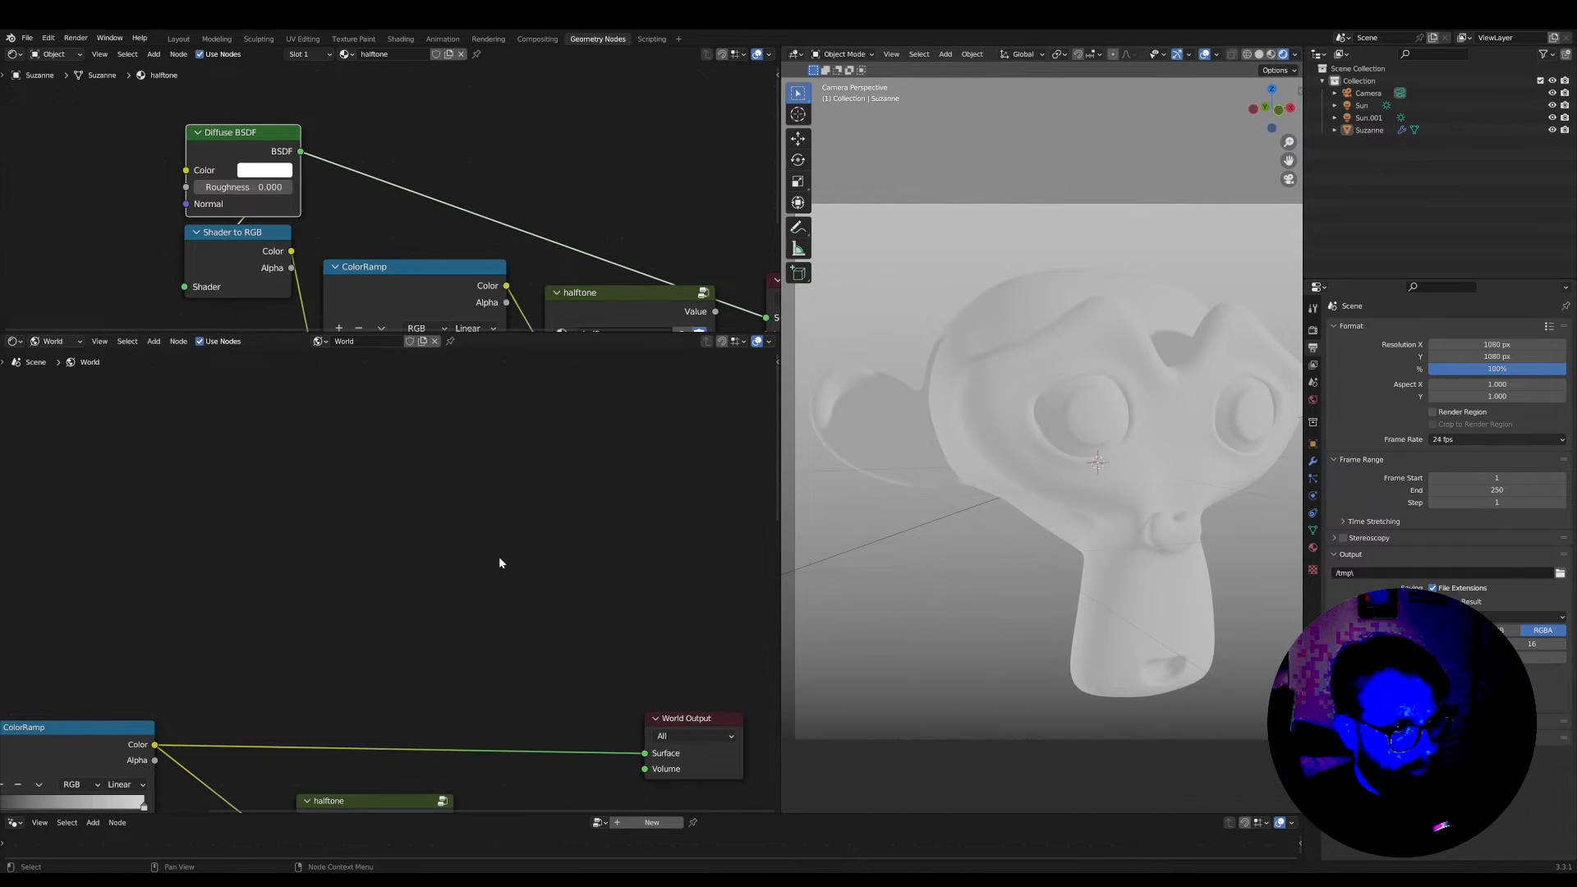
pyautogui.hotkey('shift', 'a')
pyautogui.write('ligh')
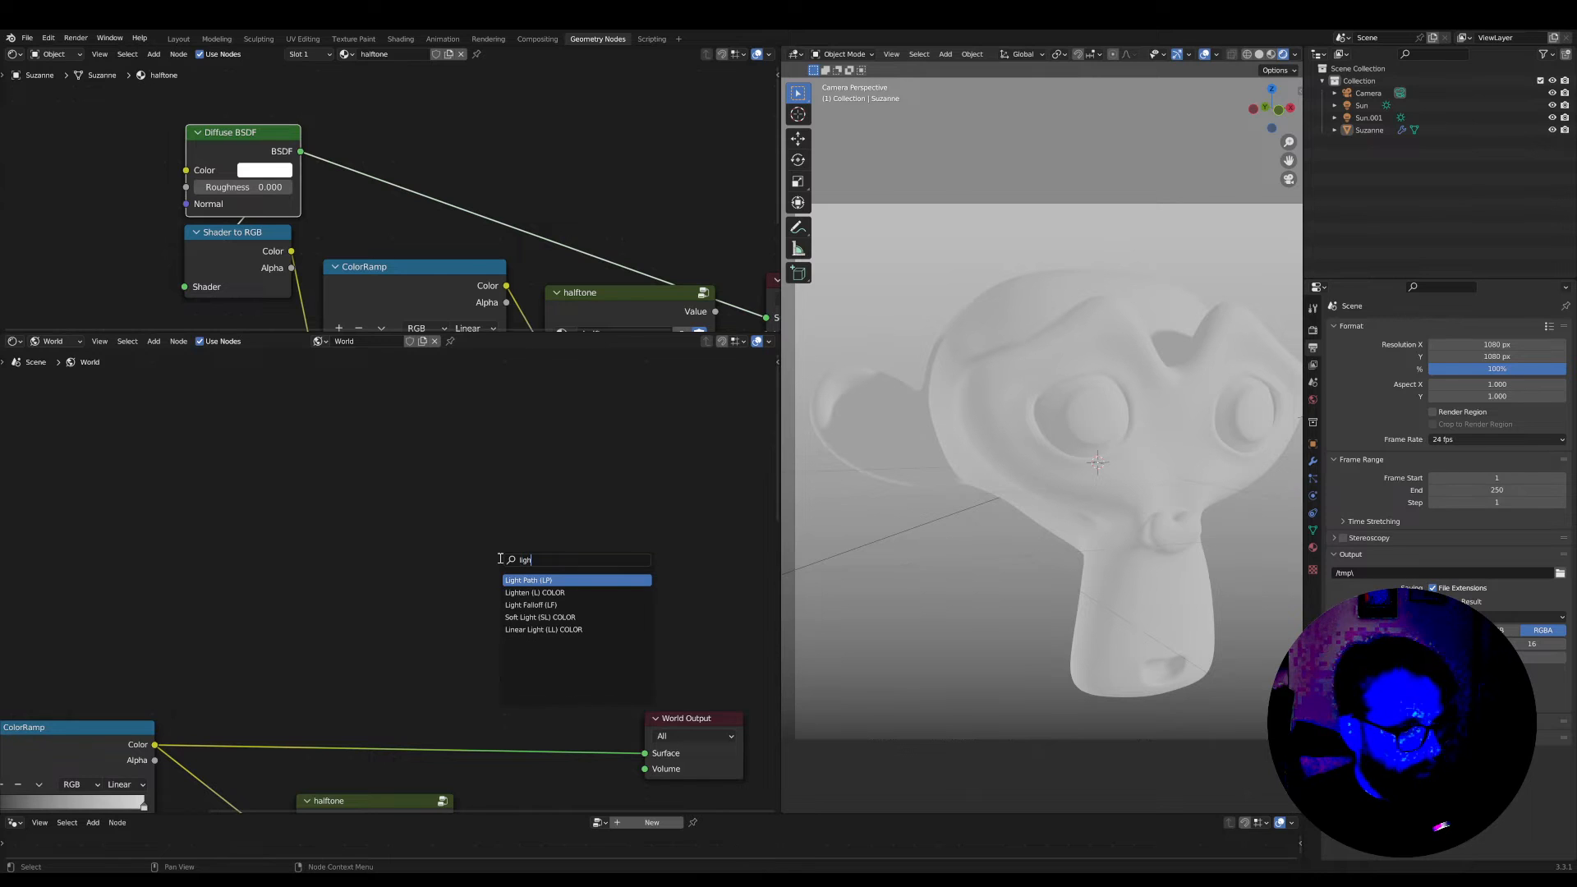
pyautogui.click(531, 581)
pyautogui.scroll(-1, 304, 461)
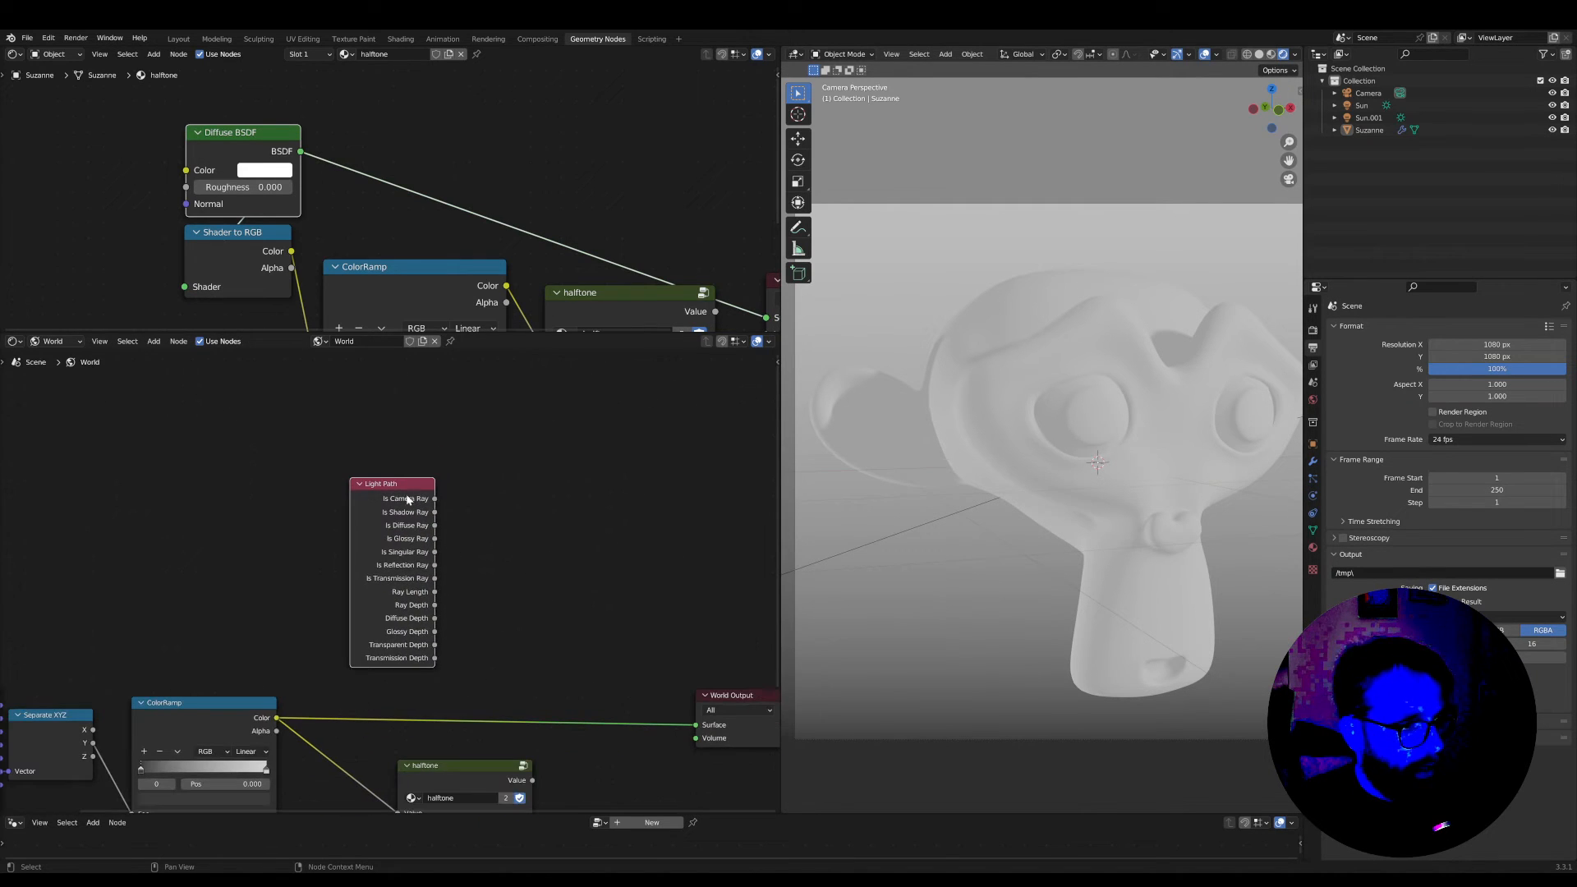
pyautogui.scroll(2, 418, 484)
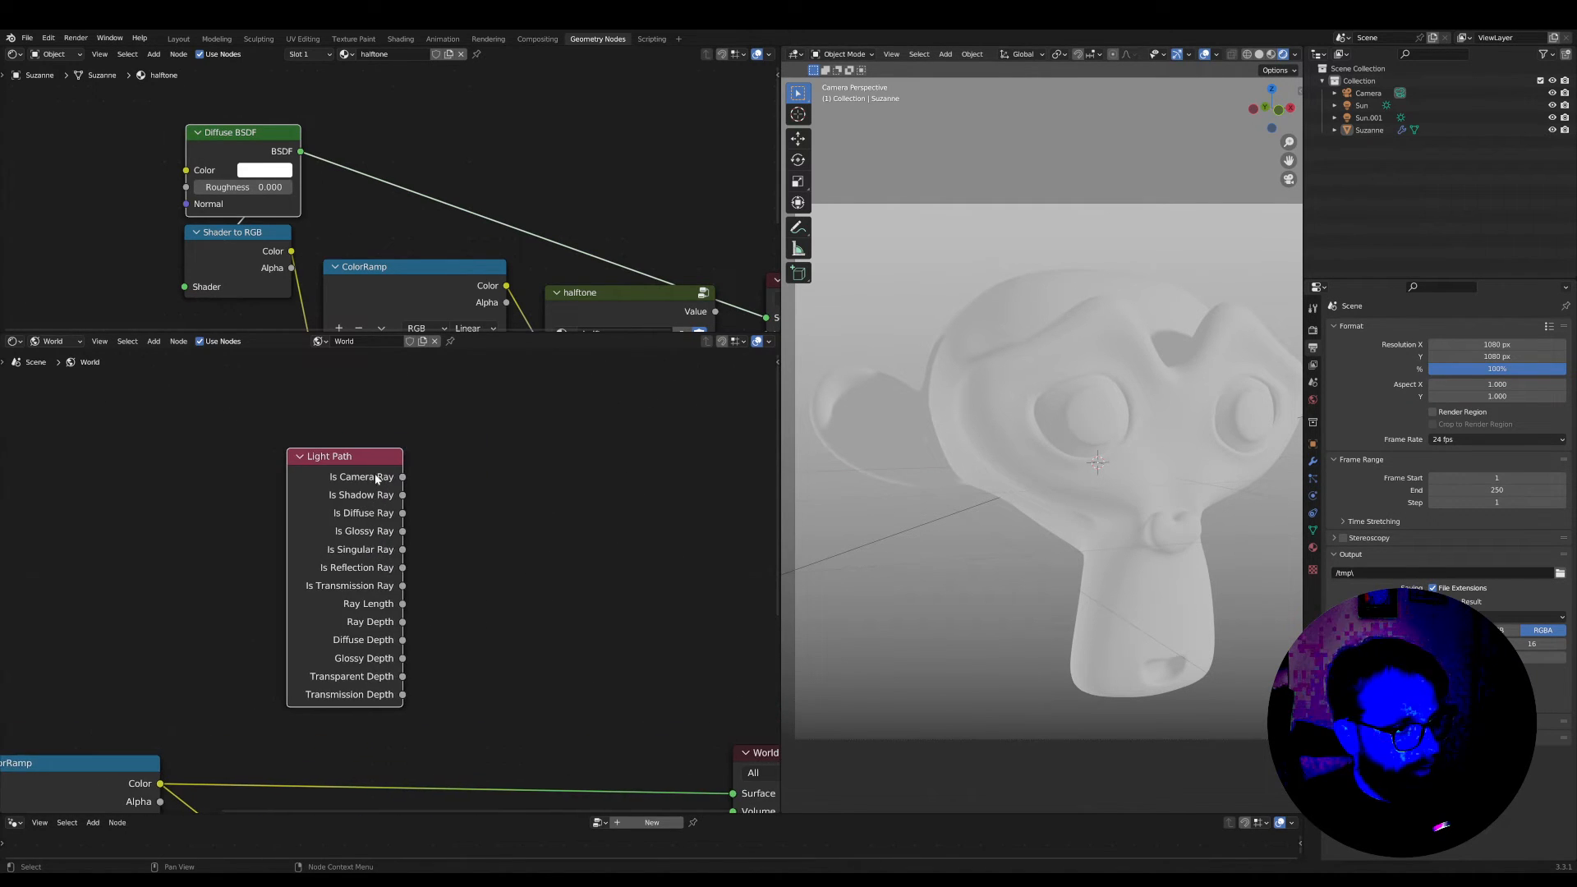
pyautogui.click(366, 454)
pyautogui.moveTo(439, 532); pyautogui.dragTo(342, 425, button='middle')
pyautogui.scroll(-2, 353, 584)
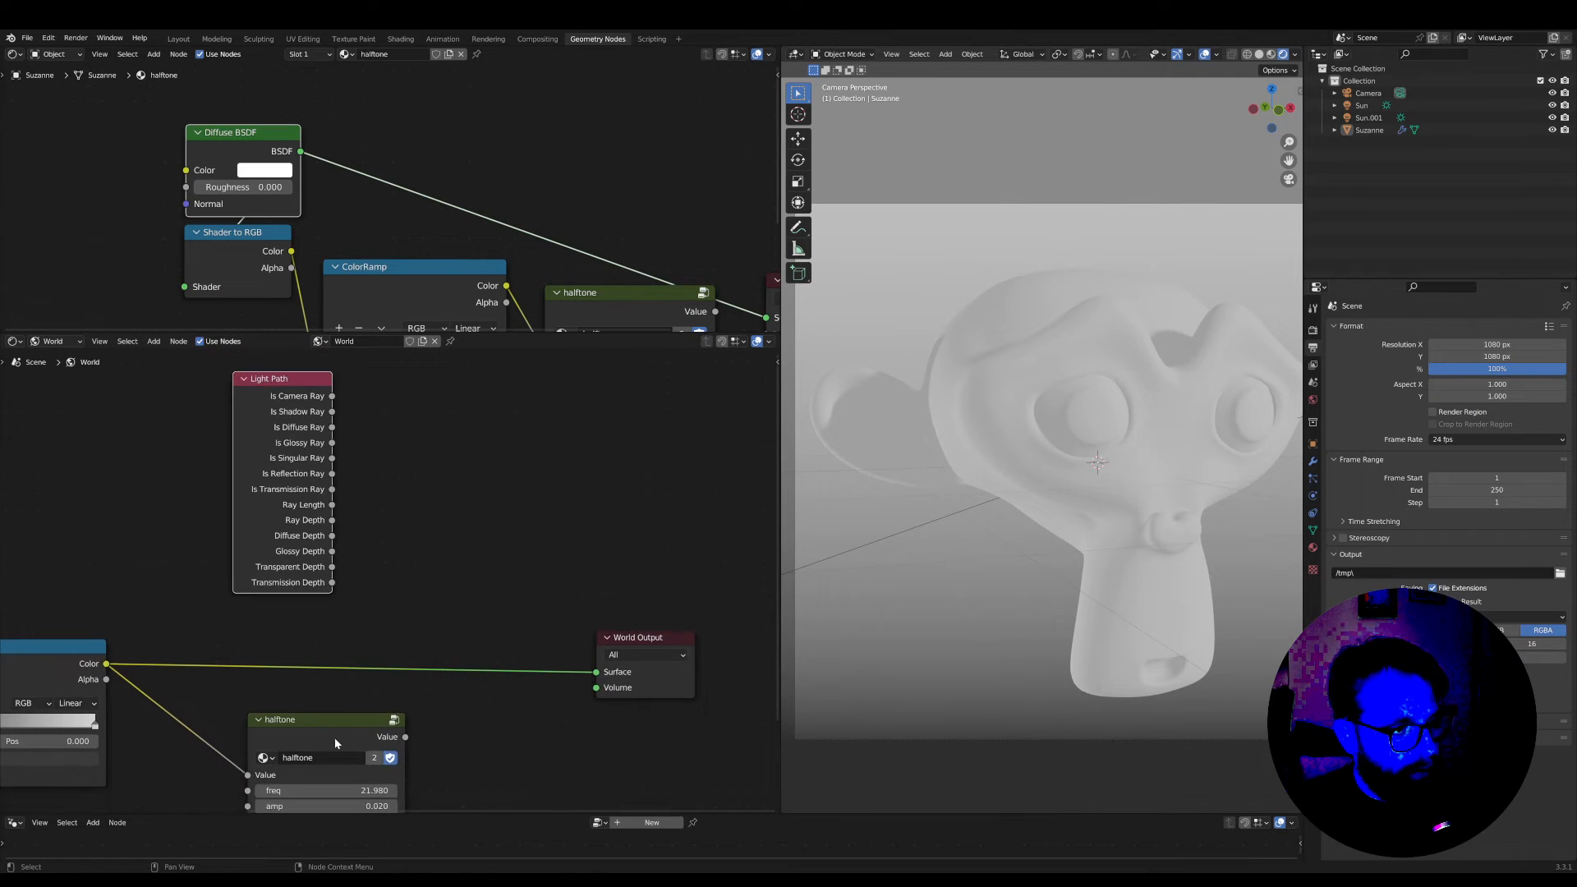
# Fine-tune the placement of the halftone, Light Path and World Output nodes in the world node tree
pyautogui.moveTo(302, 716); pyautogui.dragTo(282, 712)
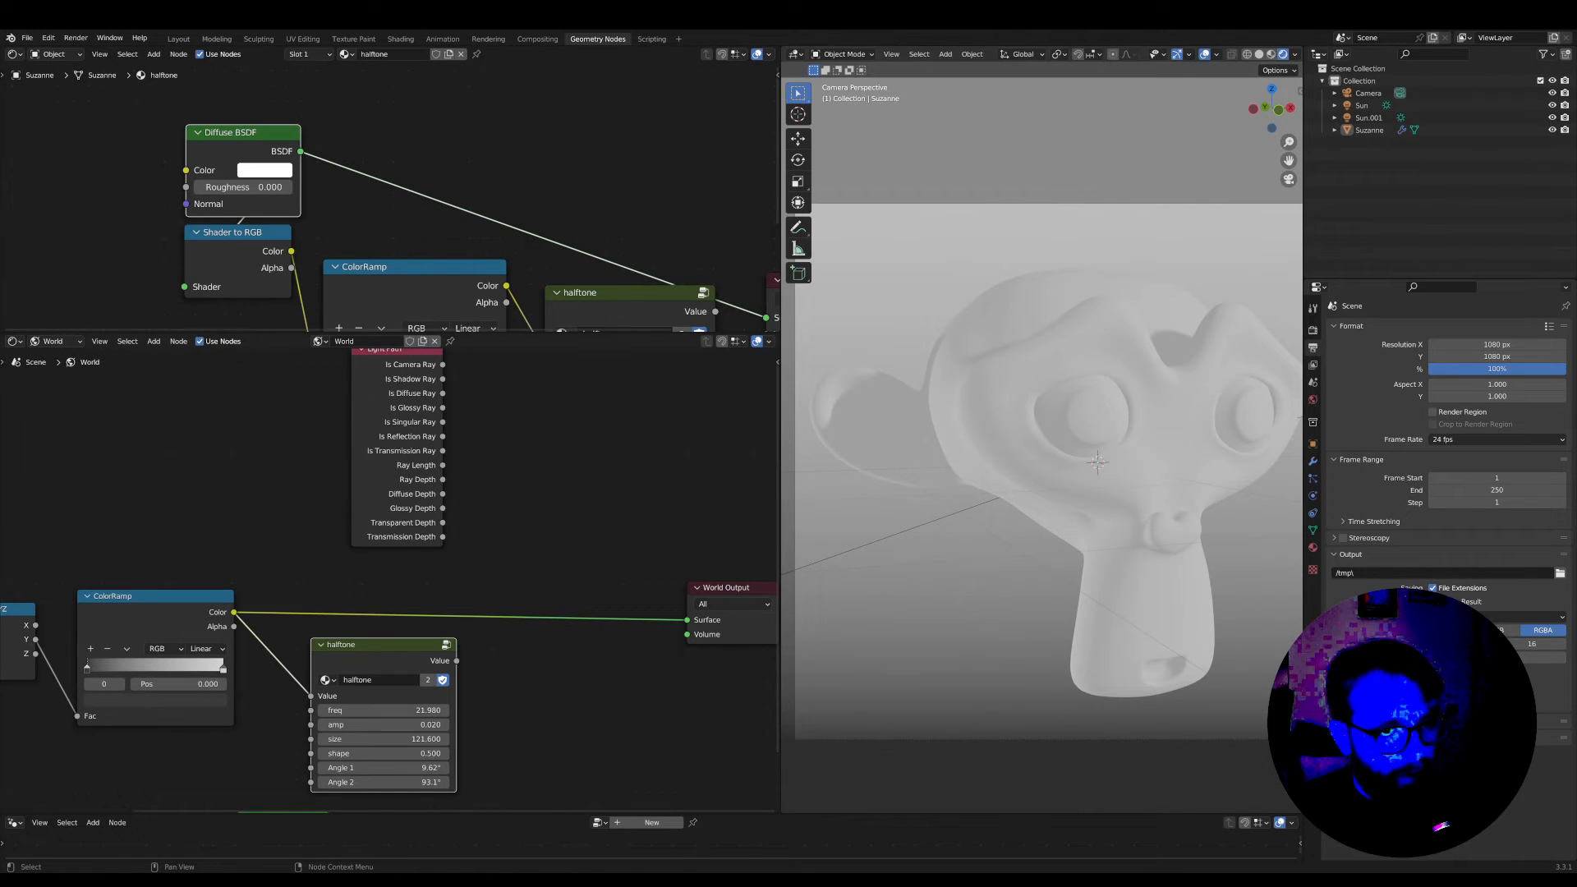
pyautogui.moveTo(373, 656); pyautogui.dragTo(411, 625, button='middle')
pyautogui.scroll(-1, 378, 687)
pyautogui.scroll(-2, 479, 539)
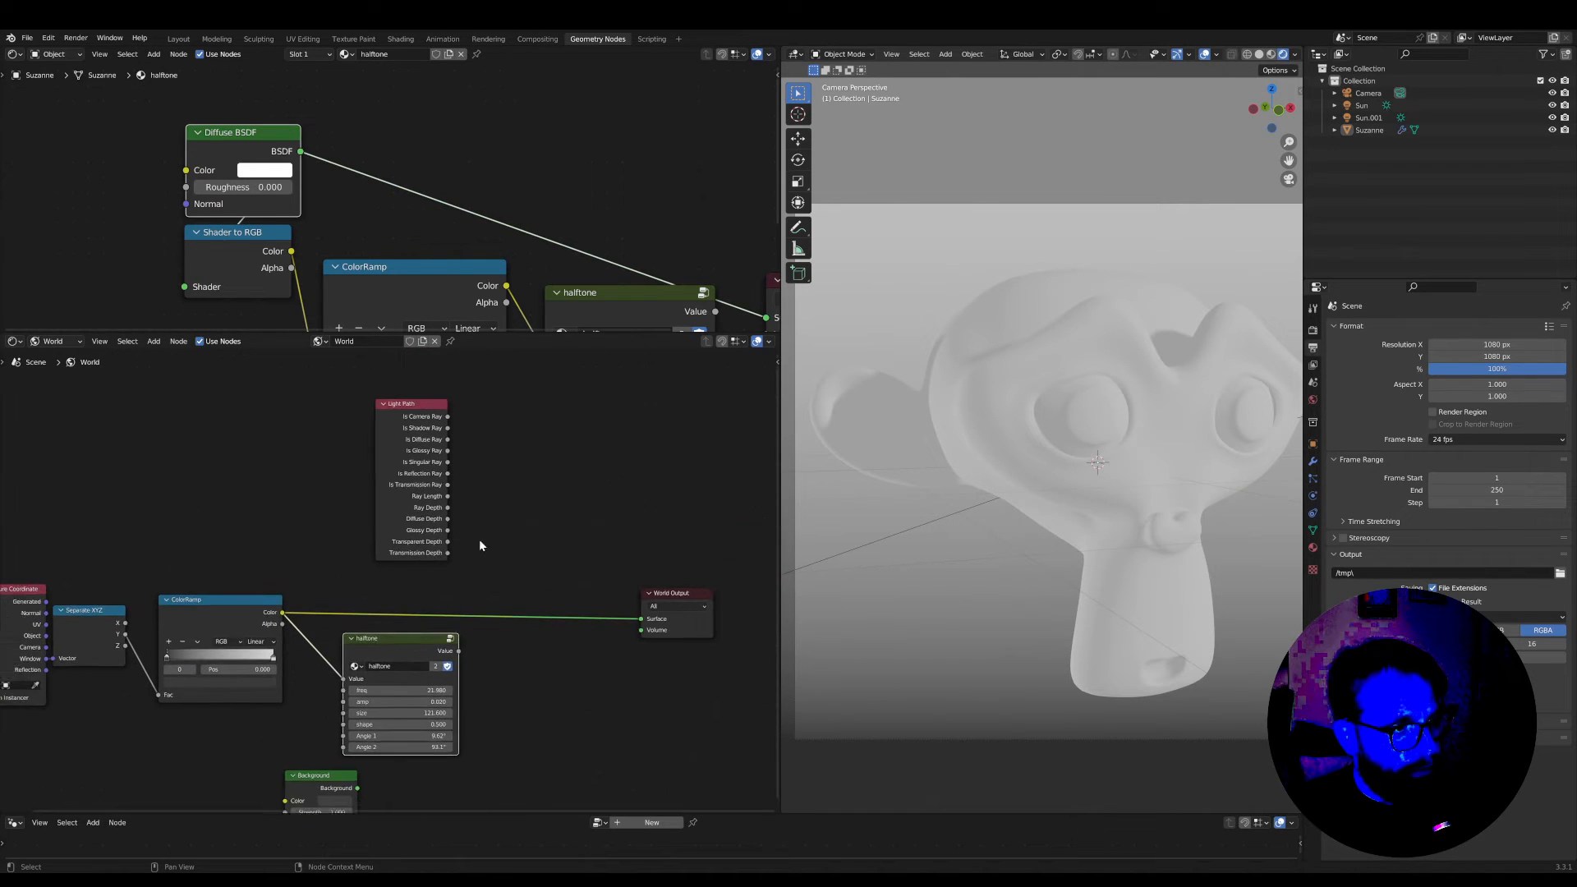
pyautogui.moveTo(480, 538); pyautogui.dragTo(454, 531, button='middle')
pyautogui.moveTo(389, 417); pyautogui.dragTo(385, 426)
pyautogui.scroll(2, 483, 404)
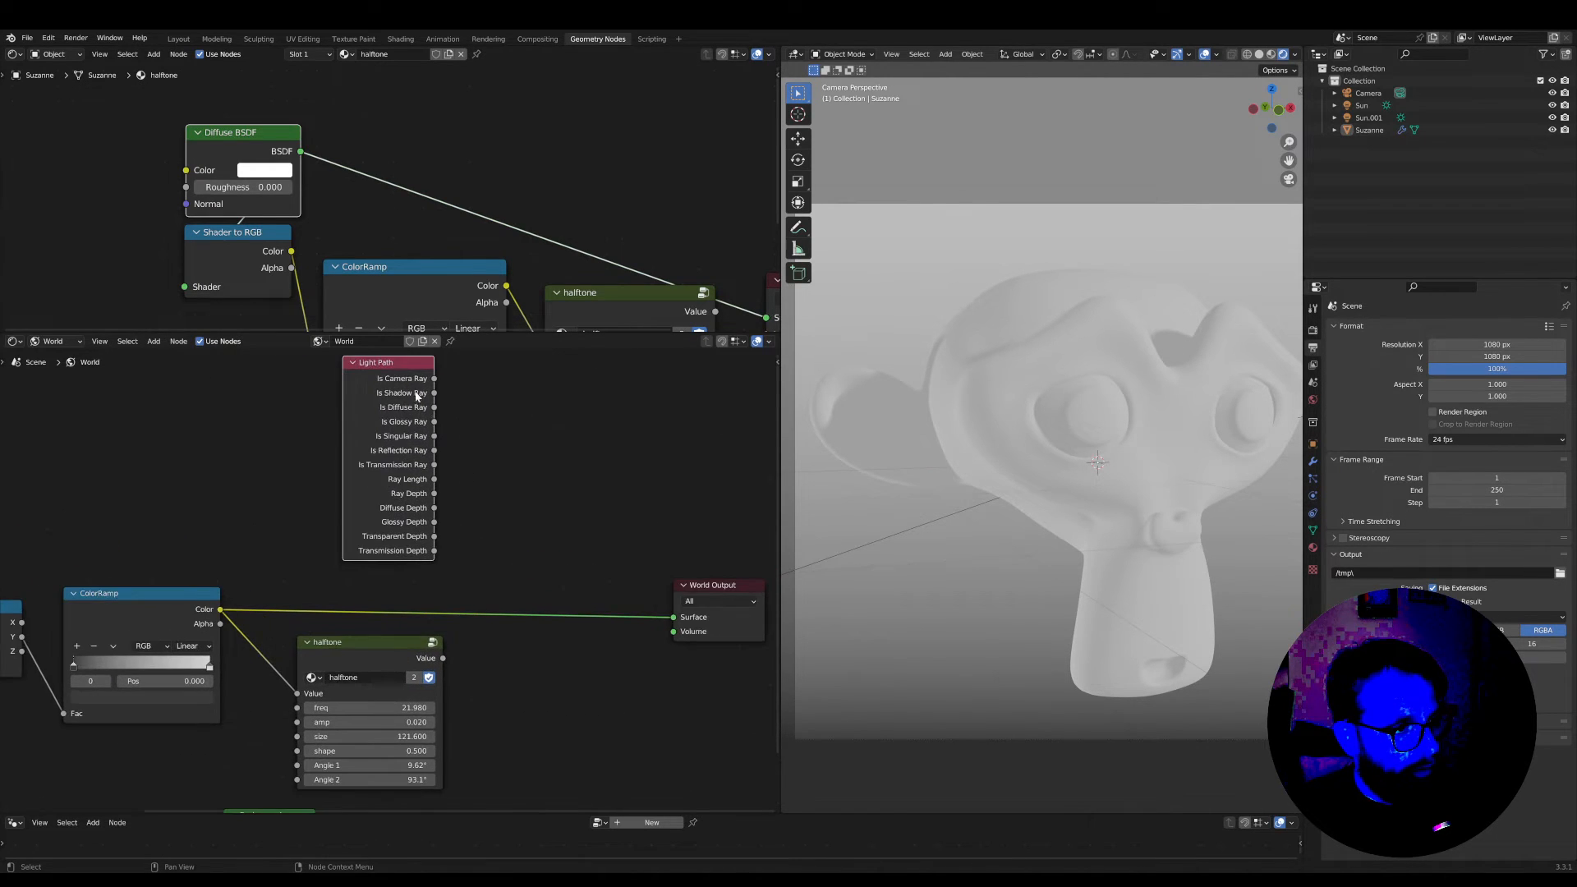
pyautogui.scroll(-1, 483, 403)
pyautogui.moveTo(438, 403); pyautogui.dragTo(400, 401, button='middle')
pyautogui.moveTo(698, 580); pyautogui.dragTo(704, 576)
pyautogui.scroll(1, 419, 557)
pyautogui.scroll(-1, 419, 558)
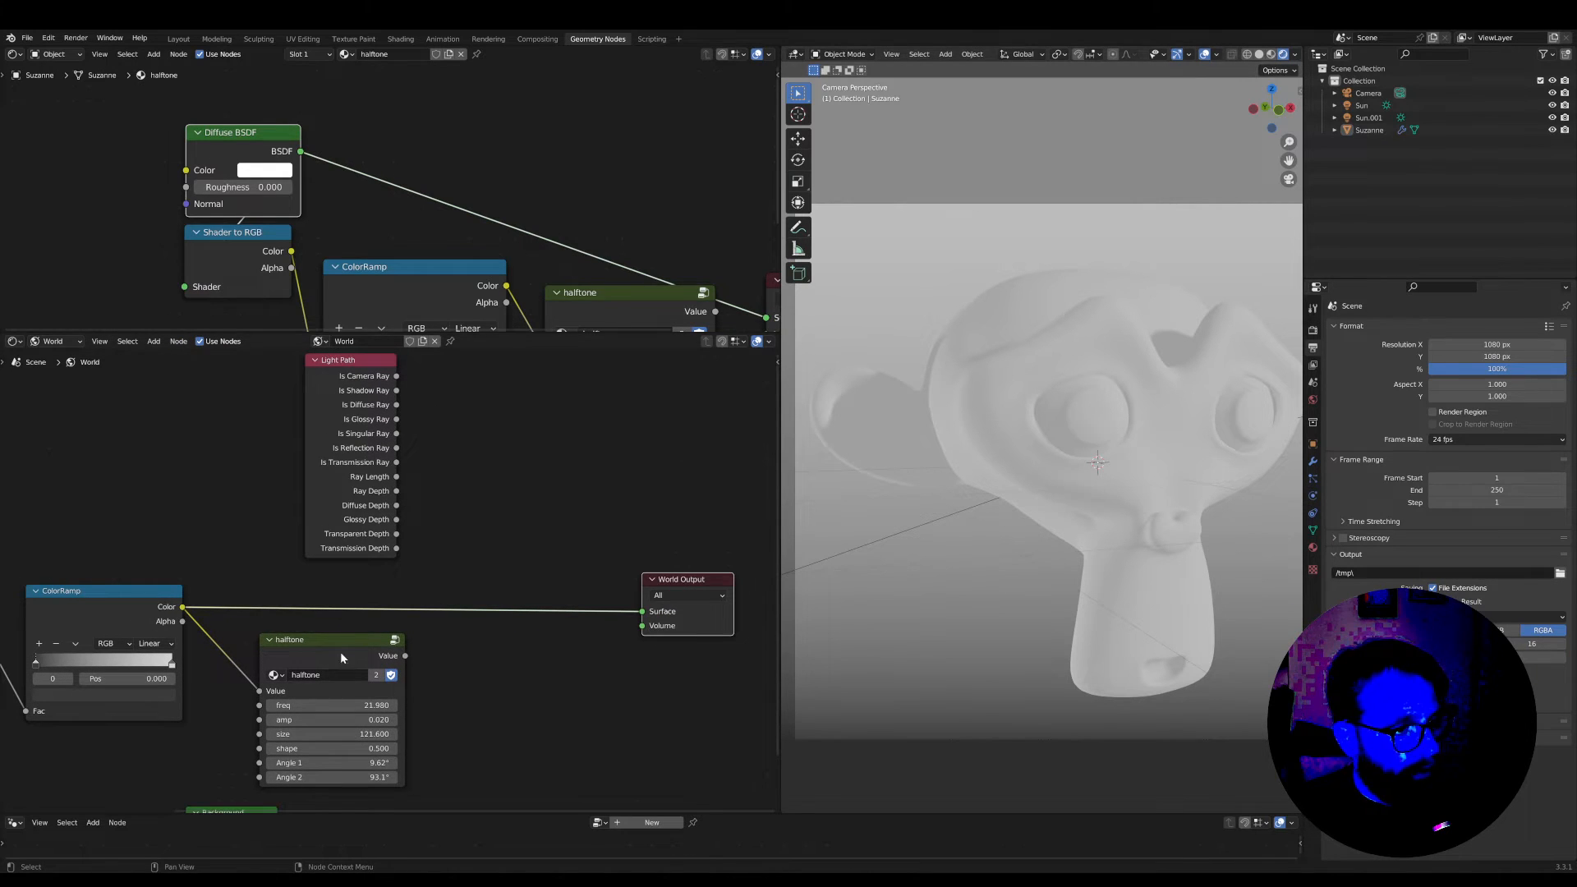
pyautogui.moveTo(341, 653); pyautogui.dragTo(343, 651)
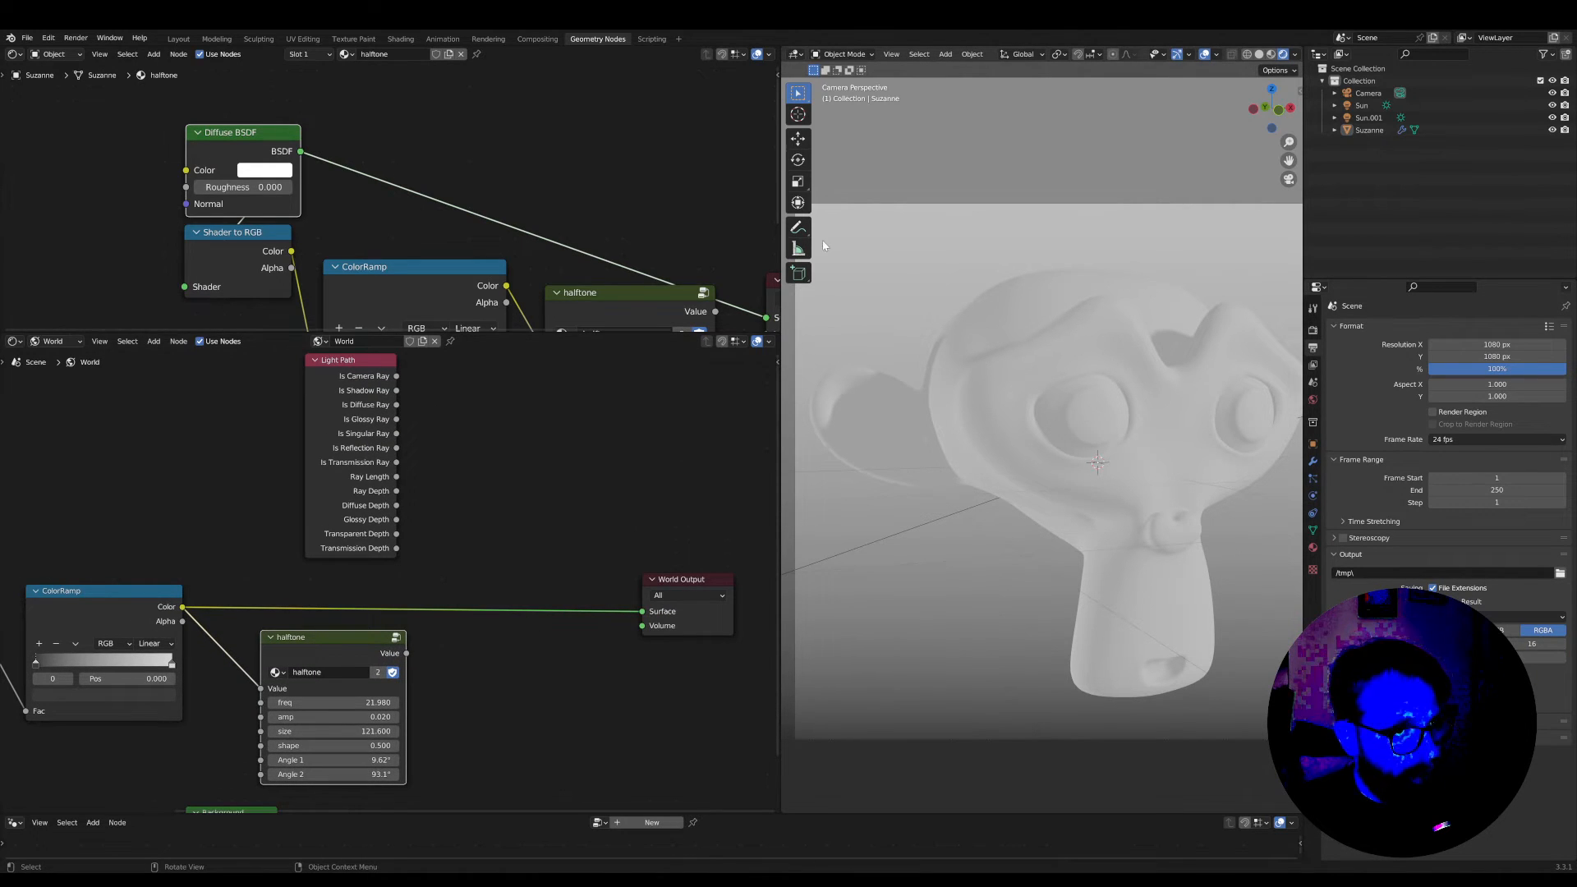
pyautogui.scroll(1, 376, 574)
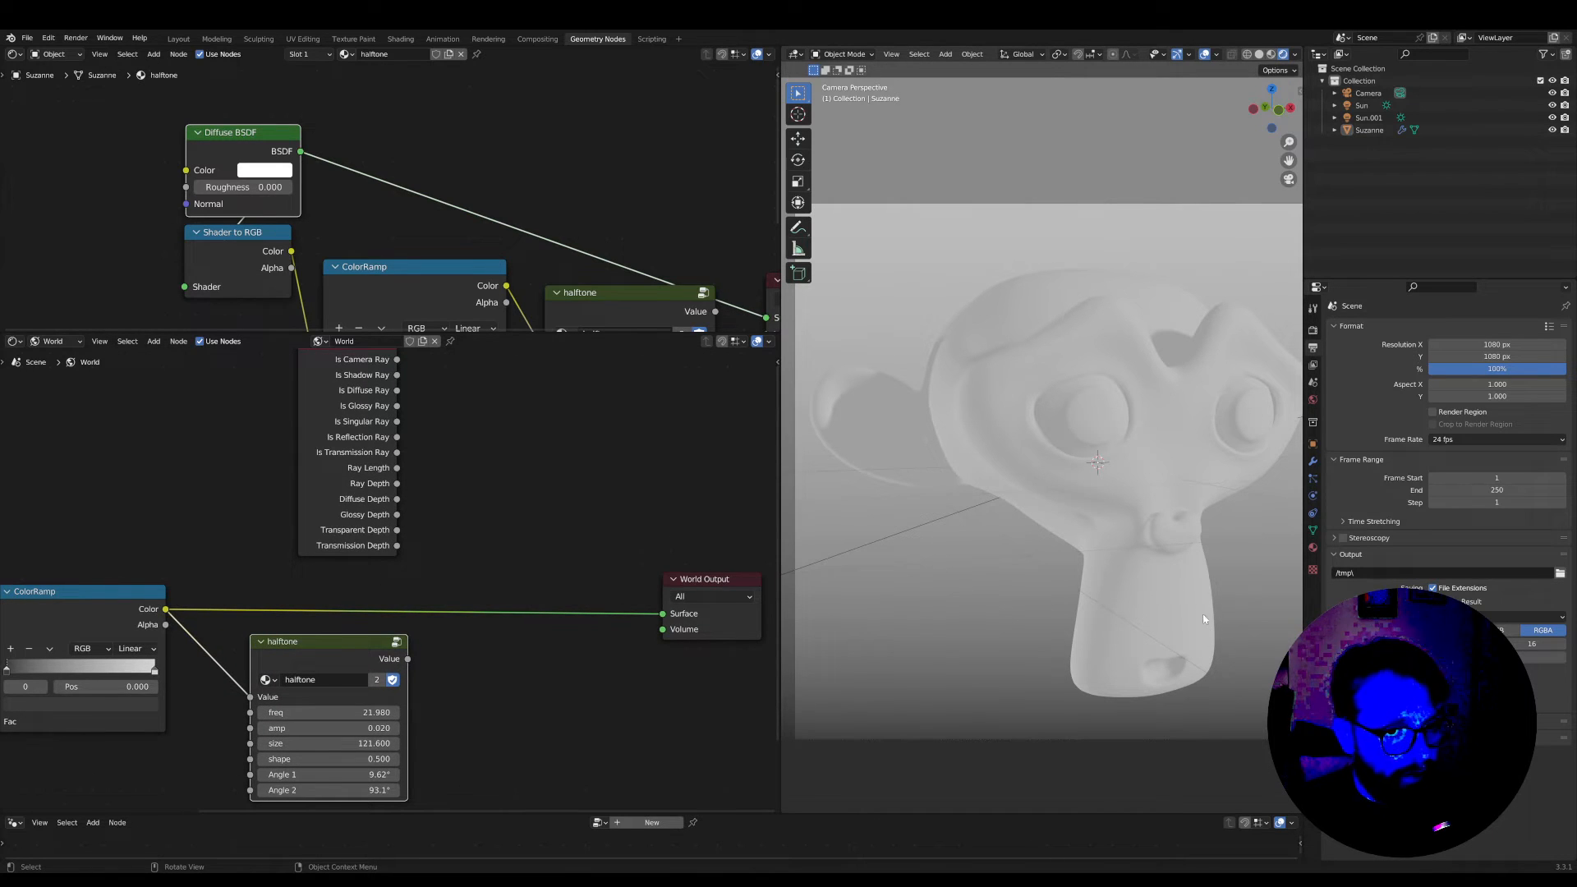
pyautogui.scroll(-3, 405, 496)
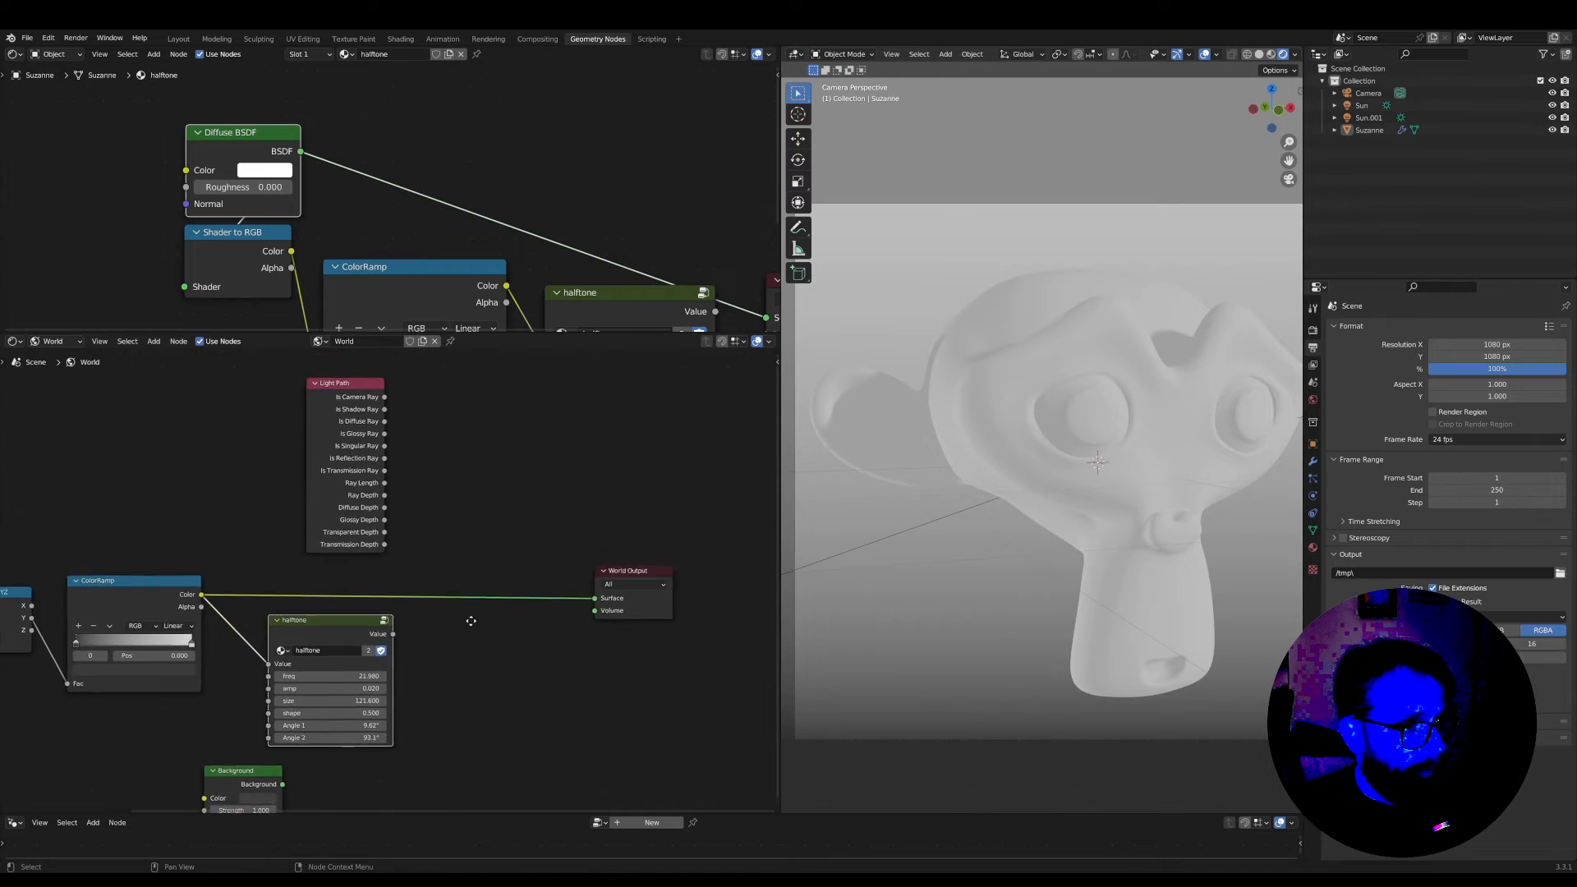
# Insert a Mix Shader node into the link between the world's ColorRamp and the World Output
pyautogui.hotkey('shift', 'a')
pyautogui.write('mix')
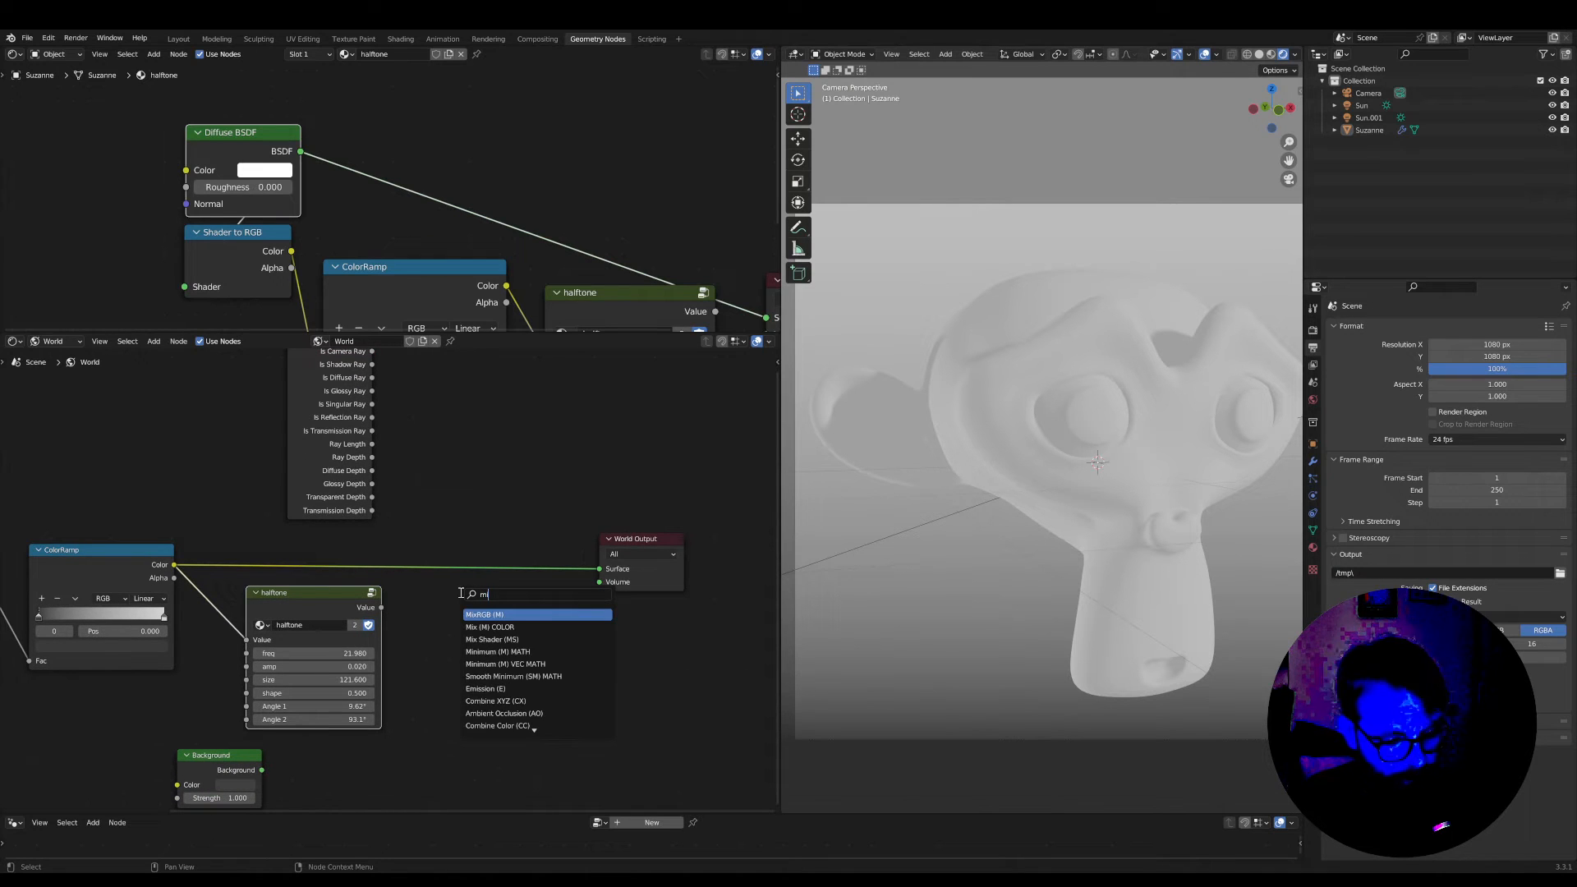
pyautogui.click(535, 638)
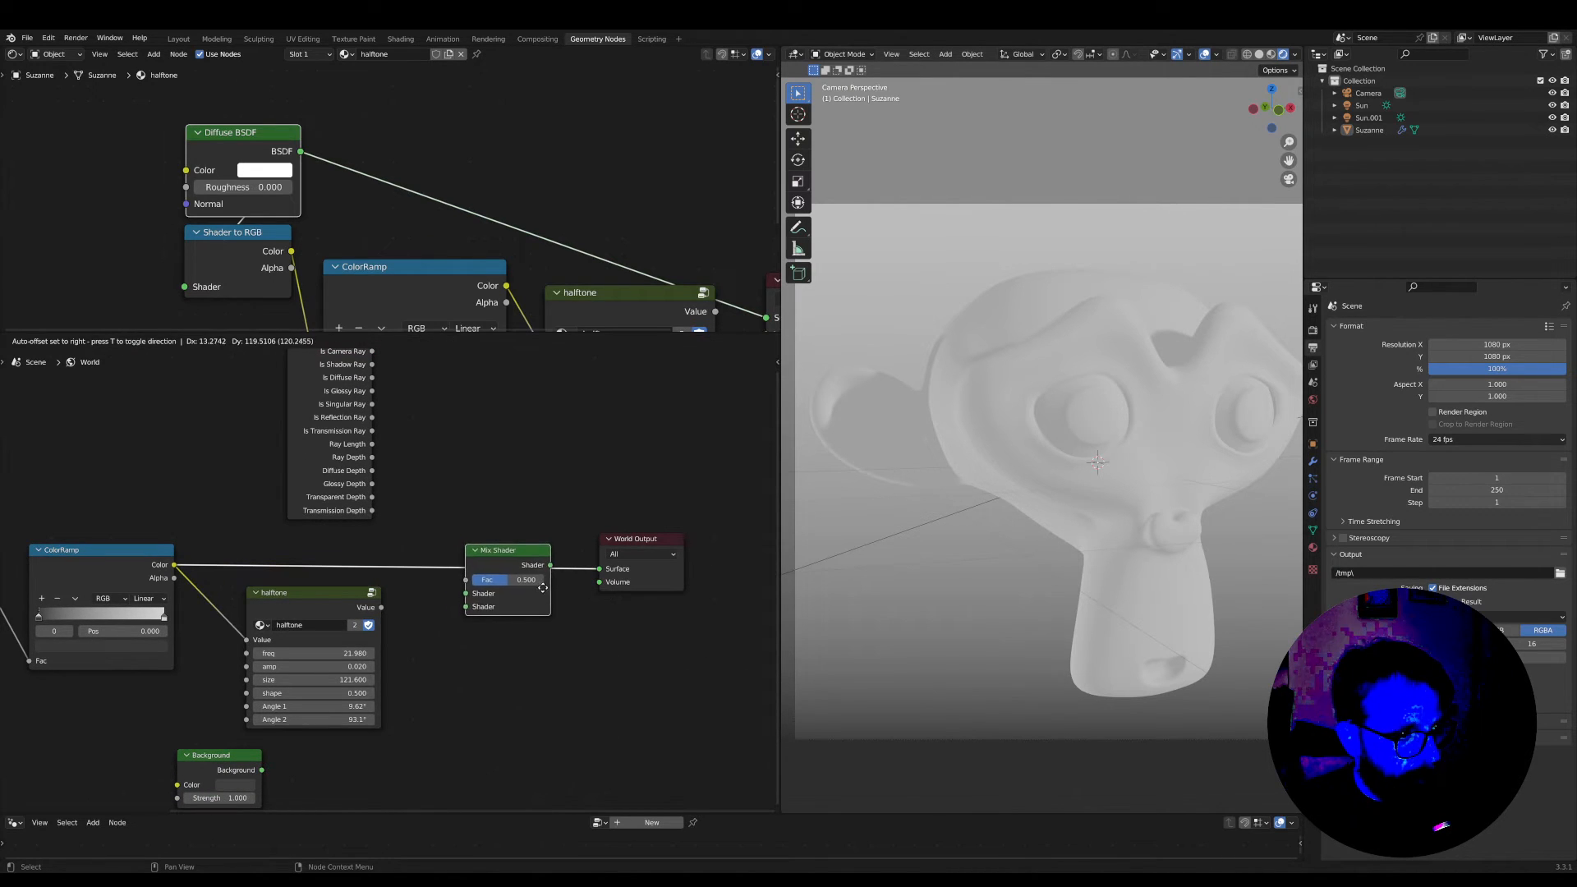
pyautogui.click(538, 587)
pyautogui.scroll(2, 396, 590)
pyautogui.scroll(-1, 407, 622)
# Connect the halftone Value to the Mix Shader's first Shader input and the Light Path's Is Camera Ray to its Fac
pyautogui.moveTo(427, 622); pyautogui.dragTo(423, 665, button='middle')
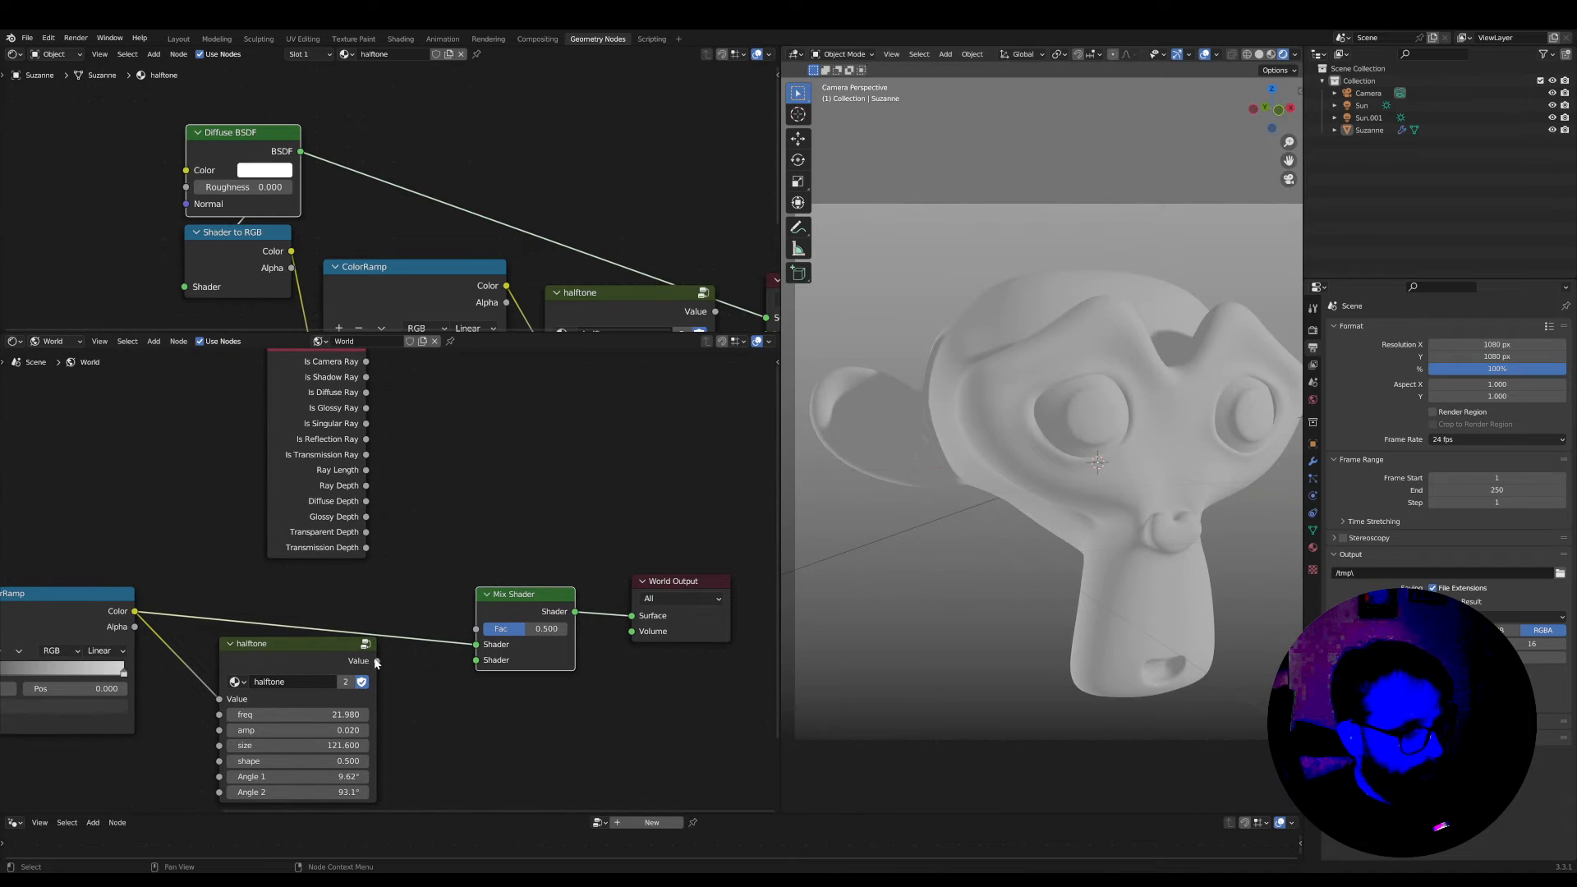
pyautogui.moveTo(377, 662); pyautogui.dragTo(475, 644)
pyautogui.moveTo(417, 600); pyautogui.dragTo(421, 715, button='middle')
pyautogui.scroll(-1, 421, 715)
pyautogui.moveTo(375, 495); pyautogui.dragTo(387, 556)
pyautogui.moveTo(477, 741); pyautogui.dragTo(478, 743)
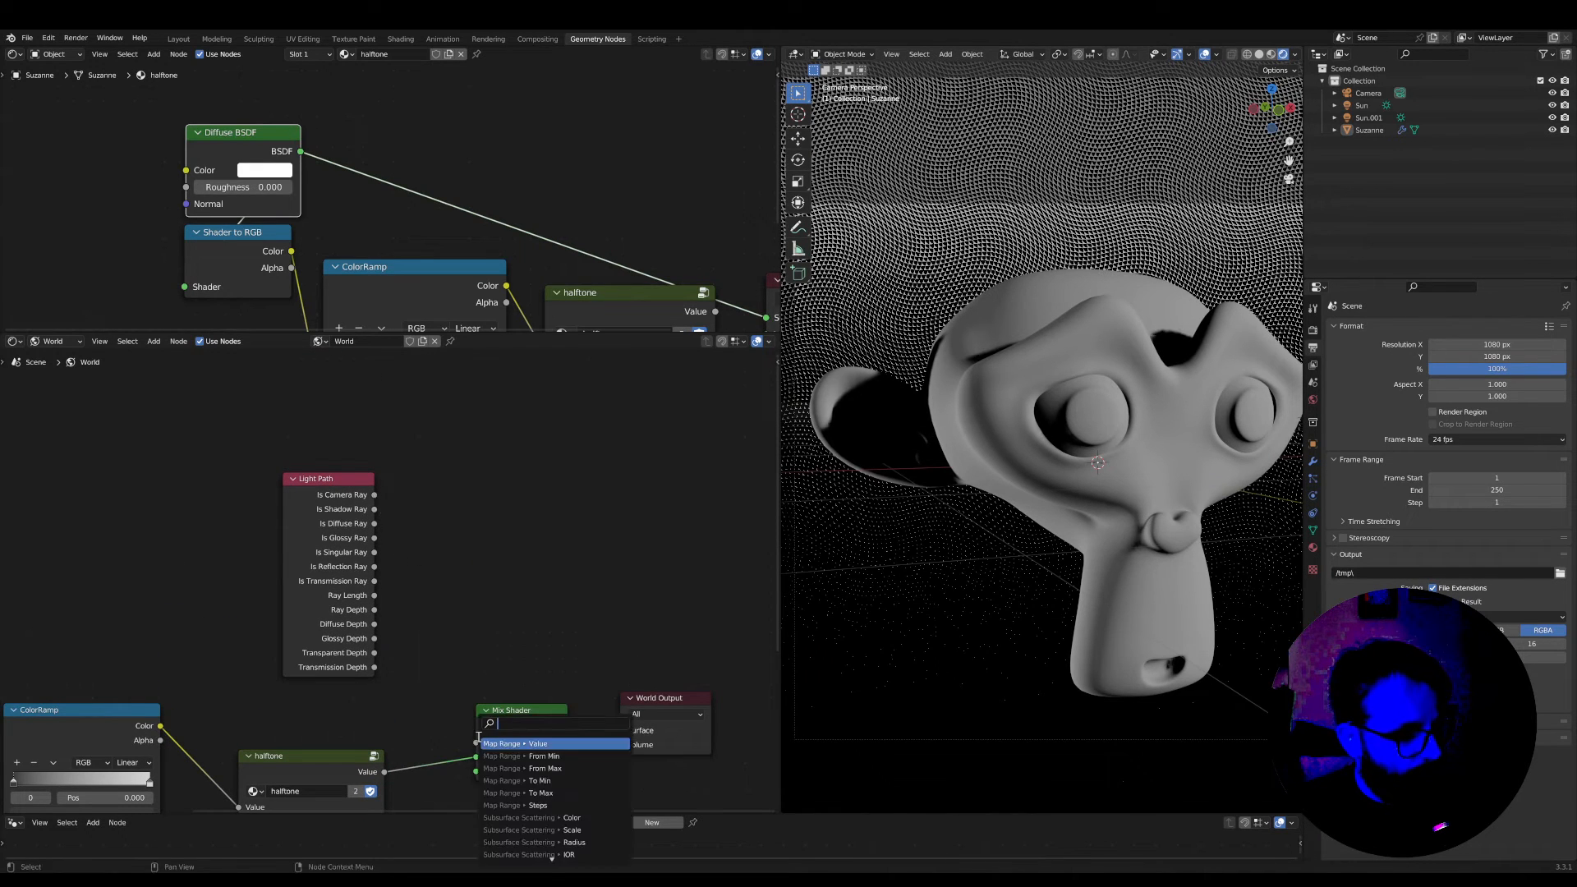
pyautogui.moveTo(375, 495); pyautogui.dragTo(476, 742)
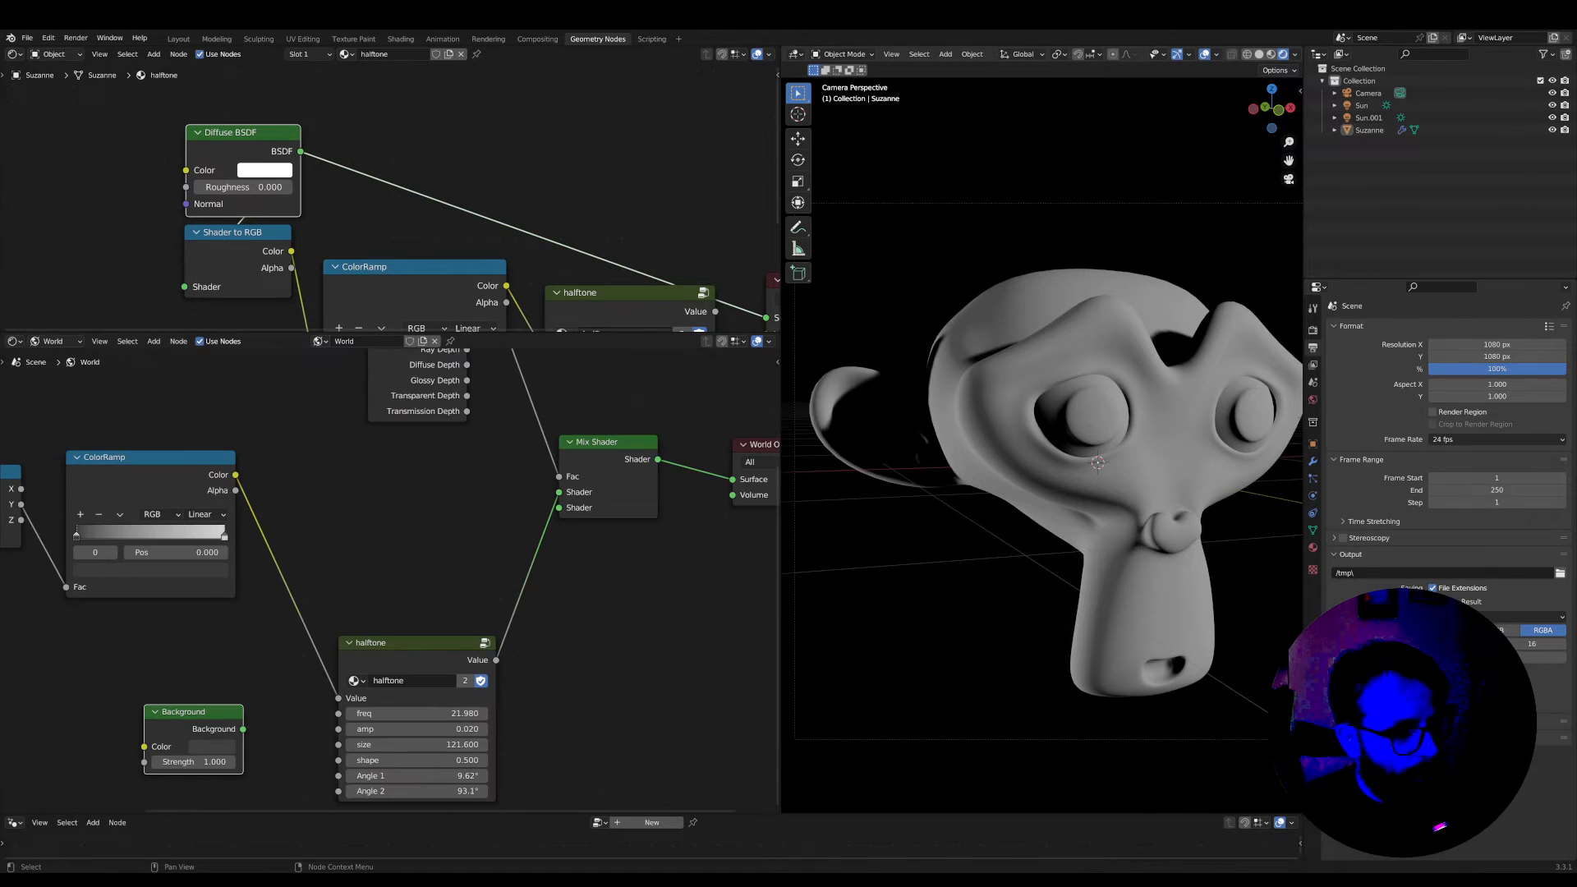
# Feed the halftone into the Mix Shader's second Shader input and connect the Background node to the first one
pyautogui.scroll(3, 407, 584)
pyautogui.moveTo(589, 465); pyautogui.dragTo(526, 494, button='middle')
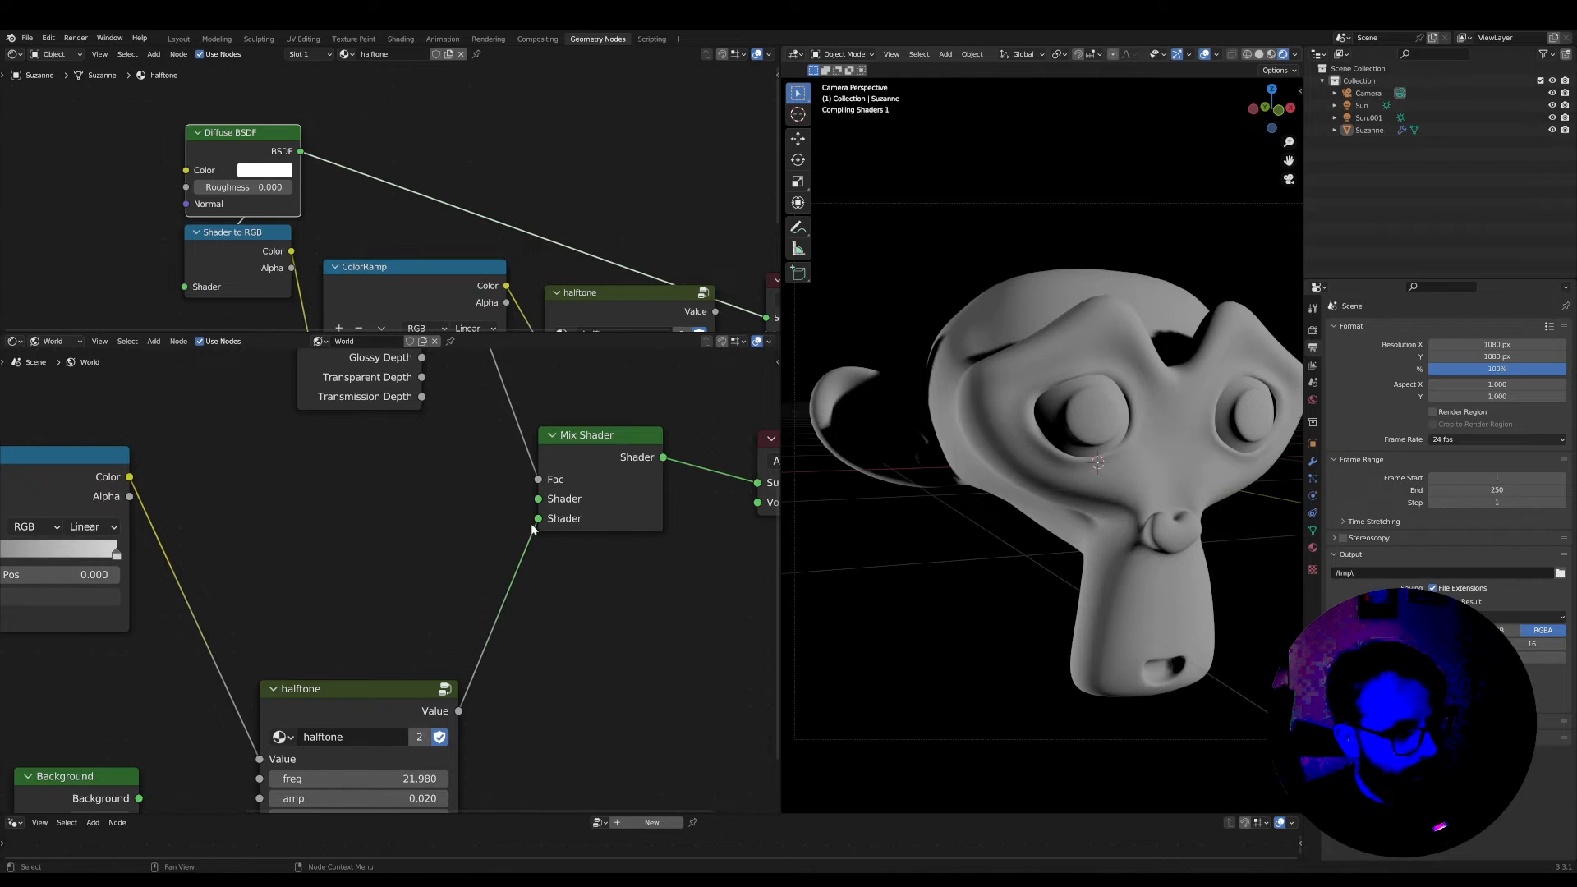
pyautogui.moveTo(68, 794); pyautogui.dragTo(321, 598)
pyautogui.scroll(-1, 322, 598)
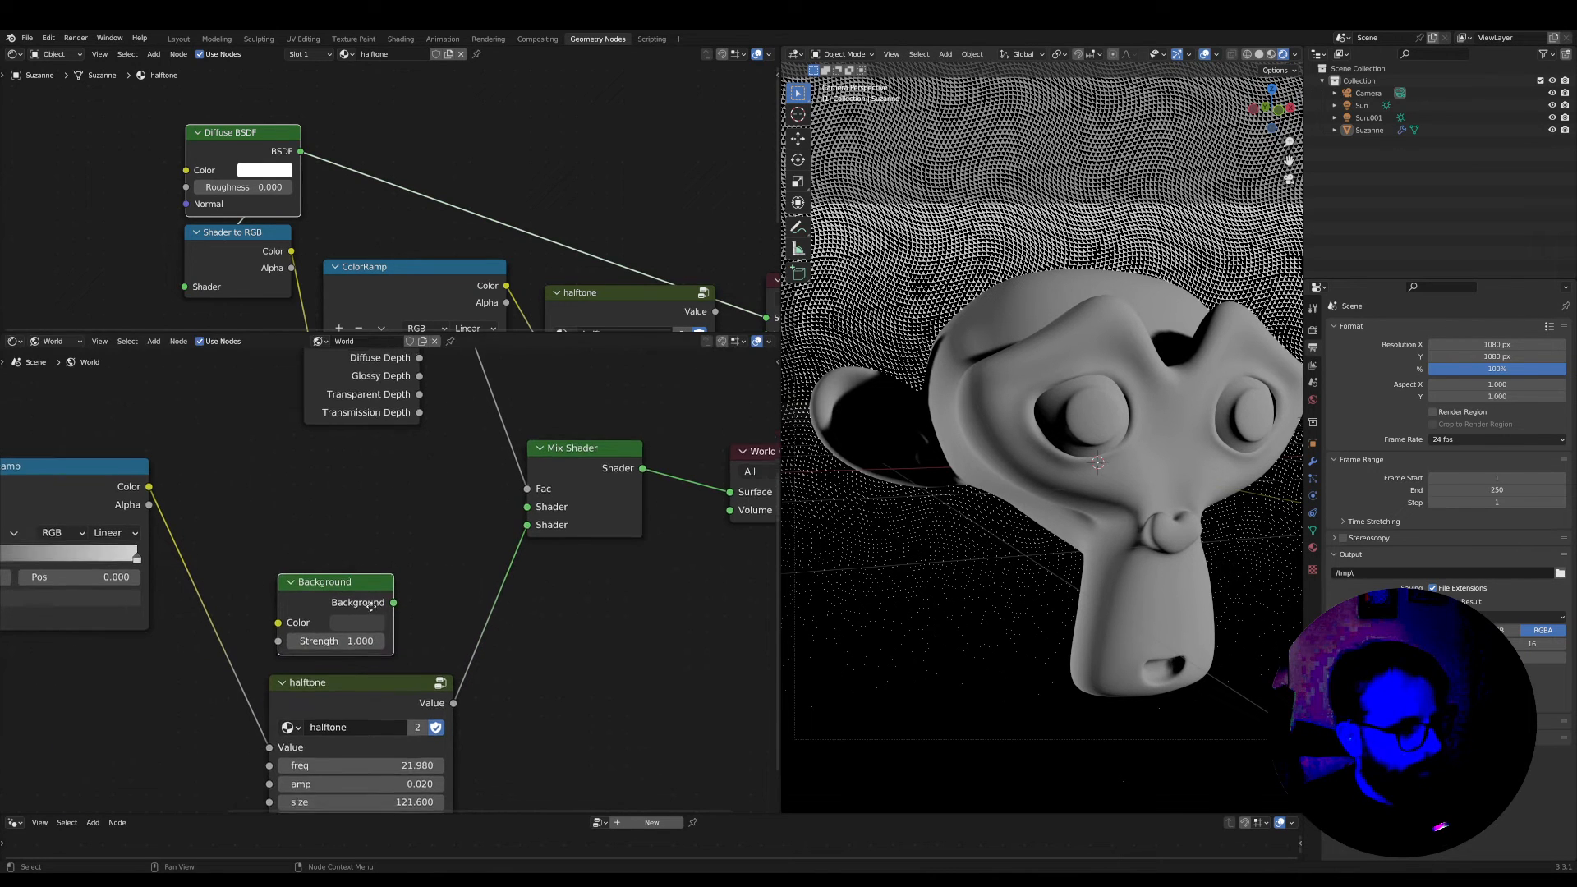
pyautogui.moveTo(371, 602); pyautogui.dragTo(378, 640, button='middle')
pyautogui.moveTo(369, 617); pyautogui.dragTo(555, 546)
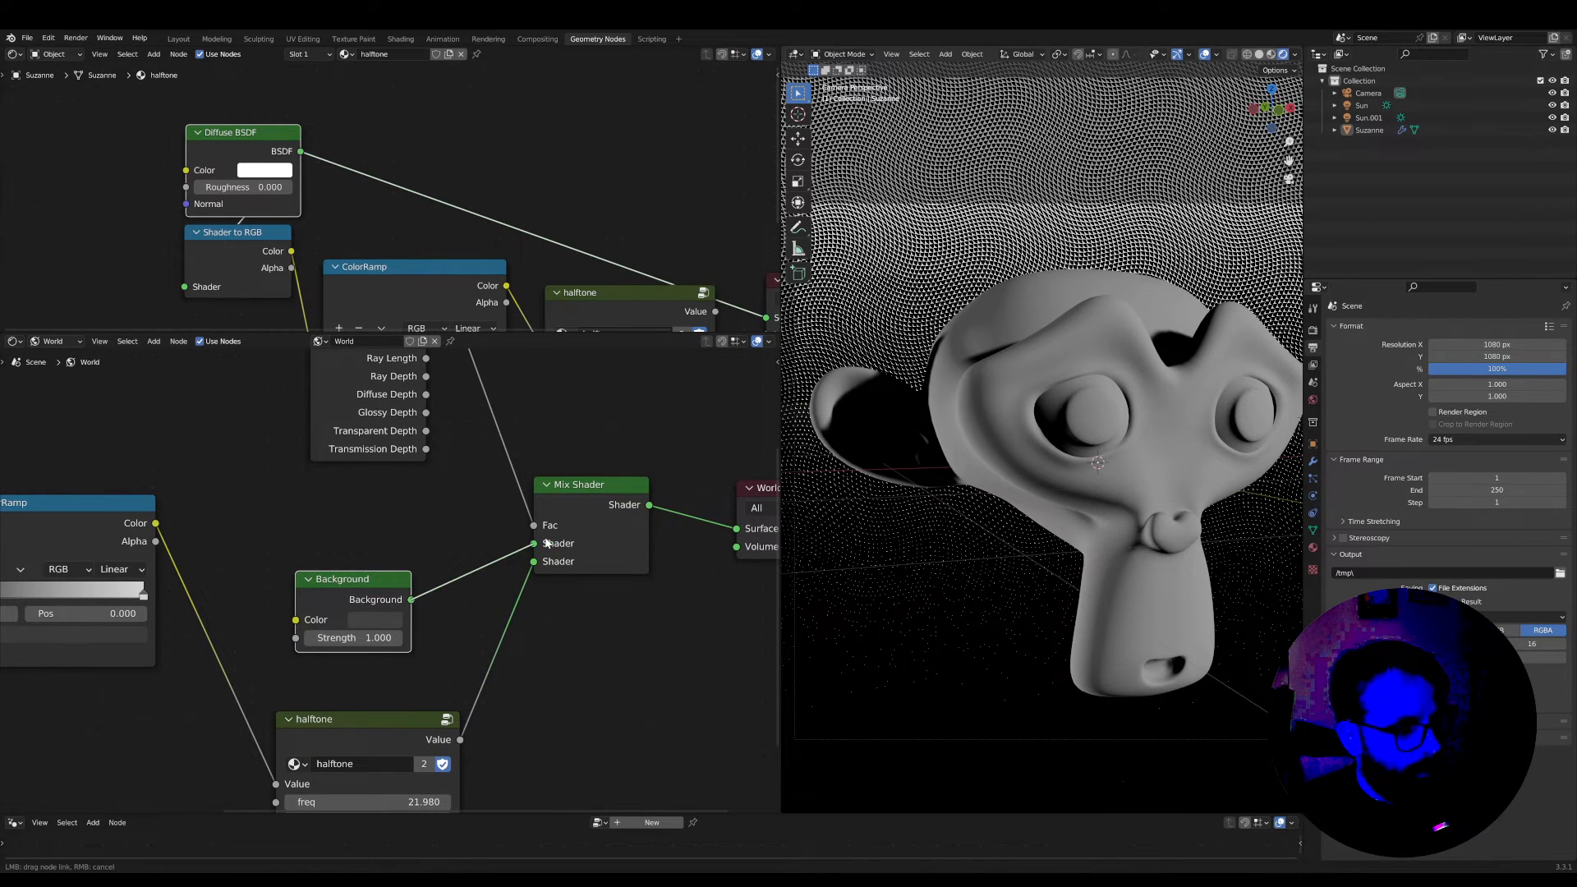
# Try a brighter Background node colour and settle on a nearly black one
pyautogui.scroll(1, 489, 607)
pyautogui.click(383, 624)
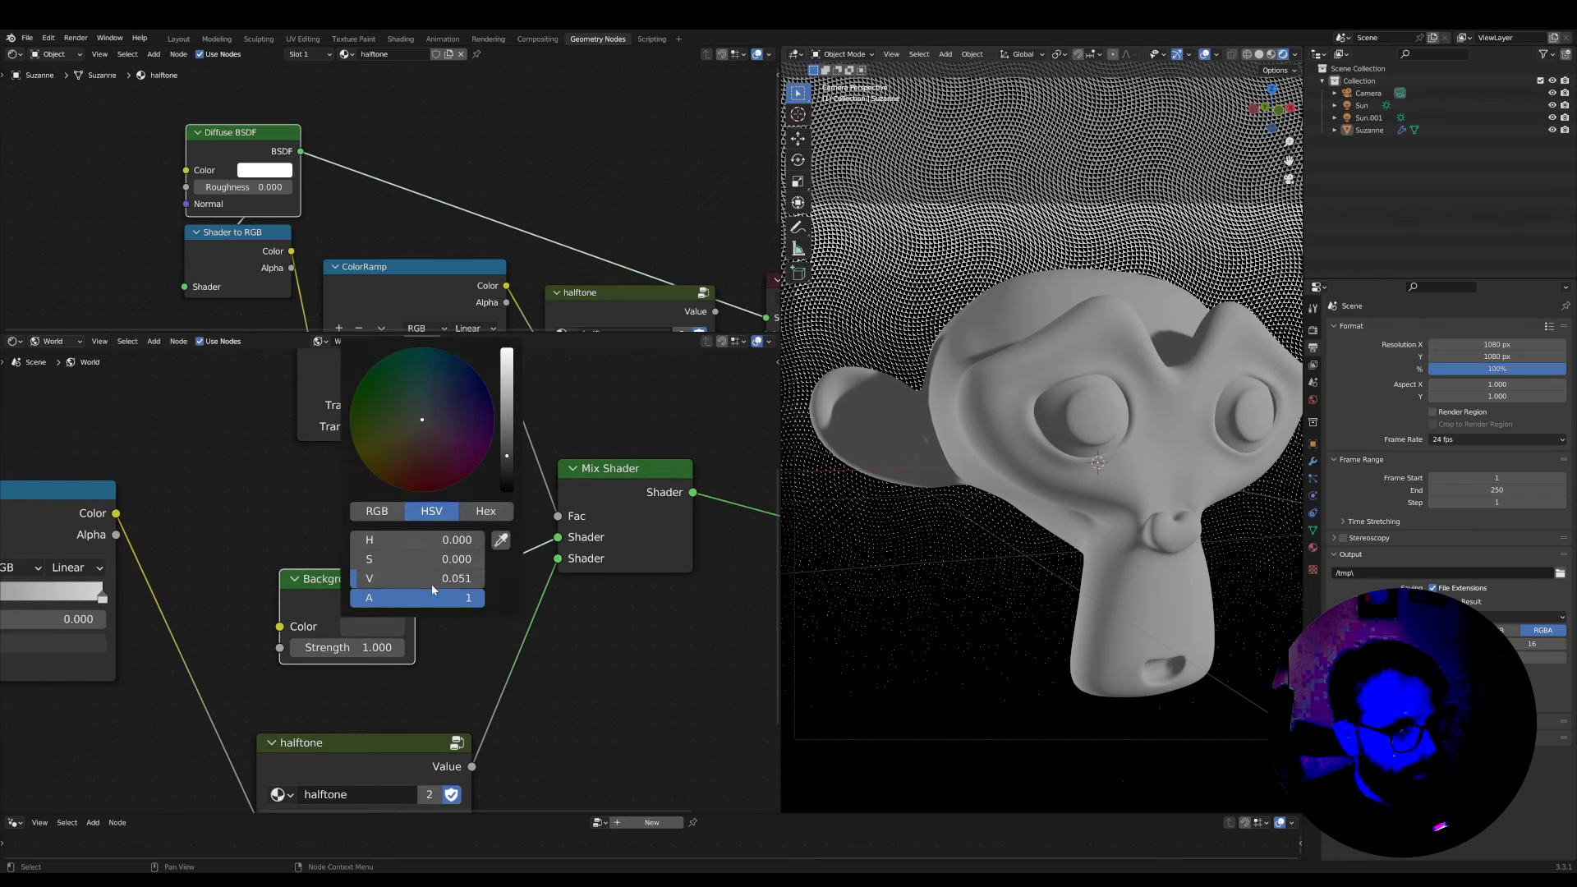
pyautogui.moveTo(503, 474); pyautogui.dragTo(507, 409)
pyautogui.moveTo(506, 348); pyautogui.dragTo(506, 479)
# Line up the Texture Coordinate, Separate XYZ, ColorRamp and halftone nodes in a compact row below the Background node
pyautogui.scroll(-7, 542, 661)
pyautogui.moveTo(387, 675)
pyautogui.mouseDown()
pyautogui.moveTo(348, 658)
pyautogui.moveTo(377, 652)
pyautogui.mouseUp()
pyautogui.moveTo(204, 537); pyautogui.dragTo(259, 641)
pyautogui.moveTo(161, 572); pyautogui.dragTo(354, 573, button='middle')
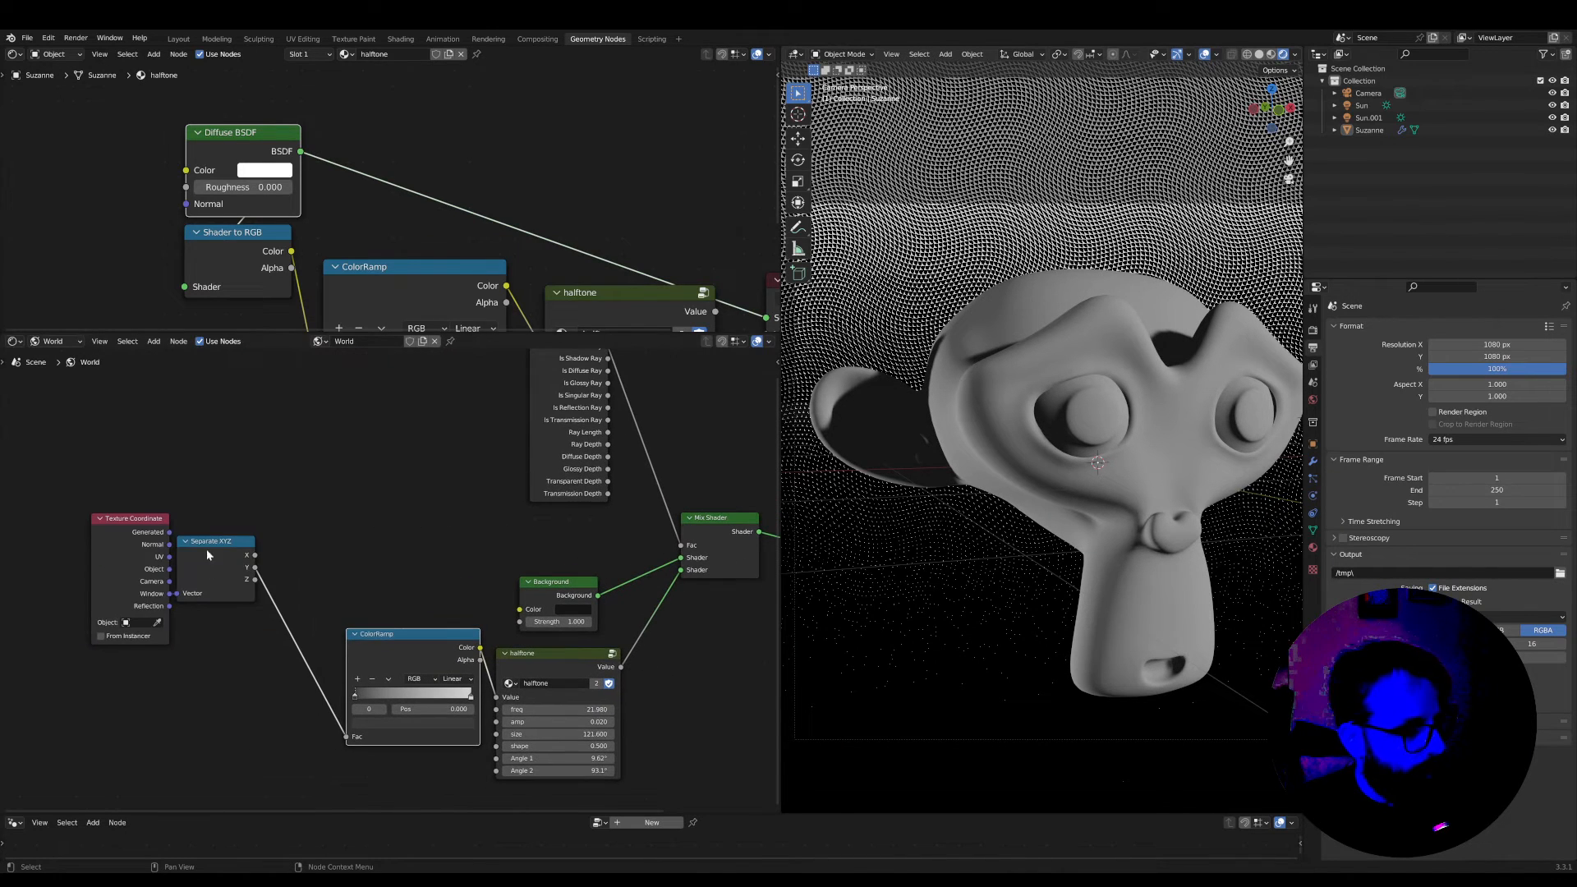
pyautogui.moveTo(238, 651); pyautogui.dragTo(146, 636)
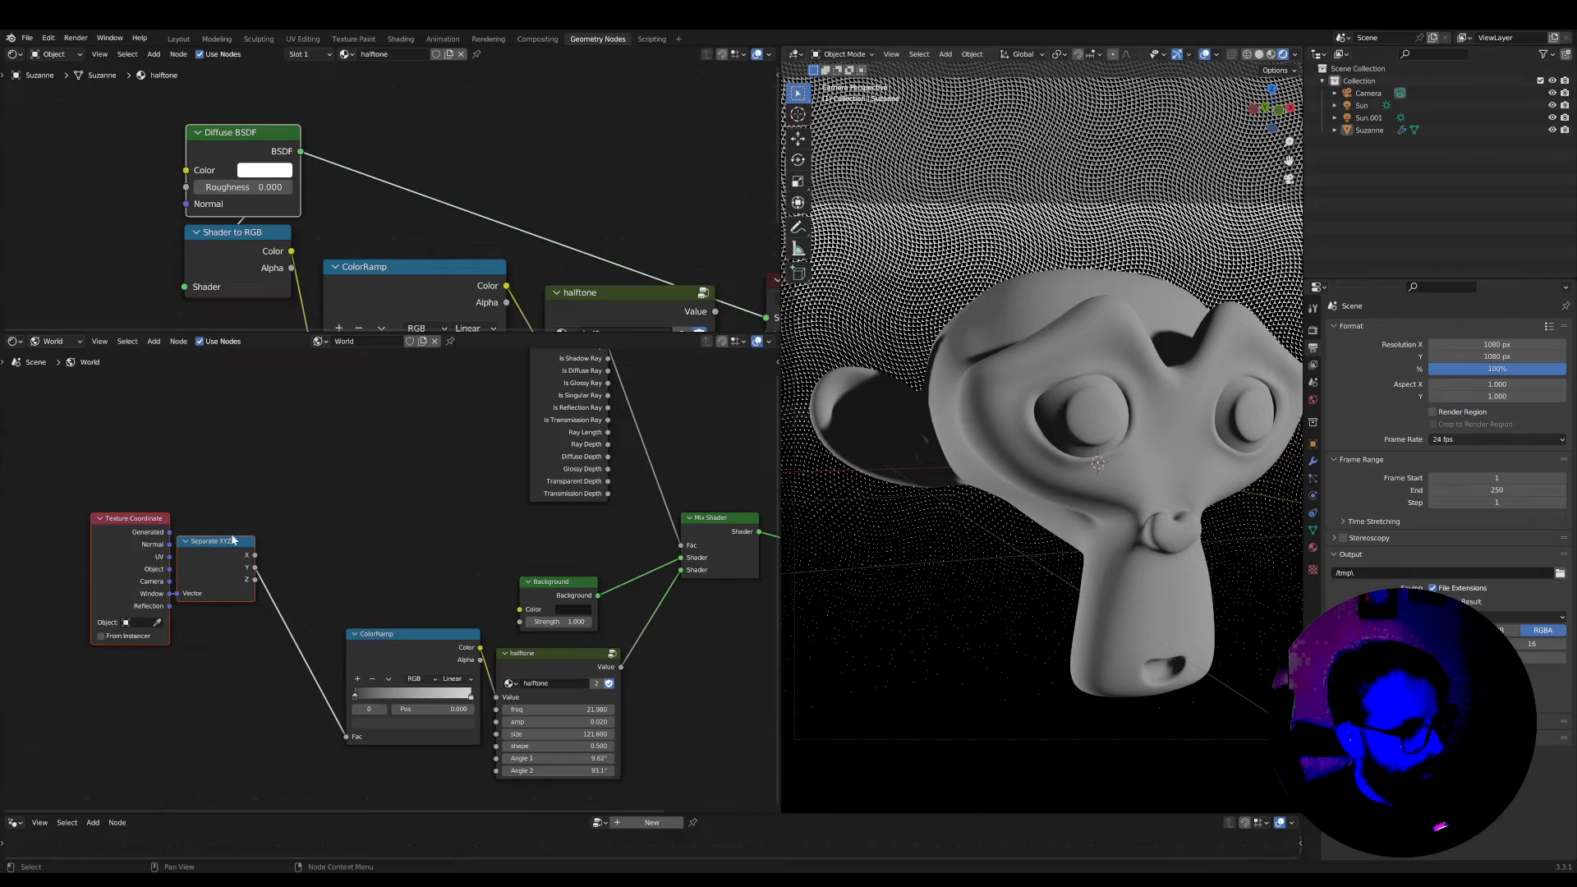
pyautogui.moveTo(230, 541); pyautogui.dragTo(309, 653)
pyautogui.moveTo(591, 660); pyautogui.dragTo(528, 664, button='middle')
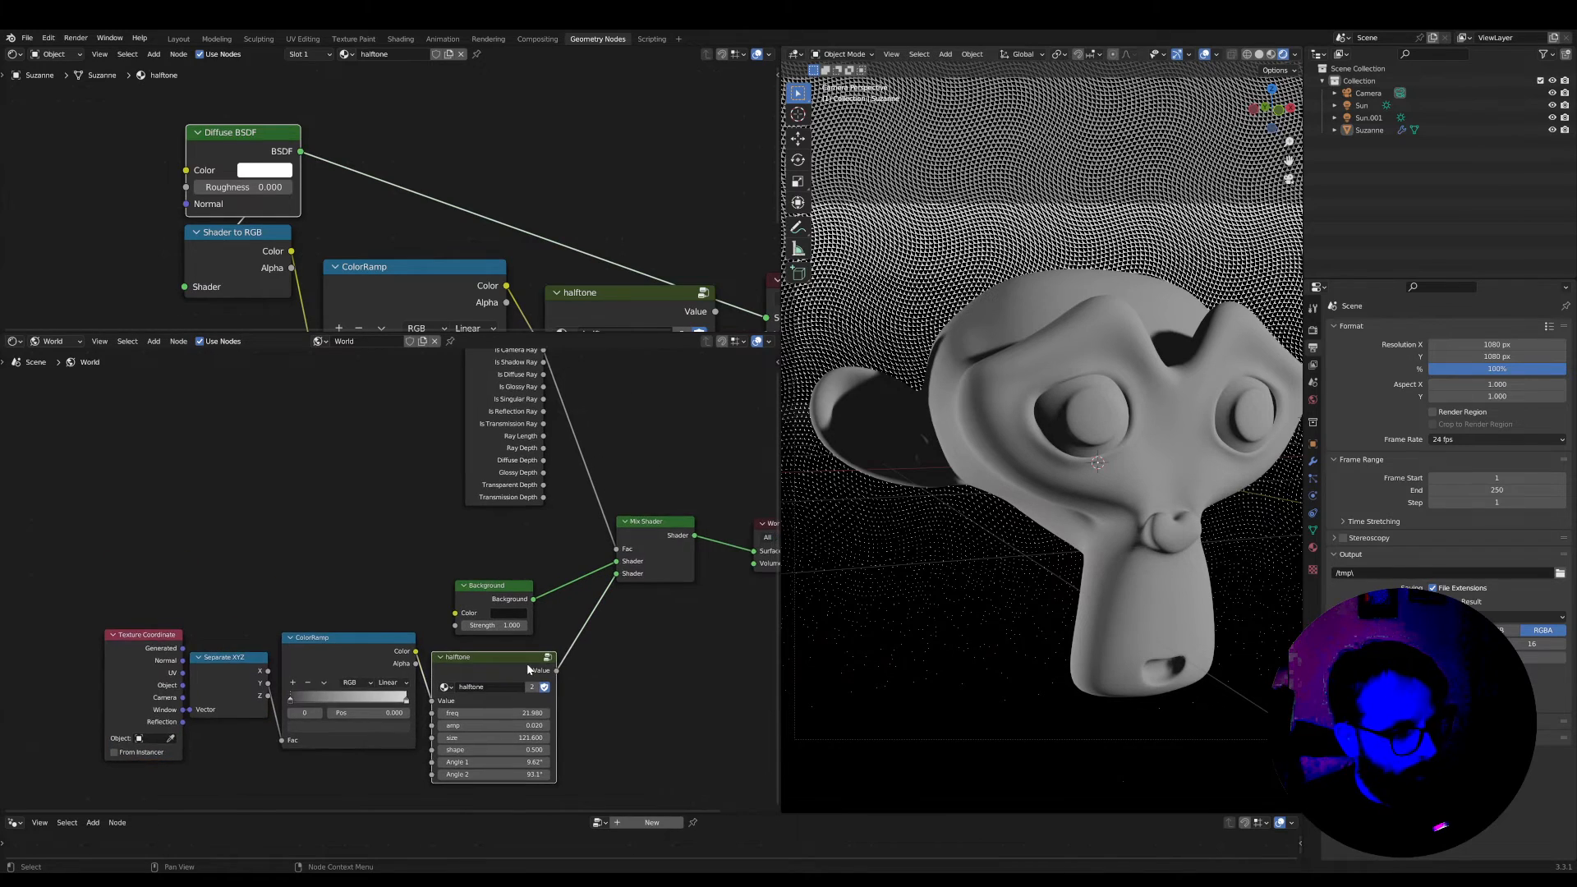
# Place the Mix Shader and World Output nodes close together at the end of the world node tree
pyautogui.scroll(3, 629, 567)
pyautogui.scroll(-2, 633, 564)
pyautogui.scroll(-1, 1209, 563)
pyautogui.scroll(5, 1101, 642)
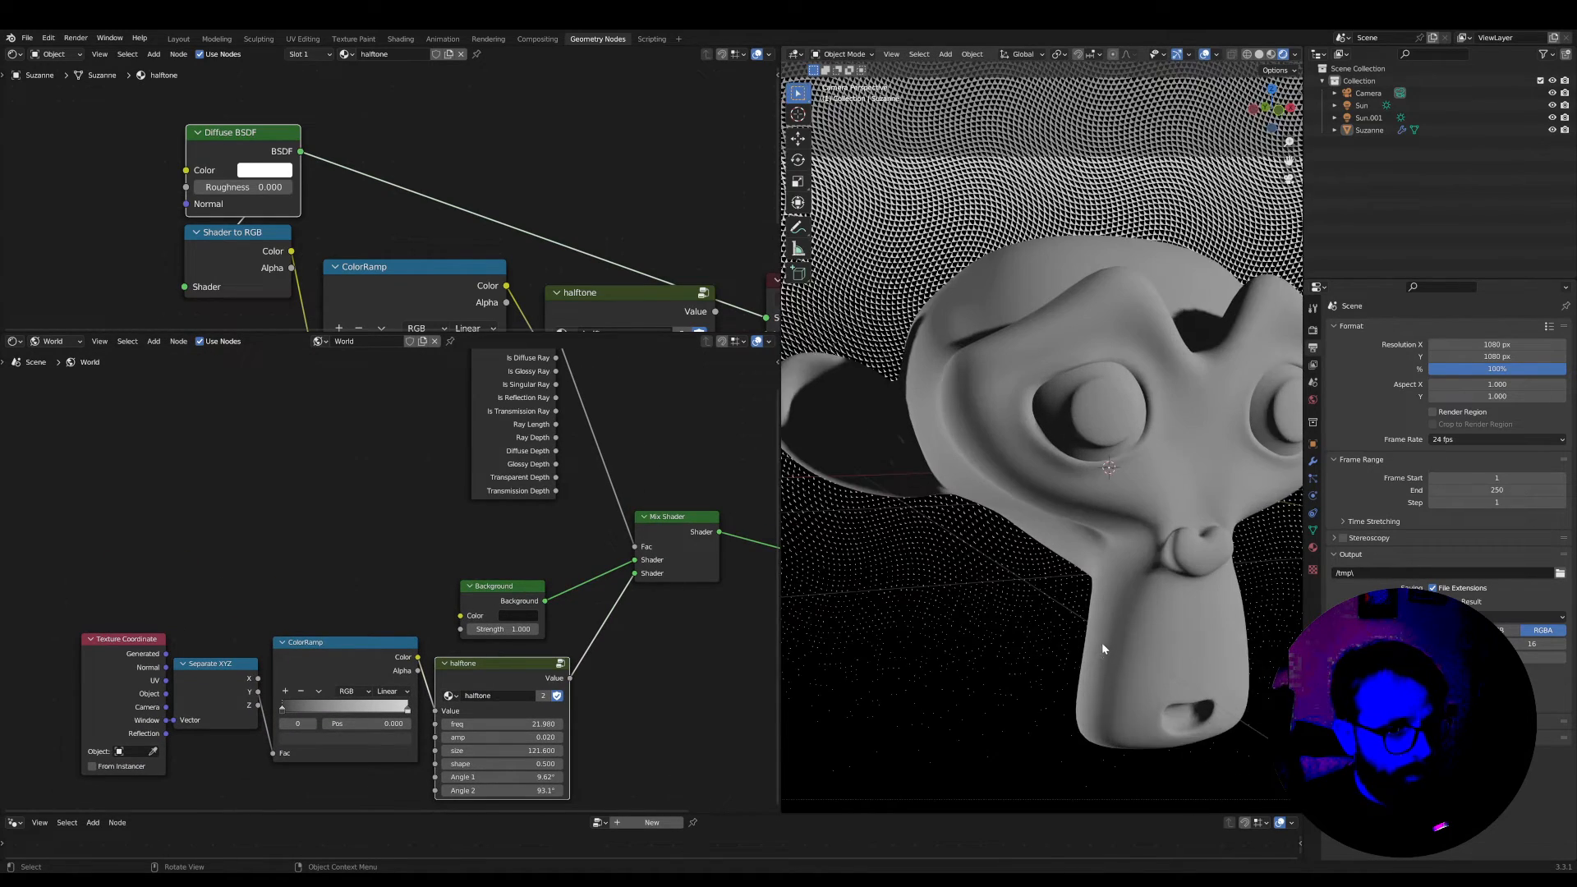
pyautogui.scroll(-3, 315, 500)
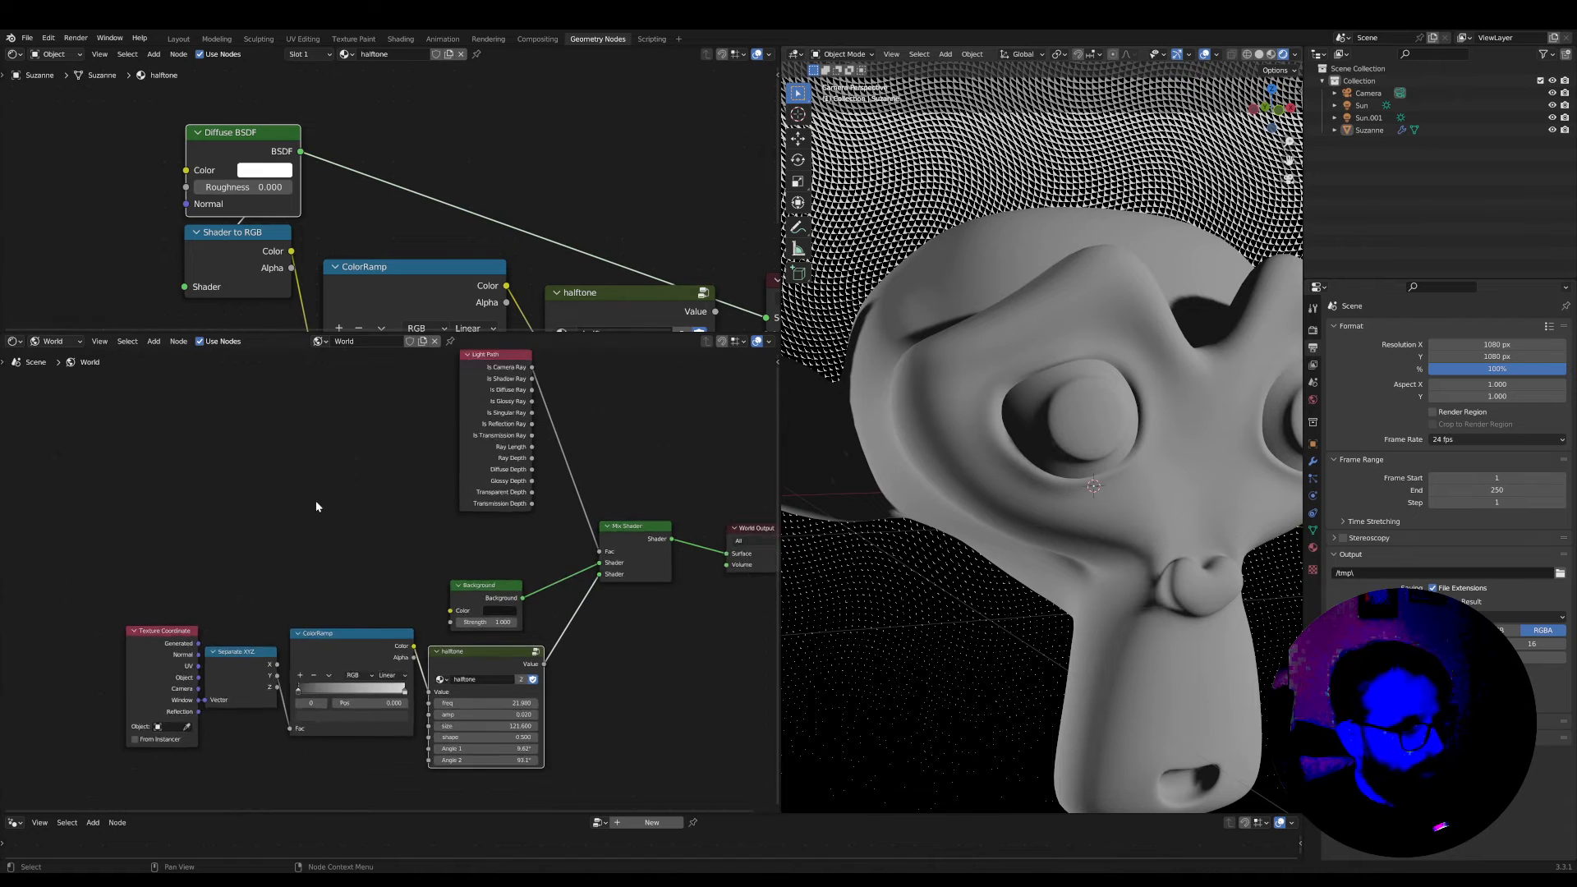
pyautogui.moveTo(474, 561); pyautogui.dragTo(497, 572)
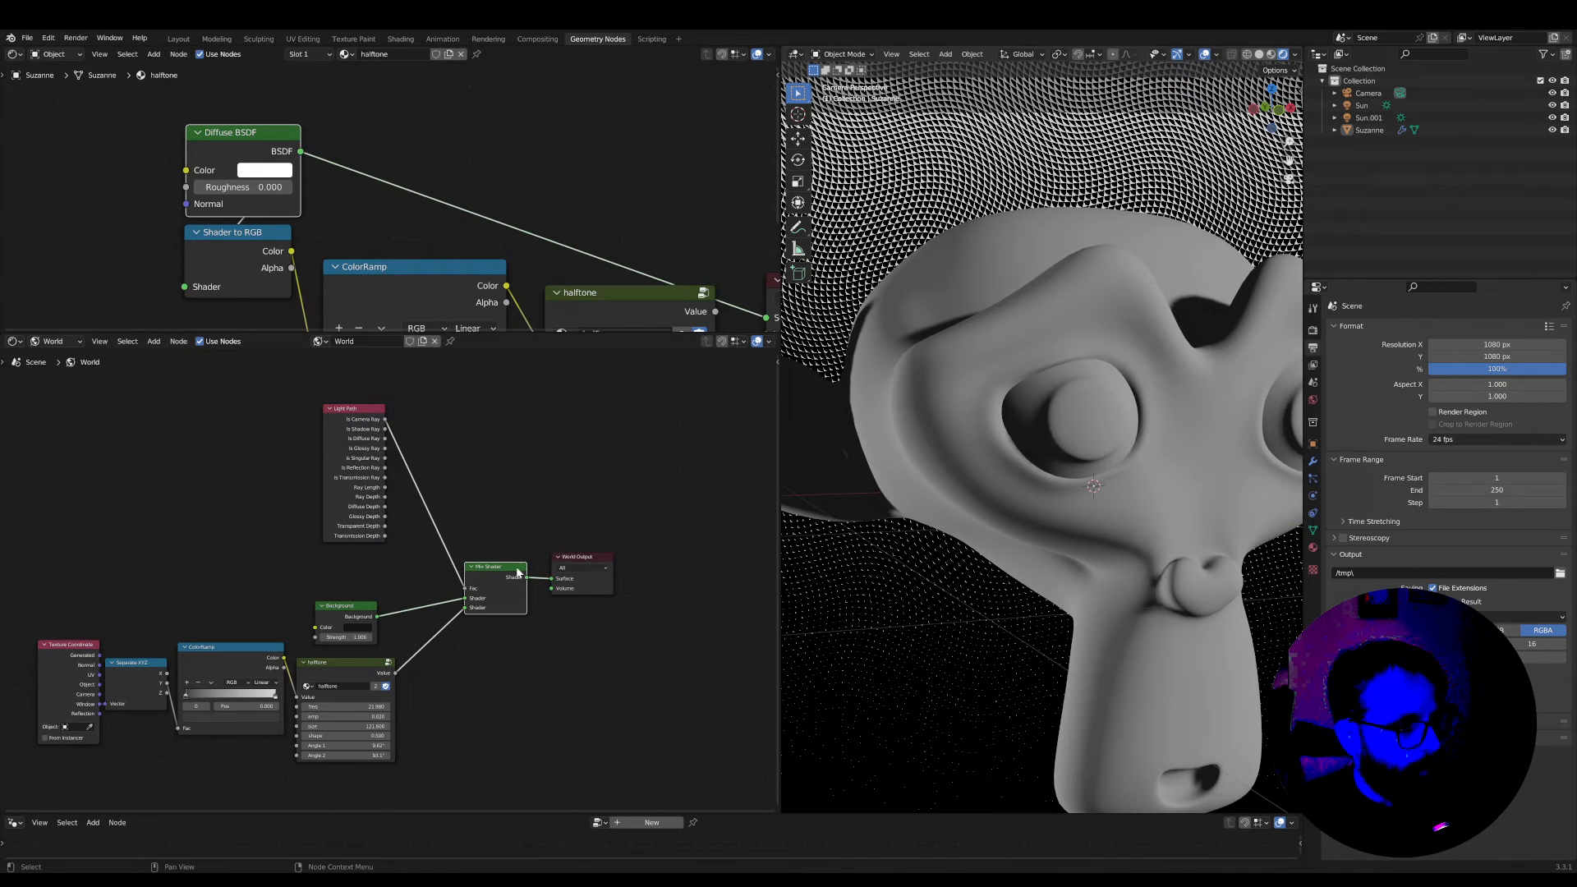
pyautogui.click(588, 563)
# Enlarge the material node editor, reconnect the monkey's halftone node to the Material Output and place it beside the ColorRamp
pyautogui.moveTo(483, 334); pyautogui.dragTo(482, 715)
pyautogui.press('Home')
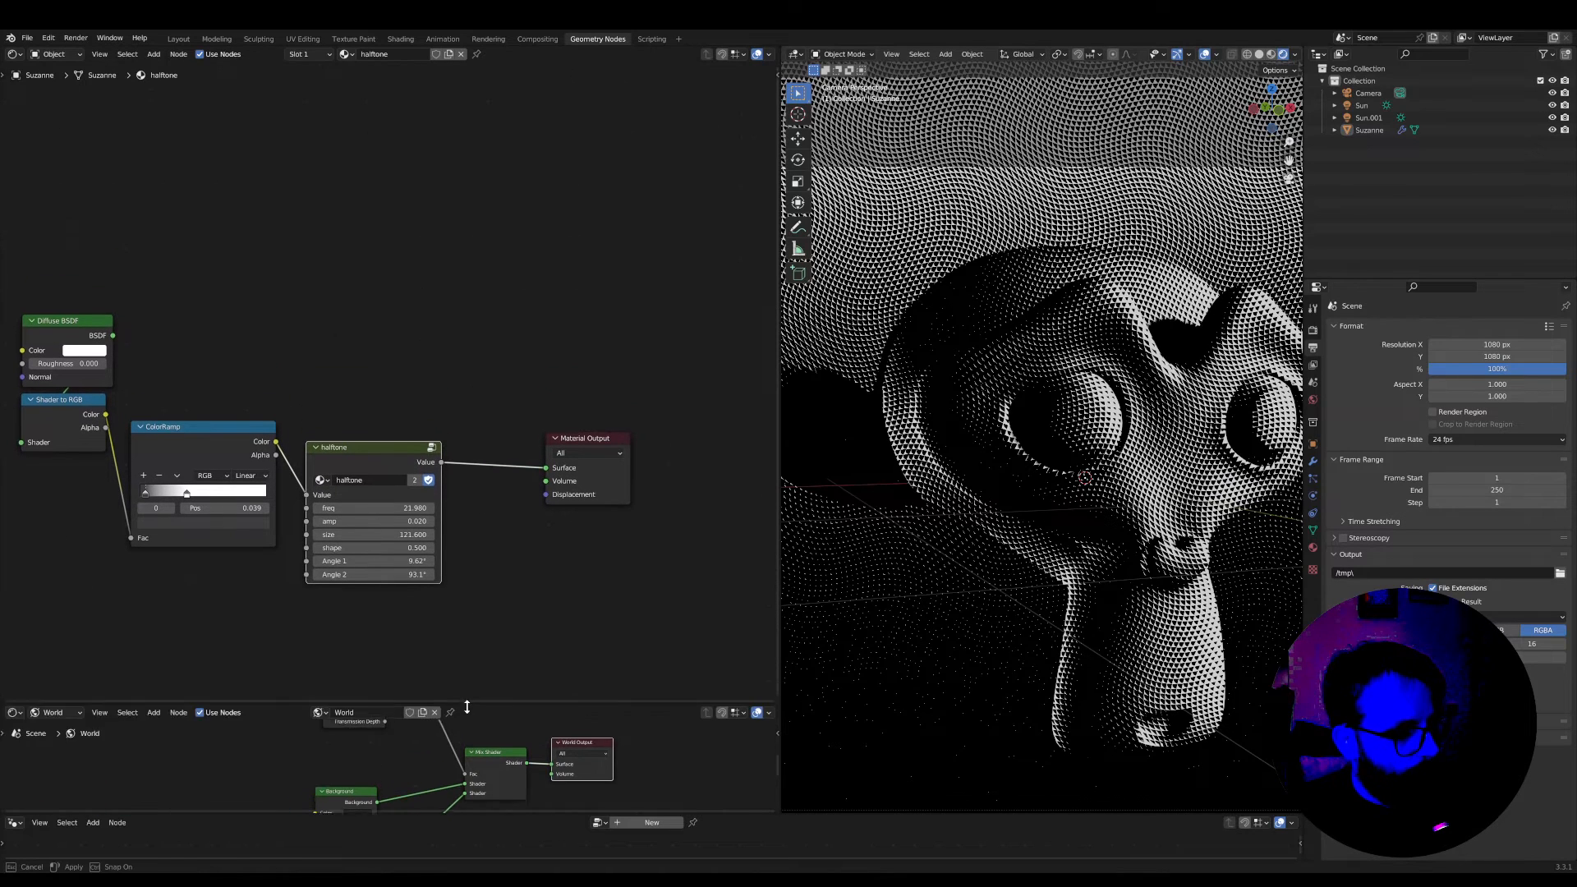
pyautogui.moveTo(367, 446); pyautogui.dragTo(362, 432)
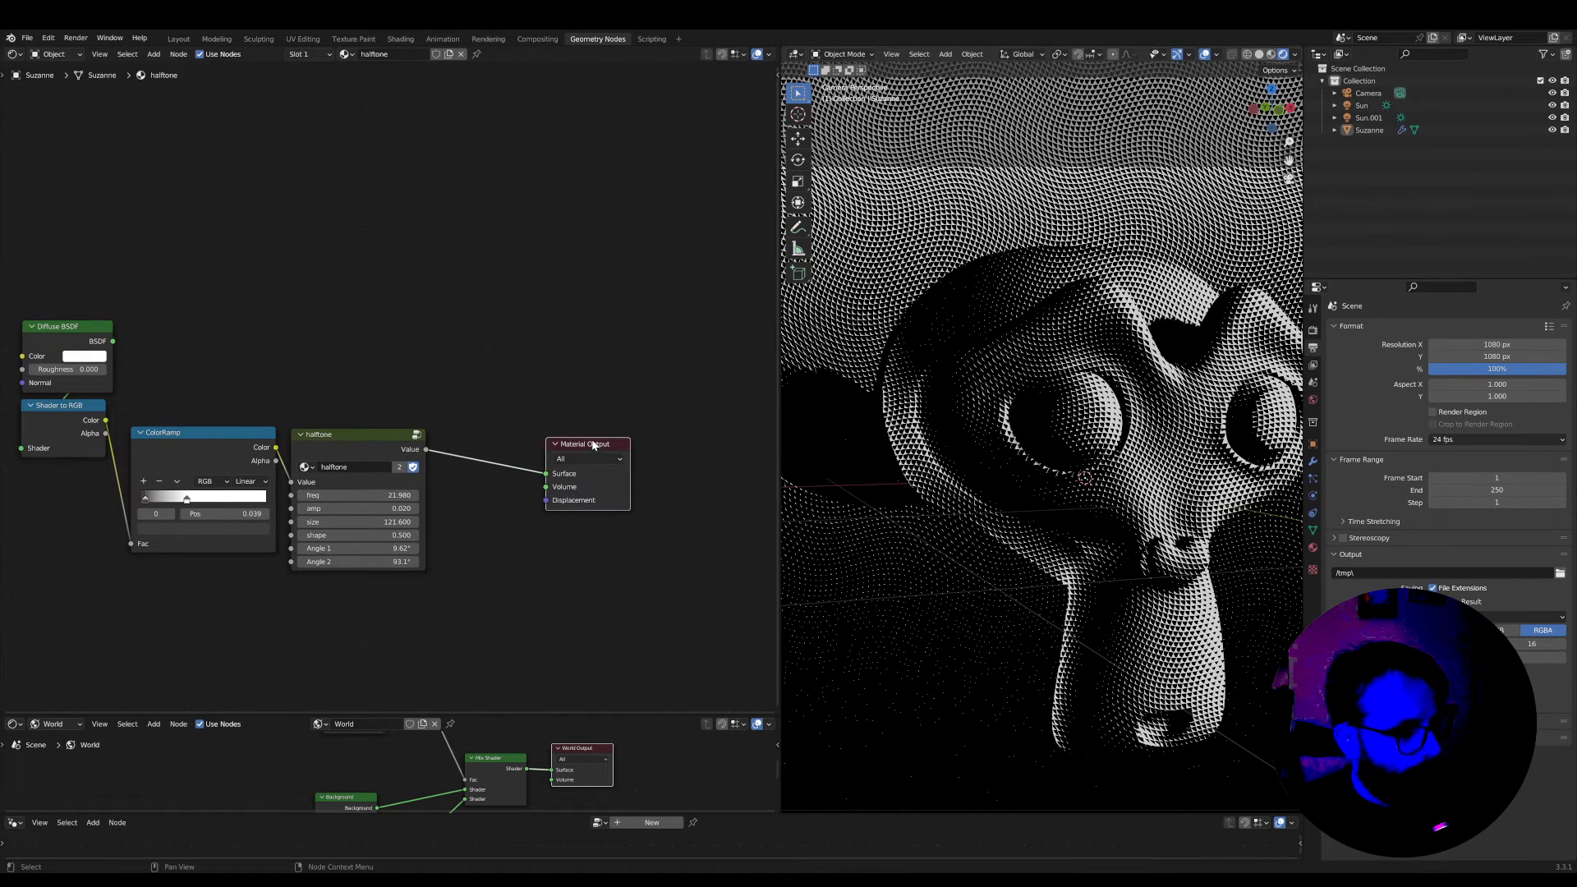
# Inside the halftone group, insert a Mix colour node before the Group Output and connect the Greater Than value to its Fac
pyautogui.scroll(2, 350, 440)
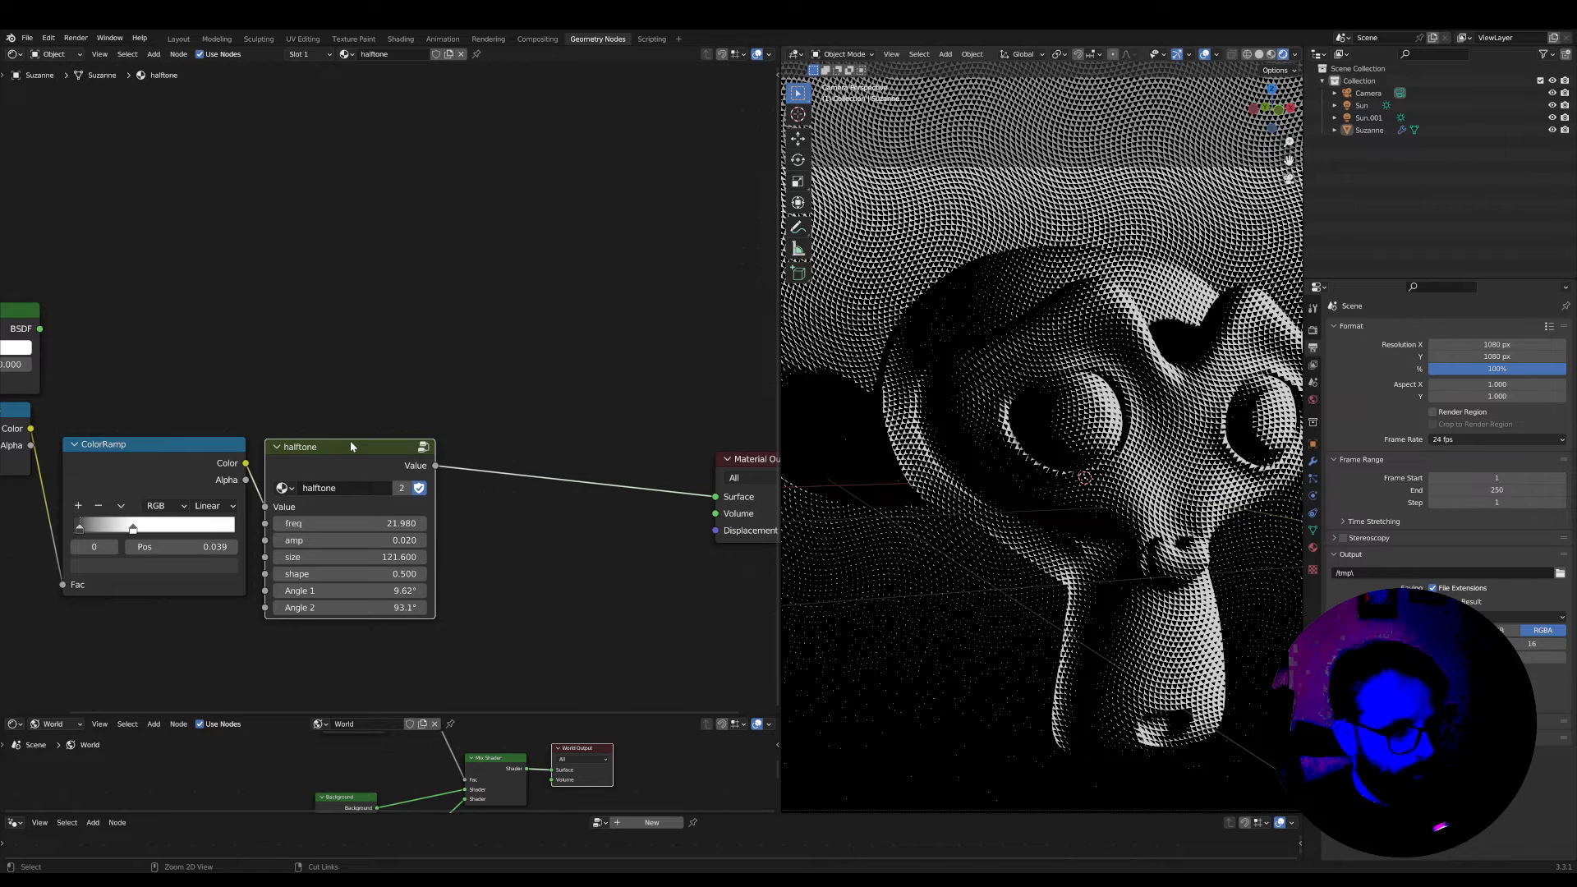
pyautogui.press('Tab')
pyautogui.moveTo(509, 530); pyautogui.dragTo(471, 380, button='middle')
pyautogui.scroll(2, 471, 380)
pyautogui.moveTo(478, 584); pyautogui.dragTo(482, 542, button='middle')
pyautogui.scroll(-3, 302, 421)
pyautogui.hotkey('shift', 'a')
pyautogui.write('s')
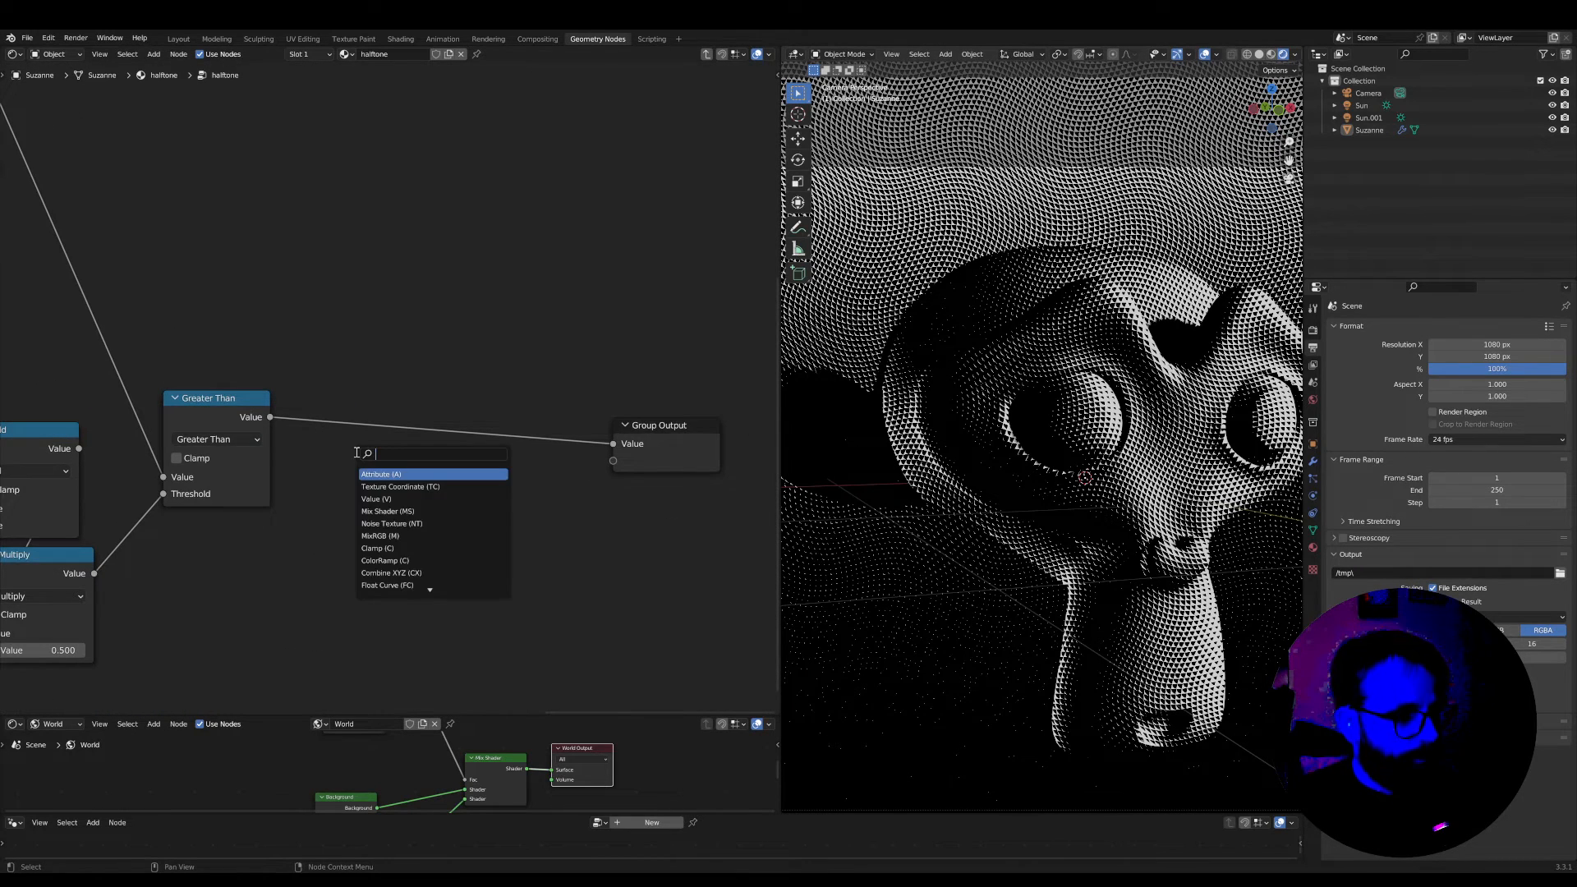
pyautogui.write('mix')
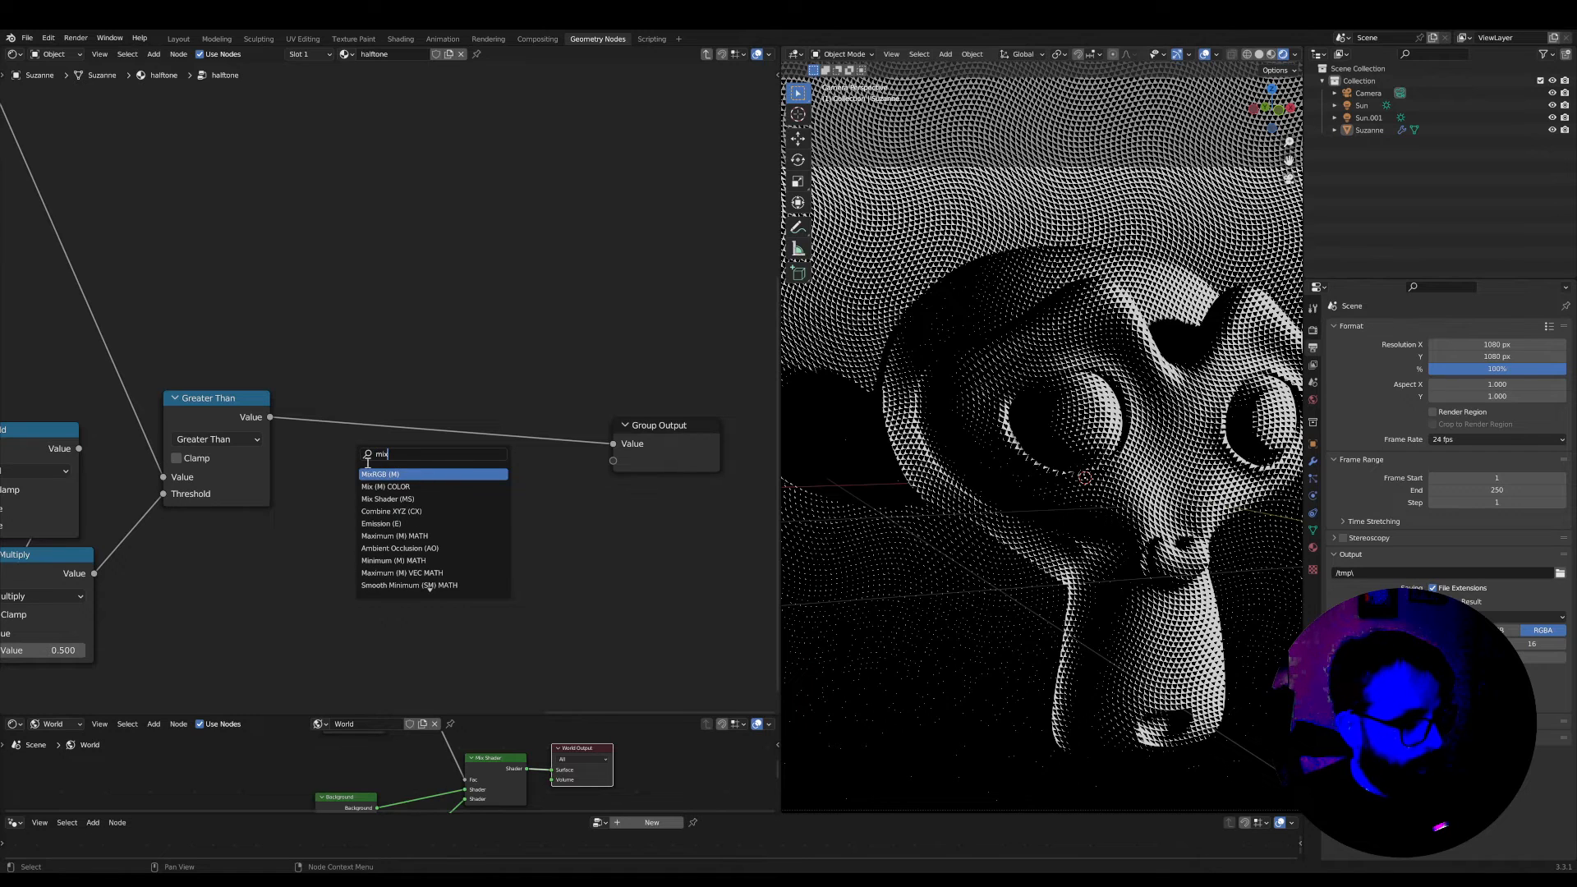
pyautogui.press('Return')
pyautogui.click(441, 436)
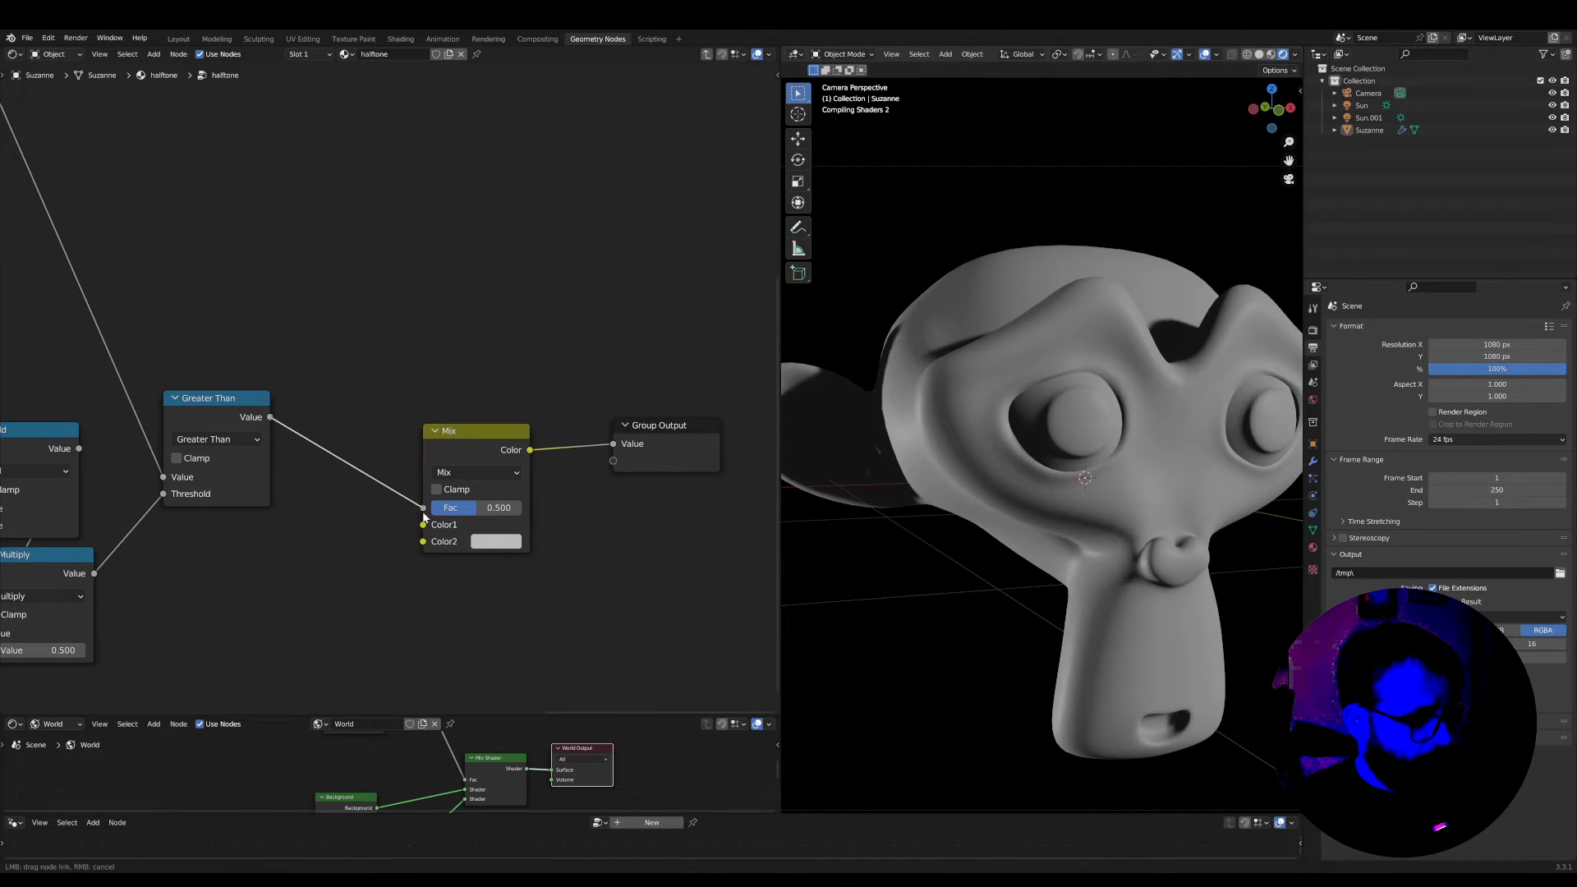
# Set the Mix node's Color2 to a beige with hue 0.117 and saturation 0.477, slightly darkened
pyautogui.scroll(2, 472, 525)
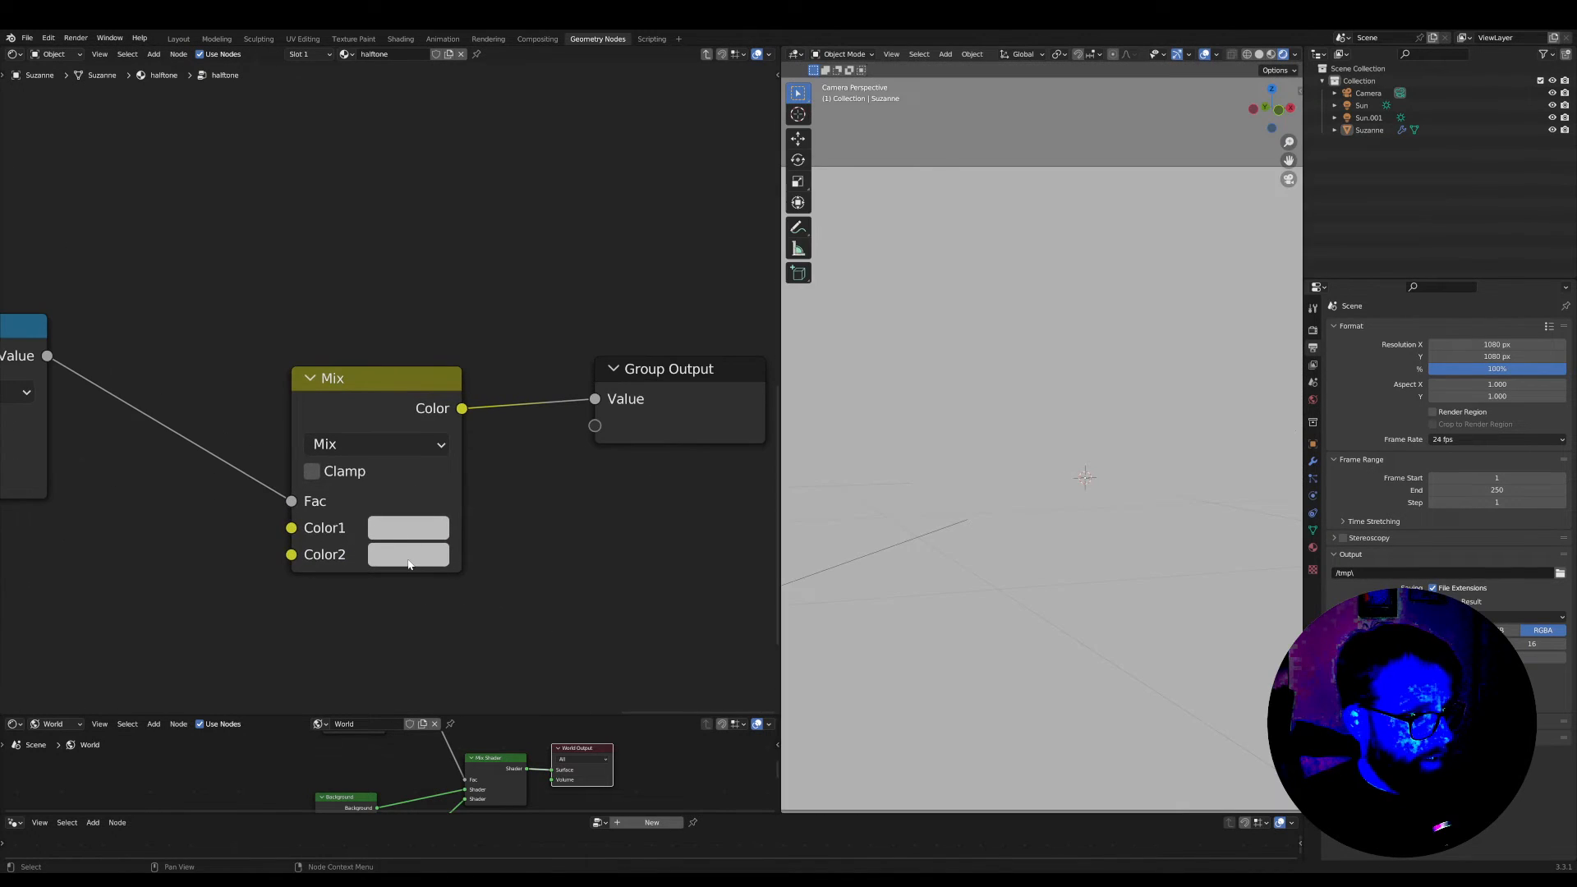
pyautogui.click(409, 565)
pyautogui.moveTo(448, 316); pyautogui.dragTo(455, 310)
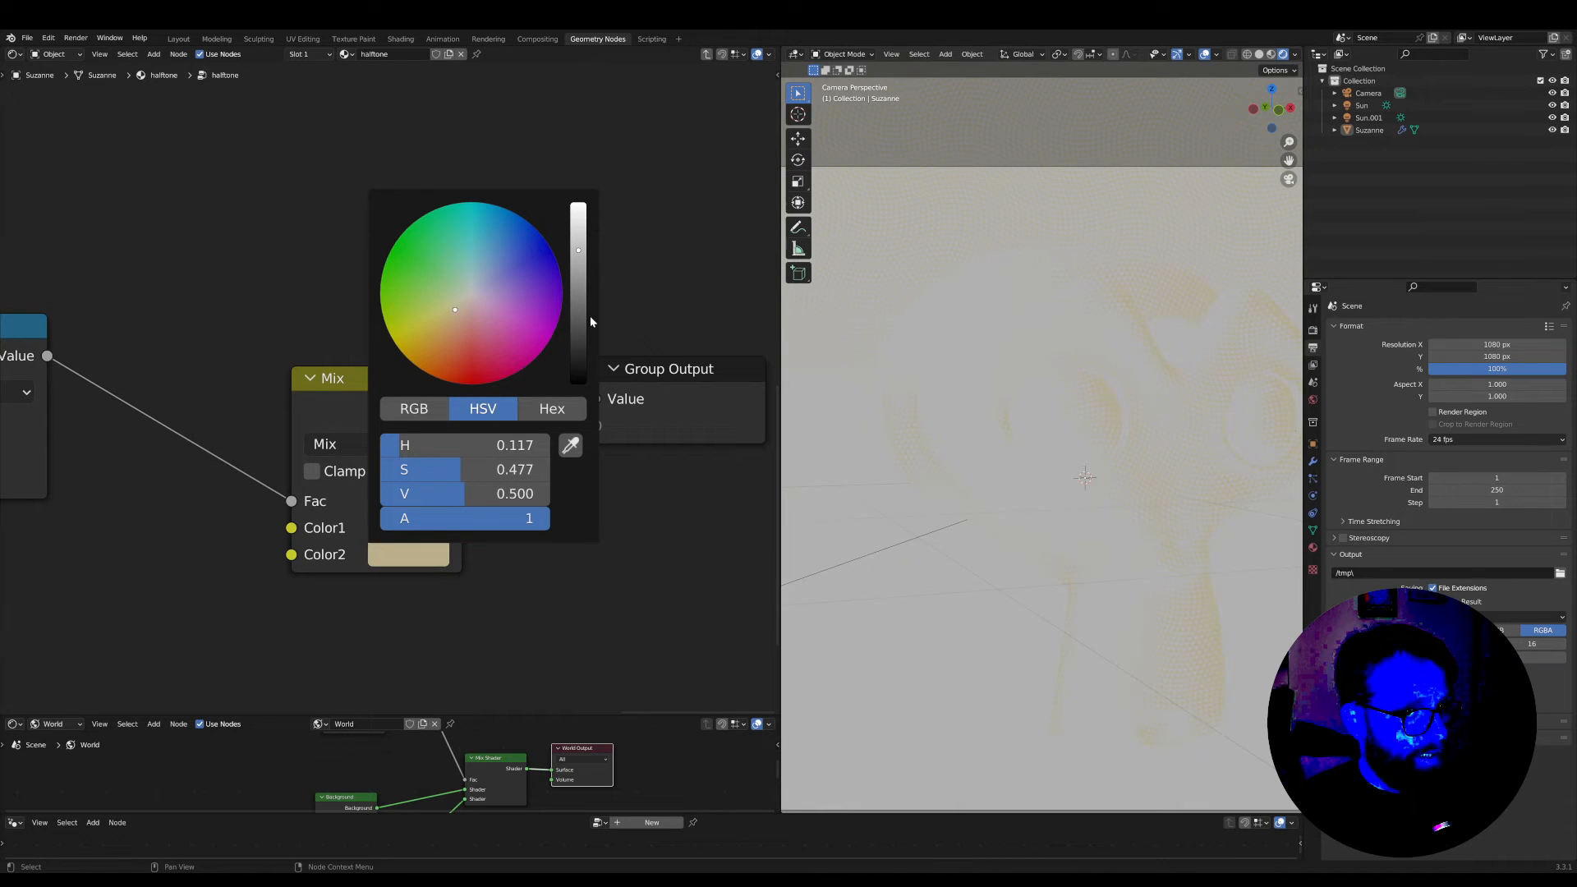
pyautogui.moveTo(584, 265)
pyautogui.mouseDown()
pyautogui.moveTo(580, 234)
pyautogui.moveTo(578, 260)
pyautogui.mouseUp()
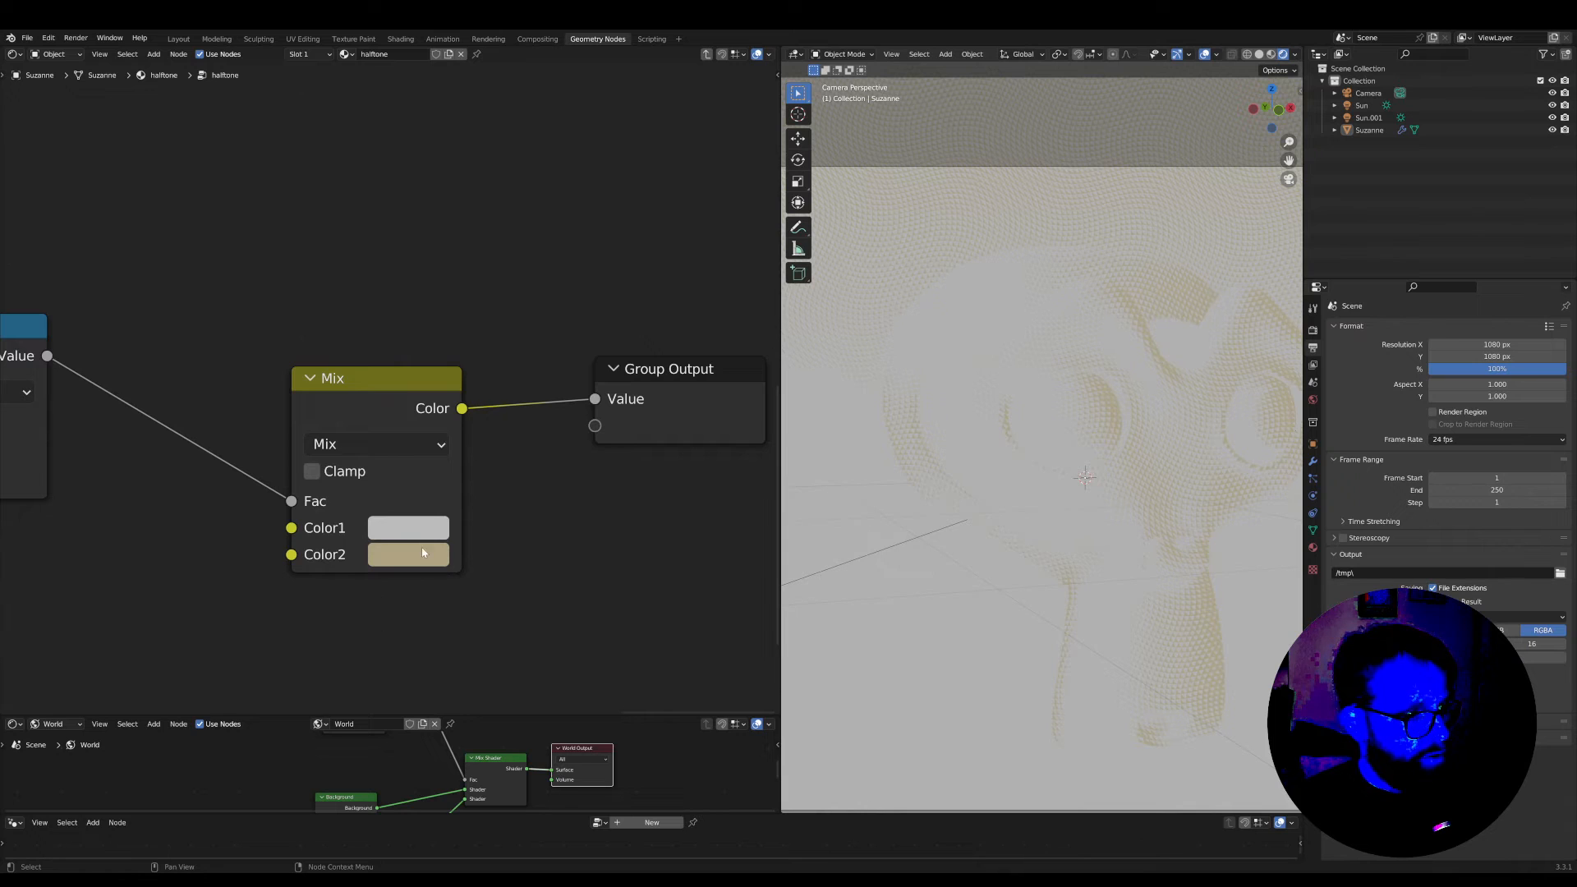
# Set the Mix node's Color1 to a very dark green with hue 0.244, saturation 0.599 and value 0.013
pyautogui.moveTo(482, 588); pyautogui.dragTo(354, 510, button='middle')
pyautogui.click(293, 451)
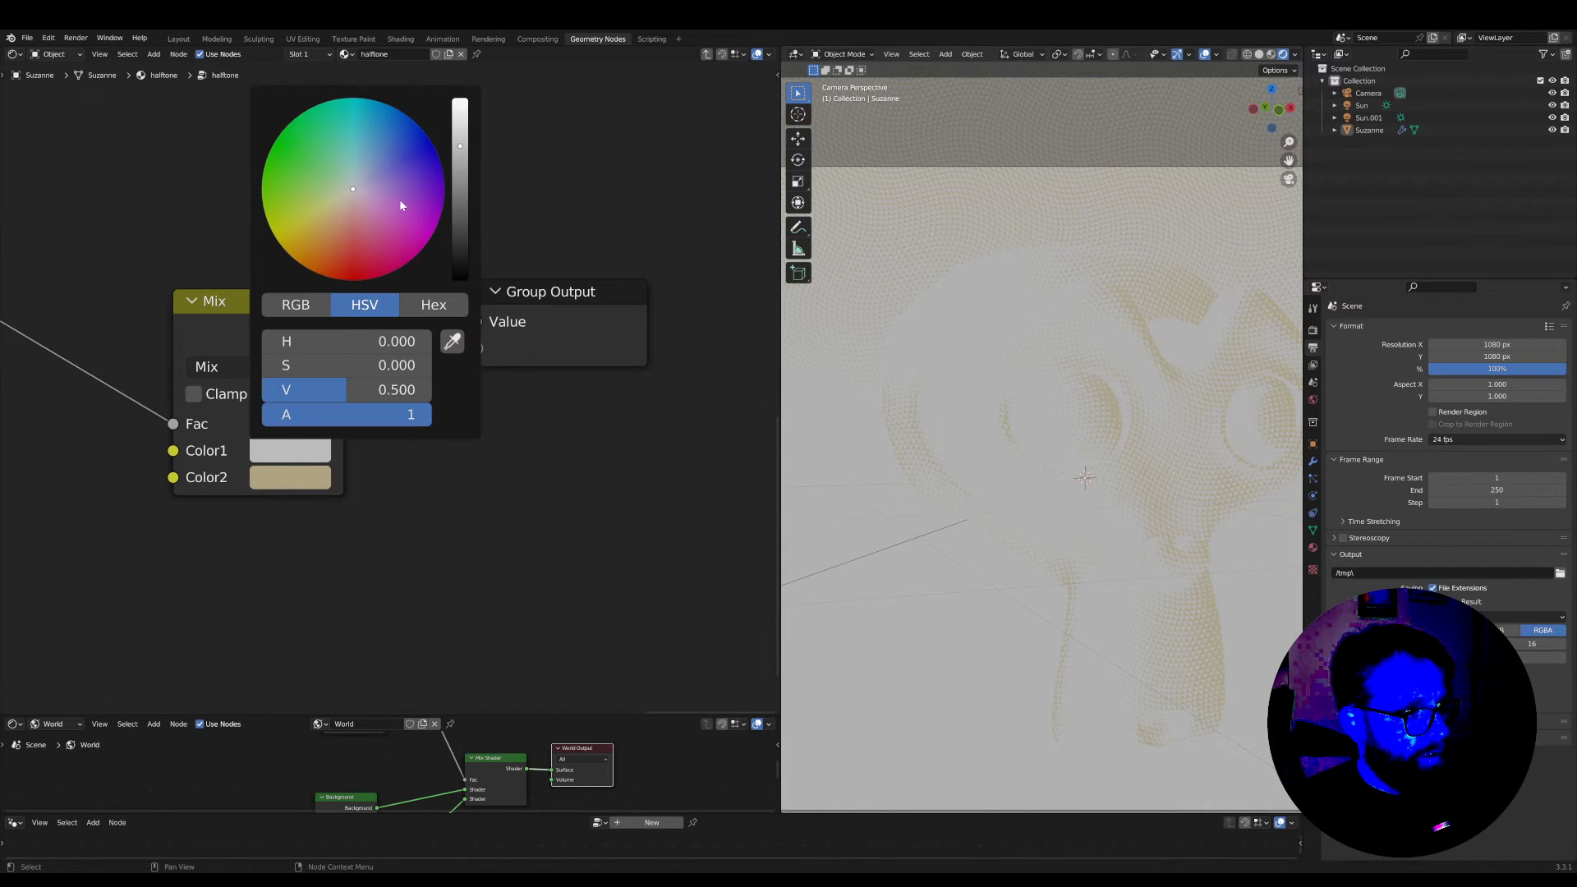
pyautogui.click(461, 259)
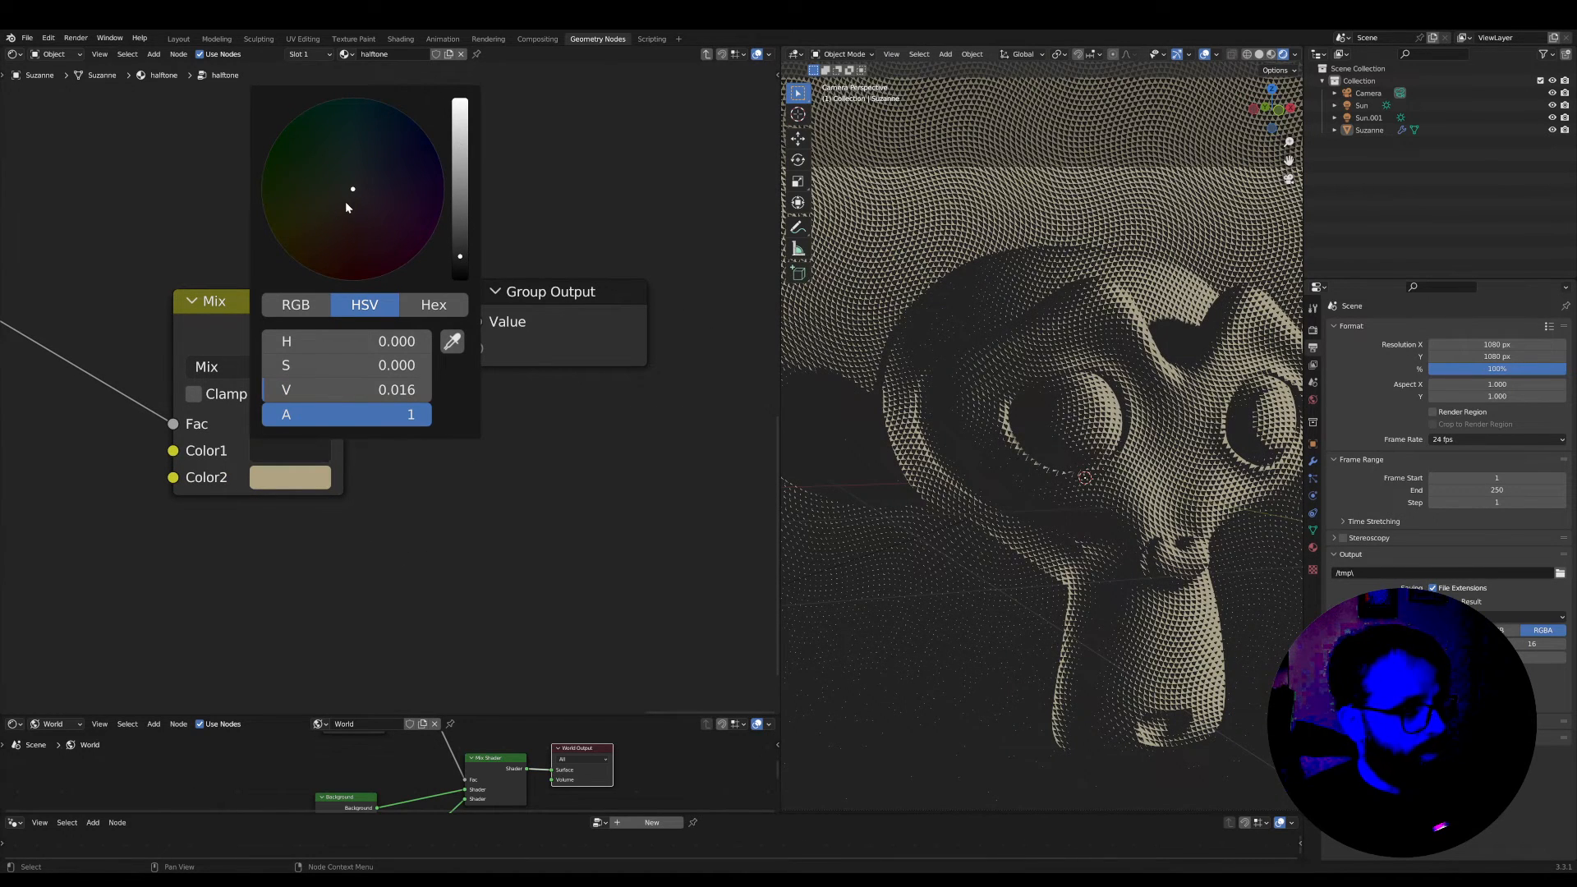
pyautogui.moveTo(345, 201); pyautogui.dragTo(311, 193)
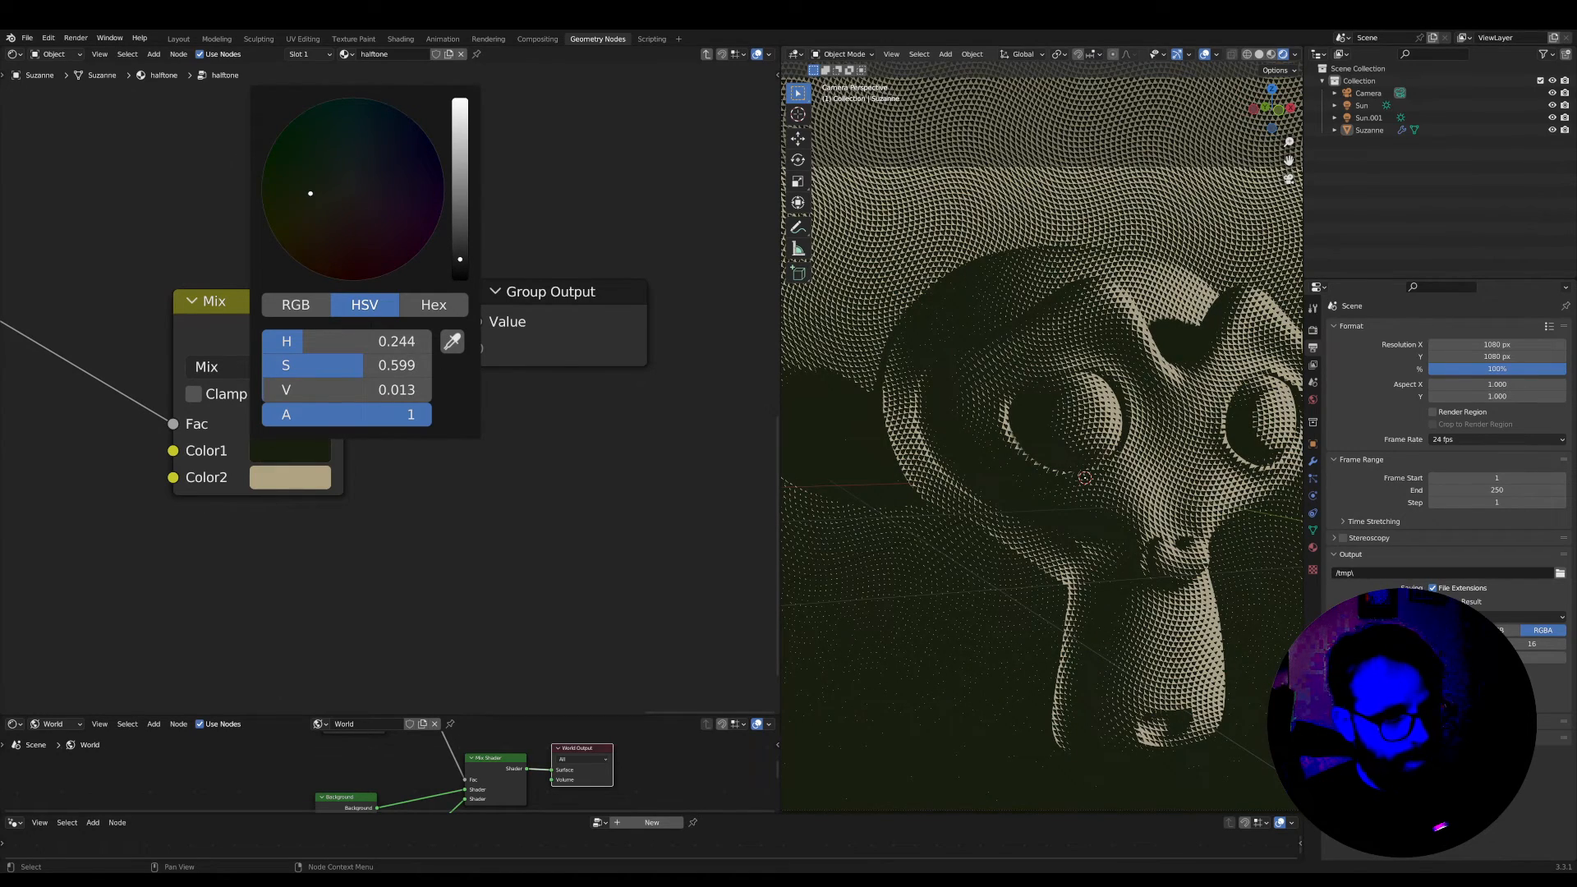
# Hide the viewport overlays and check the two-colour halftone on the whole monkey head
pyautogui.scroll(-4, 858, 667)
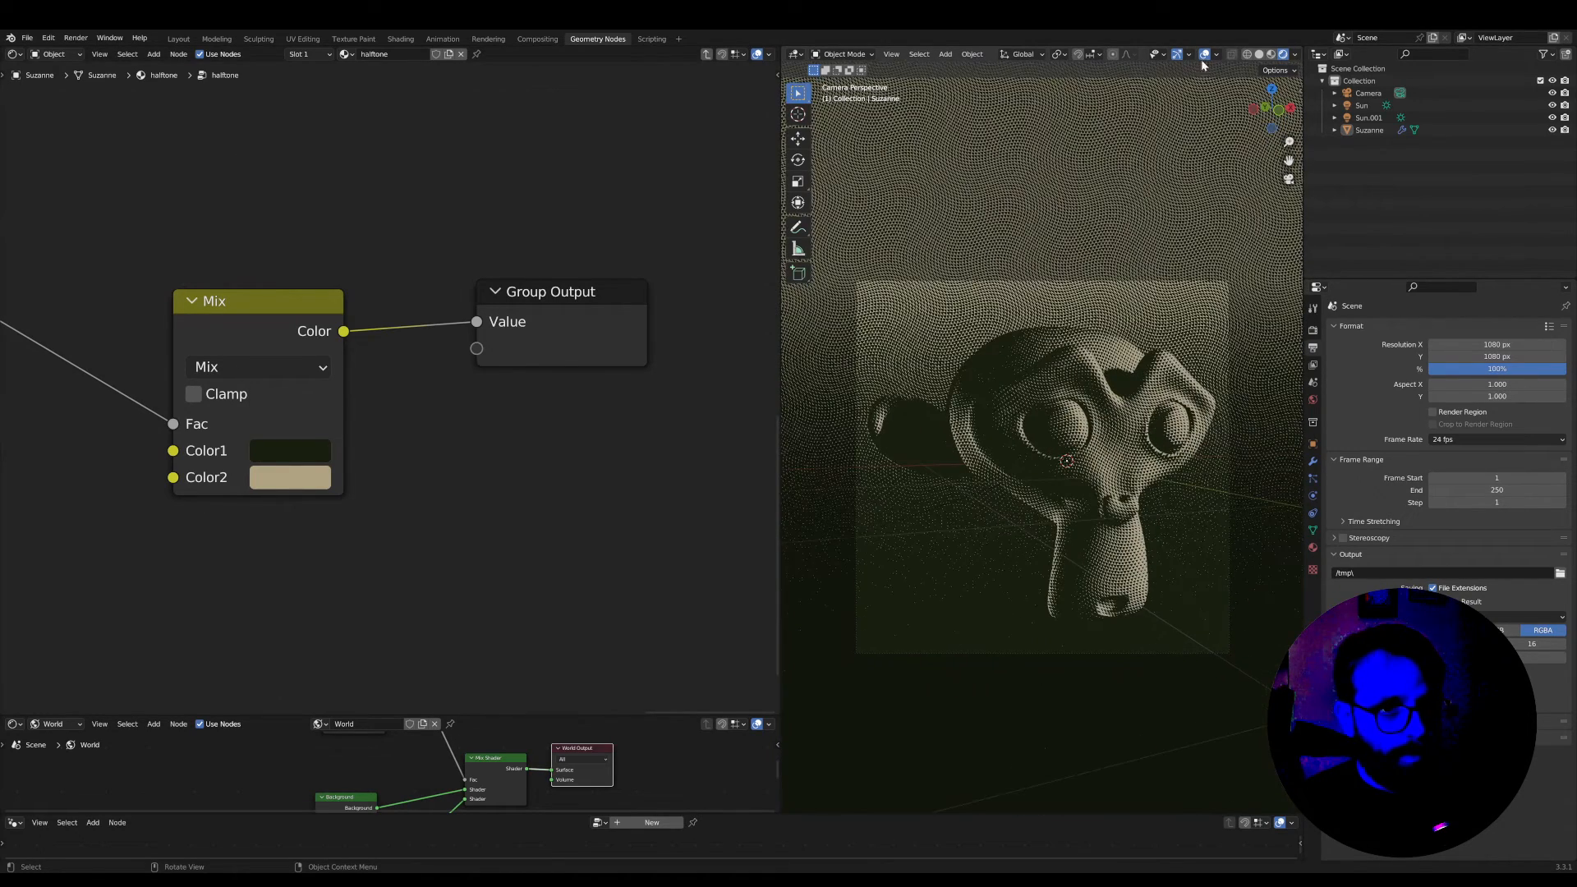
pyautogui.scroll(2, 1173, 271)
pyautogui.scroll(-2, 1166, 302)
pyautogui.scroll(1, 1138, 398)
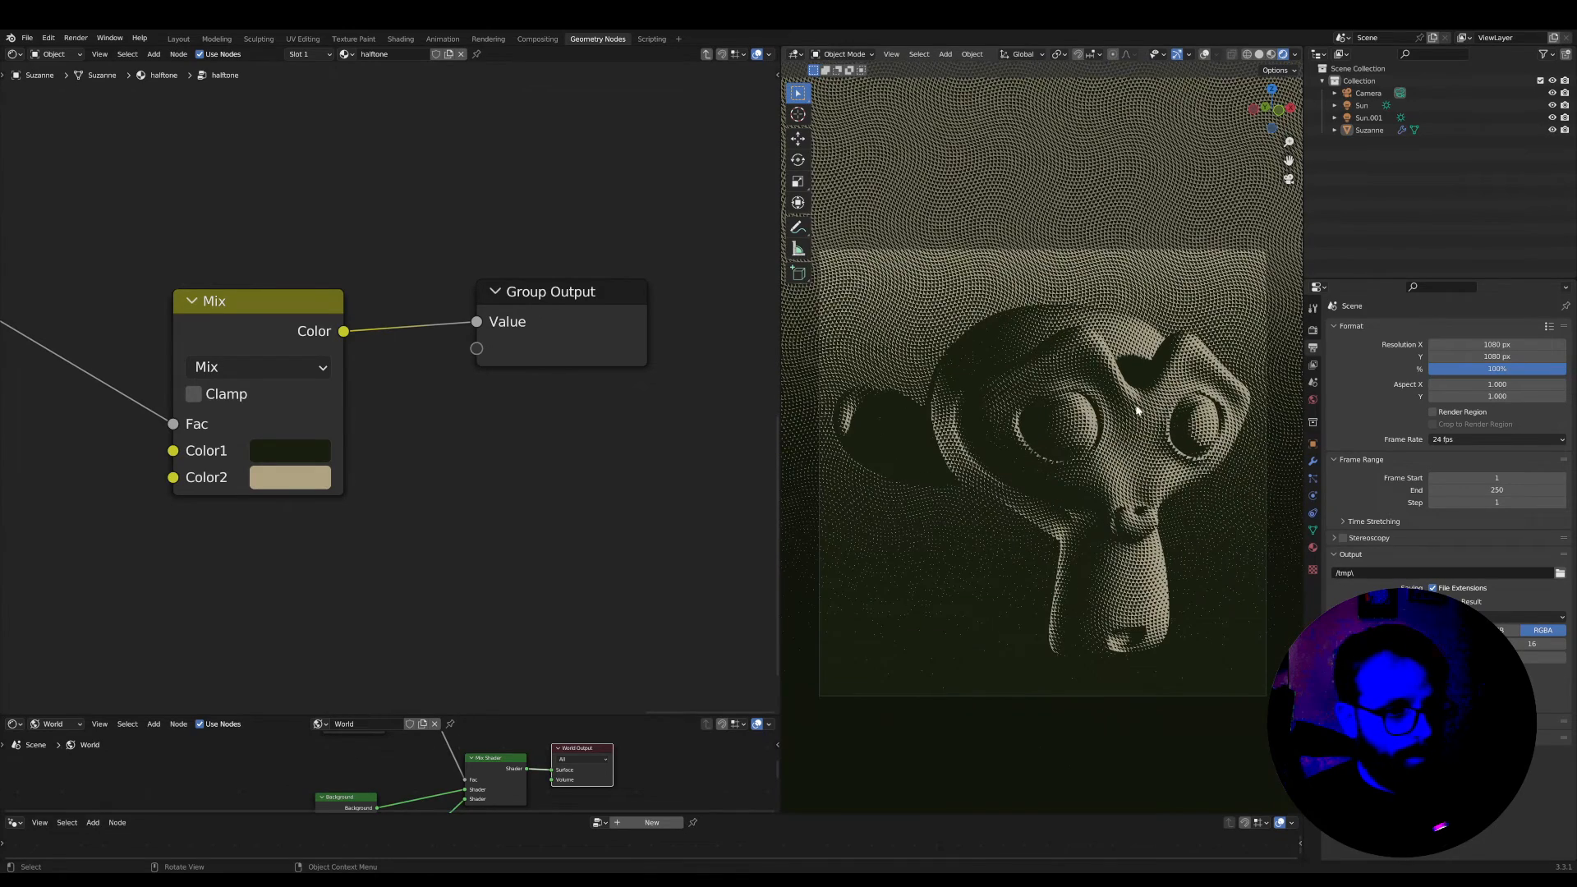
pyautogui.scroll(-1, 308, 395)
# Tidy the end of the halftone group by moving the Mix and Group Output nodes closer in
pyautogui.scroll(-1, 307, 399)
pyautogui.moveTo(309, 328); pyautogui.dragTo(258, 317)
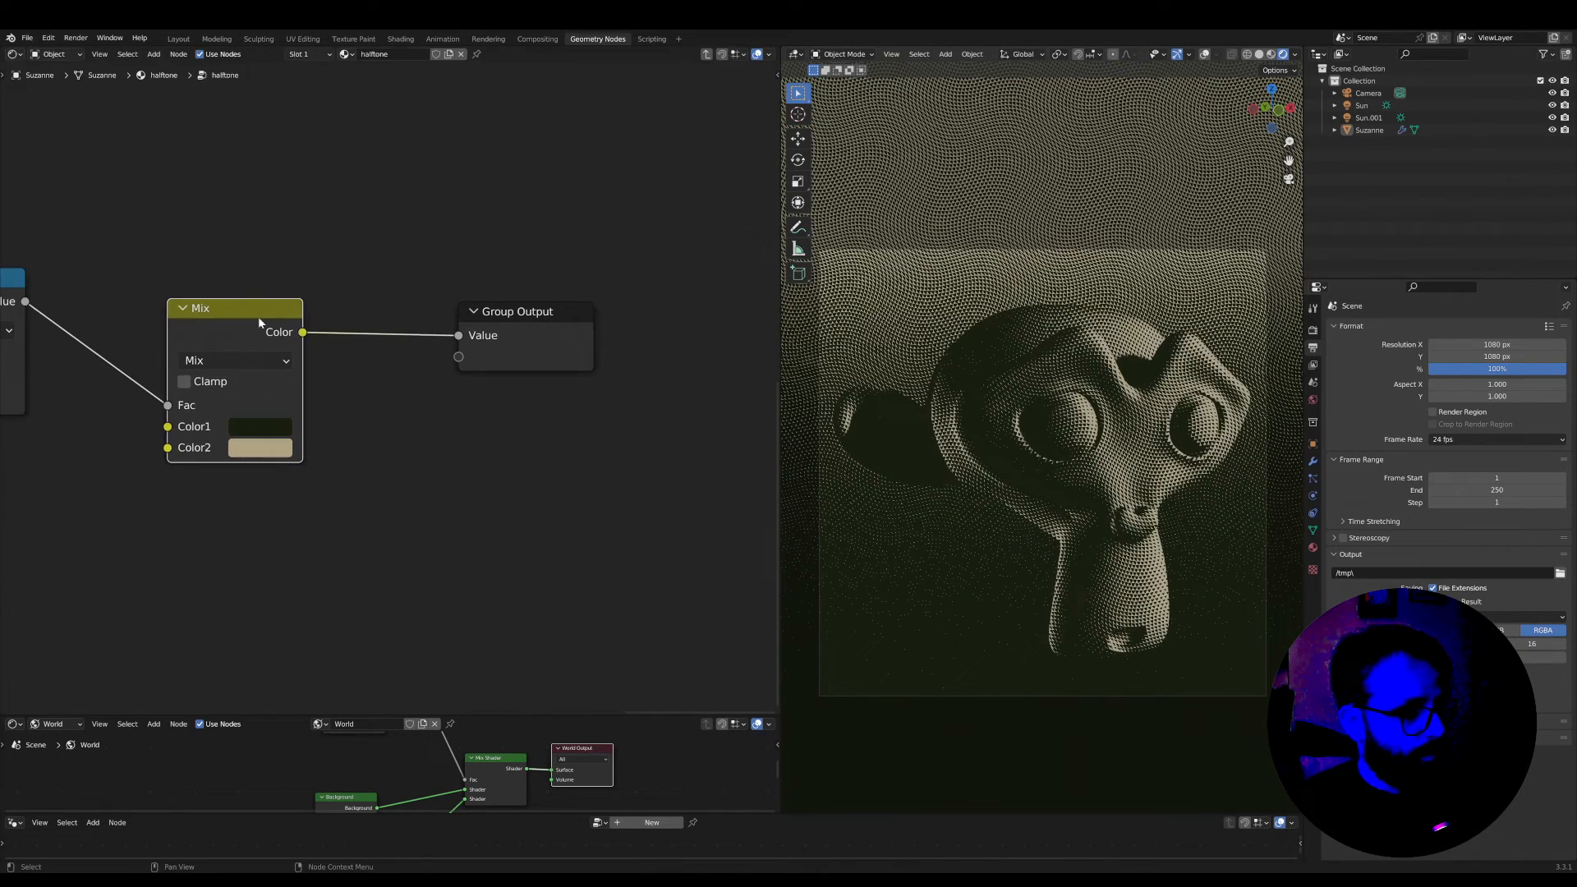
pyautogui.moveTo(518, 317); pyautogui.dragTo(458, 312)
# Change the type of the group's Value output from Float to Color and leave the group
pyautogui.press('n')
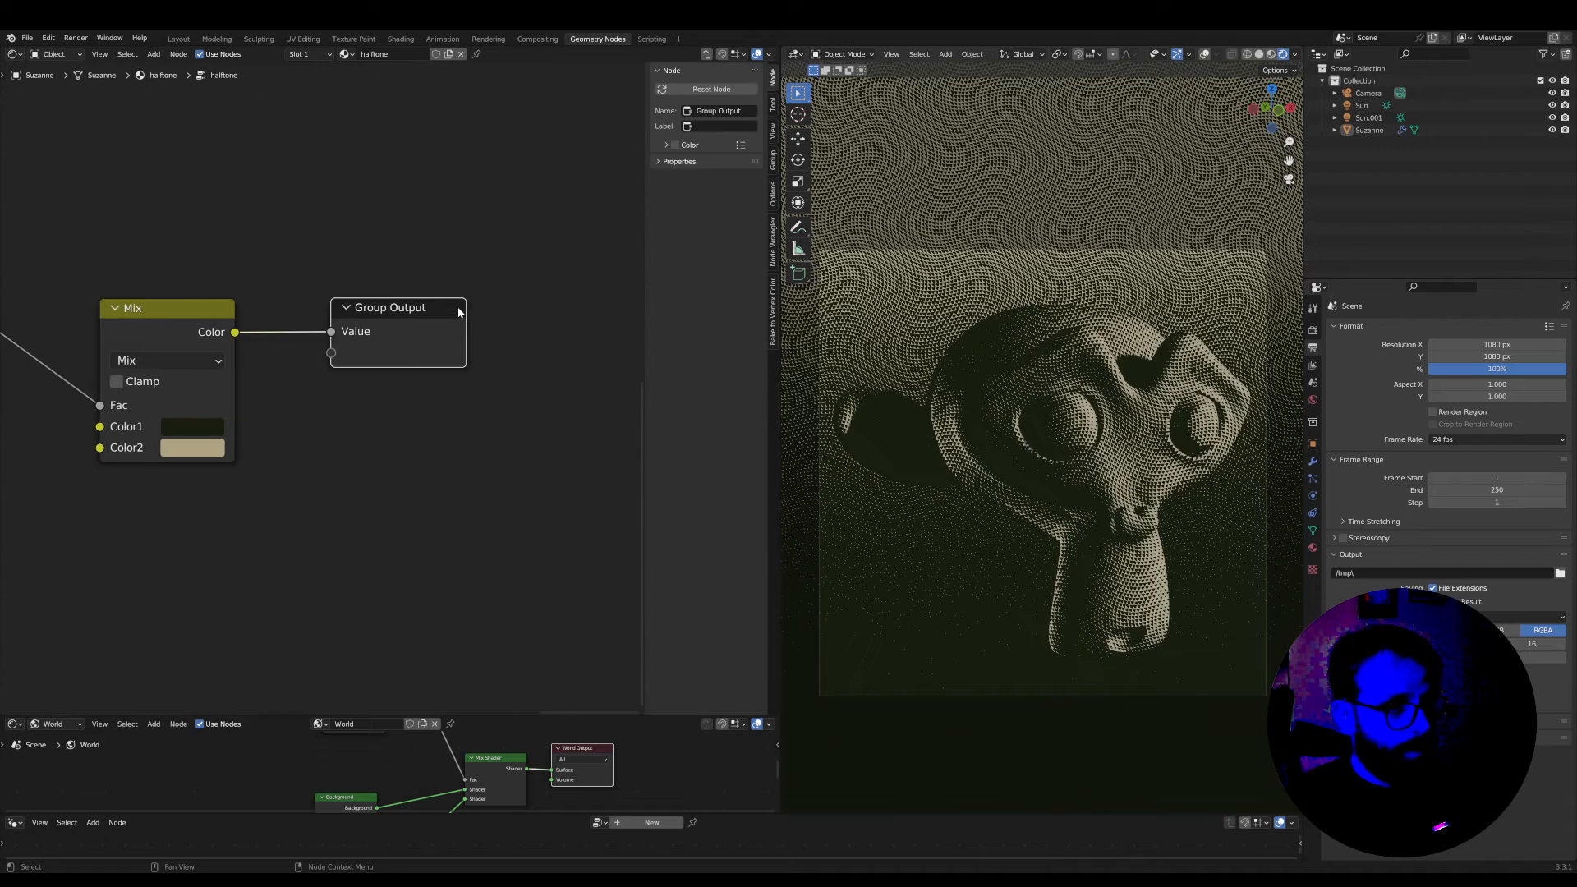
pyautogui.click(772, 161)
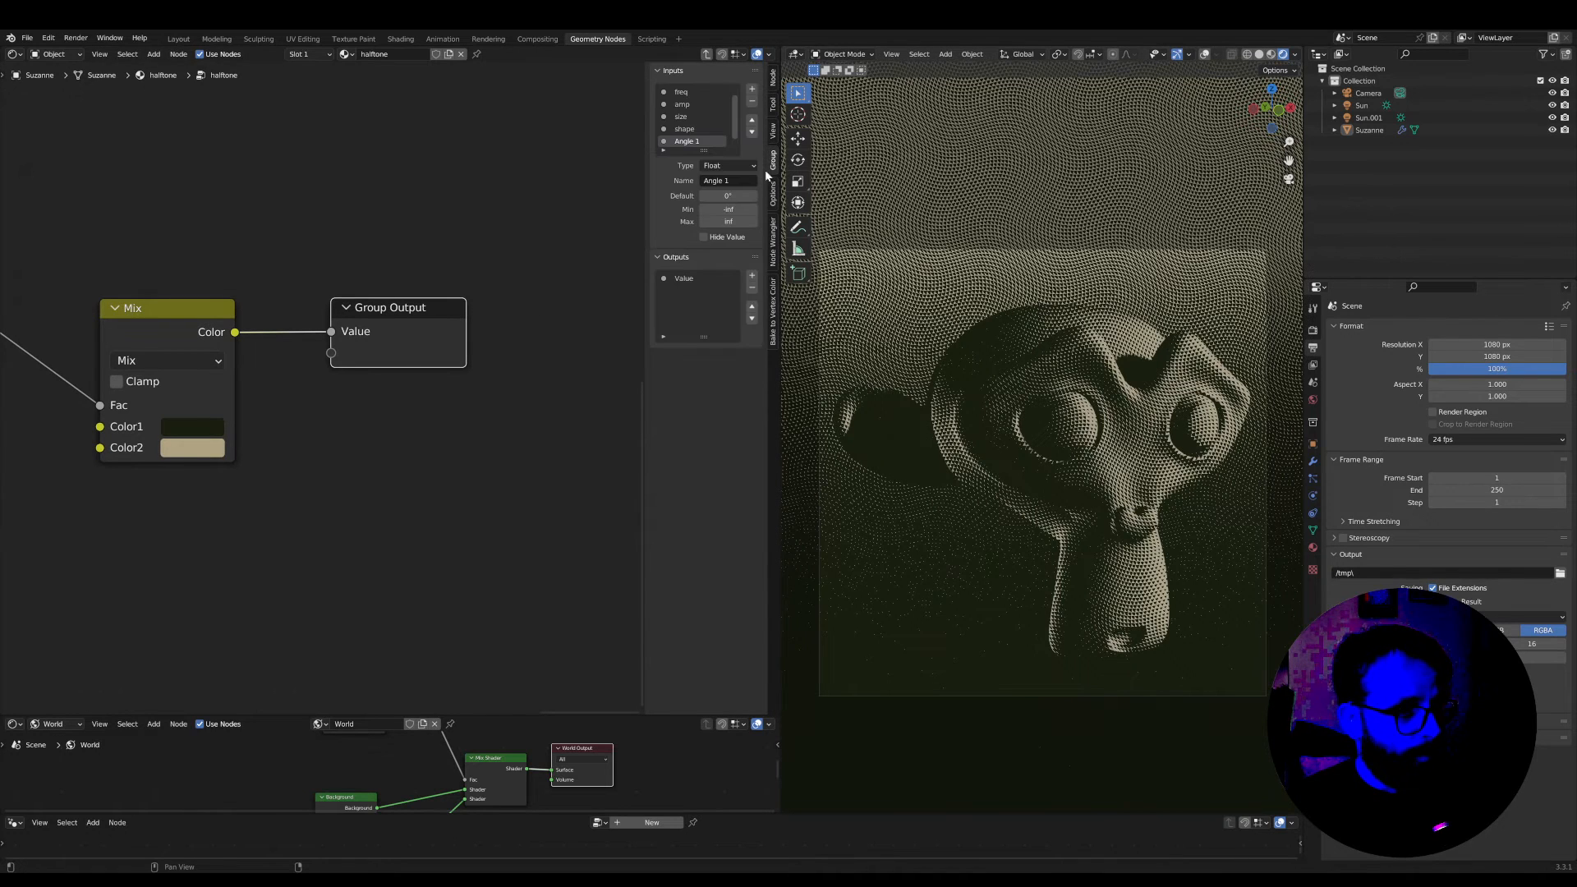
pyautogui.click(680, 279)
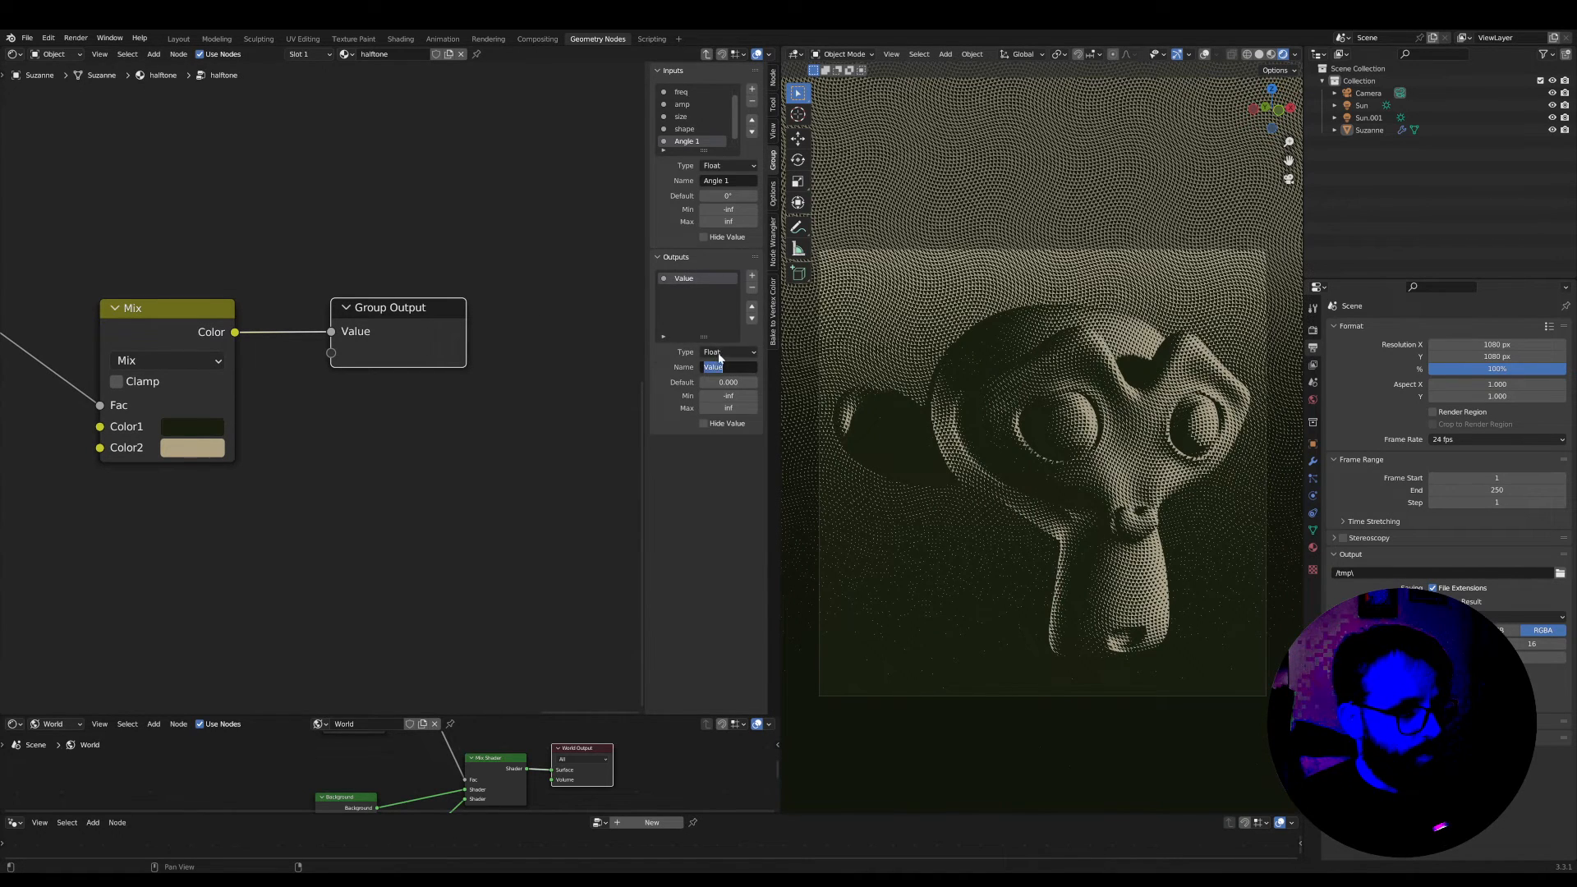
pyautogui.click(721, 353)
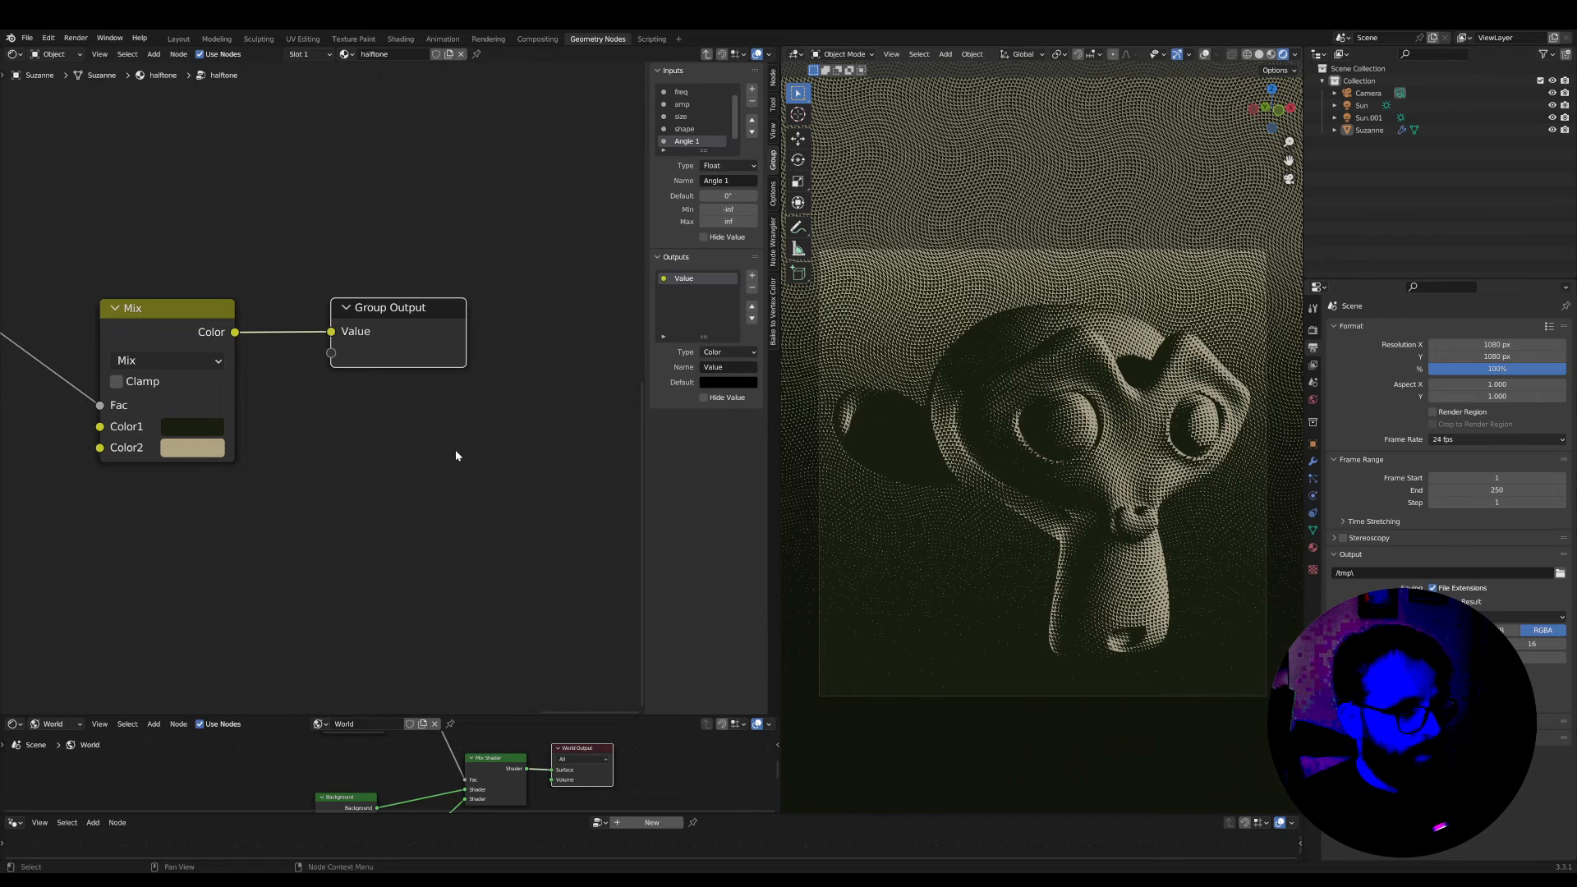
pyautogui.press('Tab')
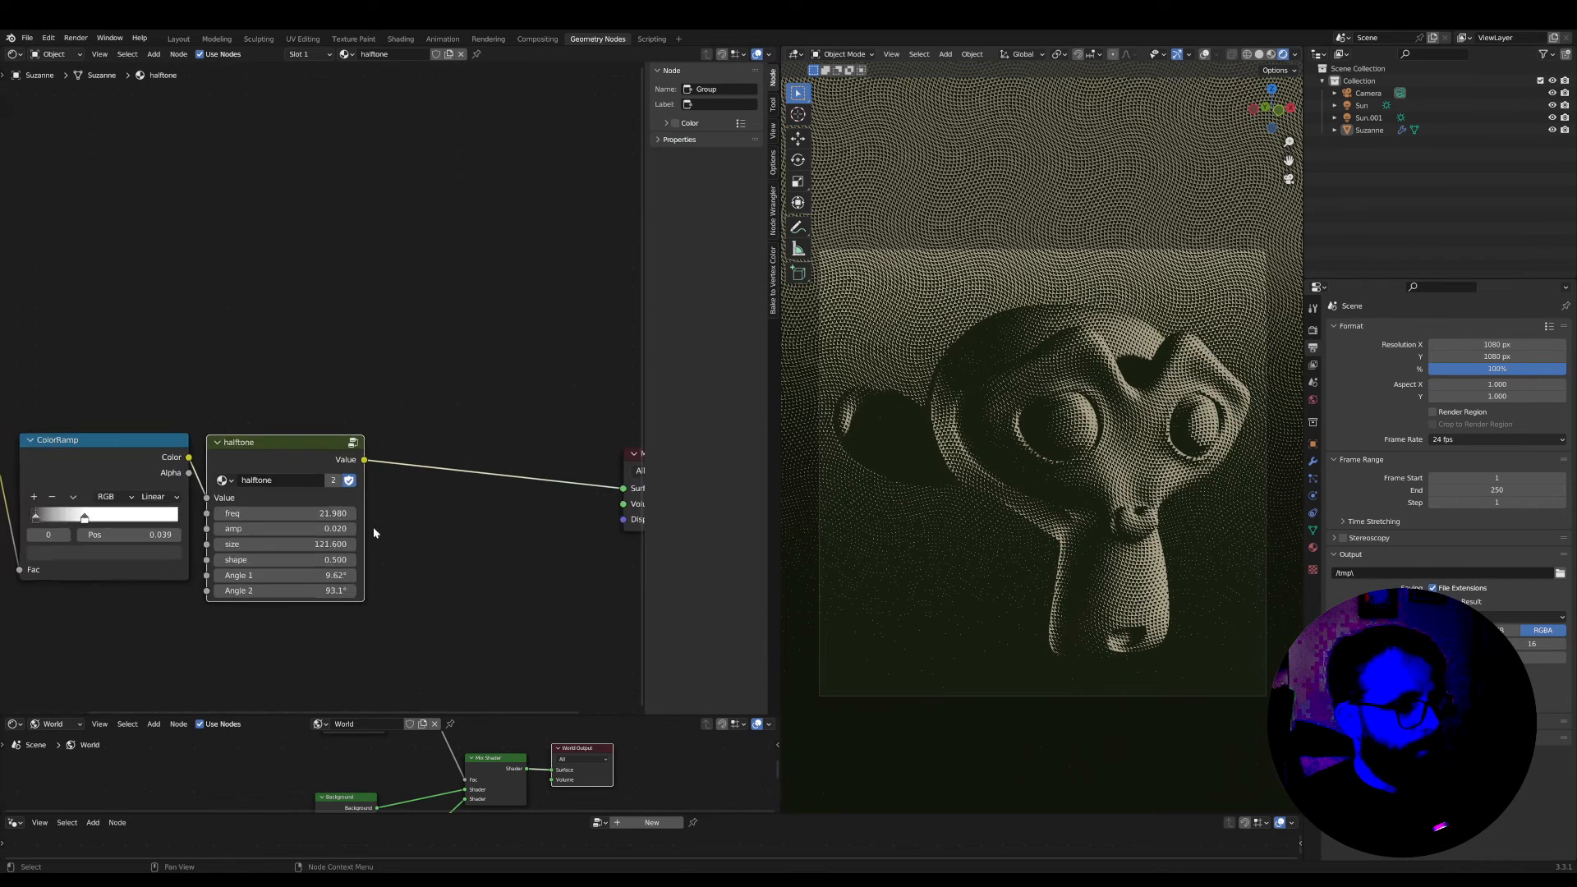
# Re-enter the halftone group, duplicate a Group Input node and place the copy directly above the Mix node
pyautogui.moveTo(372, 532); pyautogui.dragTo(402, 522, button='middle')
pyautogui.press('Tab')
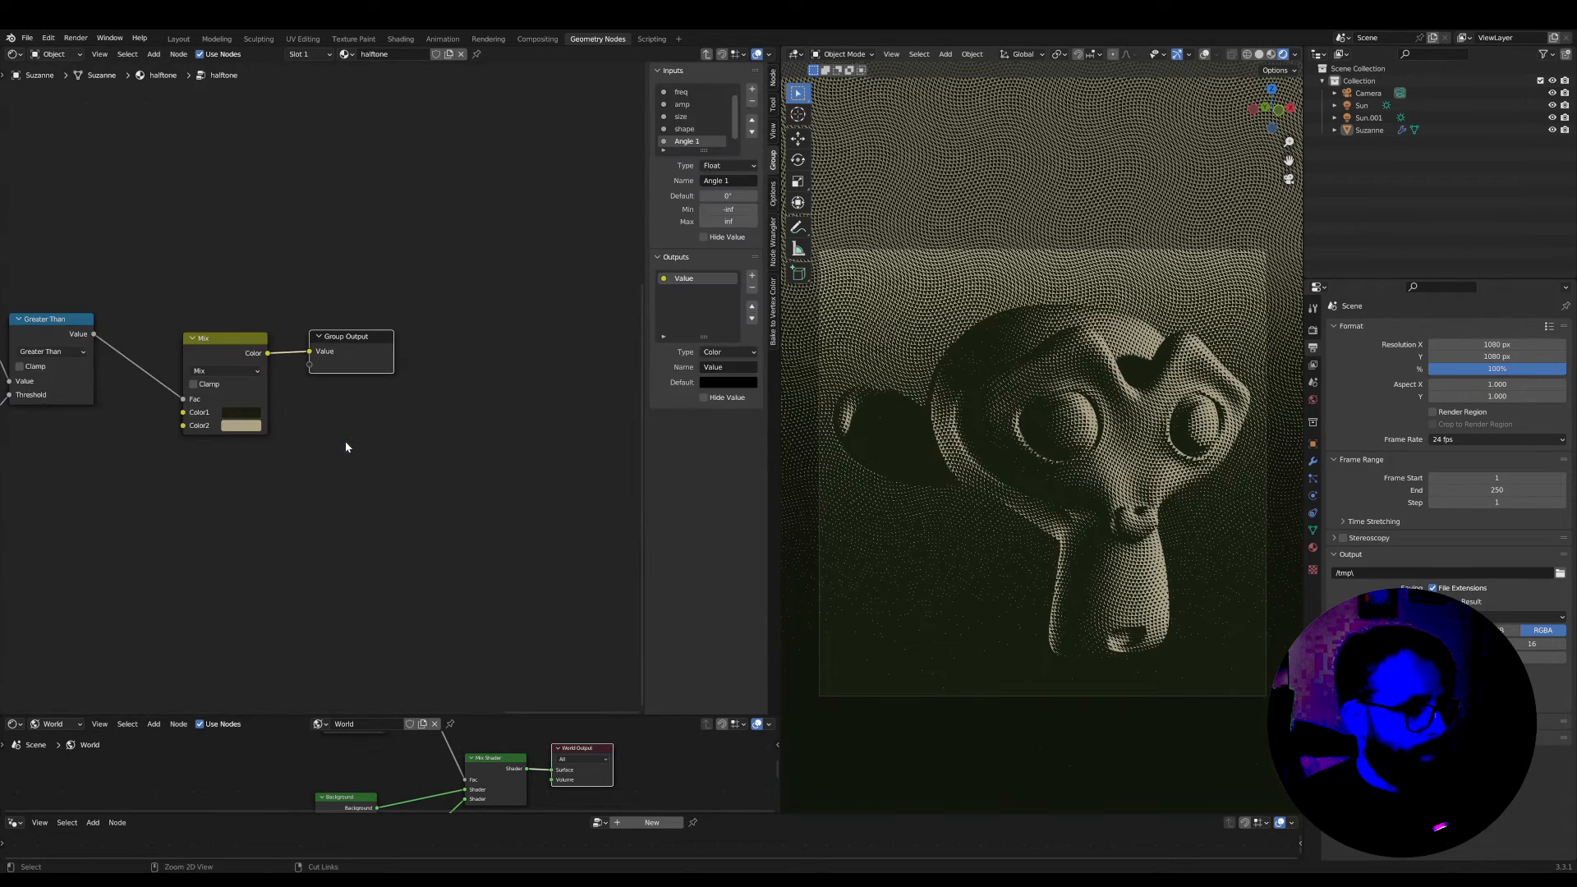
pyautogui.moveTo(346, 447)
pyautogui.keyDown('ctrl'); pyautogui.mouseDown(button='middle')
pyautogui.moveTo(268, 408)
pyautogui.moveTo(475, 387)
pyautogui.moveTo(334, 430)
pyautogui.mouseUp(button='middle'); pyautogui.keyUp('ctrl')
pyautogui.moveTo(70, 377); pyautogui.dragTo(230, 427, button='middle')
pyautogui.click(259, 272)
pyautogui.hotkey('shift', 'd')
pyautogui.click(442, 396)
pyautogui.keyDown('ctrl'); pyautogui.moveTo(328, 382); pyautogui.dragTo(287, 386, button='middle'); pyautogui.keyUp('ctrl')
pyautogui.scroll(5, 445, 406)
pyautogui.scroll(5, 287, 386)
pyautogui.moveTo(461, 420); pyautogui.dragTo(361, 371, button='middle')
pyautogui.moveTo(405, 257); pyautogui.dragTo(377, 256)
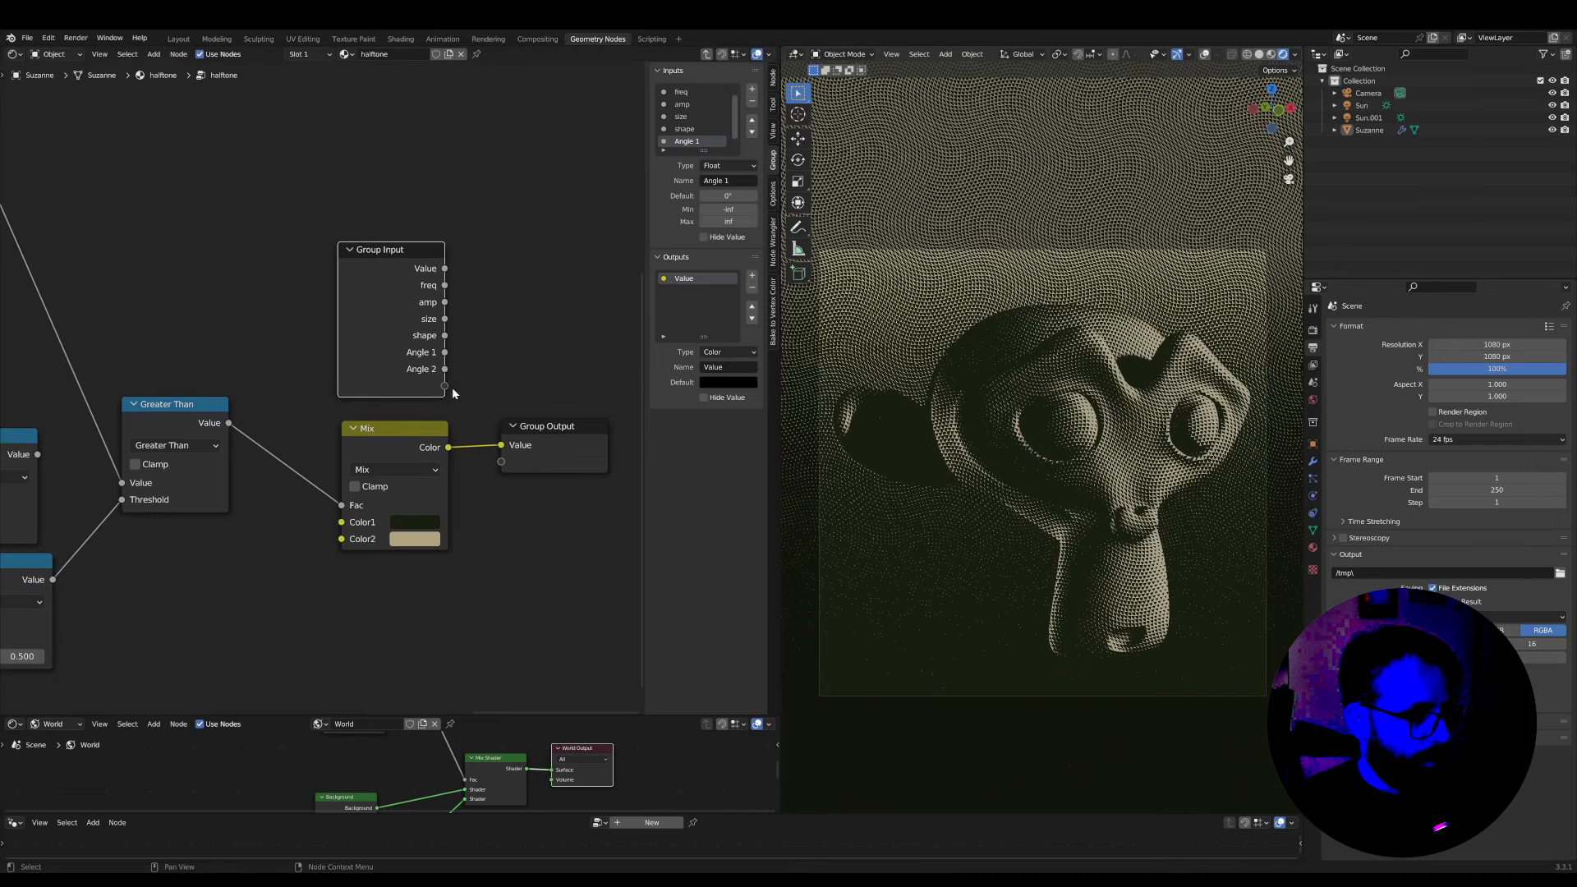
# Expose the Mix node's Color1 and Color2 as group inputs and move the Group Input node clear of the Mix node
pyautogui.moveTo(444, 386); pyautogui.dragTo(351, 525)
pyautogui.moveTo(406, 466); pyautogui.dragTo(343, 539)
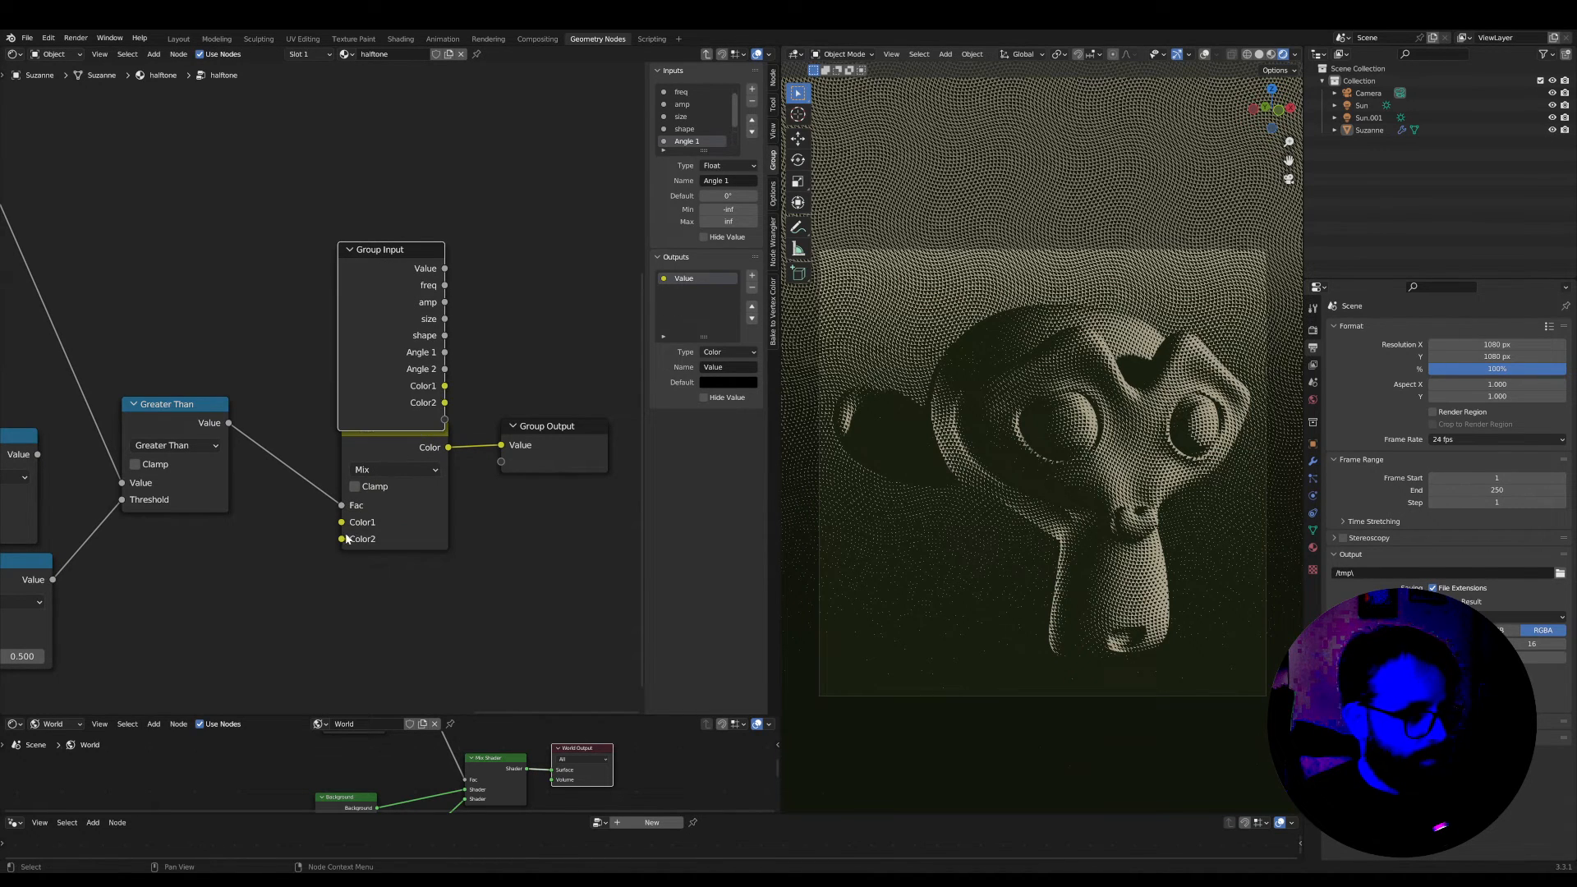
pyautogui.scroll(3, 458, 520)
pyautogui.scroll(6, 993, 448)
pyautogui.scroll(-5, 993, 448)
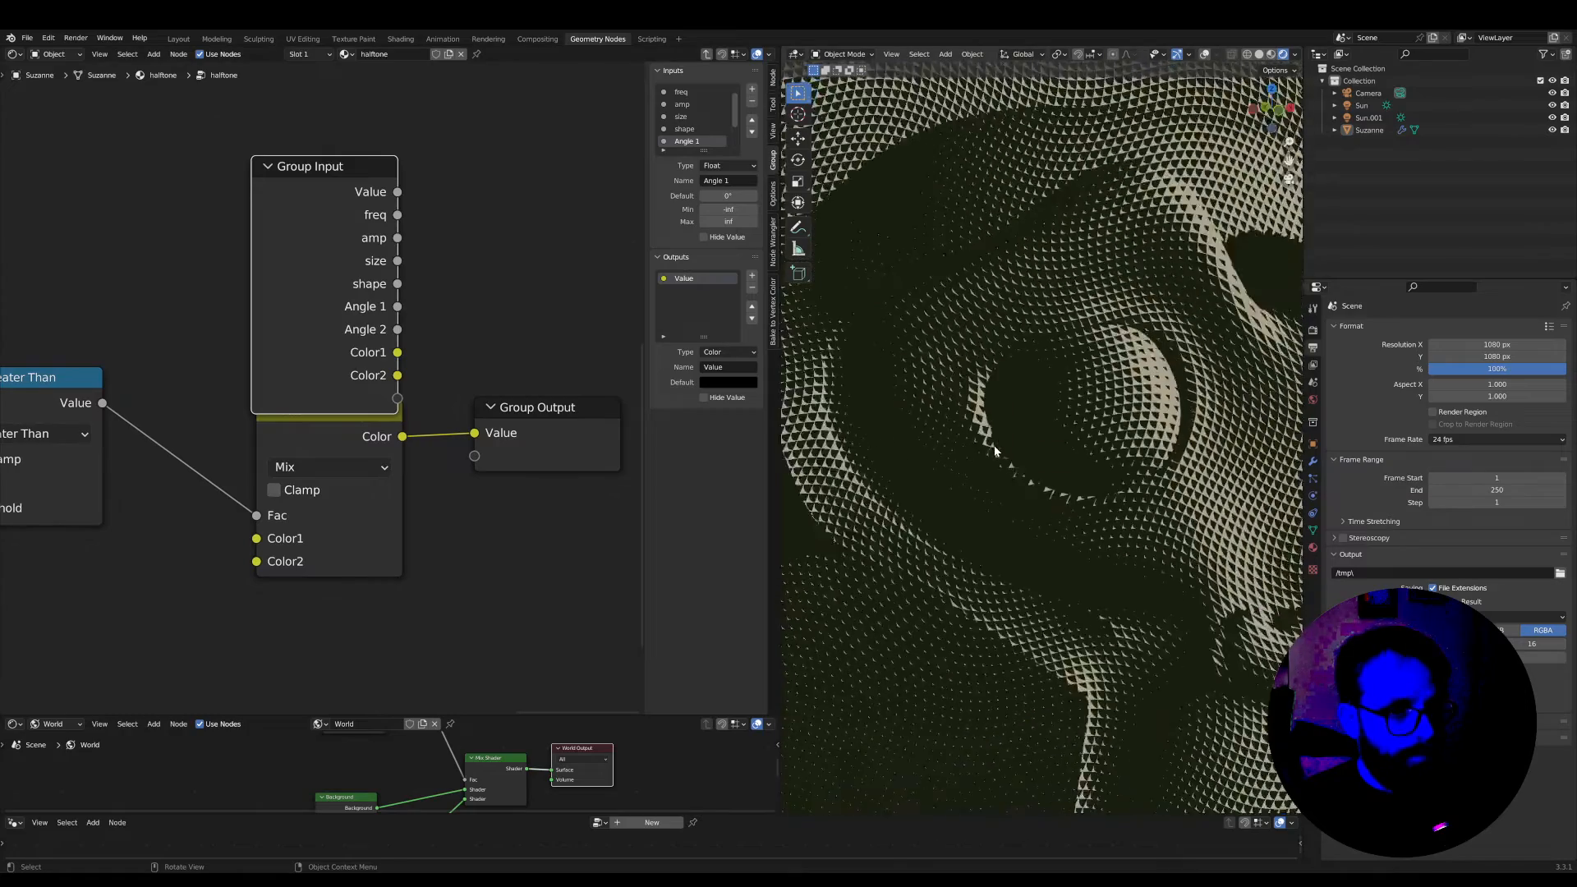
pyautogui.moveTo(329, 162); pyautogui.dragTo(331, 122)
# Examine the coloured halftone pattern around the monkey's eyes and nose in a maximized viewport, then restore the layout
pyautogui.scroll(-4, 1175, 500)
pyautogui.scroll(3, 1170, 502)
pyautogui.keyDown('shift'); pyautogui.moveTo(1094, 517); pyautogui.dragTo(1023, 479, button='middle'); pyautogui.keyUp('shift')
pyautogui.hotkey('ctrl', 'space')
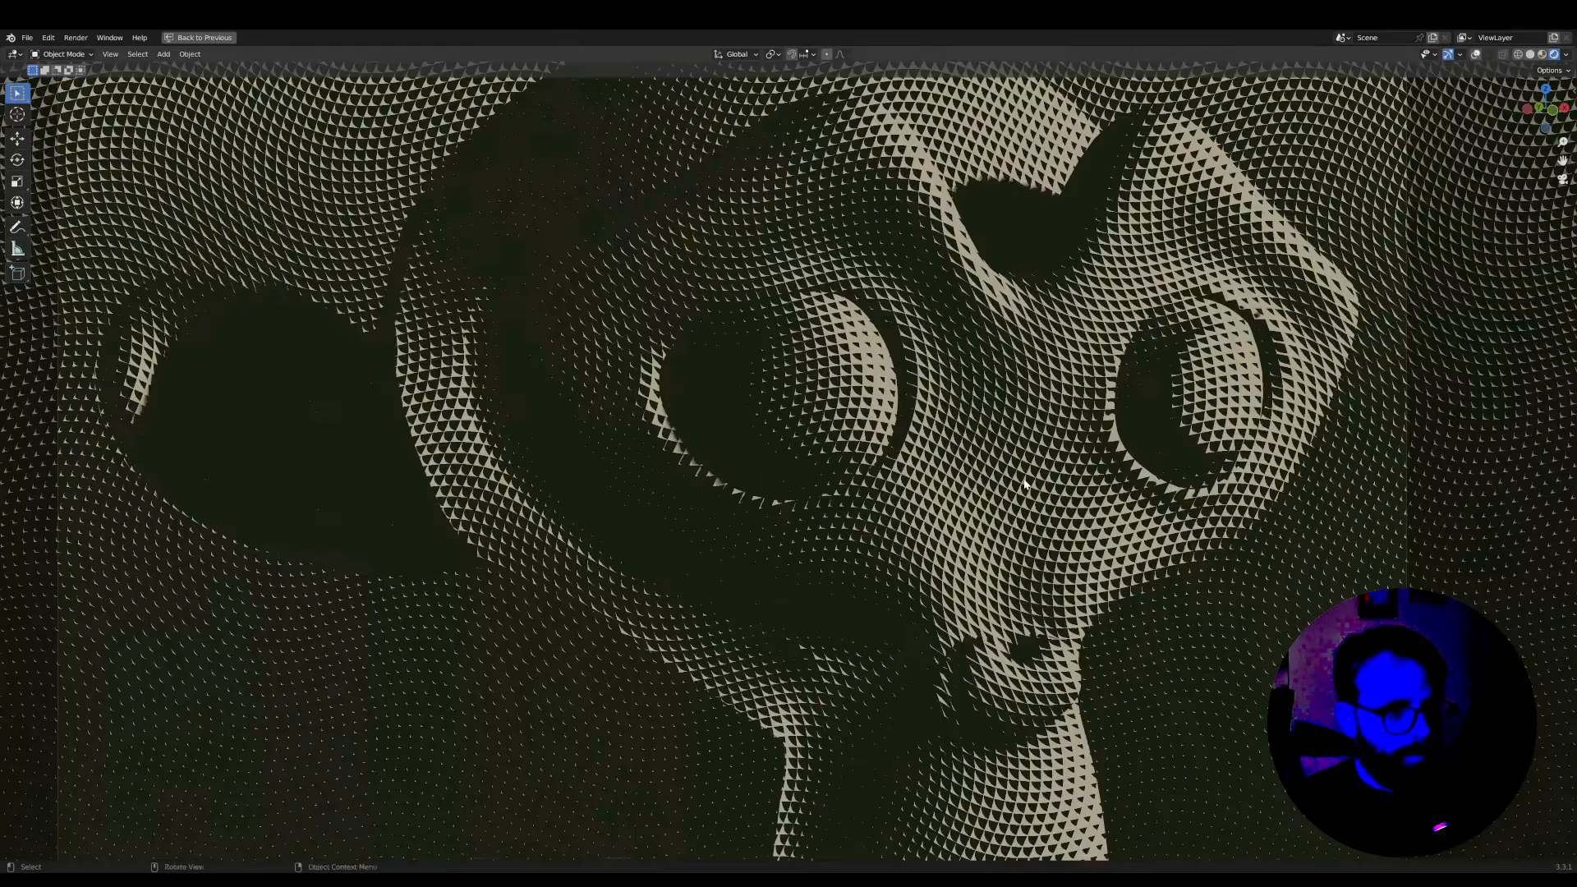
pyautogui.scroll(-4, 1024, 478)
pyautogui.scroll(8, 623, 516)
pyautogui.keyDown('shift'); pyautogui.moveTo(645, 493); pyautogui.dragTo(739, 629, button='middle'); pyautogui.keyUp('shift')
pyautogui.scroll(4, 739, 630)
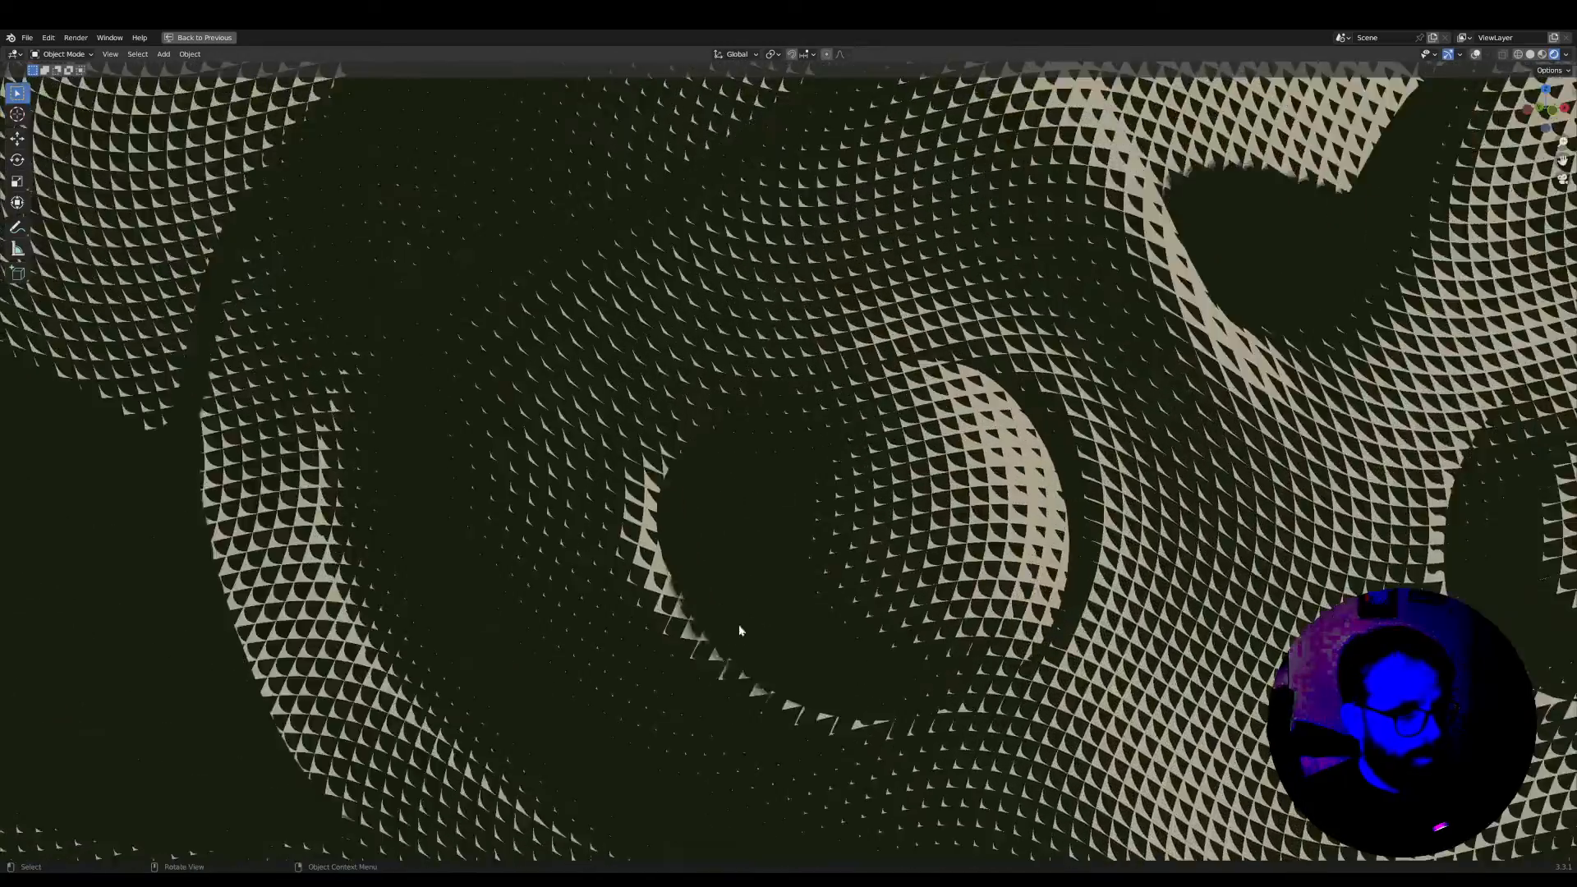
pyautogui.keyDown('shift'); pyautogui.moveTo(960, 657); pyautogui.dragTo(783, 597, button='middle'); pyautogui.keyUp('shift')
pyautogui.keyDown('shift'); pyautogui.moveTo(1192, 670); pyautogui.dragTo(981, 513, button='middle'); pyautogui.keyUp('shift')
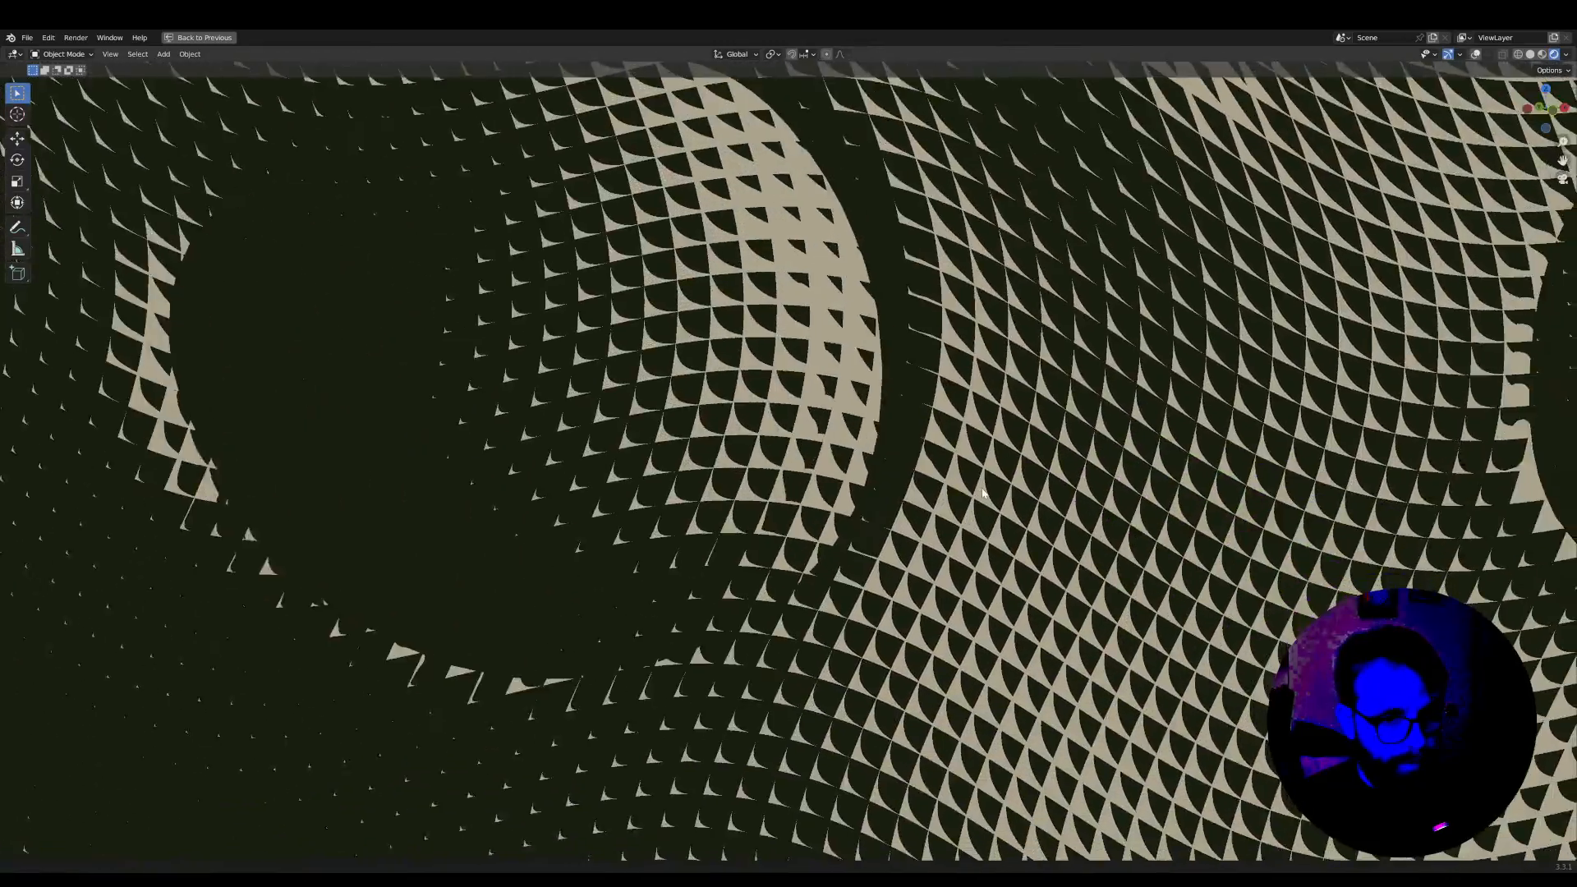
pyautogui.keyDown('shift'); pyautogui.moveTo(1072, 743); pyautogui.dragTo(831, 463, button='middle'); pyautogui.keyUp('shift')
pyautogui.scroll(-3, 1163, 647)
pyautogui.scroll(-1, 1163, 647)
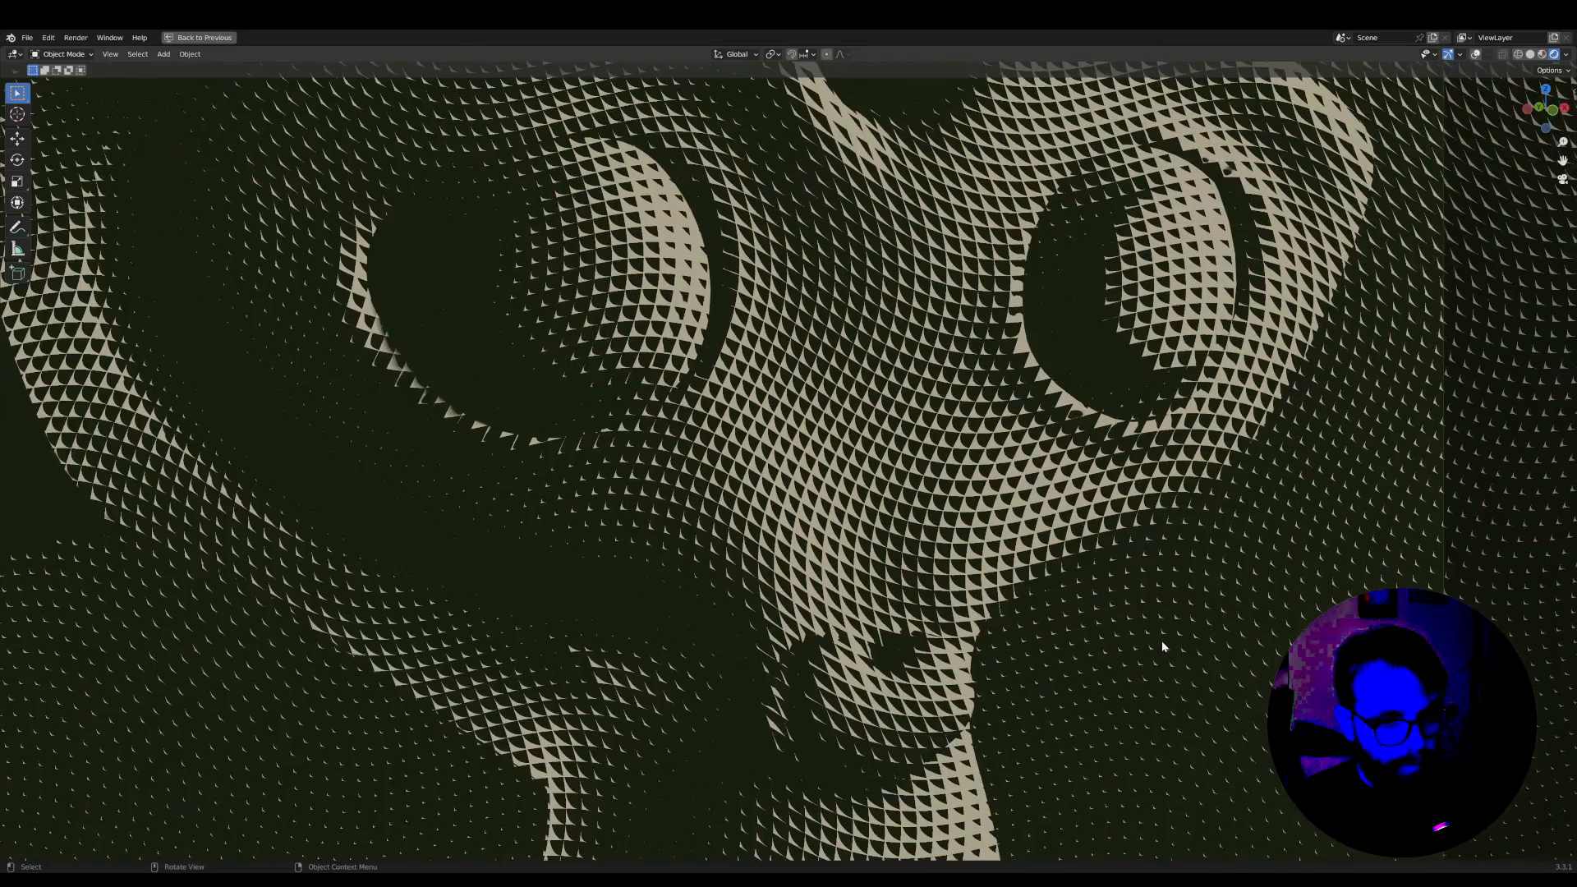
pyautogui.keyDown('shift'); pyautogui.moveTo(1082, 652); pyautogui.dragTo(818, 776, button='middle'); pyautogui.keyUp('shift')
pyautogui.keyDown('shift'); pyautogui.moveTo(1021, 444); pyautogui.dragTo(912, 588, button='middle'); pyautogui.keyUp('shift')
pyautogui.scroll(4, 1001, 597)
pyautogui.keyDown('shift'); pyautogui.moveTo(749, 507); pyautogui.dragTo(1021, 463, button='middle'); pyautogui.keyUp('shift')
pyautogui.scroll(1, 593, 611)
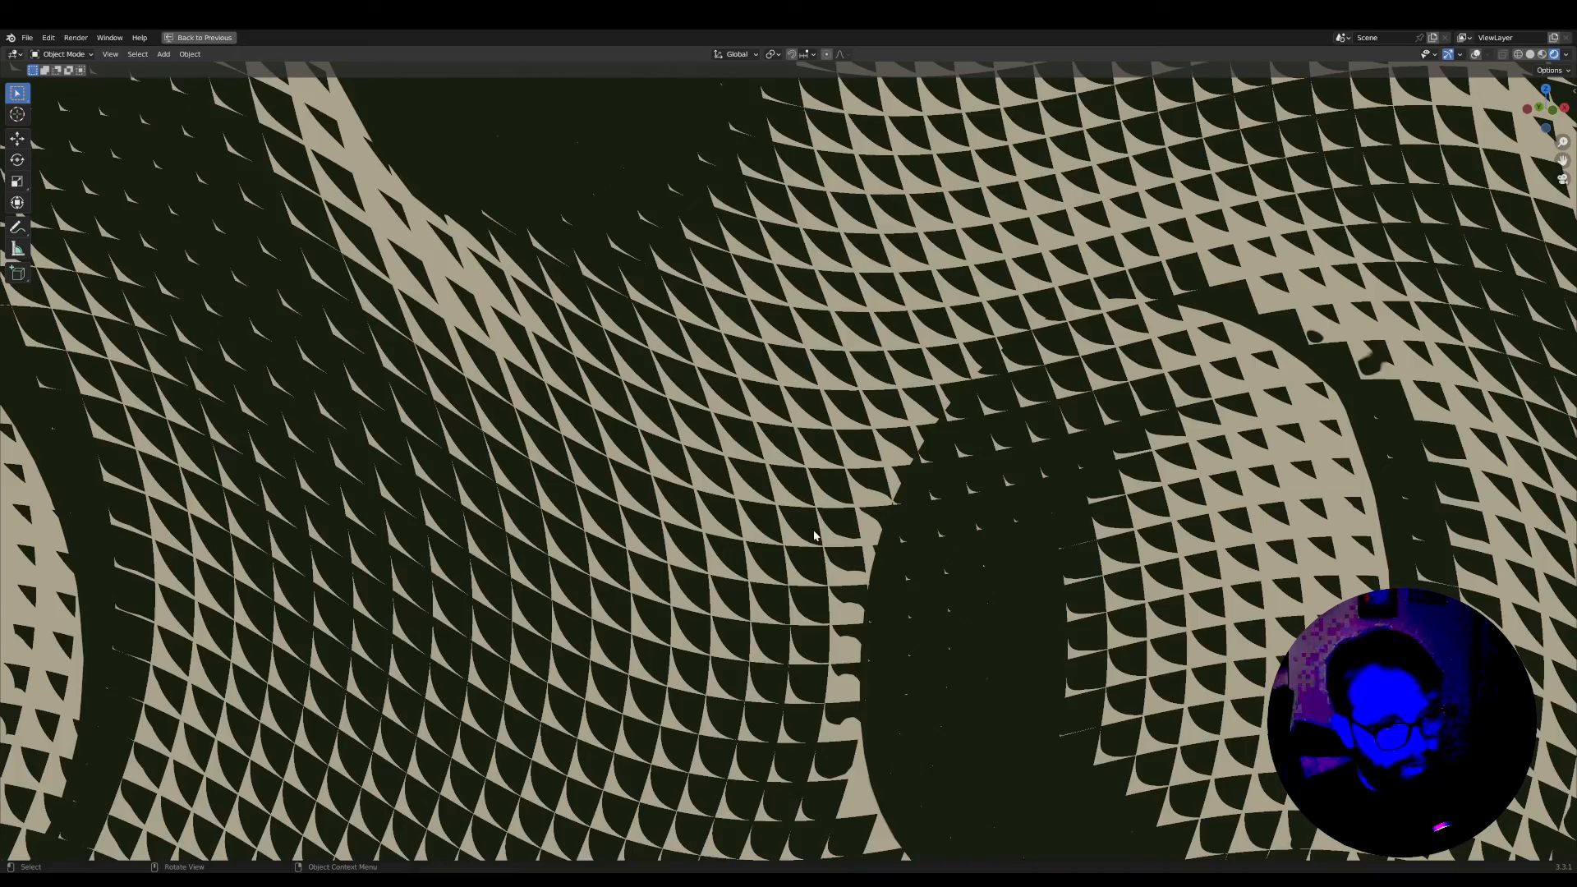
pyautogui.scroll(-4, 840, 599)
pyautogui.keyDown('shift'); pyautogui.moveTo(735, 636); pyautogui.dragTo(1182, 425, button='middle'); pyautogui.keyUp('shift')
pyautogui.scroll(-5, 704, 633)
pyautogui.scroll(2, 893, 577)
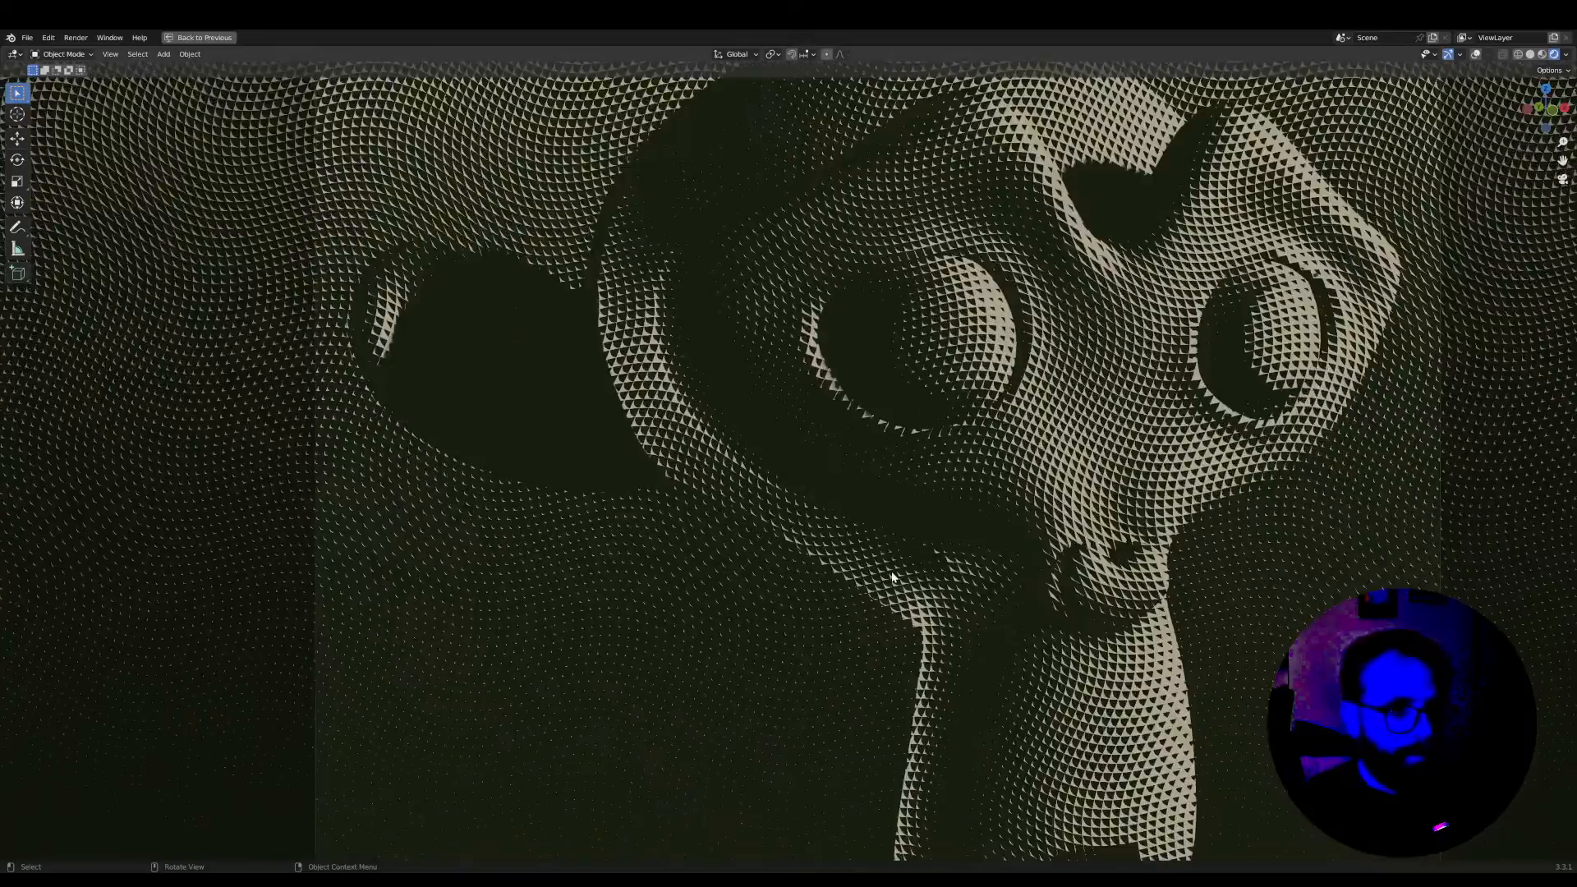
pyautogui.hotkey('ctrl', 'space')
# Space out the Texture Coordinate and first Group Input nodes ahead of the Vector Rotate nodes, leaving a long gap after Texture Coordinate
pyautogui.scroll(-6, 274, 576)
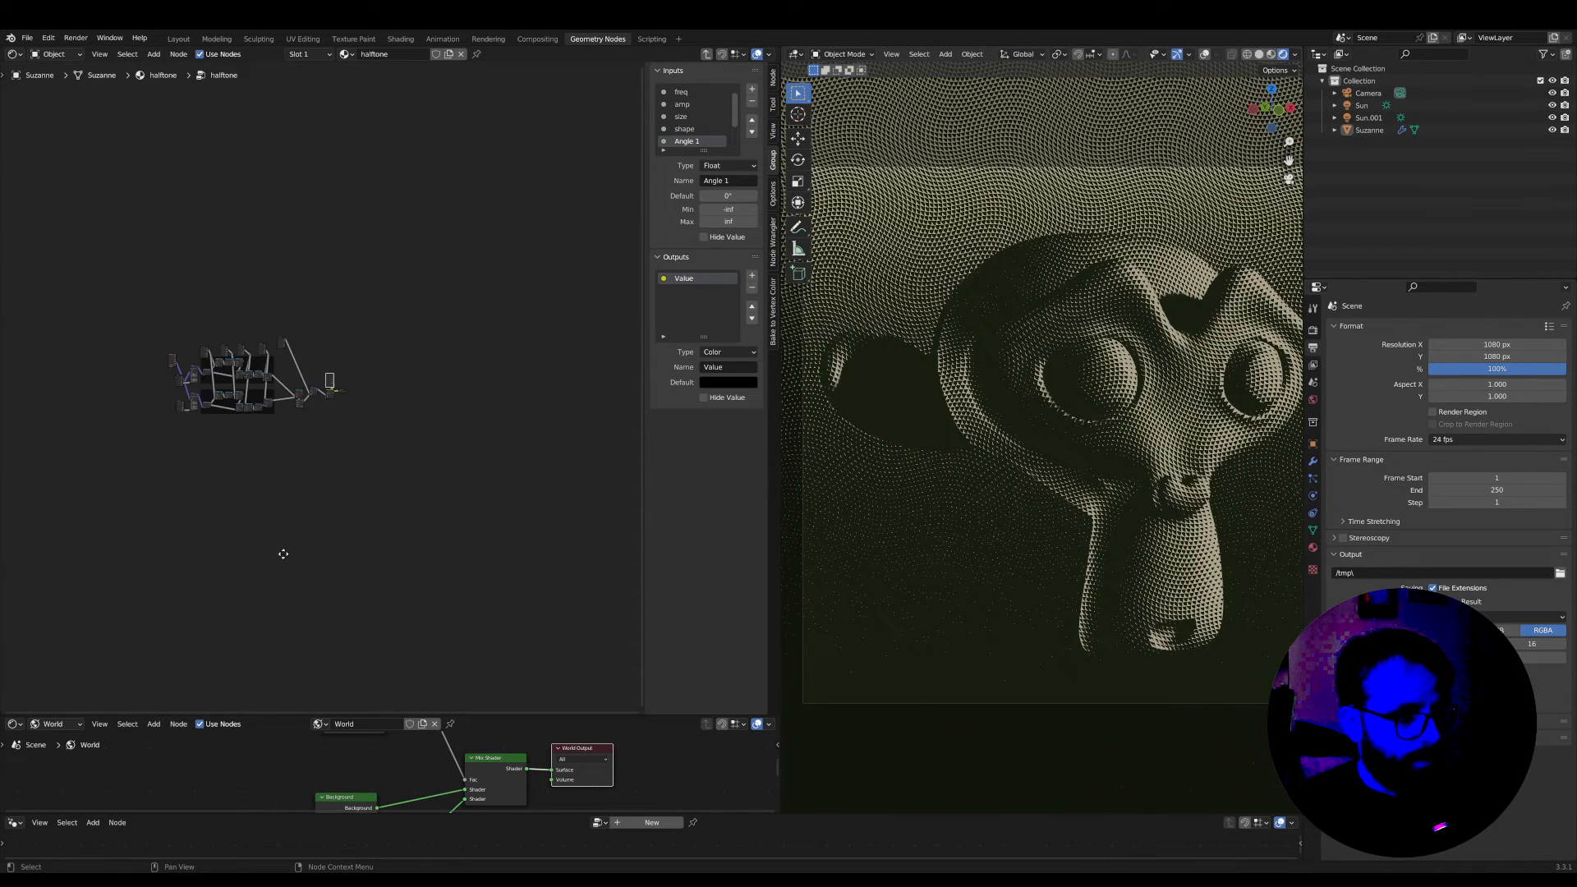
pyautogui.moveTo(273, 579); pyautogui.dragTo(505, 580, button='middle')
pyautogui.scroll(5, 443, 420)
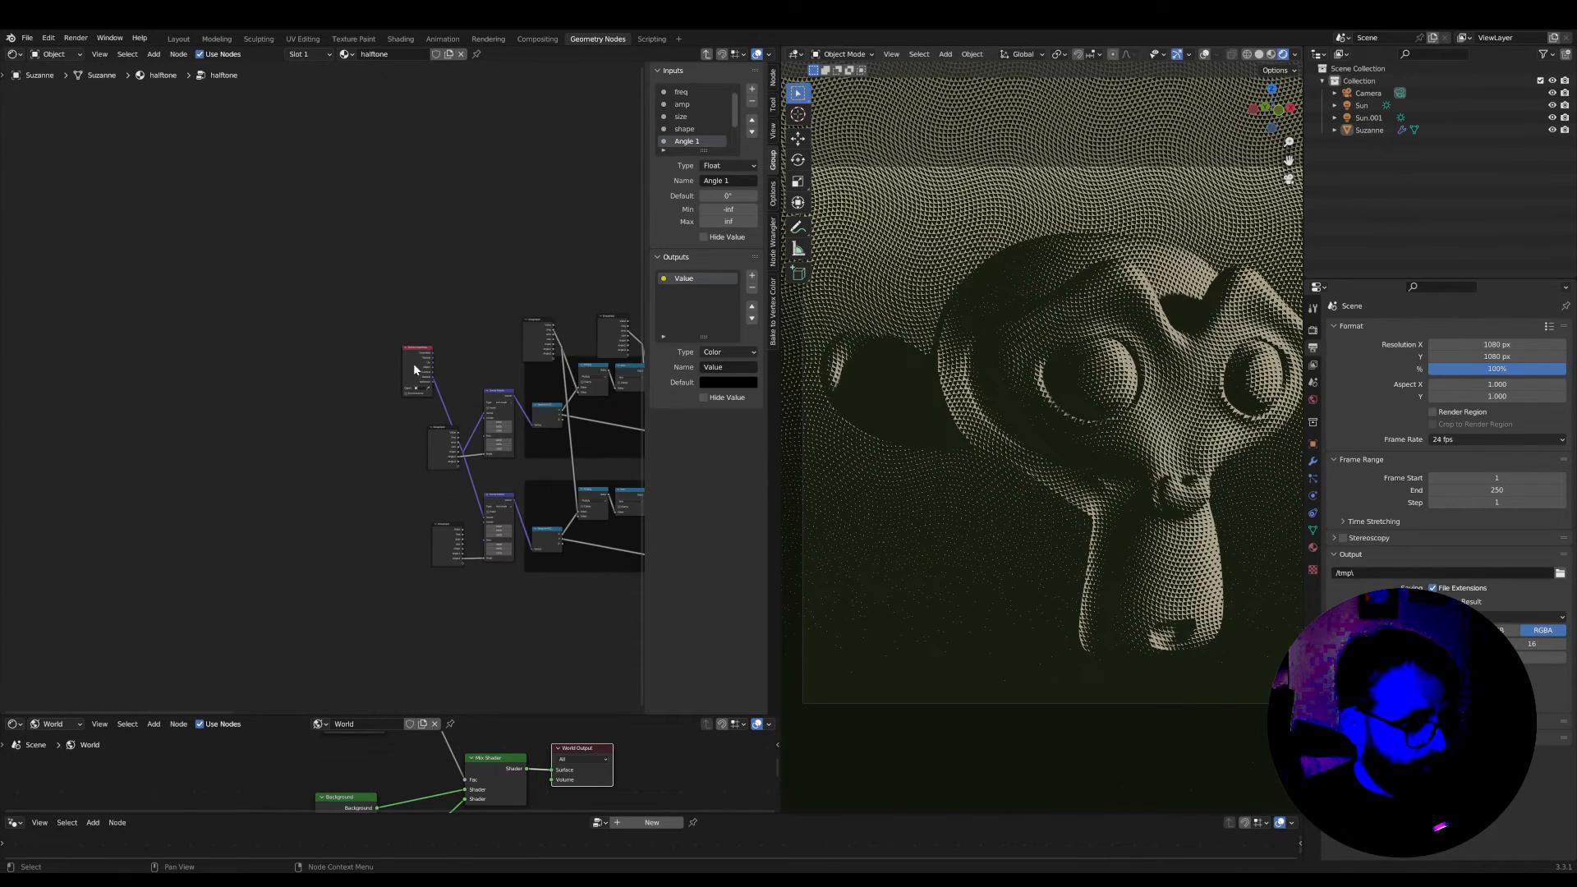
pyautogui.moveTo(415, 370); pyautogui.dragTo(275, 464)
pyautogui.scroll(2, 436, 444)
pyautogui.scroll(2, 347, 592)
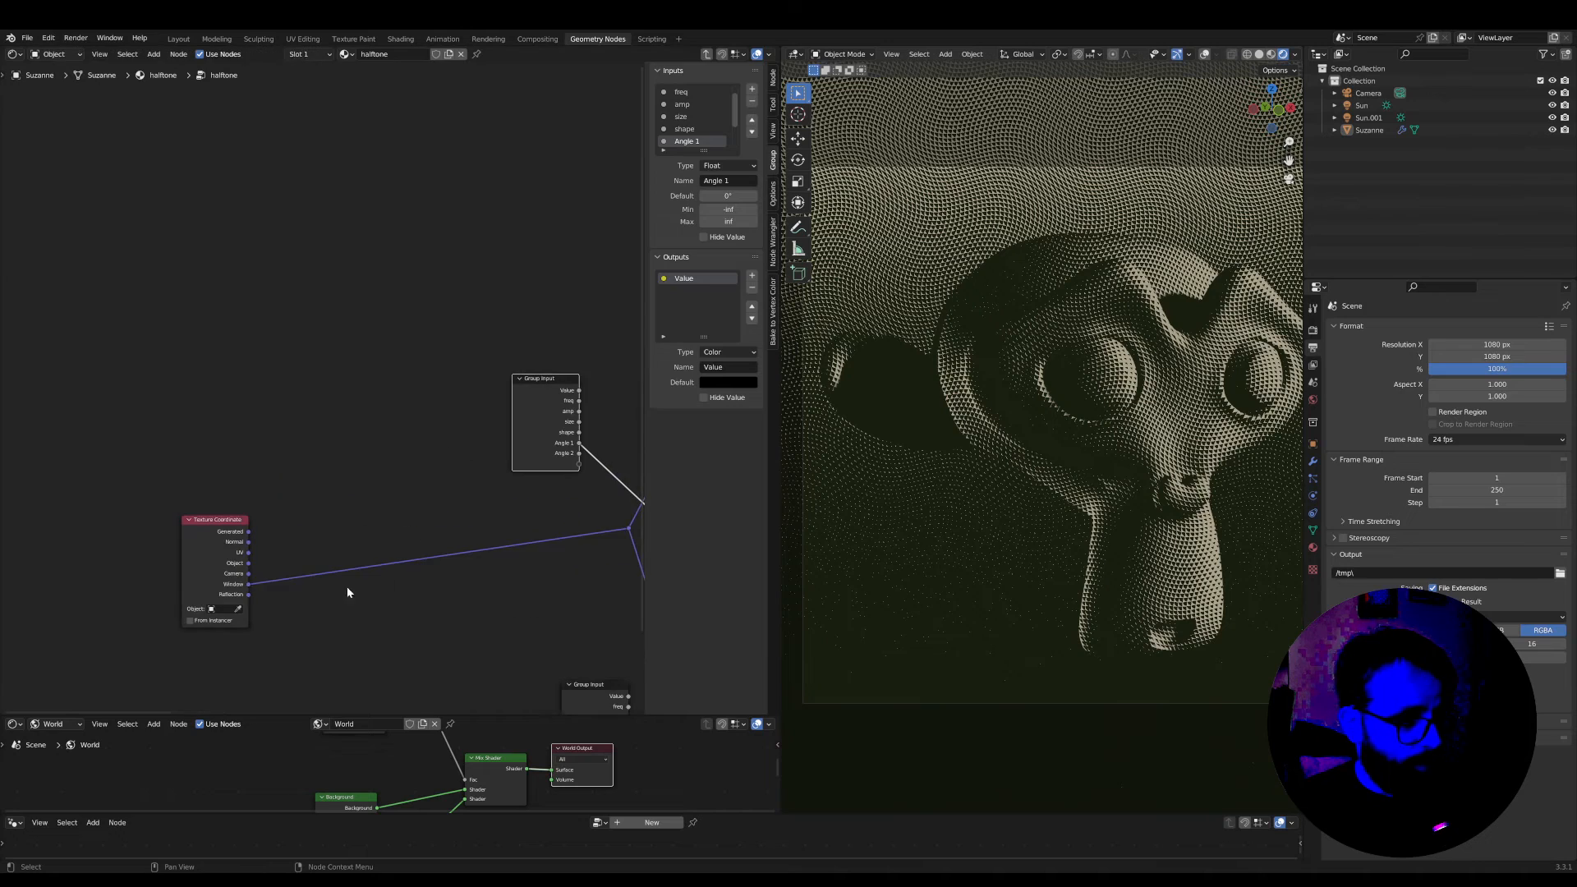
pyautogui.moveTo(223, 533); pyautogui.dragTo(241, 491)
# Hide the node editor's sidebar and inspect the halftone dots on the monkey's face up close
pyautogui.scroll(4, 1047, 491)
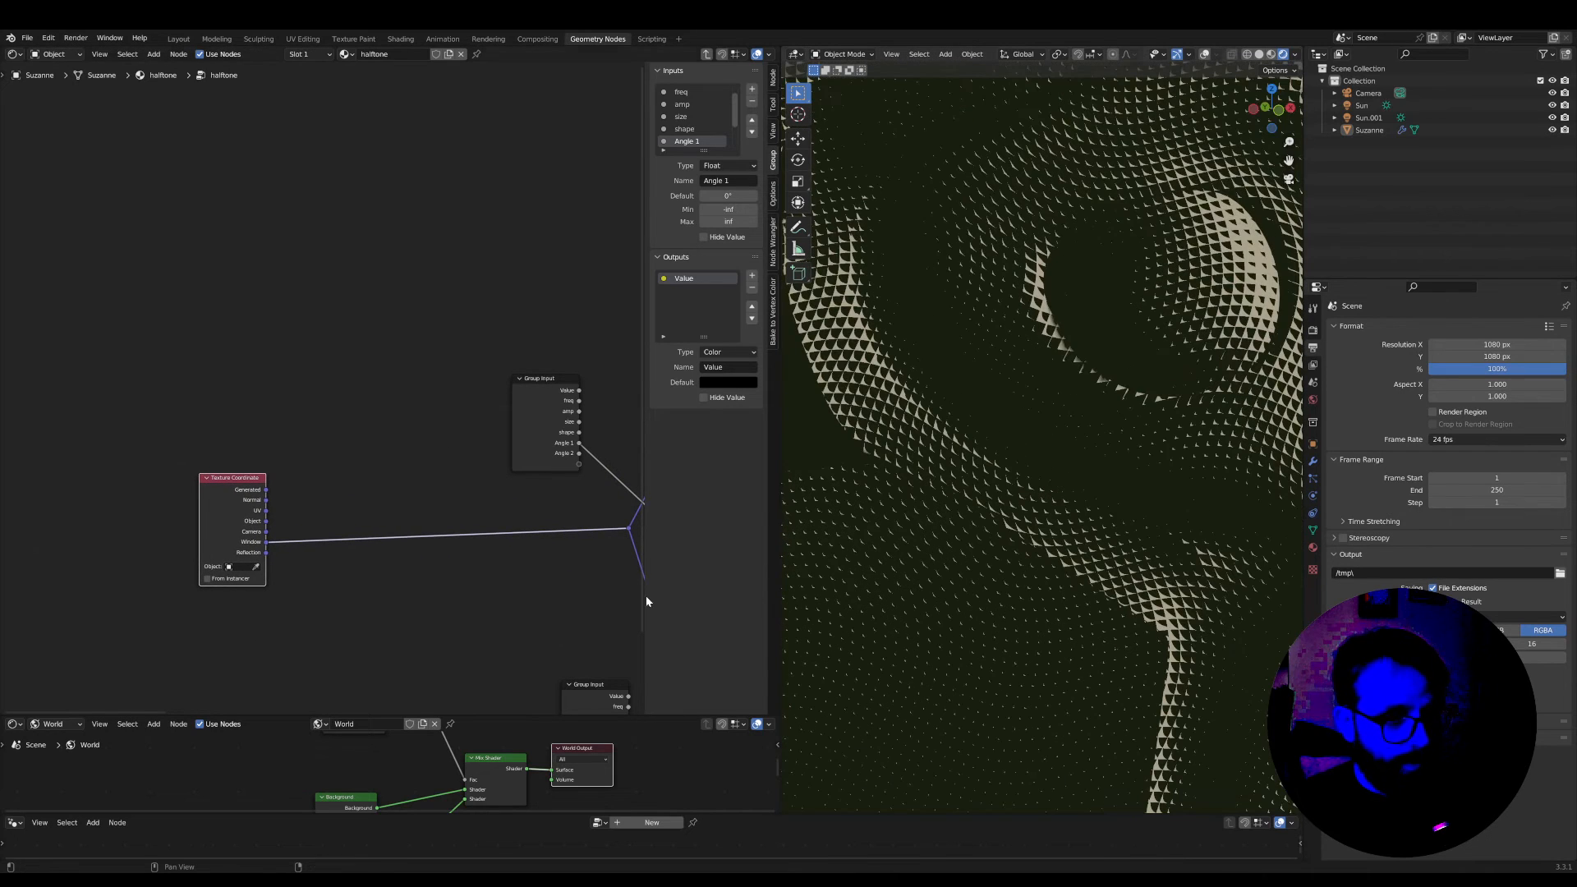
pyautogui.moveTo(396, 561); pyautogui.dragTo(246, 506, button='middle')
pyautogui.scroll(-1, 332, 567)
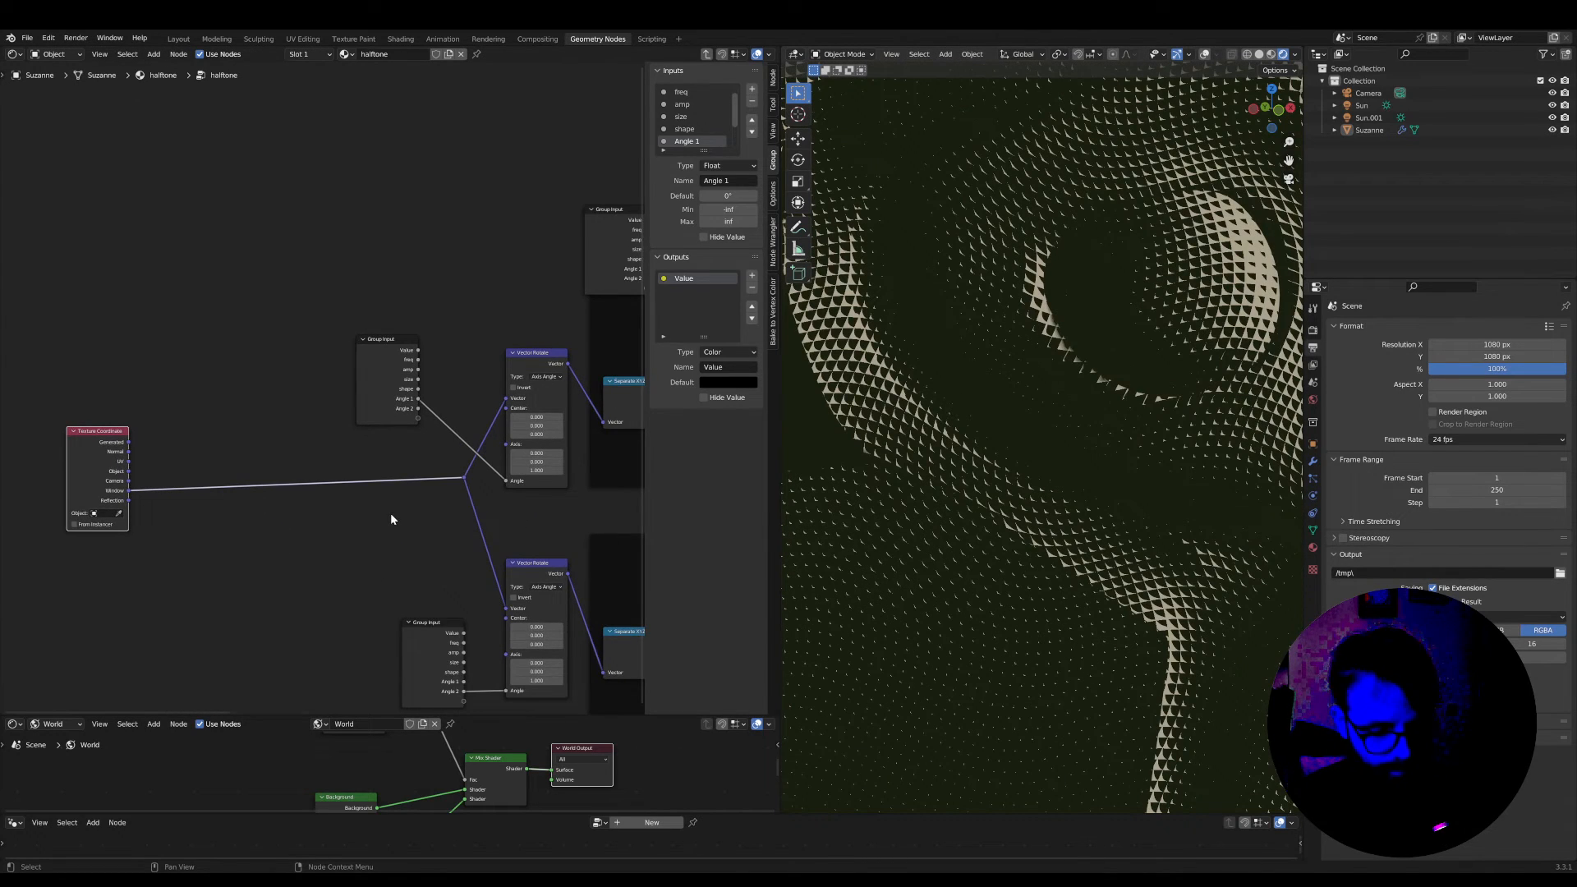
pyautogui.press('n')
pyautogui.scroll(4, 1051, 559)
pyautogui.scroll(-6, 964, 574)
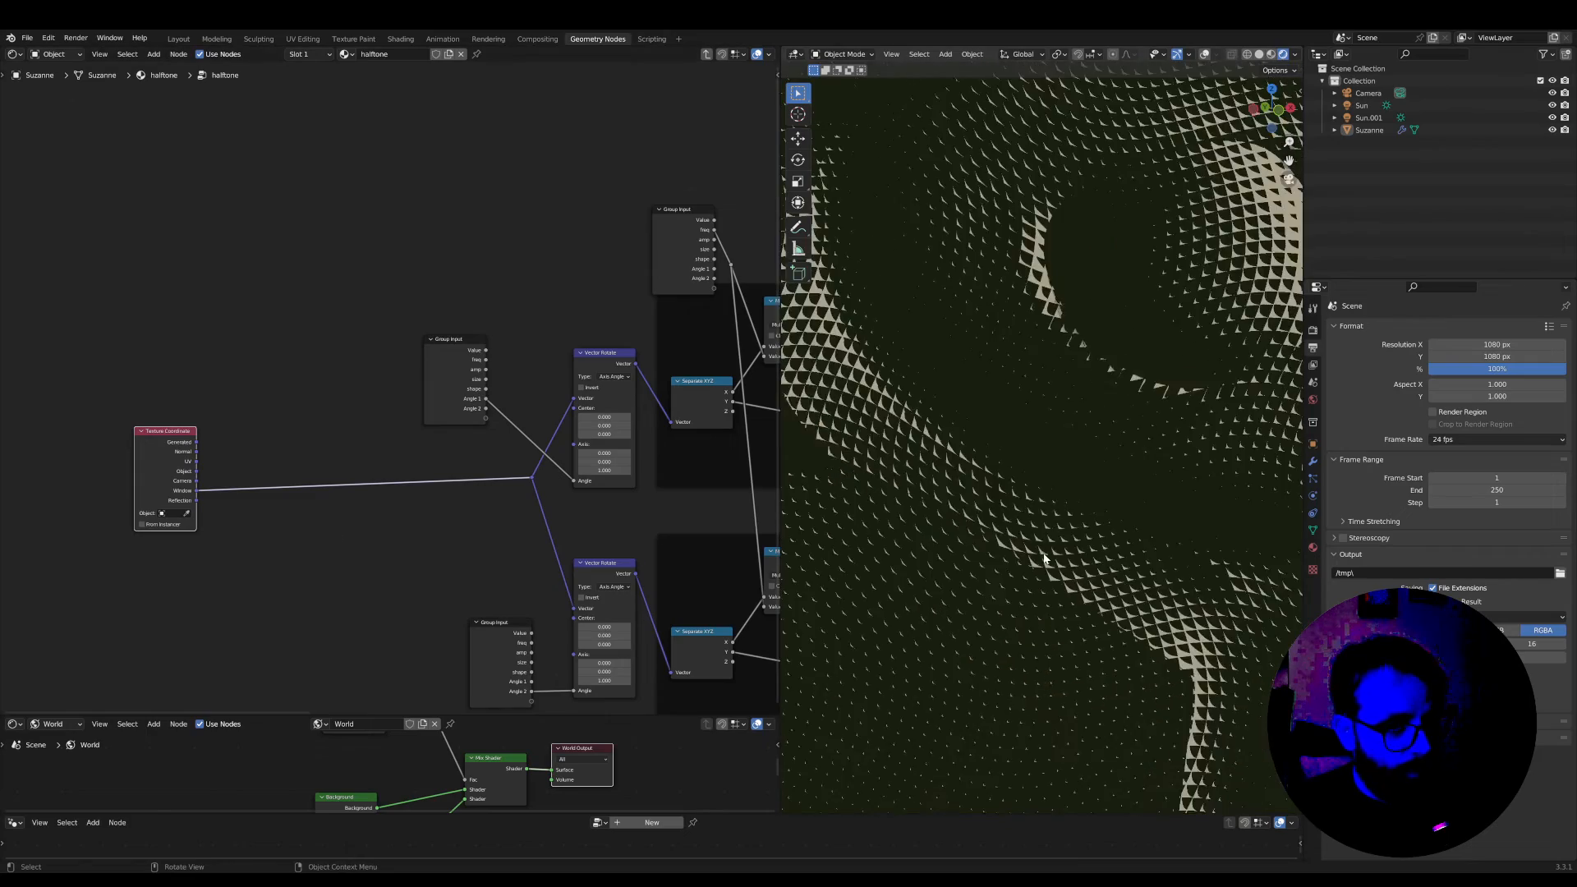
pyautogui.scroll(6, 964, 574)
pyautogui.scroll(2, 153, 610)
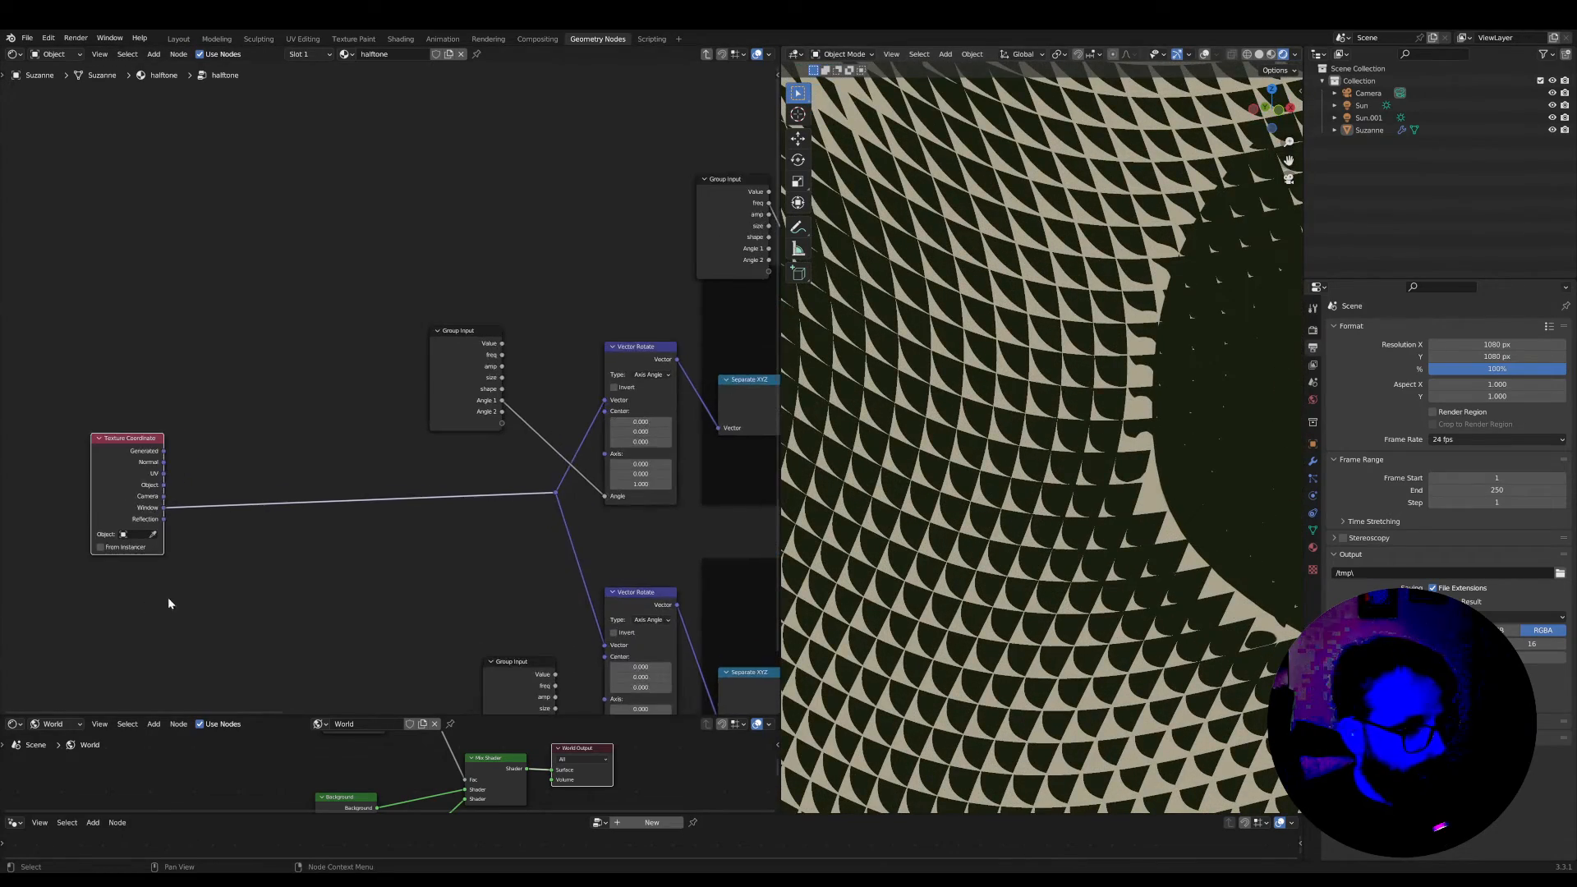
# Add a Noise Texture node below the link coming from the Texture Coordinate node
pyautogui.scroll(2, 171, 603)
pyautogui.moveTo(240, 596); pyautogui.dragTo(227, 564, button='middle')
pyautogui.press('Tab')
pyautogui.write('noise')
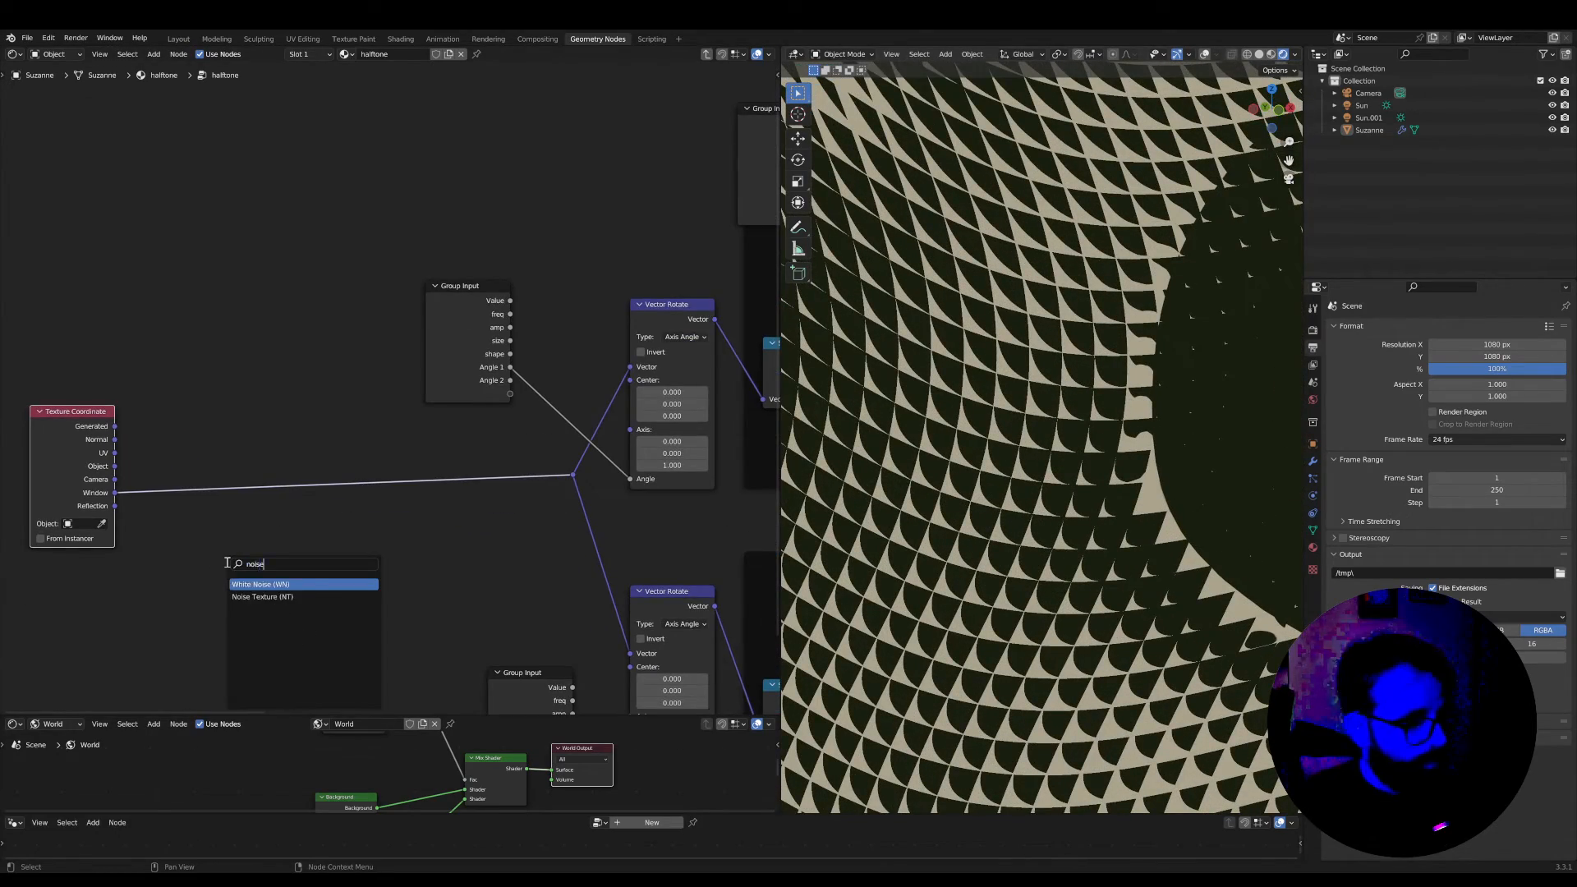
pyautogui.click(262, 596)
pyautogui.scroll(1, 540, 489)
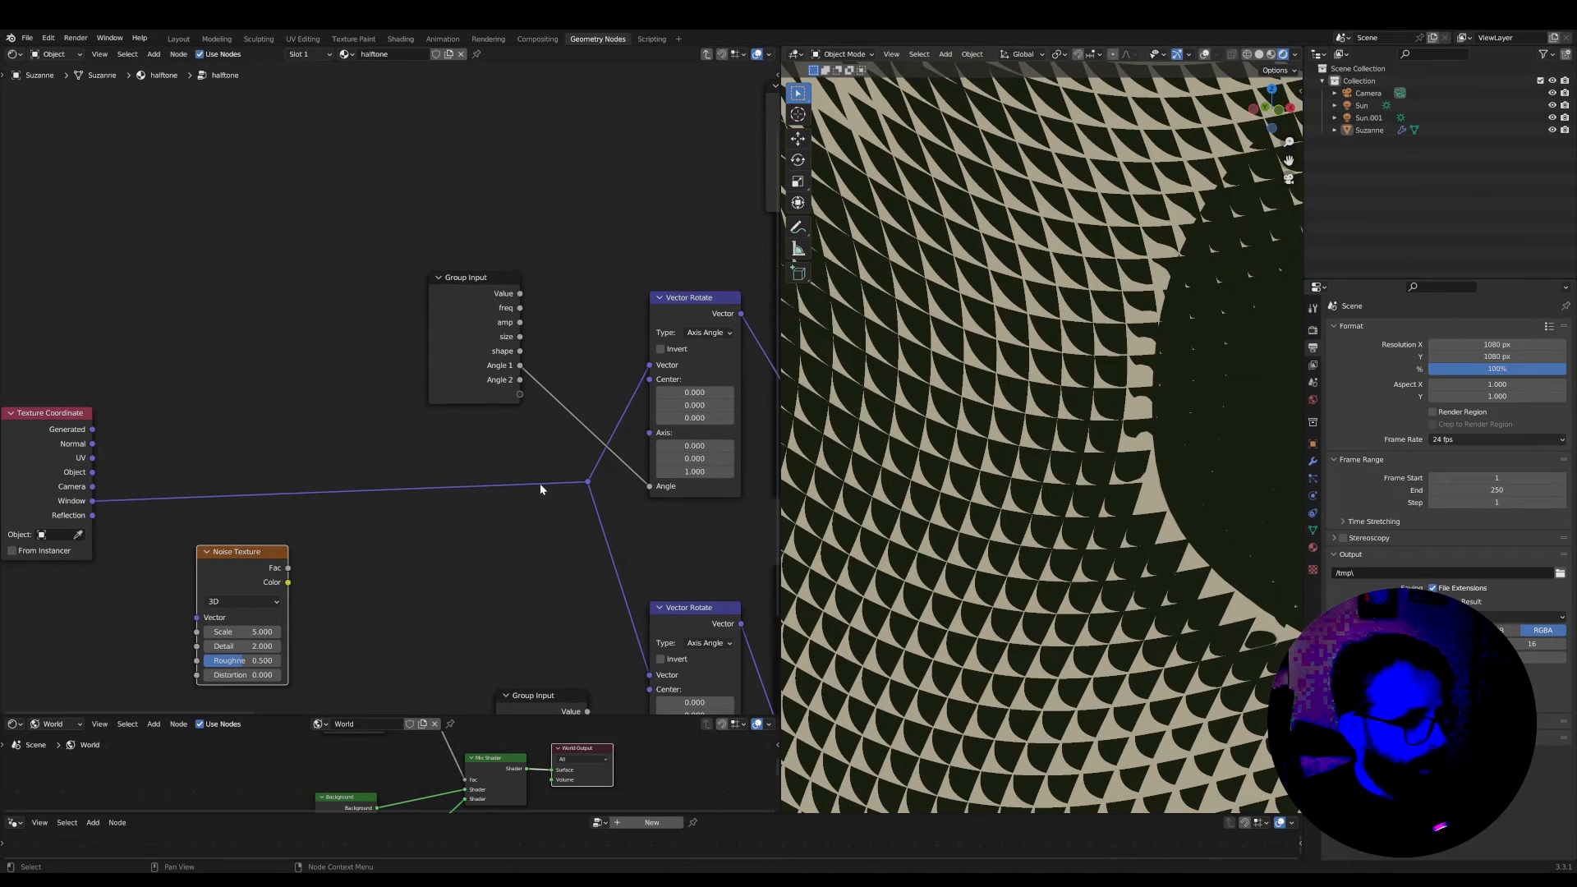
# Insert a Vector Math Add node on the Window coordinate link and connect the Noise Texture's Color to its second vector
pyautogui.moveTo(398, 520); pyautogui.dragTo(382, 514, button='middle')
pyautogui.press('Tab')
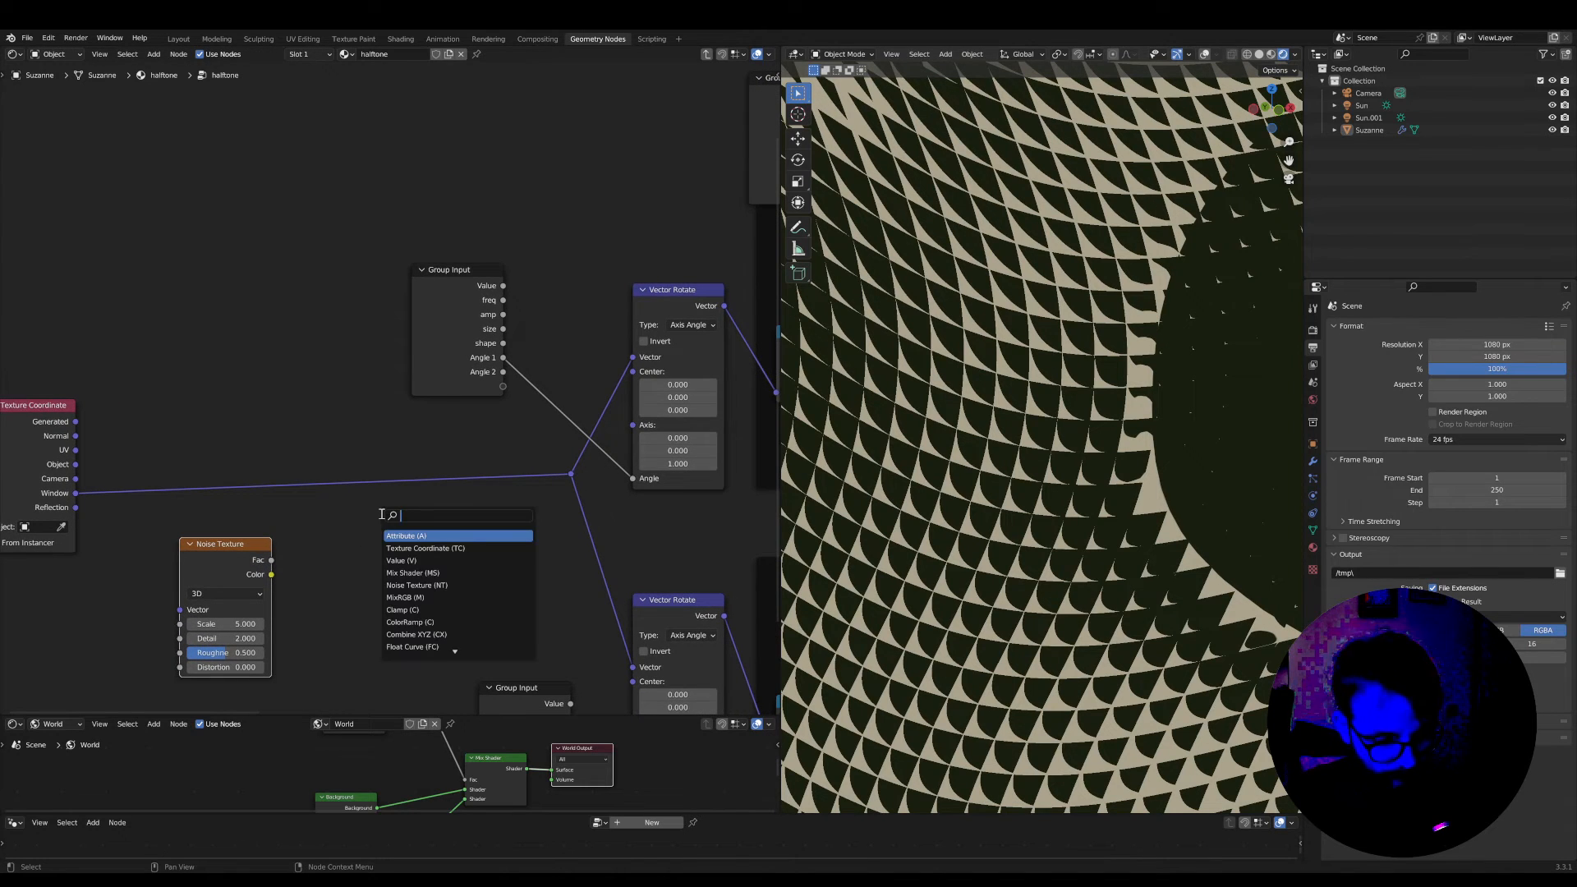
pyautogui.write('vm')
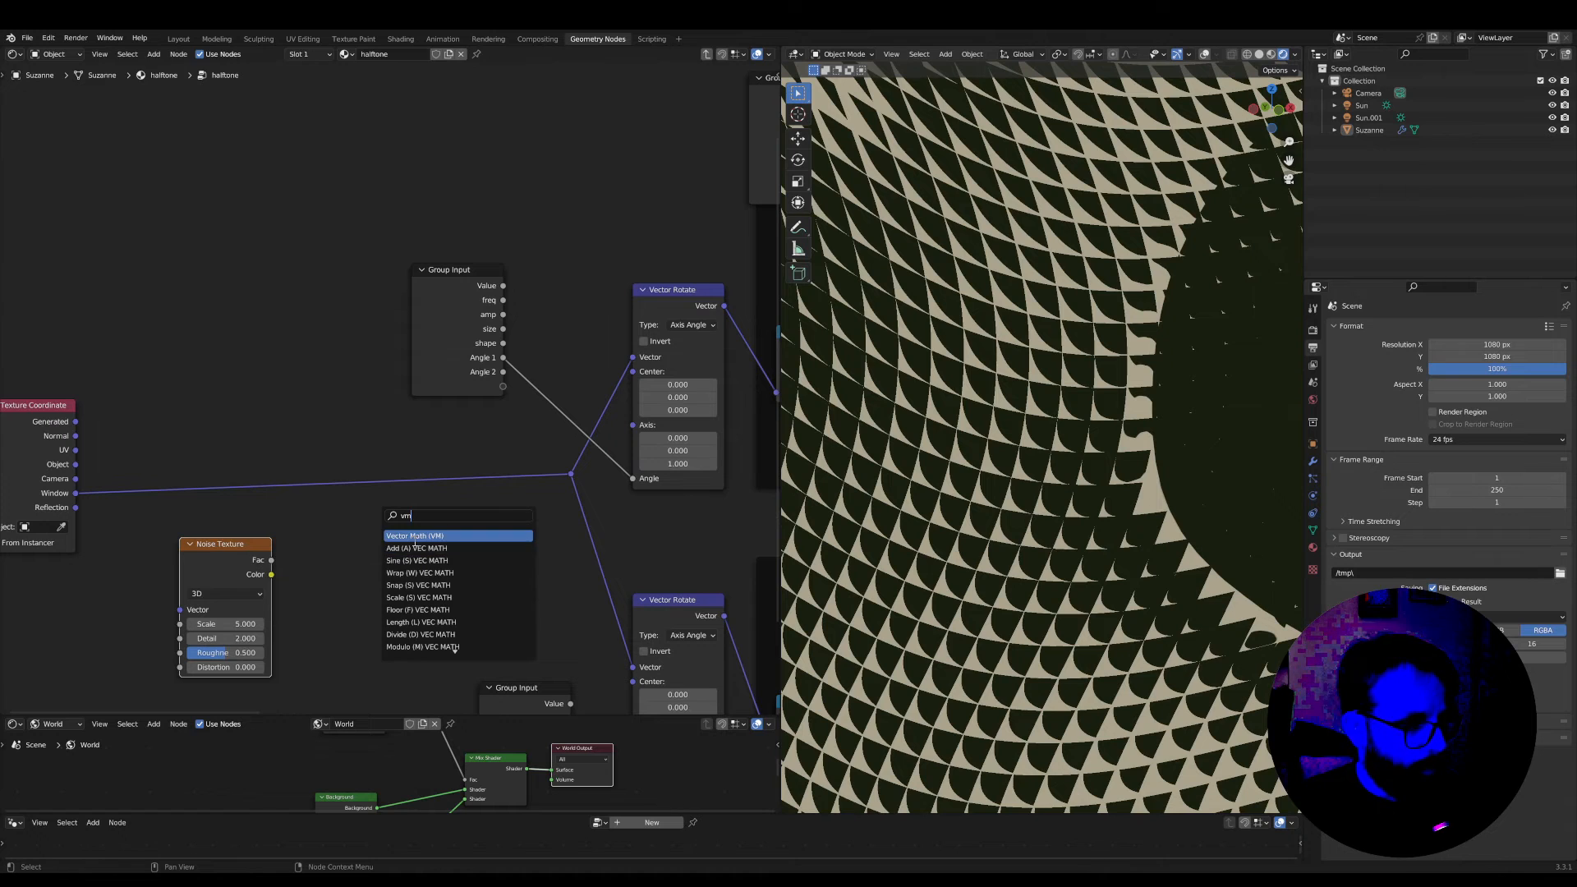
pyautogui.click(410, 535)
pyautogui.click(289, 587)
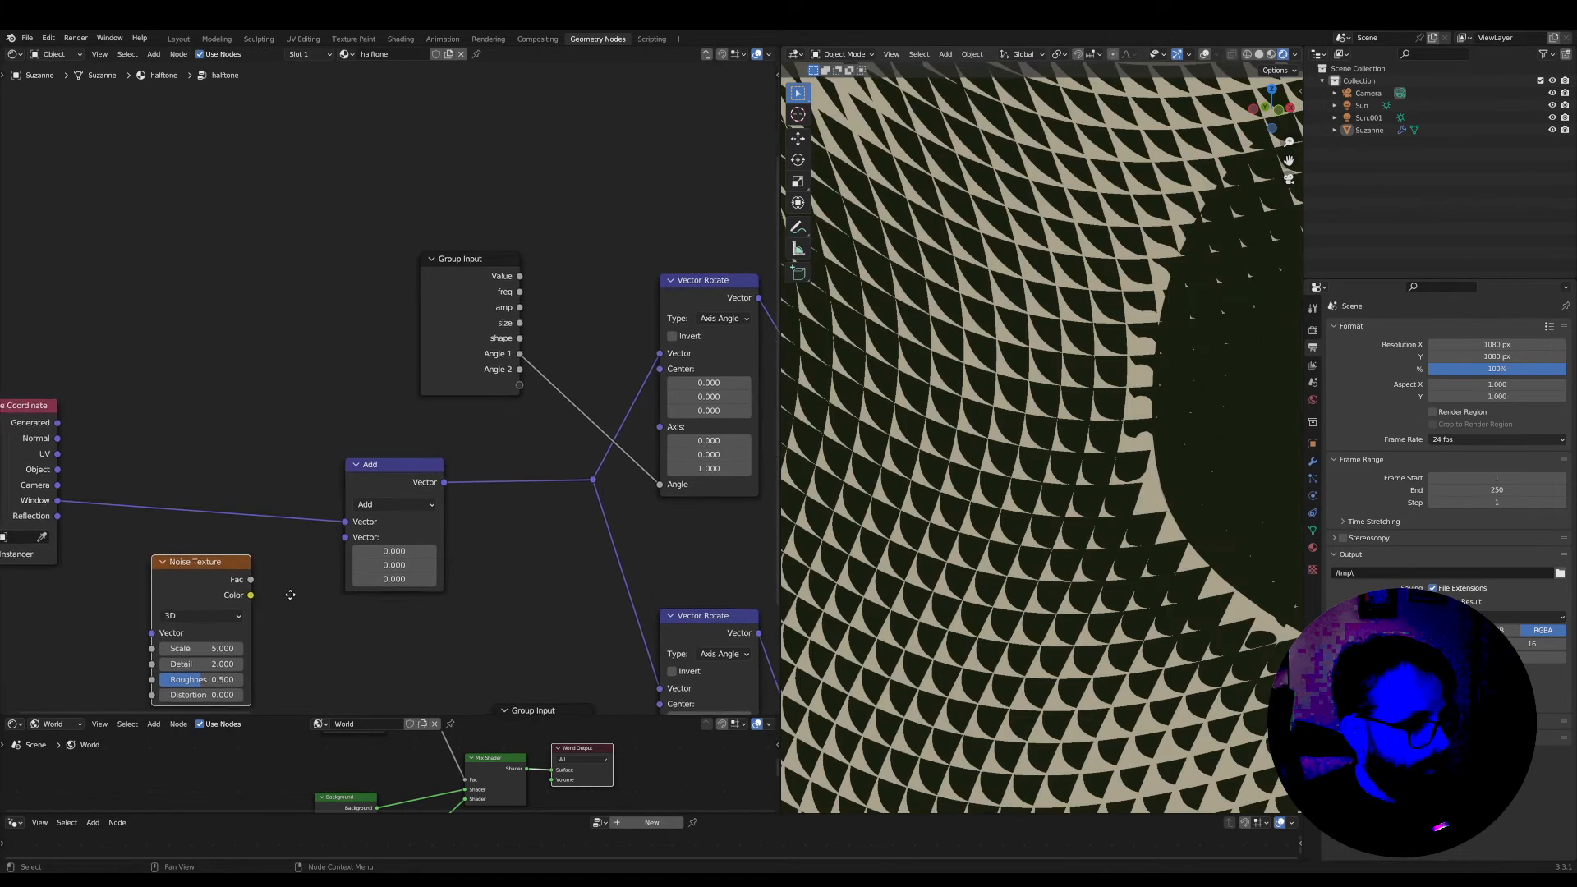
pyautogui.scroll(1, 265, 594)
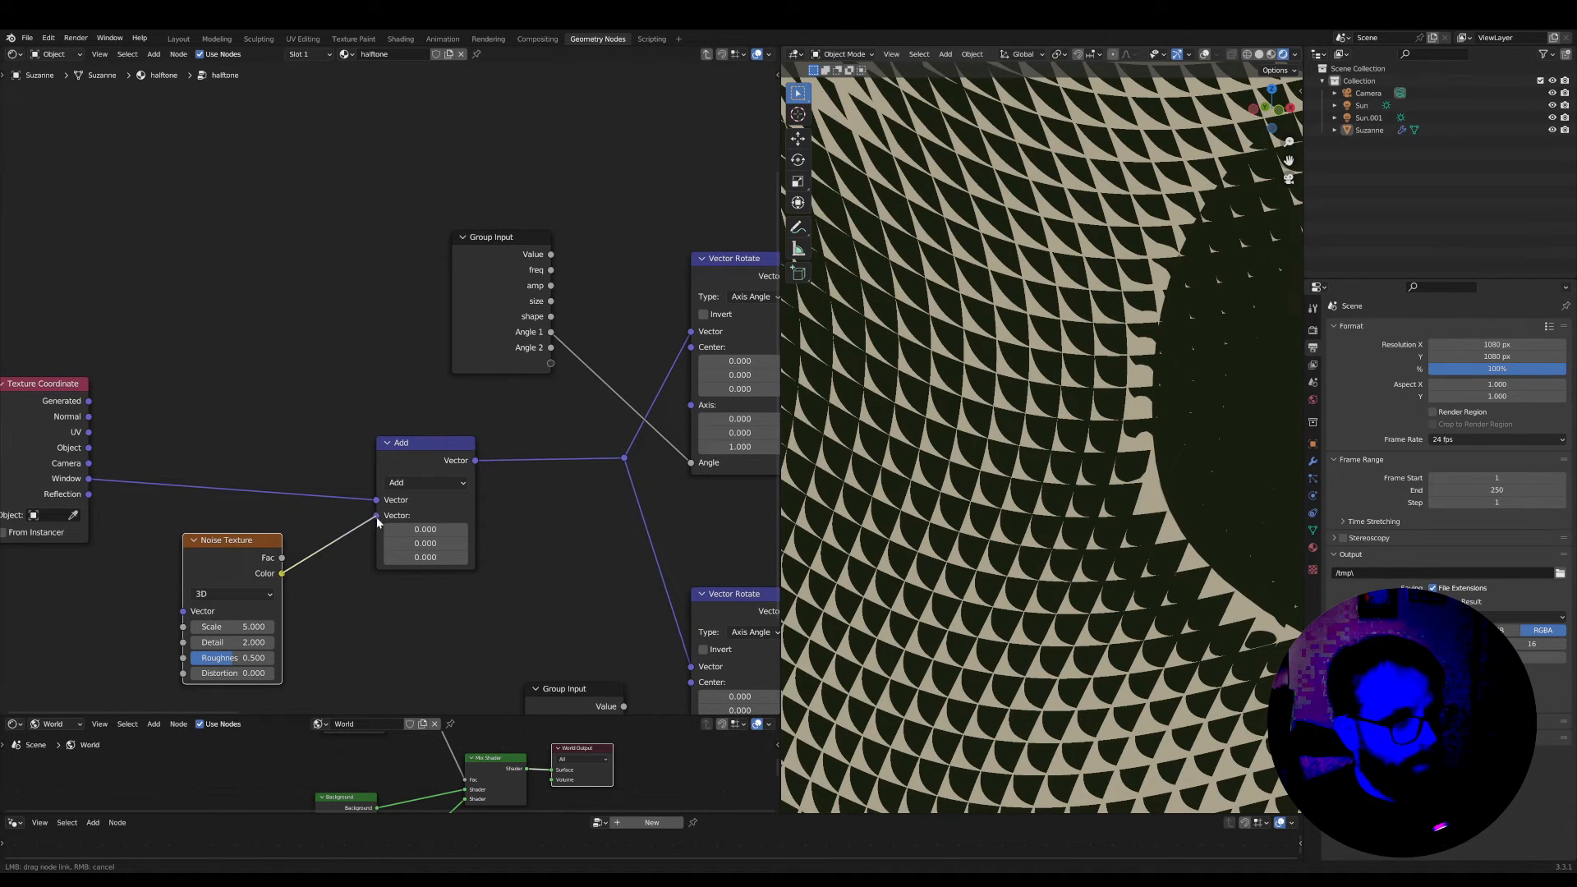
pyautogui.moveTo(377, 522); pyautogui.dragTo(377, 516)
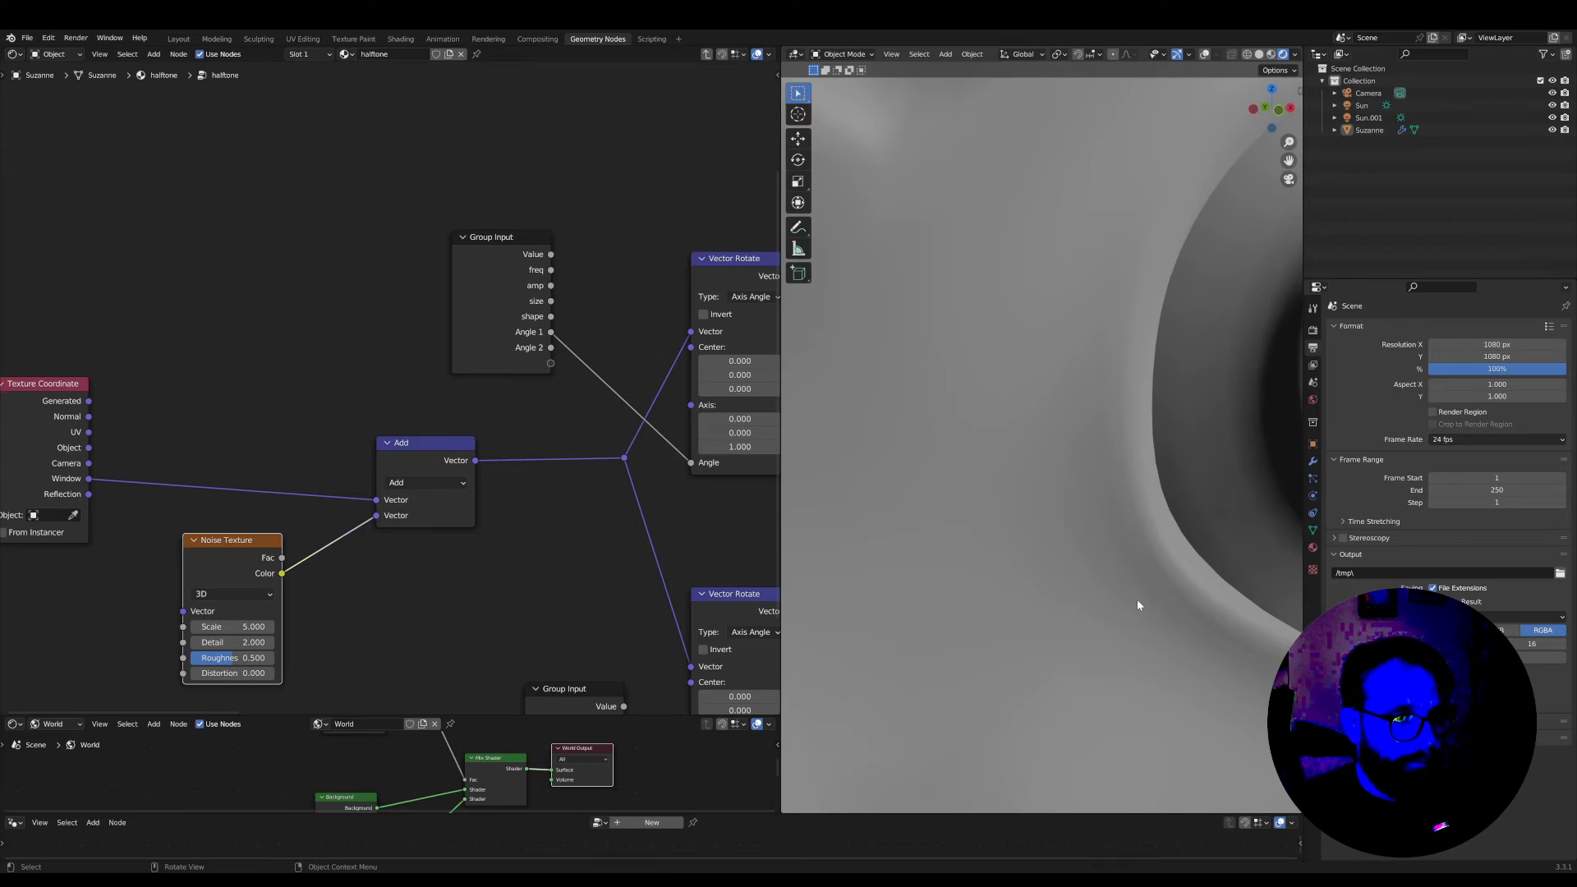
pyautogui.scroll(-8, 1030, 480)
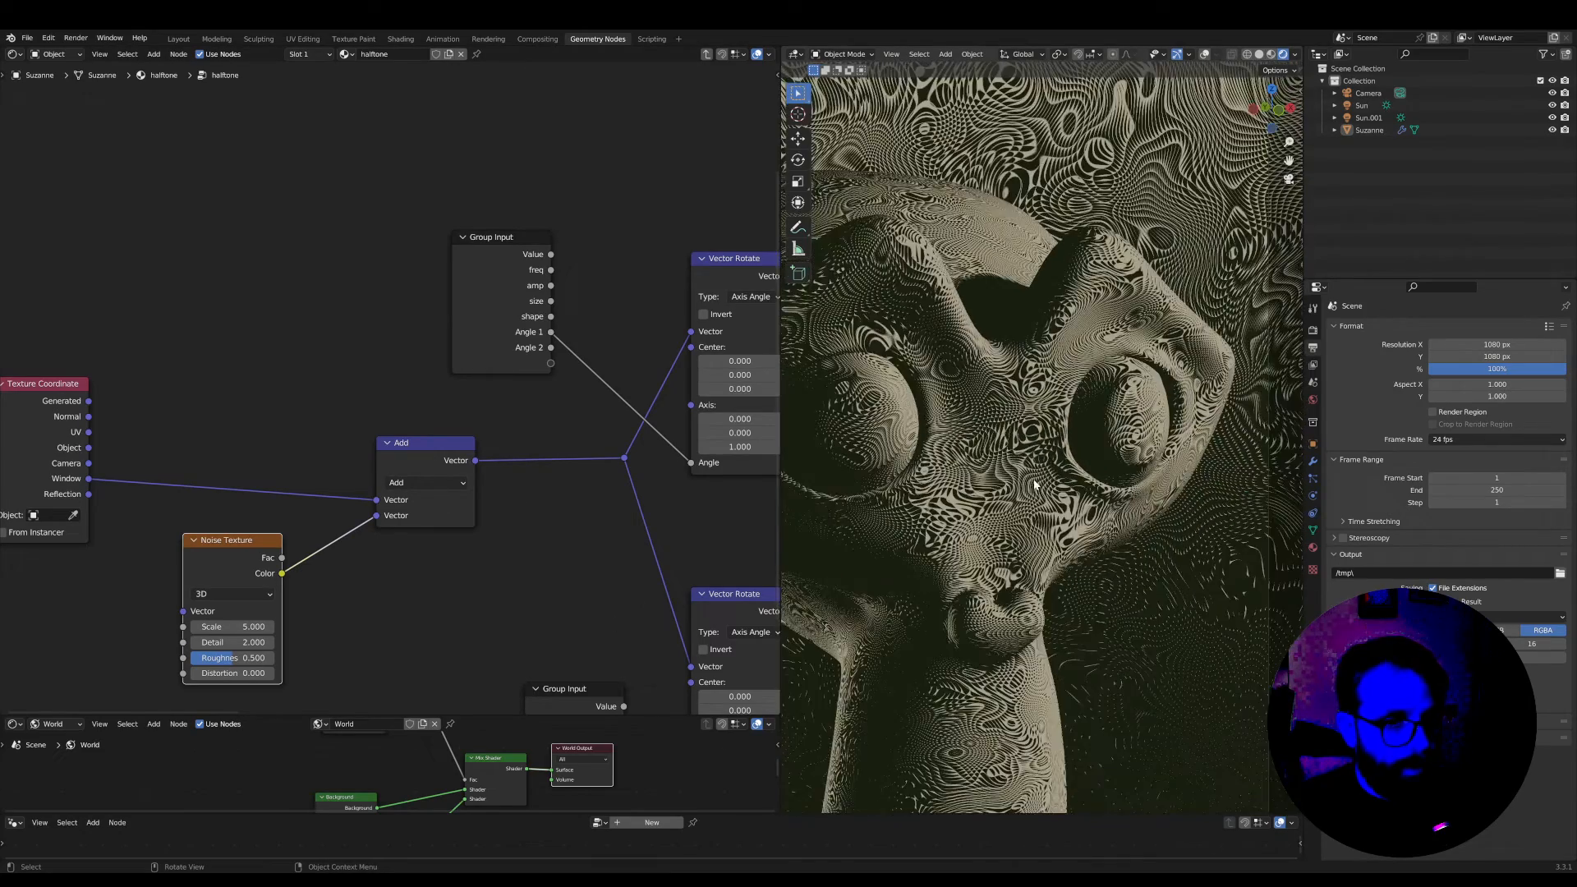
pyautogui.scroll(2, 1029, 493)
pyautogui.scroll(6, 1028, 493)
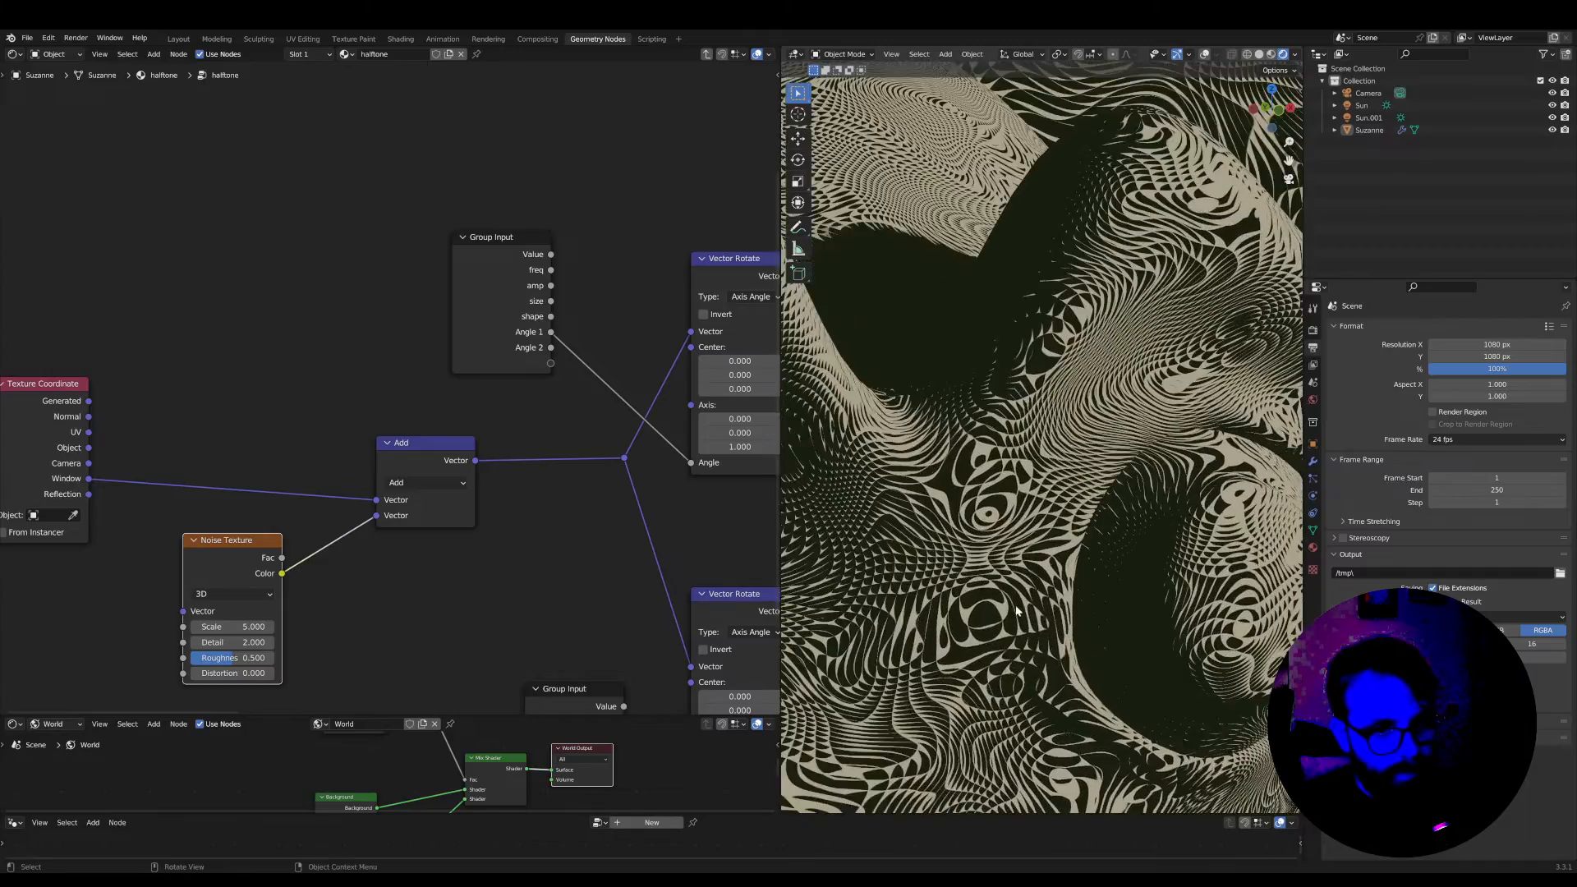
pyautogui.scroll(2, 1029, 514)
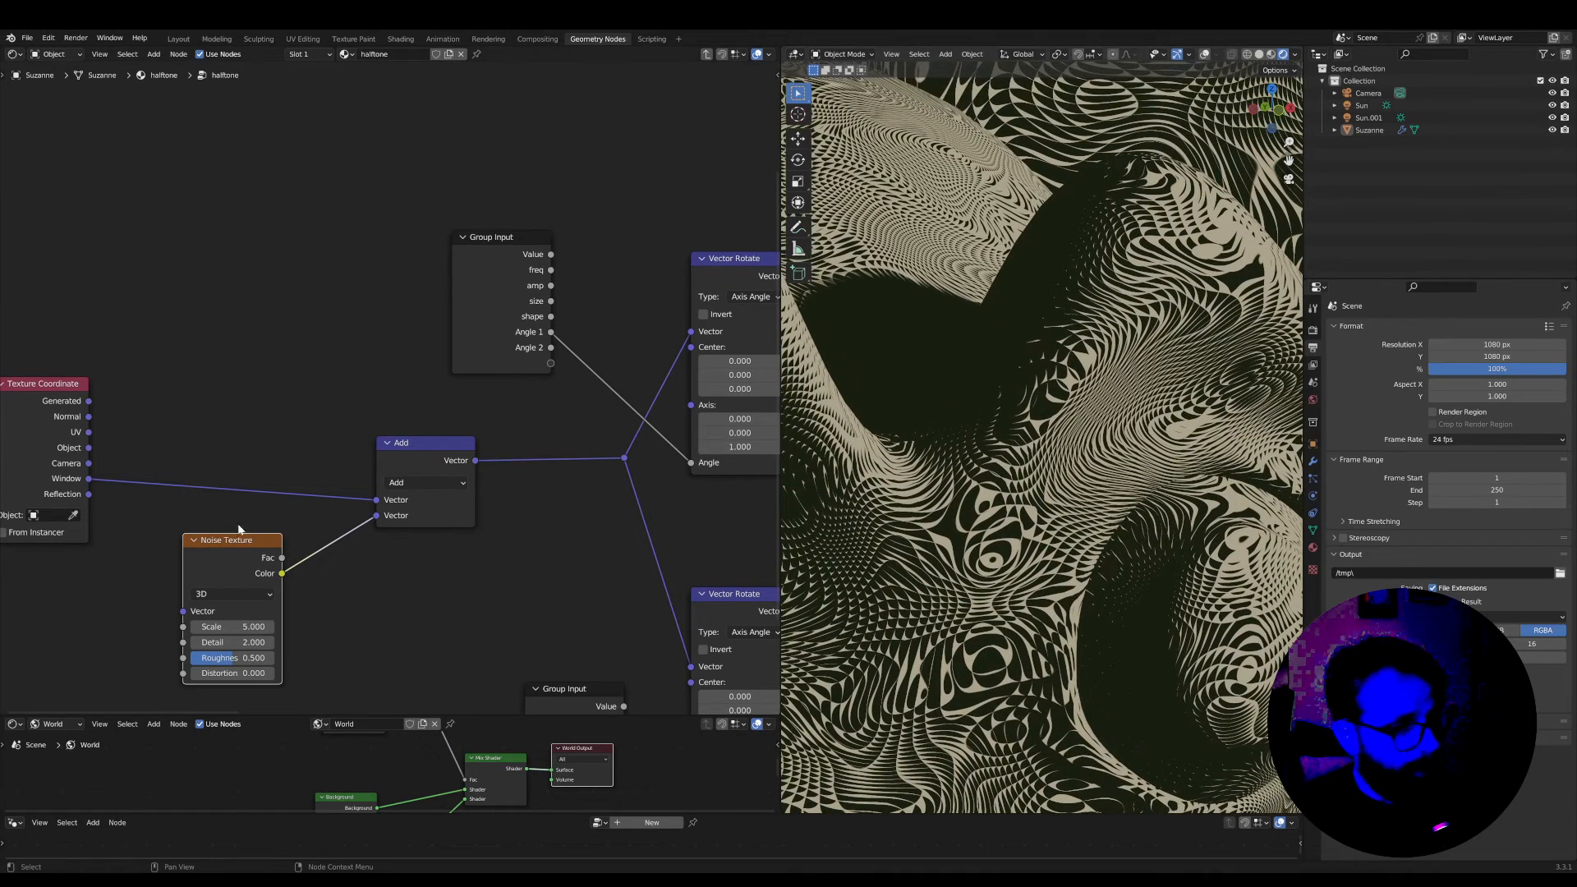
# Insert a Vector Math Scale node between the Noise Texture's Color and the Add node, spacing the nodes to make room
pyautogui.moveTo(358, 551); pyautogui.dragTo(463, 502, button='middle')
pyautogui.scroll(1, 463, 503)
pyautogui.moveTo(513, 413); pyautogui.dragTo(535, 403)
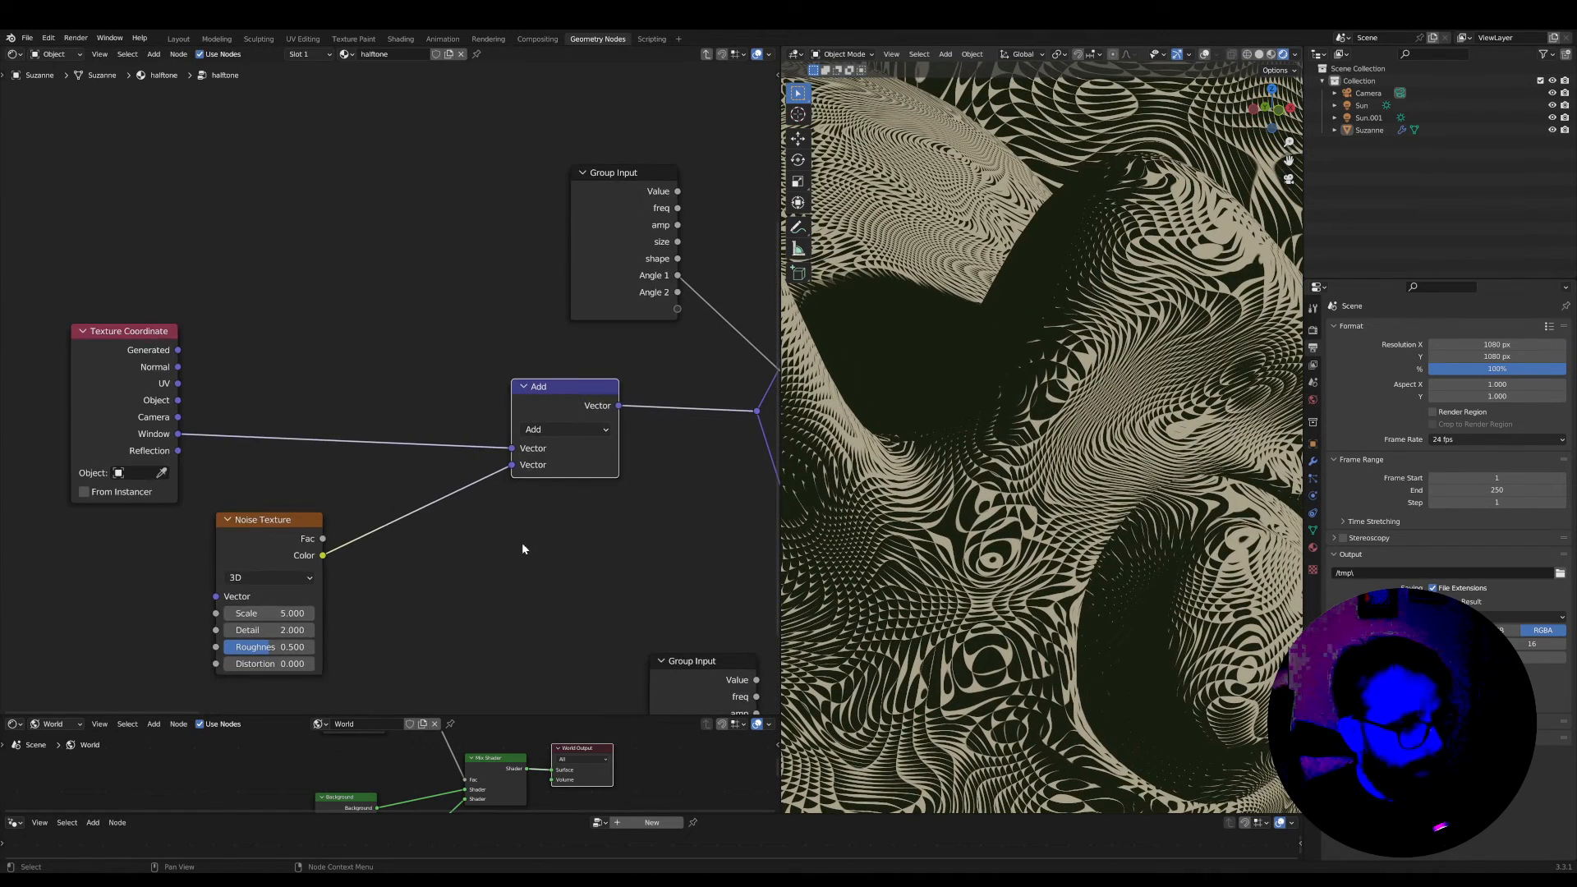
pyautogui.moveTo(522, 544); pyautogui.dragTo(508, 538, button='middle')
pyautogui.hotkey('shift', 'a')
pyautogui.write('s')
pyautogui.write('sca')
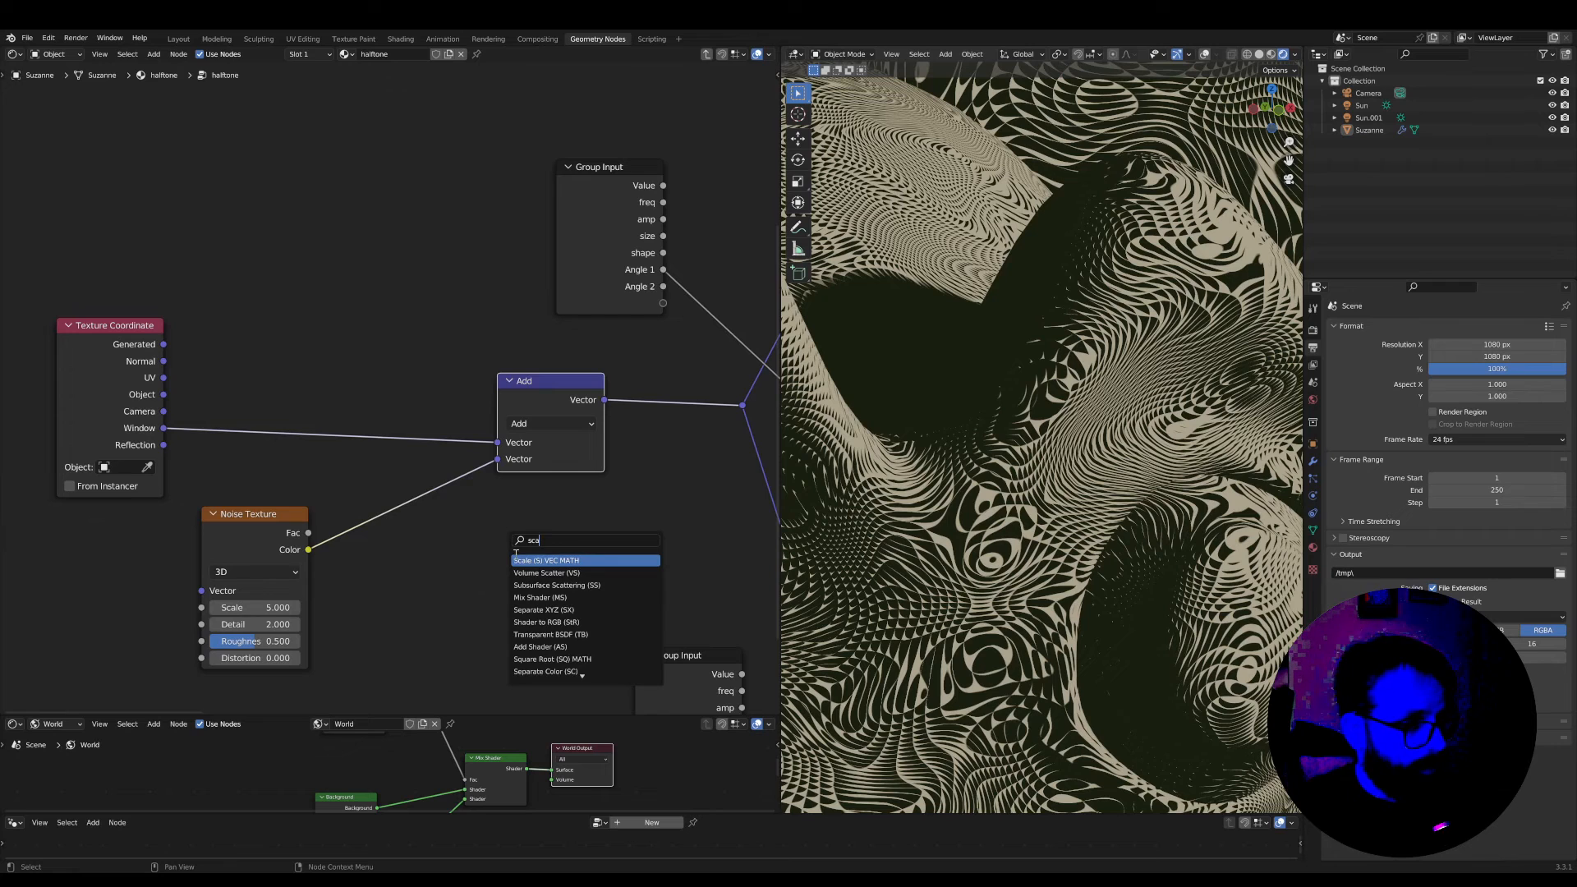
pyautogui.press('Return')
pyautogui.click(449, 519)
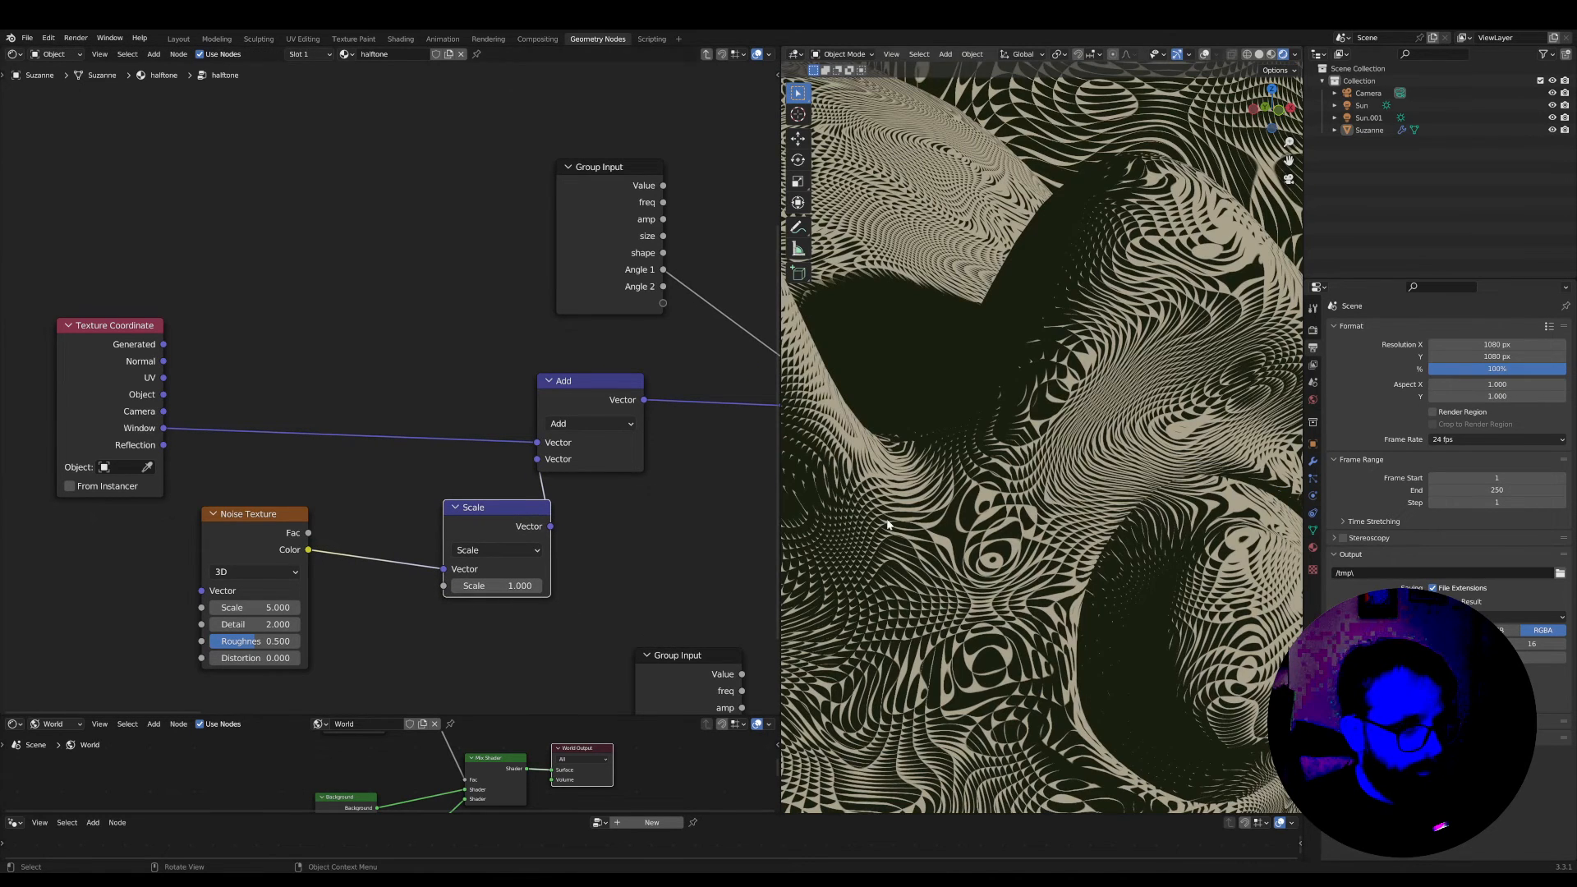
# Set the Scale node's factor to 0.140 and inspect the distorted halftone pattern on the monkey head
pyautogui.moveTo(496, 585); pyautogui.dragTo(425, 585)
pyautogui.scroll(-5, 1069, 584)
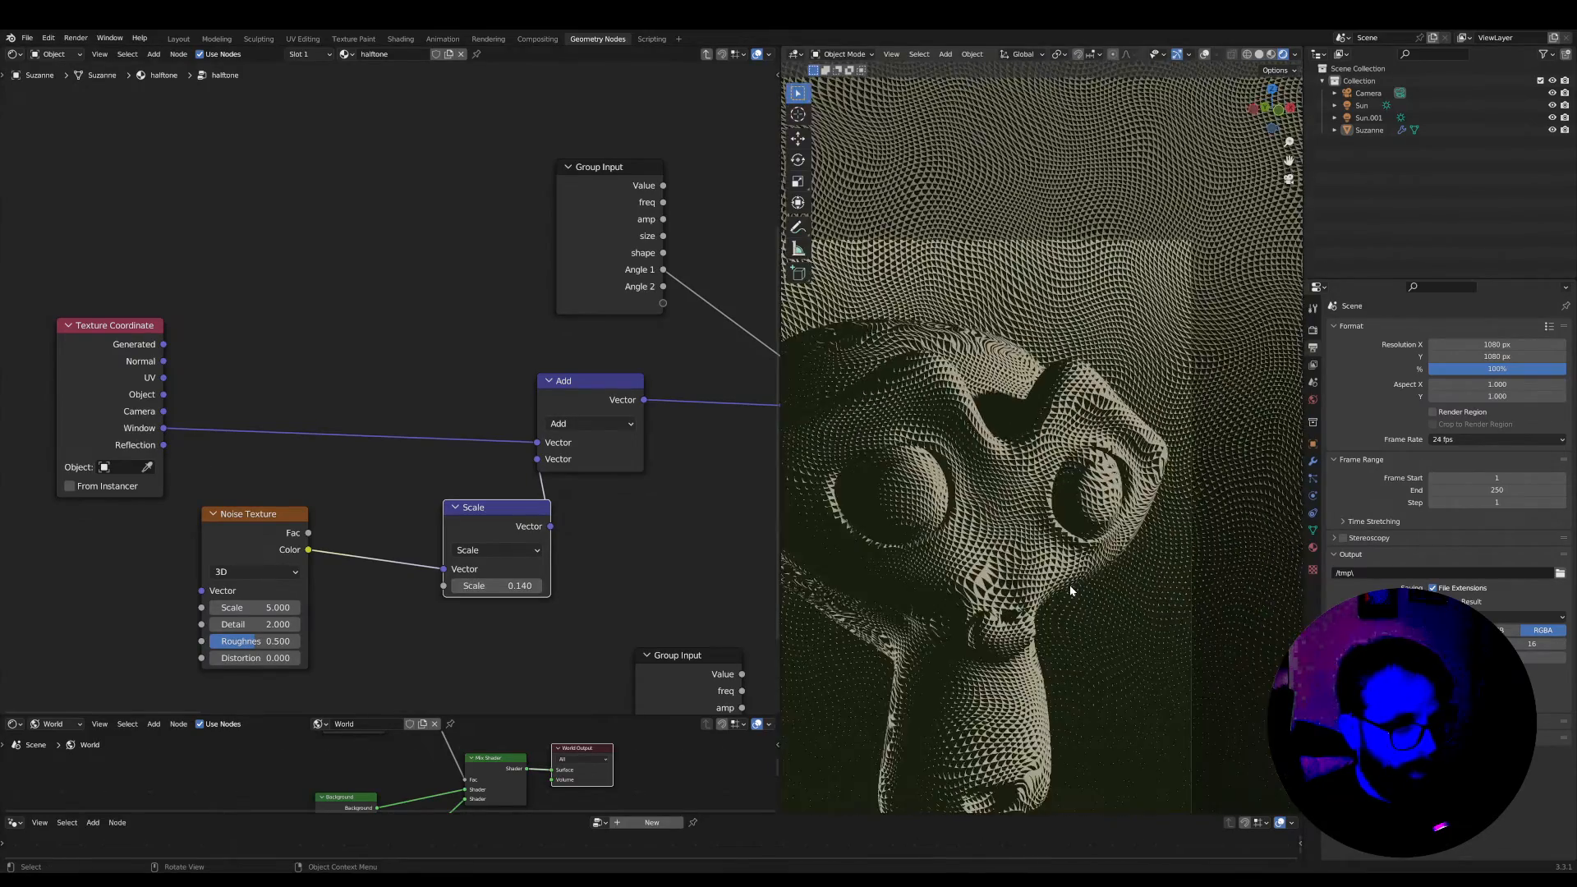
pyautogui.scroll(6, 1084, 608)
pyautogui.scroll(1, 1084, 608)
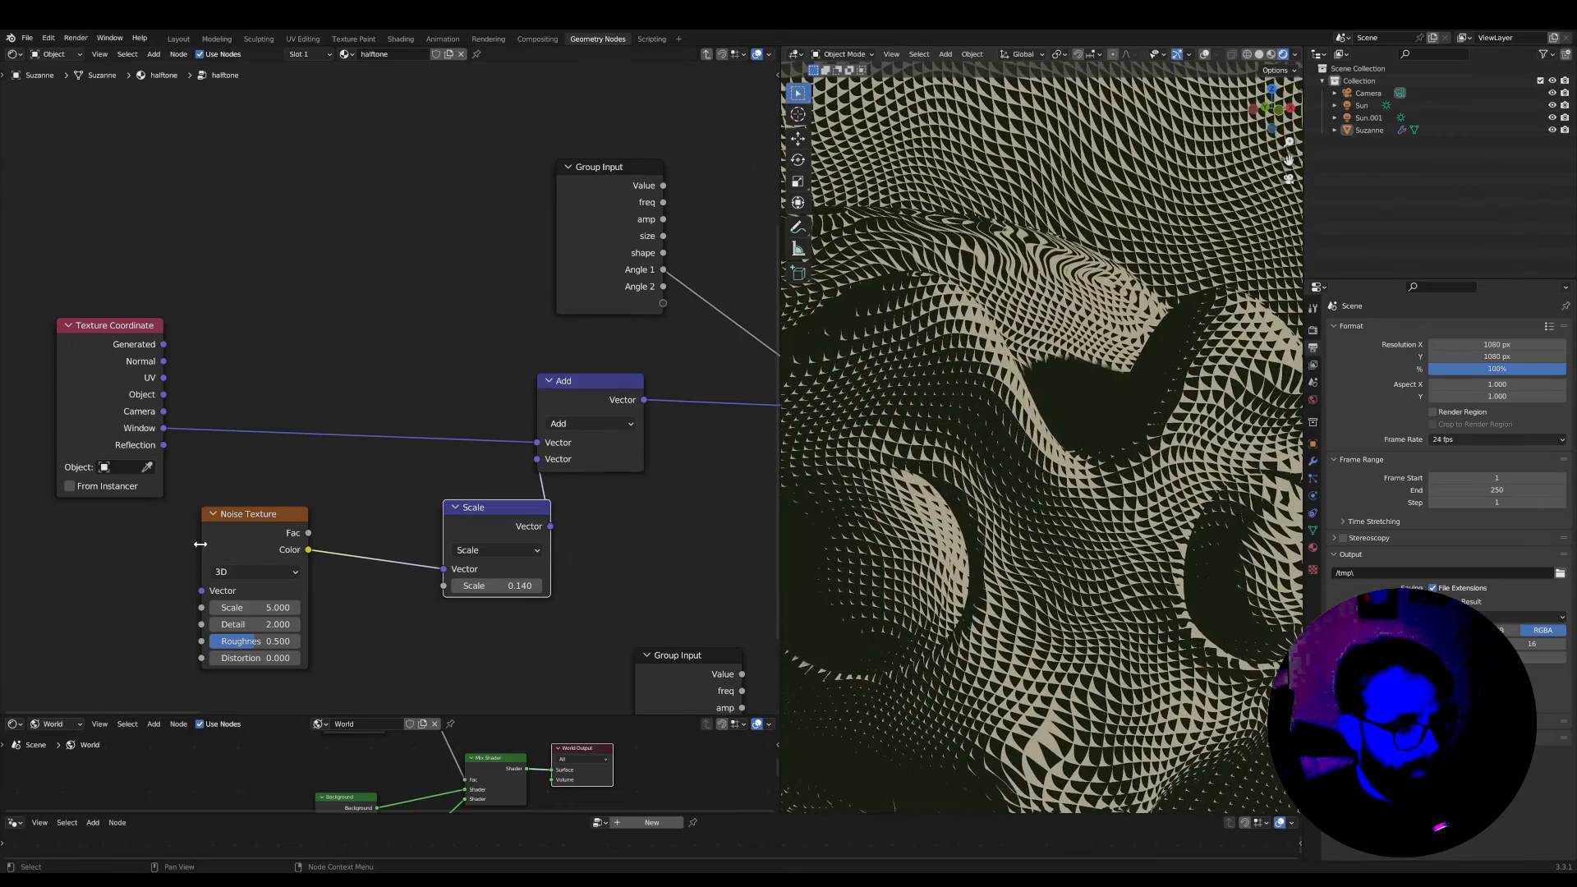
# Move the Noise Texture node closer to the Scale node and widen the 3D viewport
pyautogui.moveTo(248, 515); pyautogui.dragTo(300, 521)
pyautogui.scroll(2, 997, 535)
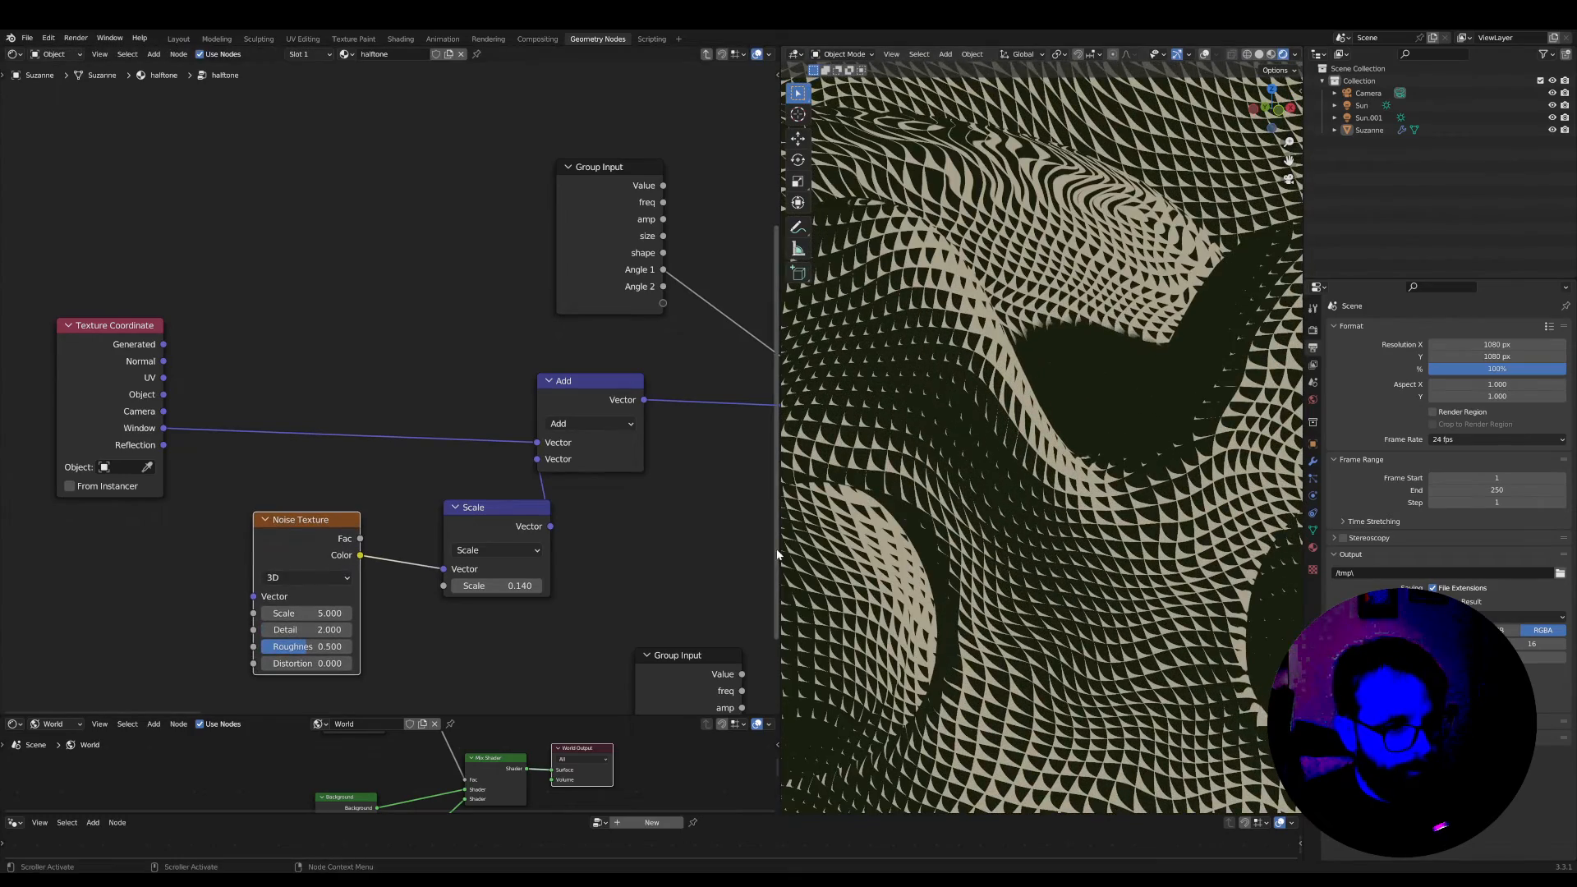
pyautogui.moveTo(781, 550); pyautogui.dragTo(581, 550)
pyautogui.scroll(-3, 942, 535)
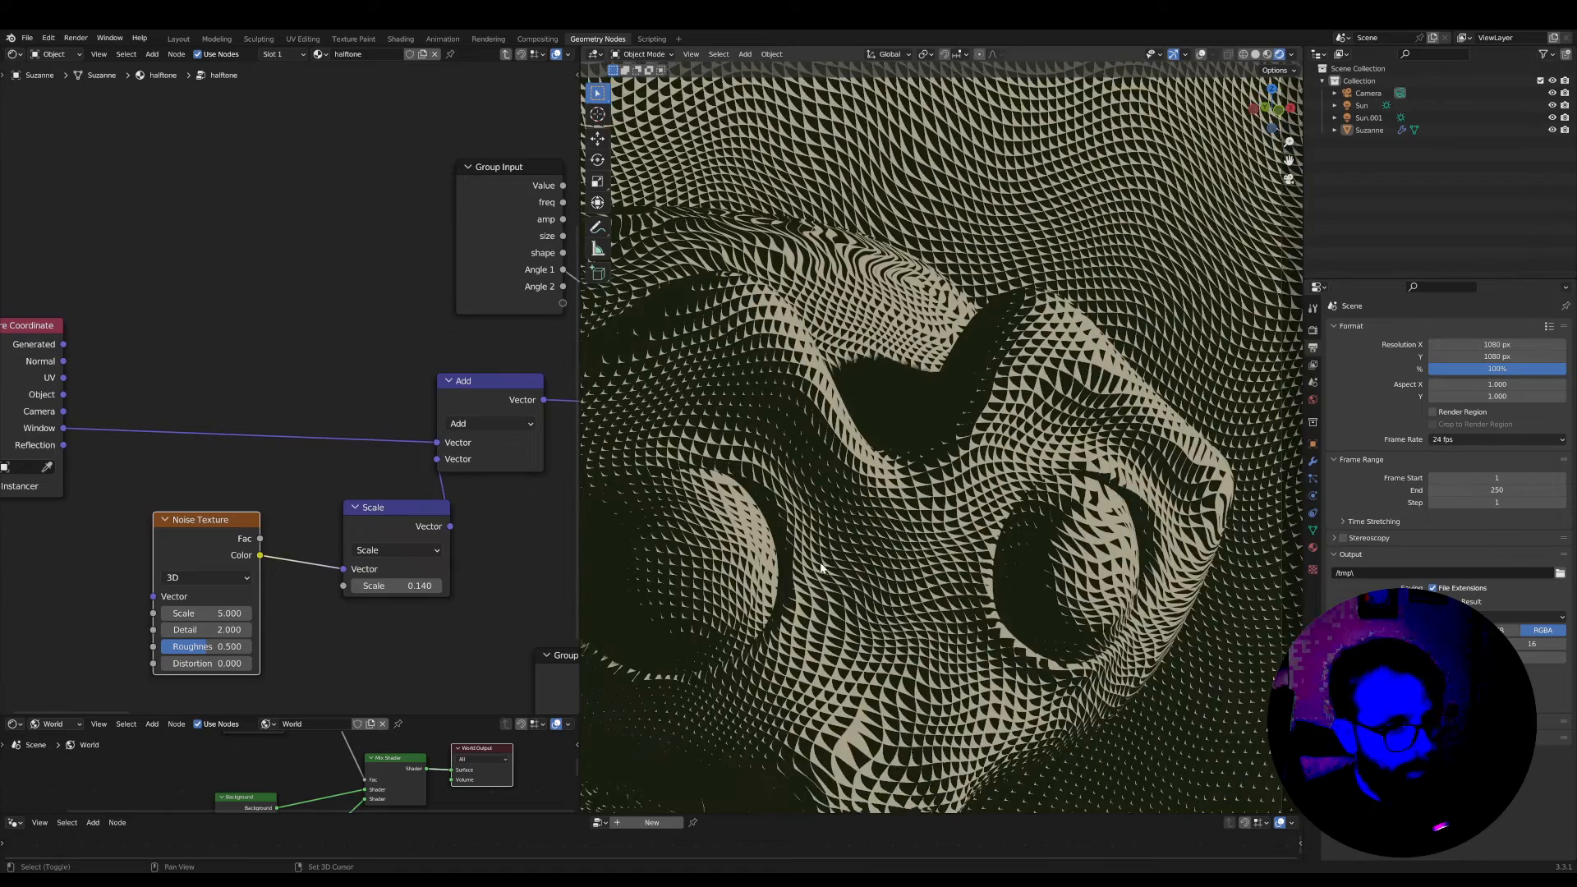
pyautogui.scroll(2, 943, 536)
pyautogui.scroll(4, 246, 648)
# Set the Noise Texture's scale to 800
pyautogui.moveTo(239, 663); pyautogui.dragTo(374, 496, button='middle')
pyautogui.scroll(3, 640, 525)
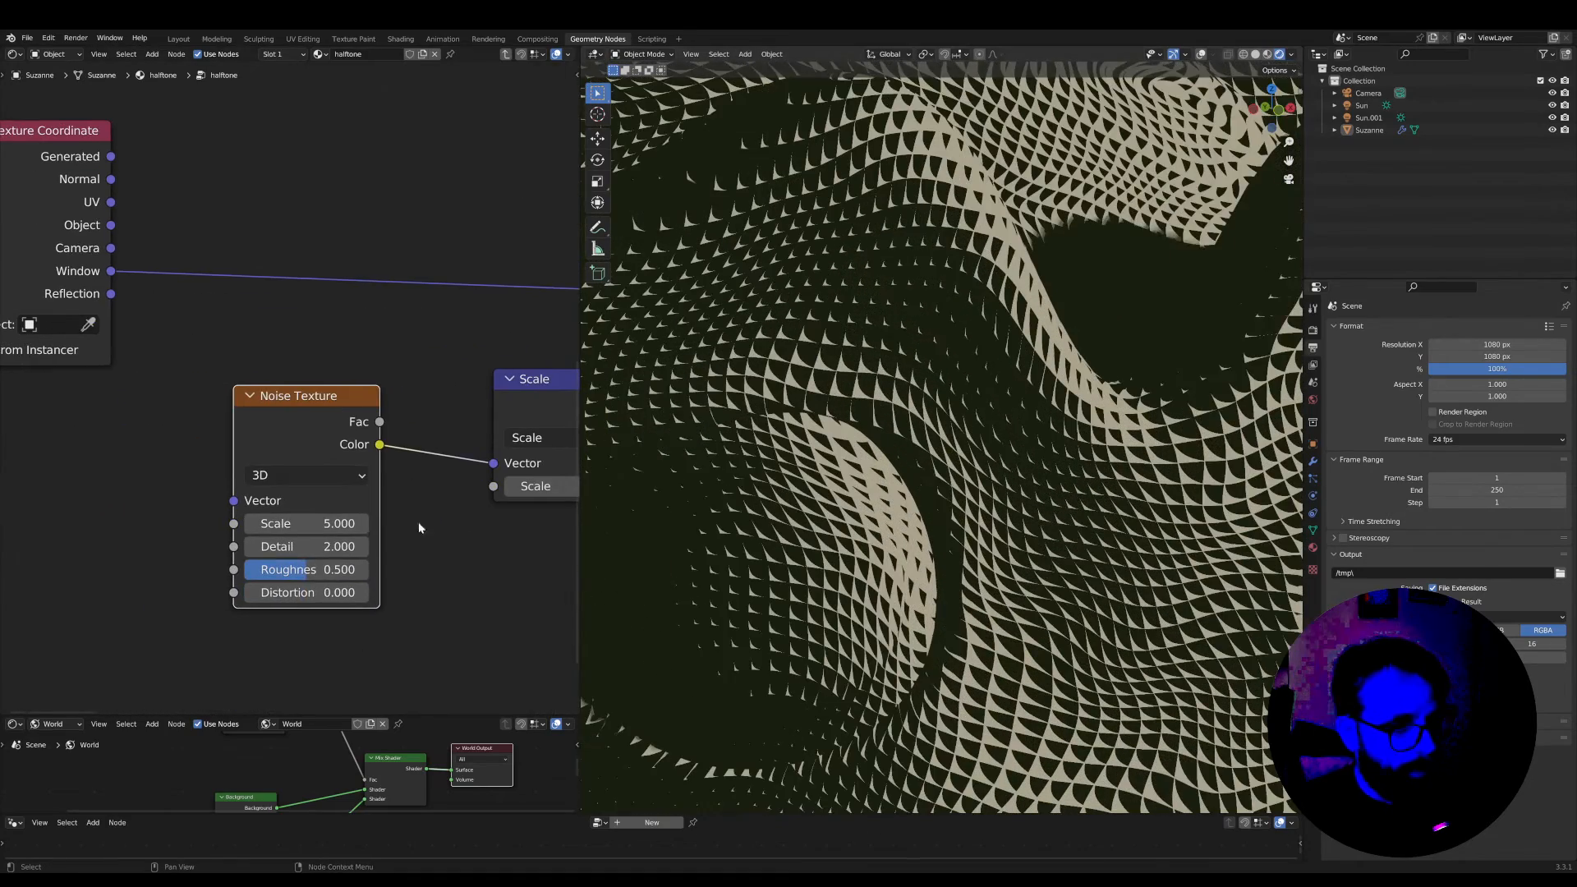
pyautogui.click(289, 530)
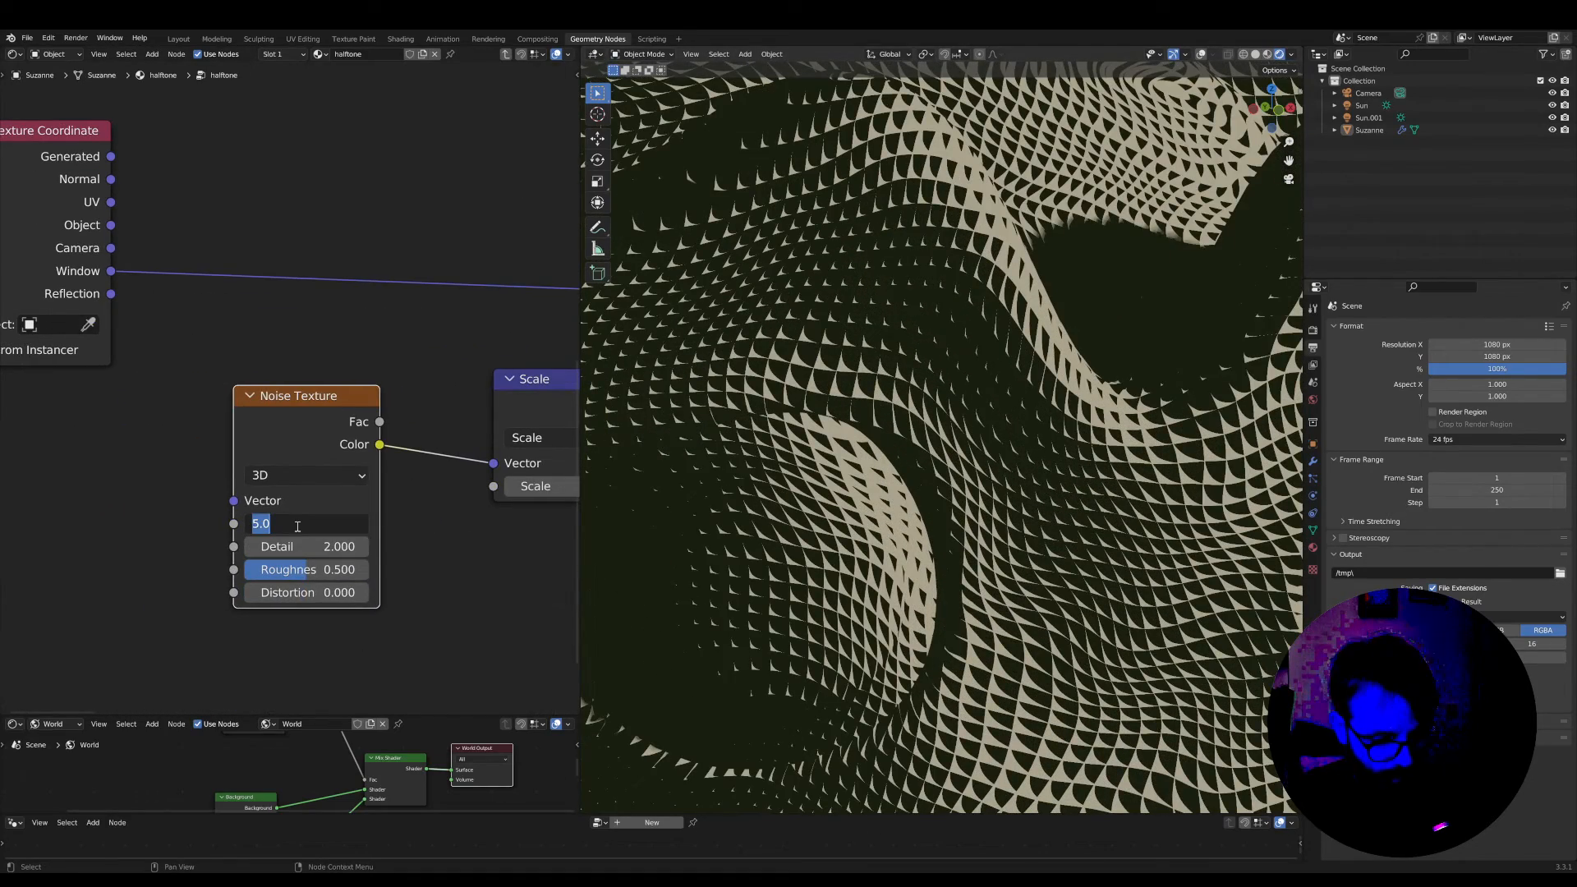
pyautogui.press('Return')
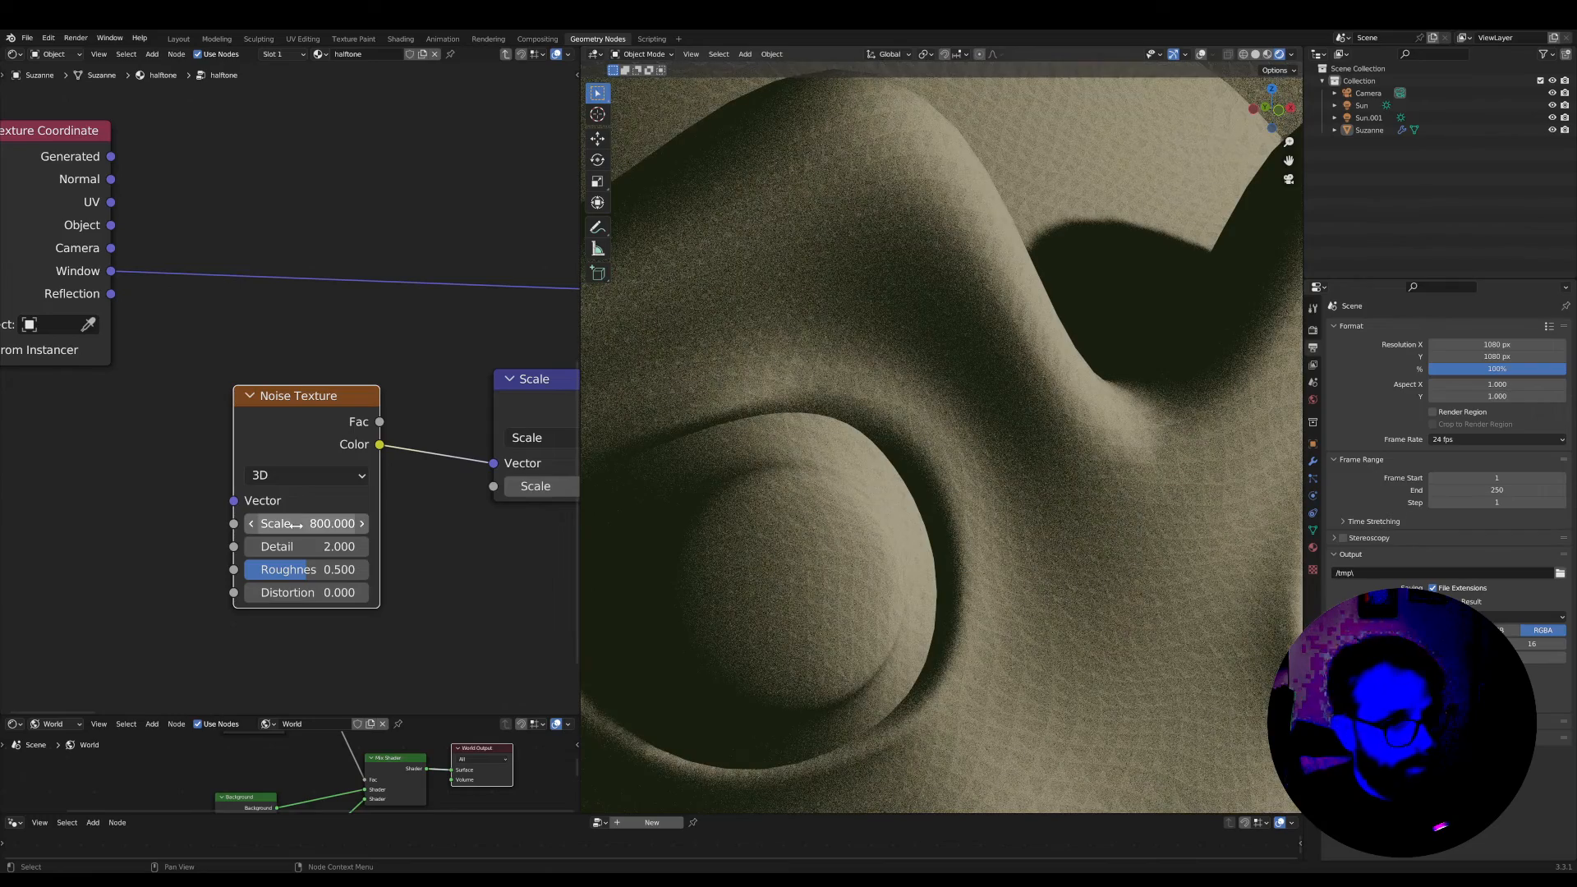
# Set the Scale node's factor to 0.01 and inspect the halftone dots up close
pyautogui.moveTo(522, 527); pyautogui.dragTo(366, 593, button='middle')
pyautogui.keyDown('shift'); pyautogui.moveTo(454, 552); pyautogui.dragTo(314, 553); pyautogui.keyUp('shift')
pyautogui.click(440, 553)
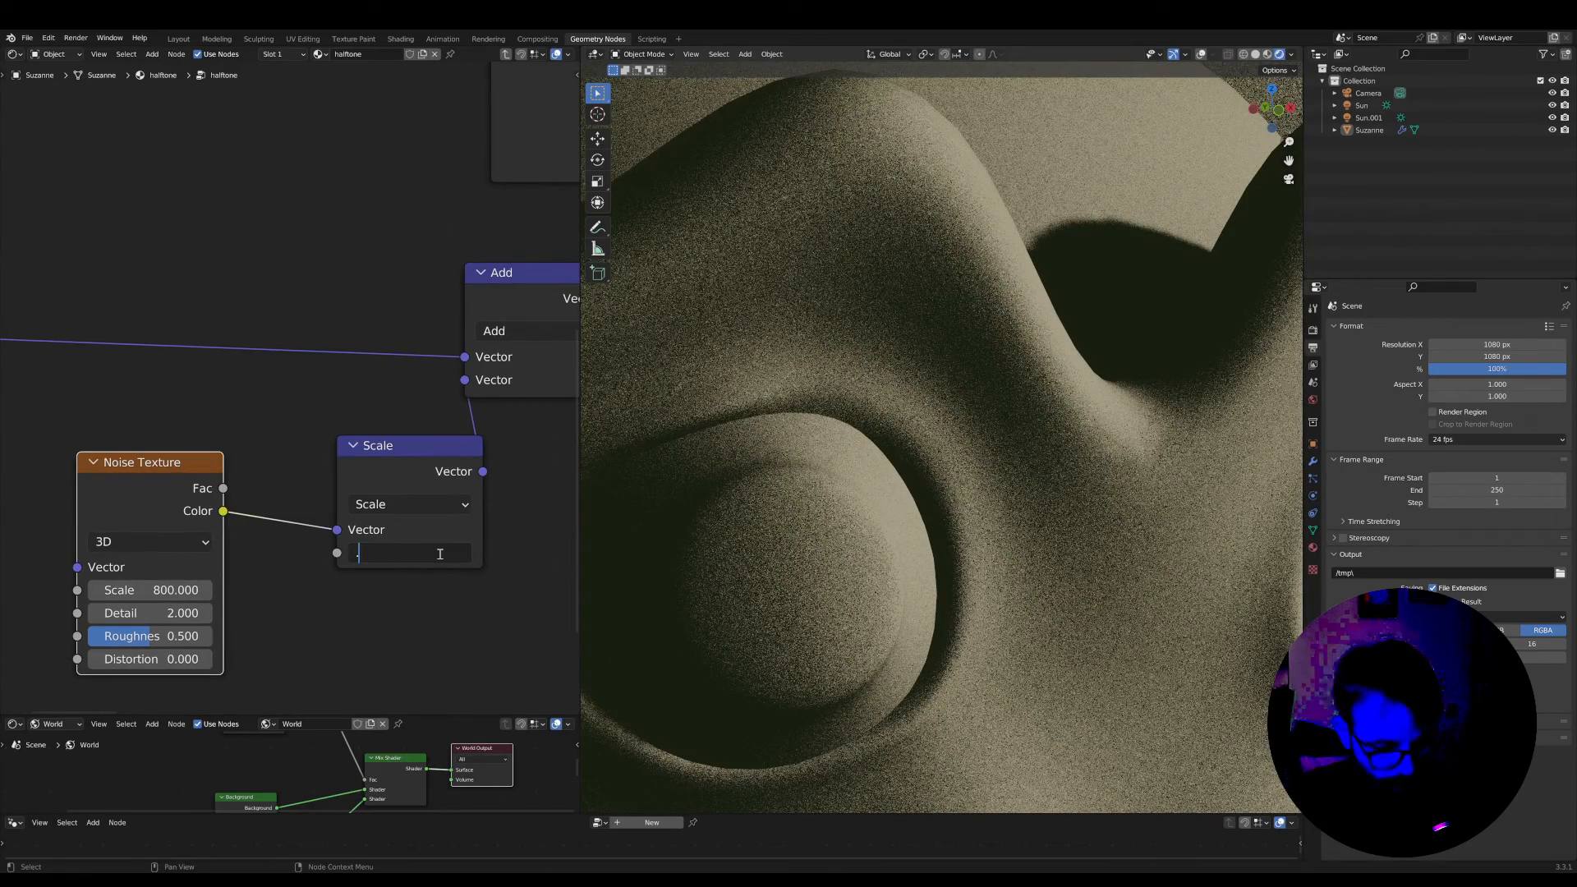
pyautogui.press('Return')
pyautogui.scroll(4, 978, 563)
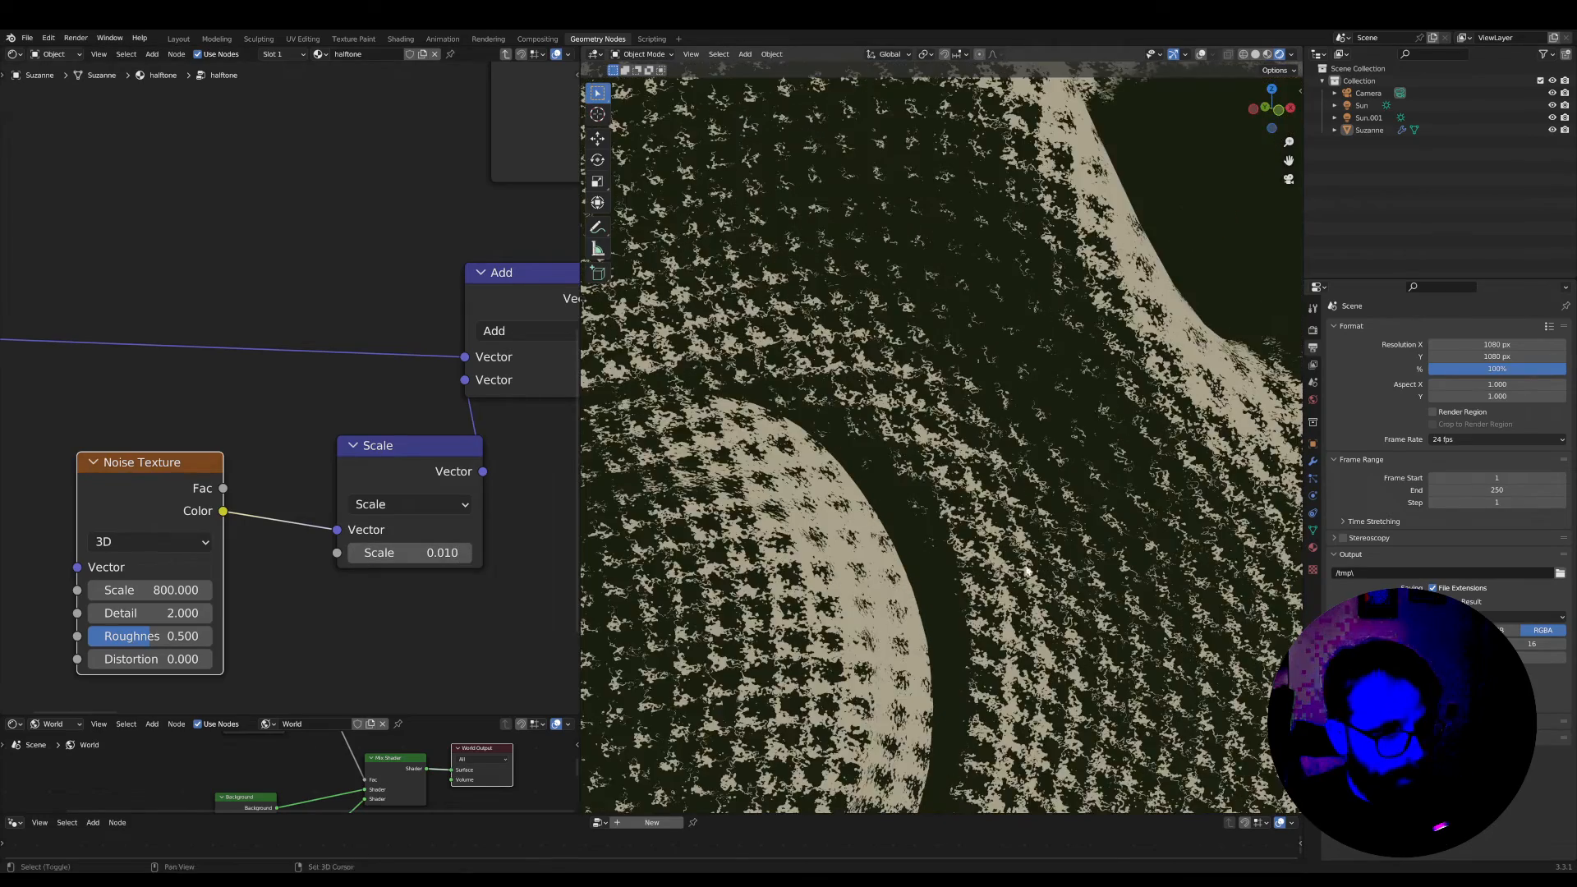
pyautogui.scroll(4, 977, 563)
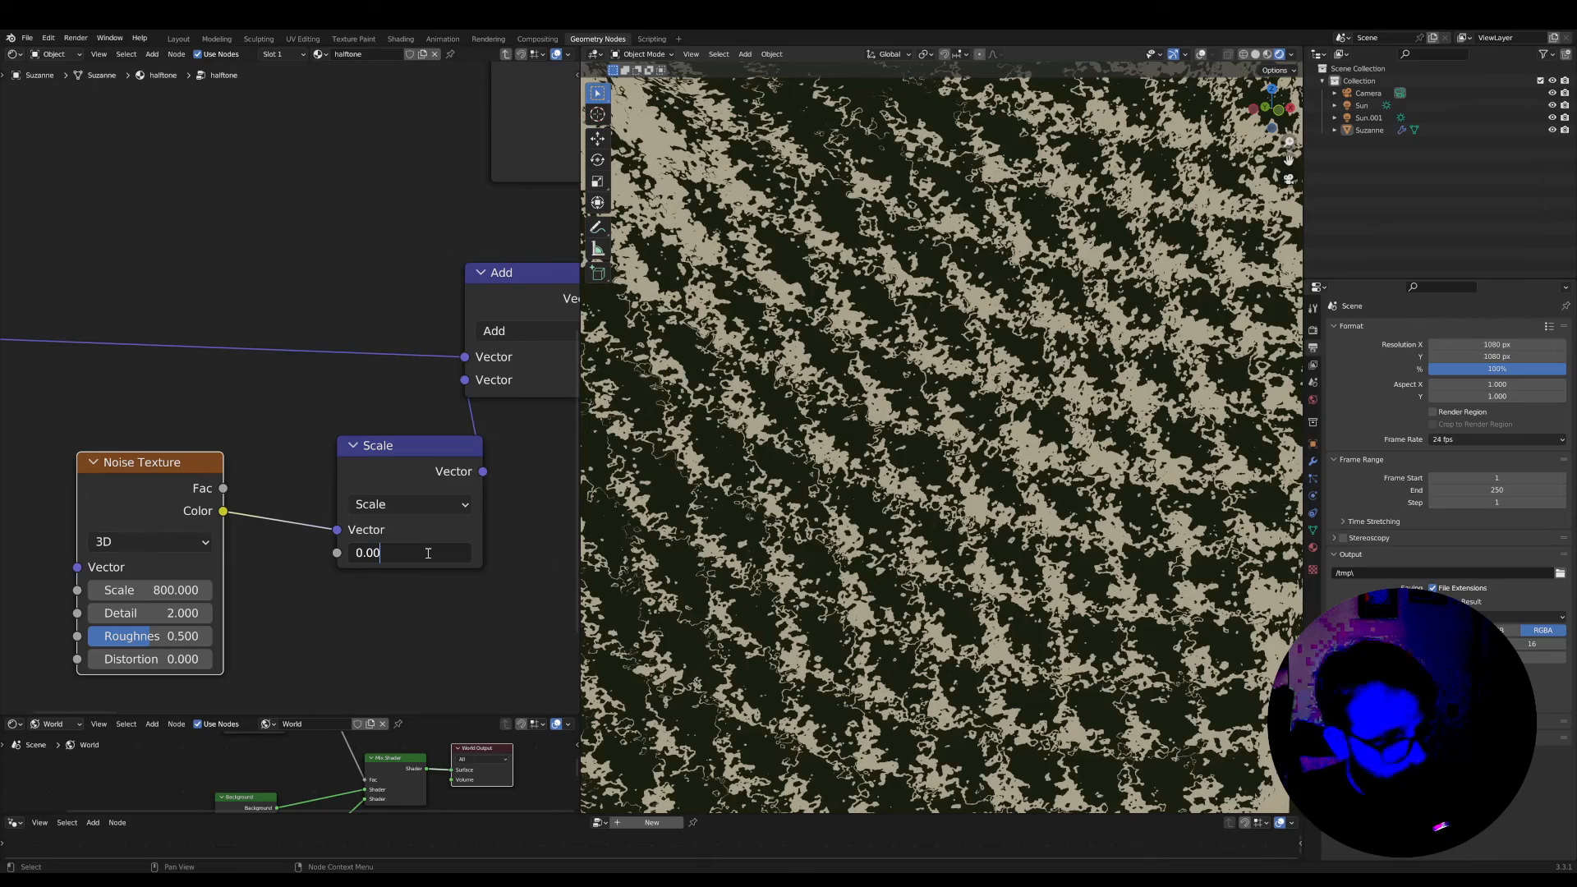
# Reduce the Scale node's factor to 0.003 and check the dot edges on the monkey's face
pyautogui.click(427, 553)
pyautogui.write('0.003')
pyautogui.press('Return')
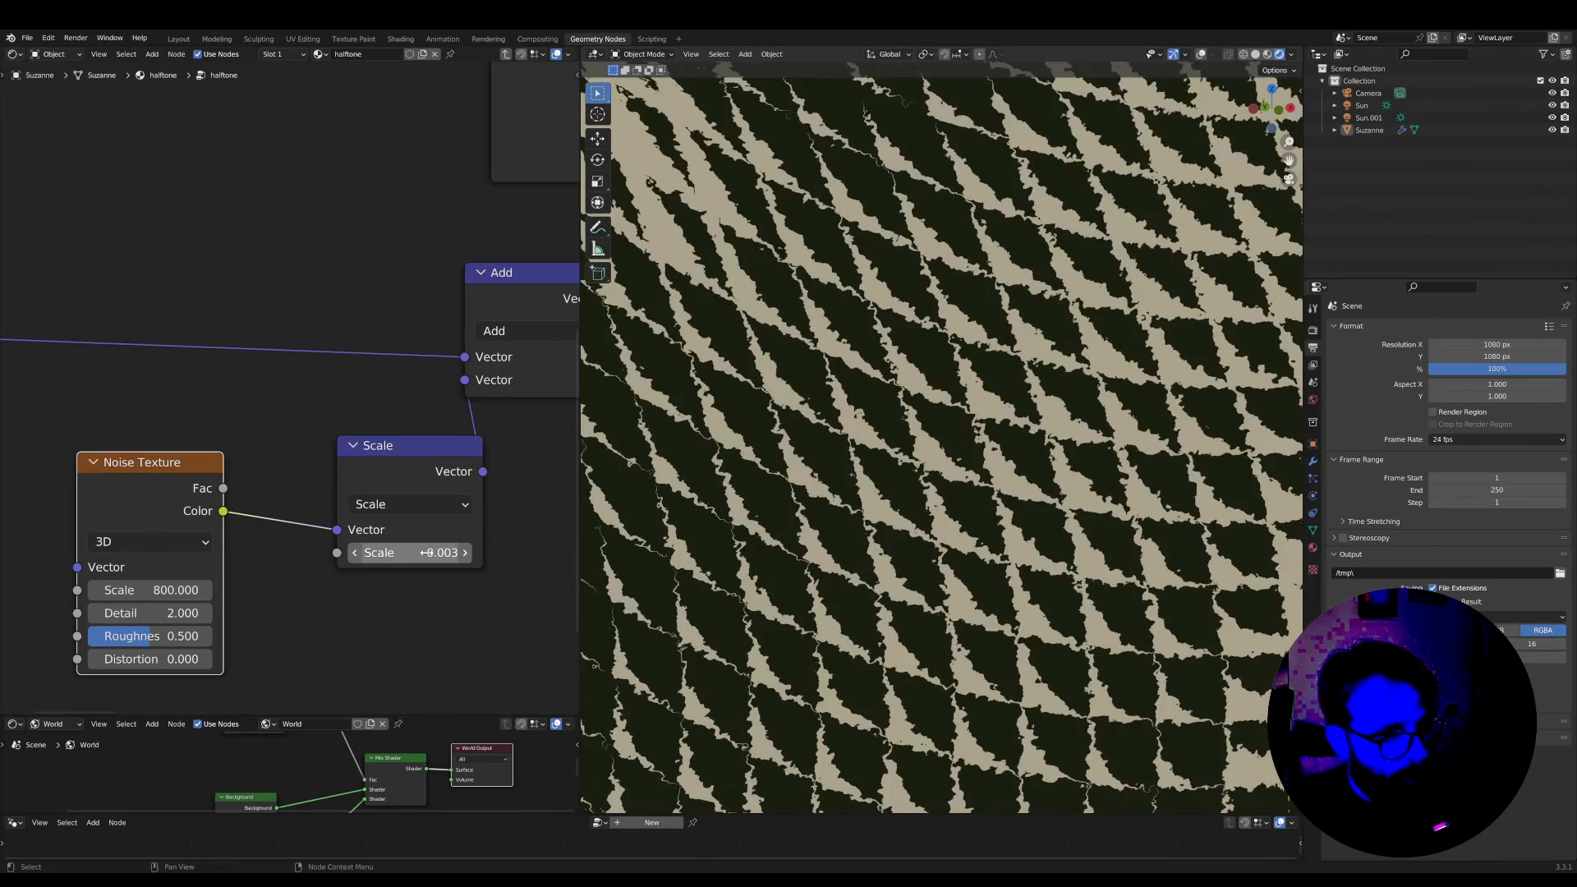
pyautogui.scroll(-8, 850, 633)
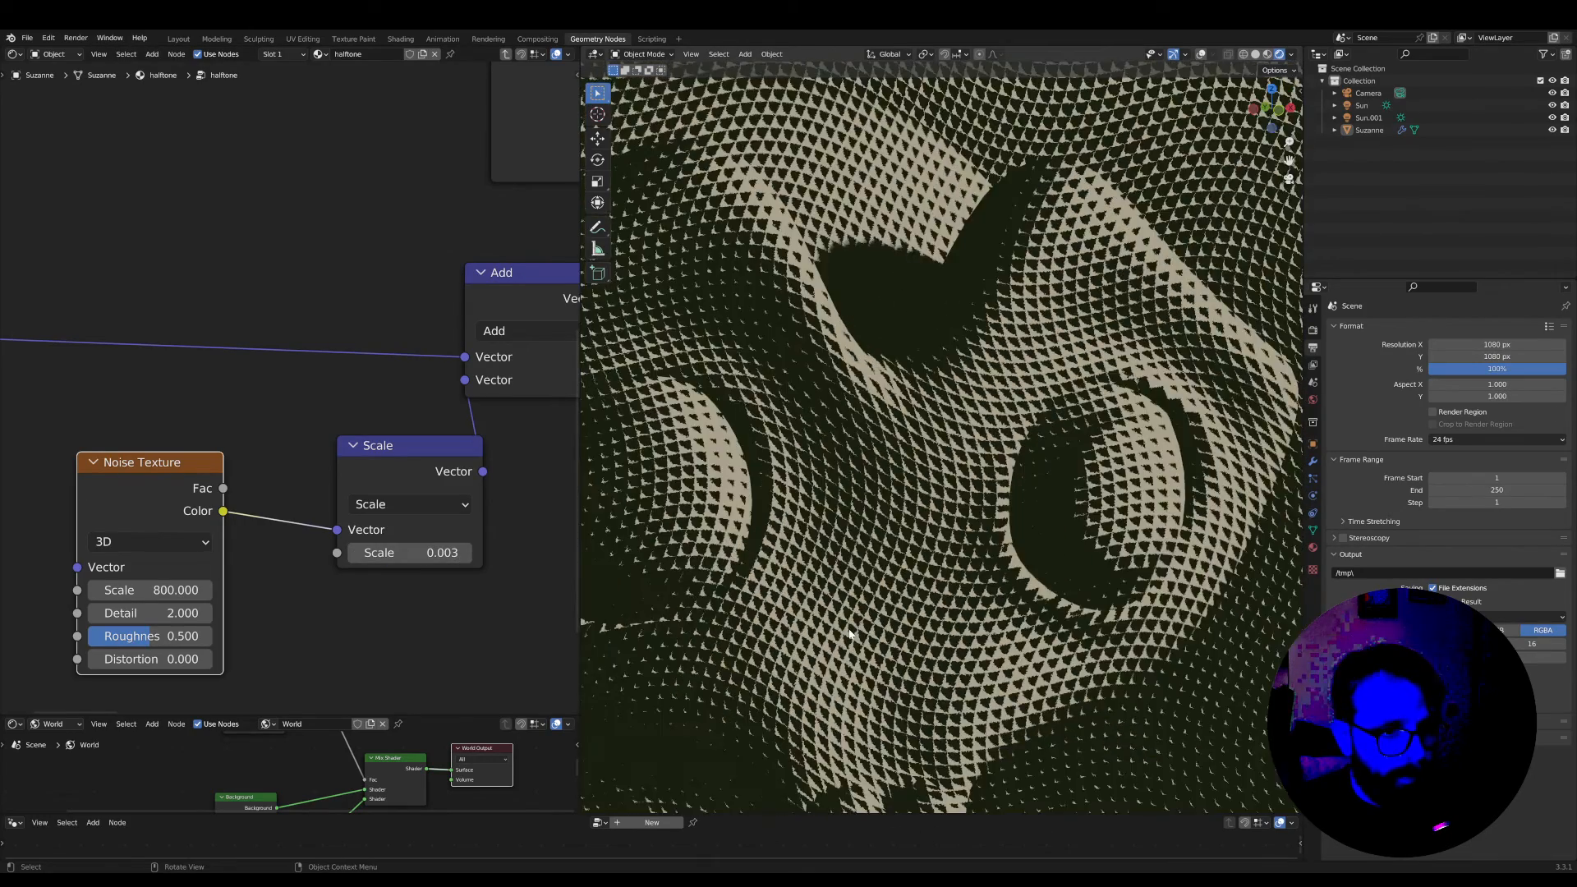
pyautogui.scroll(5, 850, 633)
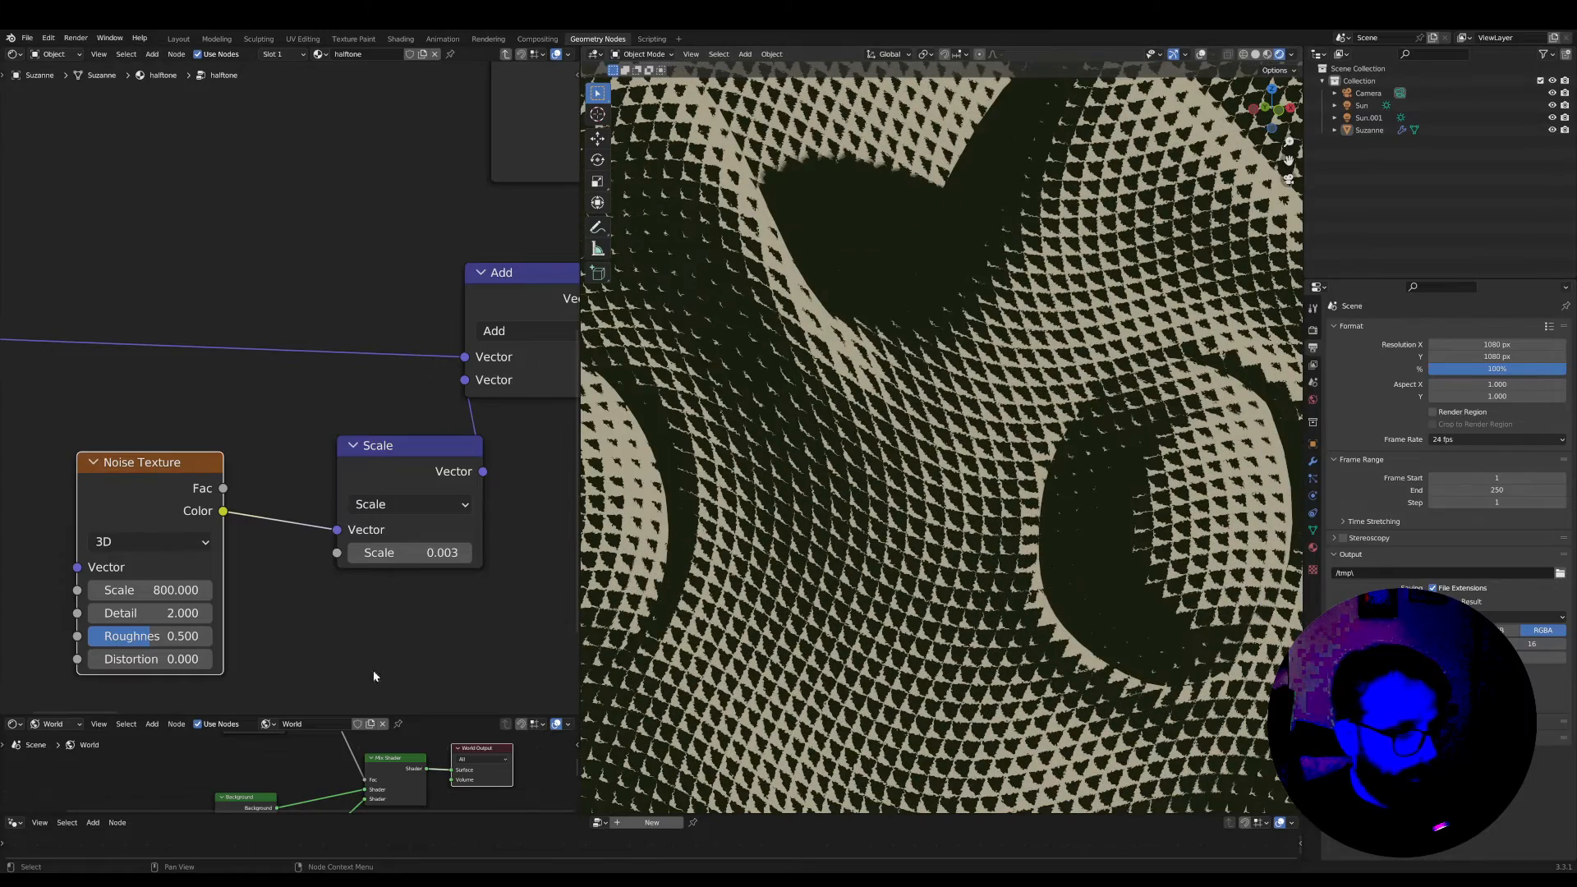
# Set the Noise Texture's scale to 400 and shift the node closer to the Scale node
pyautogui.scroll(1, 373, 670)
pyautogui.click(123, 625)
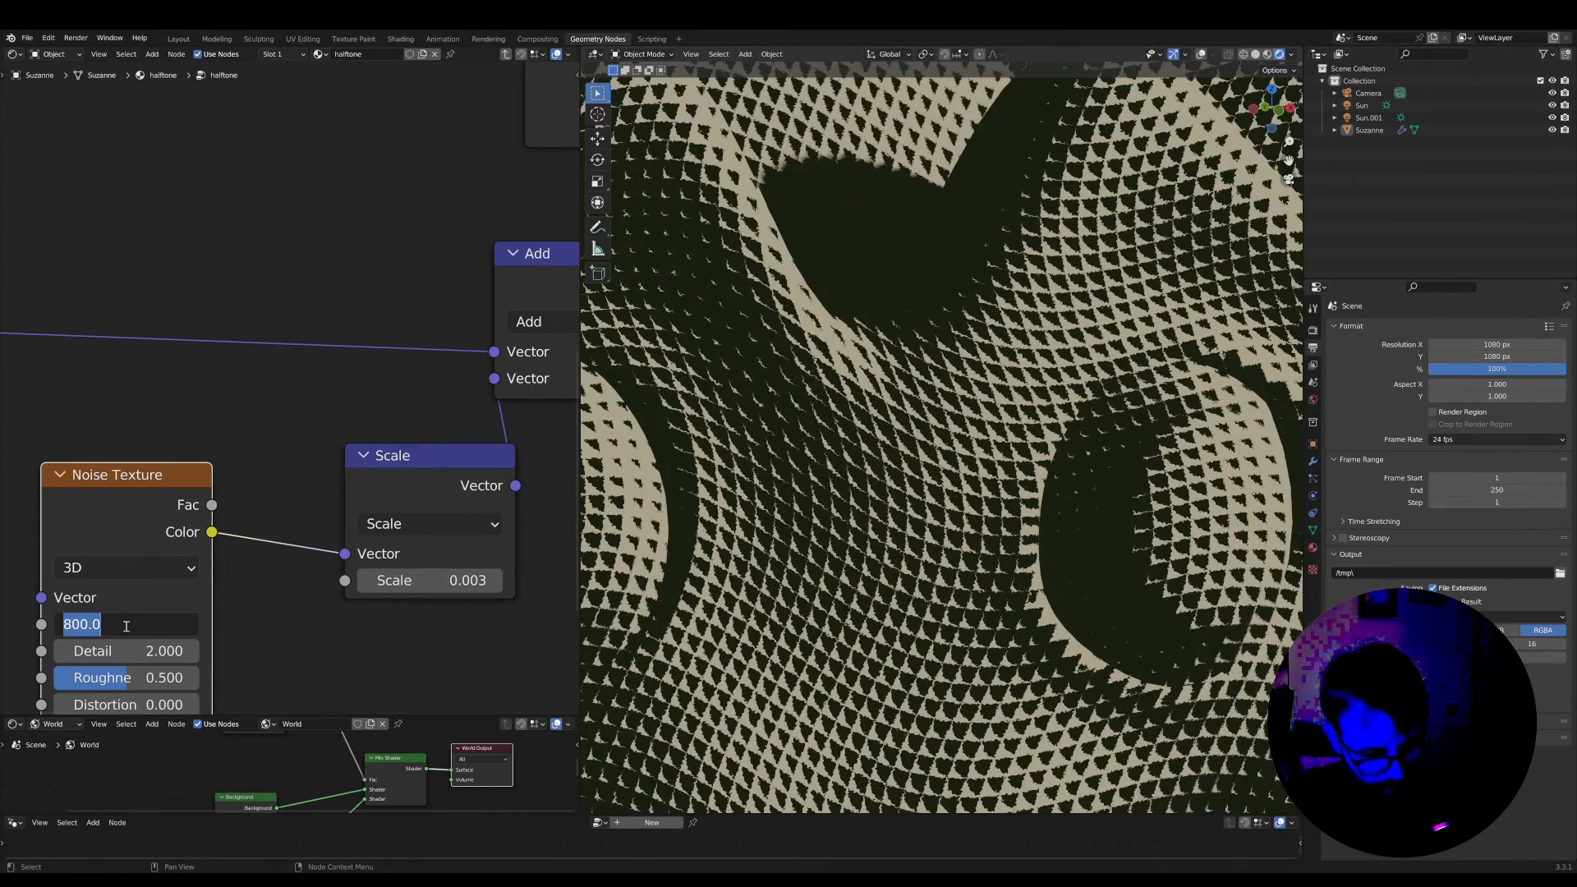
pyautogui.write('400')
pyautogui.press('Return')
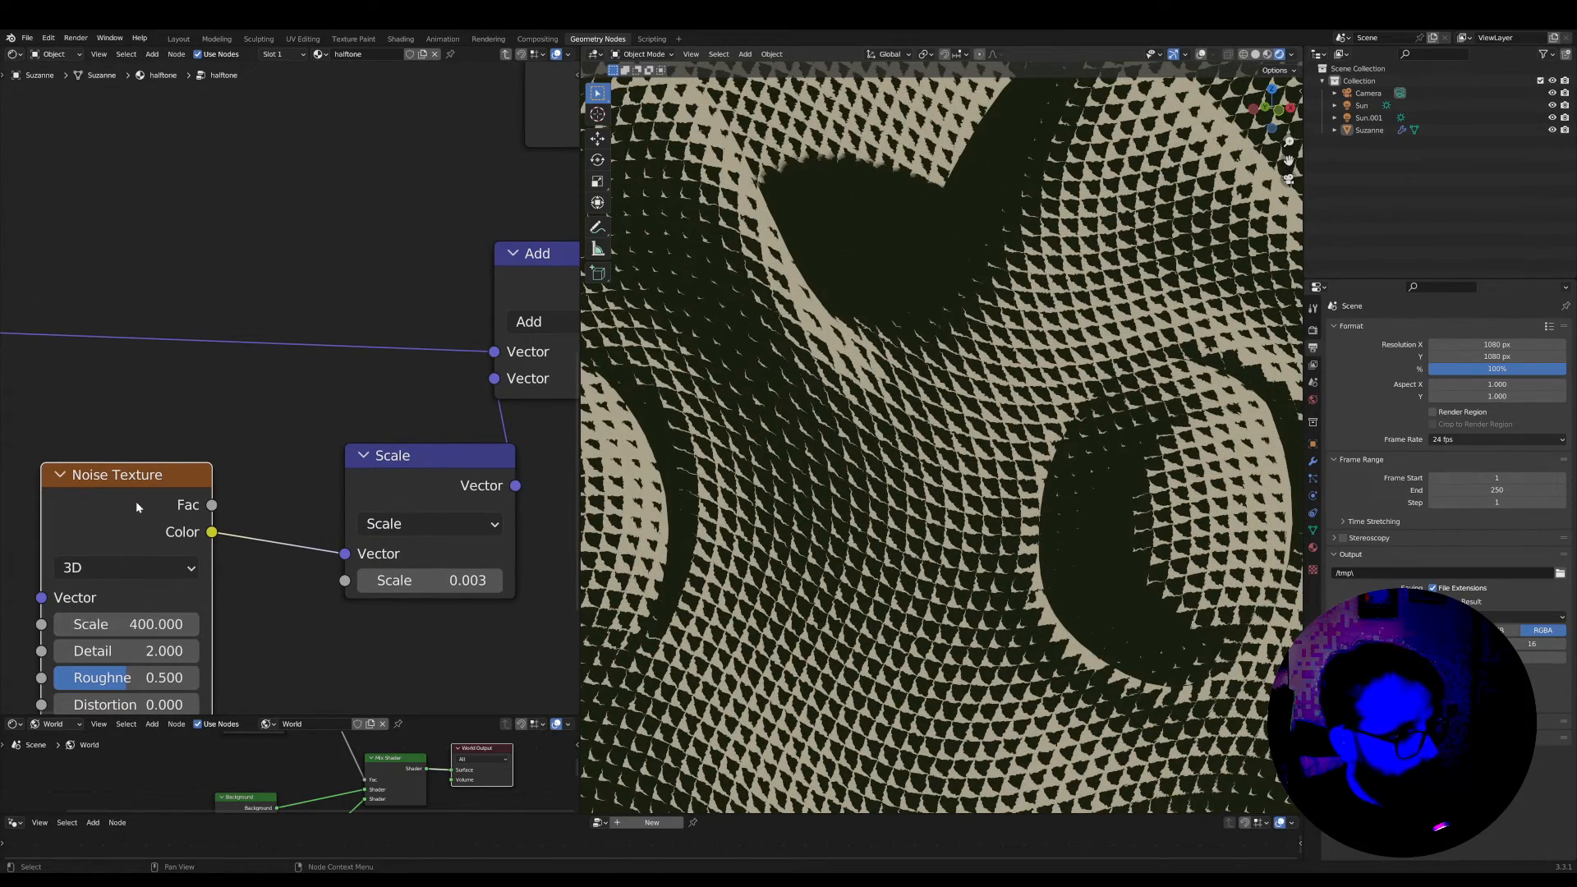
pyautogui.moveTo(136, 501); pyautogui.dragTo(173, 498)
pyautogui.scroll(2, 973, 602)
pyautogui.scroll(3, 973, 602)
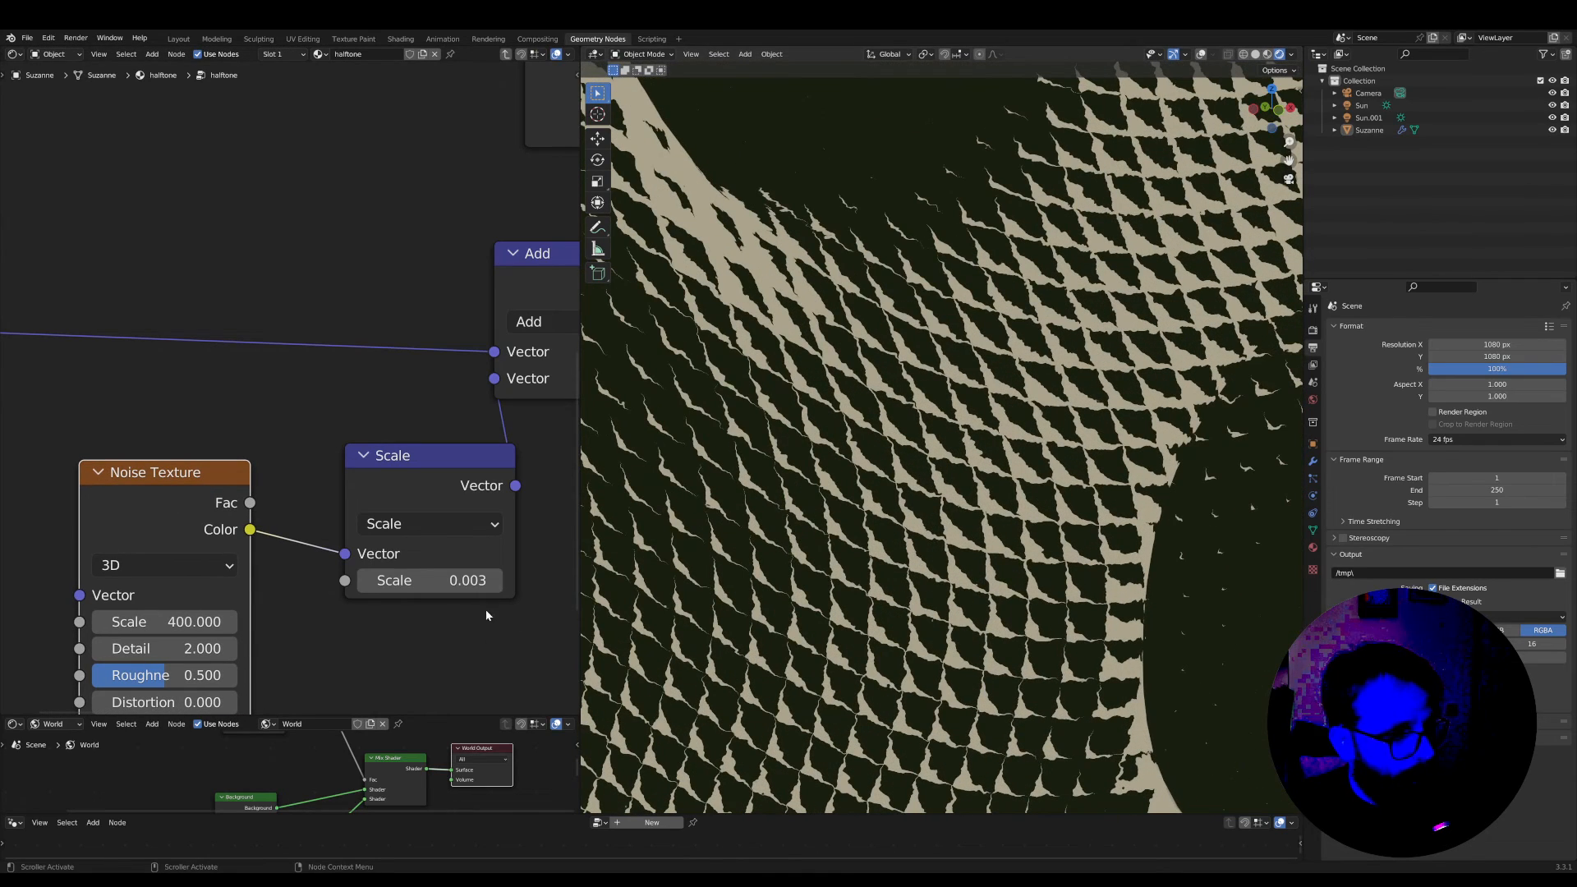
# Set the Scale node's factor to 0.006, place the Noise Texture directly beside it, and review the halftone on the whole monkey head
pyautogui.click(466, 588)
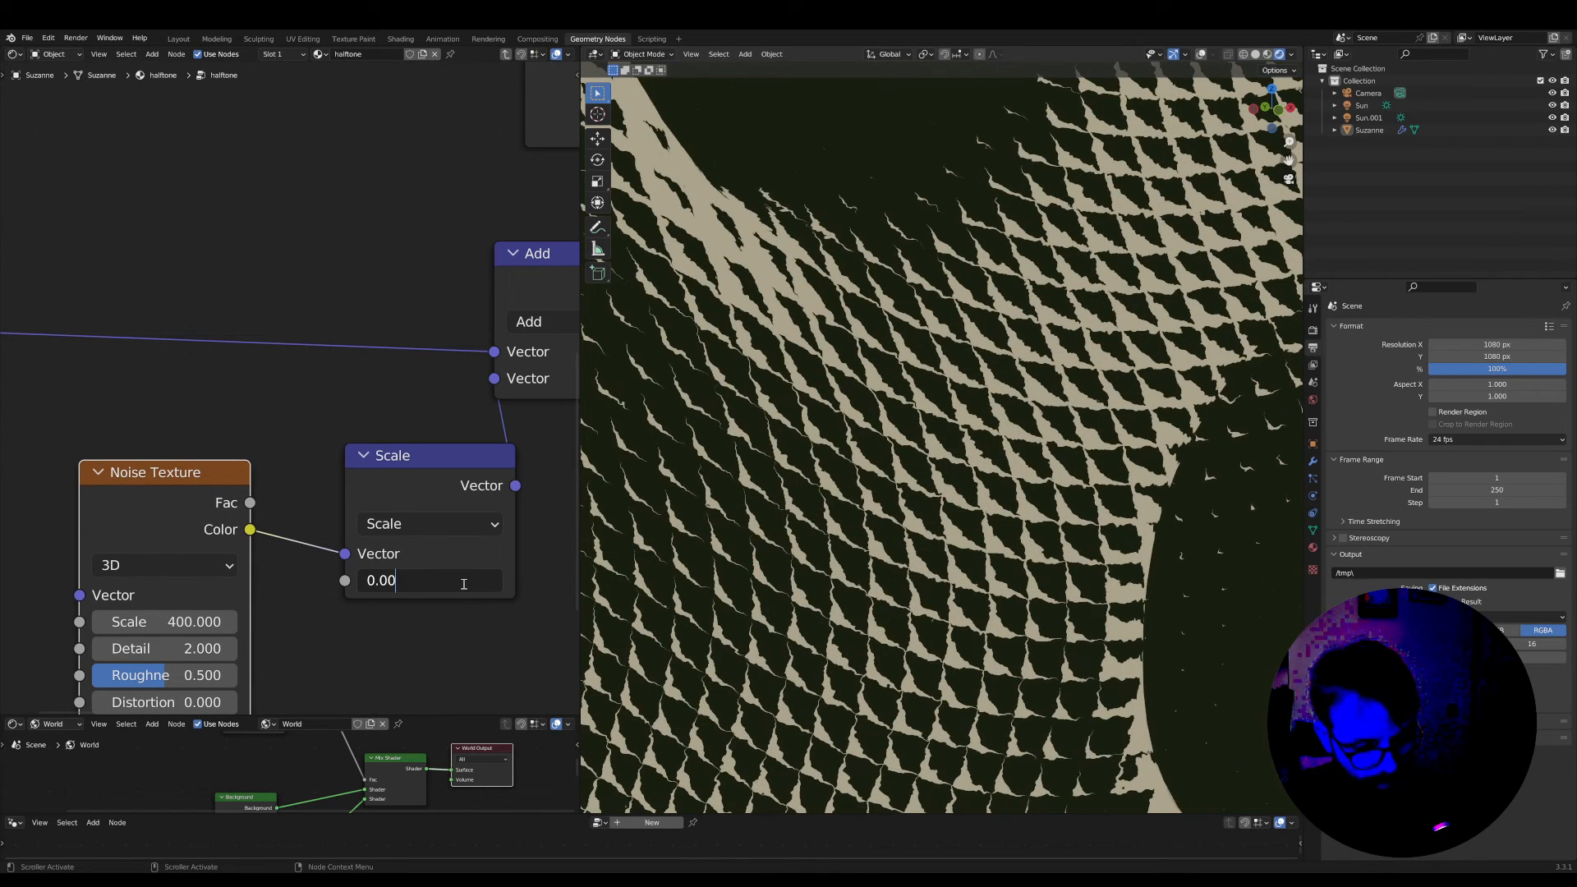
pyautogui.press('Return')
pyautogui.scroll(-8, 1003, 509)
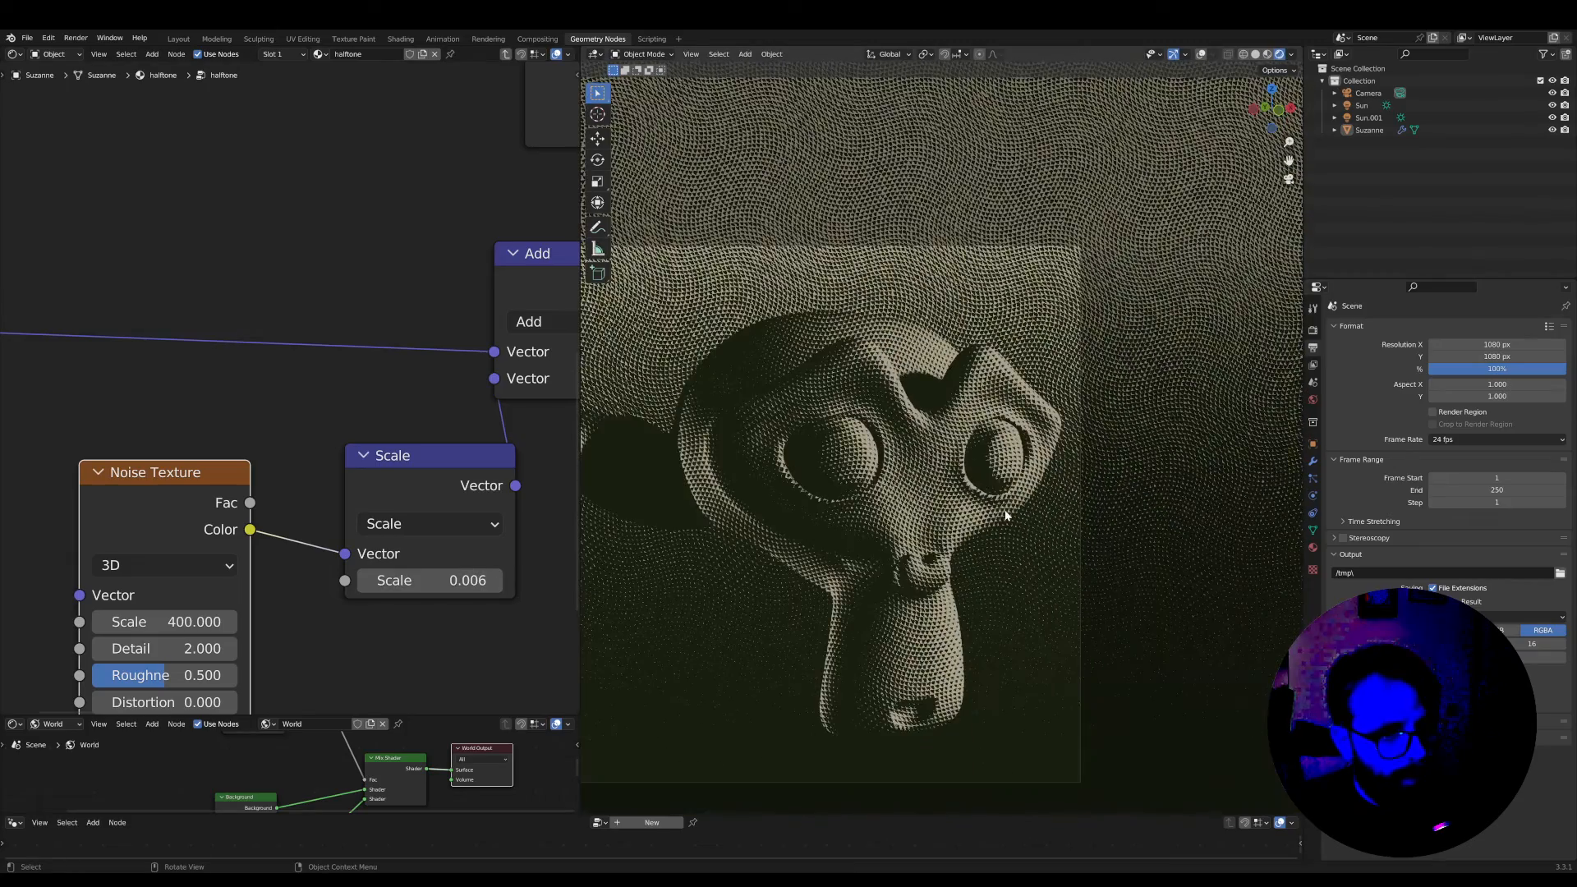
pyautogui.scroll(5, 1019, 513)
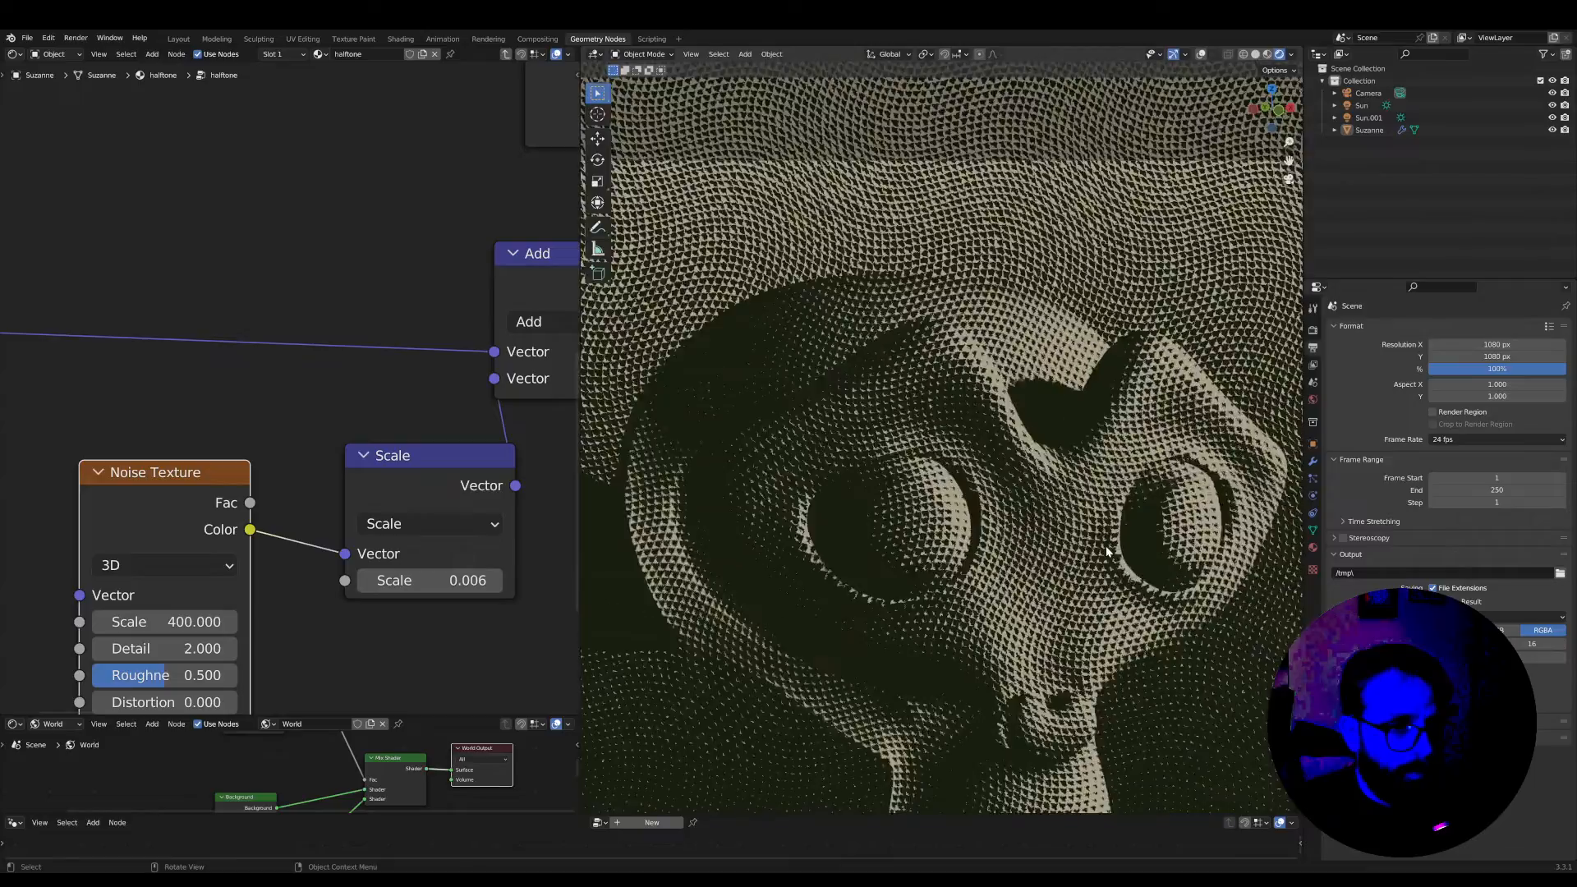
pyautogui.scroll(-4, 1033, 511)
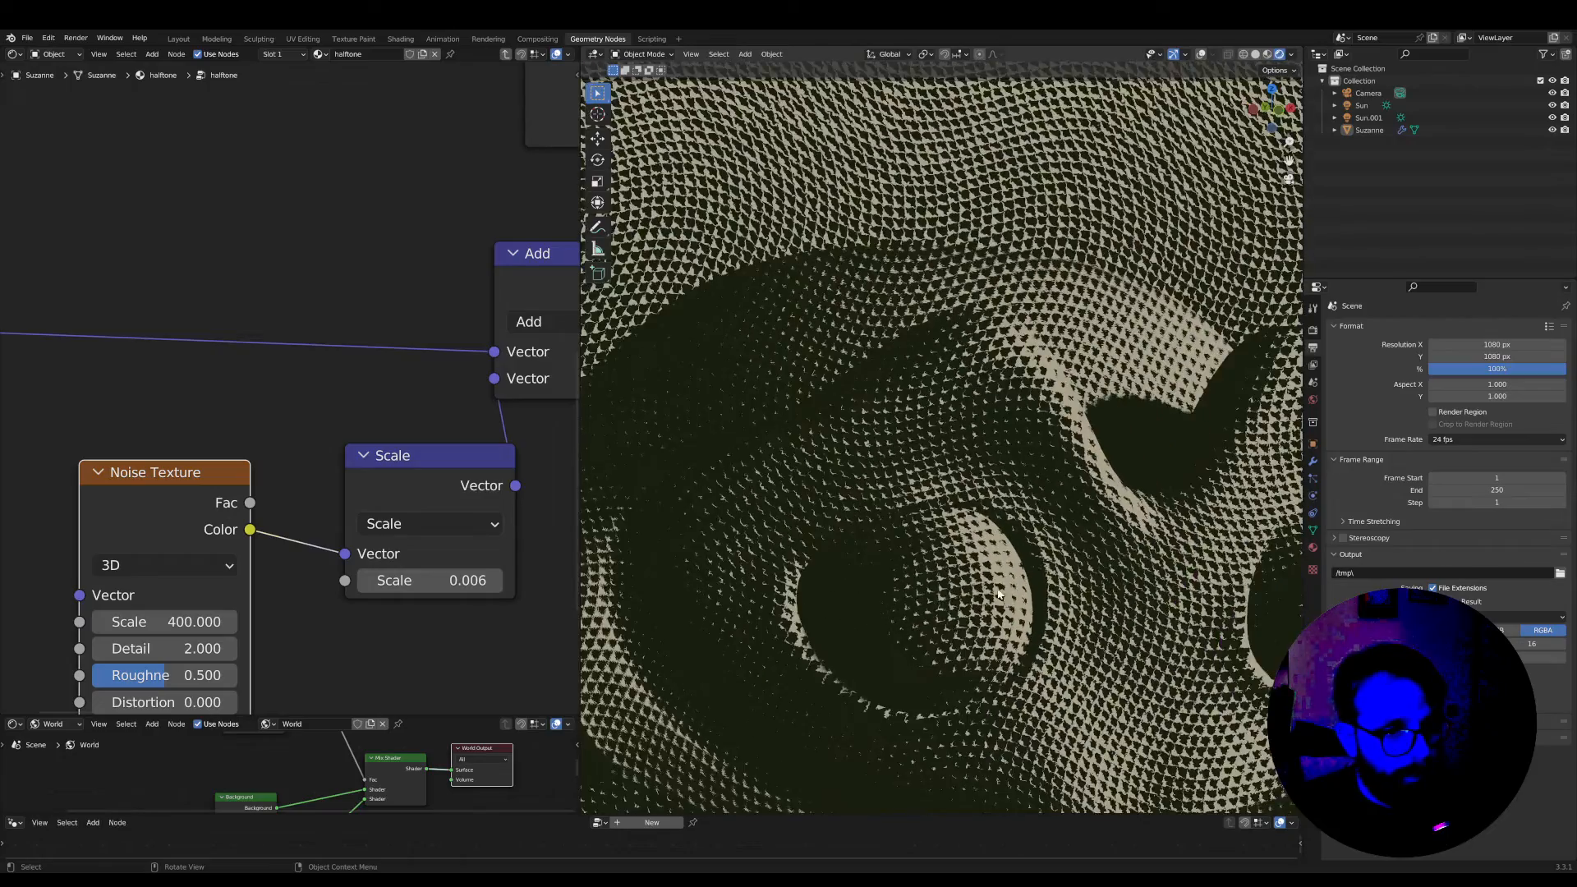
pyautogui.scroll(-3, 998, 593)
pyautogui.scroll(-3, 353, 472)
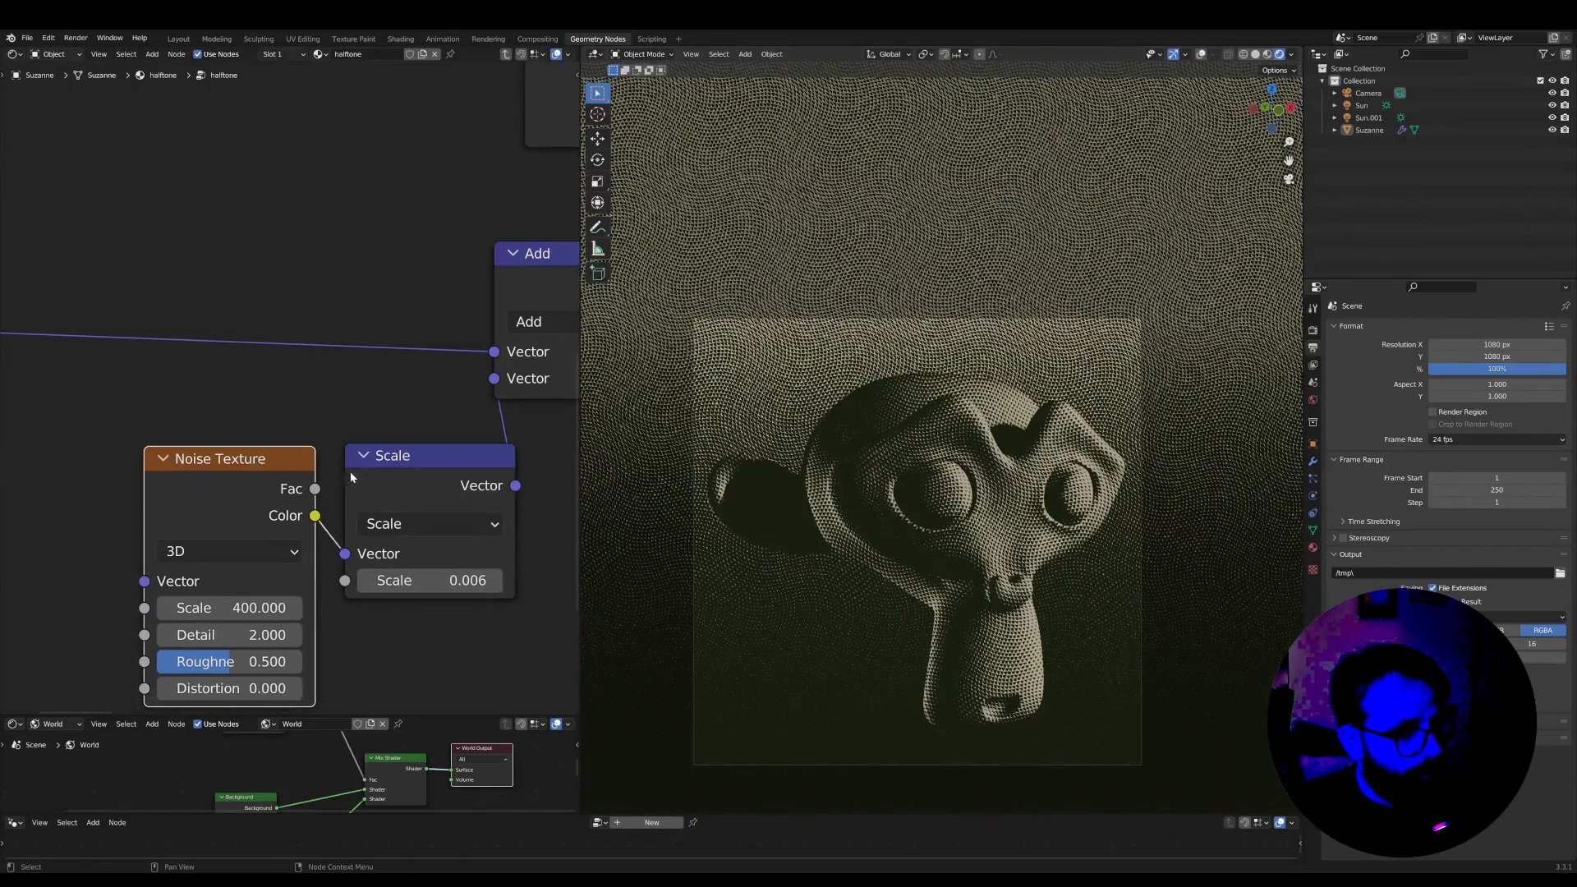
pyautogui.scroll(-3, 915, 517)
pyautogui.scroll(6, 893, 516)
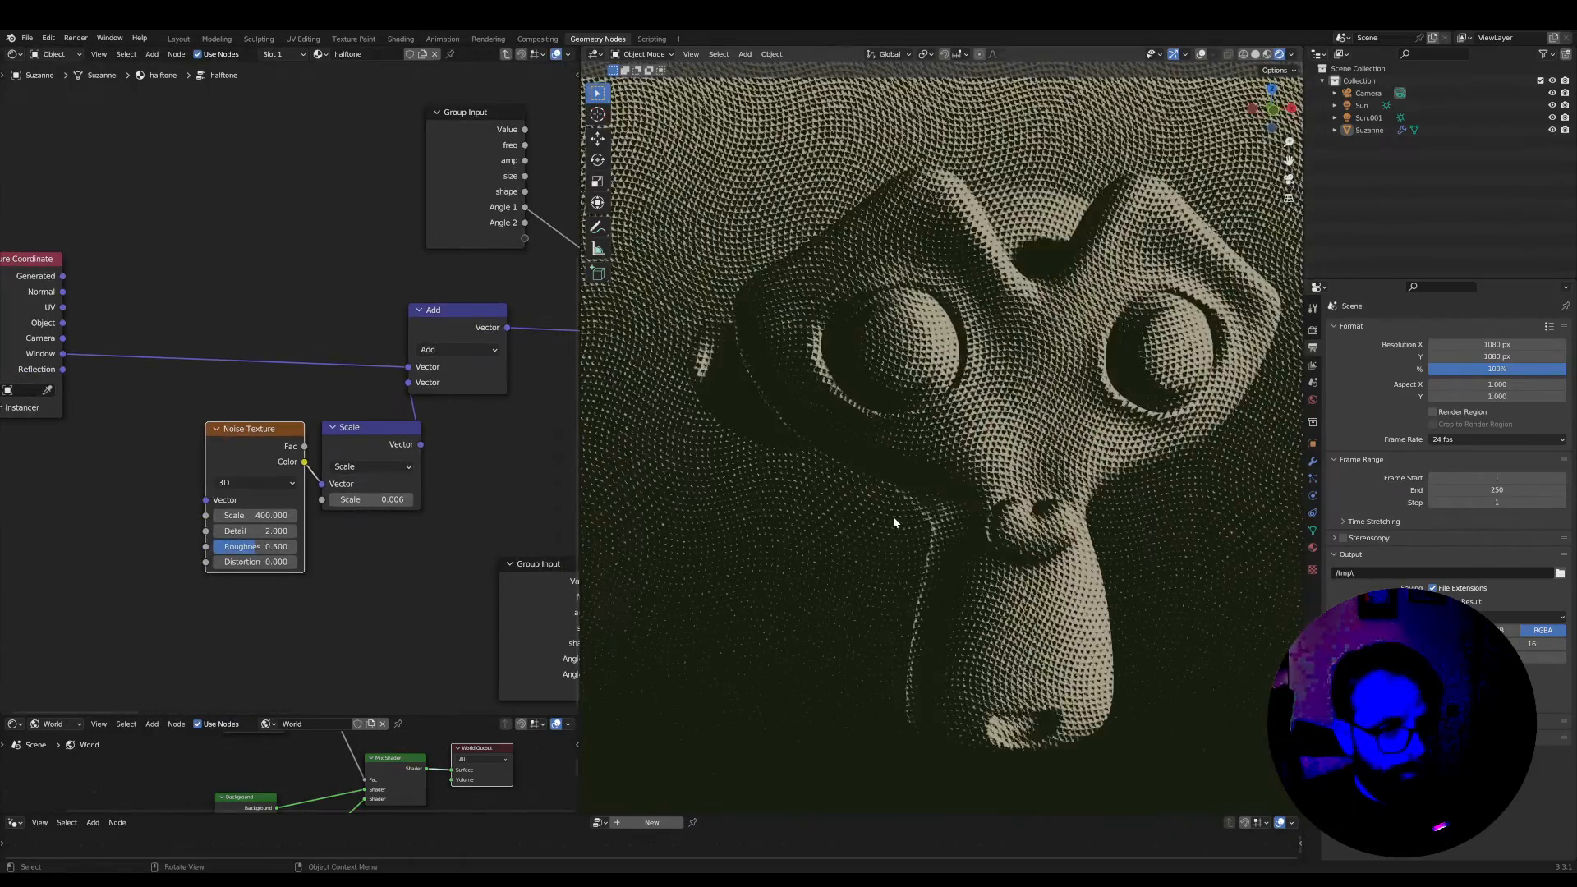
# Examine the distorted halftone on the monkey head in a maximized viewport, from the whole camera frame to close range
pyautogui.scroll(-3, 894, 516)
pyautogui.hotkey('ctrl', 'space')
pyautogui.scroll(-1, 898, 522)
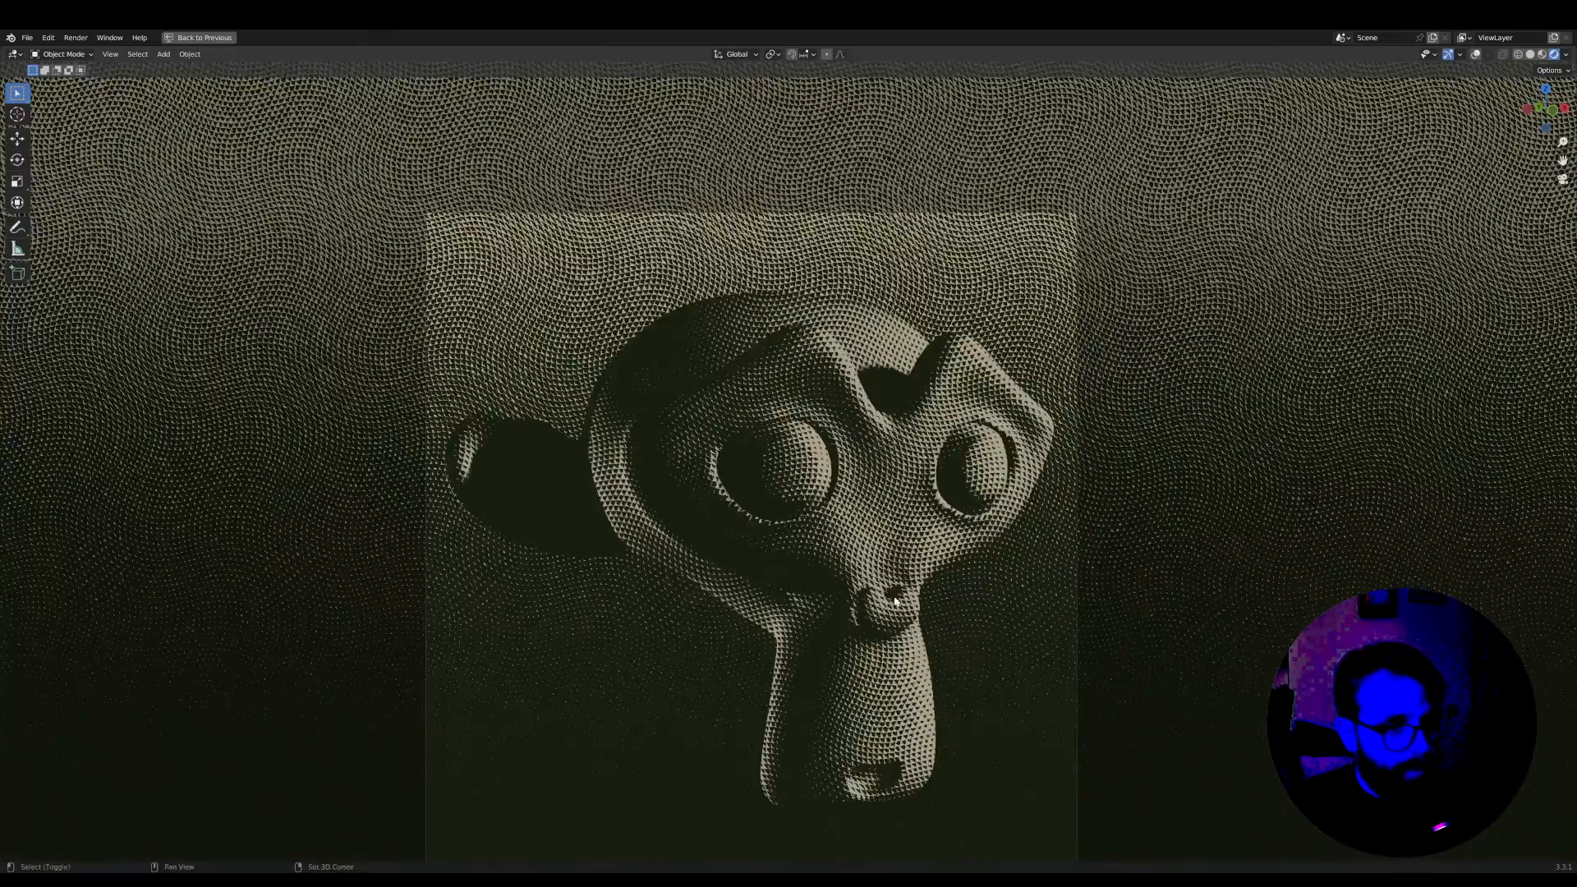
pyautogui.scroll(-1, 928, 509)
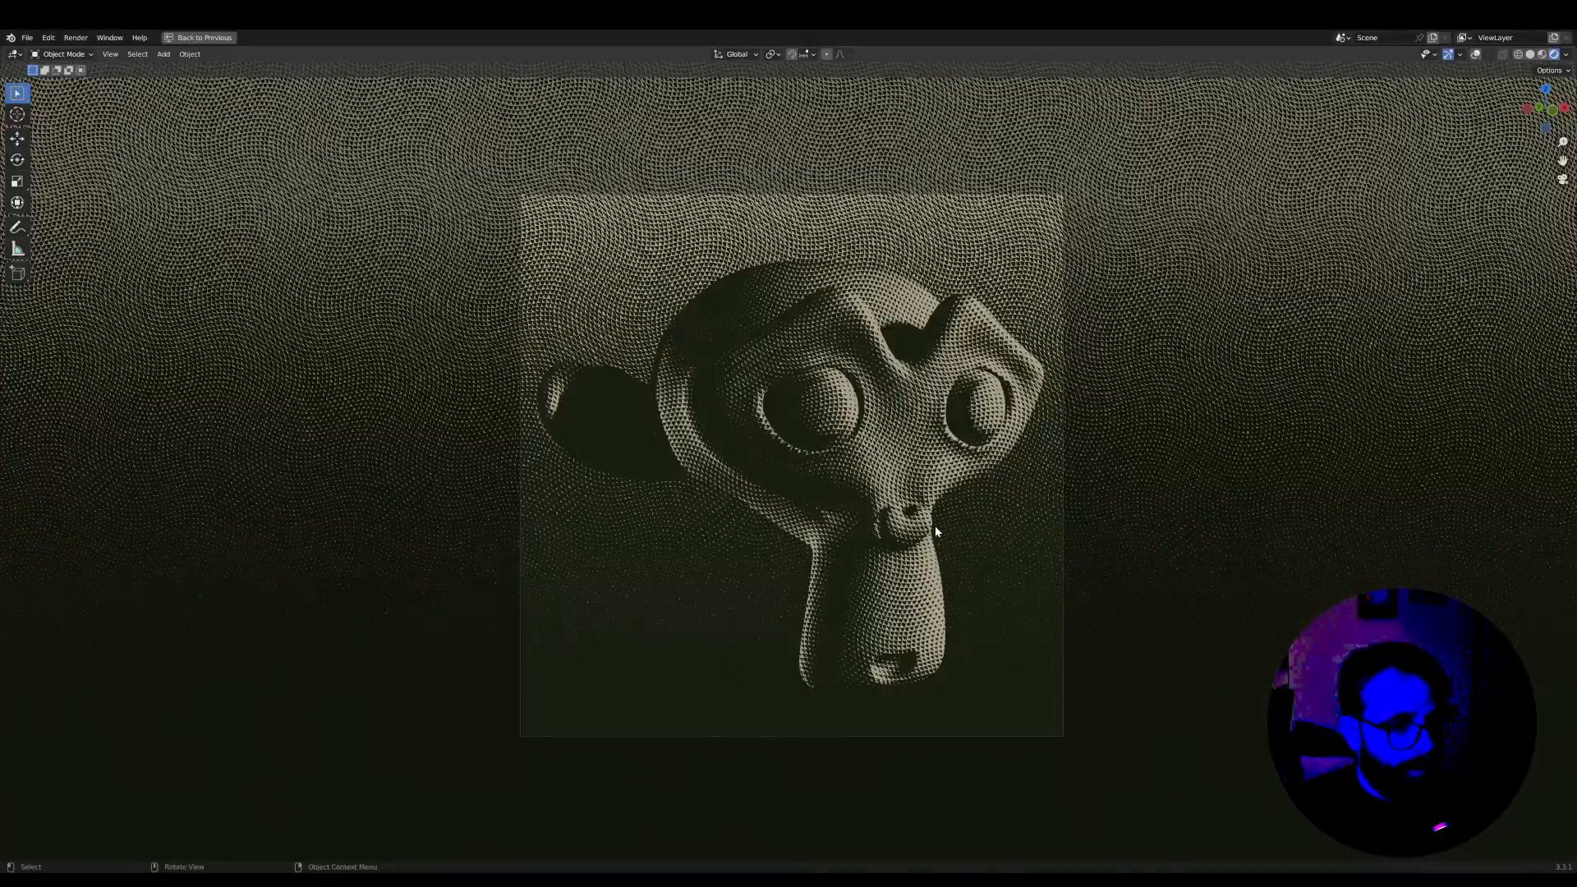
pyautogui.scroll(2, 934, 525)
pyautogui.scroll(-5, 933, 530)
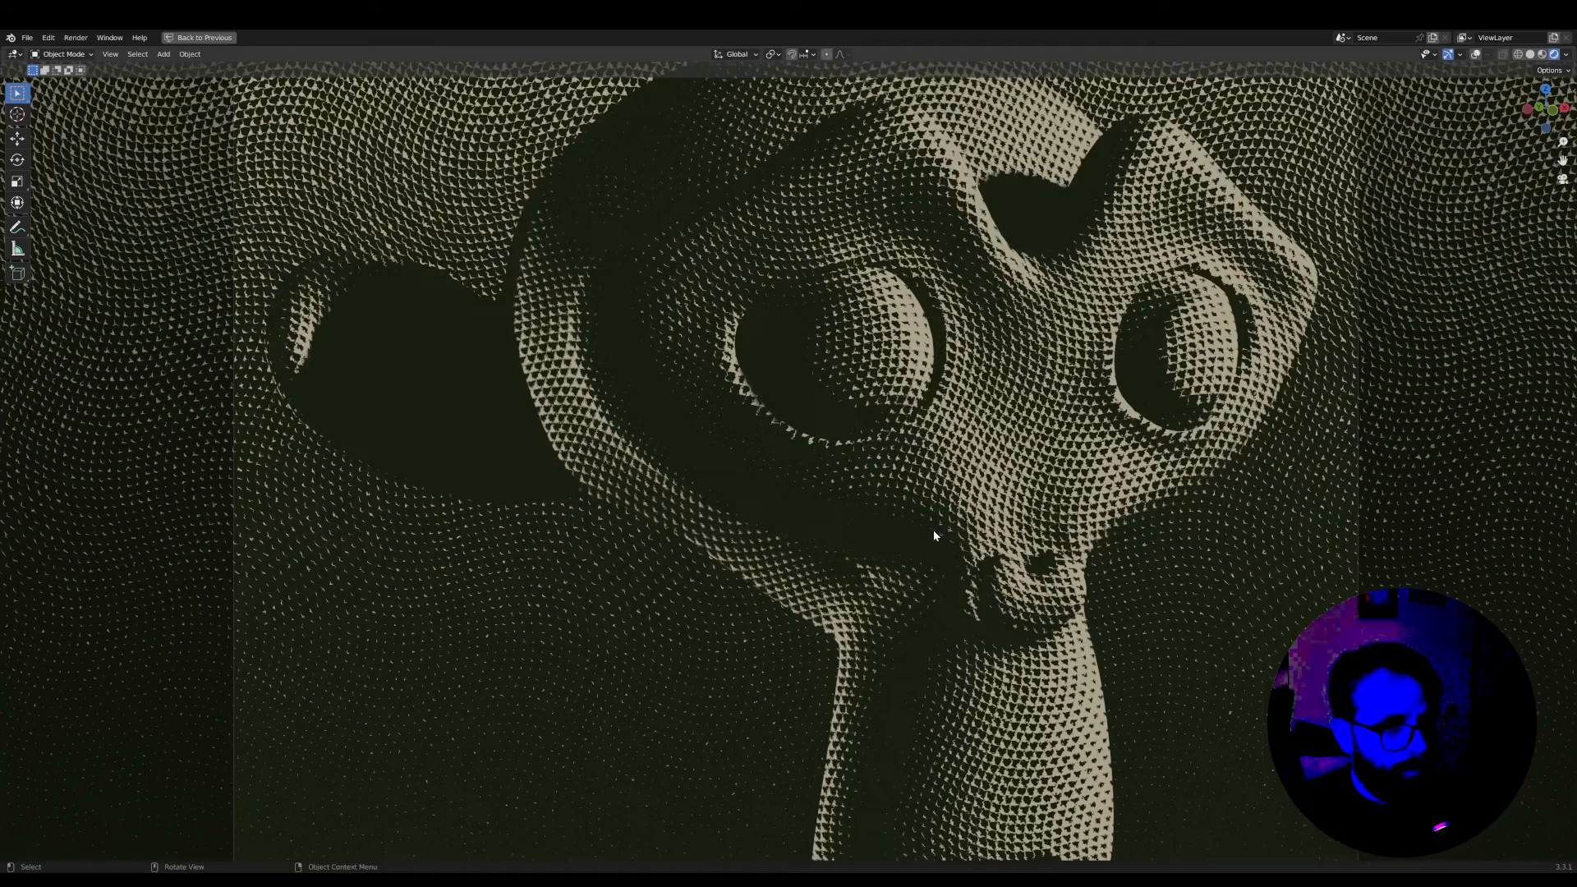
pyautogui.hotkey('ctrl', 'space')
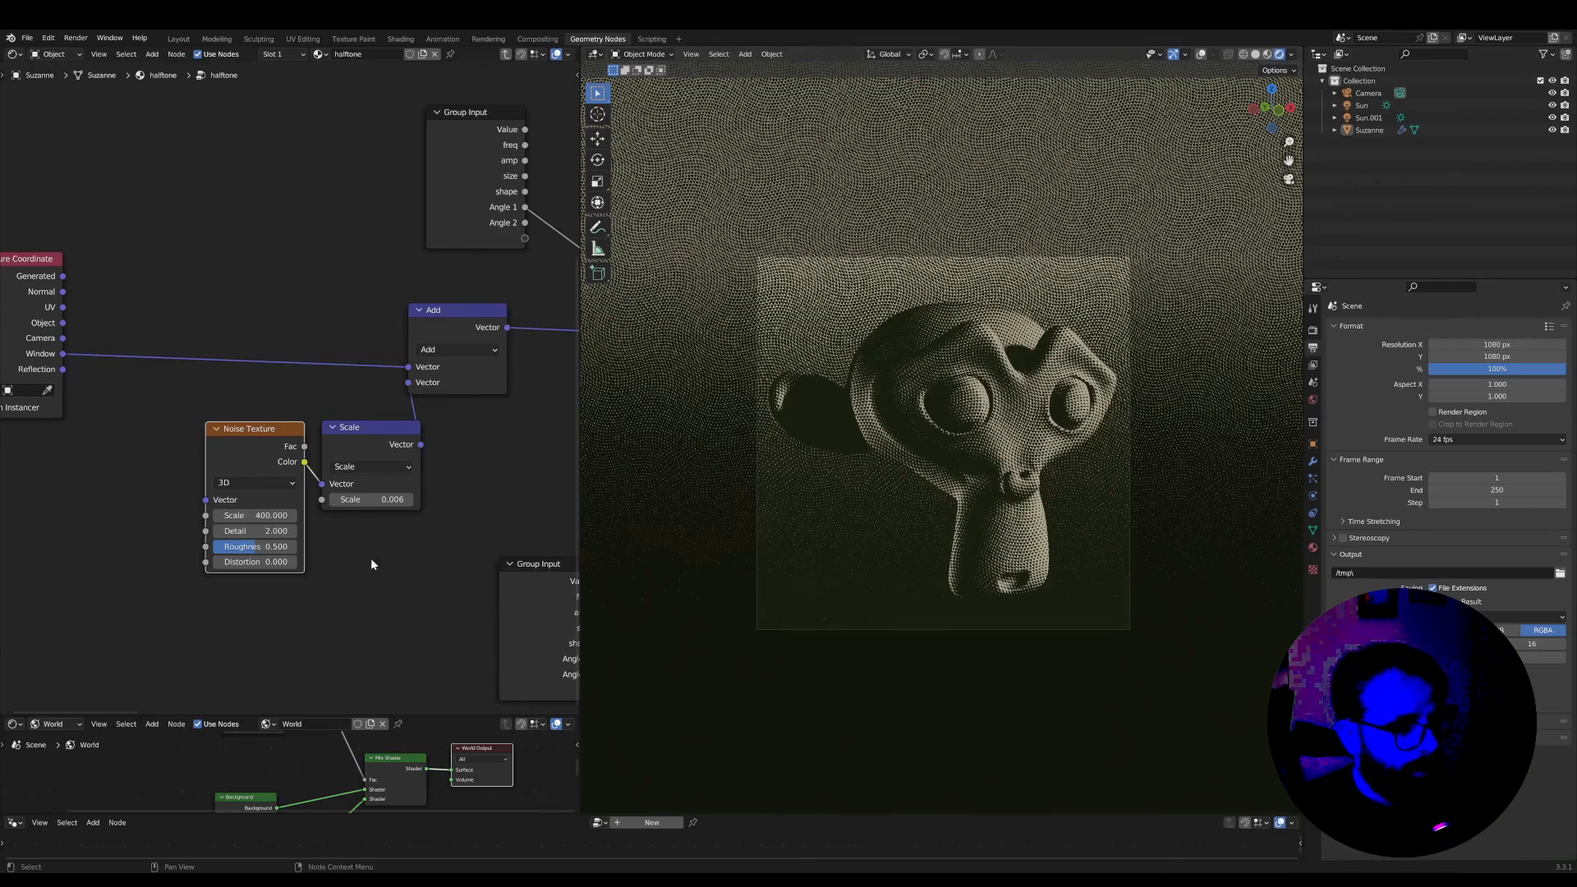
# Move the Group Input node that supplies Angle 2 to just below and beside the Noise Texture node
pyautogui.scroll(3, 151, 540)
pyautogui.scroll(-3, 181, 607)
pyautogui.moveTo(207, 538); pyautogui.dragTo(135, 494, button='middle')
pyautogui.moveTo(433, 470); pyautogui.dragTo(450, 500, button='middle')
pyautogui.moveTo(456, 548); pyautogui.dragTo(162, 574)
pyautogui.moveTo(335, 403); pyautogui.dragTo(312, 394)
pyautogui.moveTo(328, 452); pyautogui.dragTo(443, 389, button='middle')
pyautogui.scroll(2, 443, 389)
pyautogui.moveTo(271, 517); pyautogui.dragTo(131, 515)
pyautogui.scroll(2, 148, 528)
pyautogui.moveTo(177, 542); pyautogui.dragTo(325, 409, button='middle')
pyautogui.moveTo(290, 547); pyautogui.dragTo(240, 549, button='middle')
pyautogui.click(195, 401)
pyautogui.click(196, 428)
pyautogui.moveTo(197, 430); pyautogui.dragTo(156, 426)
pyautogui.moveTo(253, 427); pyautogui.dragTo(230, 454, button='middle')
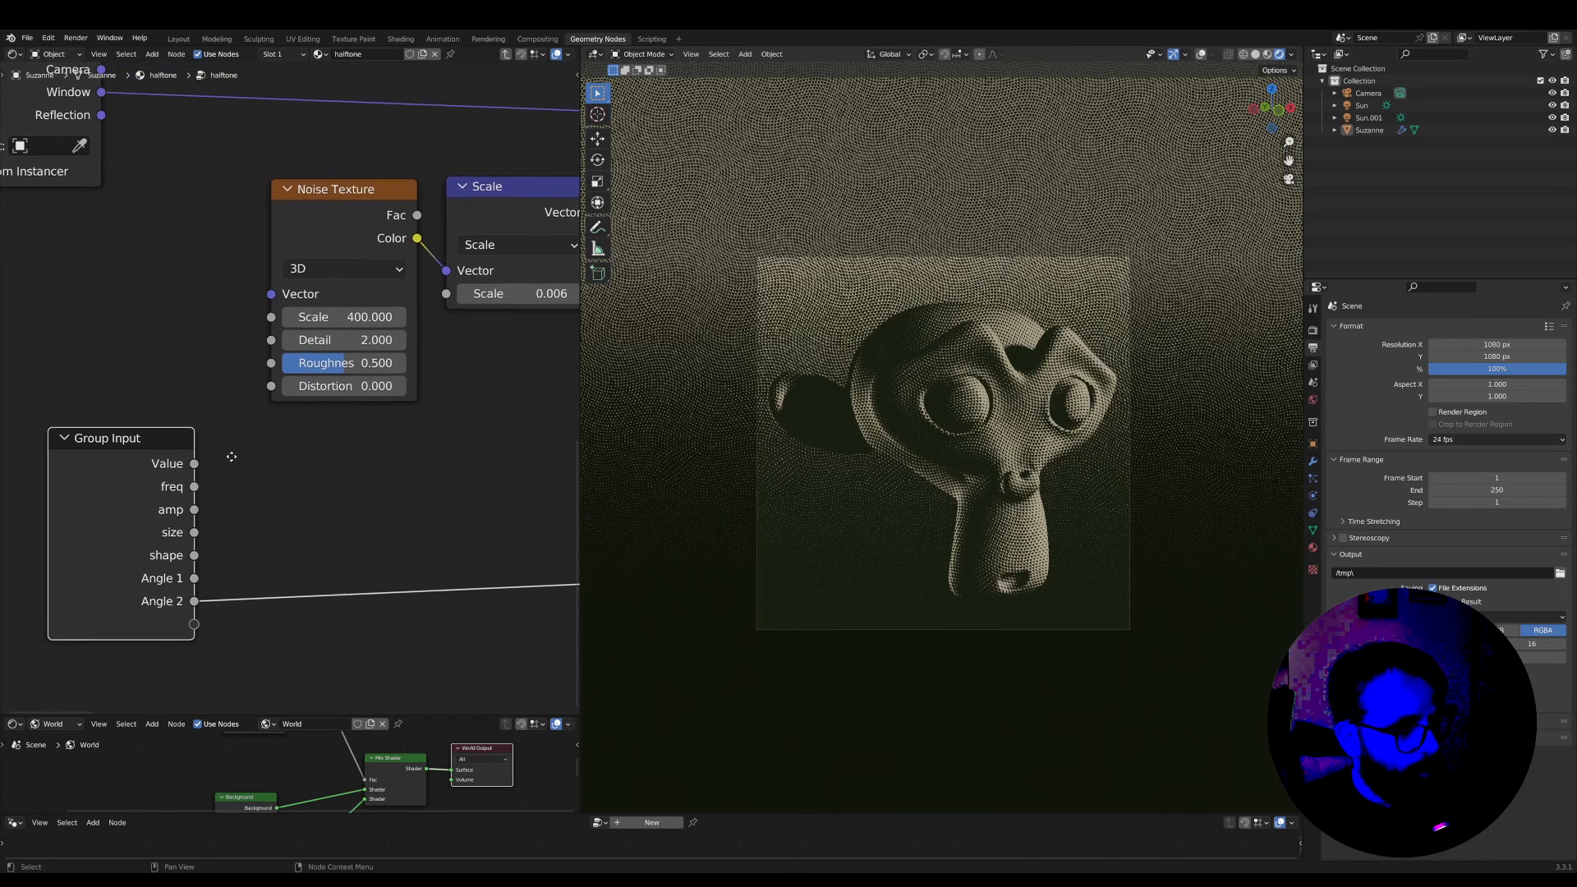
# Expose the Noise Texture's Scale and the Scale node's factor as two new inputs of the halftone group
pyautogui.moveTo(195, 626); pyautogui.dragTo(271, 317)
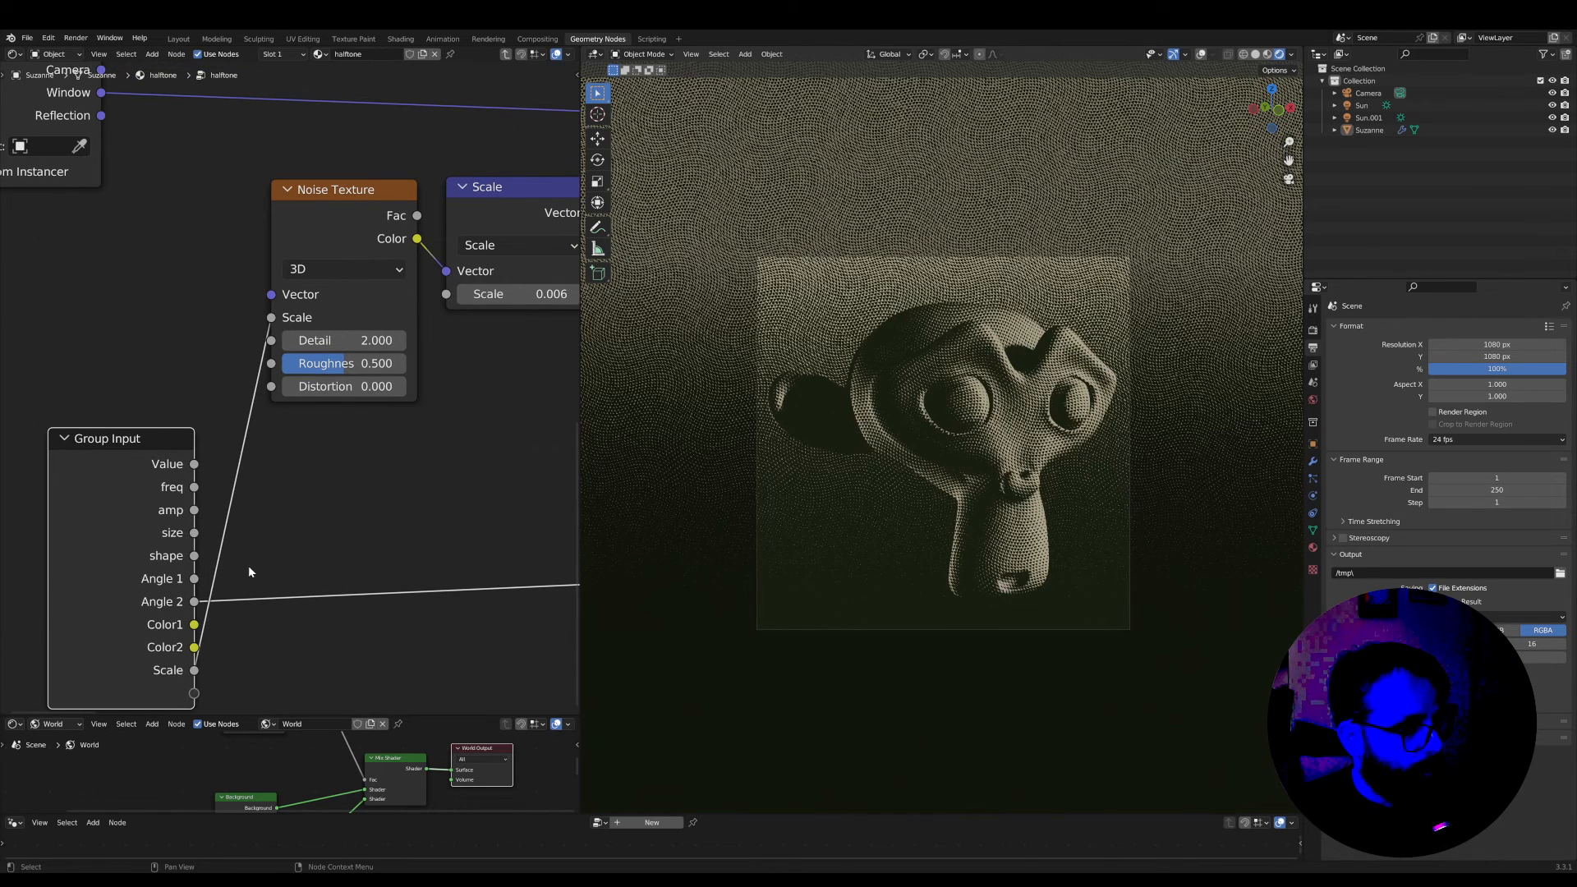
pyautogui.moveTo(194, 697); pyautogui.dragTo(446, 294)
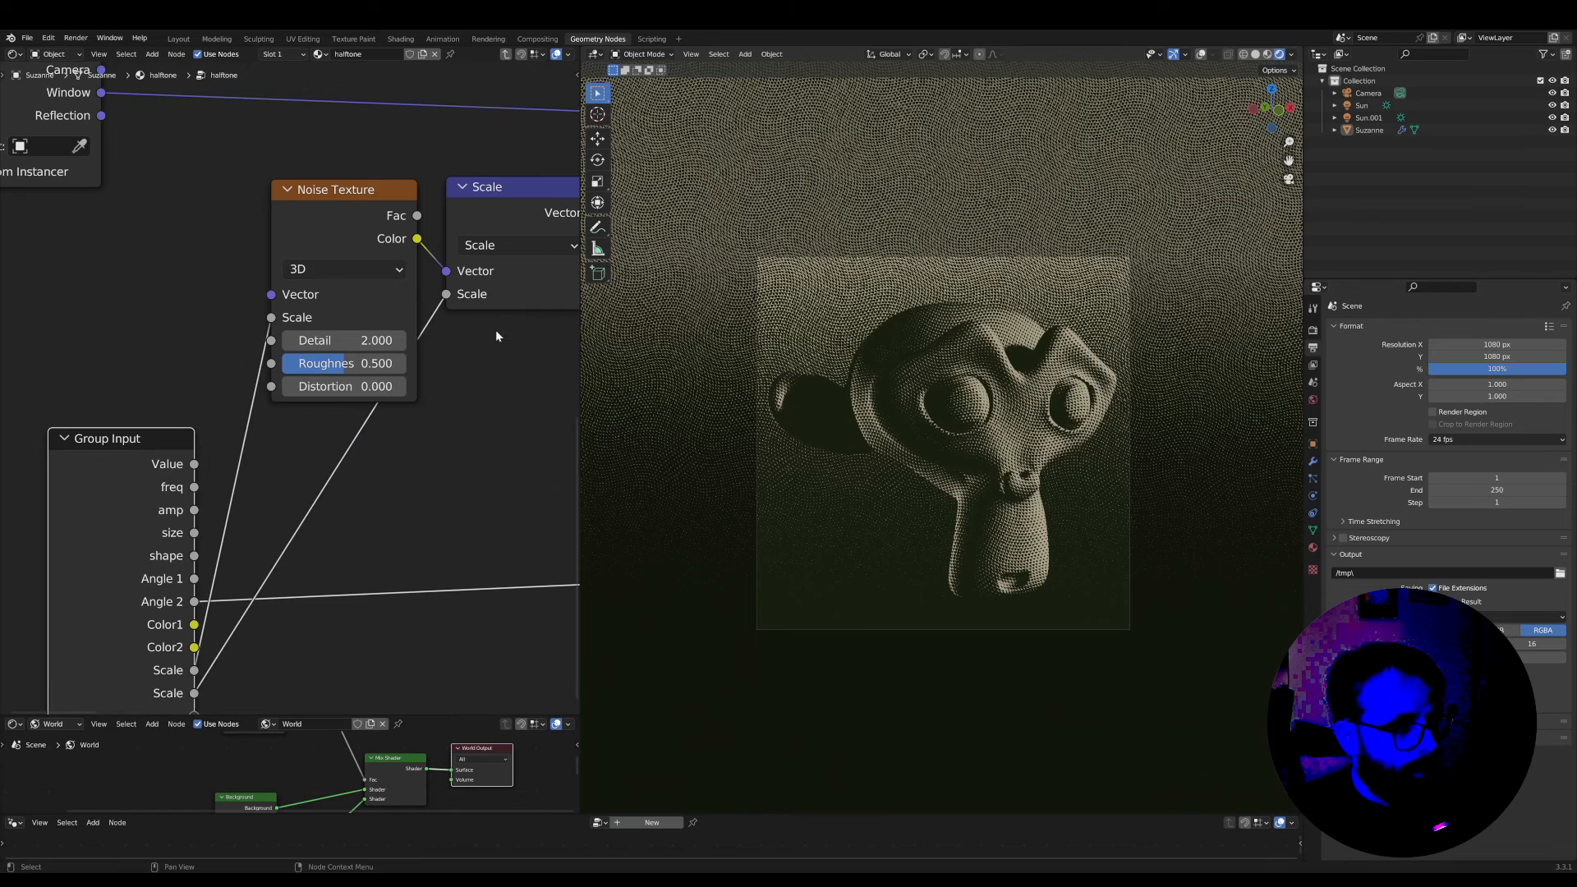
pyautogui.moveTo(510, 206); pyautogui.dragTo(406, 273, button='middle')
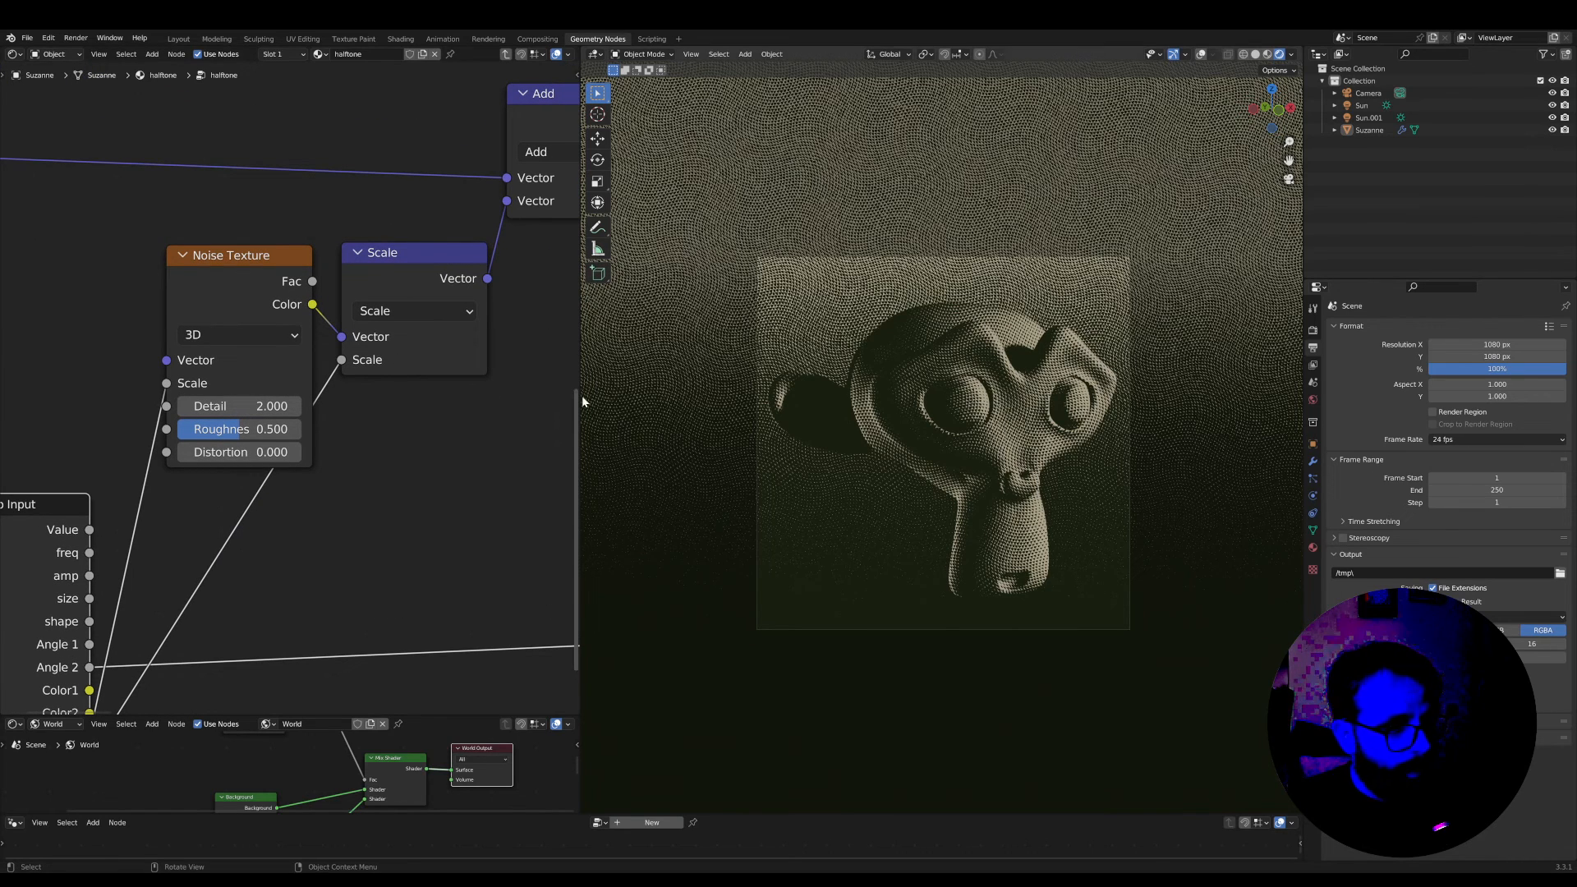
# Widen the node editor, show the group's input list, and rename the Noise Texture's Scale input to "noise scale"
pyautogui.moveTo(581, 396); pyautogui.dragTo(924, 395)
pyautogui.press('n')
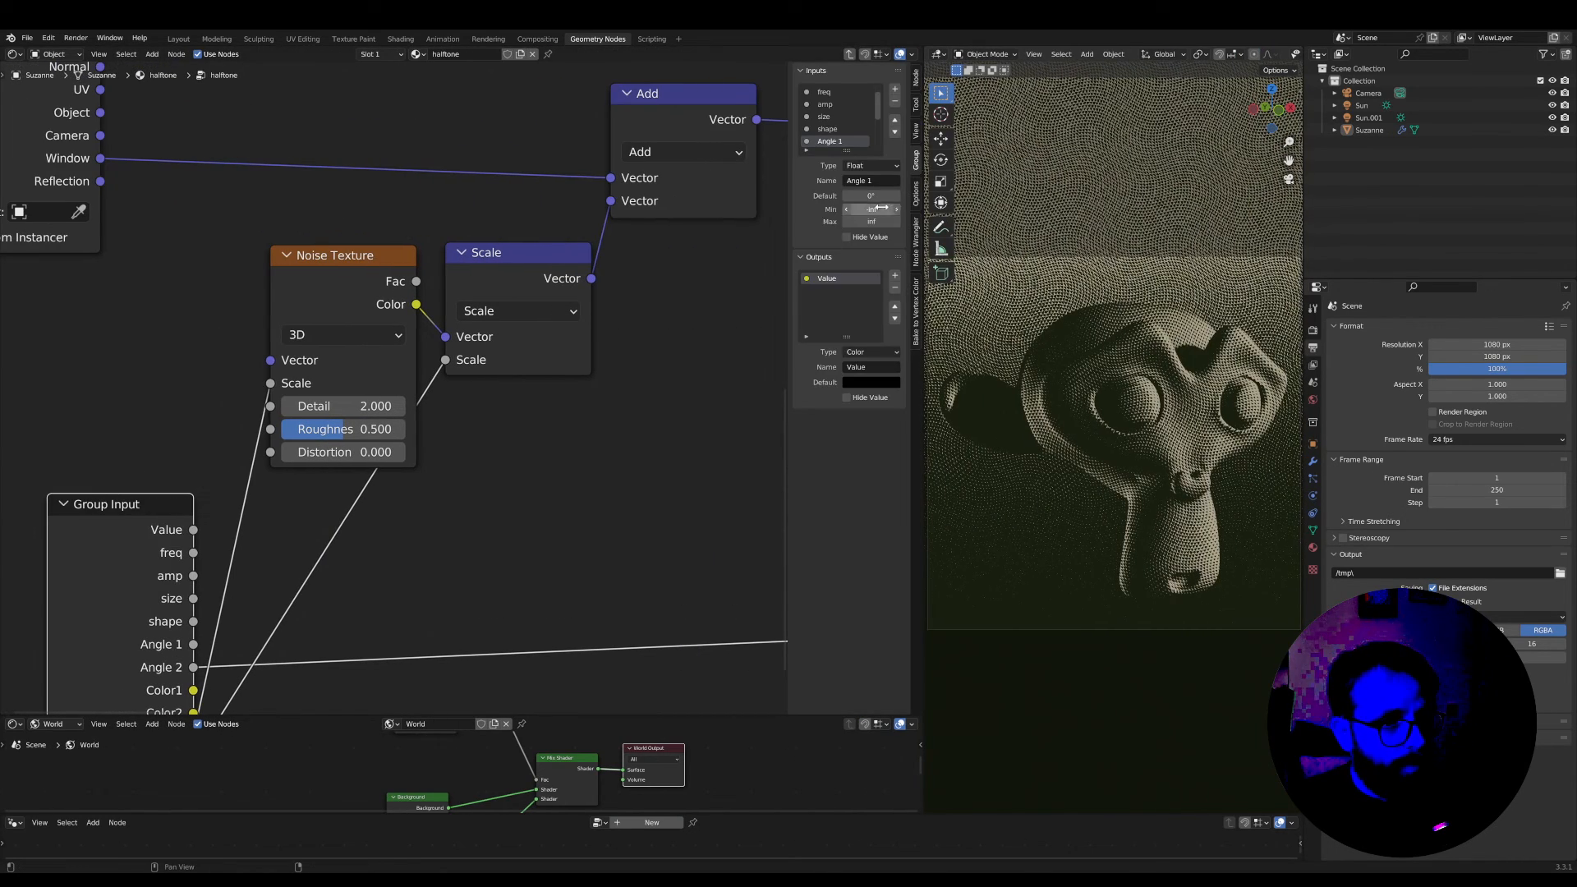
pyautogui.click(842, 141)
pyautogui.click(841, 201)
pyautogui.click(873, 291)
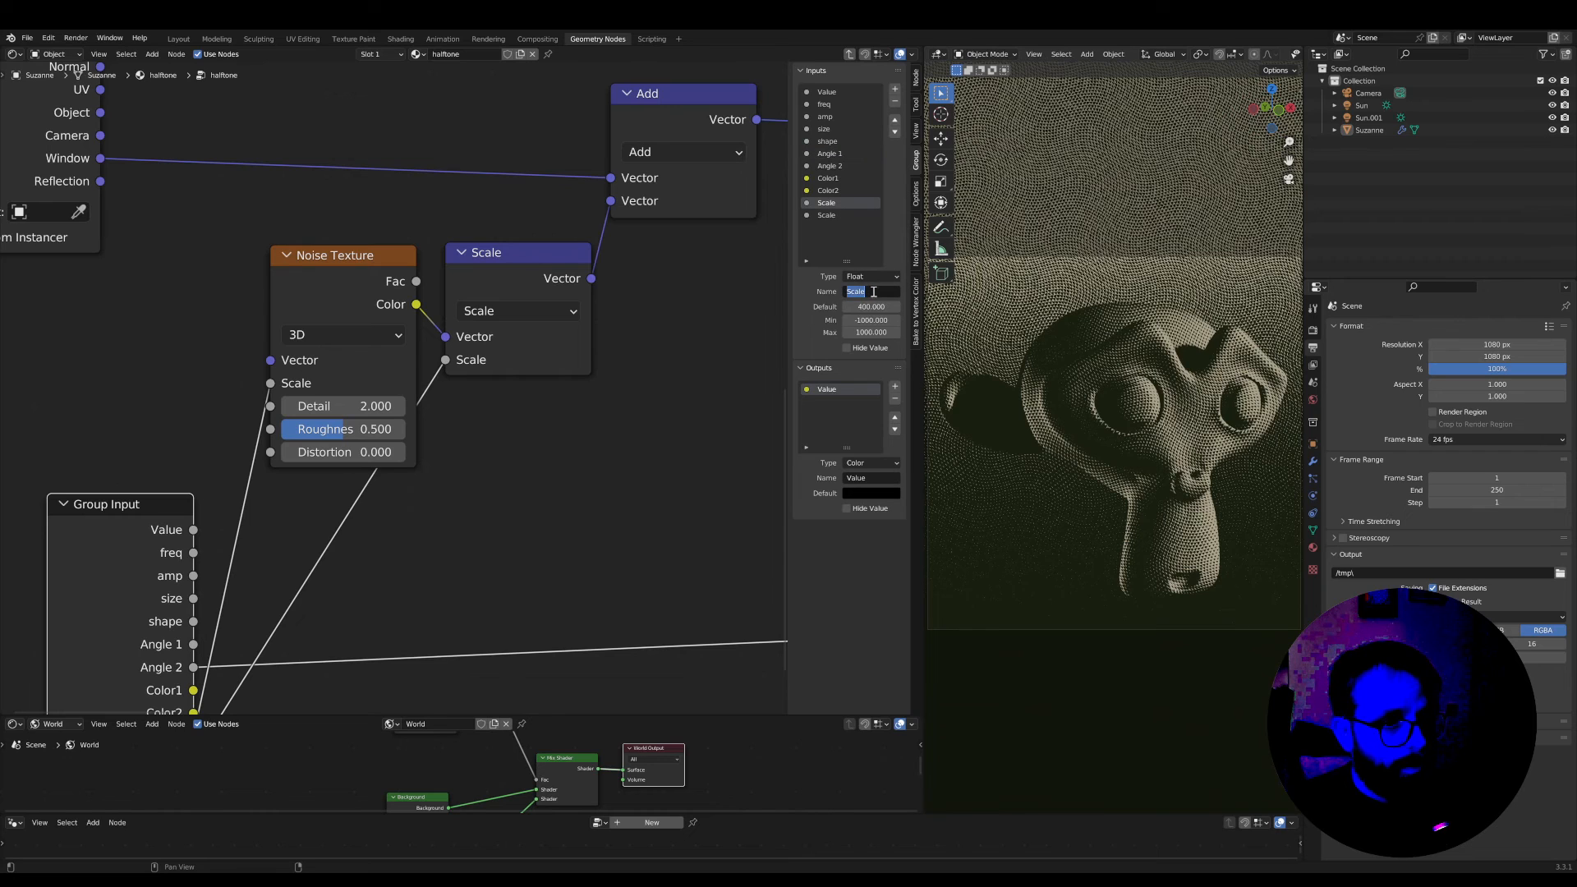
pyautogui.write('noise s')
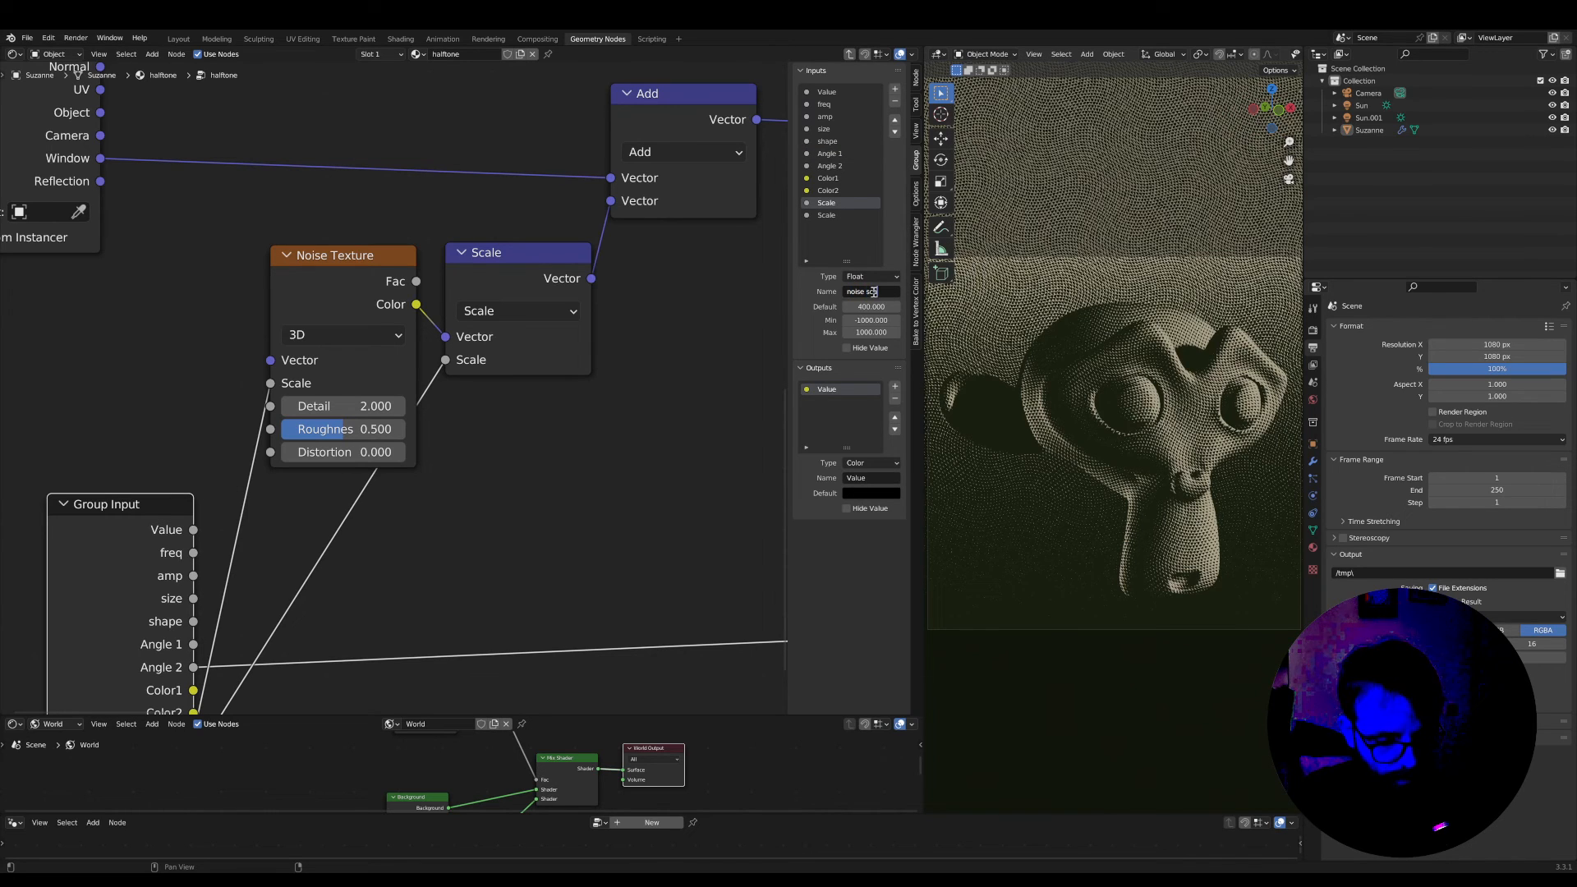
pyautogui.press('Return')
# Rename the last Scale input of the group to "noise strength"
pyautogui.click(837, 216)
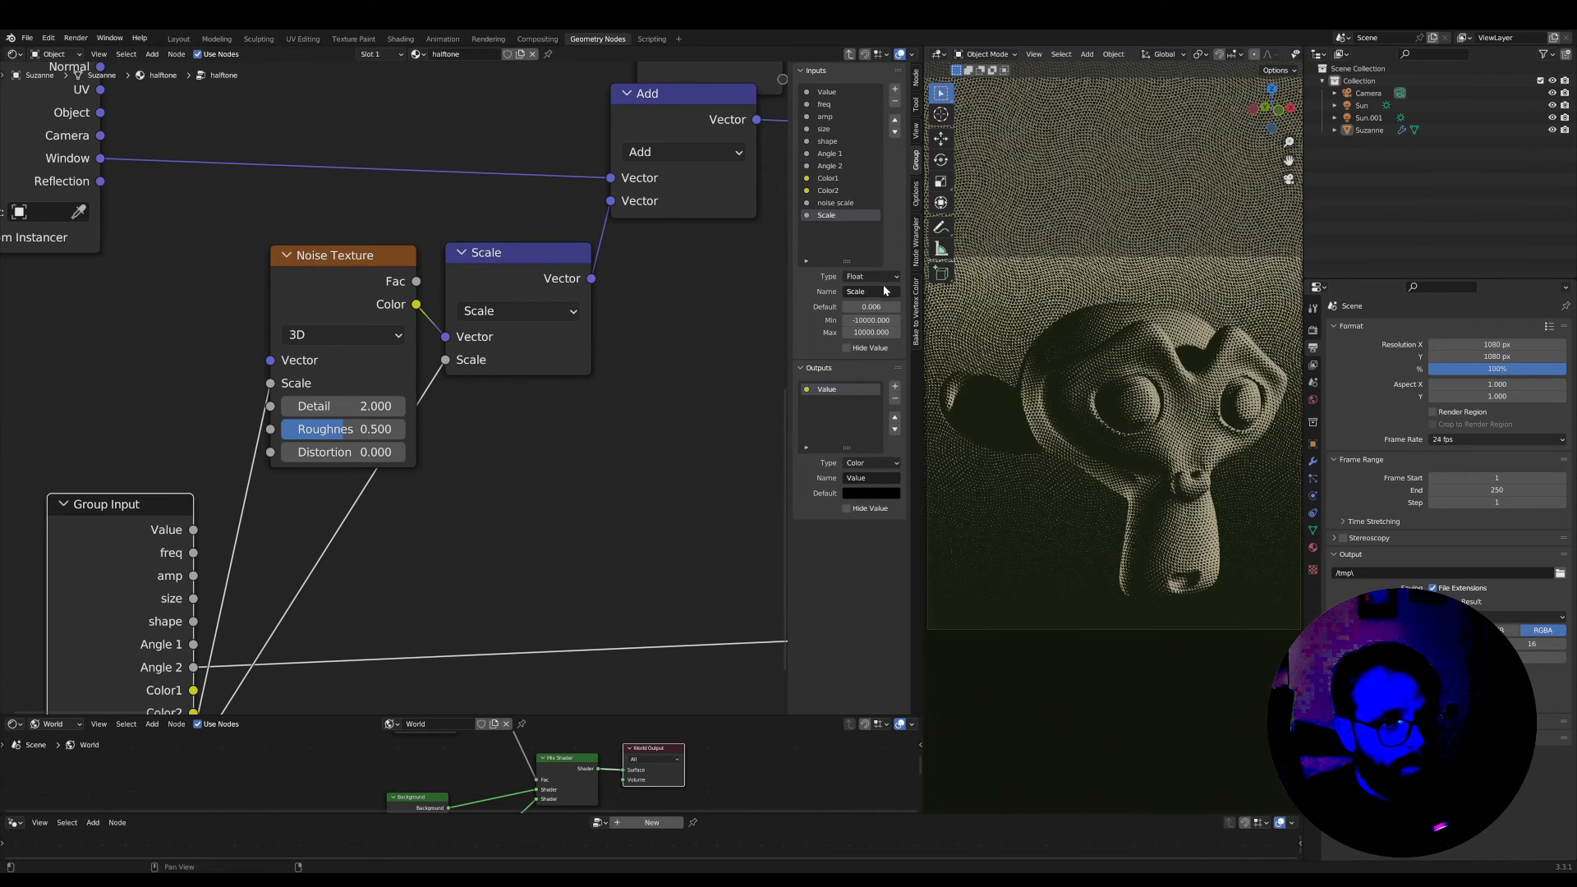
pyautogui.write('noise strength')
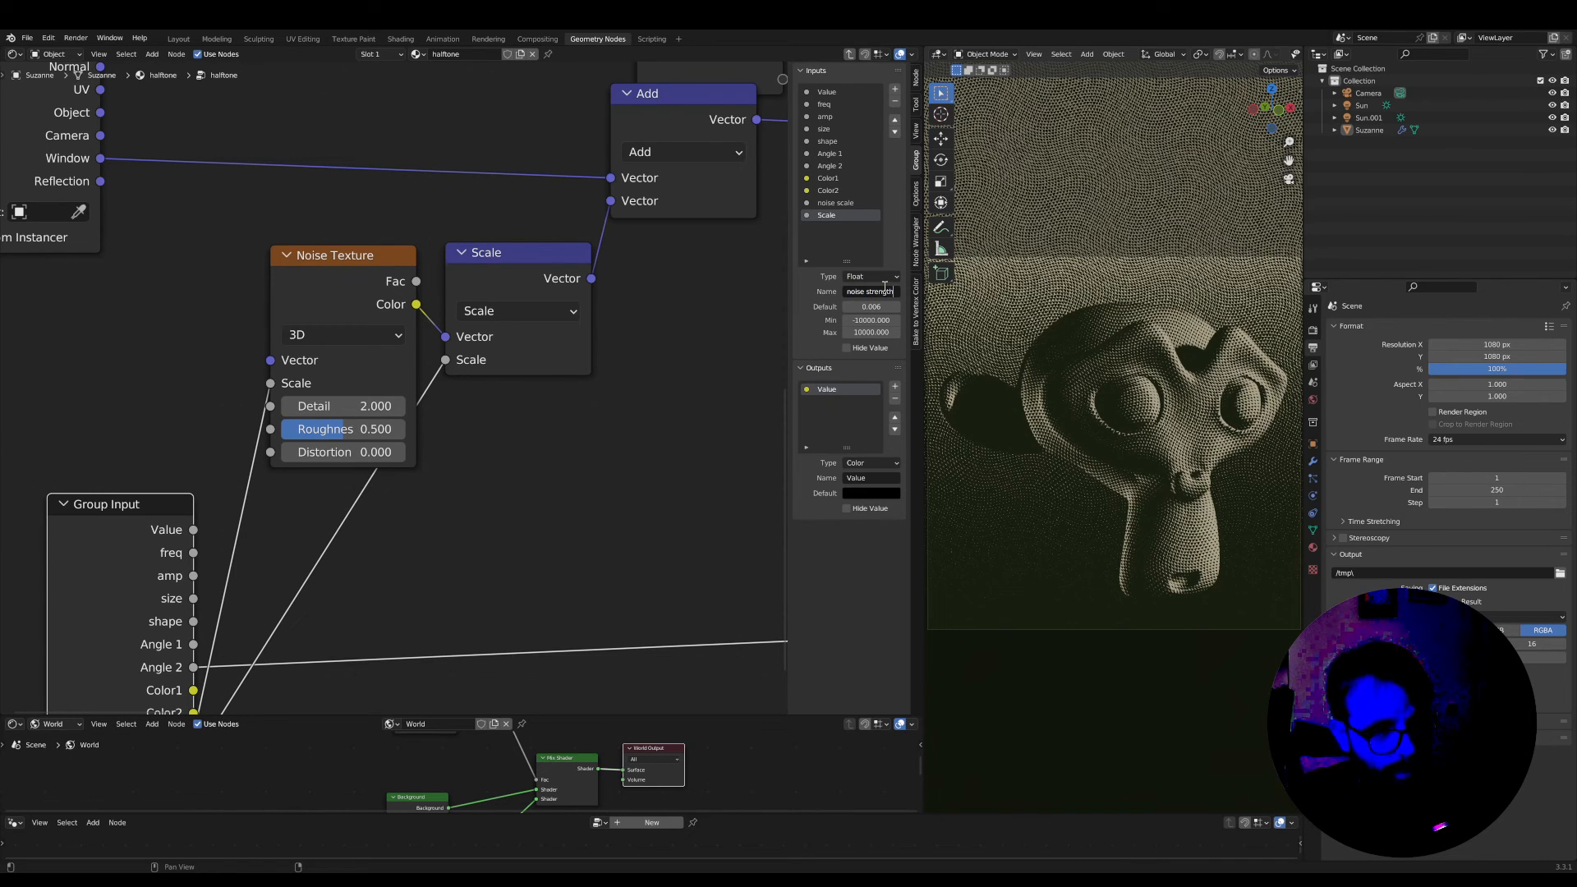
pyautogui.press('Return')
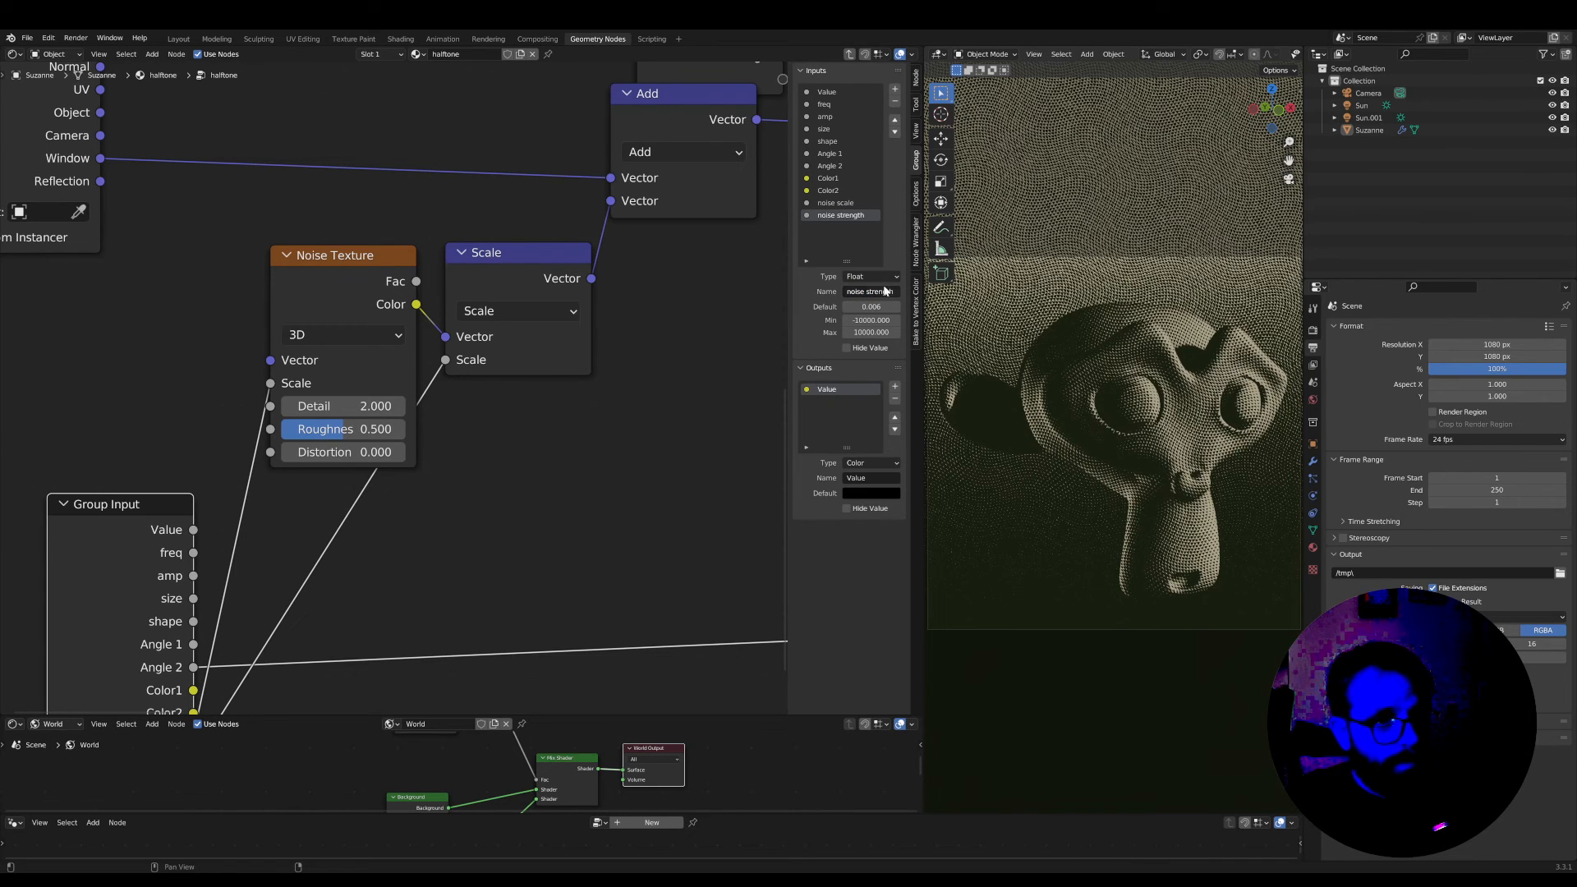
# Leave the halftone group and return to the material's main node tree
pyautogui.scroll(-1, 521, 579)
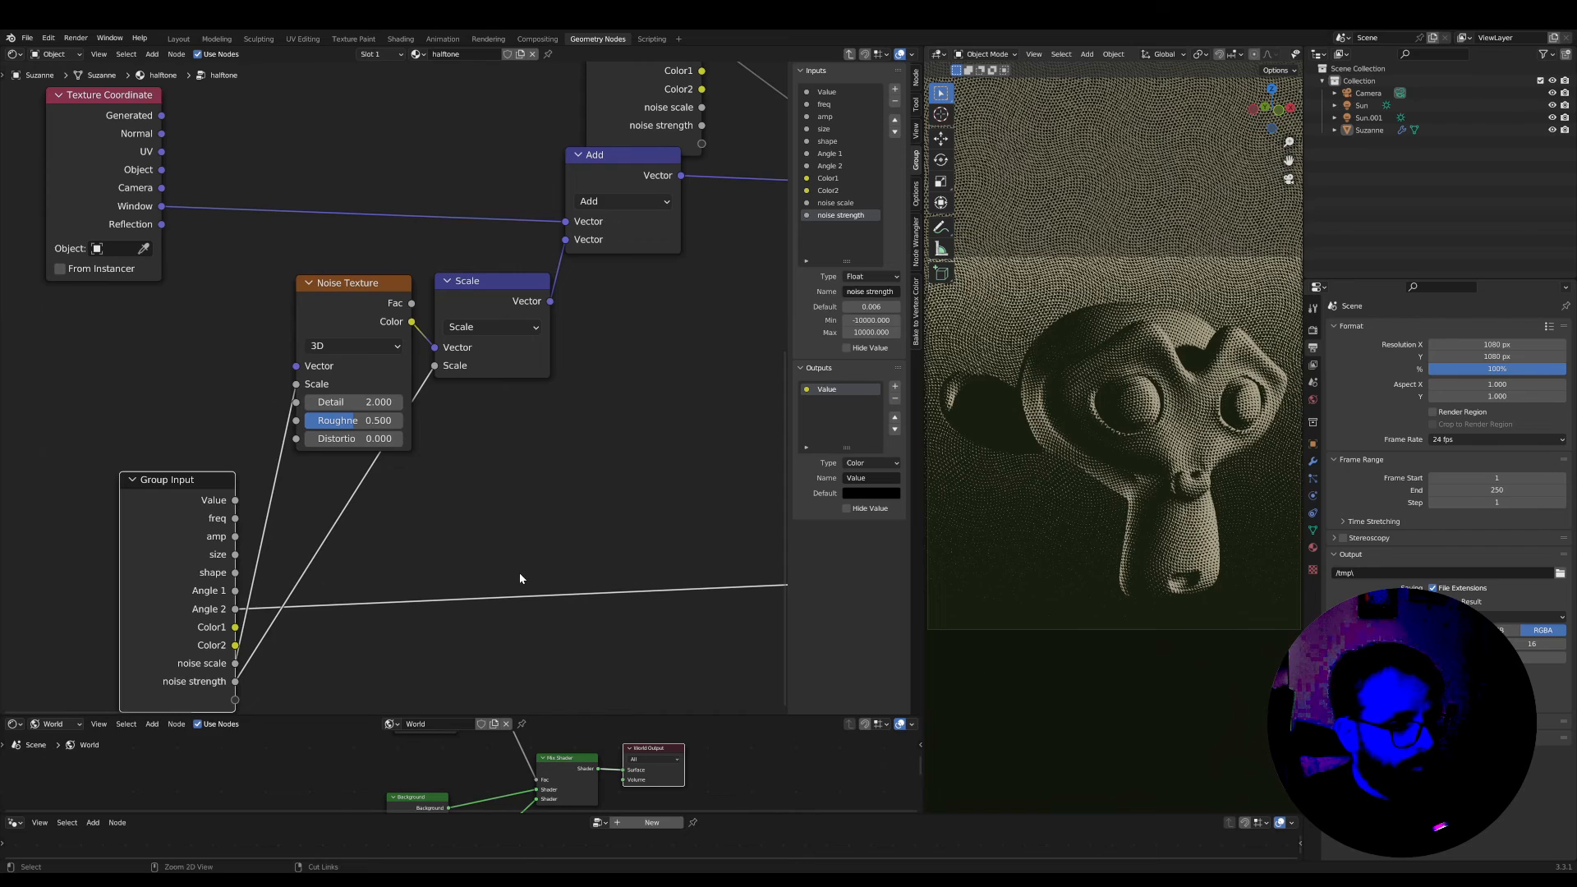
pyautogui.hotkey('ctrl', 'space')
pyautogui.scroll(-2, 657, 525)
pyautogui.hotkey('ctrl', 'space')
pyautogui.press('Tab')
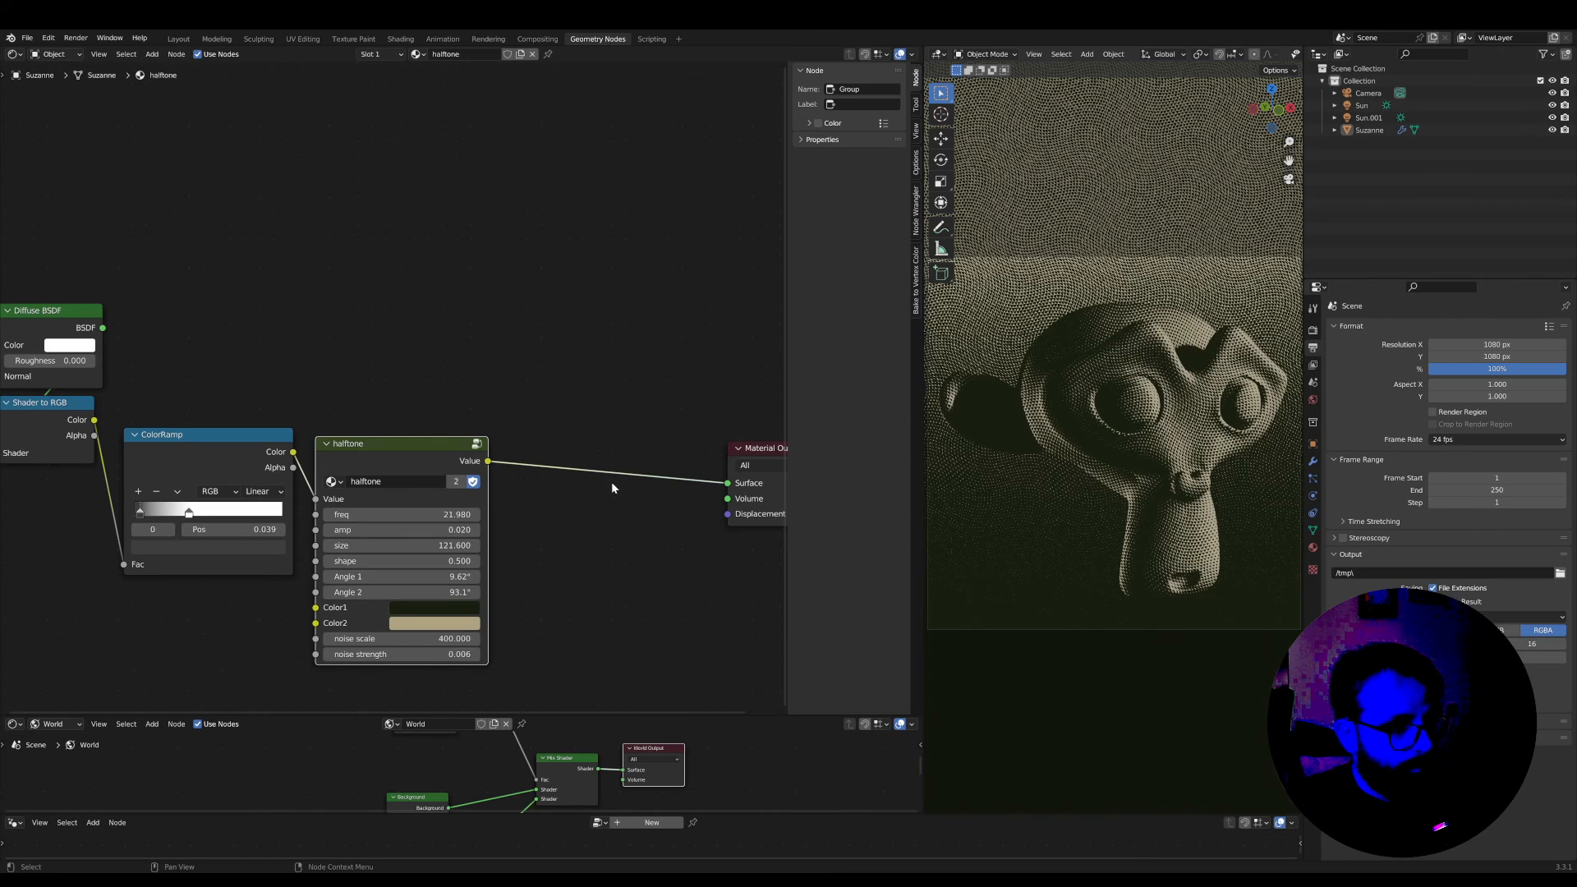
# Place the Material Output right beside the halftone group and tidy the spacing of the ColorRamp and the shader nodes before it
pyautogui.moveTo(616, 485); pyautogui.dragTo(688, 481, button='middle')
pyautogui.scroll(1, 587, 419)
pyautogui.moveTo(566, 389); pyautogui.dragTo(576, 381)
pyautogui.moveTo(607, 390); pyautogui.dragTo(481, 395, button='middle')
pyautogui.scroll(1, 671, 417)
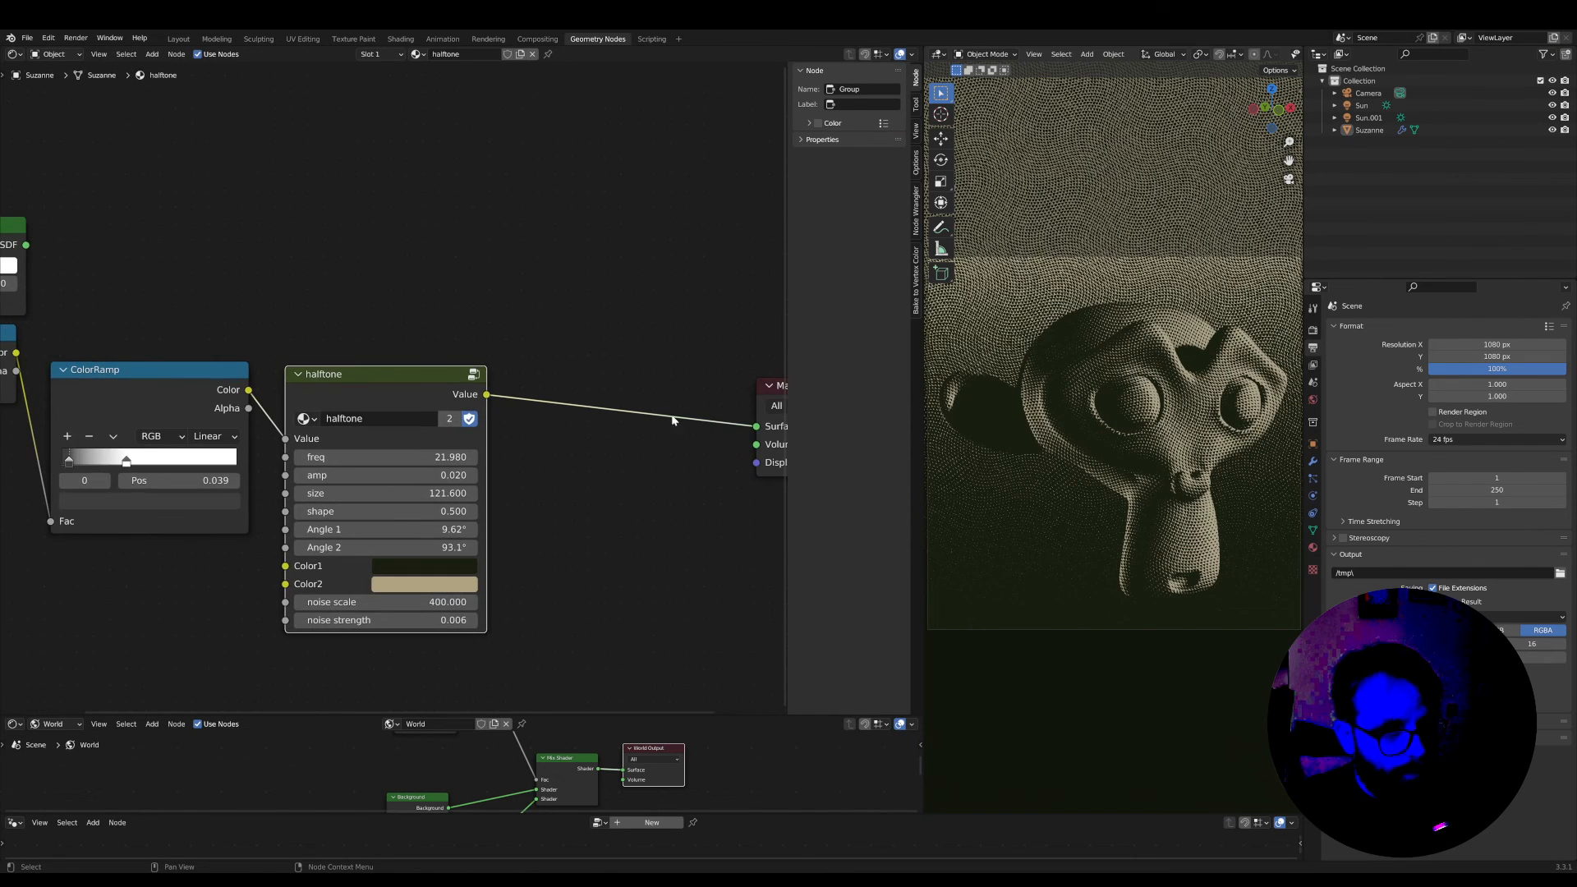
pyautogui.moveTo(758, 395); pyautogui.dragTo(624, 398, button='middle')
pyautogui.moveTo(682, 388); pyautogui.dragTo(447, 375)
pyautogui.moveTo(447, 376); pyautogui.dragTo(704, 319, button='middle')
pyautogui.scroll(1, 394, 370)
pyautogui.moveTo(195, 277); pyautogui.dragTo(527, 347, button='middle')
pyautogui.moveTo(399, 233); pyautogui.dragTo(331, 440)
pyautogui.click(447, 196)
pyautogui.moveTo(378, 350); pyautogui.dragTo(356, 378)
# Review the halftone render of the monkey head and background in a maximized viewport, then return to the node layout
pyautogui.hotkey('ctrl', 'space')
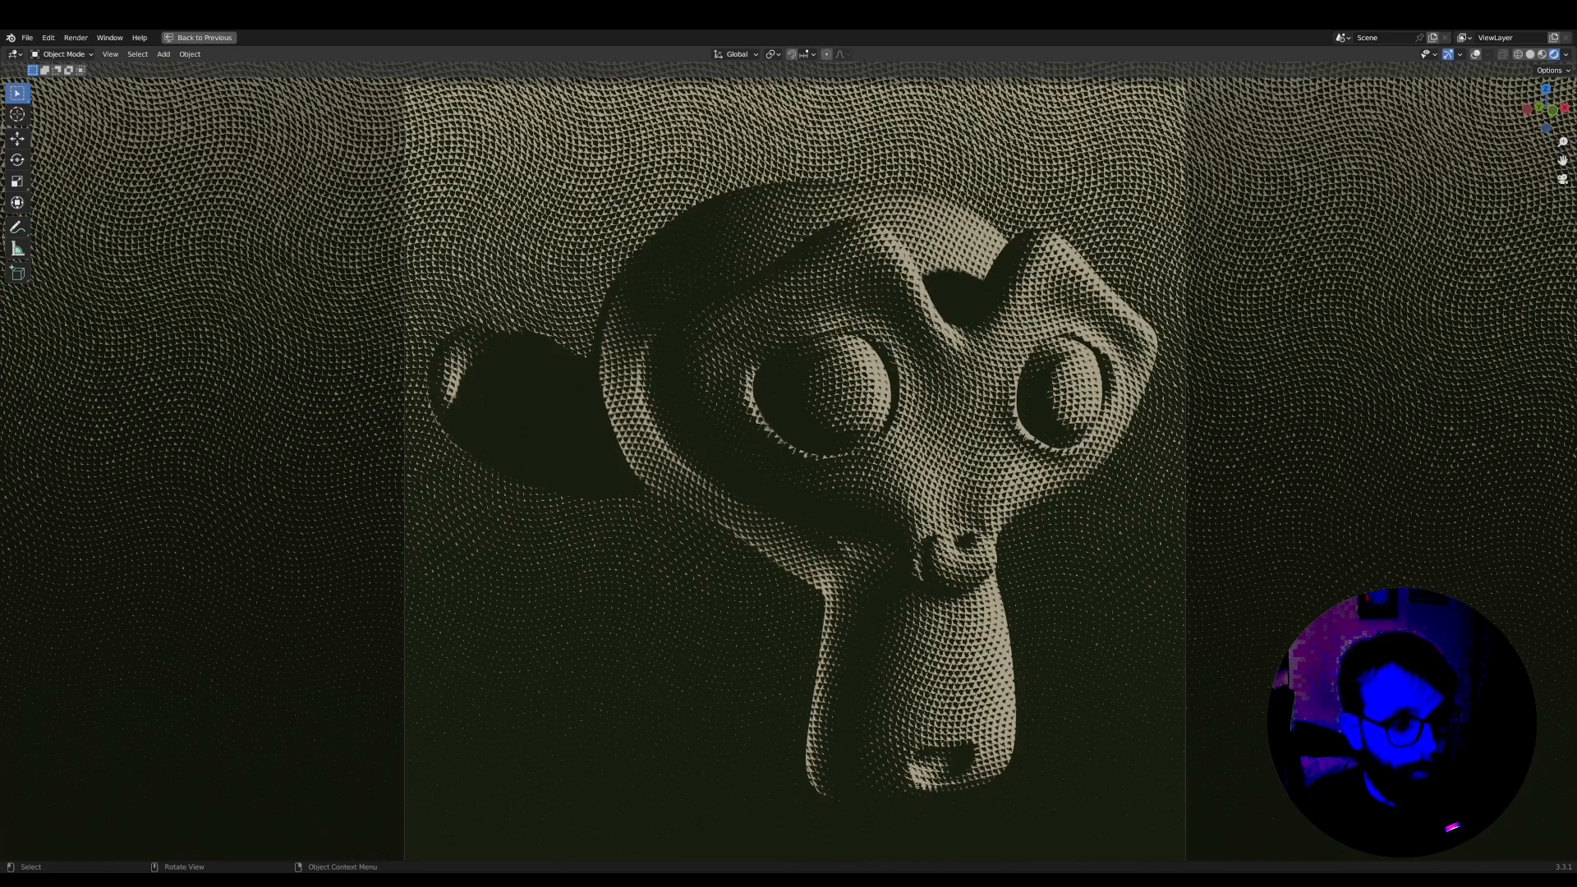
pyautogui.scroll(-2, 789, 460)
pyautogui.scroll(1, 789, 460)
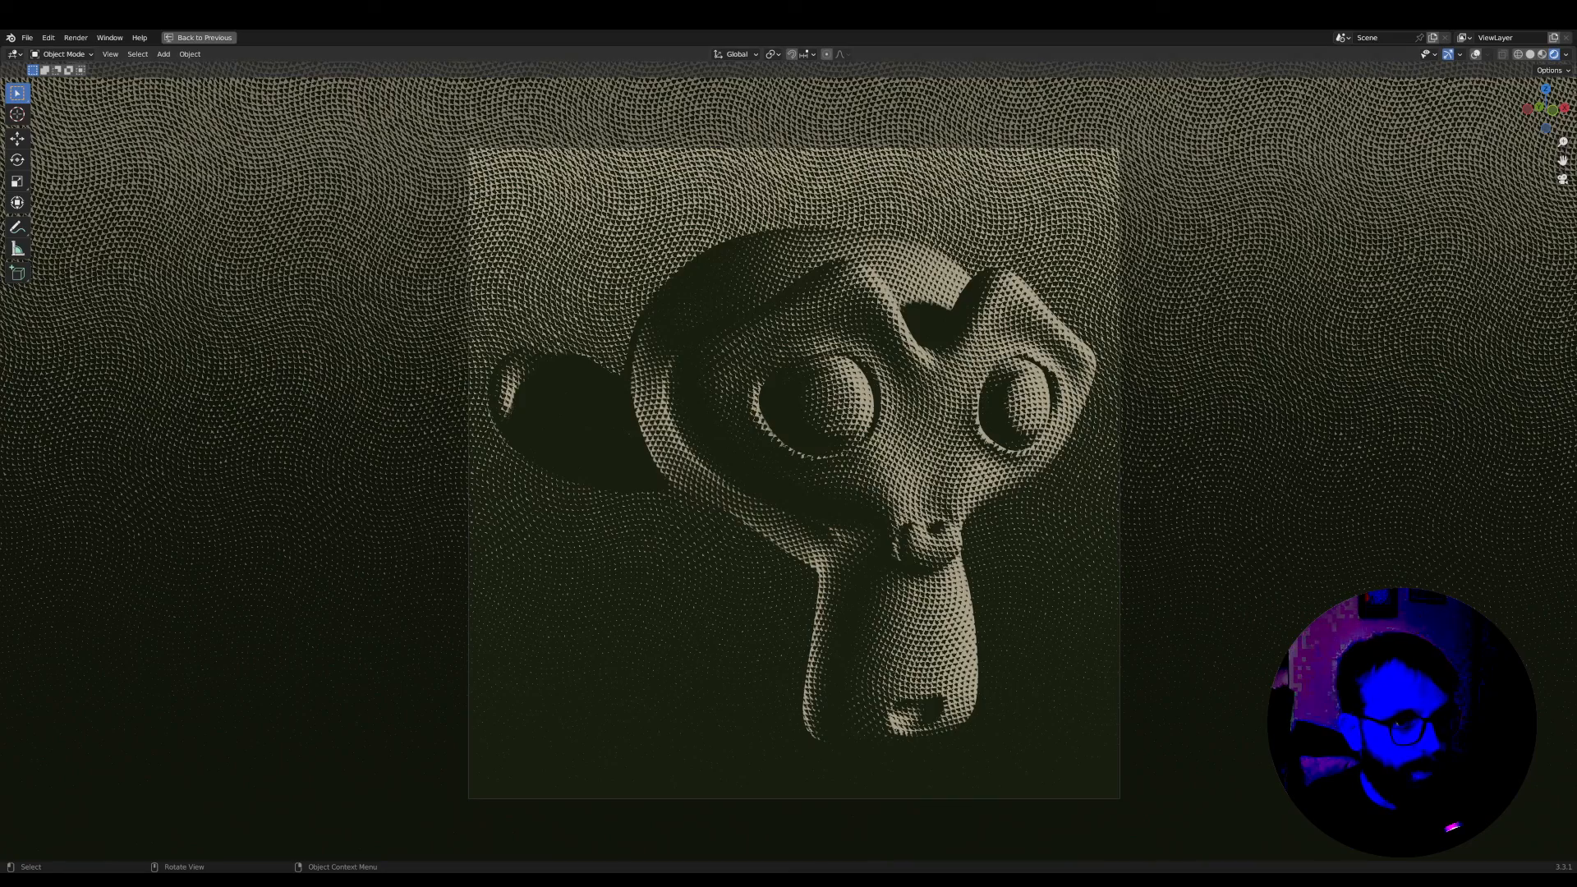
pyautogui.hotkey('ctrl', 'space')
pyautogui.scroll(-1, 1059, 499)
pyautogui.scroll(2, 1059, 499)
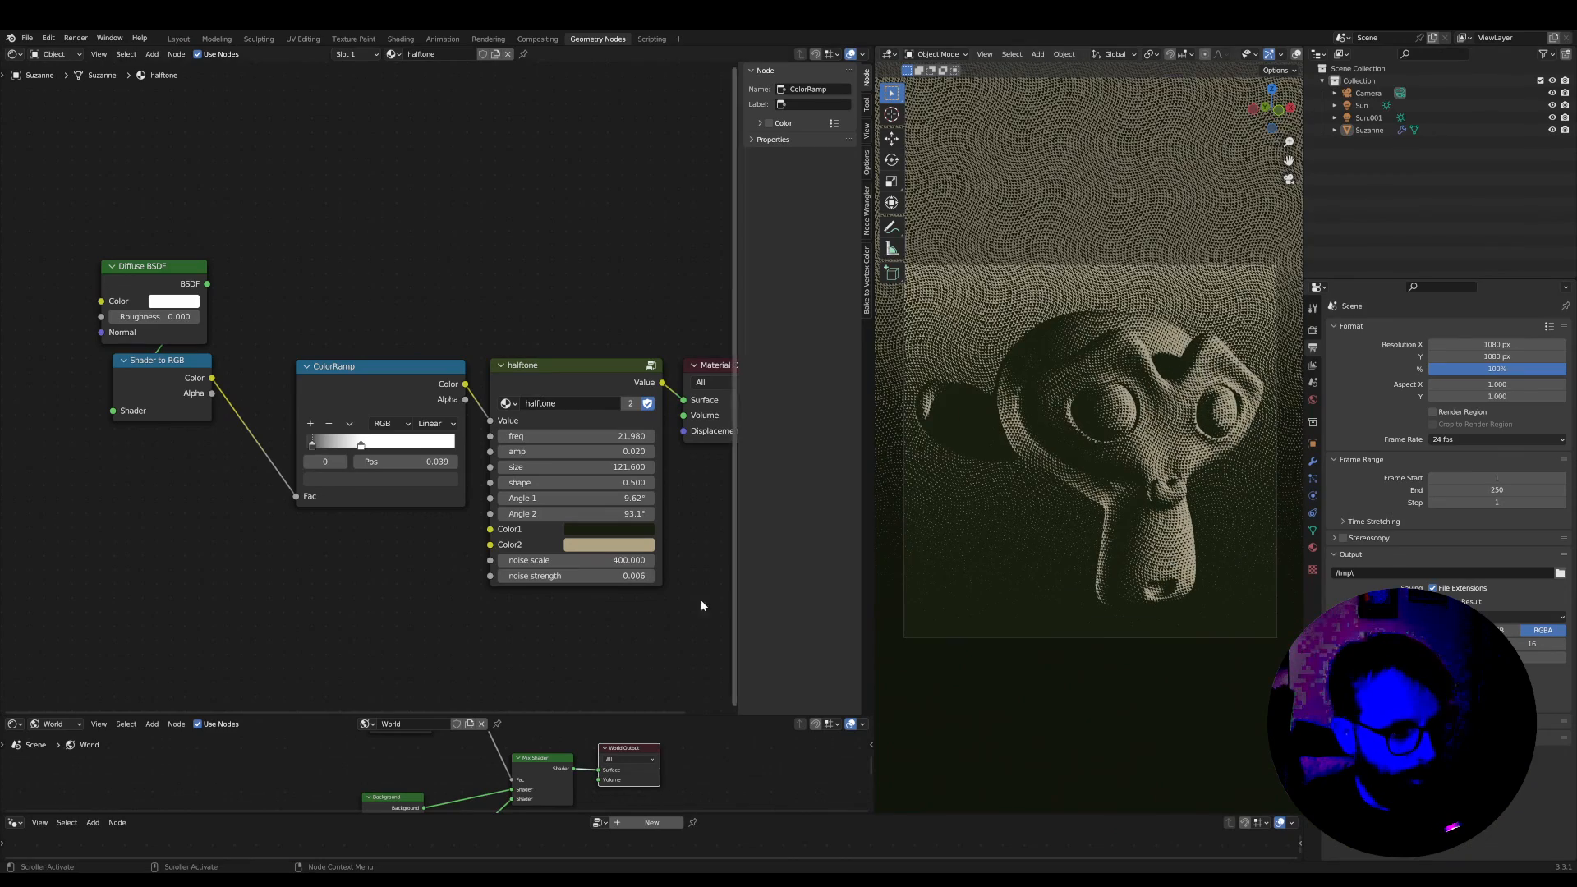
# Reposition the halftone group node above and apart from the Material Output, leaving a wider gap after the ColorRamp
pyautogui.click(547, 362)
pyautogui.moveTo(580, 288); pyautogui.dragTo(74, 528)
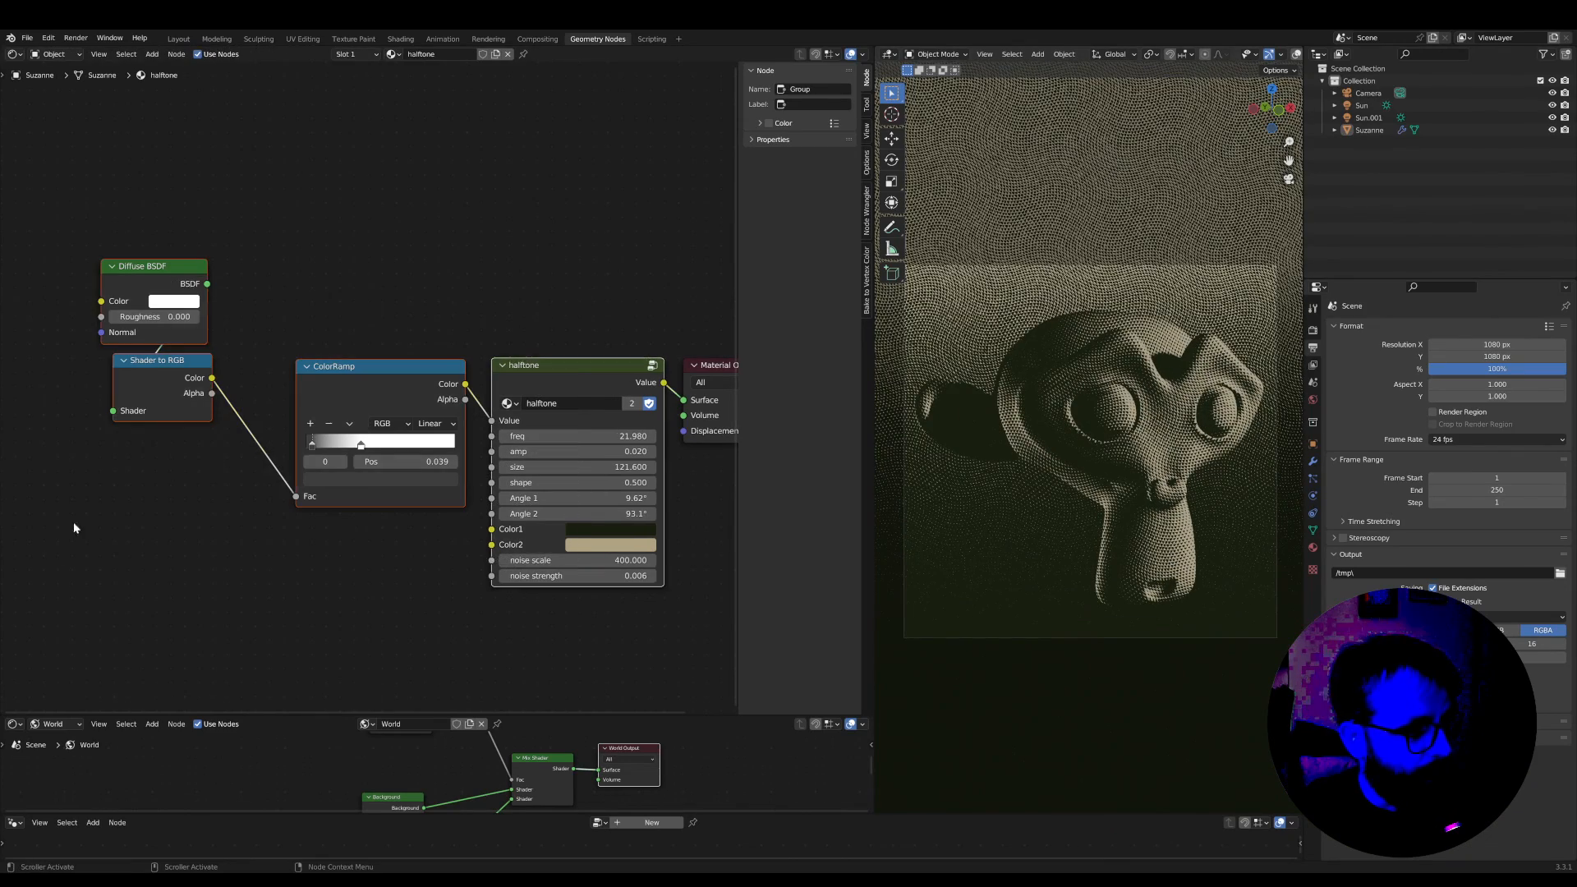
pyautogui.moveTo(556, 379); pyautogui.dragTo(553, 316)
pyautogui.click(497, 265)
pyautogui.scroll(5, 633, 378)
pyautogui.moveTo(644, 424); pyautogui.dragTo(344, 516, button='middle')
pyautogui.moveTo(384, 401); pyautogui.dragTo(420, 384)
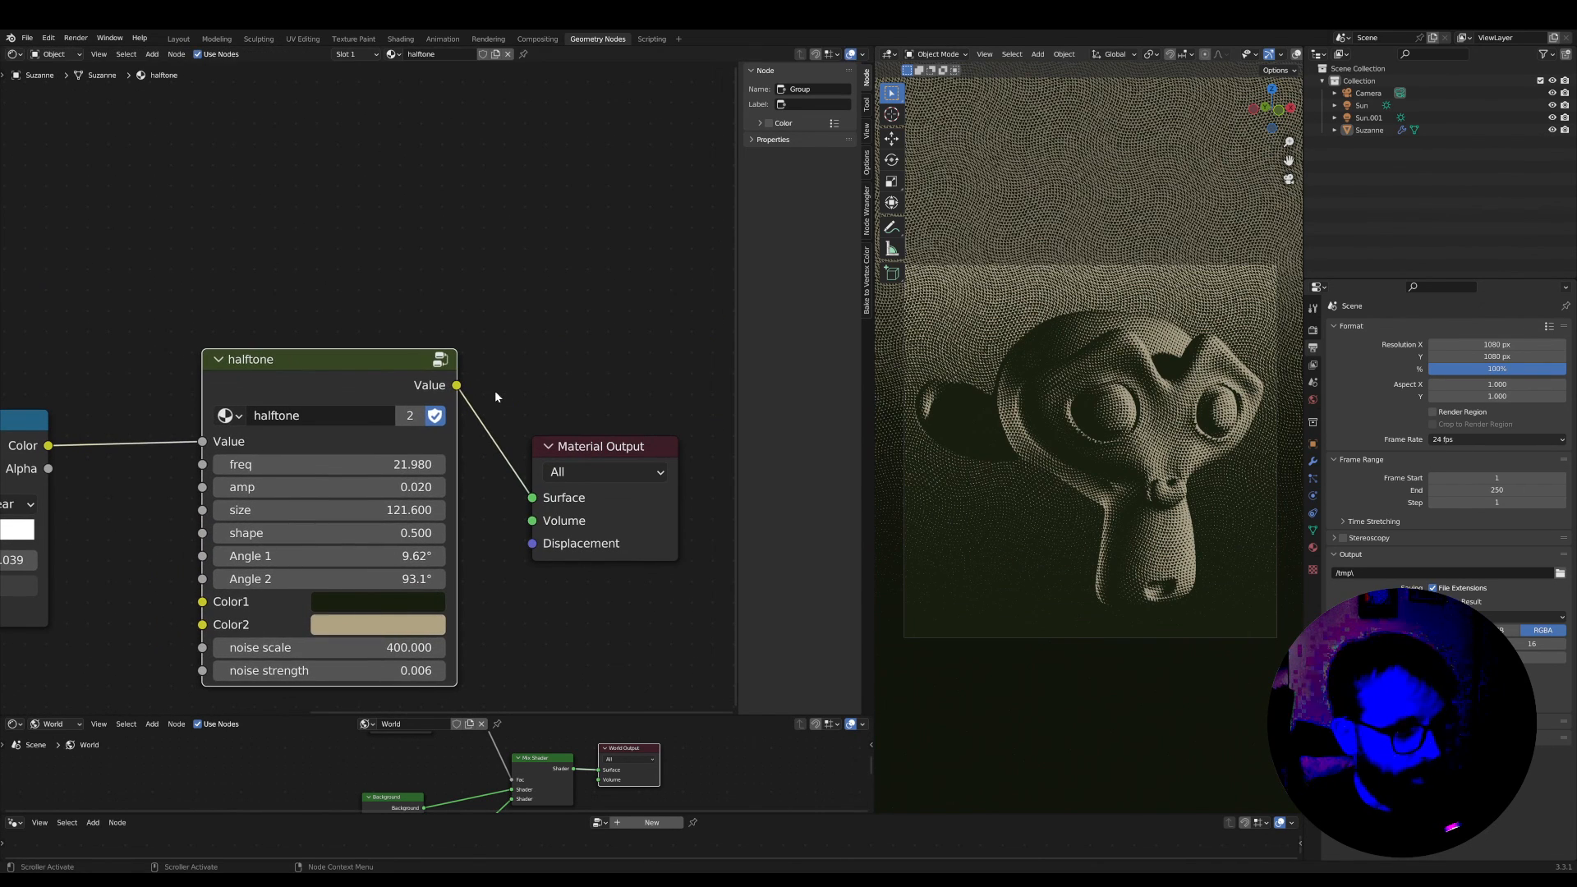